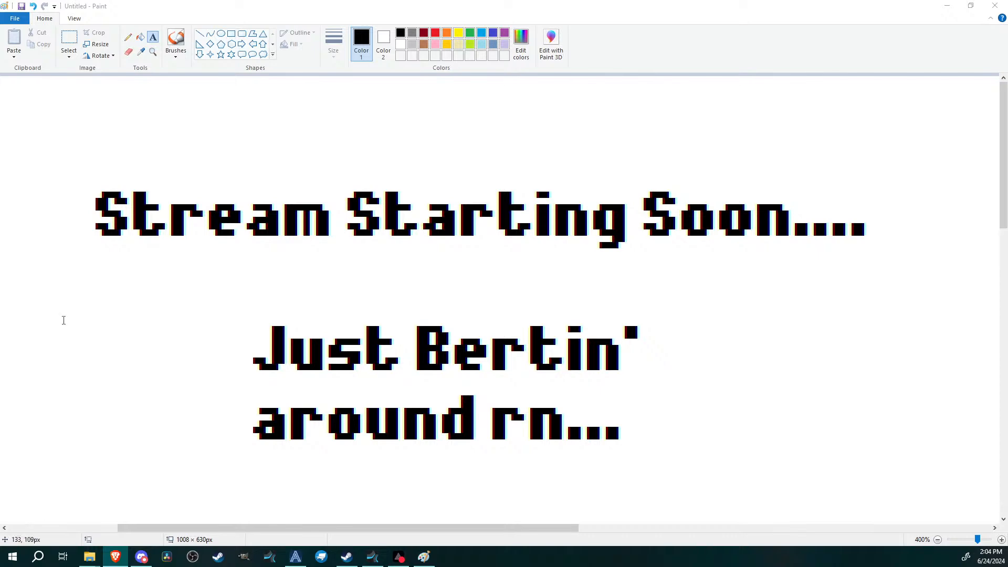
Switch to Discord and compose a message in the RPG Architect general-chat channel reading "Ok streaming now"
click(141, 556)
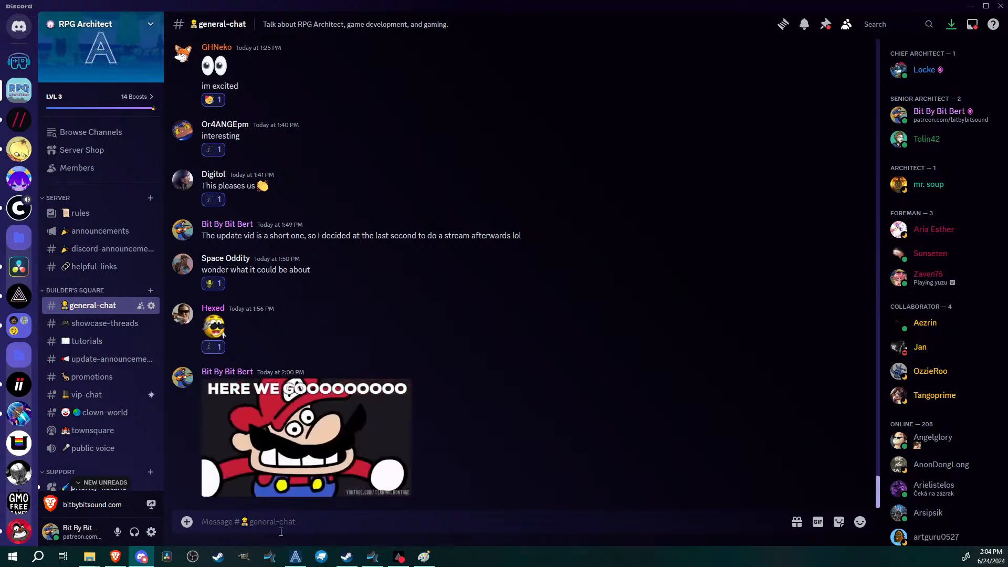
text(Ok stream is up)
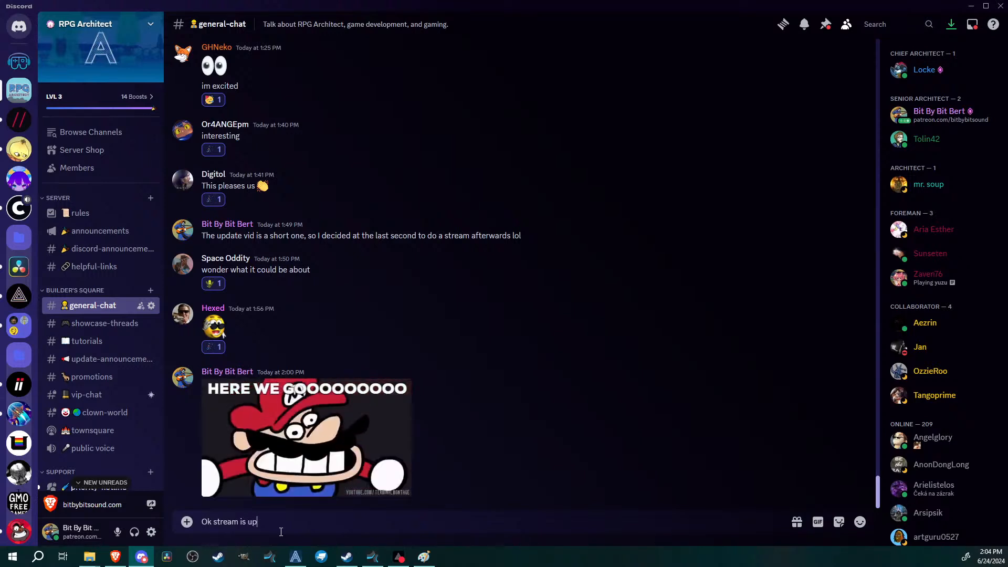
key(BackSpace)
key(BackSpace)
key(BackSpace)
key(BackSpace)
key(BackSpace)
key(BackSpace)
text(ing)
key(BackSpace)
key(BackSpace)
key(BackSpace)
key(BackSpace)
key(BackSpace)
text(aming now )
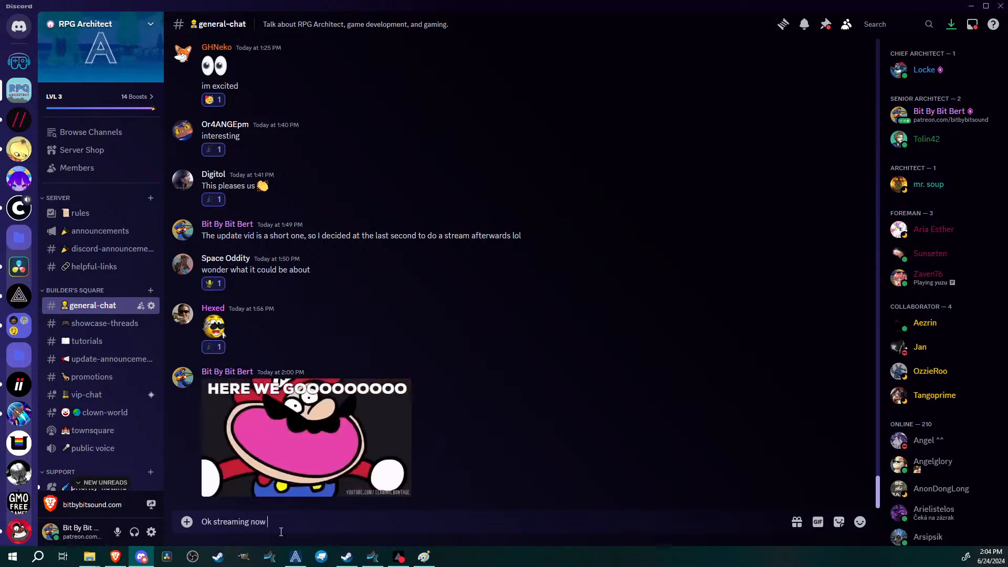
text(:open)
key(BackSpace)
key(Down)
key(Up)
key(Return)
key(shift+Return)
text(https://www.youtube.com/live/18NBpaPzjH4)
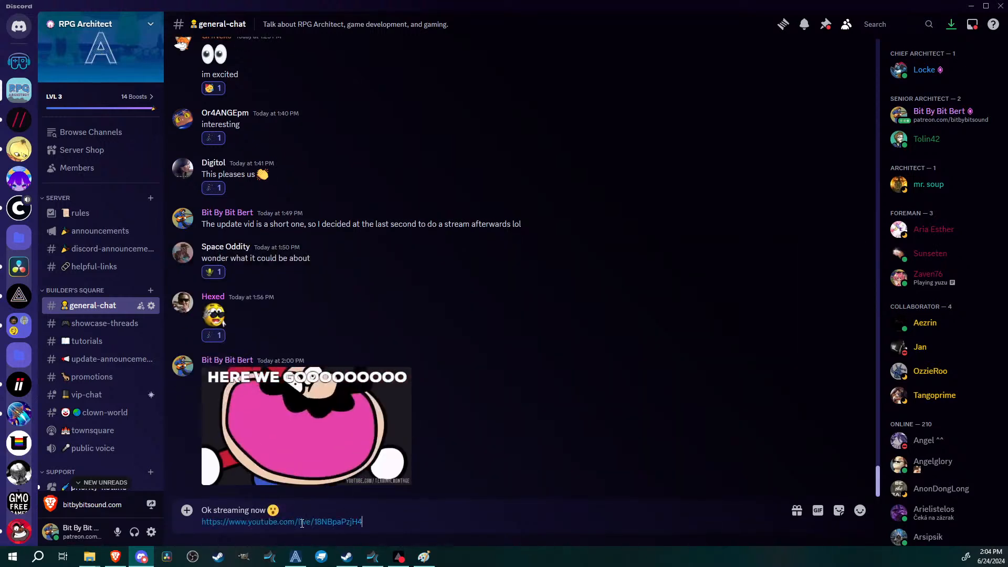
key(Return)
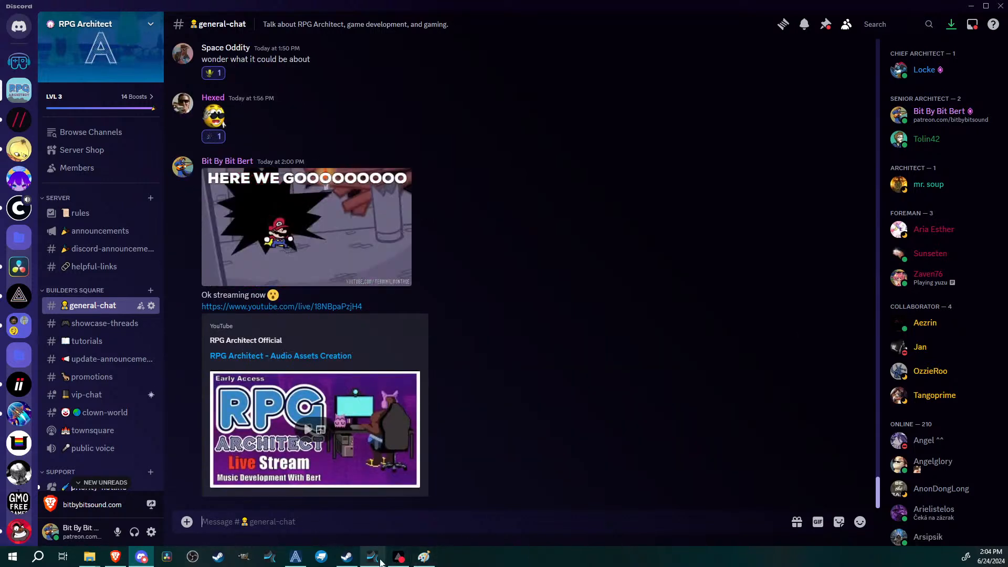
Switch back to the Paint window with the "Stream Starting Soon" text
mouse_move(369, 564)
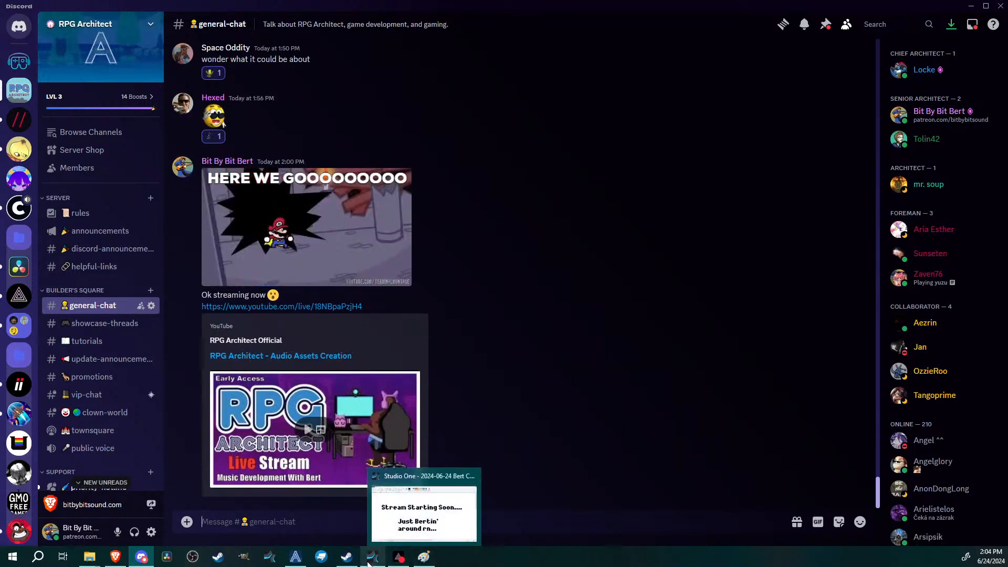
click(424, 556)
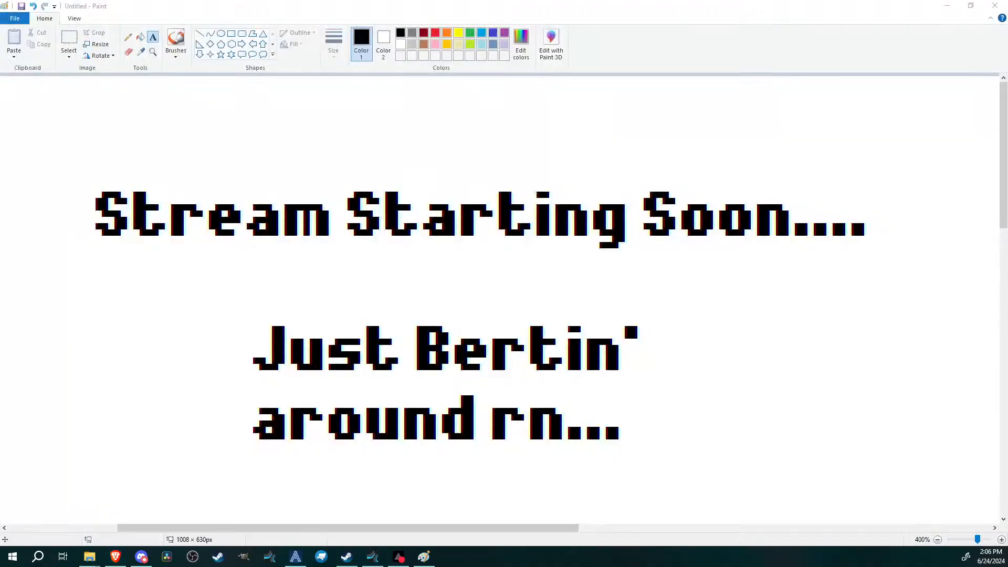
click(871, 5)
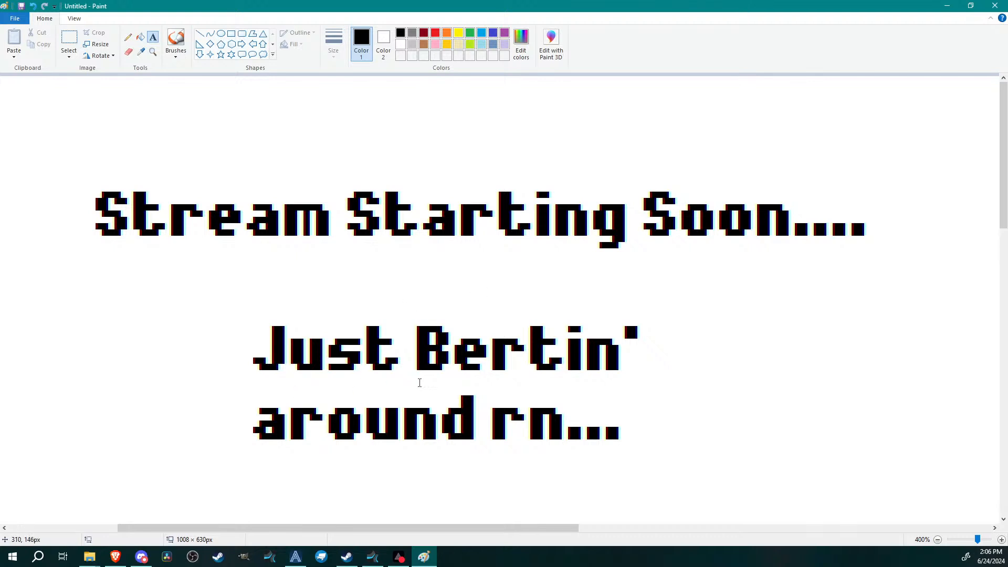
Switch to Studio One and open the instrument editor of the Falcon track
click(372, 557)
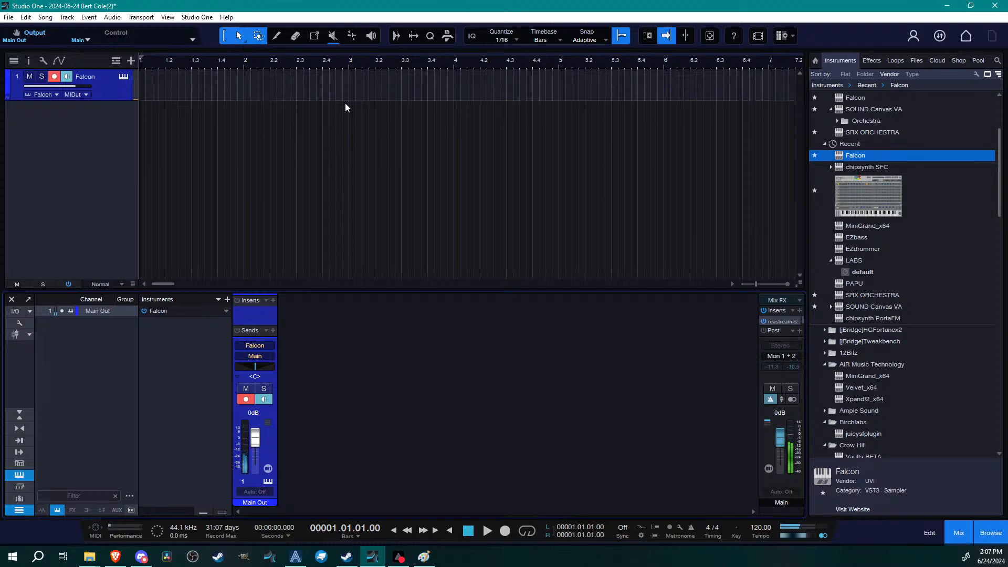
click(124, 77)
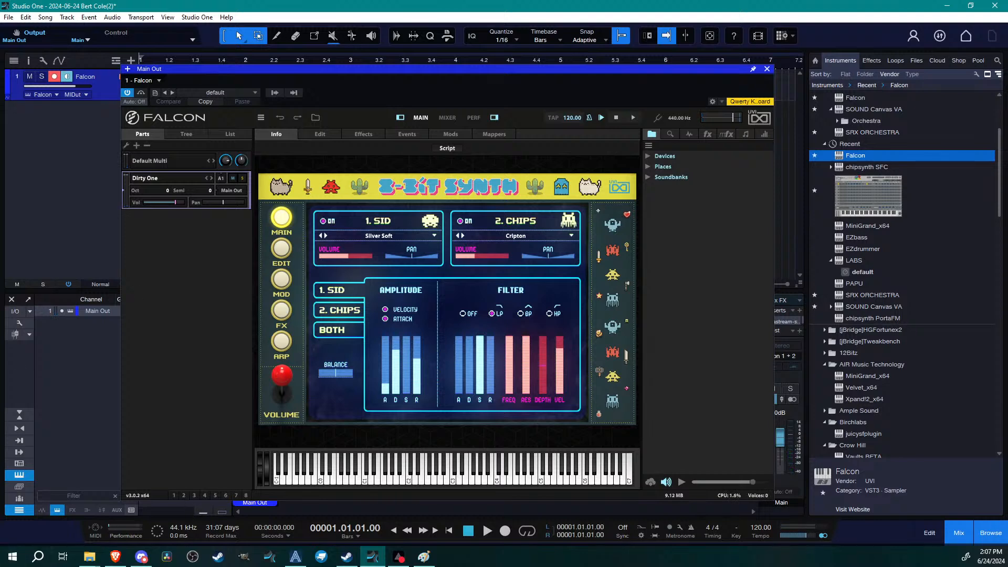
click(142, 561)
click(142, 561)
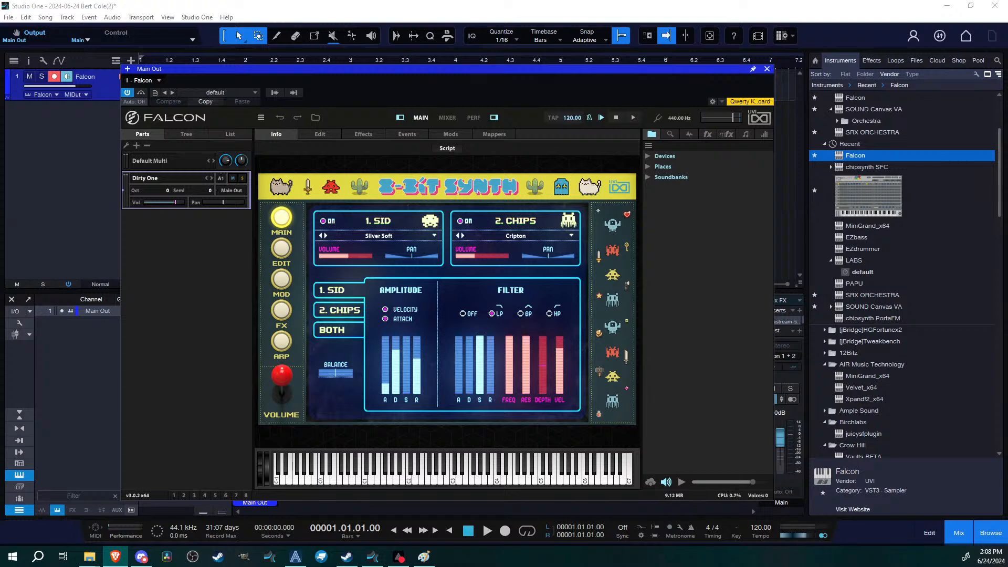
click(204, 381)
click(199, 374)
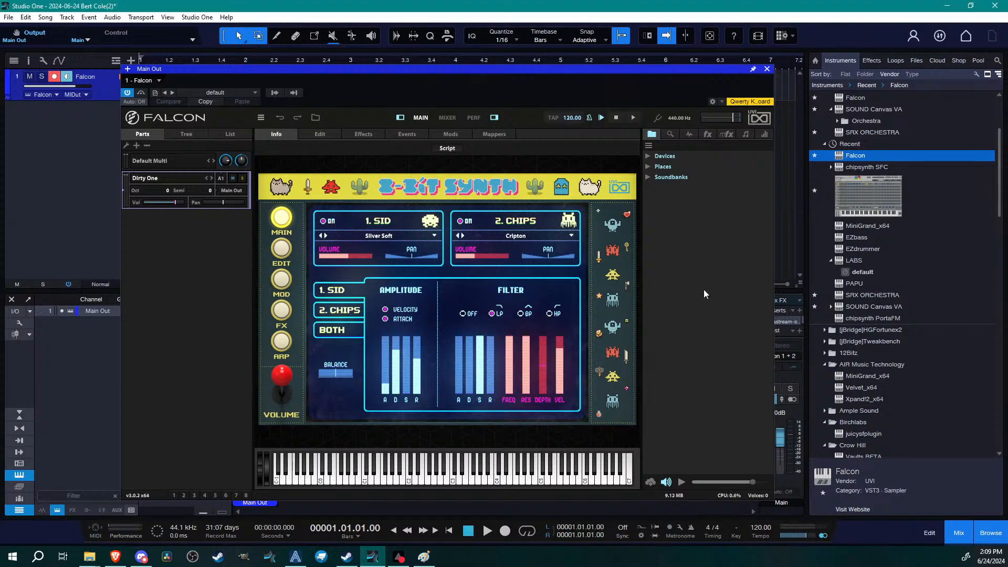
Reposition the Falcon editor window slightly up and to the right over the arrangement
mouse_move(593, 73)
mouse_down()
mouse_move(624, 69)
mouse_move(607, 70)
mouse_up()
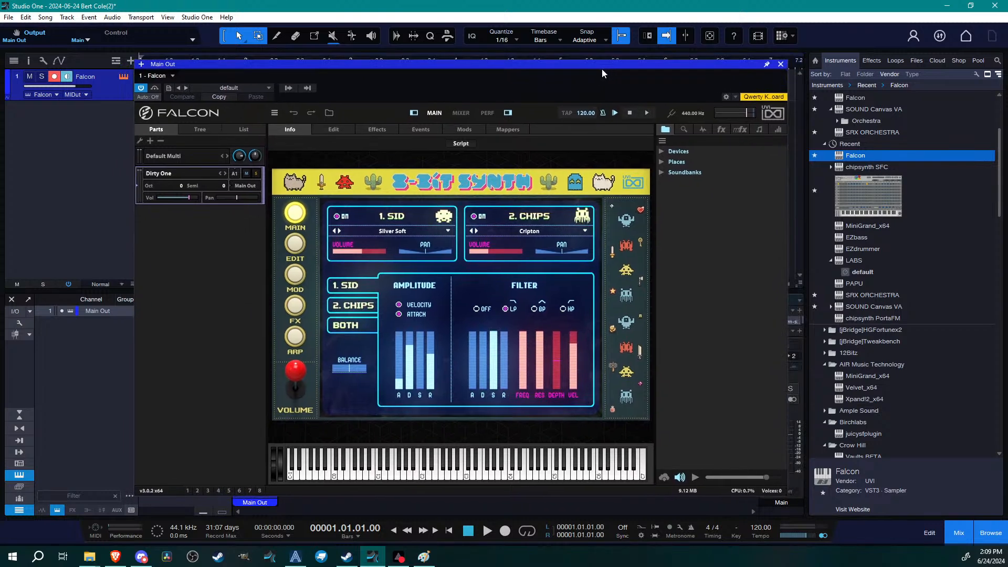
drag(601, 68, 634, 58)
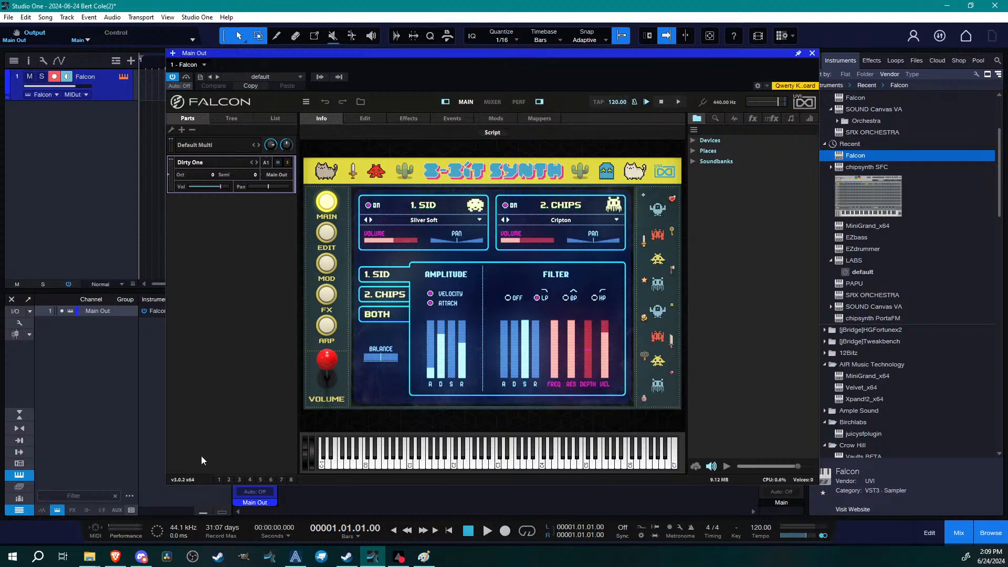
Switch to the Icedrive page in the Brave browser, view the contents of the 8-Bit folder, and return to Sound Effects
click(115, 557)
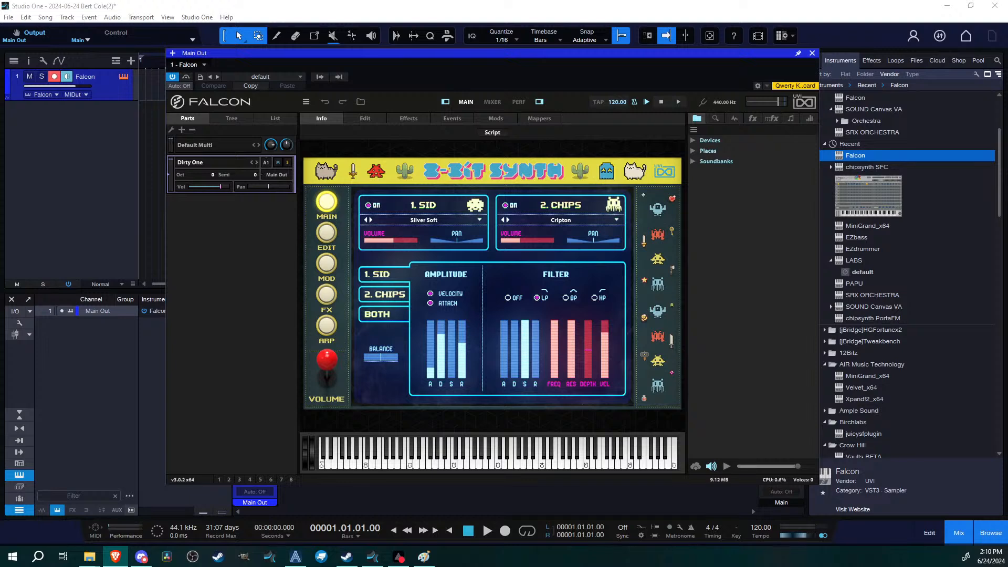
click(115, 556)
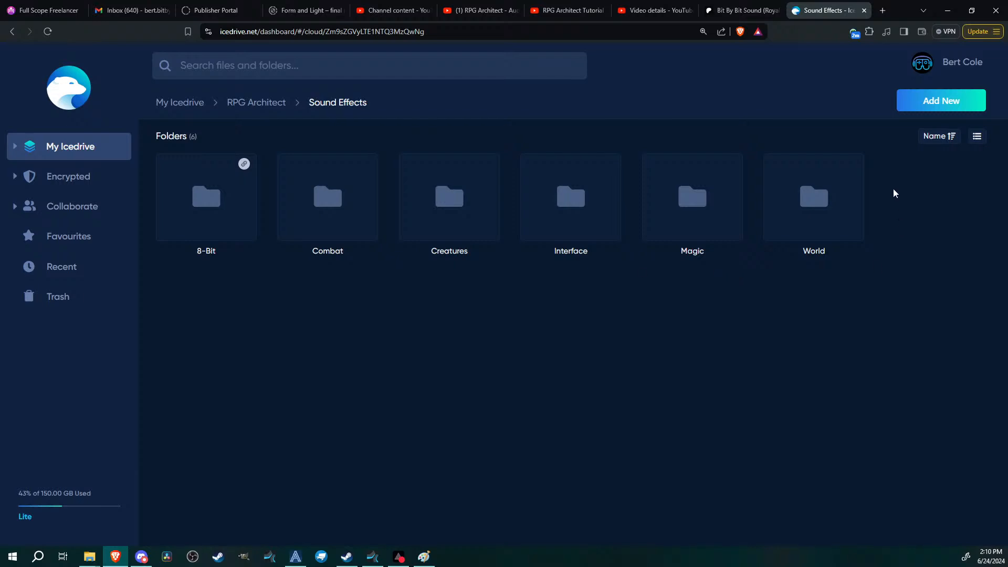
drag(905, 189, 301, 241)
click(594, 408)
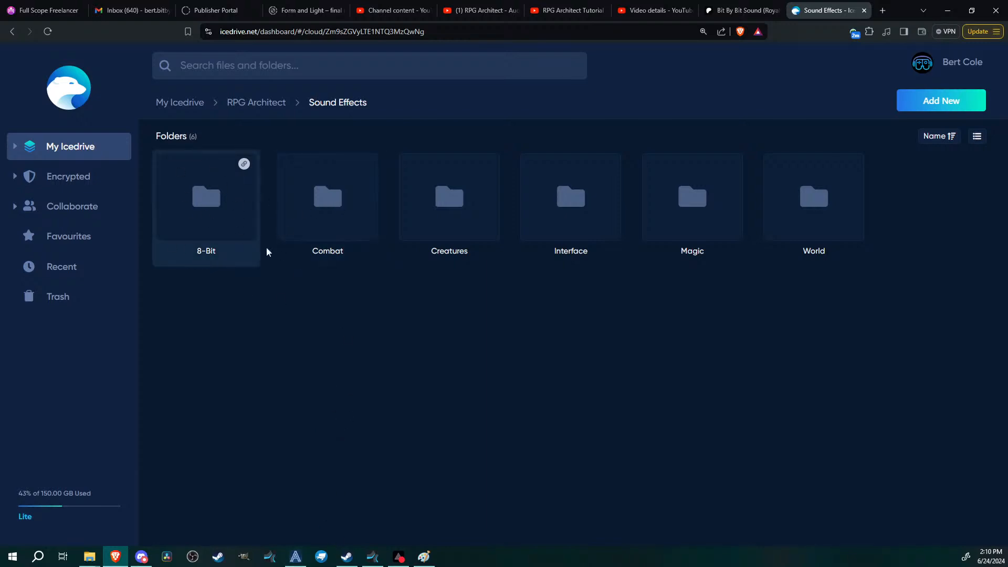
double_click(203, 198)
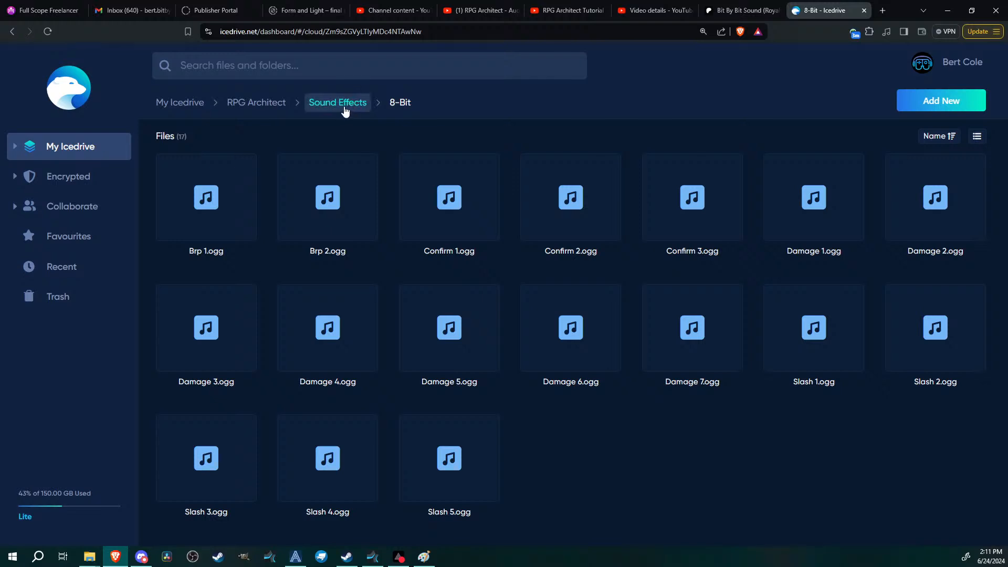
click(365, 109)
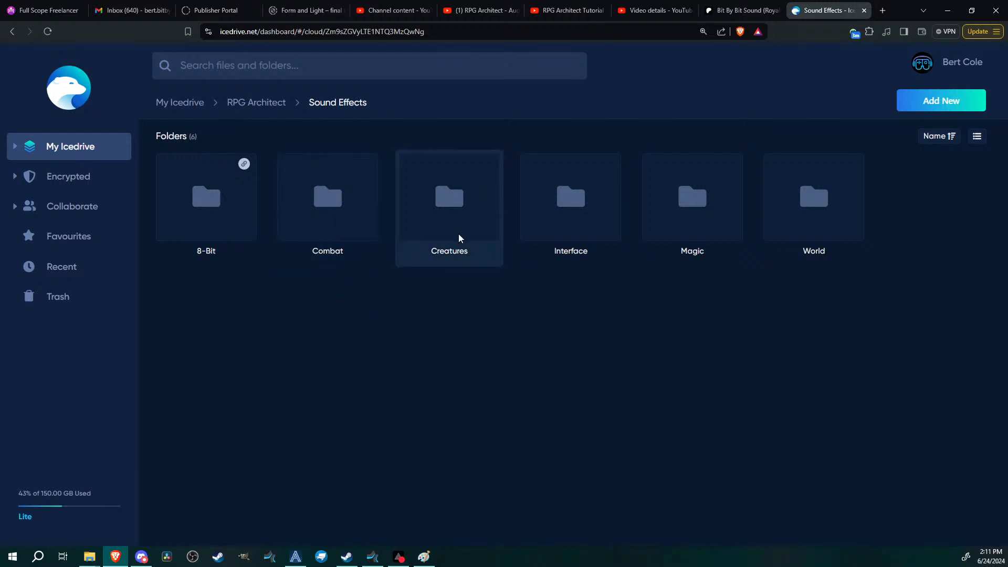
Look through the audio files in the Interface folder and return to the Sound Effects folder
double_click(590, 208)
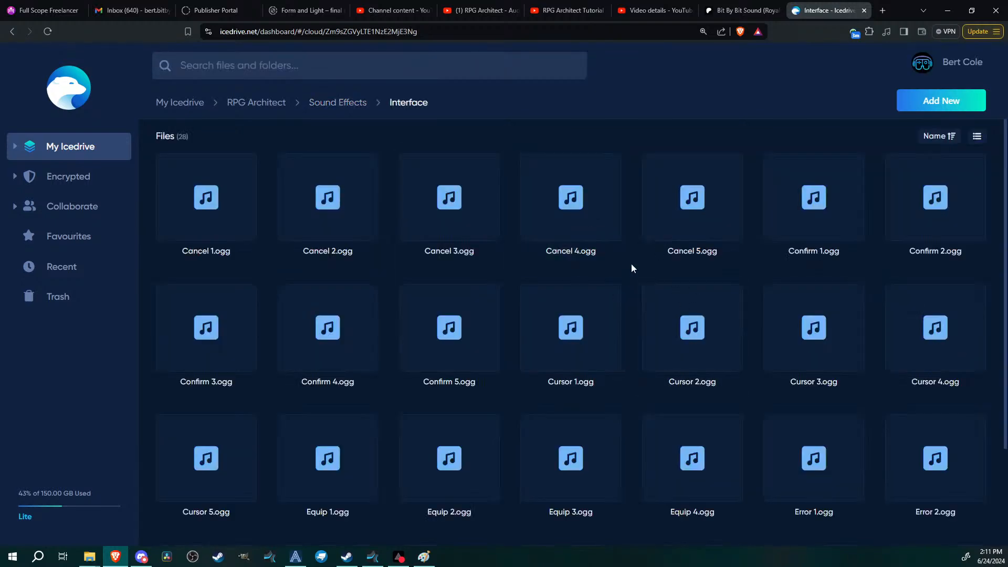
scroll(679, 281, down, 3)
scroll(715, 351, up, 3)
click(337, 101)
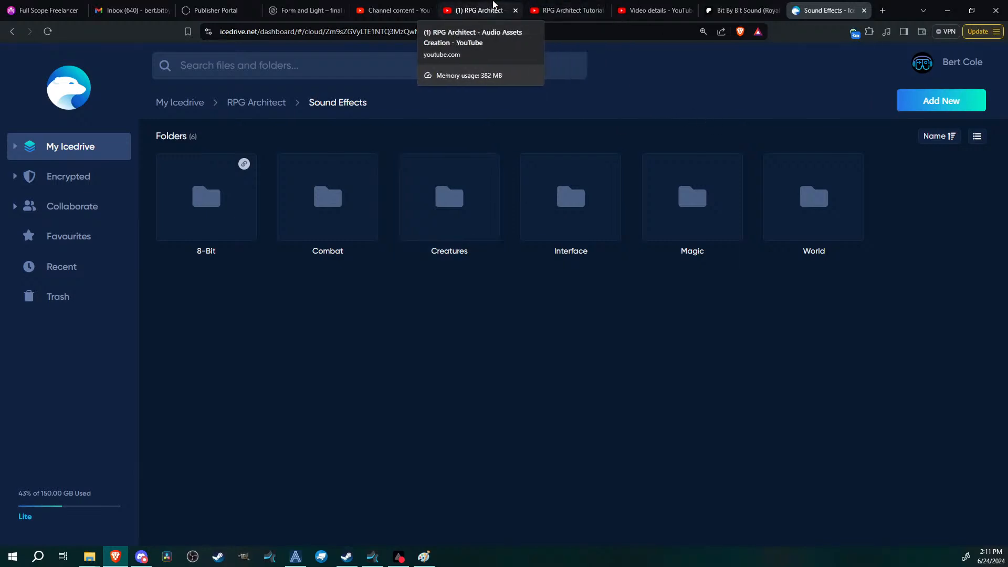
Close the browser tab with the YouTube stream "RPG Architect - Audio Assets Creation"
click(493, 10)
click(516, 10)
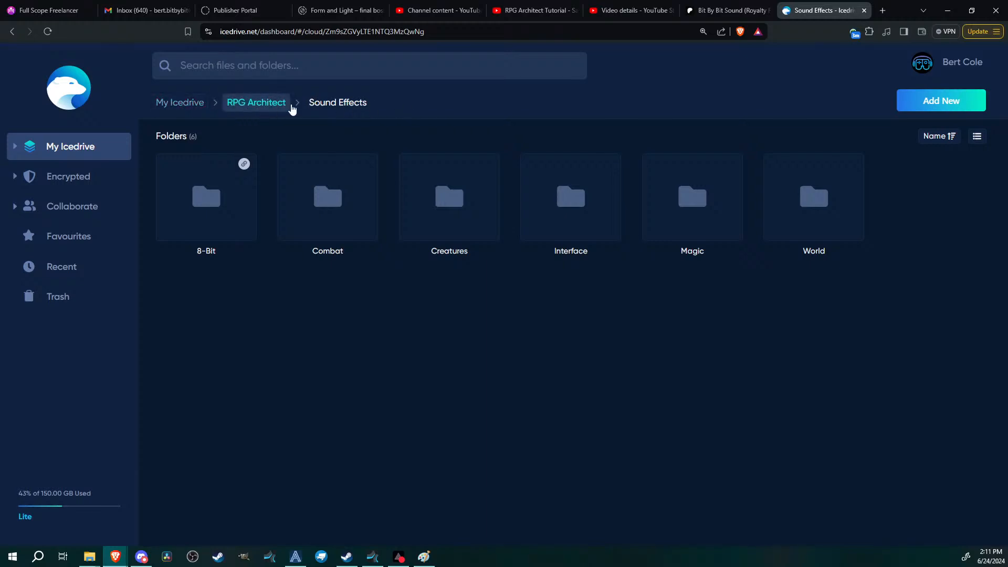
Go to the top level of My Icedrive and open the 1. Healer's Tunes folder inside Supporters
click(178, 104)
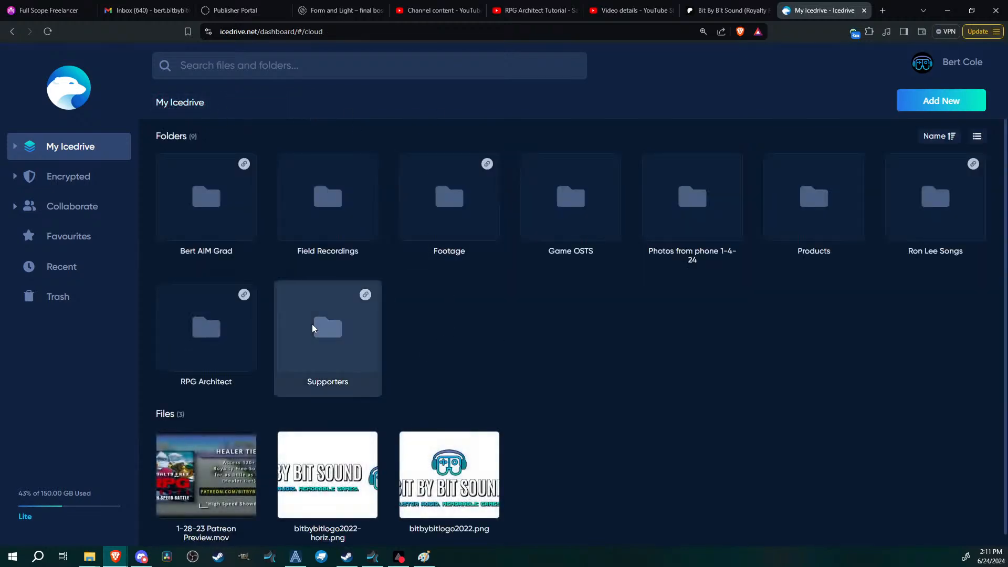
double_click(312, 329)
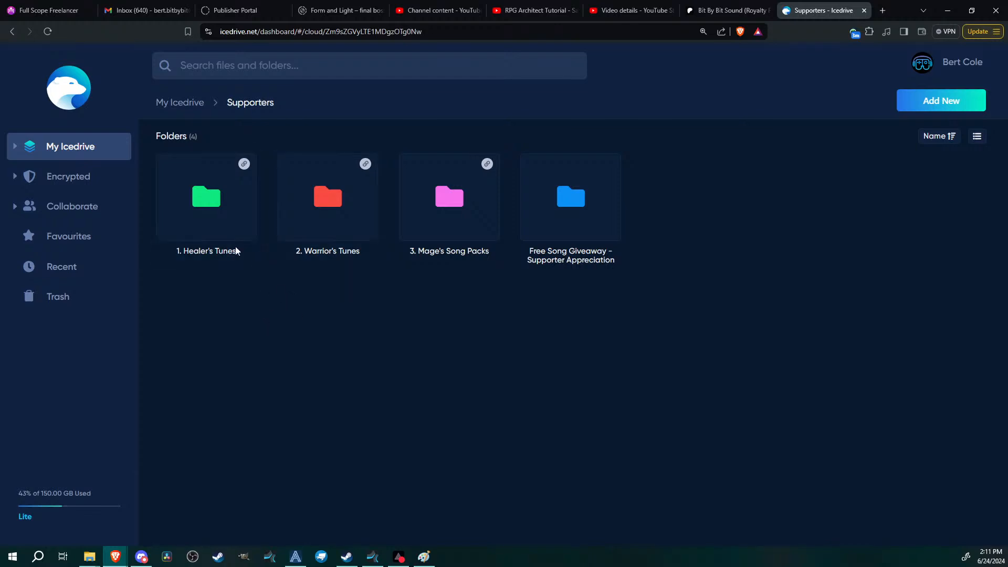
double_click(223, 200)
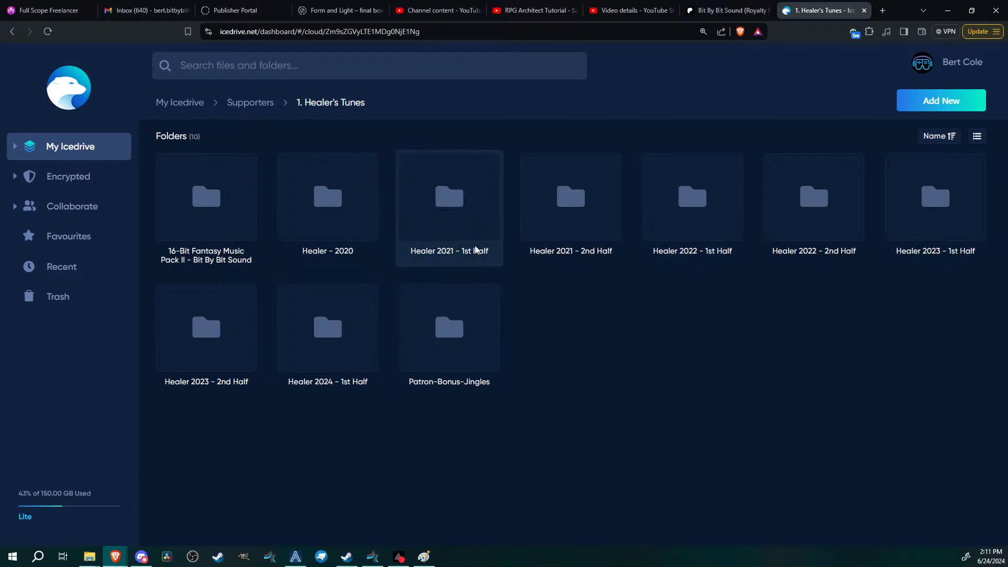
Look through the song folders in Healer 2021 - 1st Half and return to 1. Healer's Tunes
click(453, 218)
double_click(448, 231)
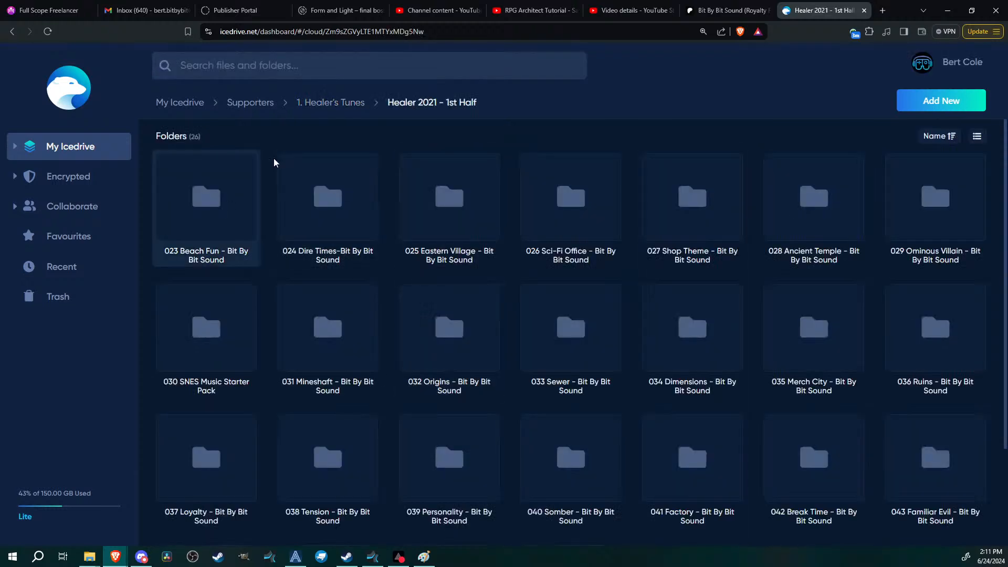
scroll(832, 257, down, 2)
scroll(831, 256, down, 1)
scroll(861, 146, up, 3)
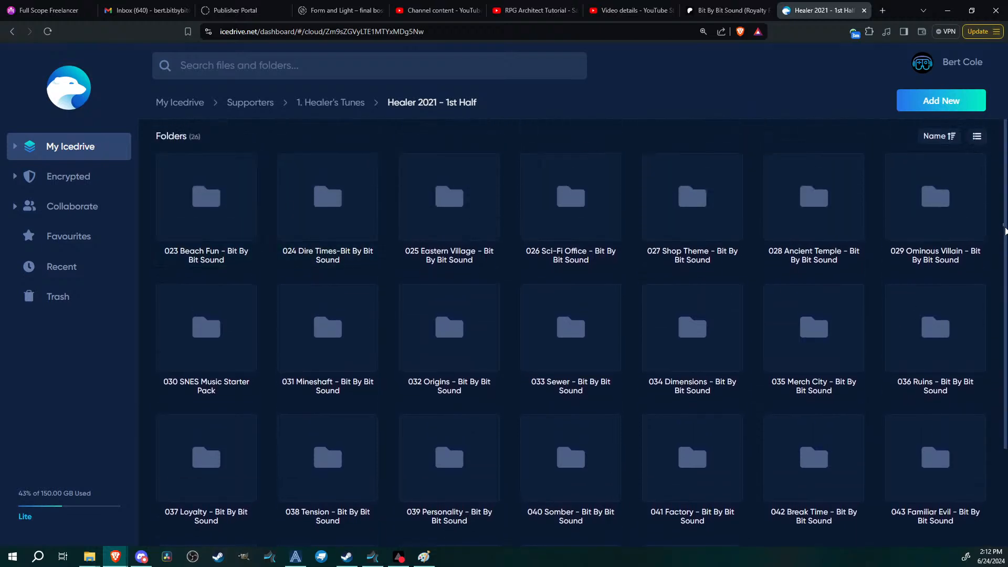
scroll(647, 488, down, 3)
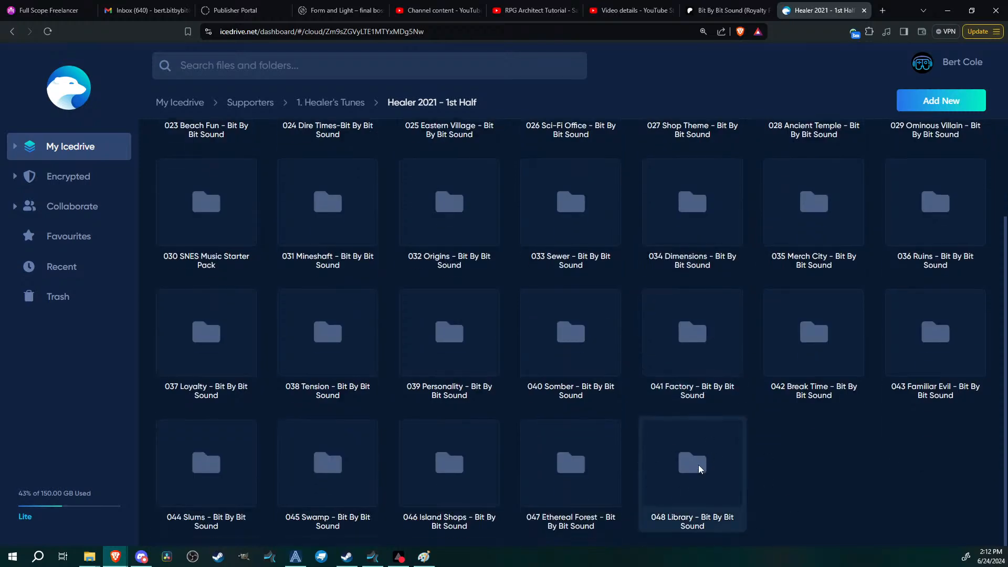
scroll(695, 469, up, 3)
click(329, 101)
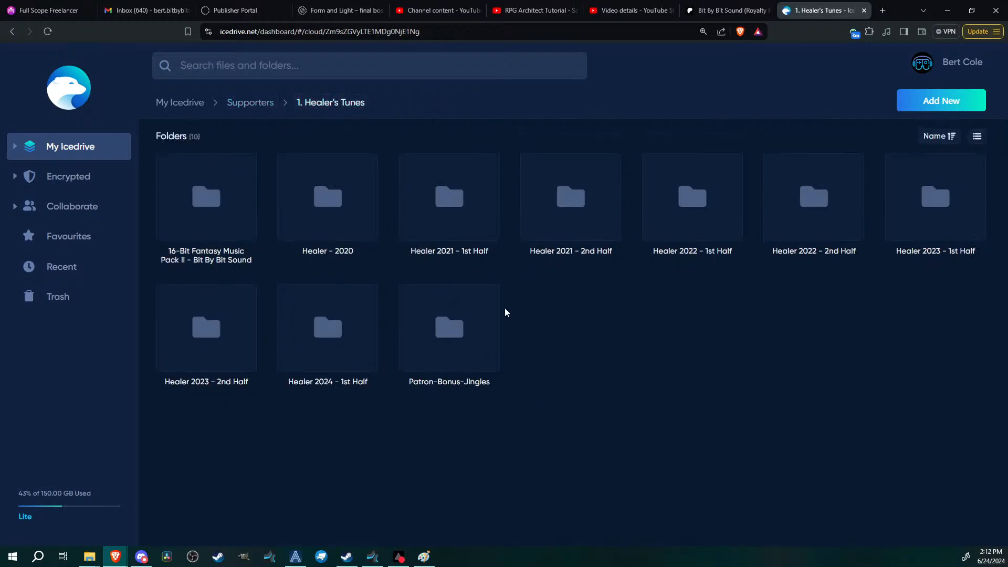
Look through the song folders in Healer 2024 - 1st Half and return to 1. Healer's Tunes
double_click(366, 373)
scroll(555, 307, down, 3)
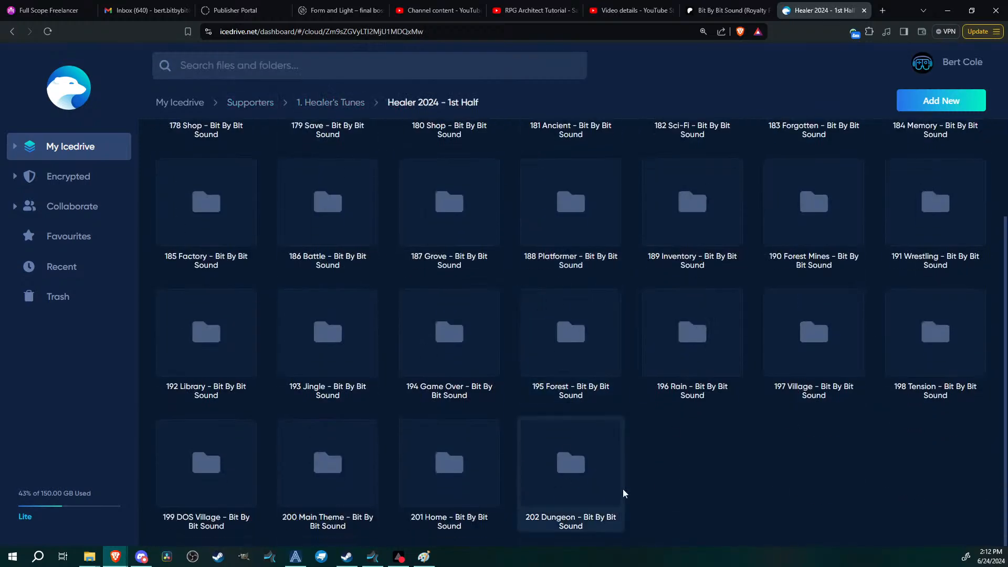
scroll(732, 484, up, 3)
click(331, 102)
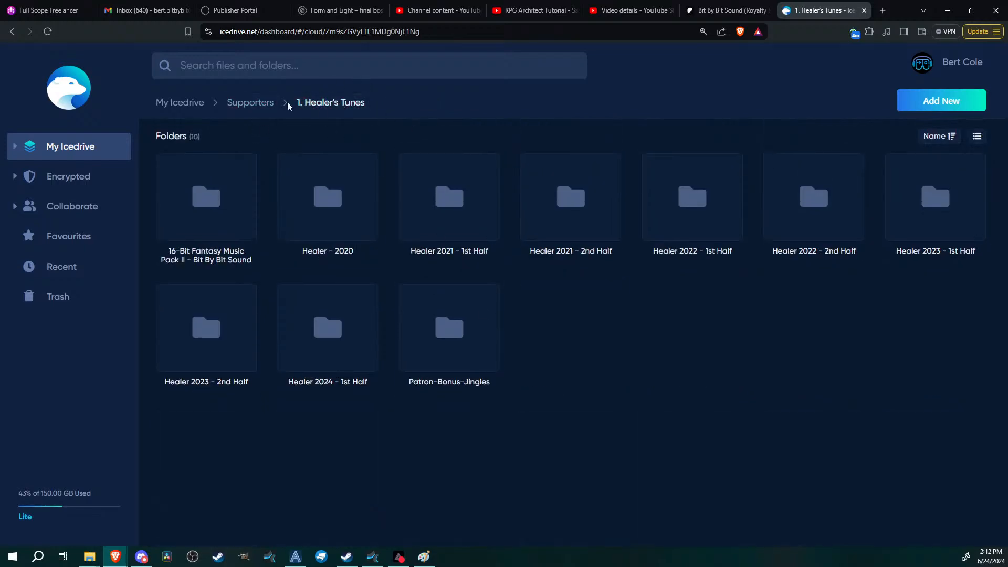
Go back to Supporters and look through the song folders in 2. Warrior's Tunes under Warrior 2024 - 1st Half
click(255, 103)
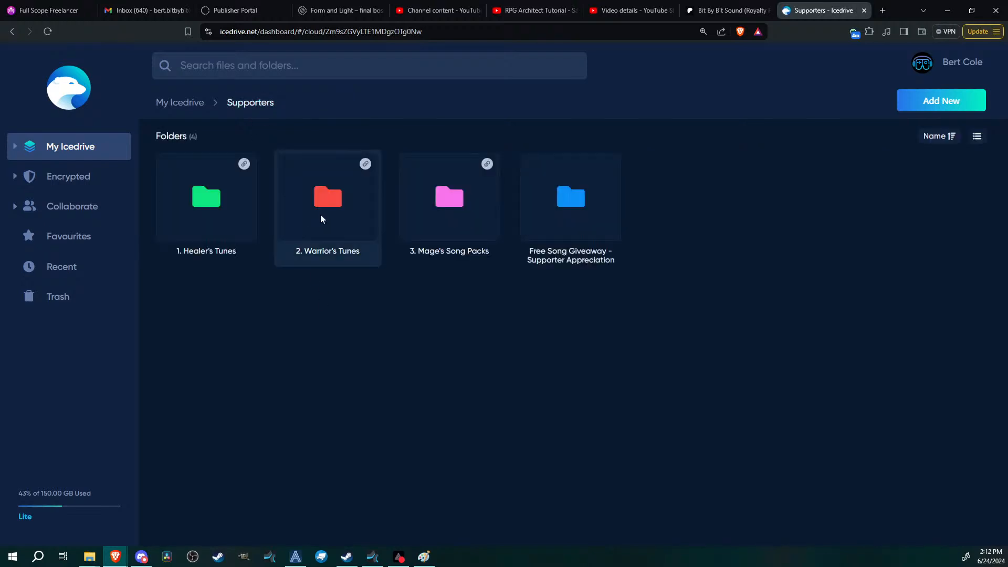
double_click(323, 215)
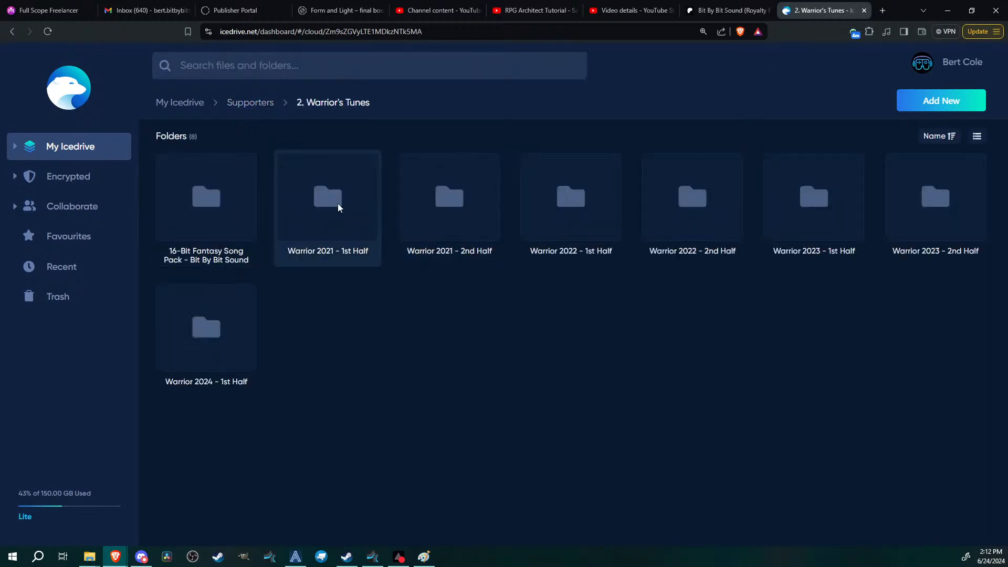
double_click(223, 361)
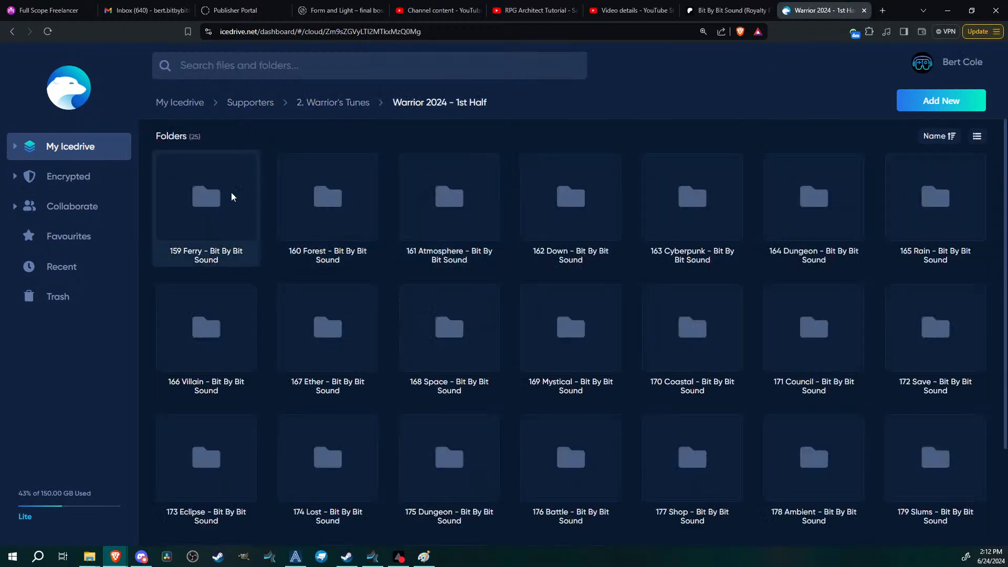
scroll(786, 366, down, 1)
scroll(786, 366, down, 2)
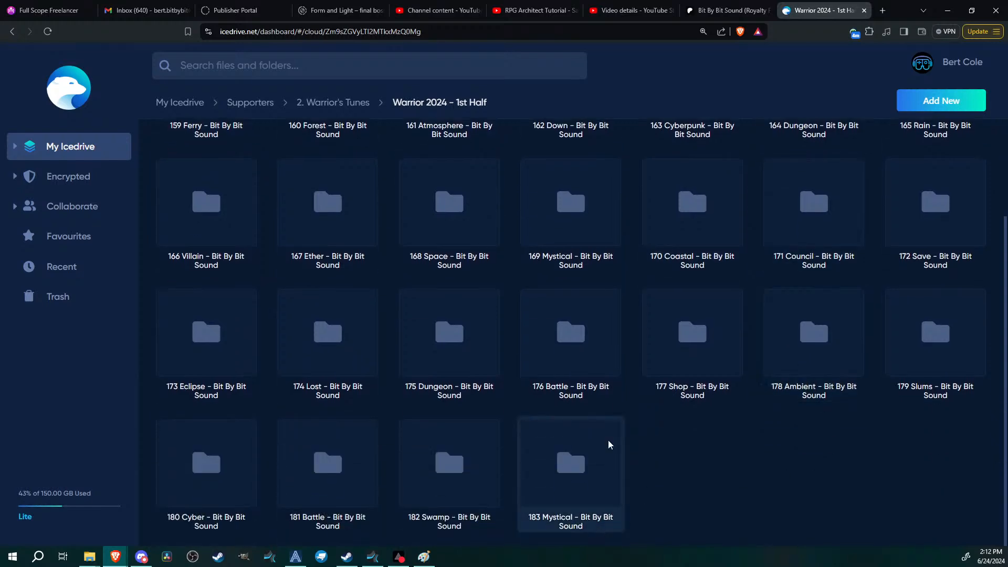
Return to the Supporters folder in Icedrive and switch back to the Studio One session
scroll(757, 470, up, 3)
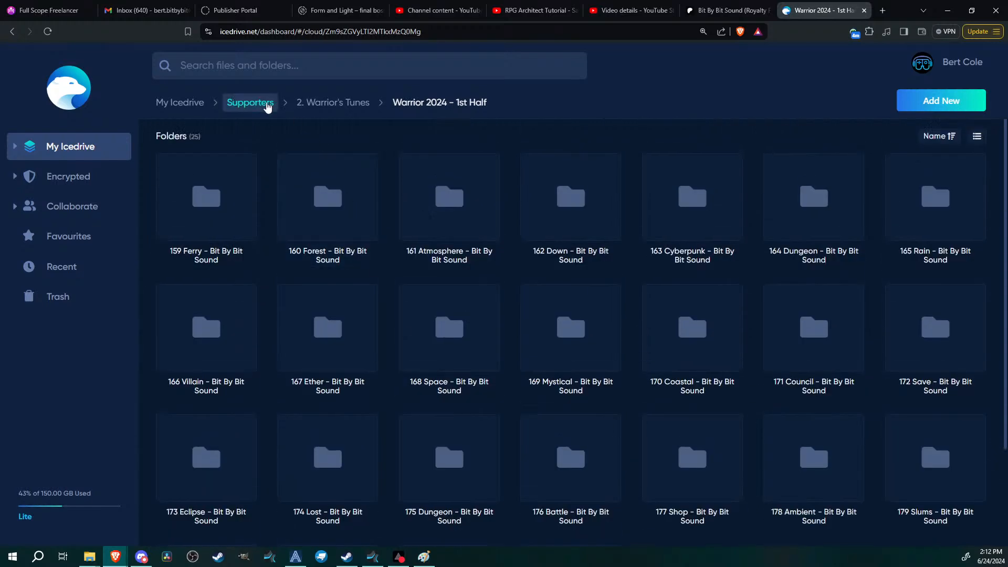
click(264, 103)
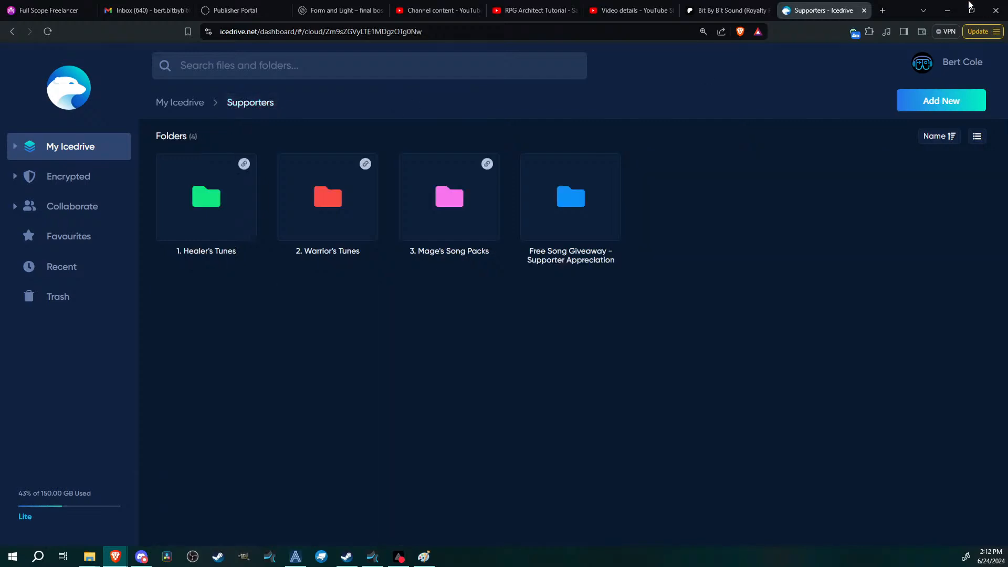
click(950, 9)
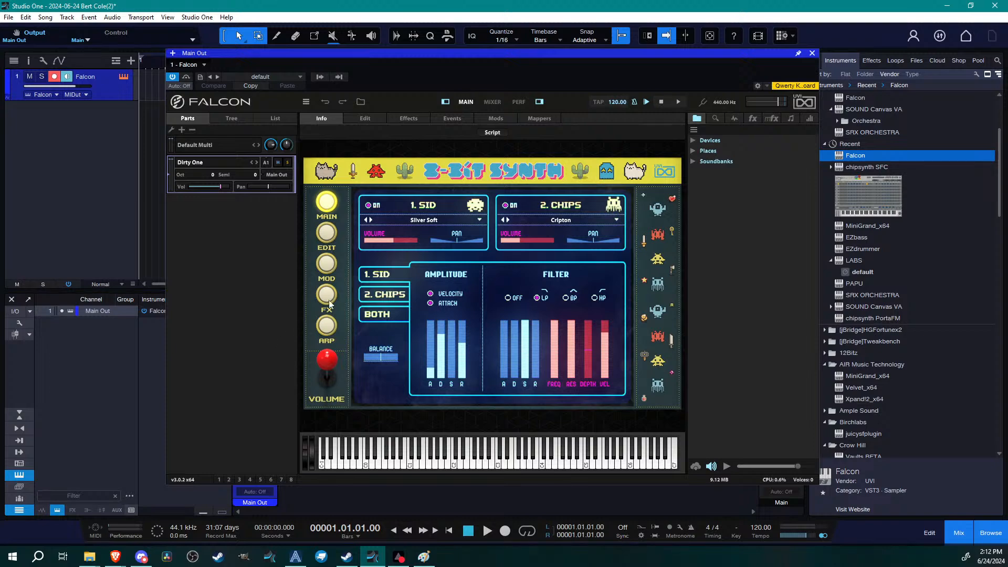
Reposition and reopen the Falcon instrument window, and open the preset browser for the Dirty One part
drag(415, 53, 367, 71)
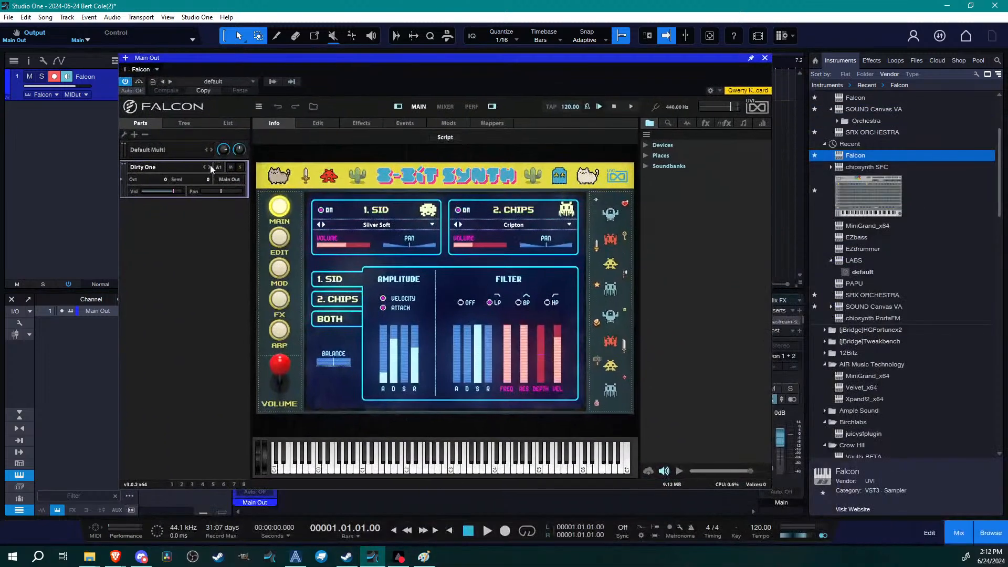
double_click(166, 166)
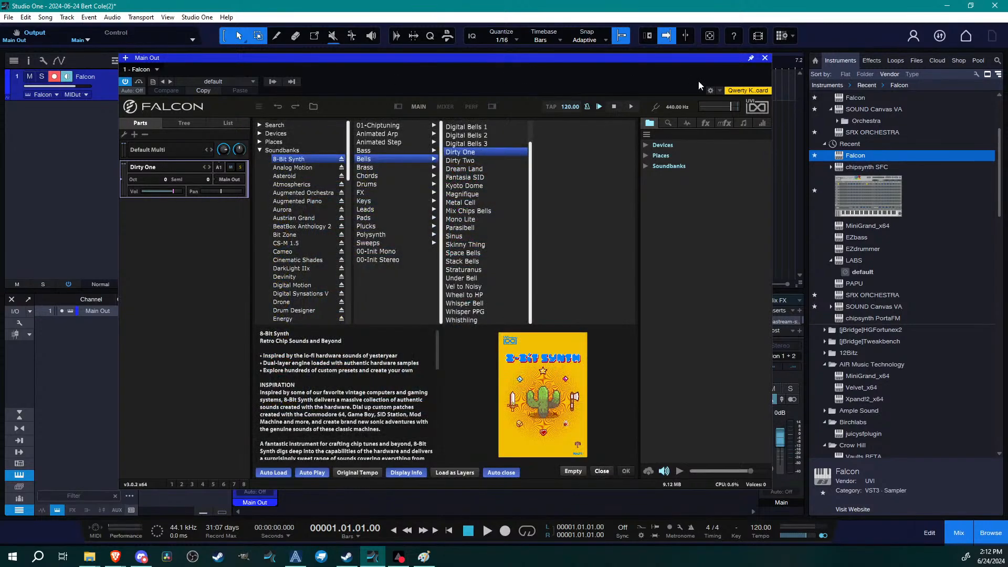
click(766, 58)
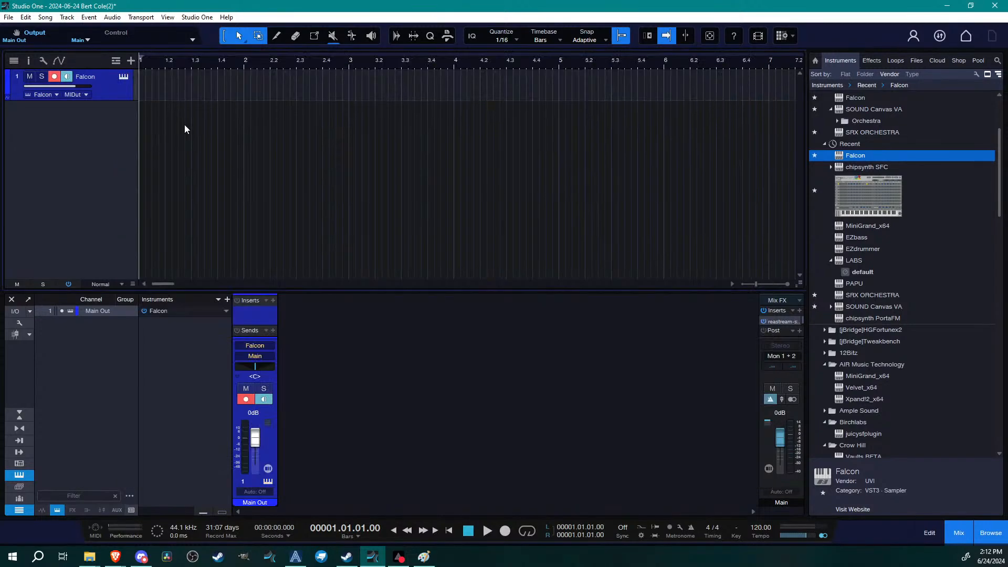
click(123, 78)
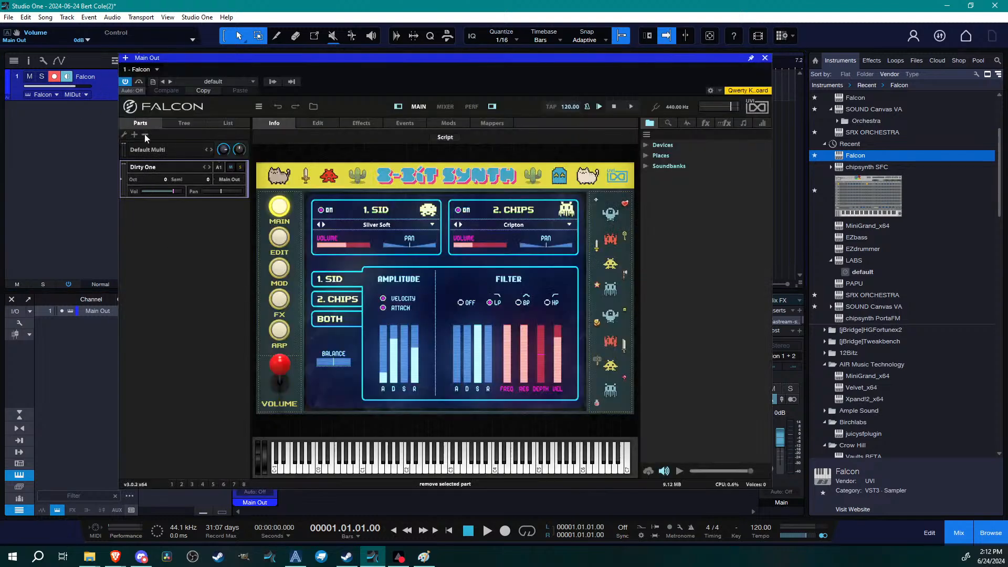
double_click(157, 167)
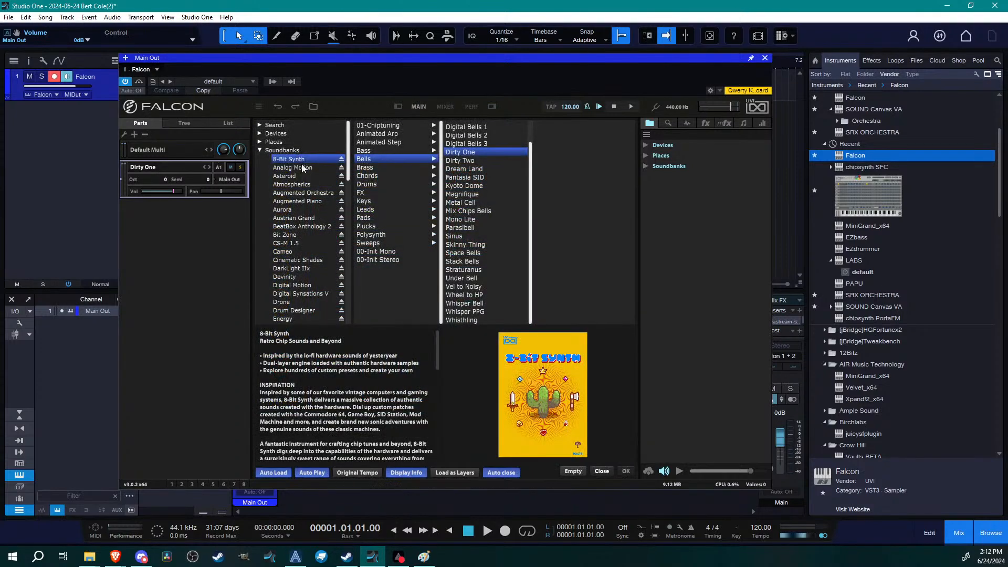
Look through the Falcon soundbanks, including Analog Motion, Asteroid, Augmented Orchestra, Aurora, BeatBox Anthology 2, Cameo and DarkLight IIx
drag(349, 145, 351, 159)
scroll(302, 228, up, 3)
click(290, 167)
click(290, 177)
click(288, 193)
click(286, 210)
click(285, 226)
click(289, 253)
click(294, 269)
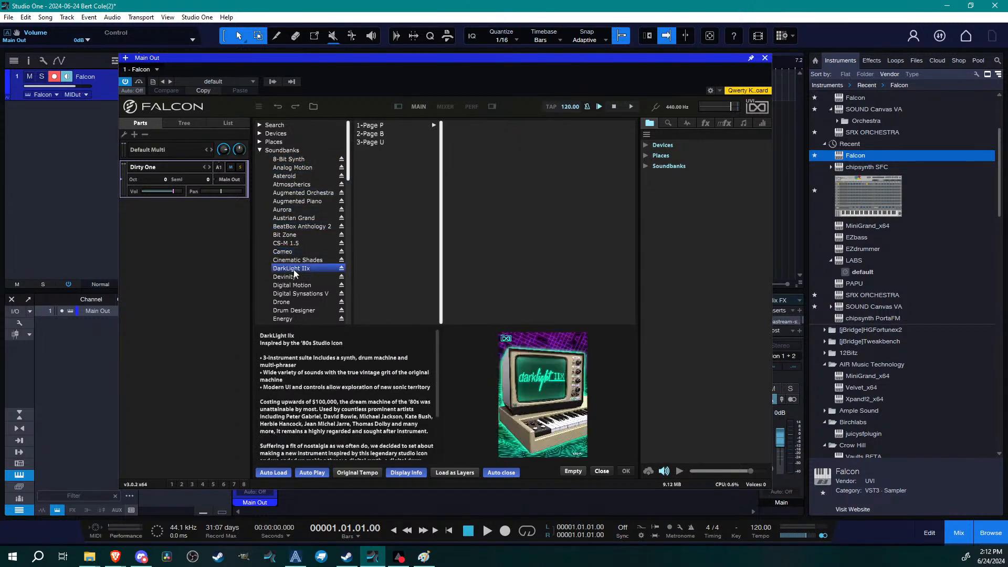
scroll(295, 266, down, 10)
scroll(295, 265, down, 8)
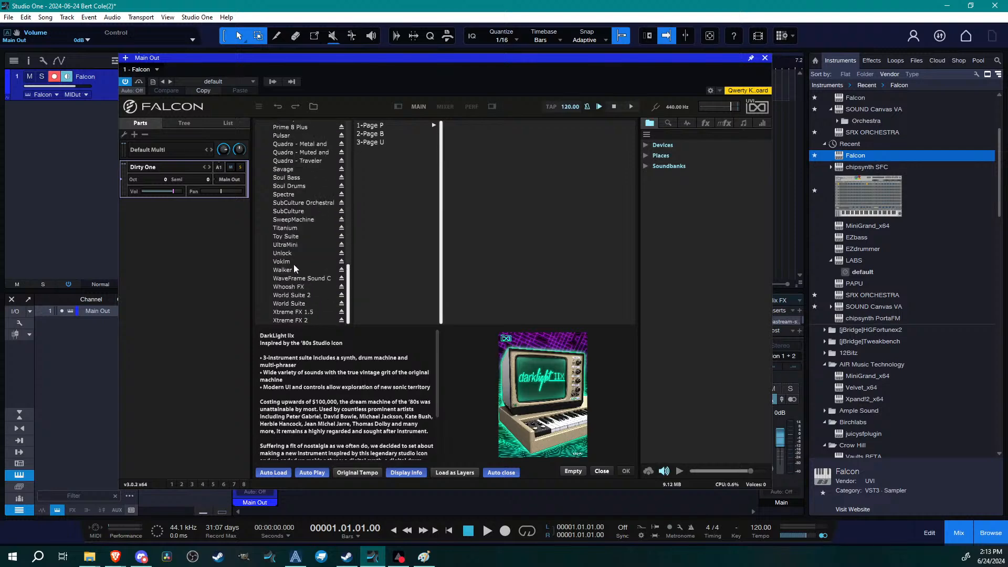
scroll(285, 277, up, 18)
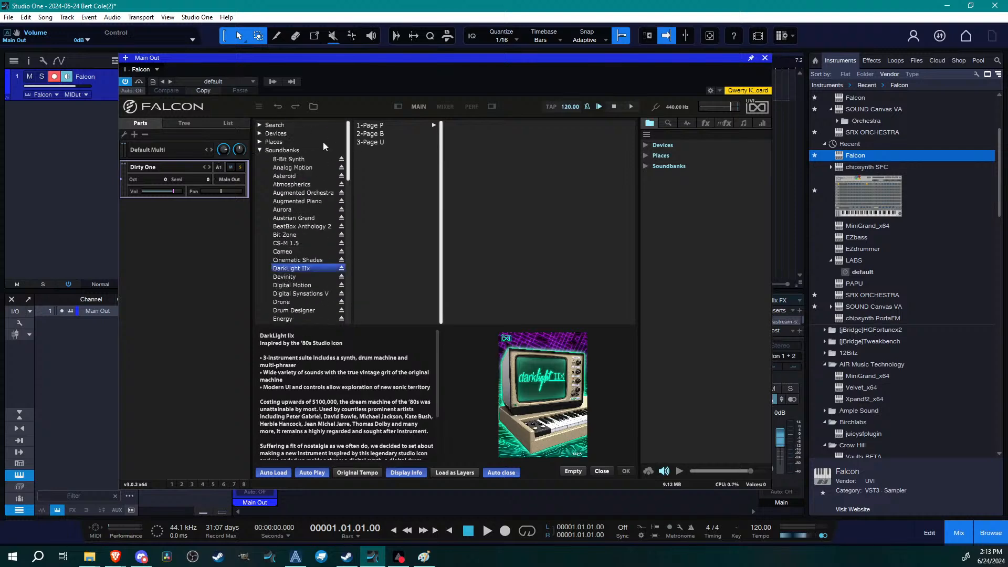
Try the Power Up preset from the 01-Chiptuning category of 8-Bit Synth, and load Press Jump in its place
click(299, 160)
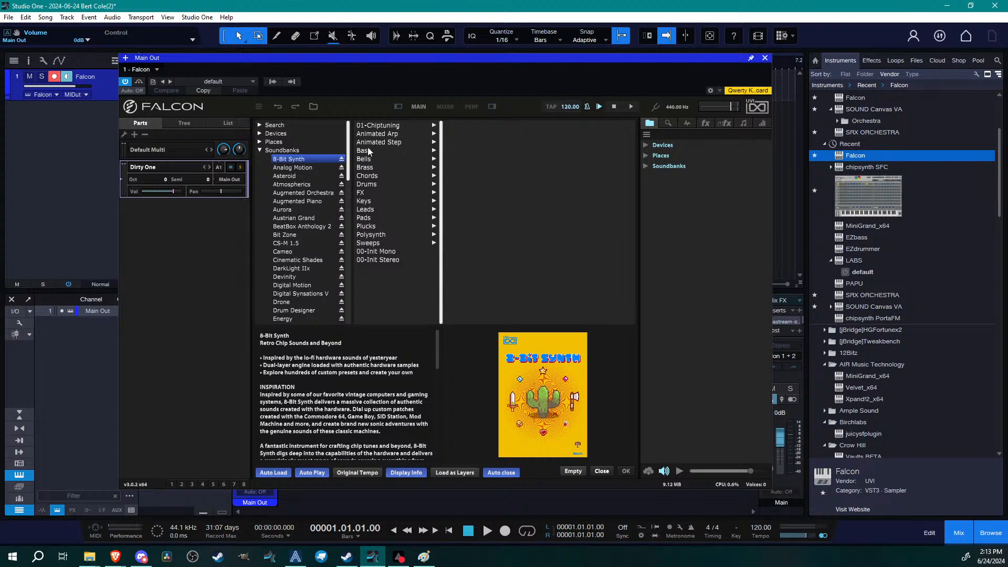
click(379, 127)
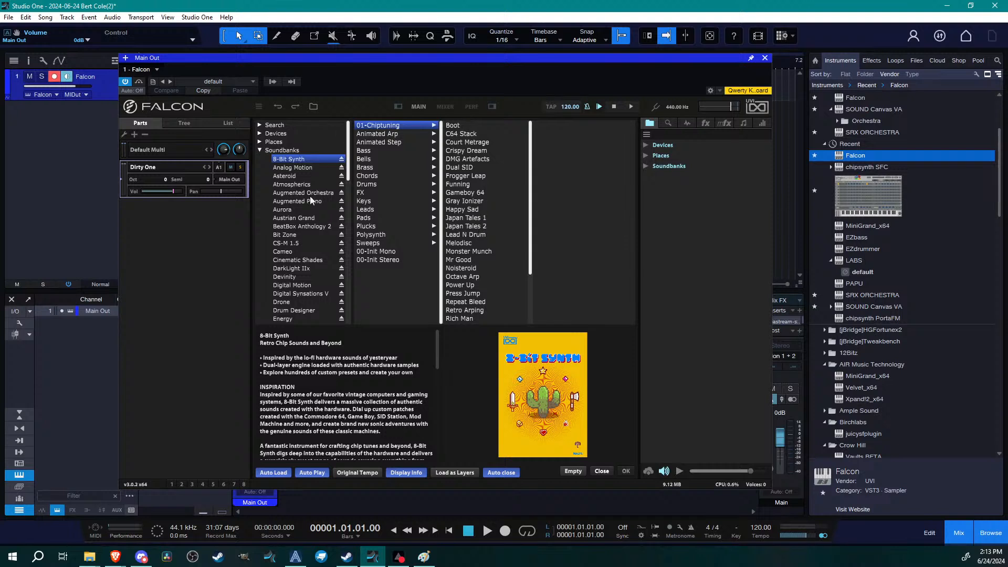
scroll(488, 219, down, 2)
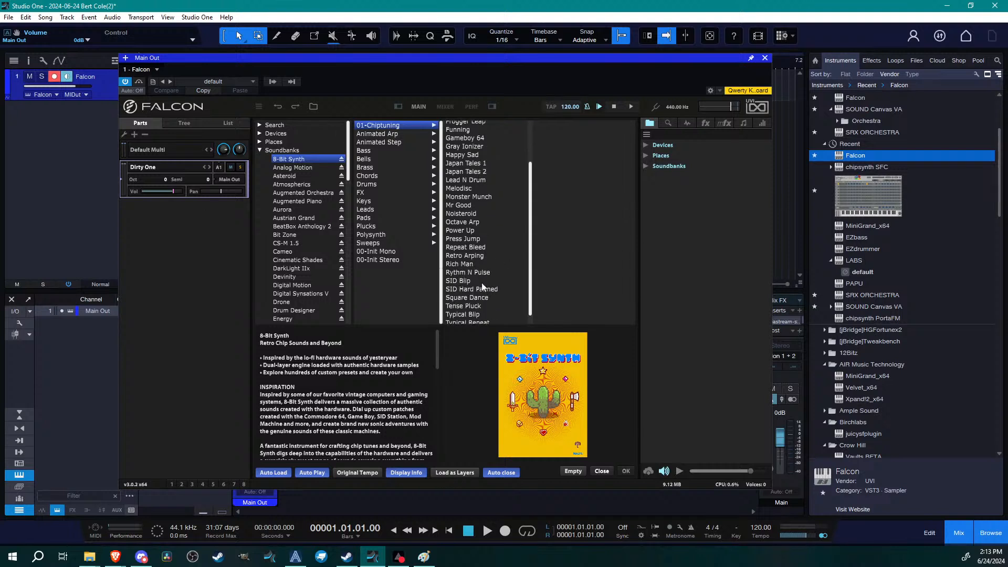
click(471, 232)
scroll(483, 247, down, 1)
double_click(475, 220)
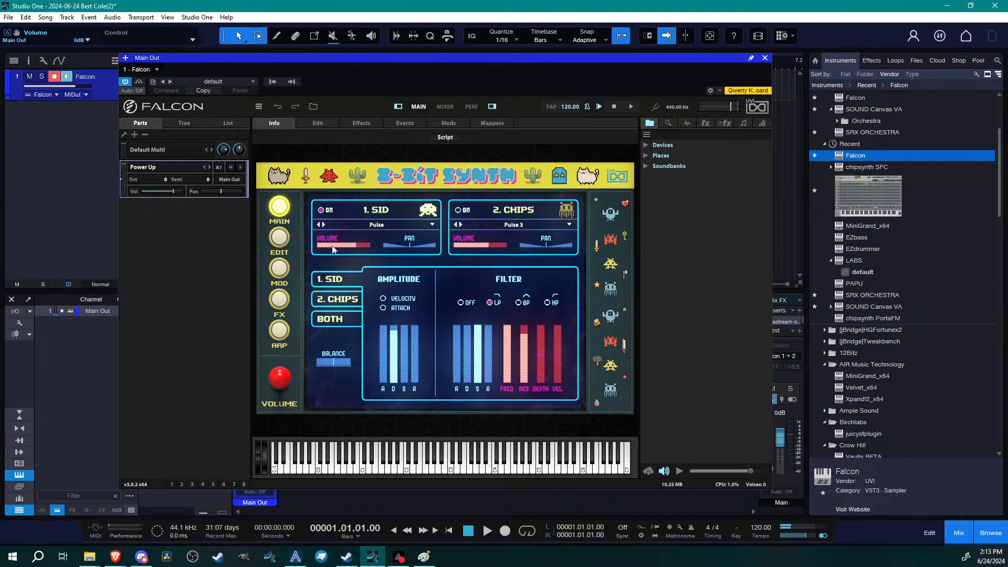
click(166, 166)
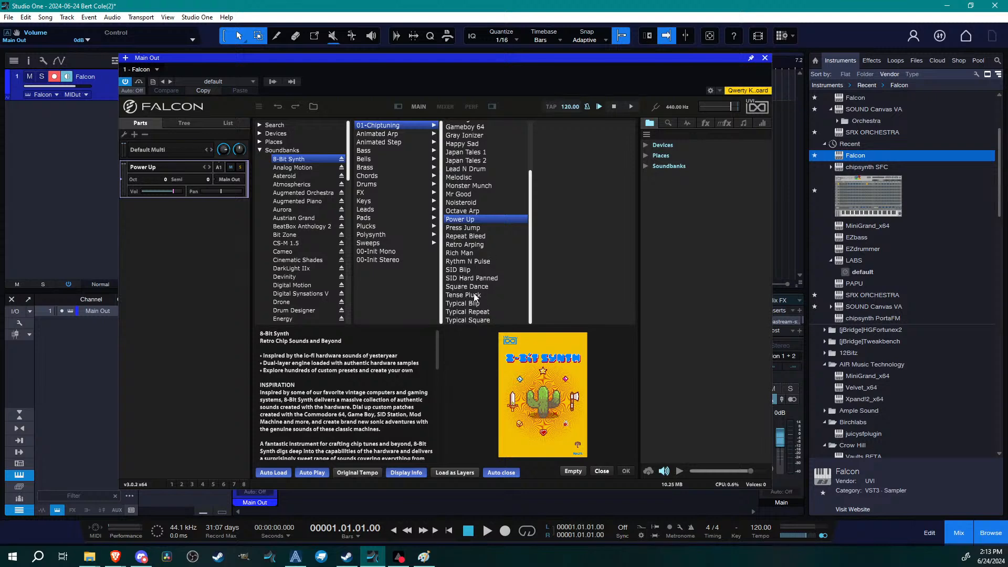
click(472, 229)
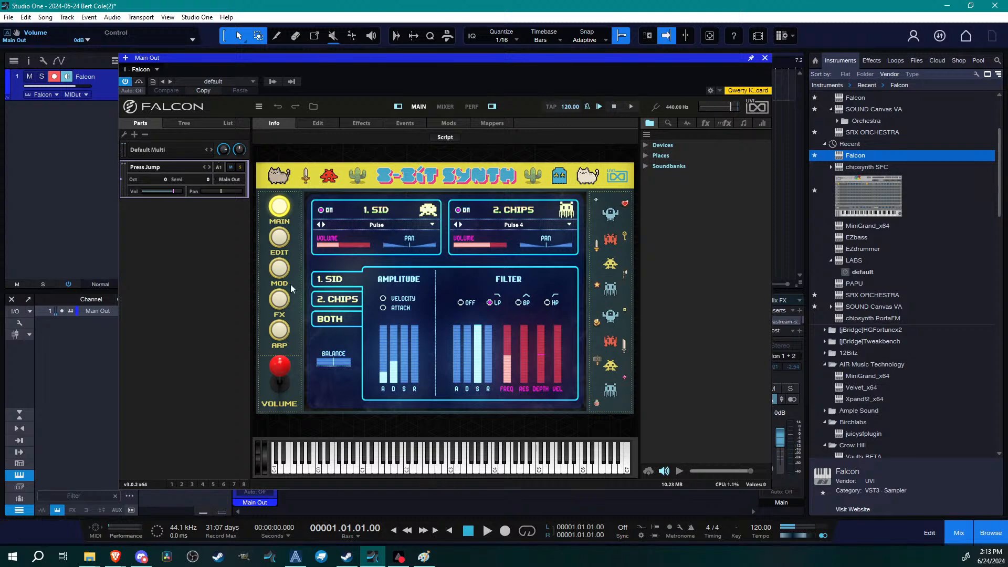
Check the synth's arpeggiator and edit pages, and draw a rising curve in the step modulator that drops at the end
click(289, 312)
click(281, 331)
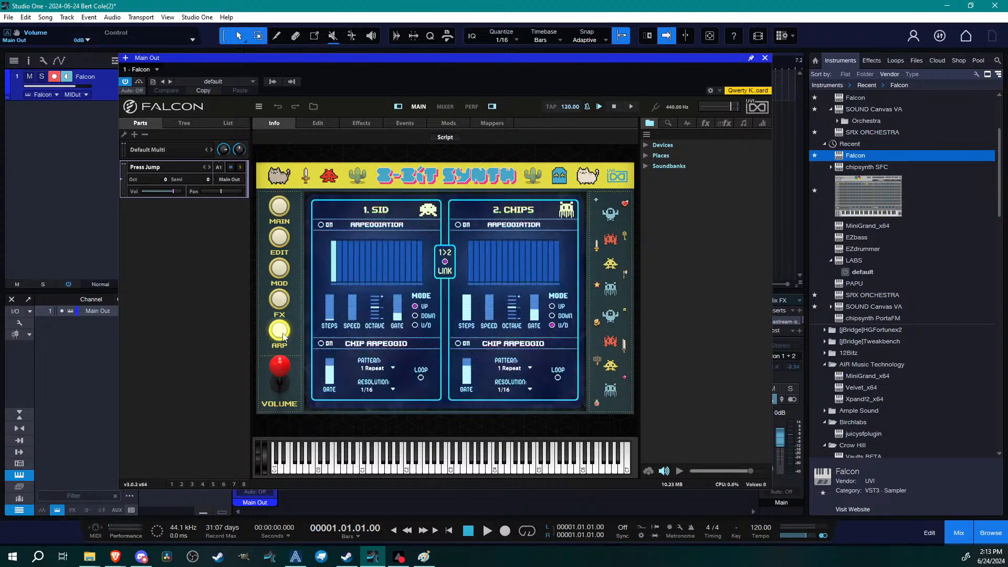
click(278, 237)
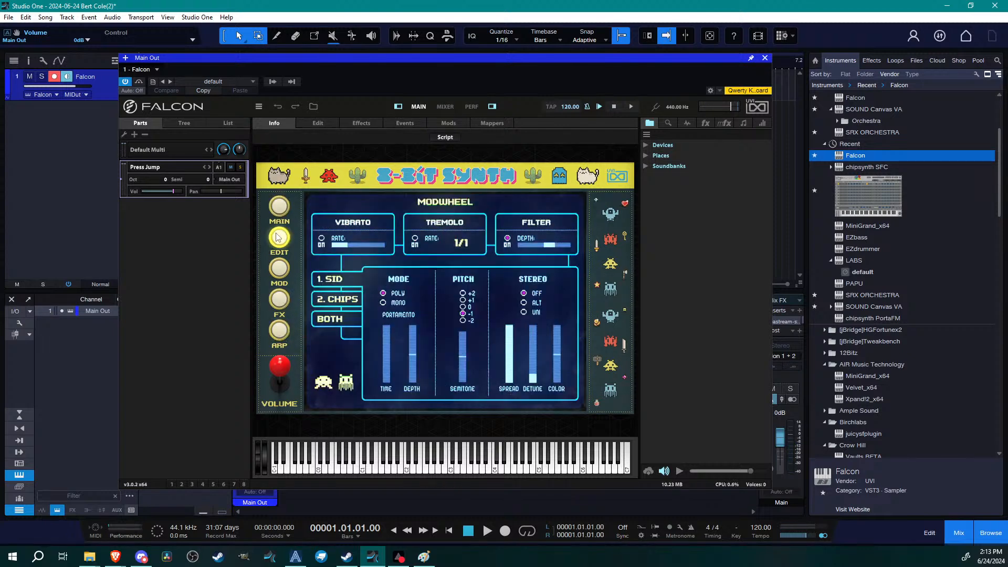
click(286, 269)
mouse_move(334, 290)
mouse_down()
mouse_move(372, 248)
mouse_move(404, 283)
mouse_up()
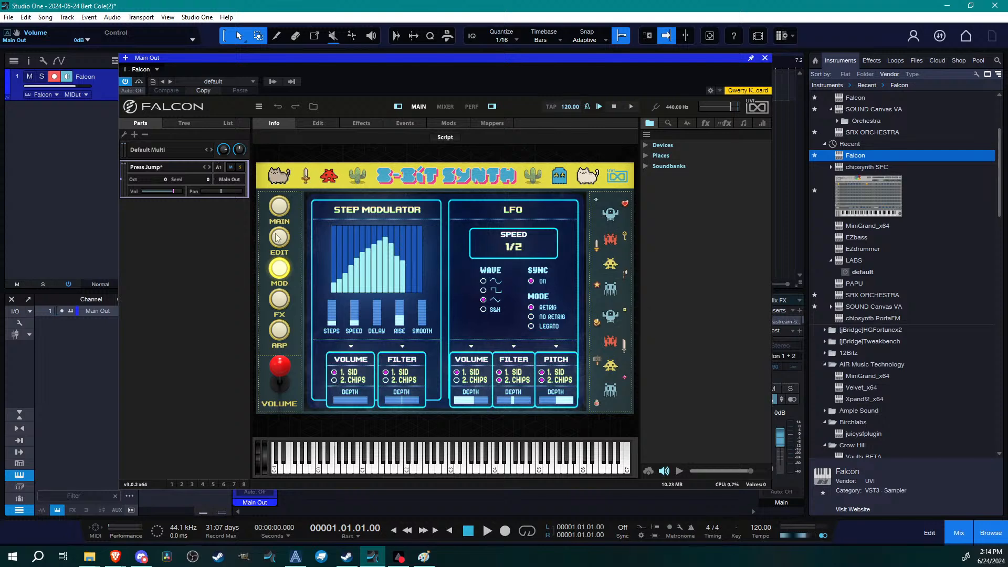
Return to the synth's main page, turn off the 2. CHIPS layer and play test notes
click(280, 206)
key(l)
key(apostrophe)
key(g)
key(apostrophe)
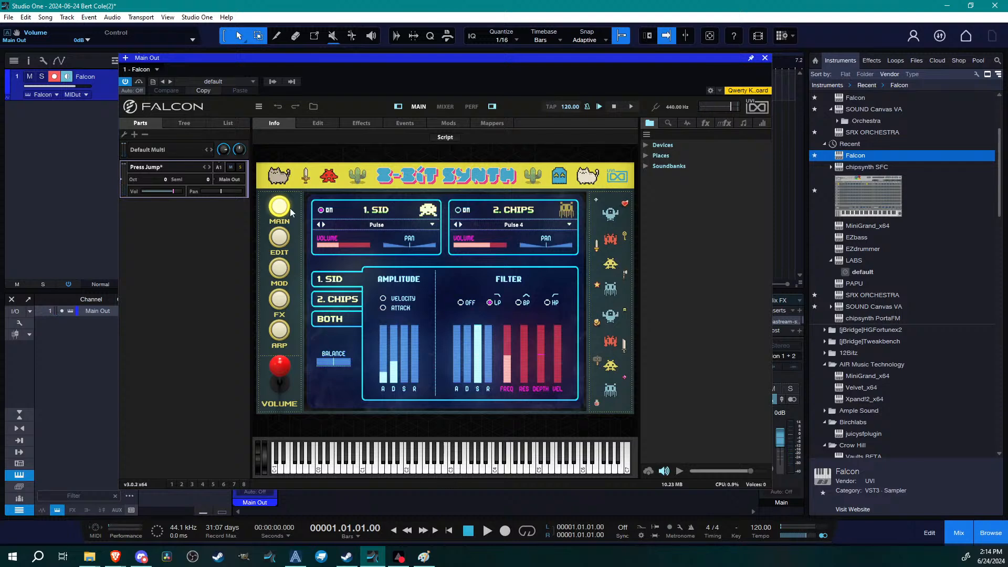
Raise the 1. SID layer's volume slightly to about 0.61 and play test notes
drag(344, 245, 350, 247)
key(apostrophe)
key(apostrophe)
key(apostrophe)
key(j)
key(j)
Raise the 1. SID layer's amplitude decay slightly and its sustain to about a third while playing test notes
mouse_move(394, 366)
mouse_down()
mouse_move(395, 338)
mouse_move(397, 372)
mouse_move(396, 340)
mouse_move(397, 362)
mouse_up()
key(f)
key(f)
key(f)
key(f)
key(f)
key(f)
click(339, 325)
key(f)
click(345, 288)
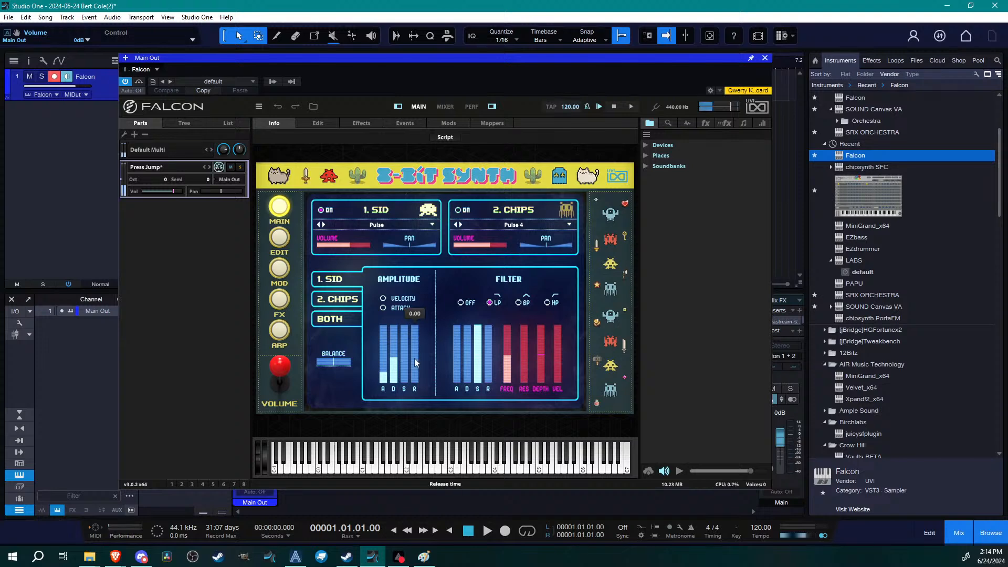
mouse_move(403, 374)
mouse_down()
mouse_move(406, 351)
mouse_move(407, 362)
mouse_up()
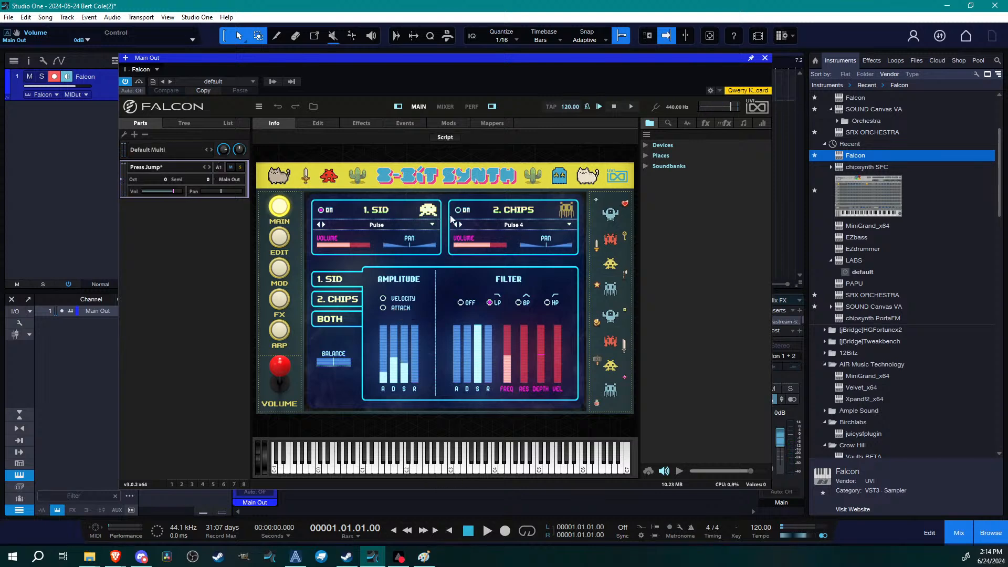
Turn on the 2. CHIPS layer and set its waveform to Pulse 1 from Xtra Gameboy
click(458, 210)
click(515, 224)
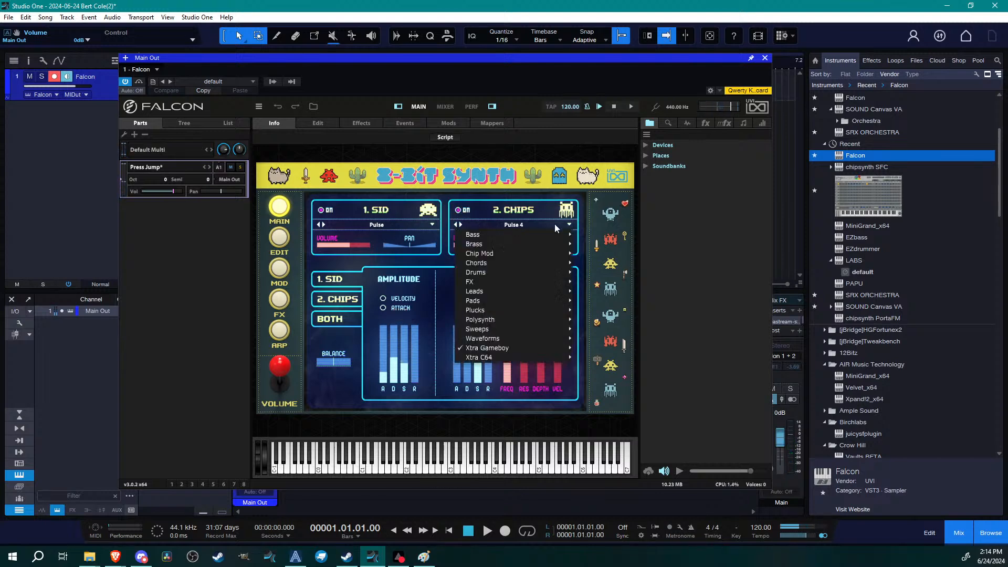
mouse_move(514, 357)
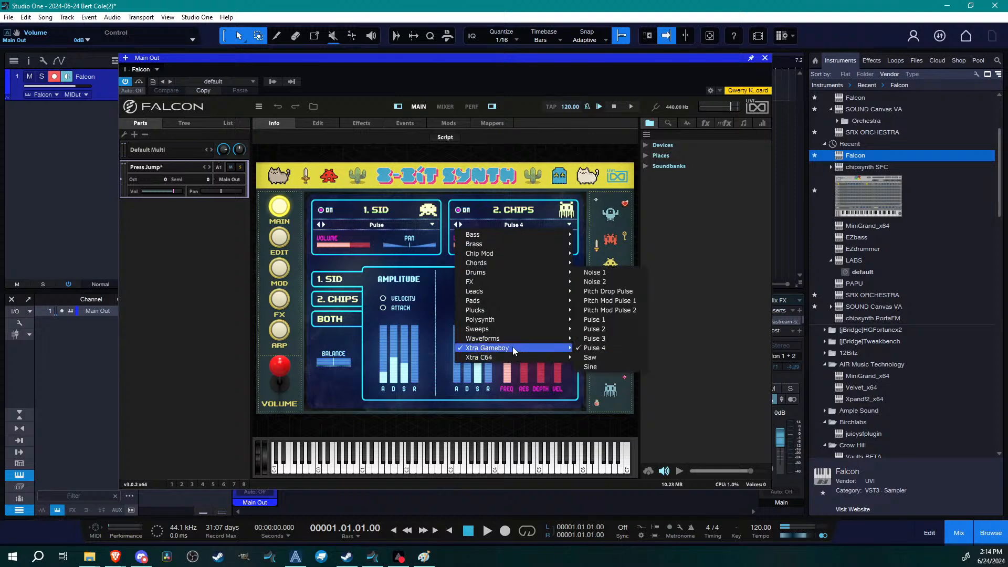
click(602, 318)
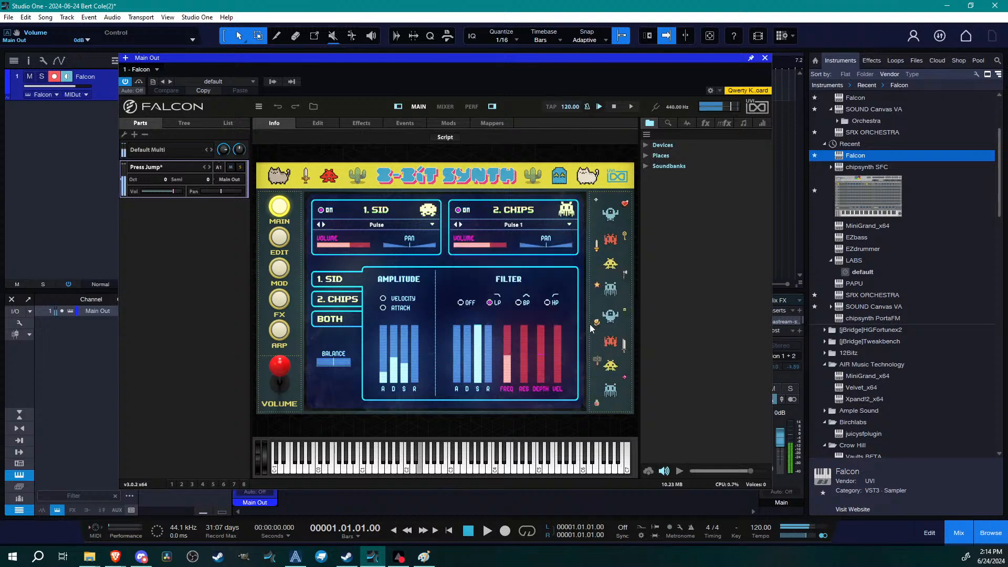
Step the 2. CHIPS waveform back to Noise 2 and raise that layer's volume slightly
click(456, 226)
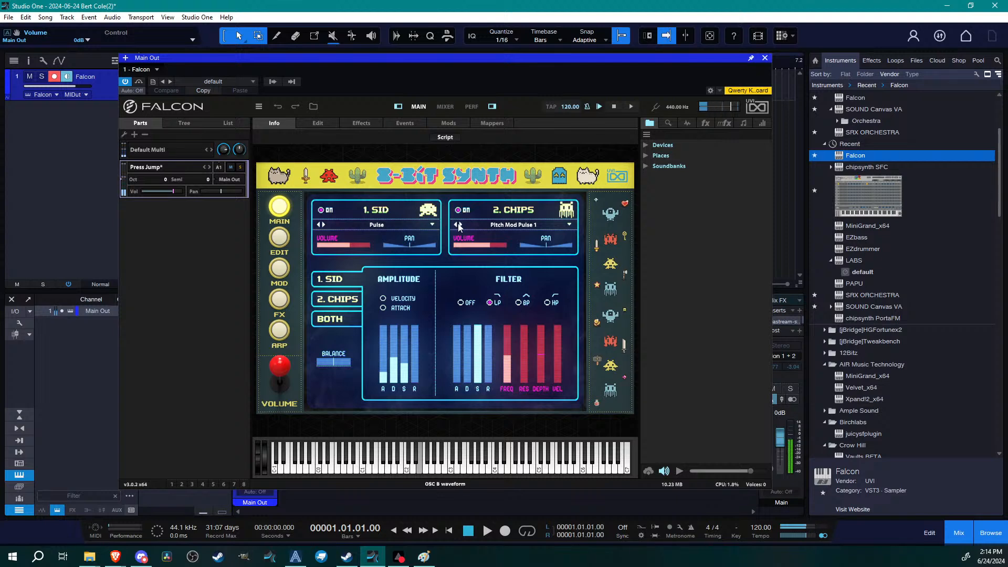
click(459, 226)
click(458, 226)
click(457, 226)
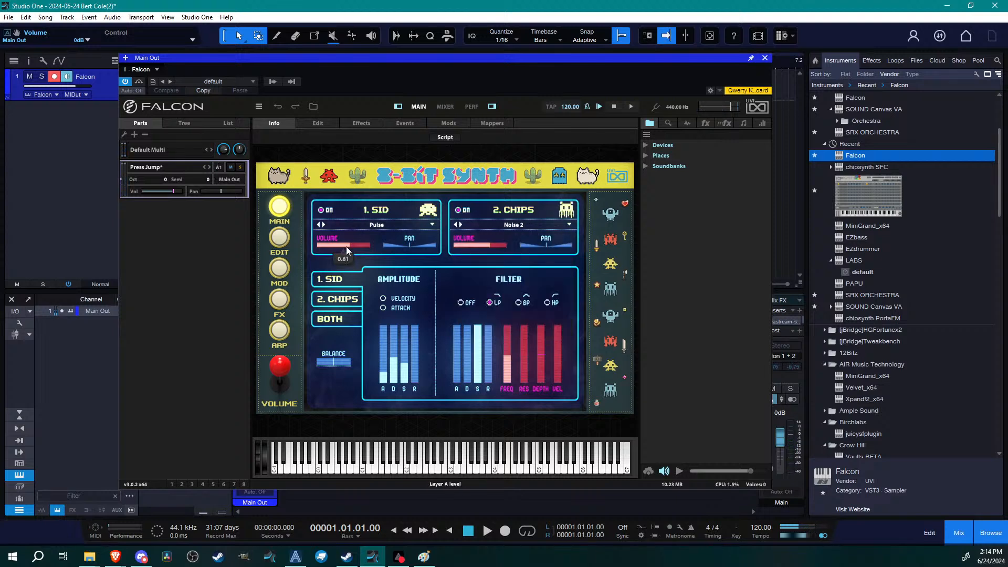
mouse_move(482, 246)
mouse_down()
mouse_move(499, 248)
mouse_move(487, 251)
mouse_up()
Turn off the 2. CHIPS layer and lower the 1. SID layer's amplitude sustain to nearly zero
click(458, 210)
click(330, 319)
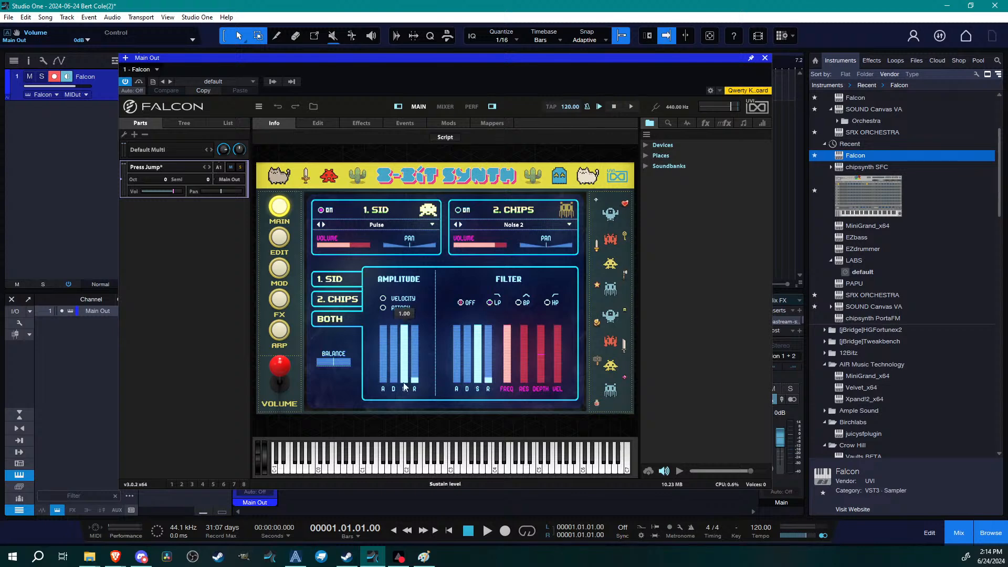
click(331, 281)
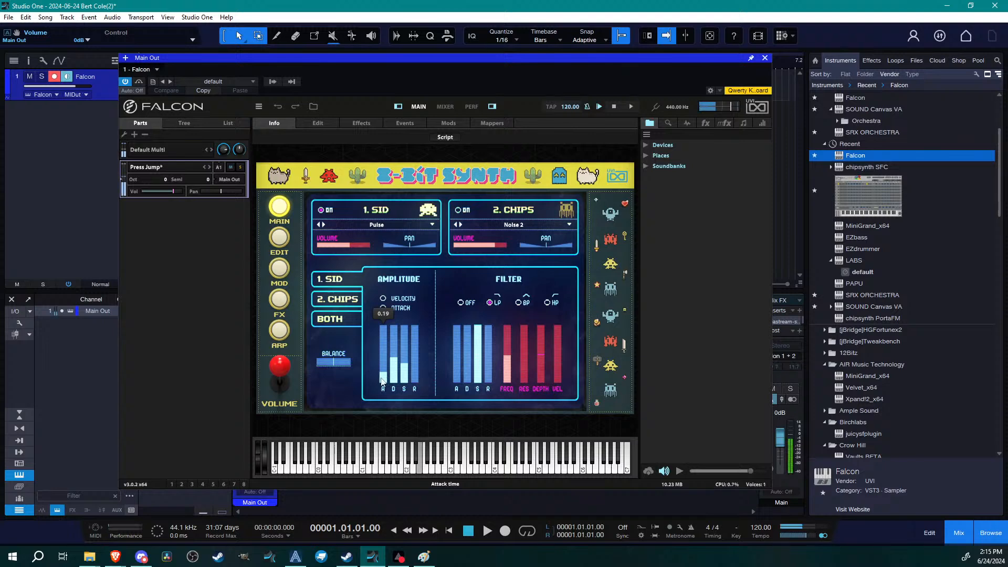
drag(406, 370, 408, 376)
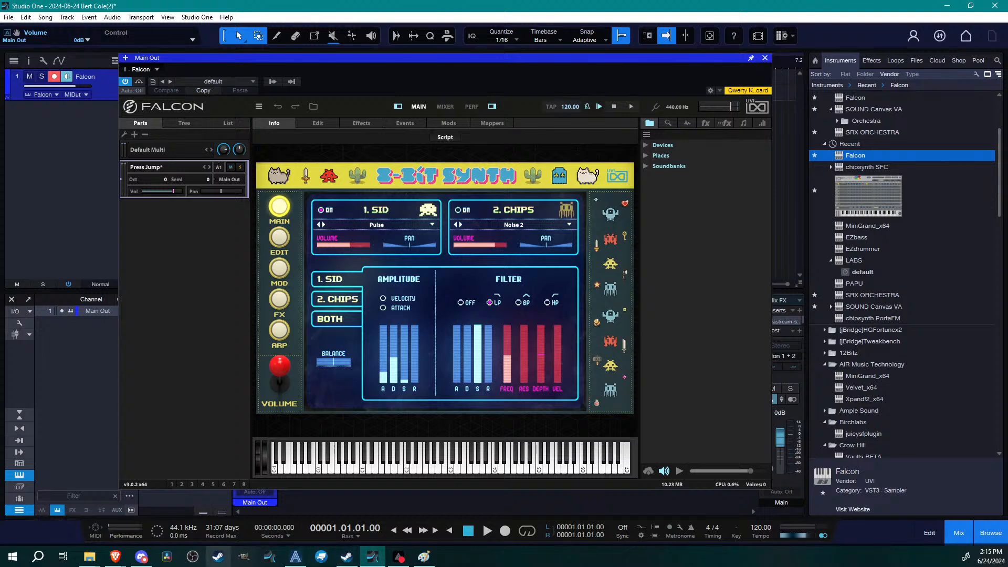
Switch to the Icedrive browser window and open the Sound Effects folder inside RPG Architect from the top level
click(143, 559)
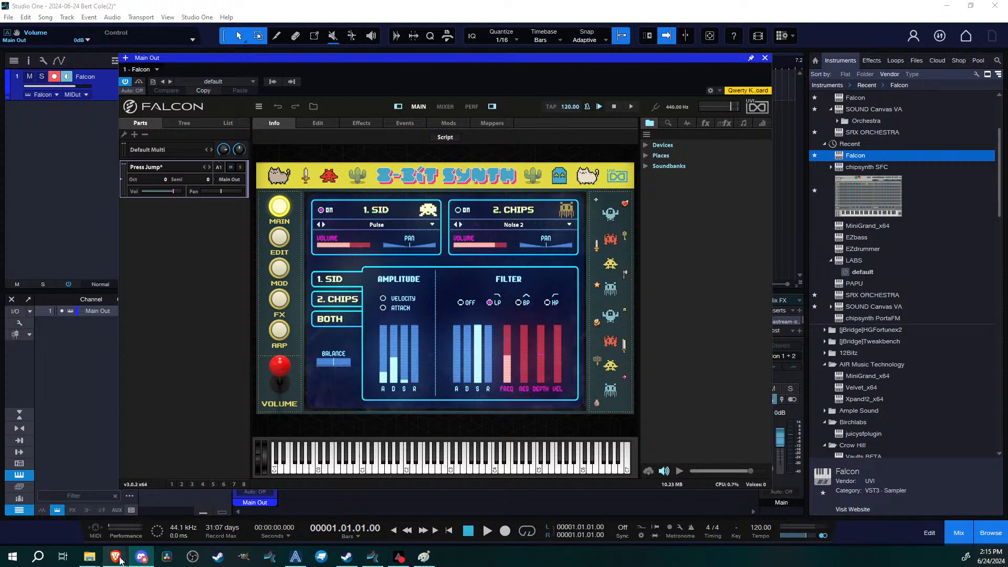
mouse_move(115, 558)
key(alt+Tab)
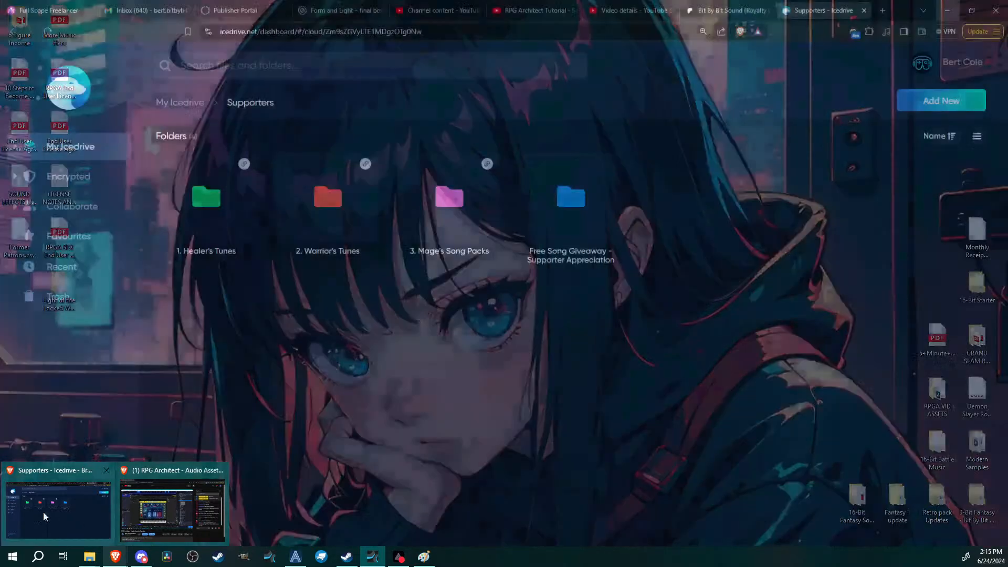
click(50, 511)
click(198, 103)
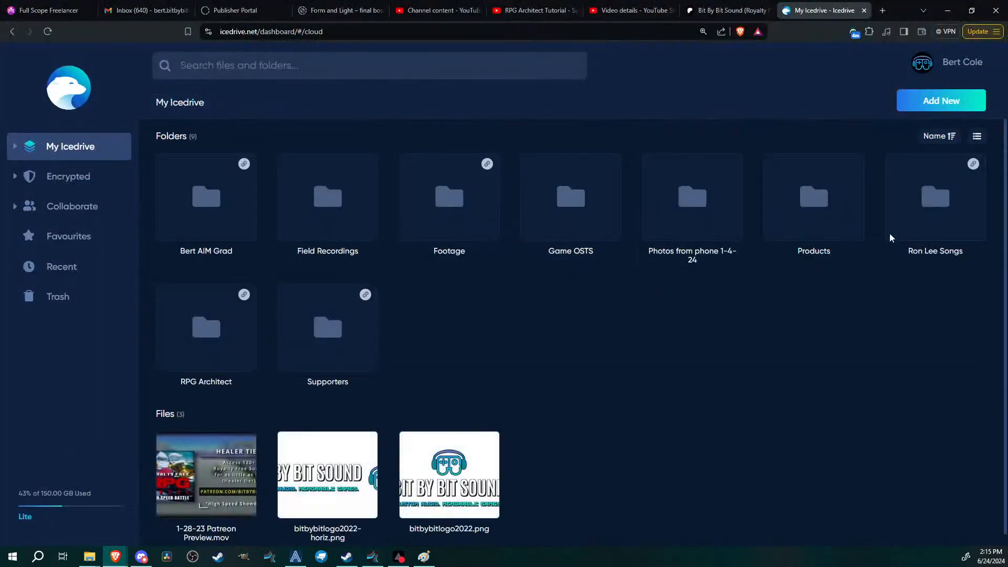
double_click(216, 328)
double_click(577, 218)
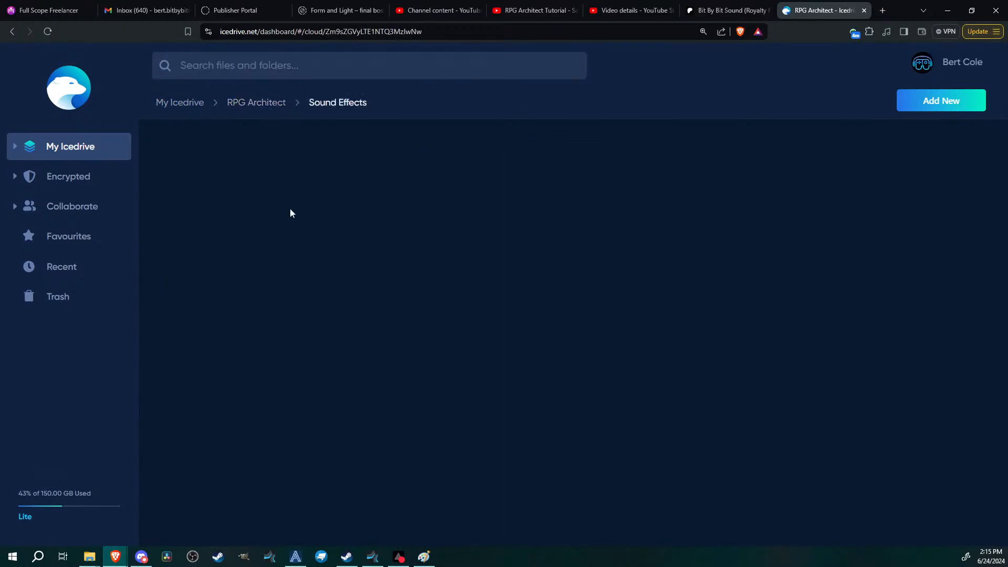
Open the 8-Bit folder inside Sound Effects in Icedrive and switch back to Studio One
double_click(204, 199)
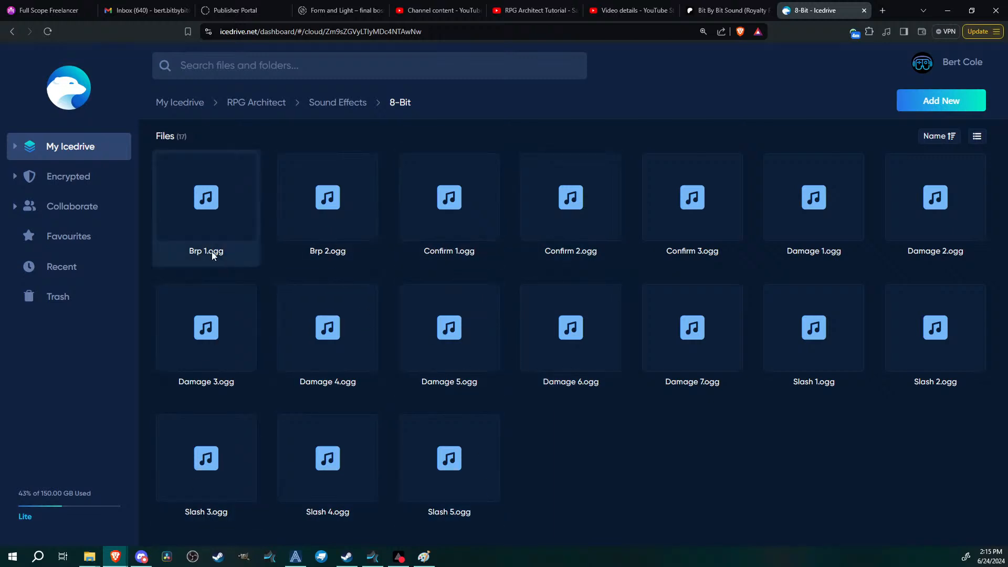
click(372, 557)
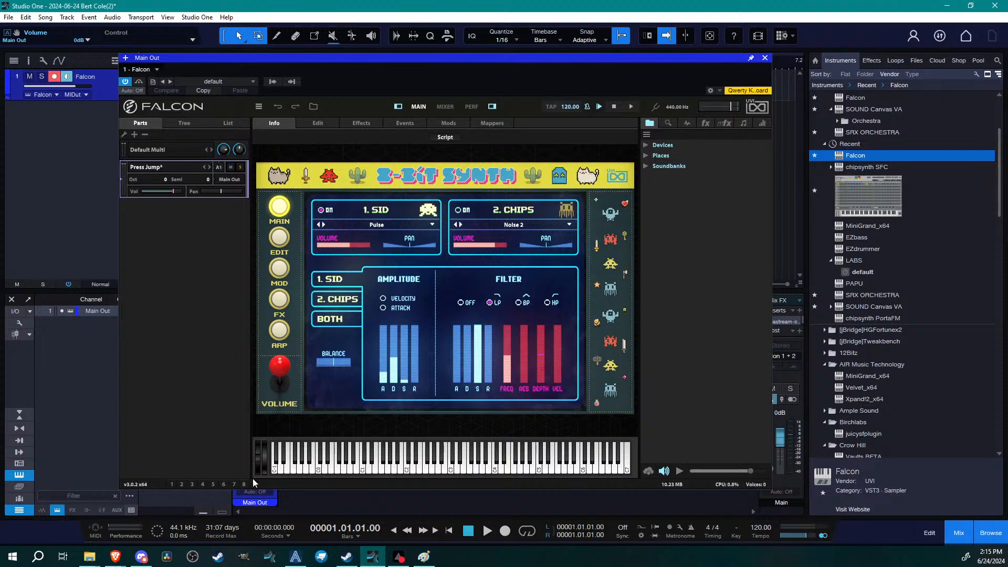
Move the Falcon window off the arrangement and record a short jump note on the Falcon track
drag(505, 67, 527, 92)
drag(658, 85, 861, 166)
click(201, 128)
key(KP_Multiply)
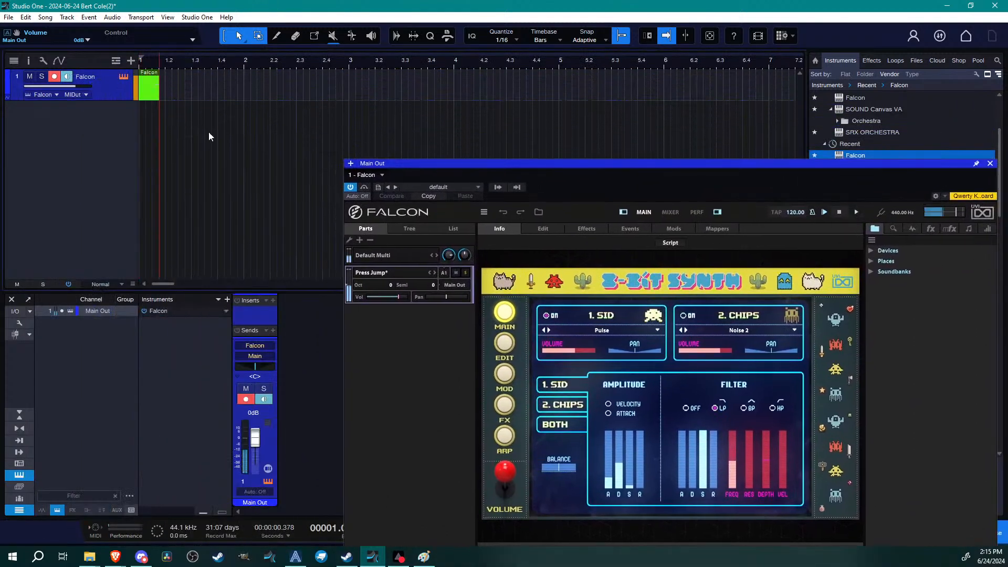
key(space)
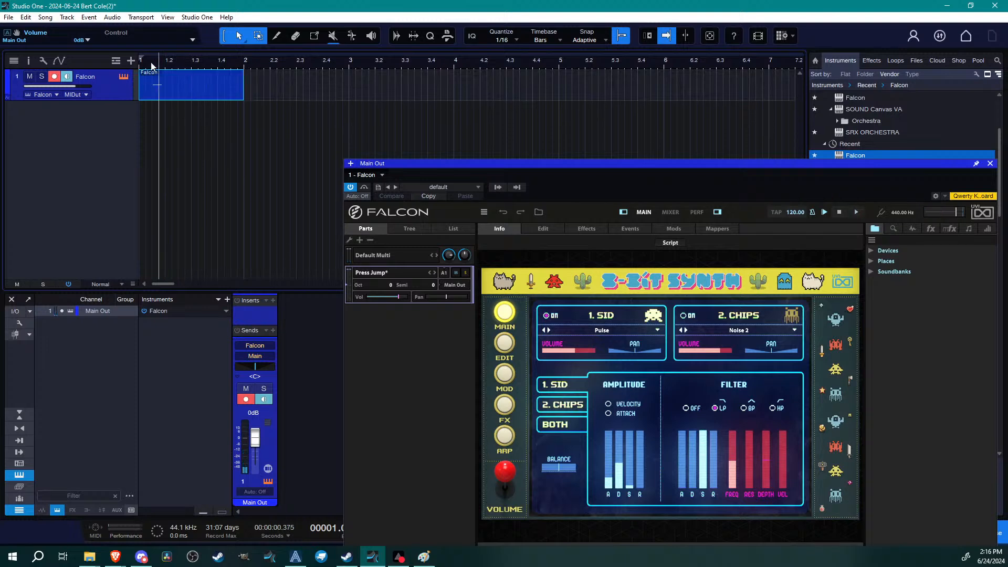
Move the recorded Falcon event to bar 2 and open it in the note editor with the Falcon window closed
drag(168, 91, 266, 100)
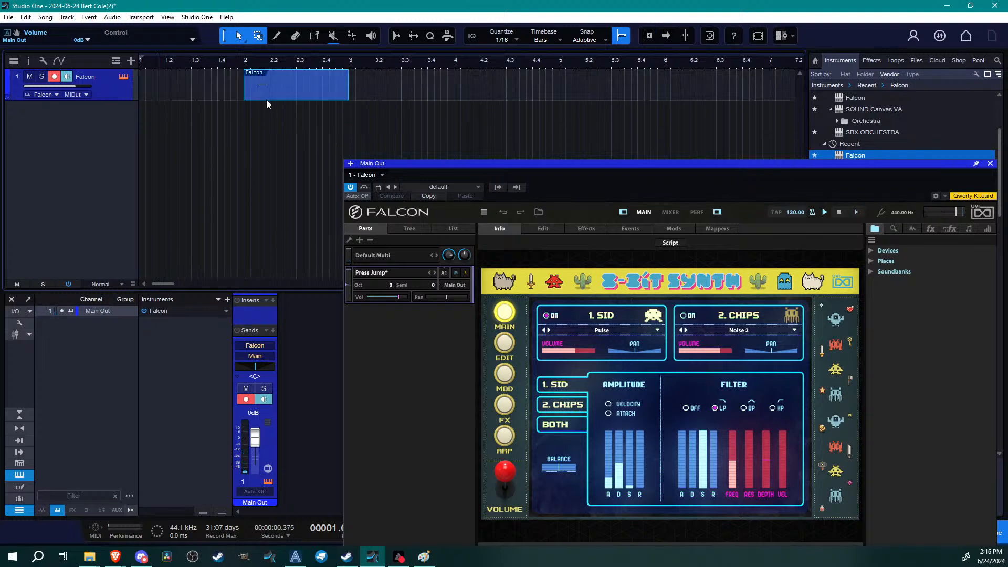
double_click(267, 90)
drag(950, 163, 772, 123)
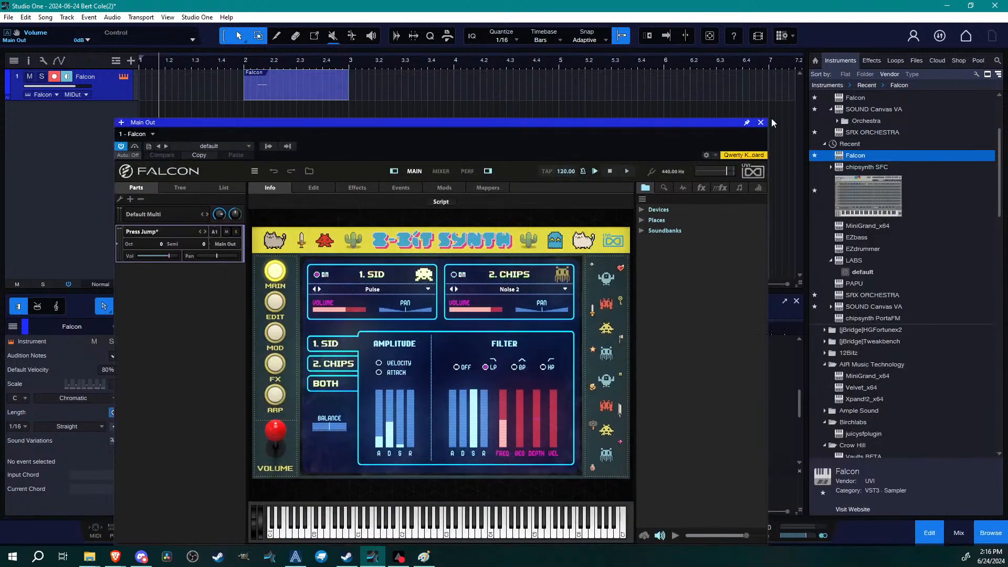
click(761, 124)
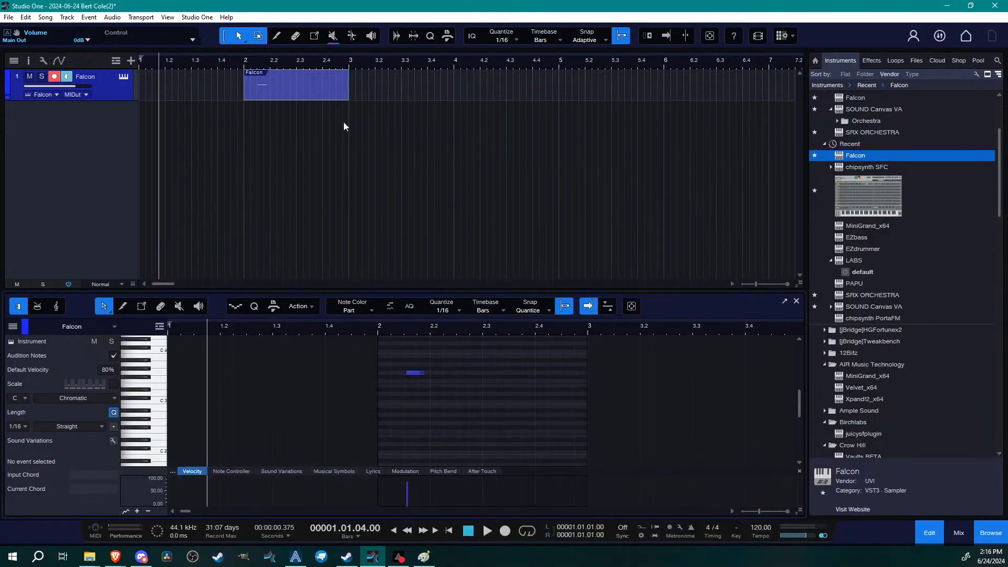
Shift the recorded G3 note to the start of bar 2, quantize it to 1/16 and play it back
drag(434, 345, 399, 385)
key(alt+Left)
key(alt+Left)
key(q)
click(403, 380)
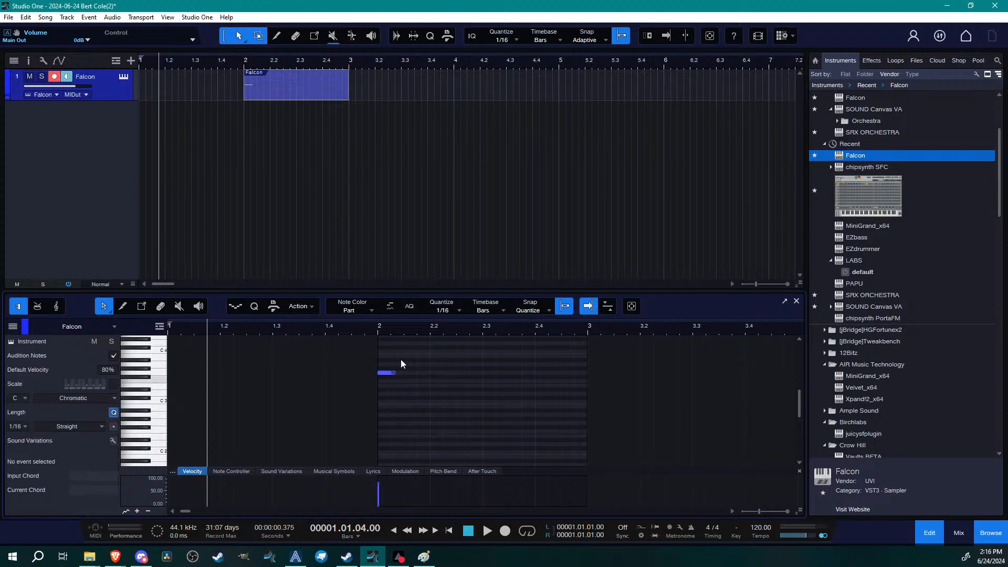
click(285, 85)
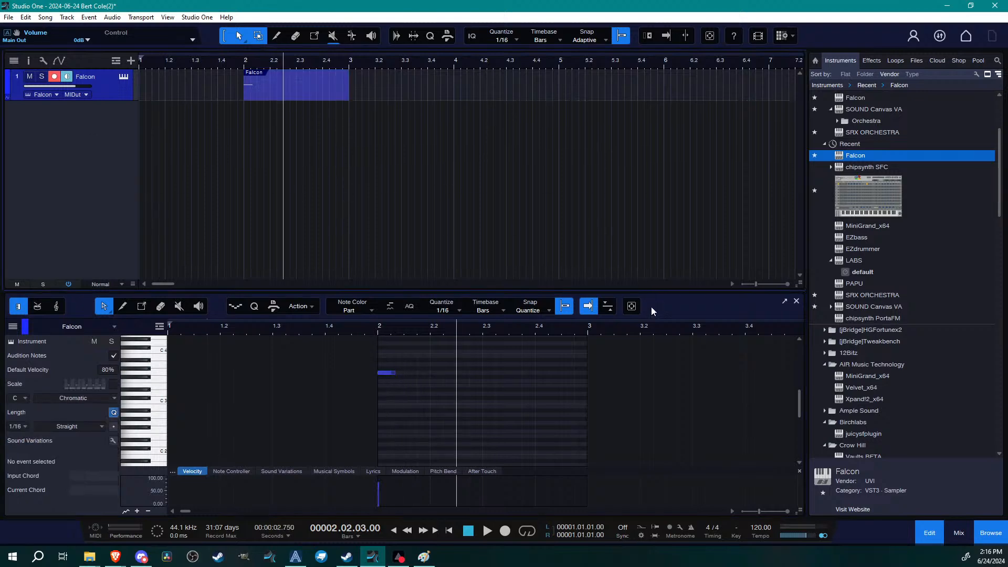
click(243, 66)
key(space)
key(space)
Try adding four 1/16 notes after the first one, G3, A#3, G3 and E3, and play the pattern from bar 2
click(451, 385)
scroll(450, 375, up, 6)
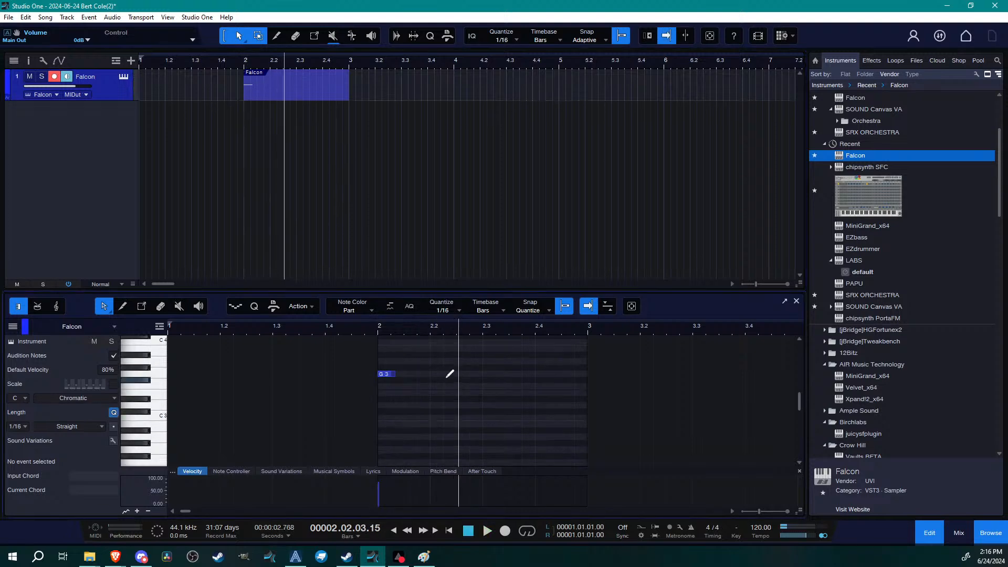
drag(660, 292, 660, 215)
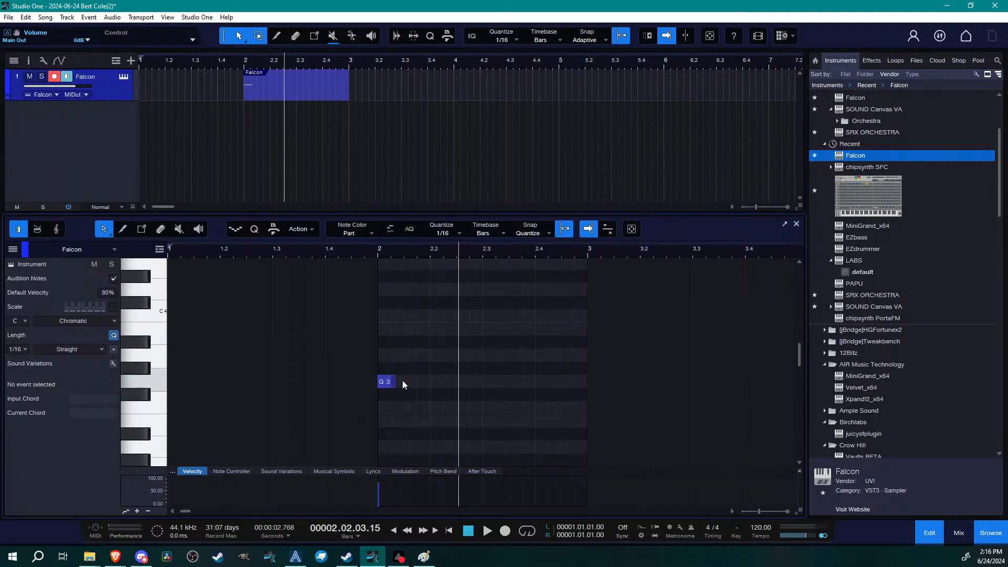
click(450, 382)
click(462, 342)
click(516, 382)
click(528, 420)
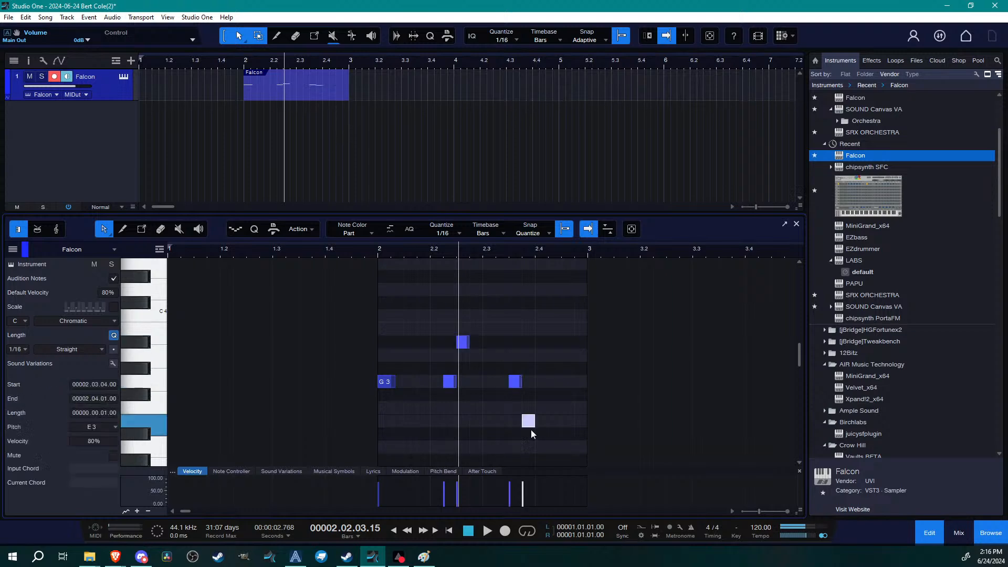
click(379, 255)
key(space)
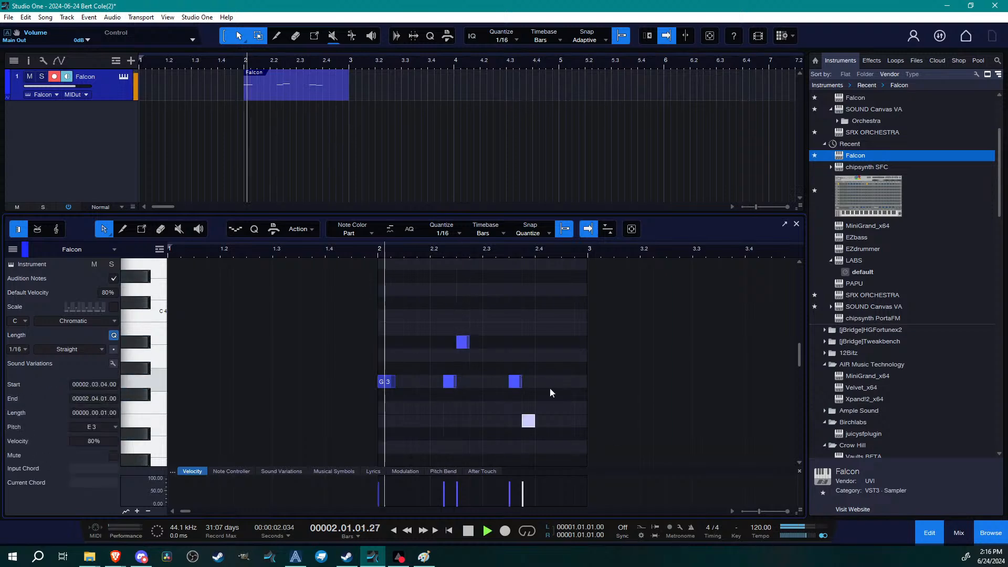
key(space)
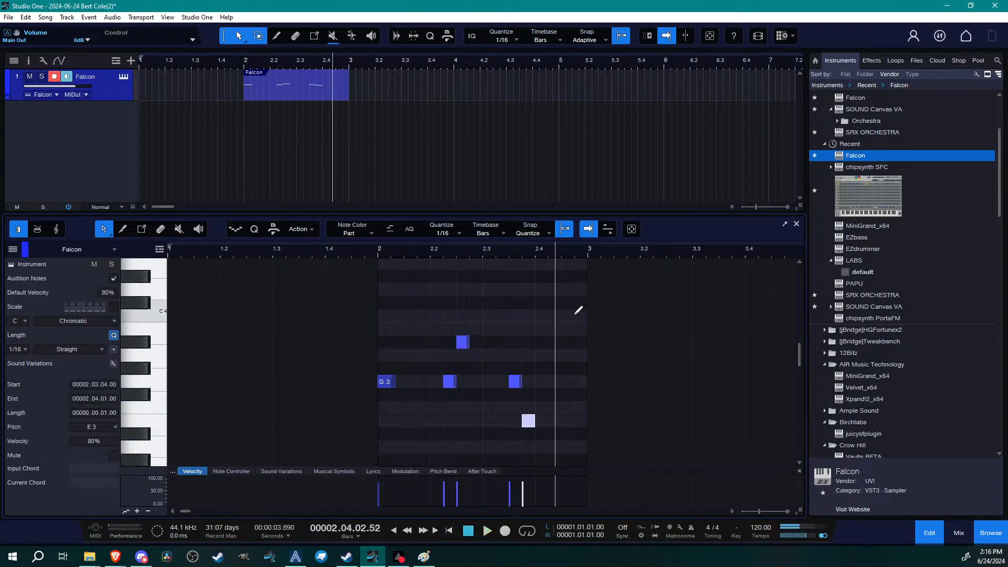
Undo the four added notes and play the remaining G3 note from bar 2
key(ctrl+z)
key(ctrl+z)
key(ctrl+z)
key(ctrl+z)
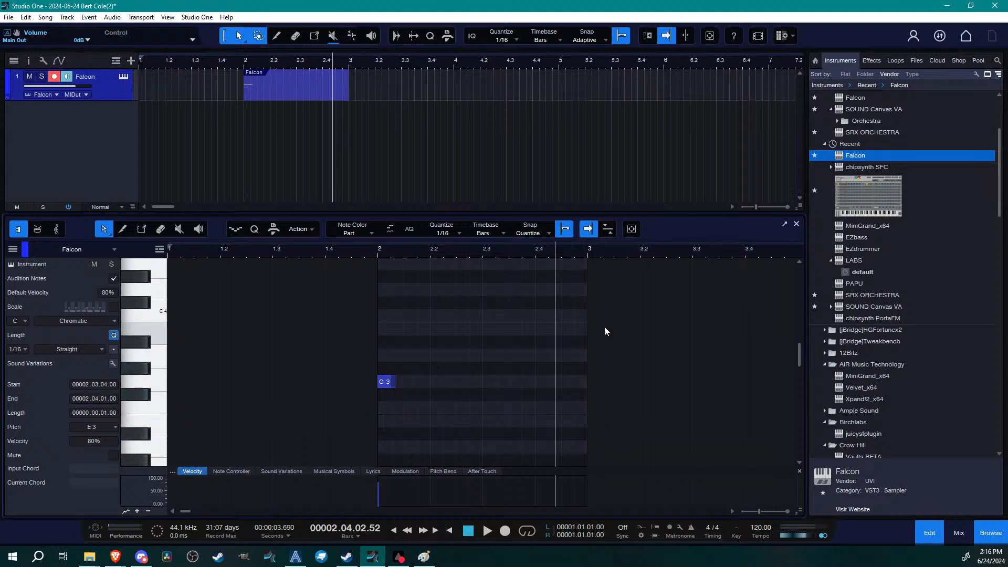
click(376, 250)
key(space)
key(space)
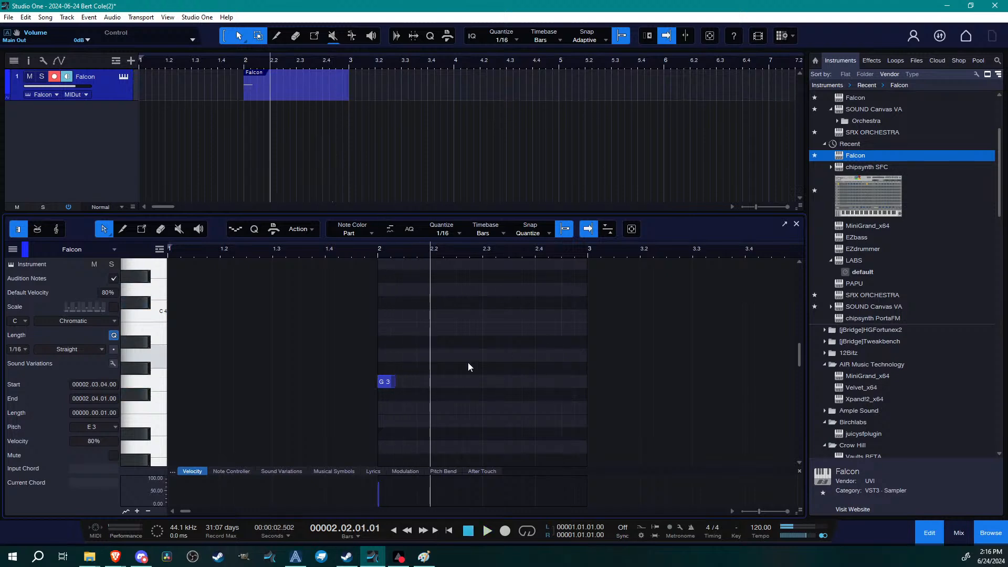
Add a second instrument track that uses the same Falcon instrument and change its MIDI output channel
right_click(112, 95)
click(146, 164)
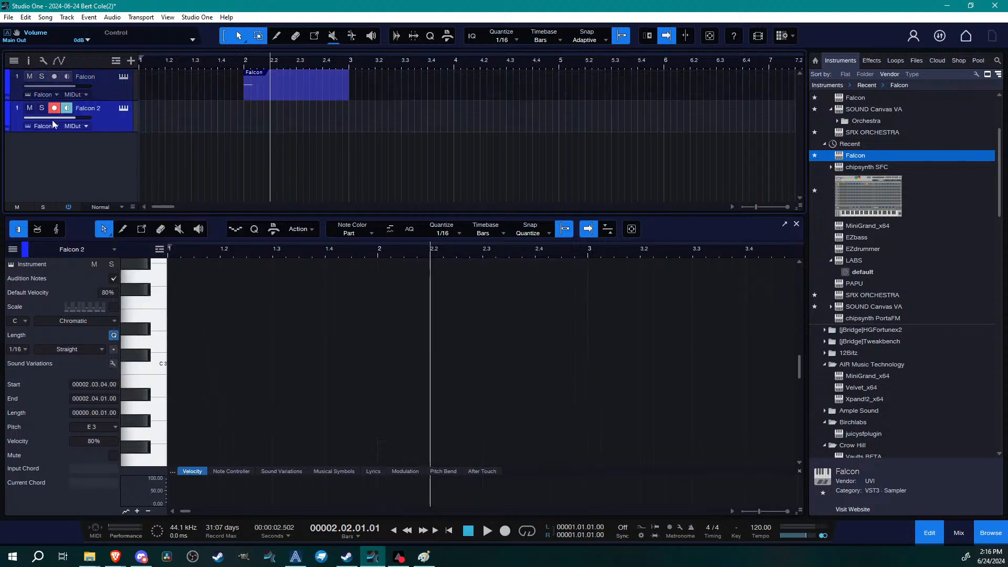
click(82, 126)
Add a second part in Falcon, load Thin Tetic from the 8-Bit Synth Plucks and step its preset back to Stack SID
click(124, 108)
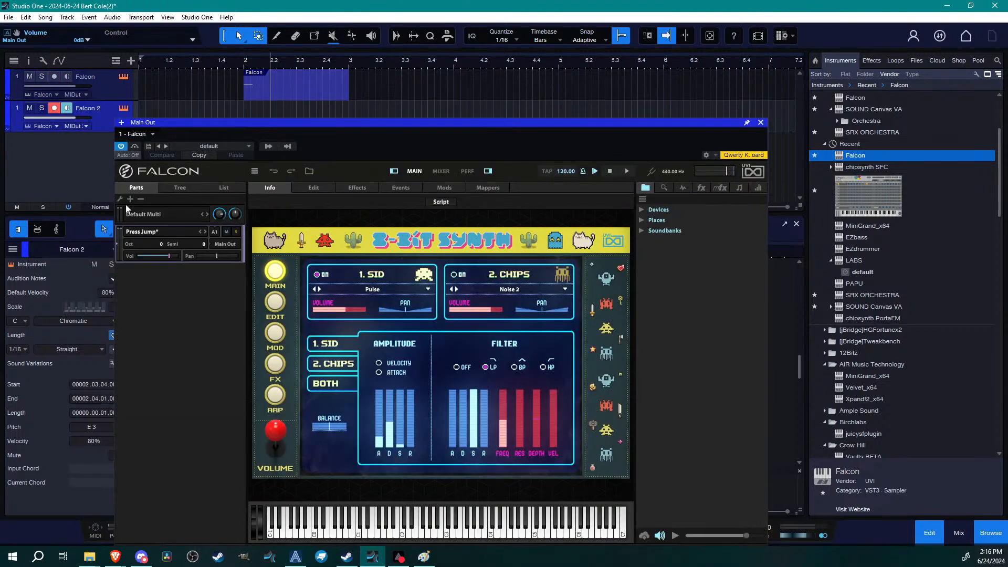
click(130, 199)
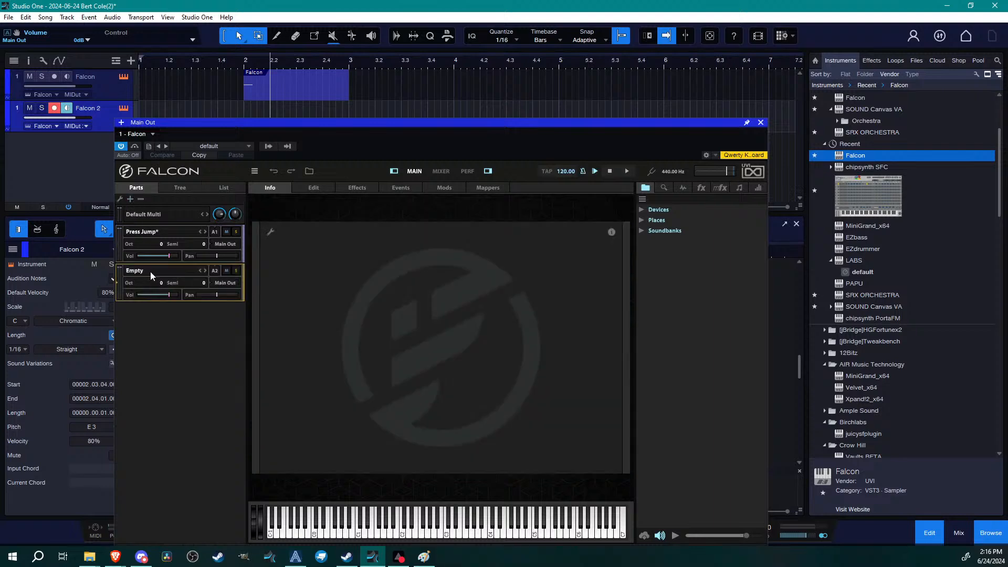
double_click(151, 275)
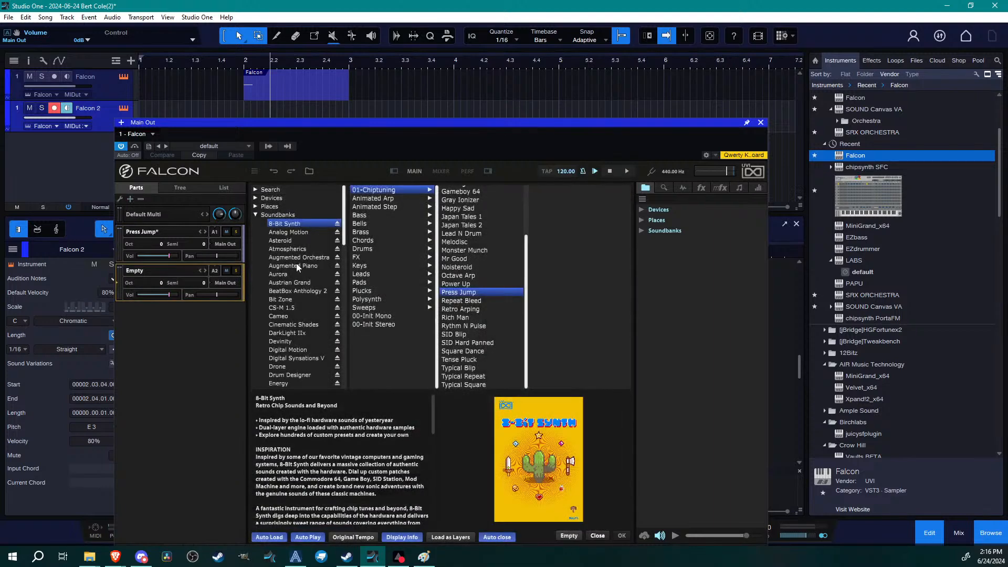
click(370, 290)
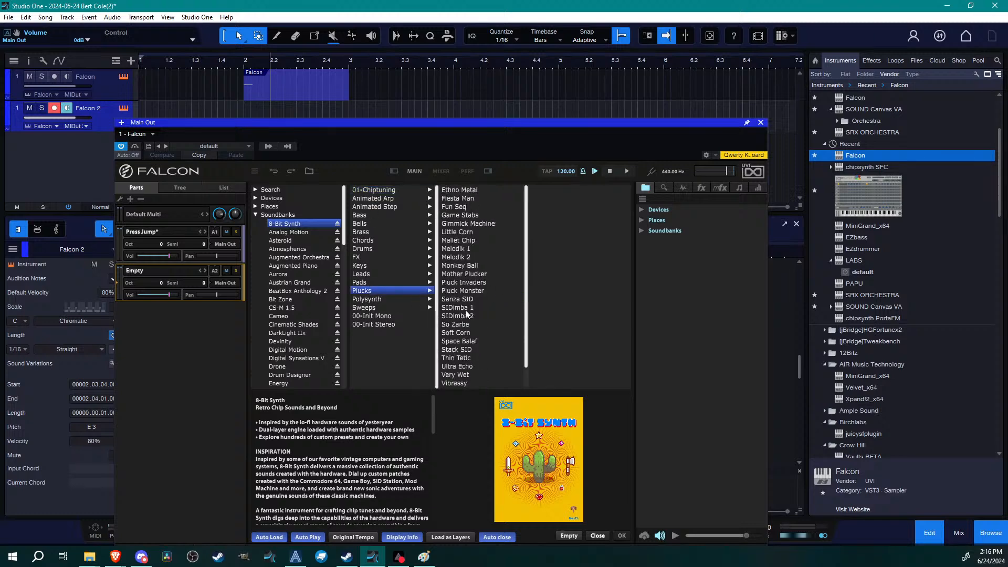
scroll(466, 311, down, 1)
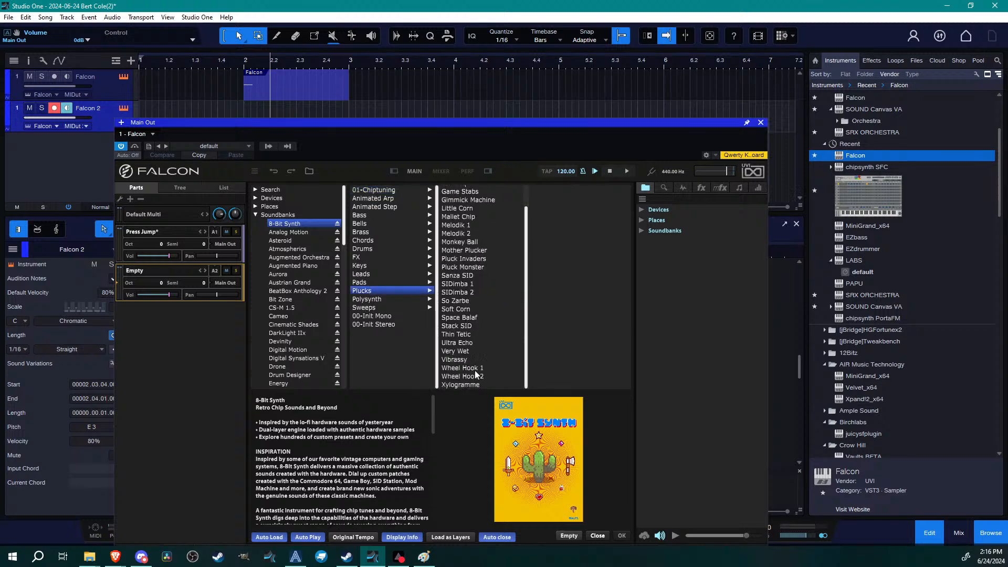
double_click(464, 336)
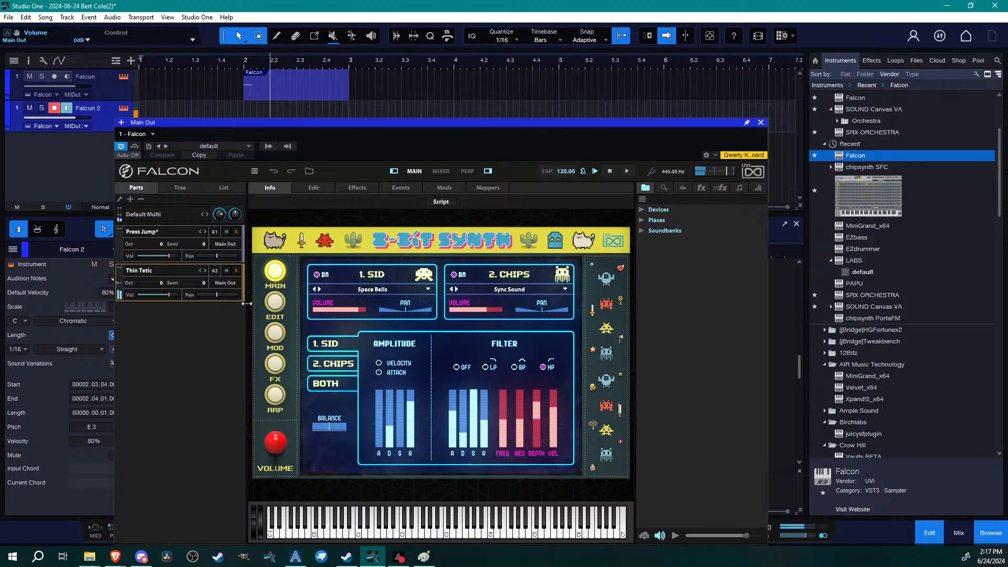
click(201, 270)
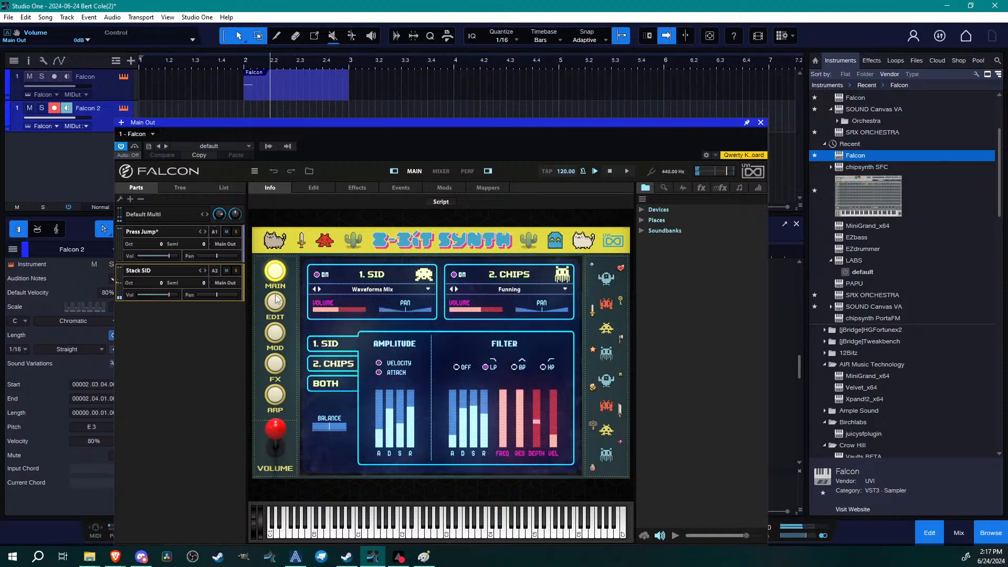
Turn off the Stack SID part's 1. SID layer and lower its Sparkverb size
click(454, 274)
click(454, 275)
click(333, 276)
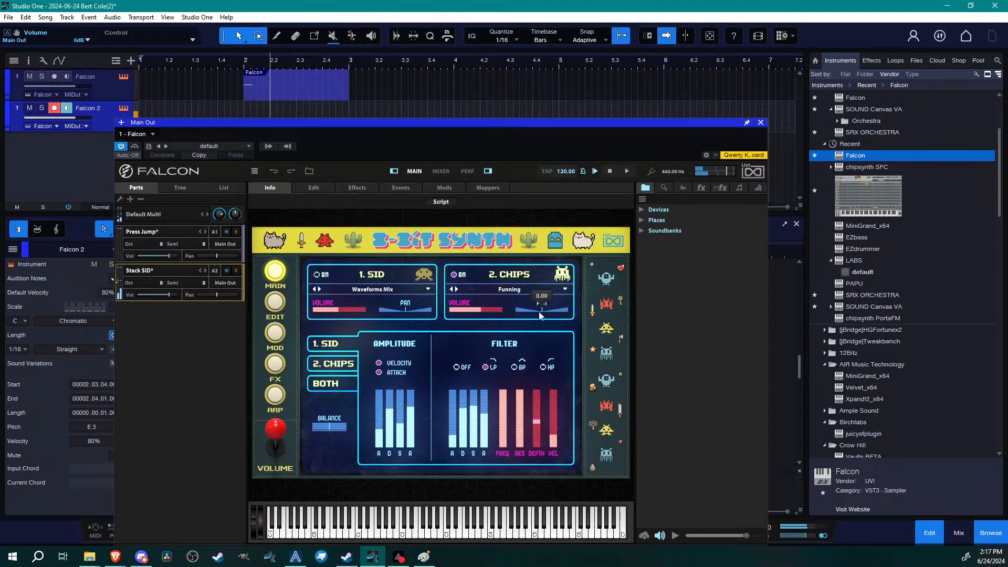
click(275, 364)
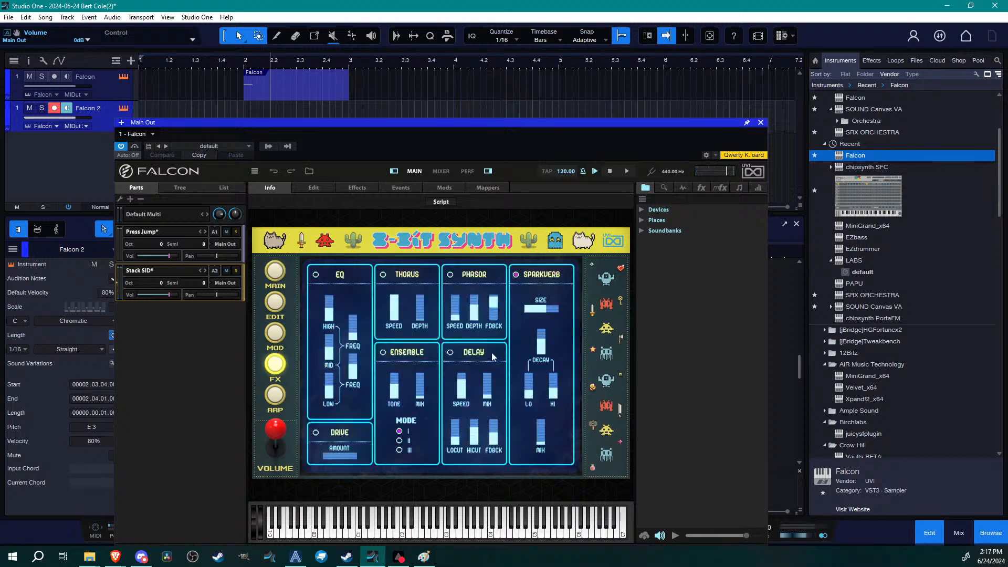
drag(547, 300, 544, 356)
Record several rising three-note runs on the Falcon 2 track and open the recorded event in the note editor
click(434, 66)
key(KP_Multiply)
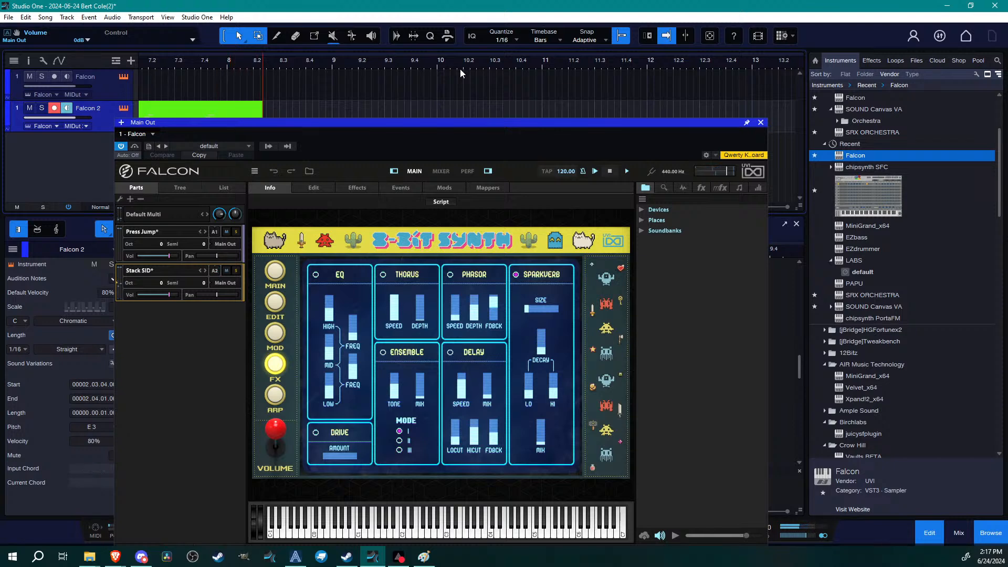
key(space)
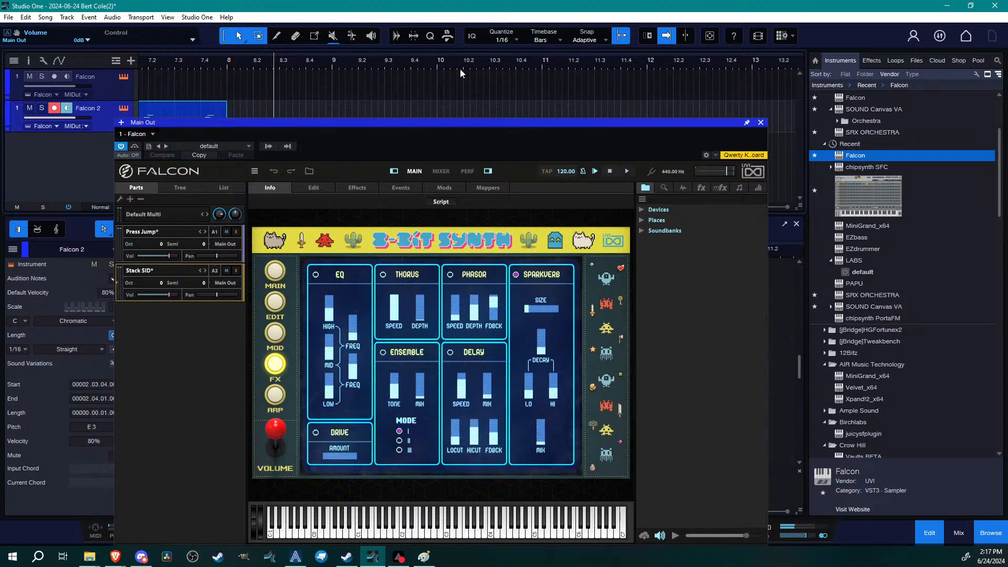
click(760, 123)
double_click(191, 128)
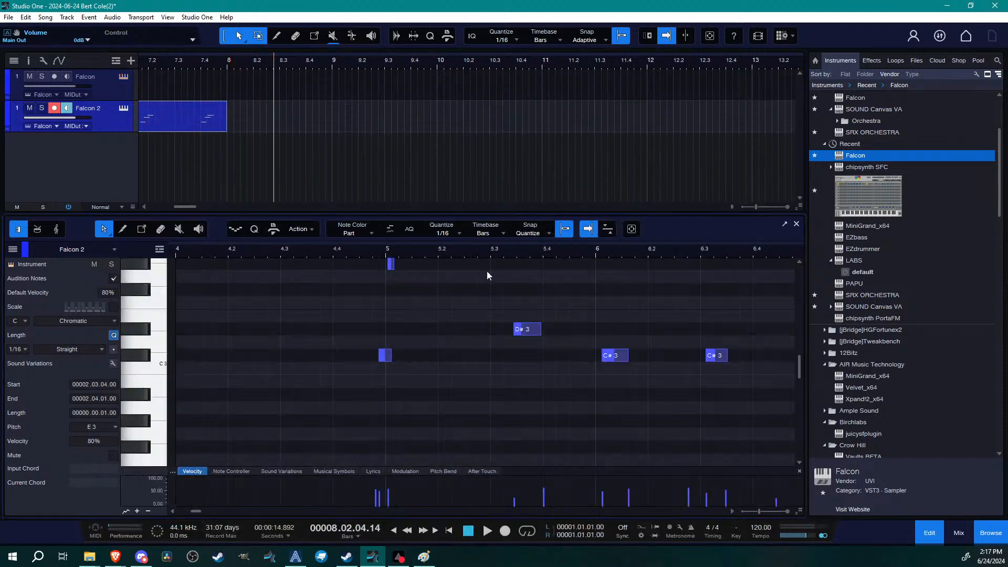
Delete all recorded notes before the last three-note run and play that run
drag(544, 252, 379, 241)
scroll(453, 365, down, 4)
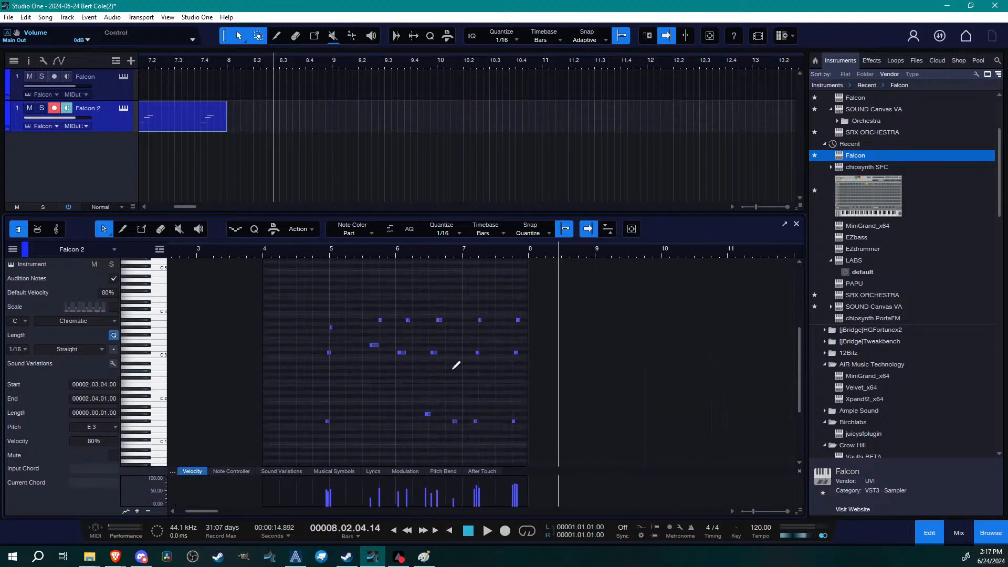
drag(304, 302, 486, 424)
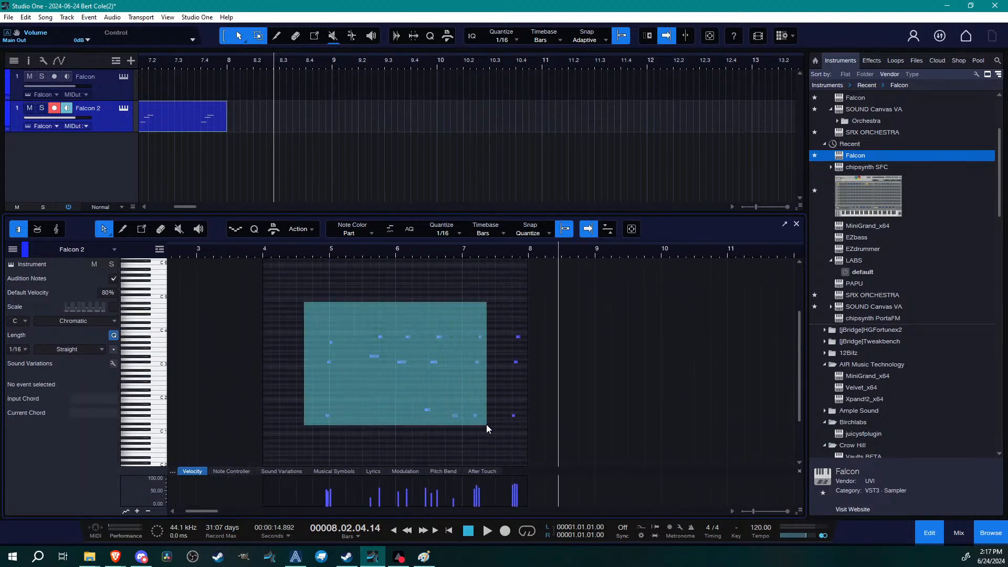
key(Delete)
click(503, 250)
key(space)
key(space)
Quantize the remaining three notes to 1/32 and play them back
drag(518, 253, 570, 464)
scroll(453, 232, down, 1)
key(q)
click(427, 317)
click(382, 257)
key(space)
key(space)
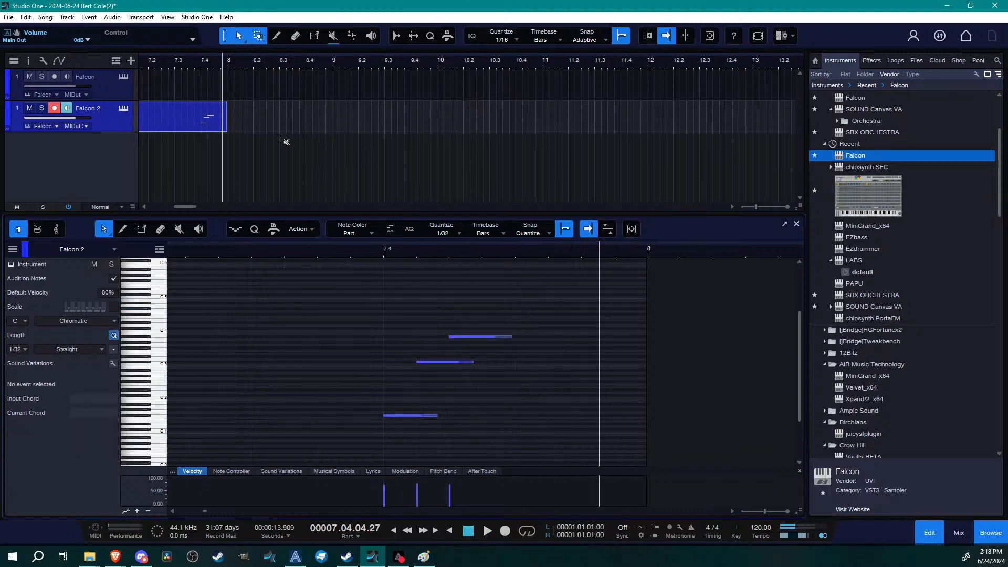
Split the Falcon 2 event at 7.4 and delete the empty section before the notes
alt+click(196, 111)
click(186, 119)
key(Delete)
Move the trimmed Falcon 2 event to bar 3 and hide the instrument browser
key(w)
key(w)
key(w)
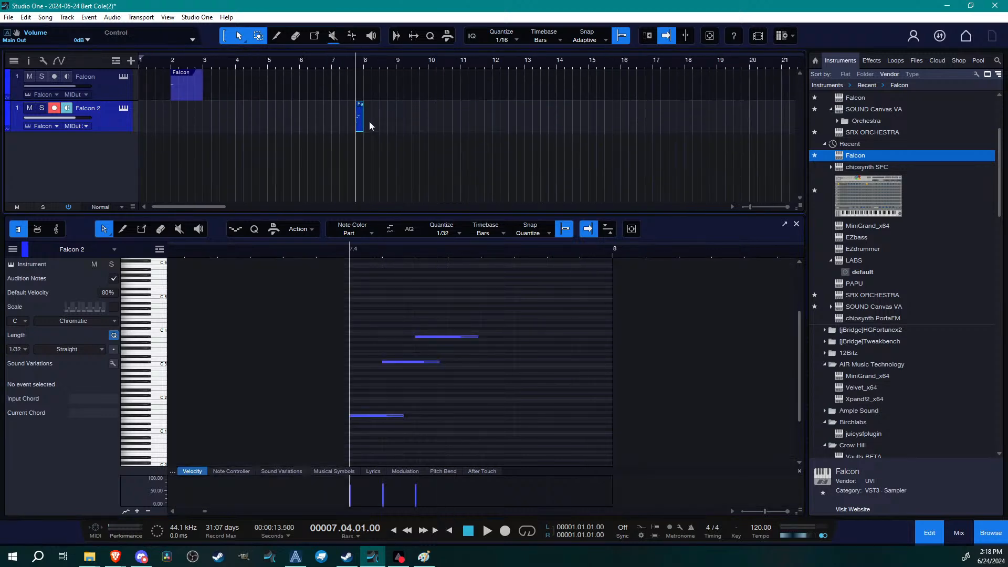
drag(359, 127, 206, 130)
click(306, 136)
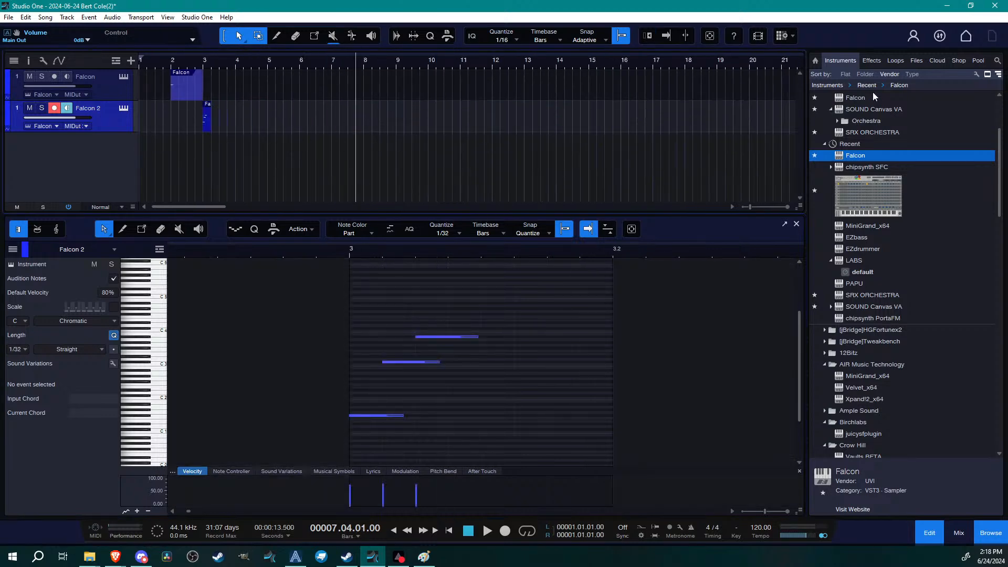
click(979, 541)
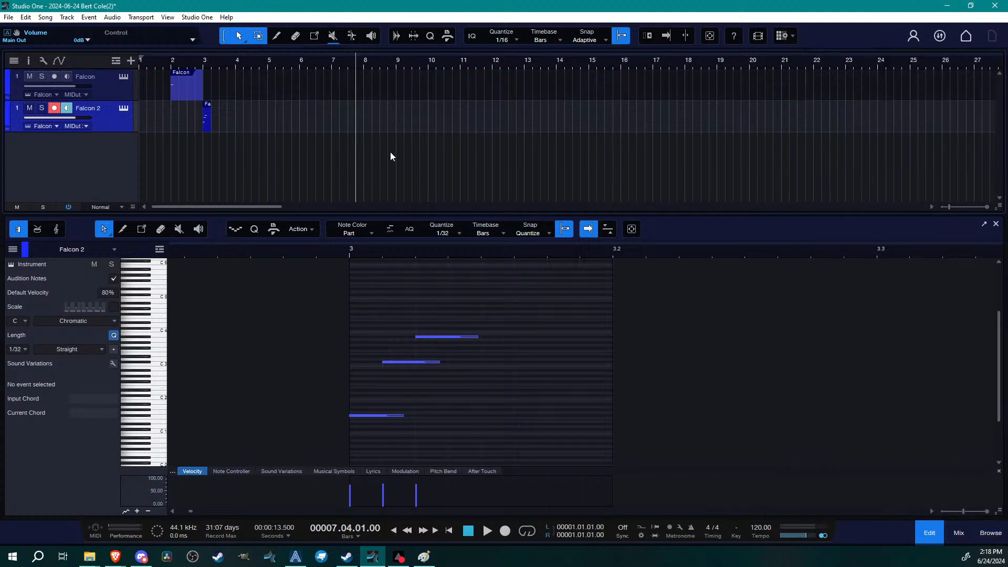
Add a third track for the existing Falcon instrument below Falcon 2 and check its loaded parts in the plug-in window
scroll(188, 73, up, 5)
scroll(243, 145, up, 1)
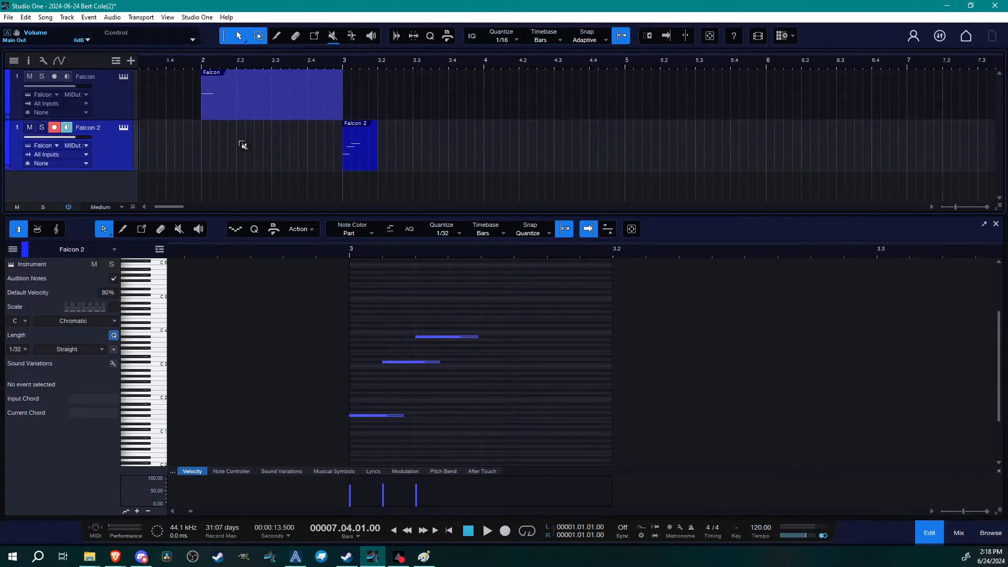
right_click(116, 146)
click(174, 213)
scroll(67, 183, down, 1)
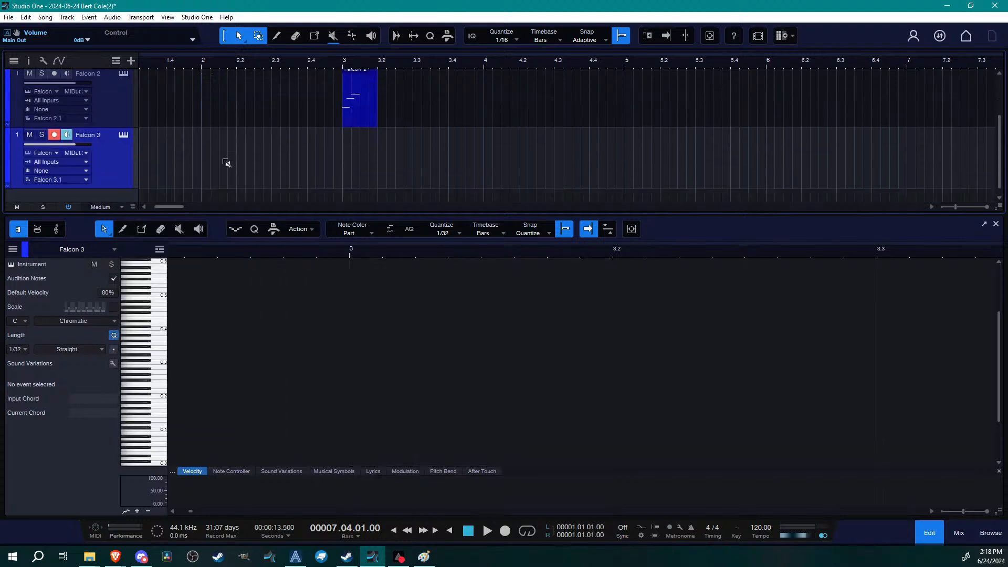
click(85, 182)
click(110, 216)
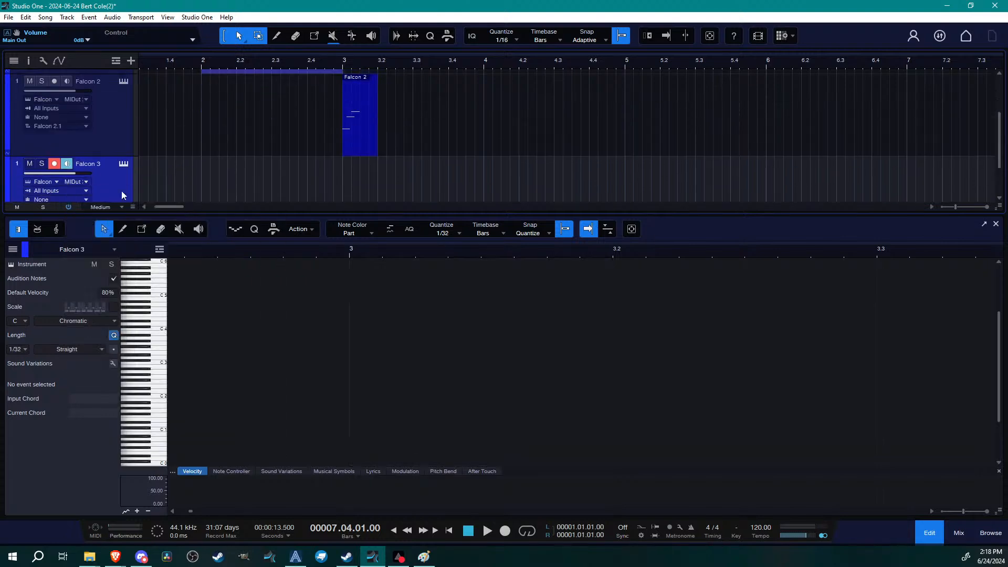
click(122, 165)
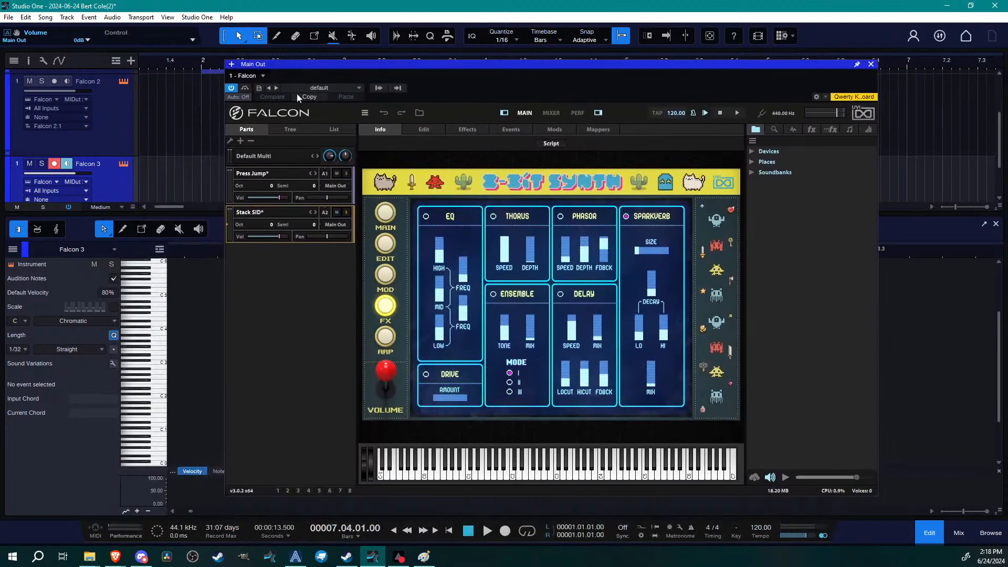
click(871, 64)
Add a chipsynth SFC instrument track and load the factory Brass sample Horn 2 into sample slot B
click(994, 534)
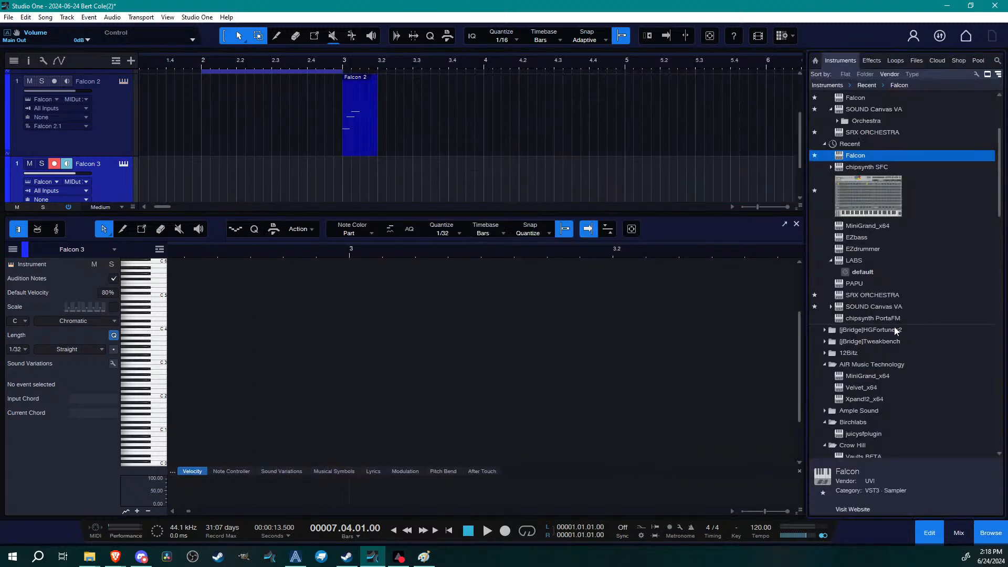
drag(881, 170, 479, 198)
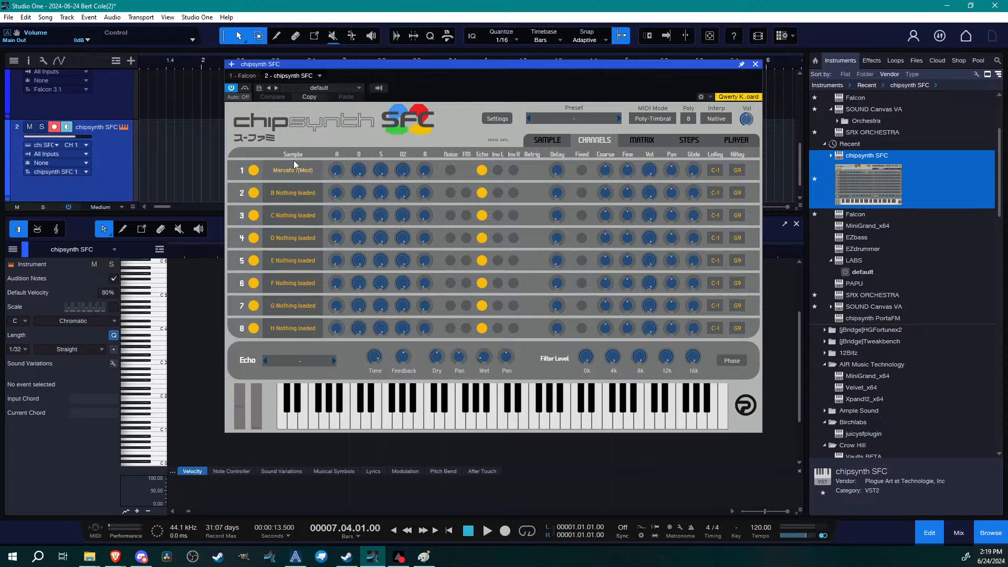
click(290, 194)
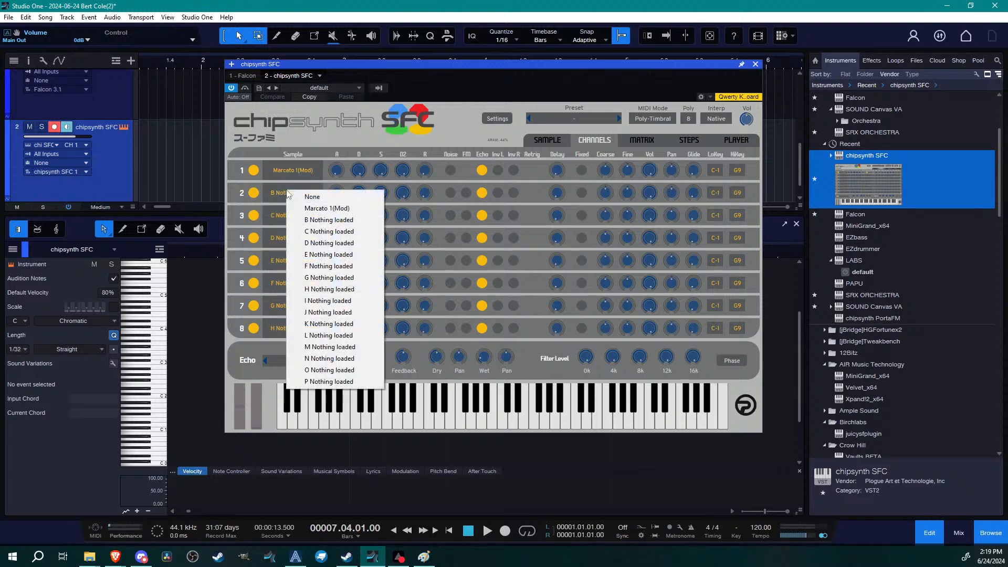
click(546, 120)
click(557, 138)
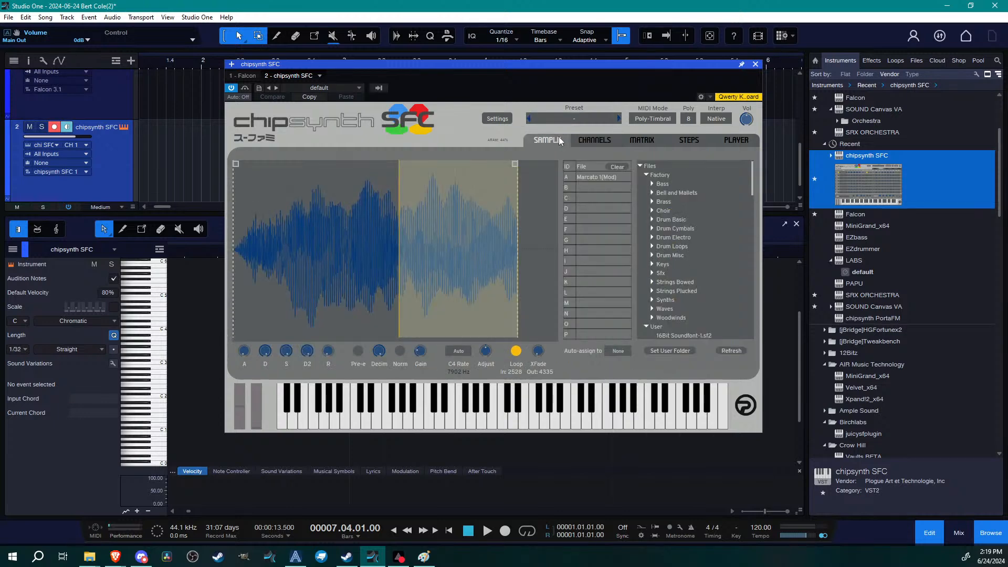
click(585, 187)
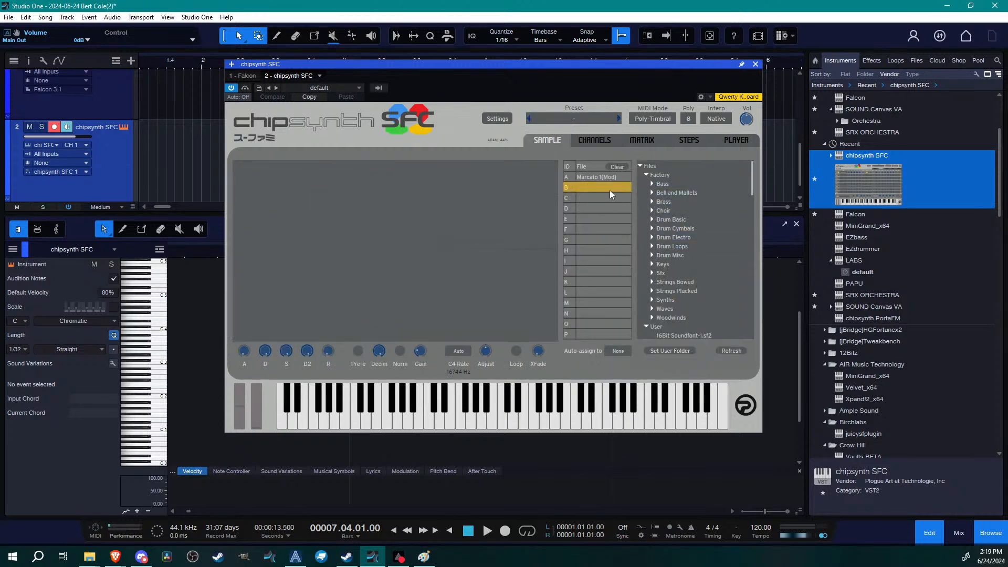
click(658, 200)
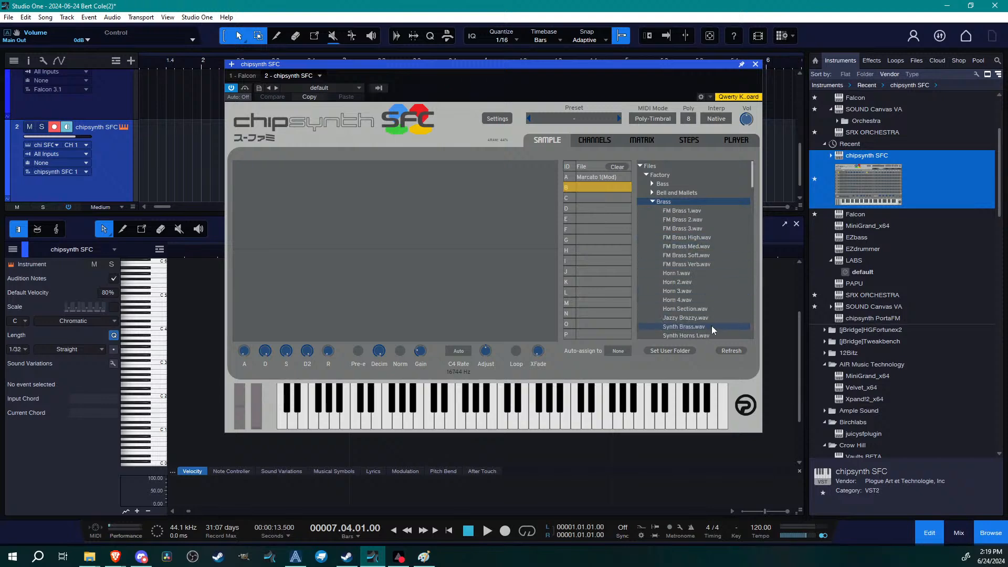
scroll(683, 252, down, 1)
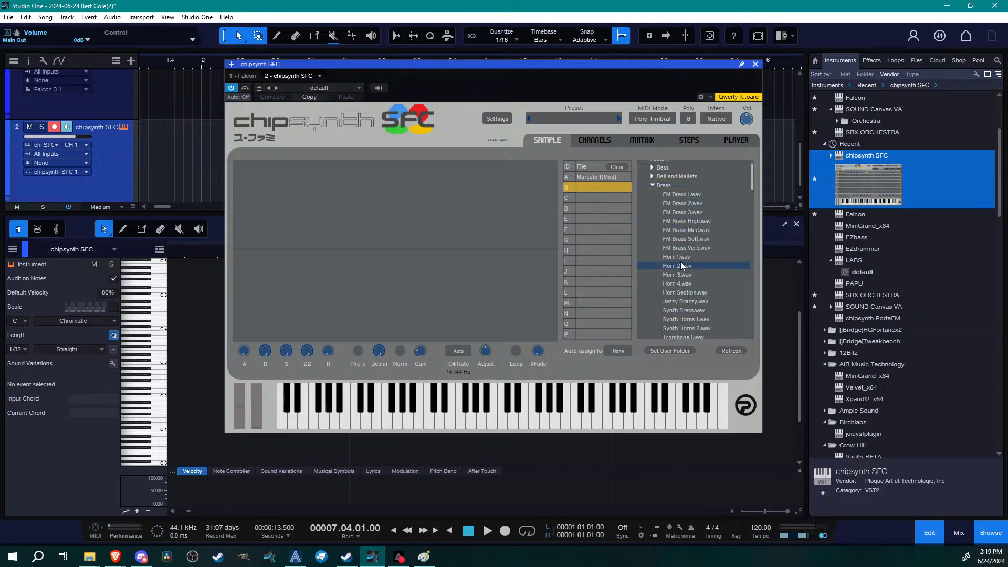
drag(680, 265, 495, 204)
click(594, 140)
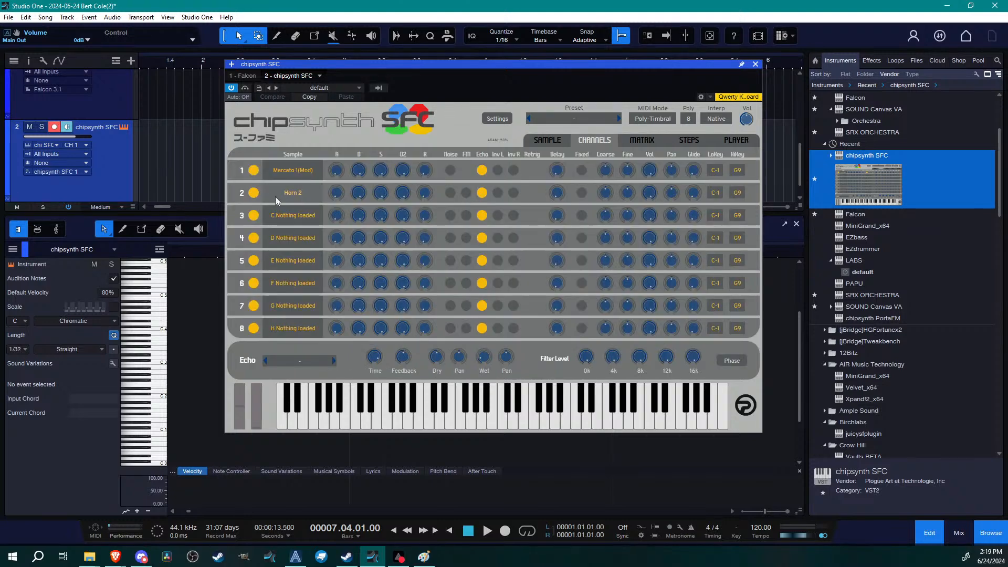
Route the chipsynth SFC track to MIDI channel 2, audition the horn, and close the instrument window
click(112, 152)
click(86, 145)
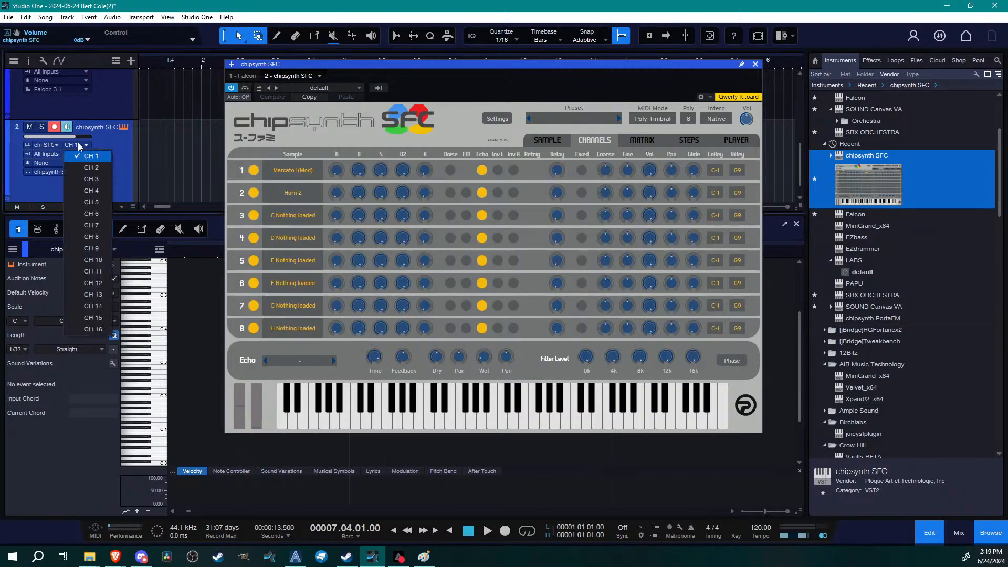
click(94, 167)
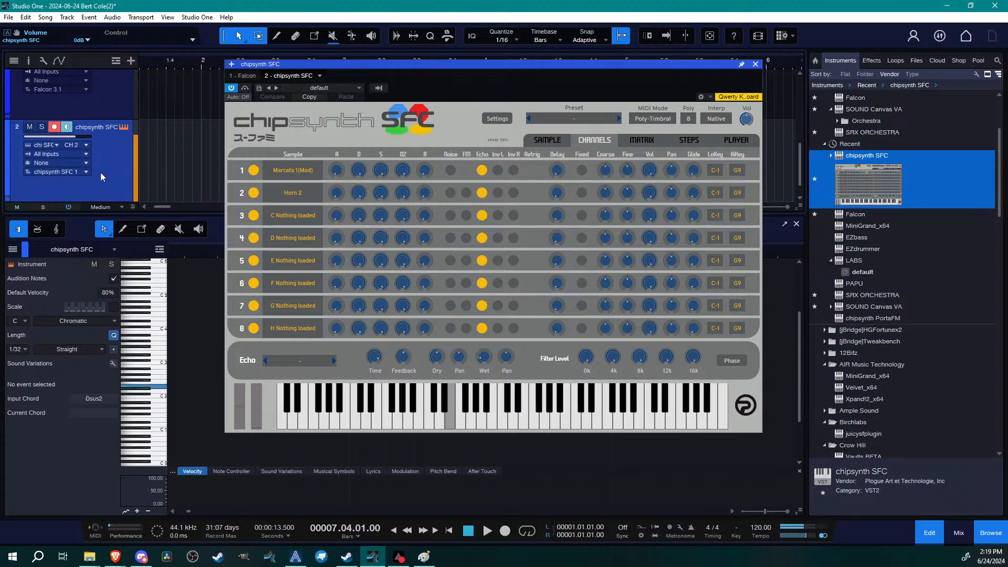
click(254, 170)
click(254, 171)
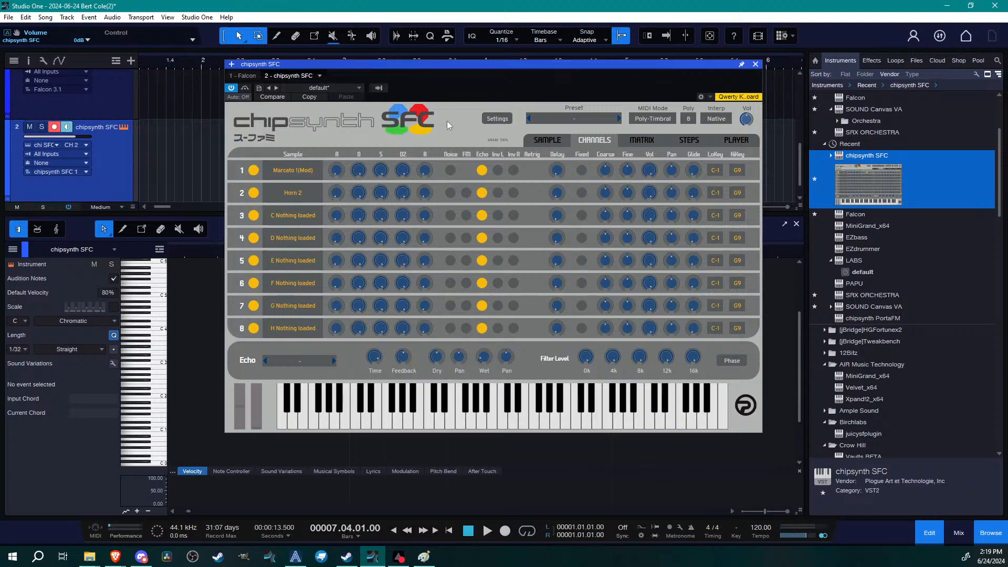
click(756, 65)
Open the Falcon instrument from the Falcon 3 track and add four empty parts below Stack SID
scroll(360, 188, down, 3)
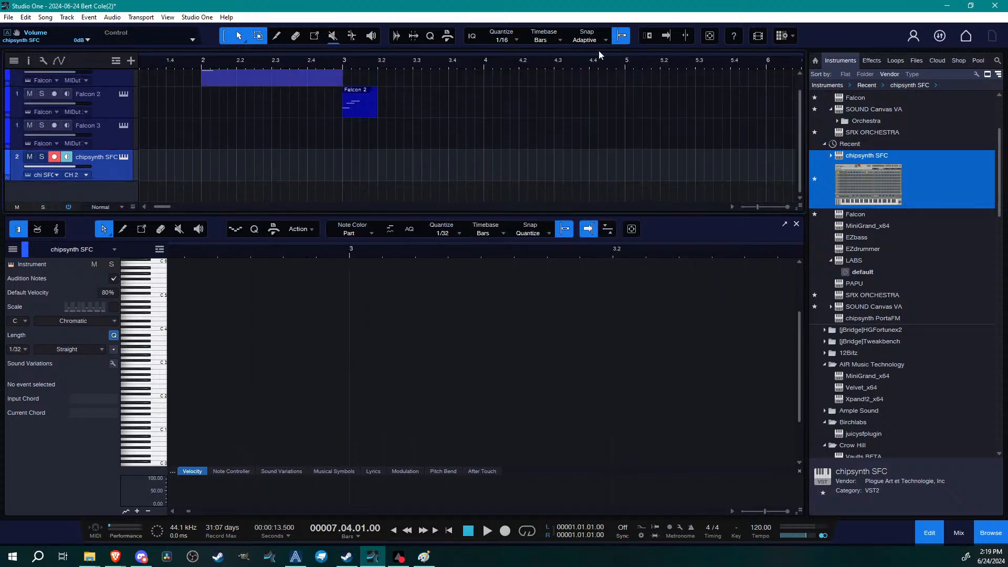
scroll(278, 187, up, 1)
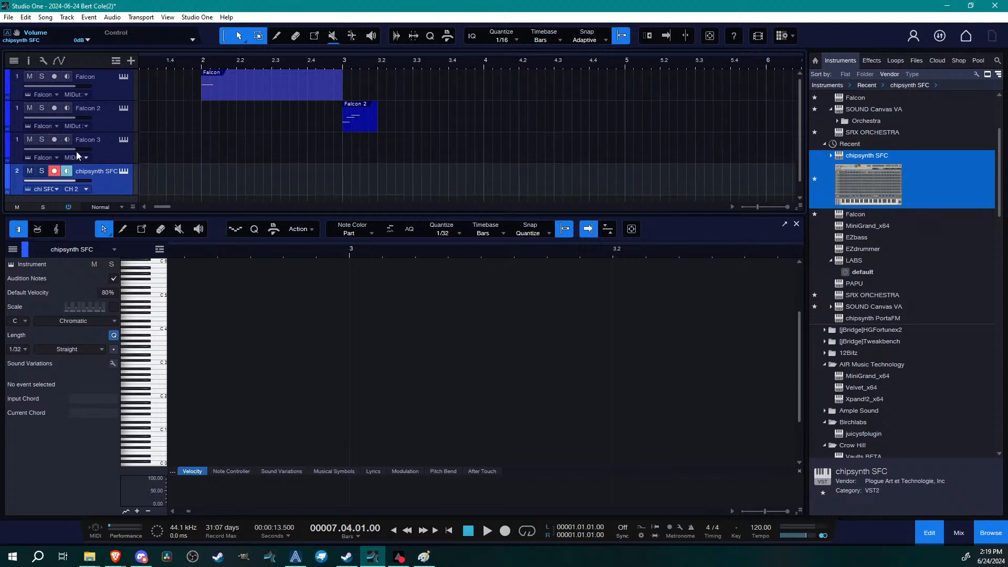
click(129, 151)
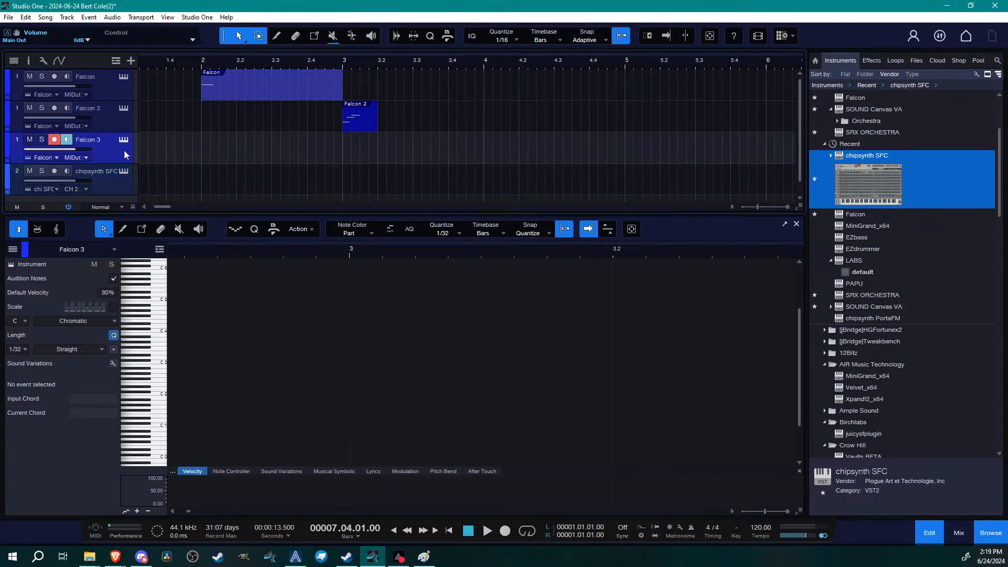
click(124, 141)
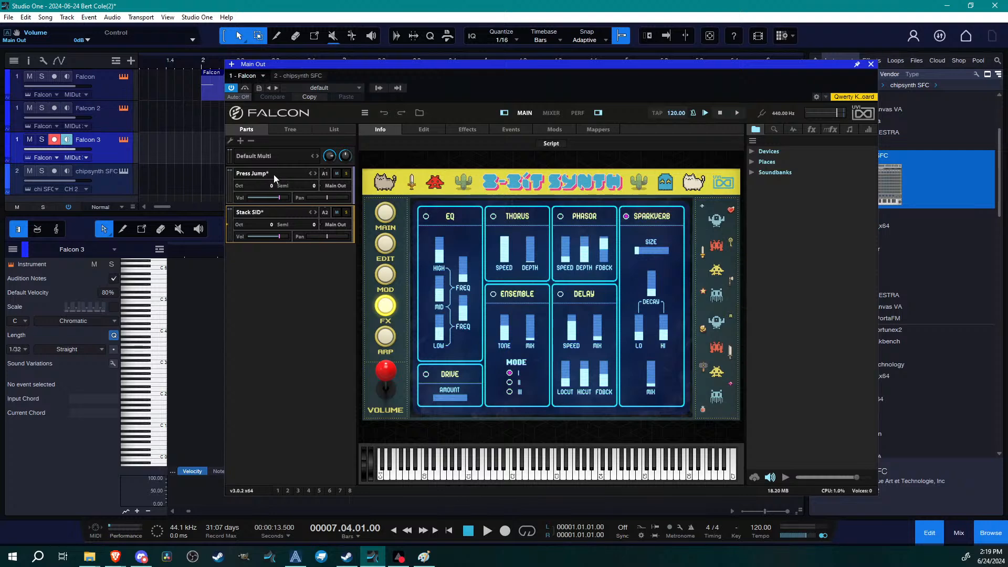
click(240, 141)
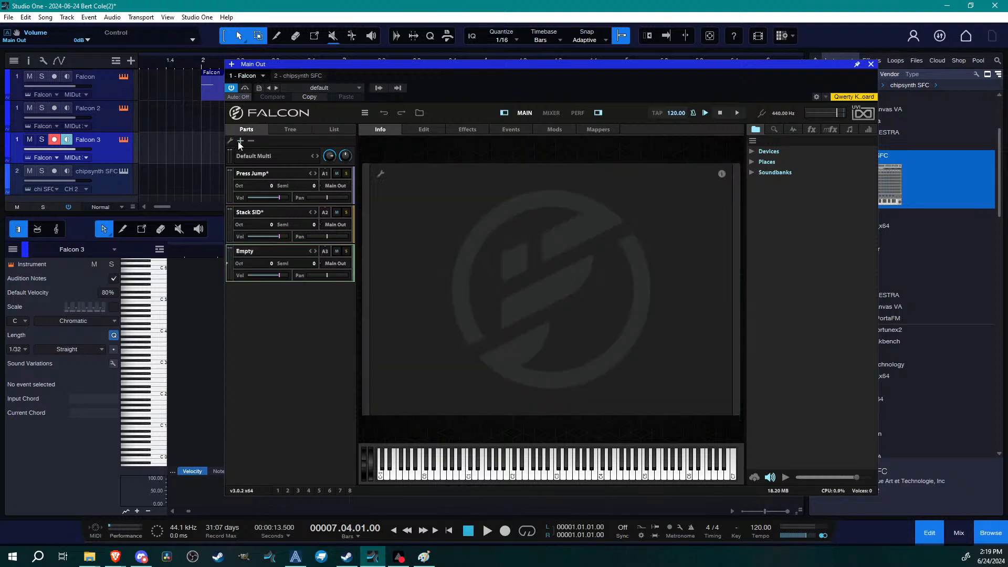
double_click(265, 248)
scroll(418, 273, down, 2)
scroll(422, 236, up, 2)
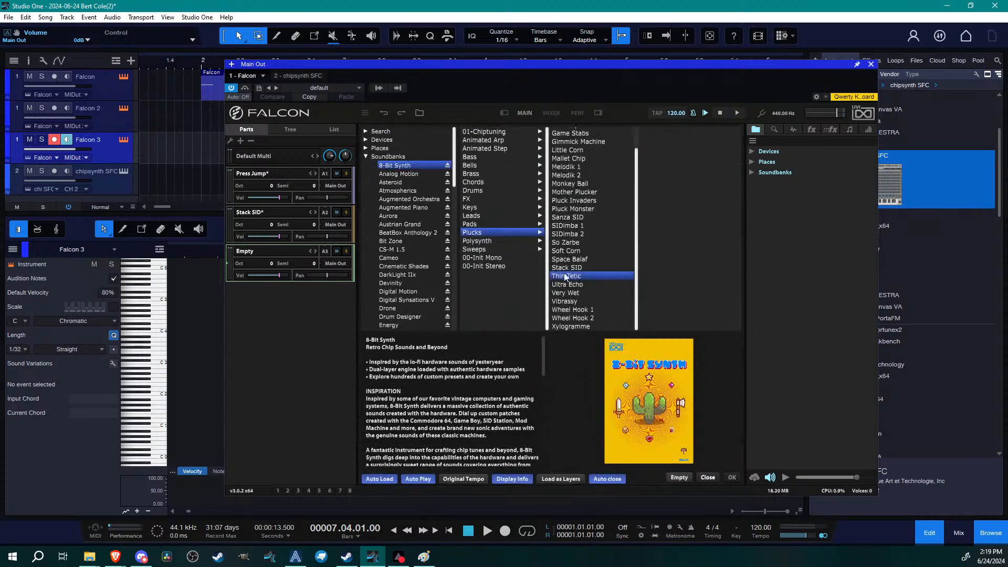
click(240, 141)
click(241, 141)
click(240, 141)
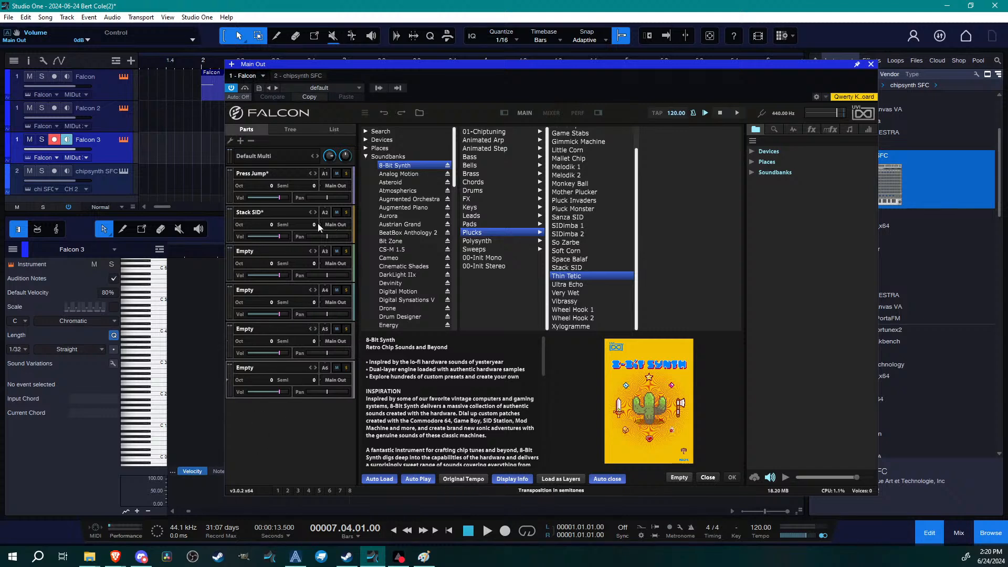
Load the Crispy Dream preset from 8-Bit Synth's 01-Chiptuning category into Falcon's third part, audition it, and close the instrument
click(258, 252)
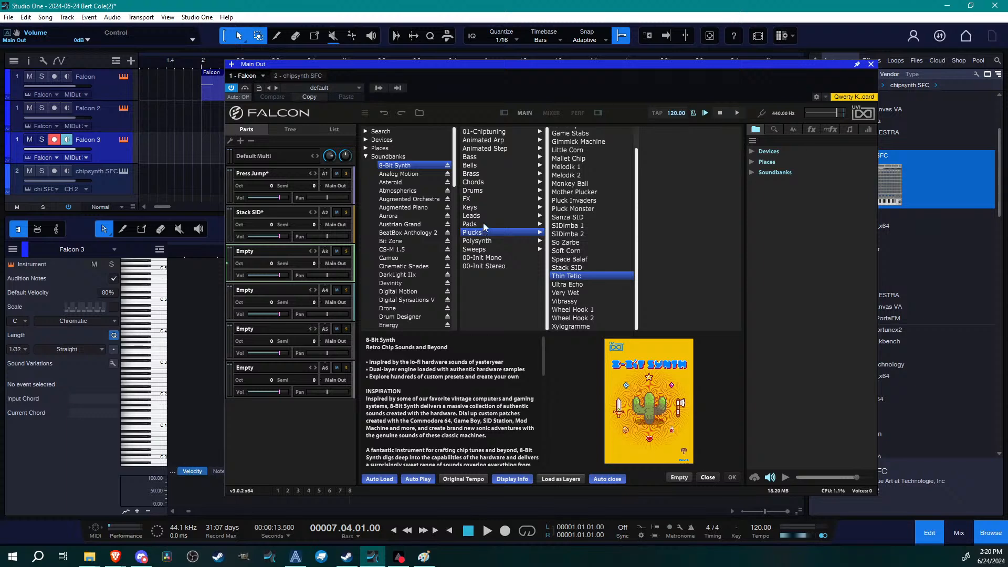
click(579, 193)
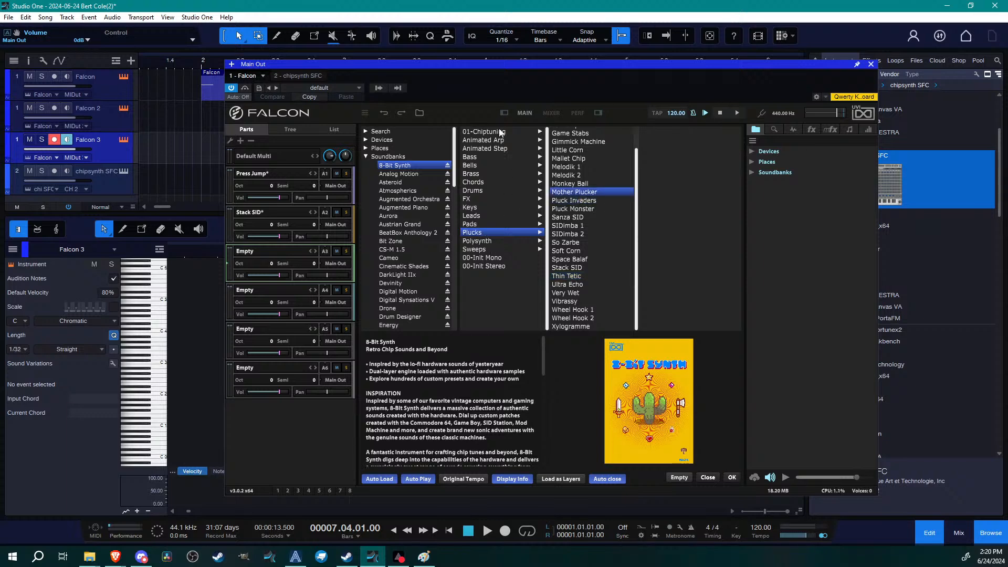
click(500, 133)
click(594, 191)
click(591, 199)
scroll(596, 226, down, 3)
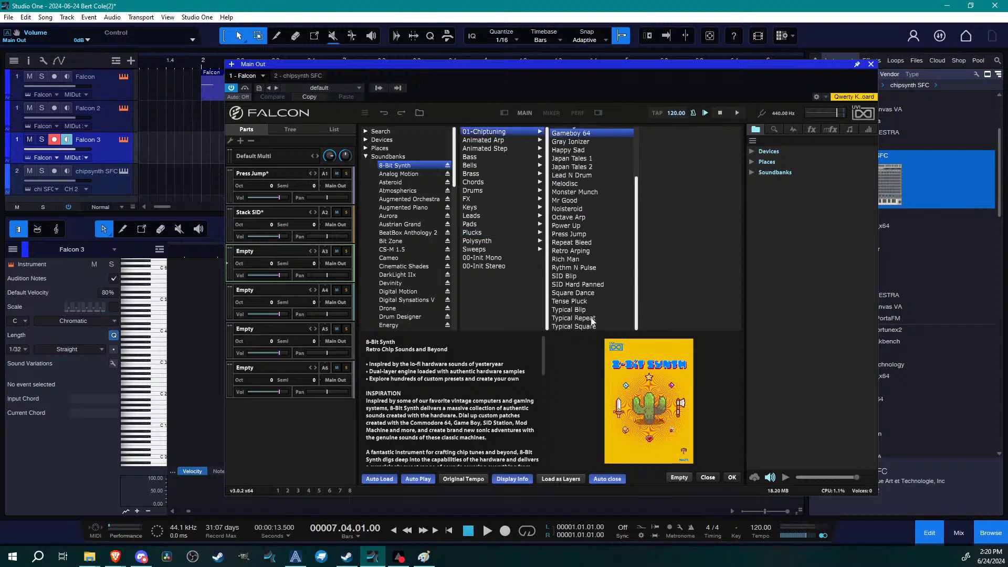
scroll(592, 314, up, 3)
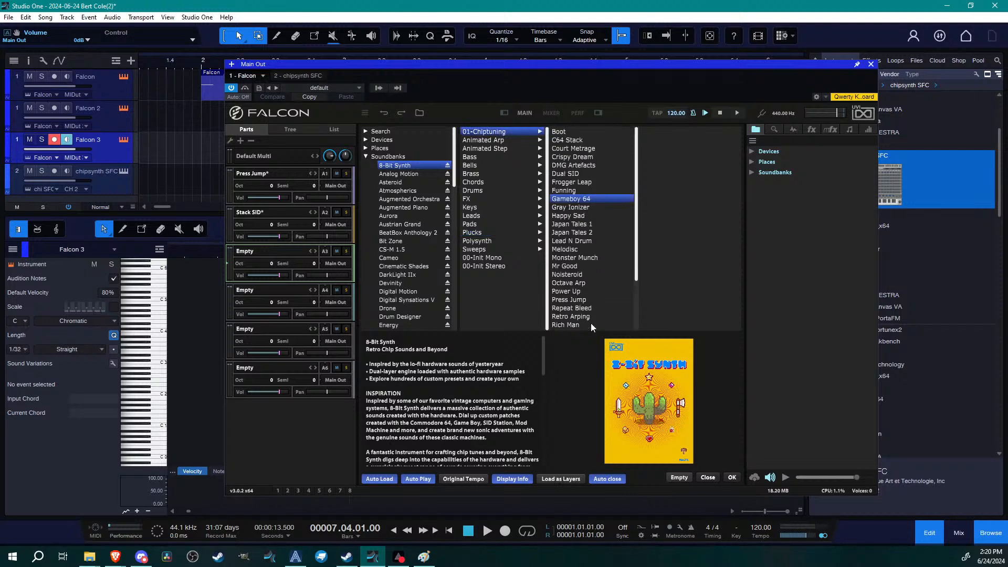
click(581, 157)
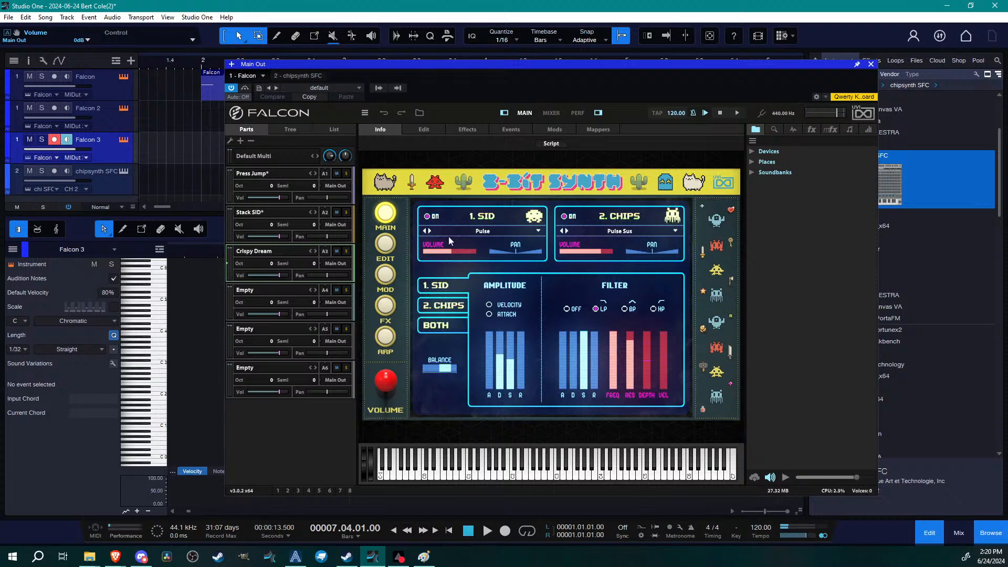
click(870, 64)
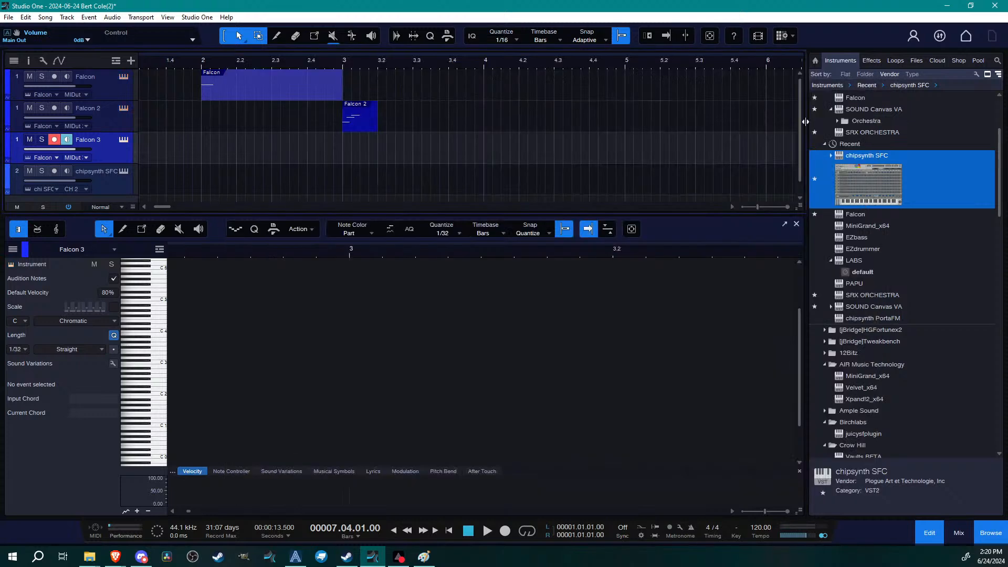
Add a Plogue chipsounds instrument track, audition its default square sound, and close the instrument window
scroll(912, 159, up, 1)
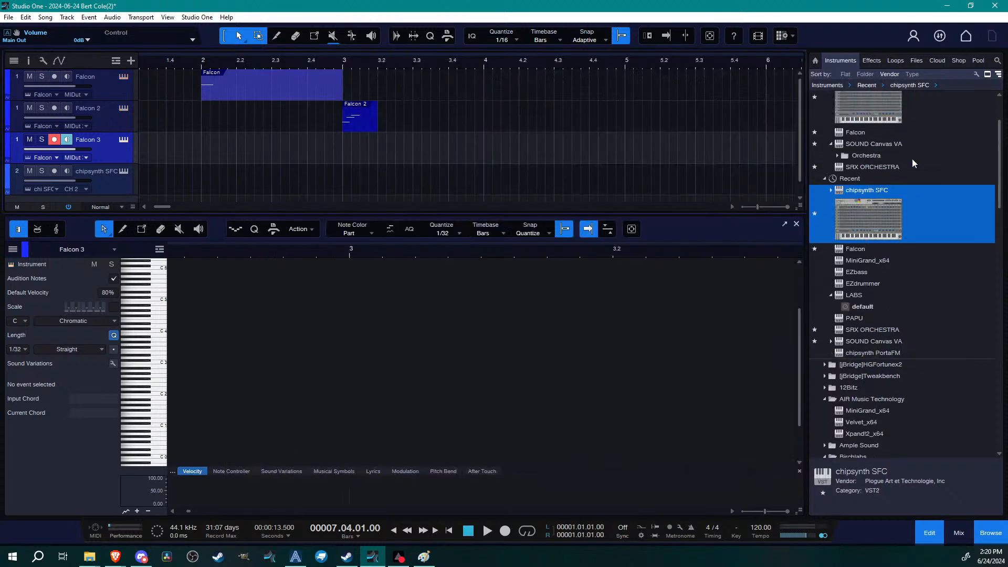
scroll(913, 153, down, 1)
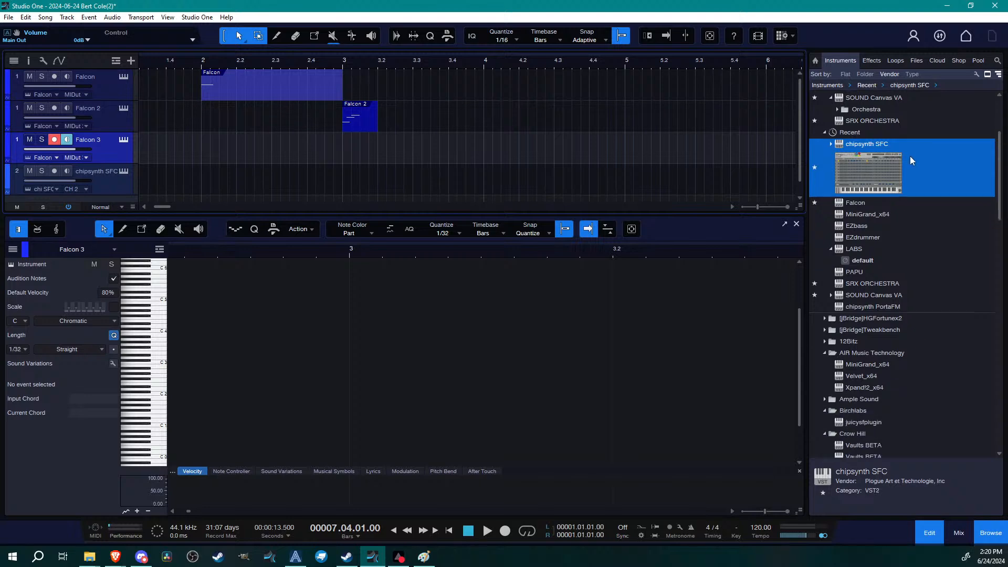
scroll(880, 321, down, 5)
click(873, 387)
drag(873, 387, 364, 190)
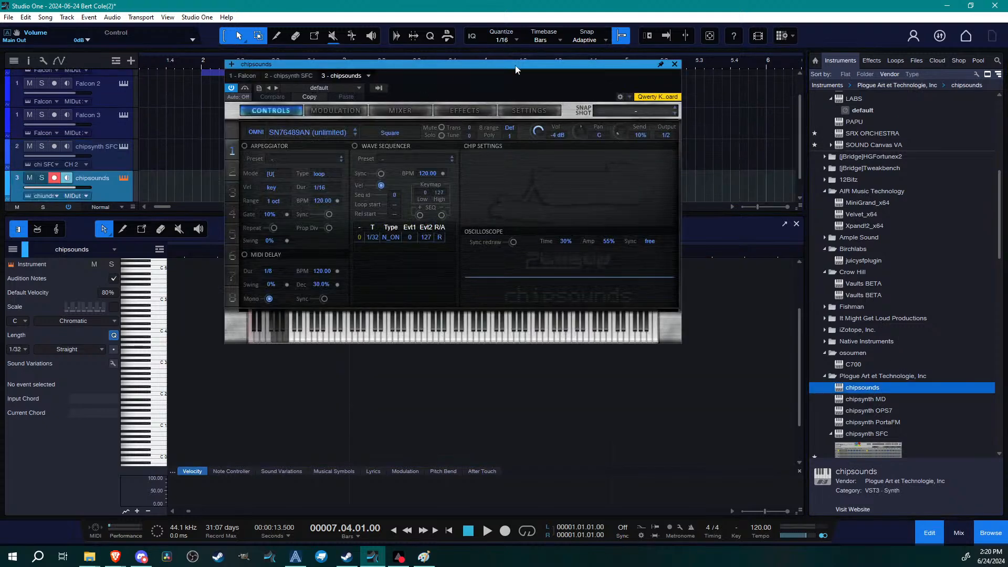
drag(518, 65, 528, 113)
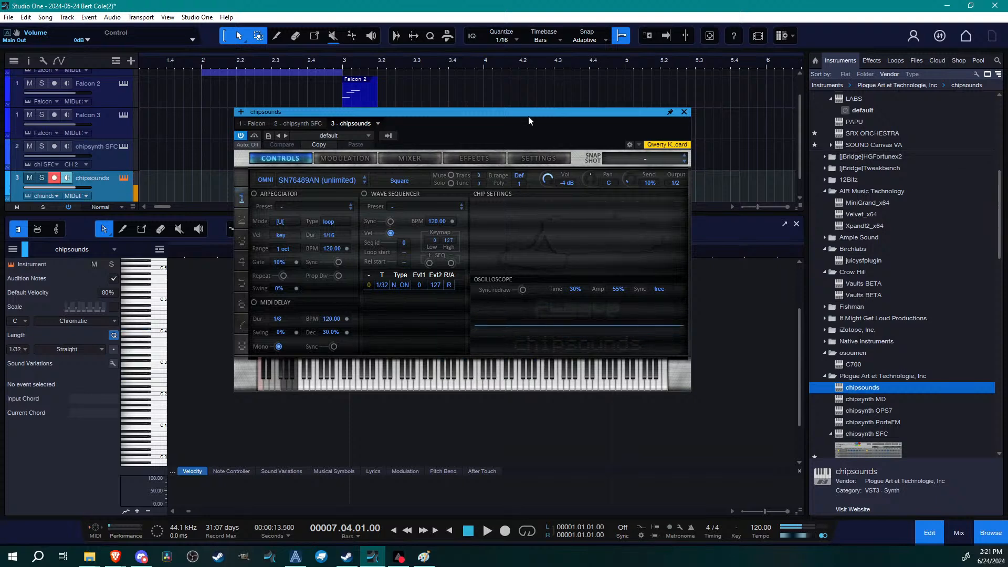
click(683, 112)
Record a take of short note runs on the chipsounds track from bar 5 into bar 10
click(485, 70)
key(KP_Multiply)
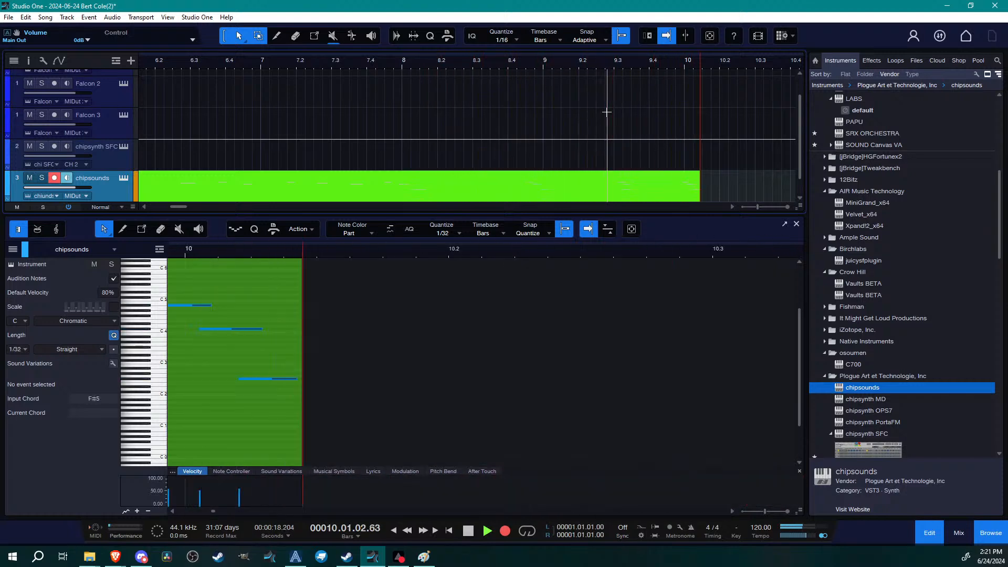
key(space)
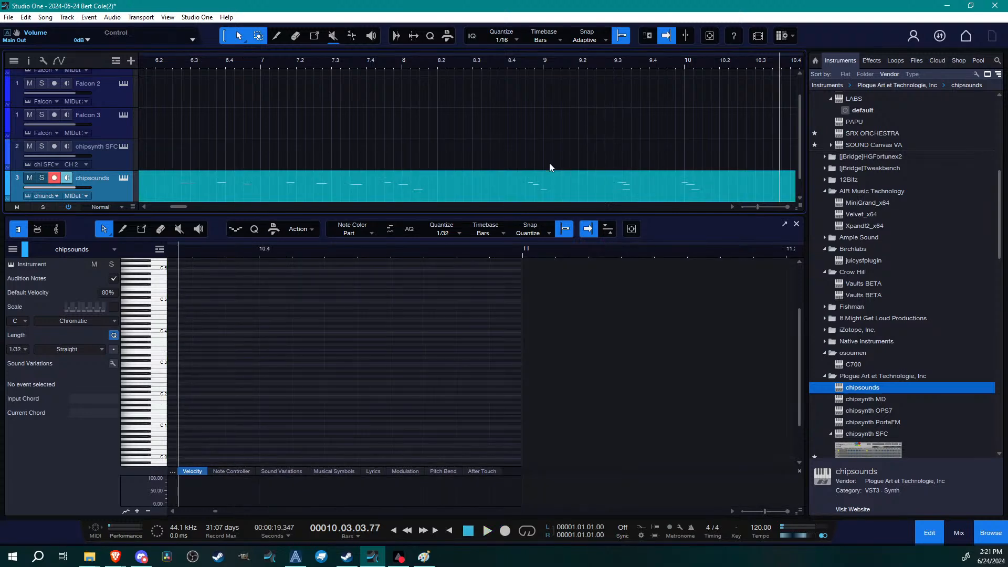
key(shift+f)
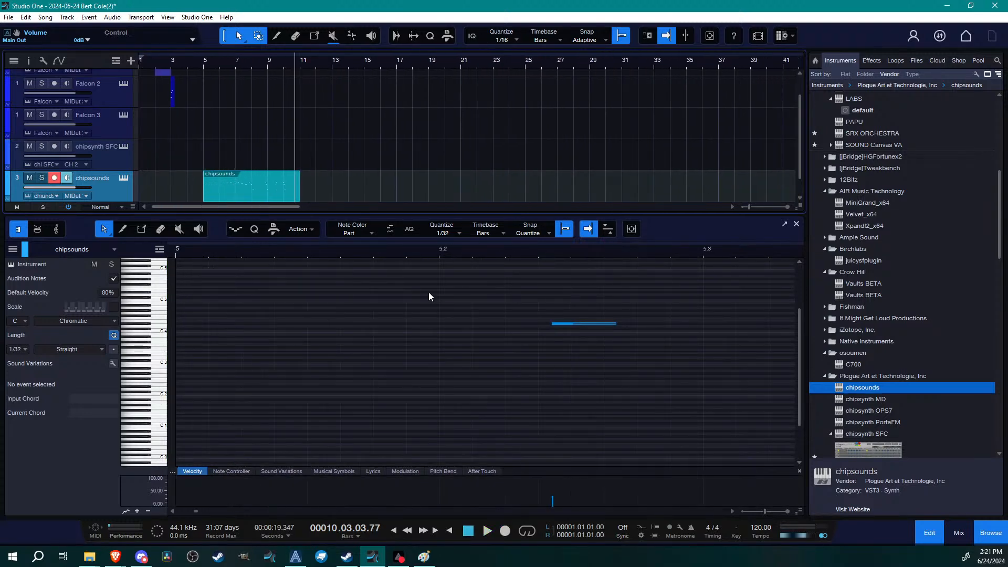
Delete every recorded note in the chipsounds take except the final three-note run near bar 10
scroll(345, 182, up, 1)
scroll(351, 170, down, 4)
double_click(272, 154)
drag(509, 250, 324, 201)
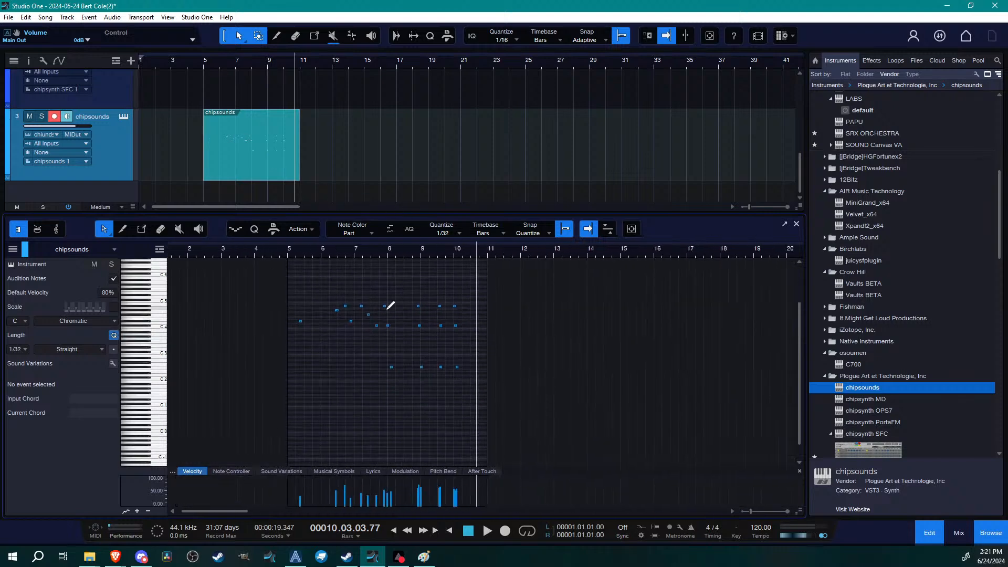
drag(295, 284, 444, 384)
key(Delete)
Quantize the remaining three-note run to the 1/32 grid at bar 10 and play it back
drag(452, 251, 441, 300)
drag(446, 293, 544, 403)
key(q)
key(alt+Right)
click(460, 250)
key(space)
key(space)
click(416, 374)
click(468, 251)
key(space)
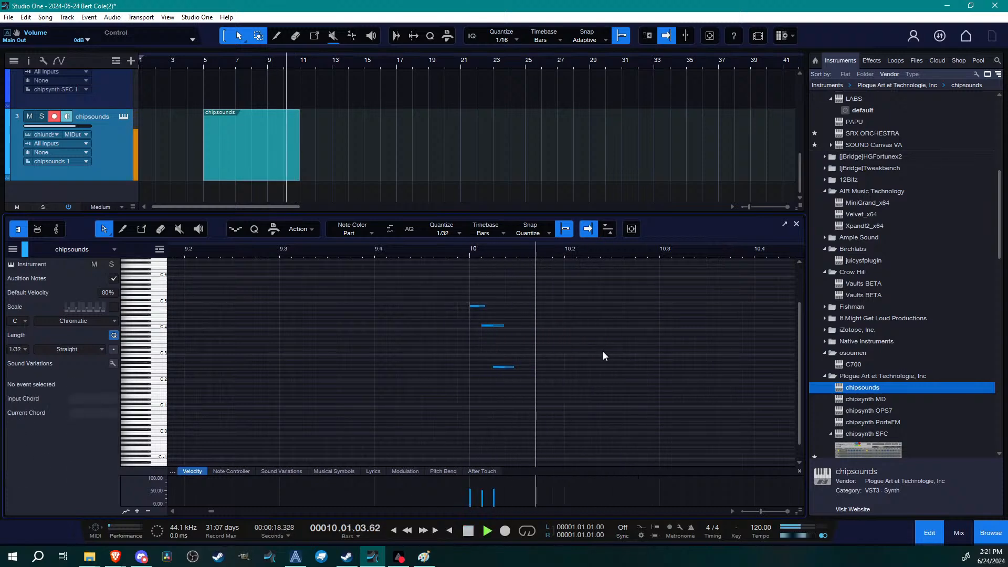
Even out the three notes at bar 10 to a length of 0.0.0.50 each and play them back
drag(463, 295, 512, 371)
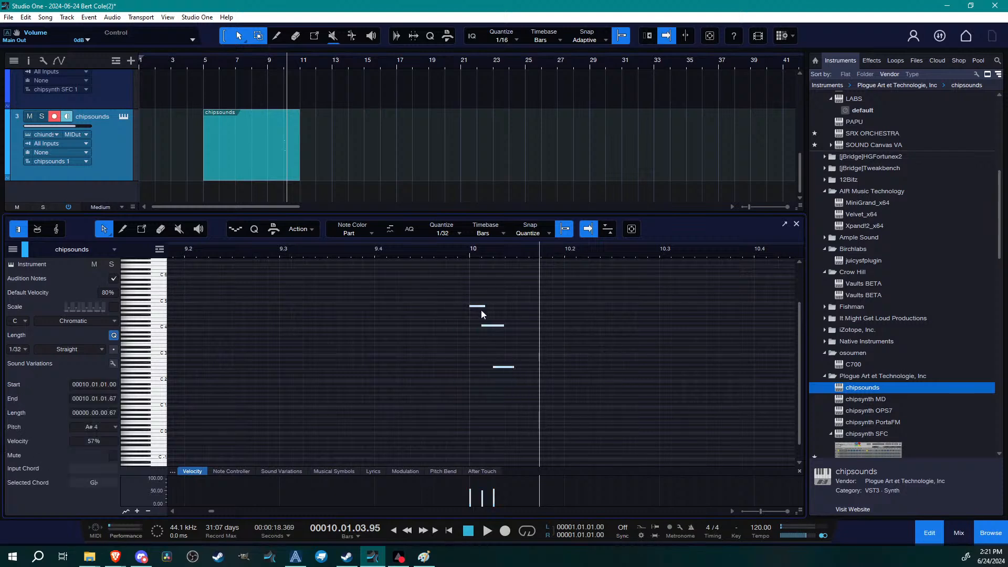
drag(485, 305, 482, 306)
click(470, 251)
key(space)
key(space)
click(514, 314)
Set the note editor's quantize value to 1/64 and shorten all three notes to 0.0.0.25
drag(487, 252, 444, 290)
scroll(449, 234, down, 1)
drag(357, 278, 395, 312)
key(ctrl+a)
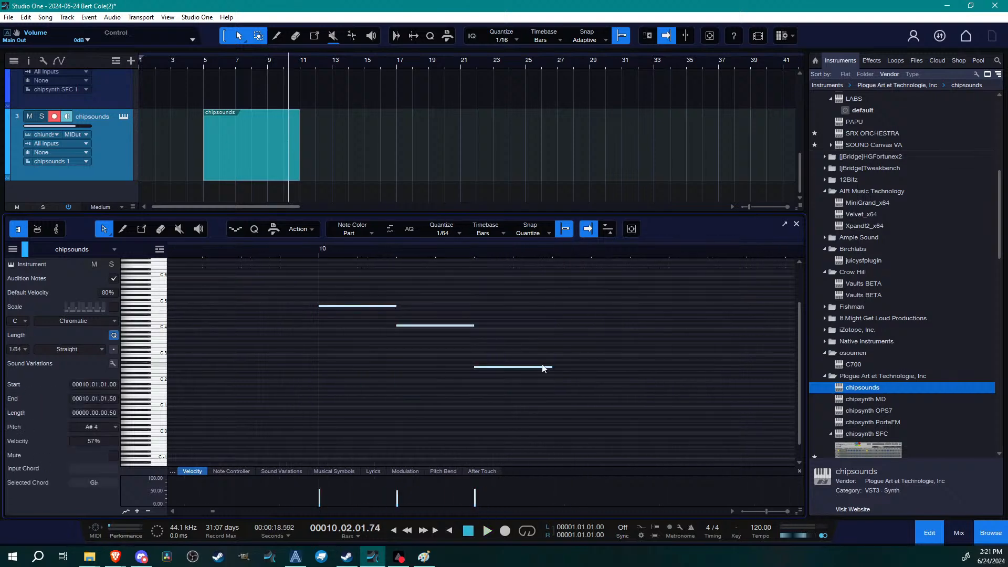
drag(544, 368, 513, 368)
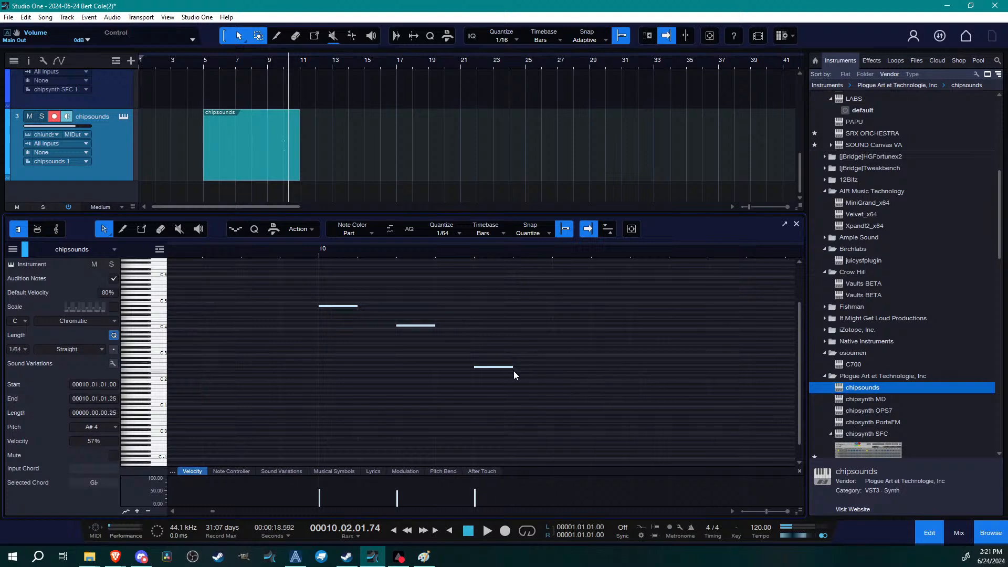
Nudge the second and third notes earlier so the bar 10 run plays back to back, and audition it
drag(501, 309, 406, 333)
key(alt+Left)
key(Right)
key(alt+Left)
key(alt+Left)
click(320, 253)
key(space)
key(space)
drag(326, 254, 604, 229)
click(403, 254)
key(space)
key(space)
click(405, 254)
key(space)
Duplicate the three-note run and place the copy just after the original in bar 10
drag(478, 287, 423, 349)
key(d)
key(alt+Right)
key(alt+Right)
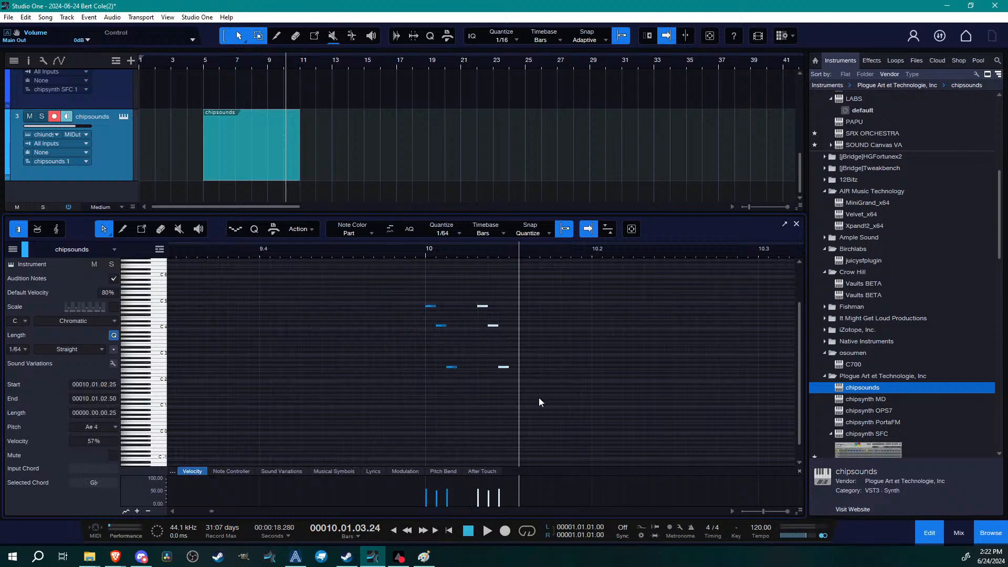
Move the copied three-note run back to beat 9.4 and transpose it down one octave
drag(508, 284, 478, 383)
key(alt+Left)
key(alt+Left)
key(alt+Left)
key(alt+Left)
key(alt+Left)
key(alt+Left)
key(alt+Left)
key(alt+Left)
key(alt+Left)
key(alt+Left)
key(alt+Left)
key(alt+Left)
key(alt+Left)
key(alt+Left)
key(alt+Left)
key(alt+Left)
key(alt+Left)
key(alt+Left)
key(alt+Left)
key(alt+Left)
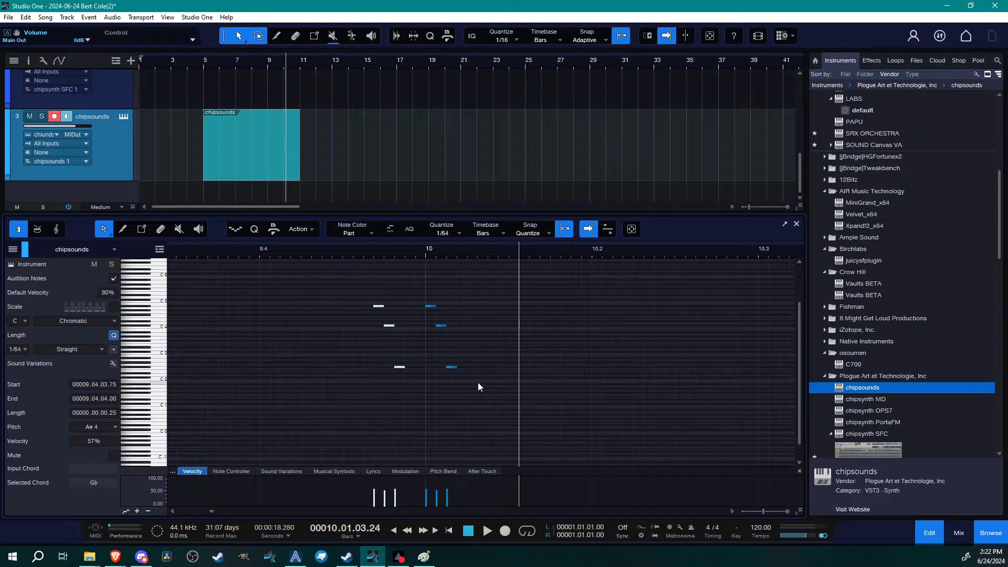
key(alt+Left)
key(shift+Down)
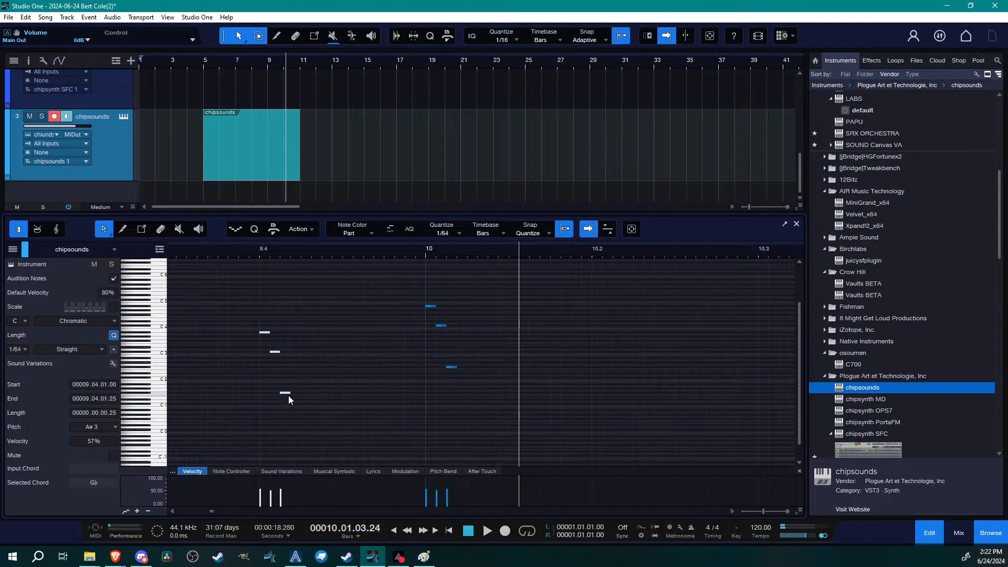
Lengthen the lower run's notes to 0.0.0.50 and nudge its second and third notes later until they sit back to back
drag(290, 393, 301, 393)
click(304, 339)
drag(301, 331, 279, 358)
key(alt+Right)
key(Right)
key(alt+Right)
key(alt+Right)
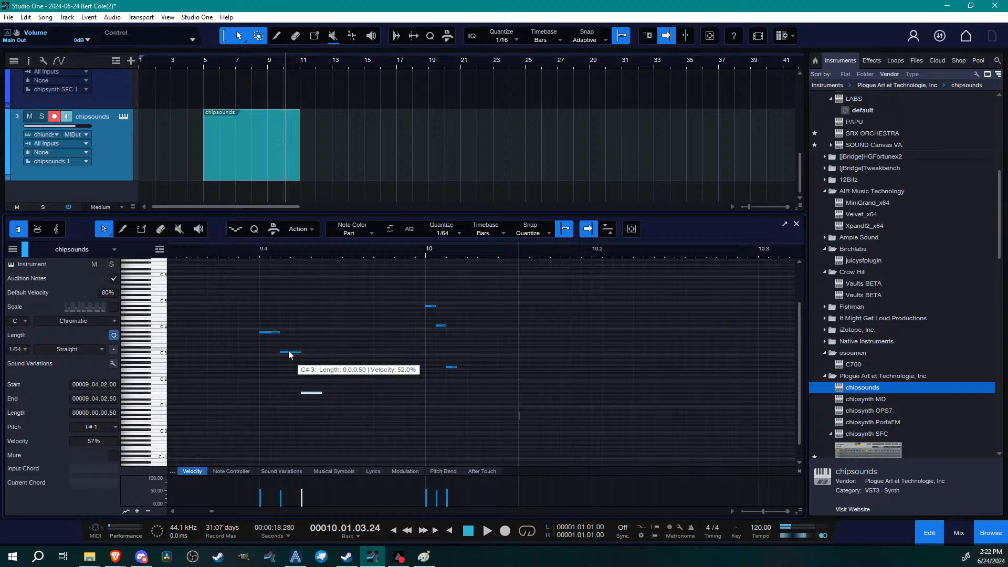
Play back both three-note runs from beat 9.4 several times and return the playhead there
click(259, 255)
key(space)
key(space)
key(space)
key(space)
click(251, 280)
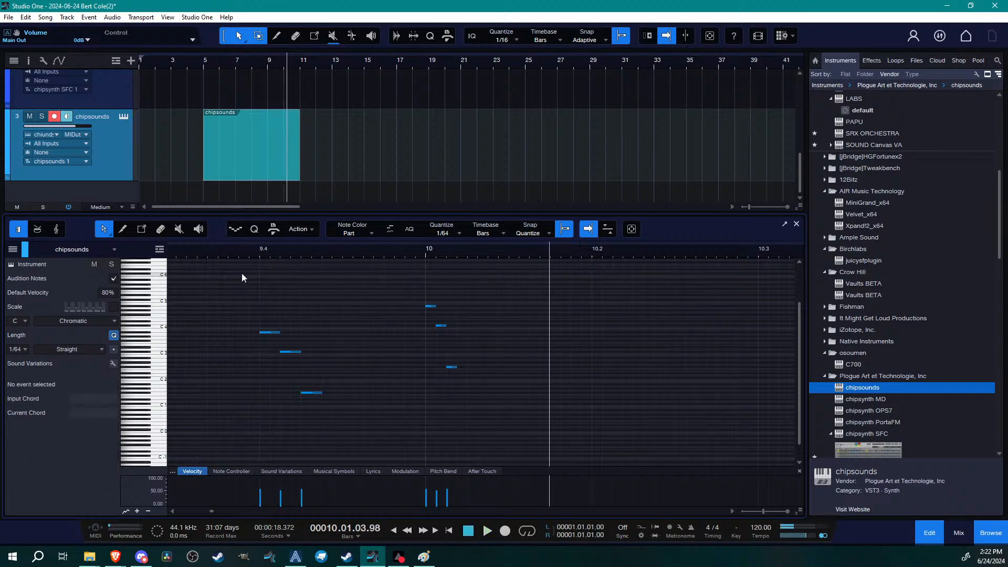
key(space)
key(space)
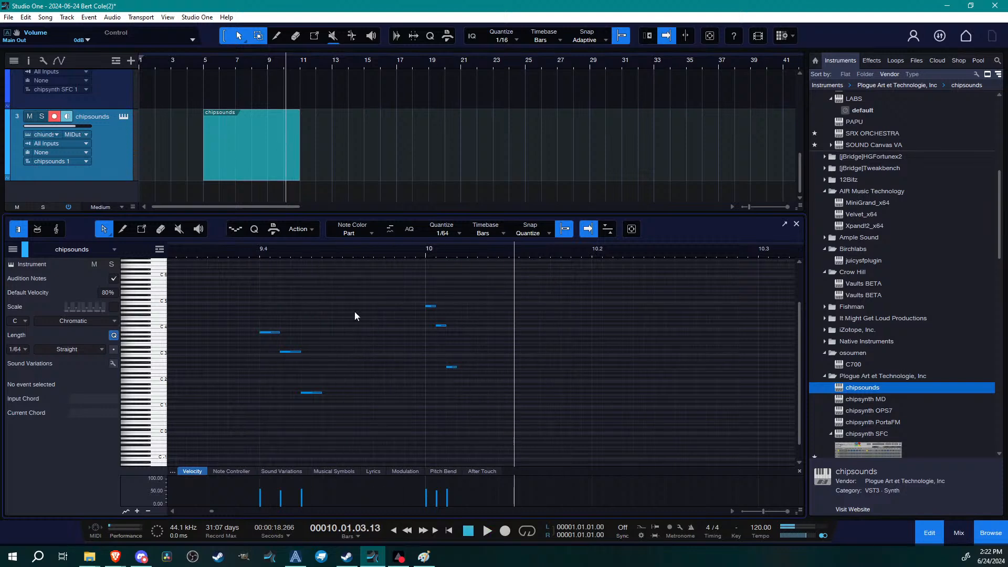
click(257, 254)
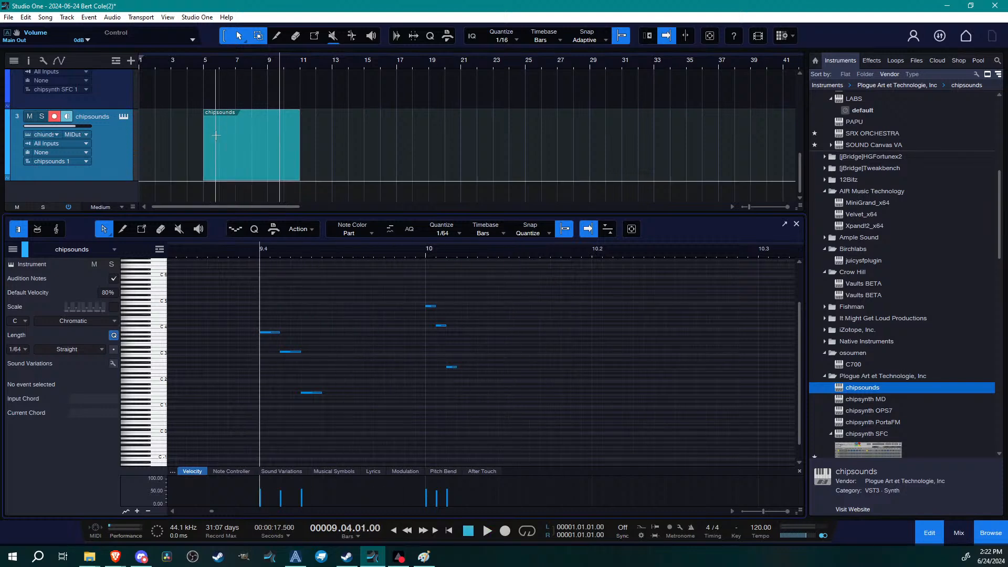
Trim the empty start off the chipsounds event and place the event at bar 10
drag(203, 139, 303, 159)
mouse_move(368, 64)
mouse_down()
mouse_move(363, 97)
mouse_move(371, 66)
mouse_up()
scroll(341, 119, down, 5)
scroll(331, 114, up, 1)
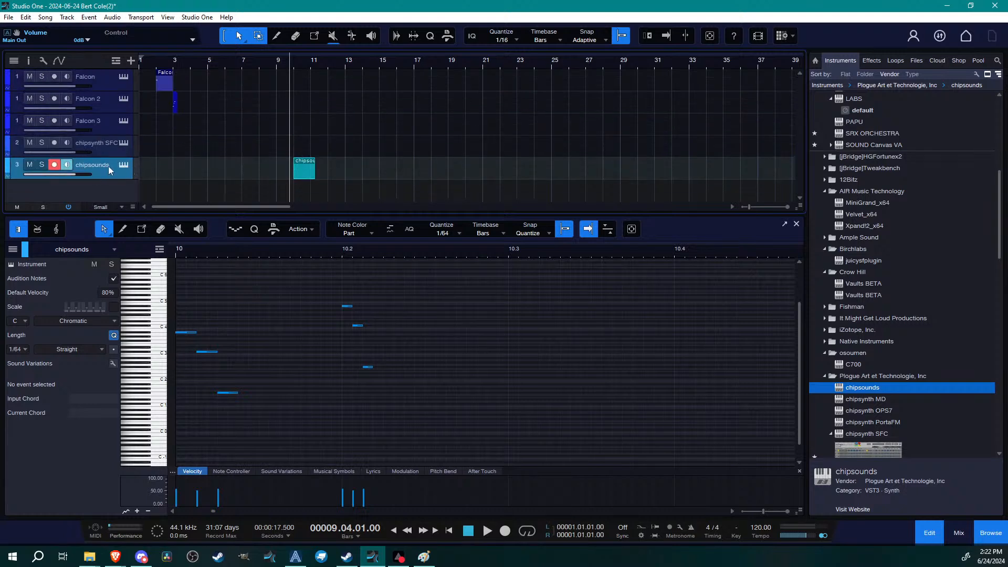
Show the marker track and play the Falcon sound at bar 2
click(116, 61)
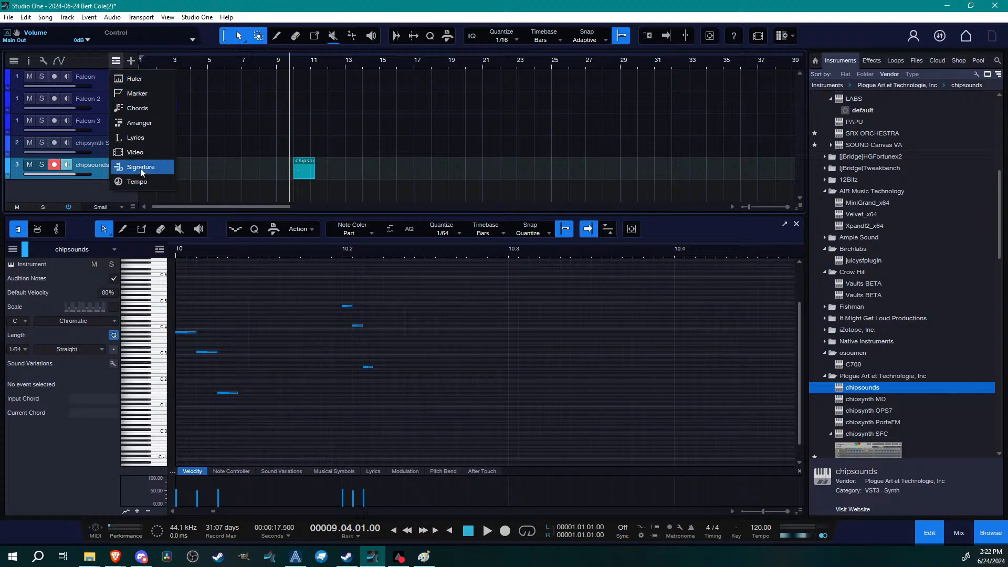
click(137, 93)
drag(169, 70, 256, 94)
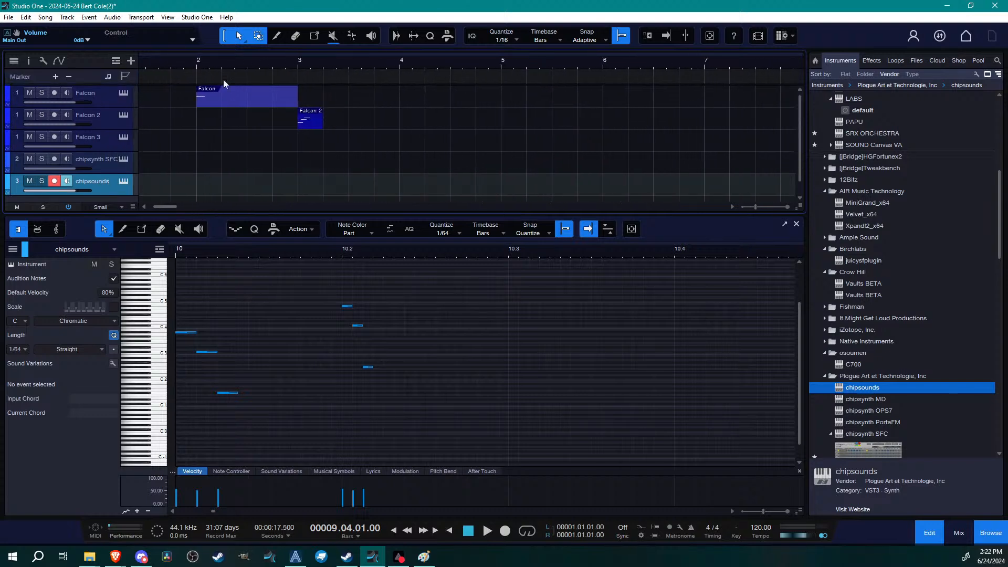
click(193, 61)
key(space)
key(space)
Add a marker at bar 2 and name it "bwoomp"
click(195, 62)
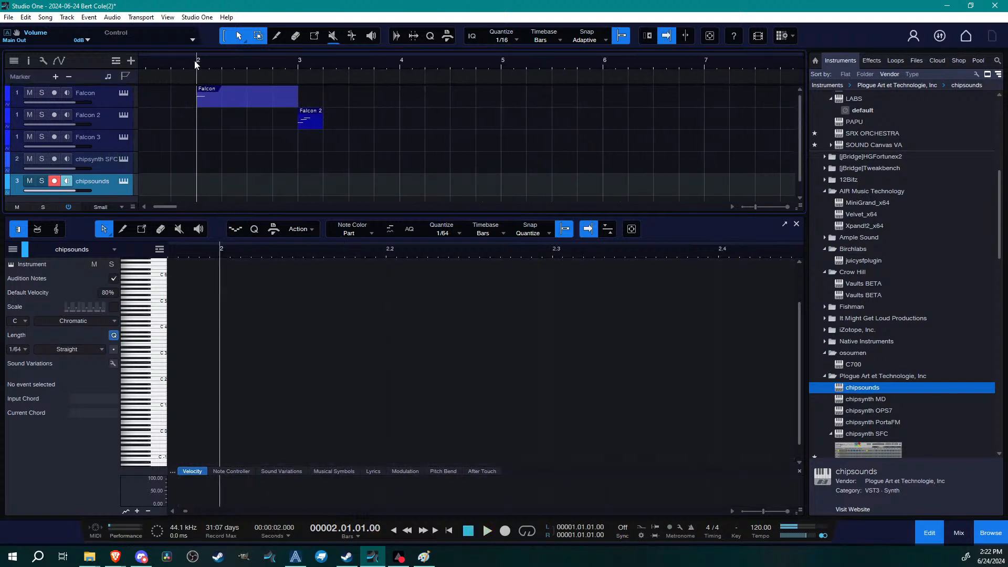
click(55, 78)
double_click(206, 75)
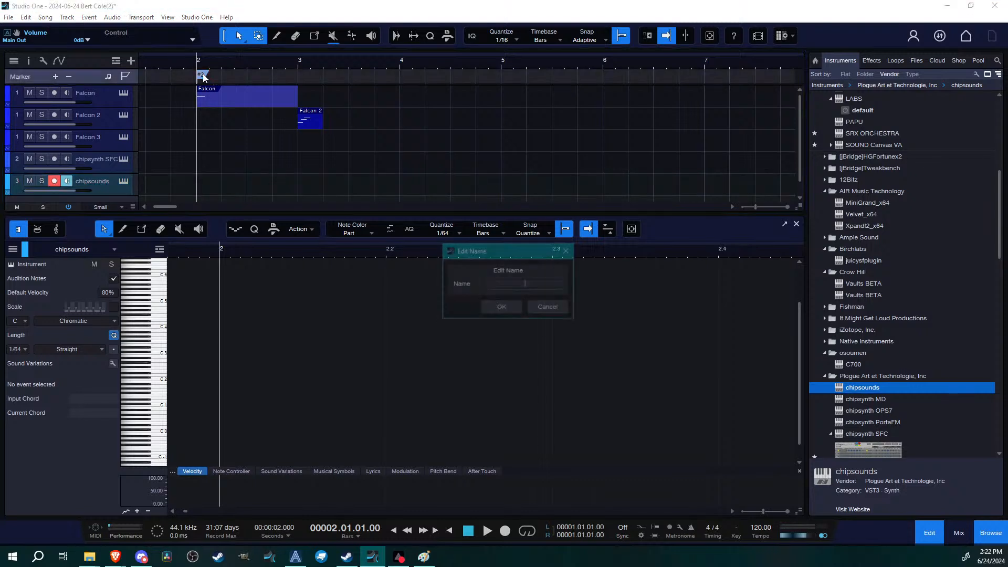
text(bwoomp)
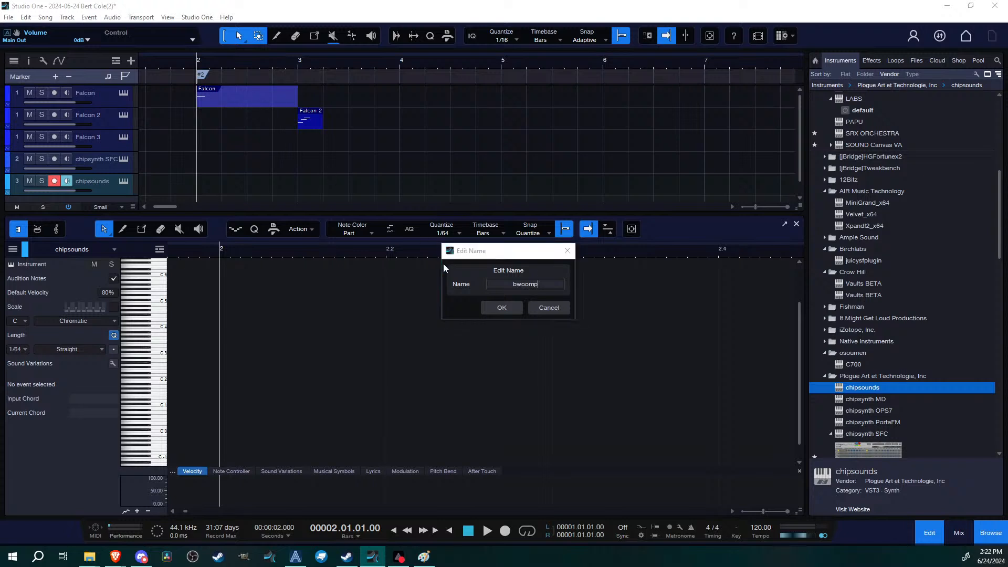
click(499, 309)
Add a marker at bar 3, at the start of the Falcon 2 event, and play the sound there
key(space)
click(297, 65)
click(55, 77)
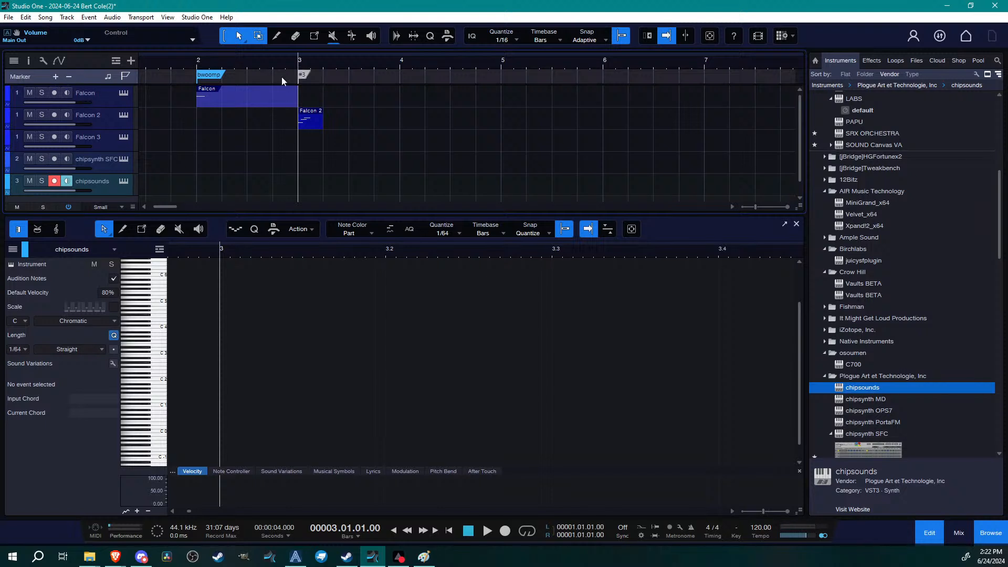
double_click(303, 76)
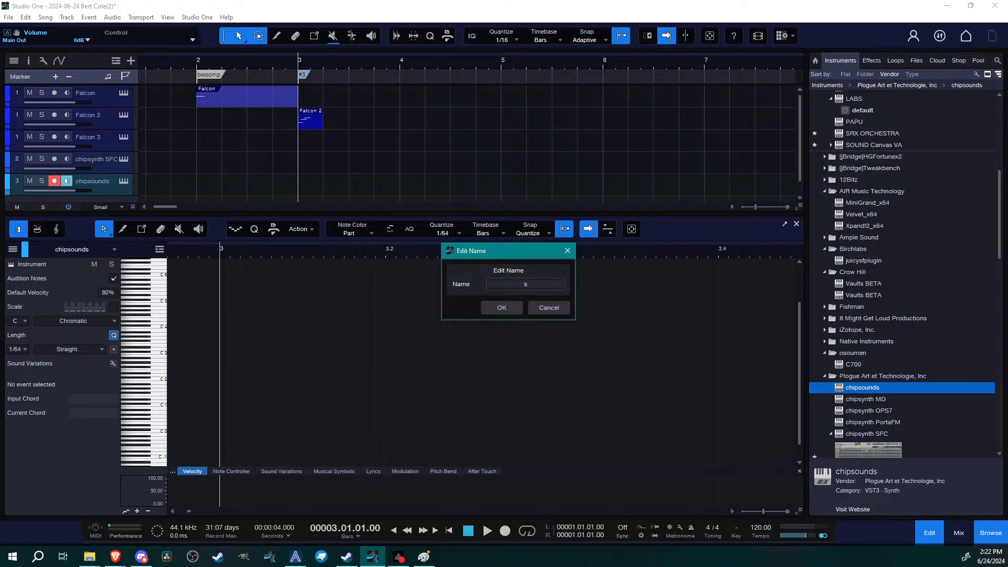
key(Escape)
key(space)
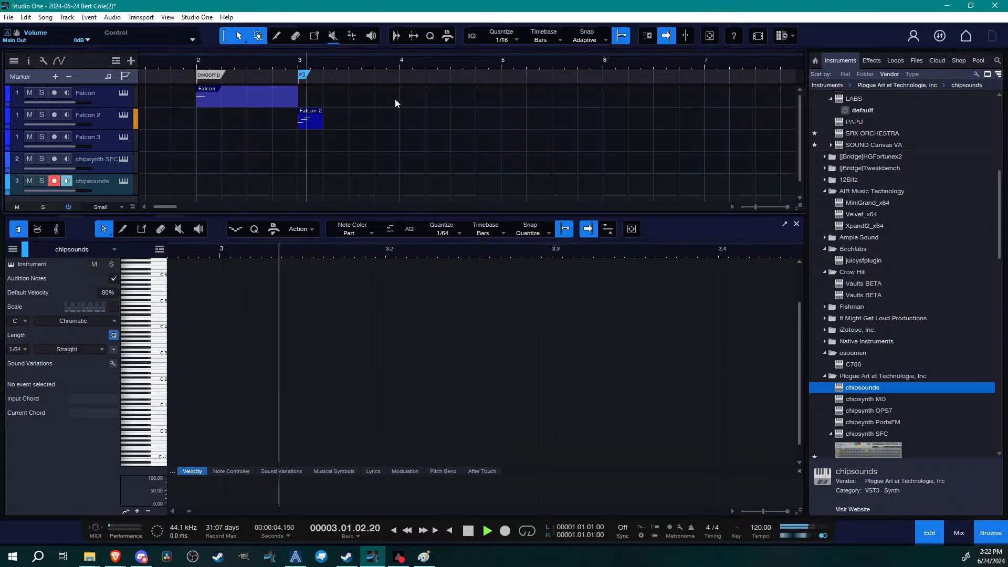
Name the bar 3 marker "skibidoop" and add a further marker at beat 4.2
click(56, 77)
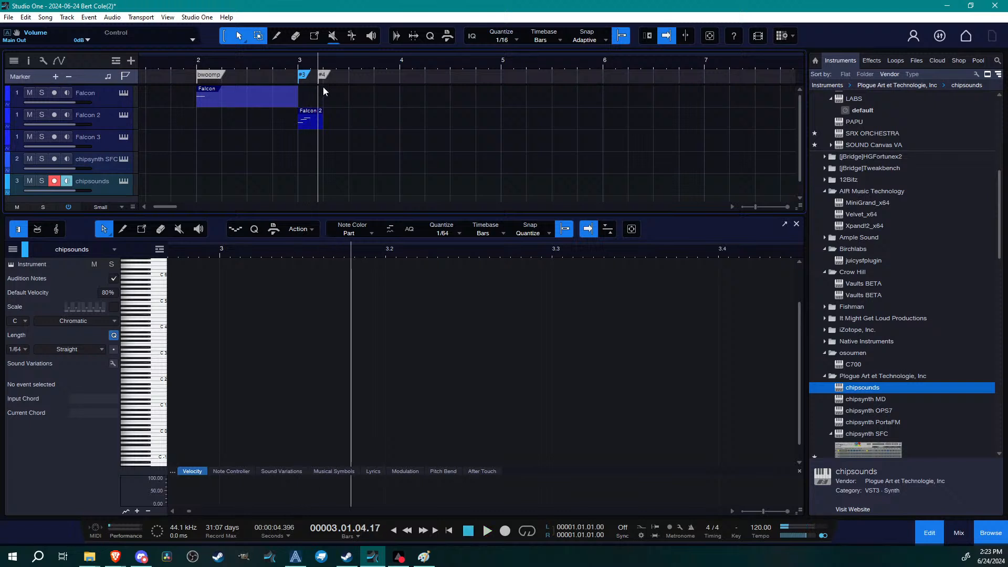
double_click(323, 75)
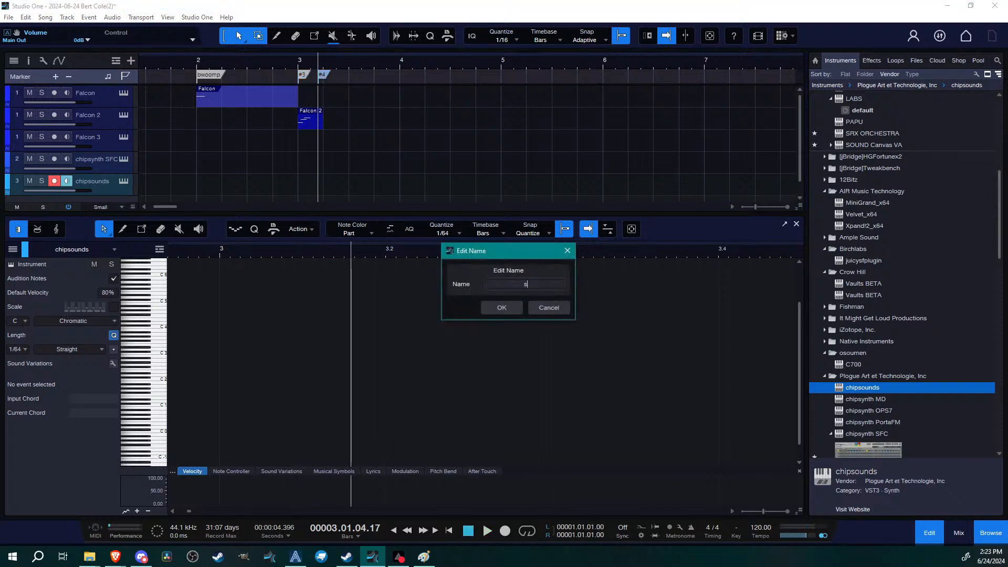
text(skibidoop)
click(504, 308)
mouse_move(305, 77)
mouse_down()
mouse_move(427, 77)
mouse_move(304, 75)
mouse_move(273, 38)
mouse_up()
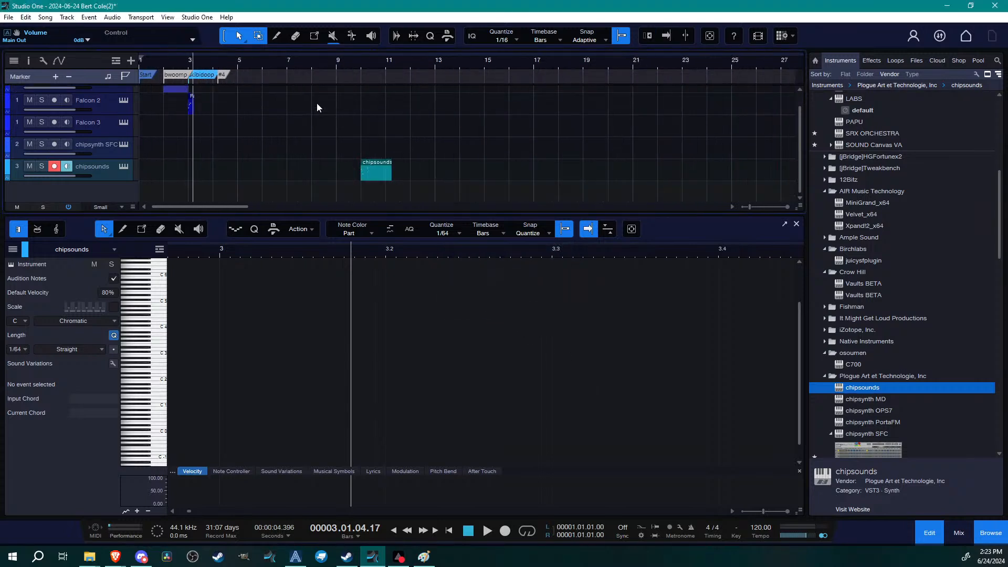
Move the chipsounds event to the marker at beat 4.2 and play it from there
drag(364, 181, 222, 182)
mouse_move(218, 70)
mouse_down()
mouse_move(278, 96)
mouse_move(275, 76)
mouse_move(297, 73)
mouse_move(282, 77)
mouse_up()
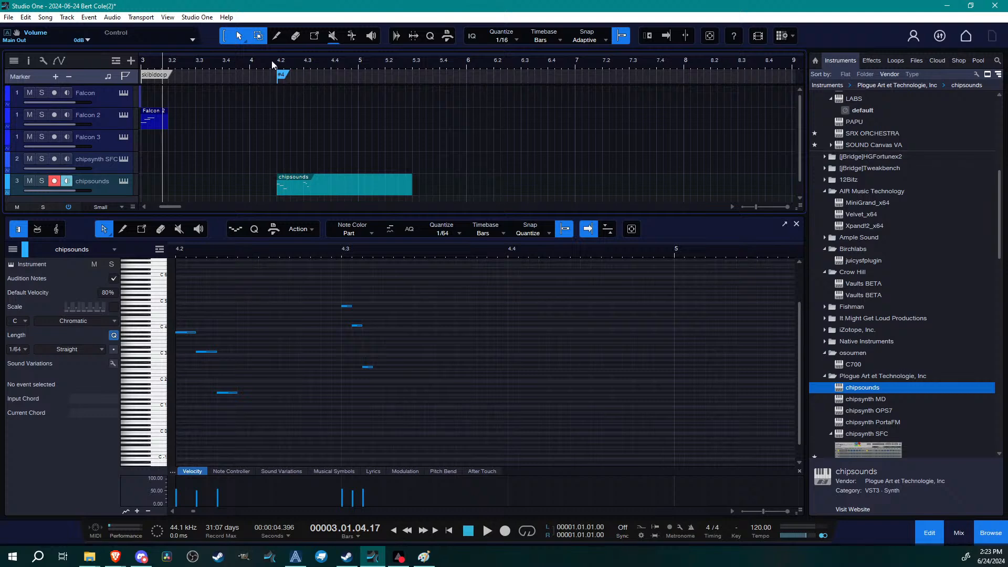
key(n)
key(space)
Name the marker at beat 4.2 "atari 1 and 2"
double_click(282, 74)
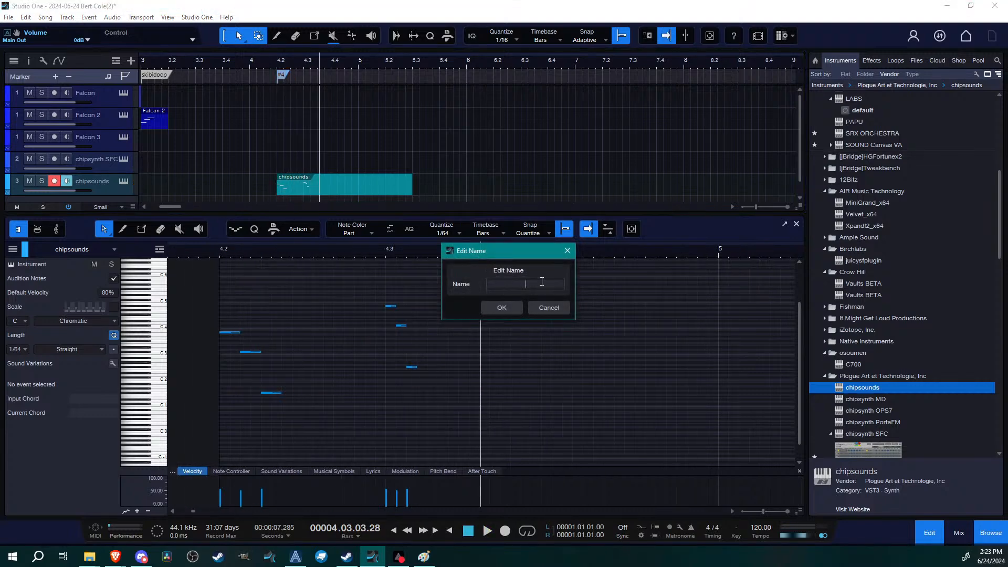
text(atari 1 and 2)
key(Return)
Shorten the end of the chipsounds event to just after its last notes, midway between beats 4.3 and 4.4
scroll(427, 166, up, 1)
drag(412, 160, 316, 162)
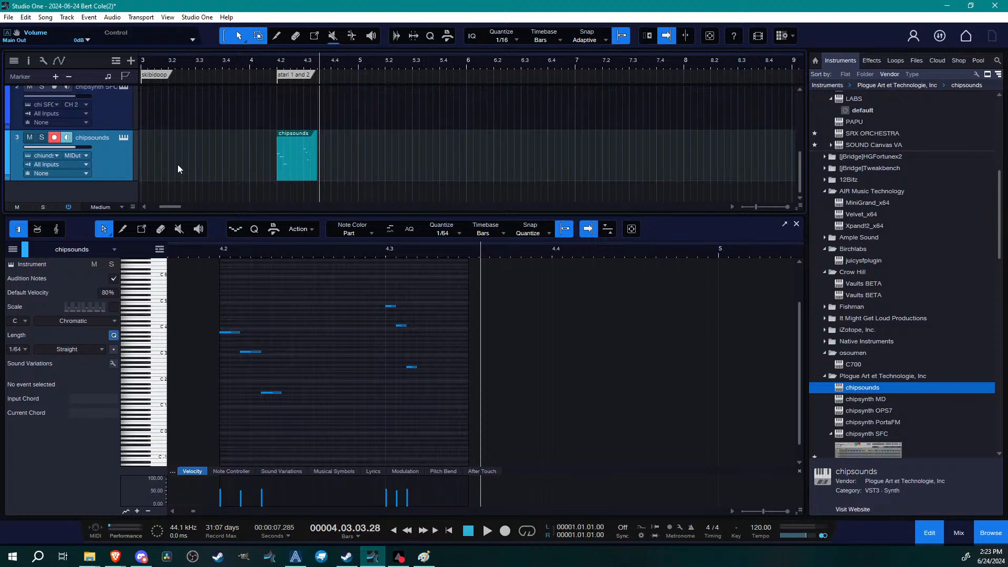
scroll(354, 165, up, 1)
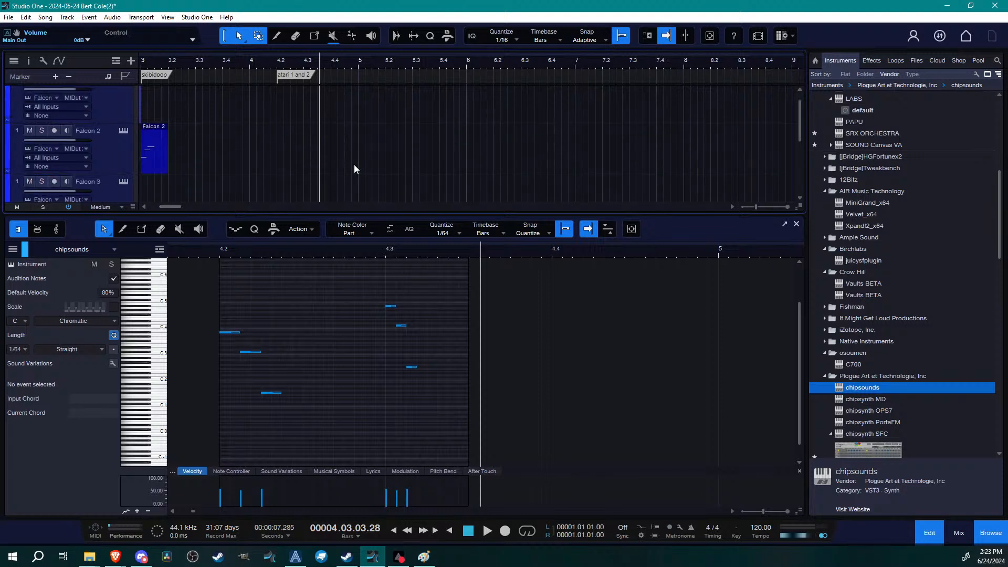
scroll(354, 165, down, 1)
scroll(354, 165, up, 1)
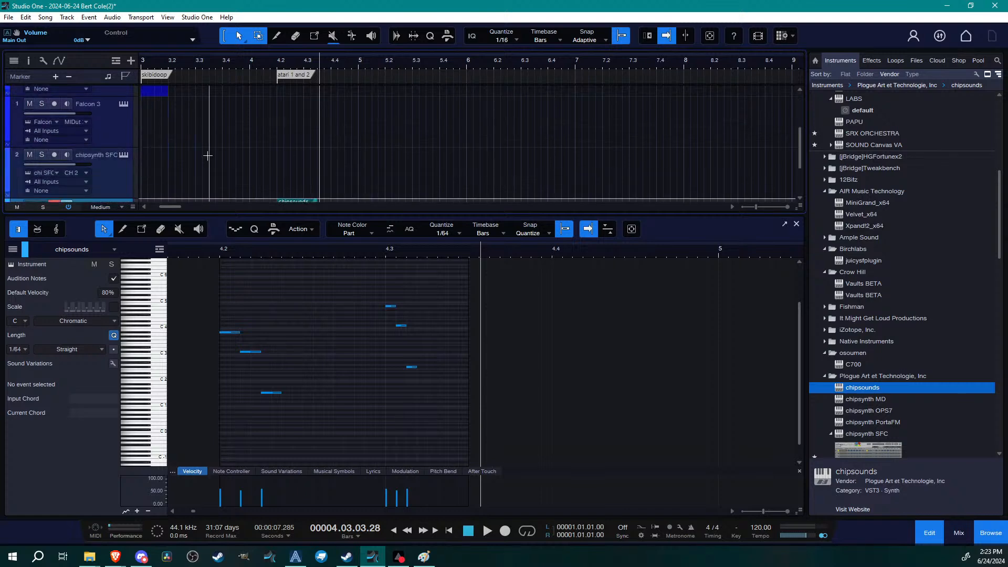
scroll(198, 163, down, 1)
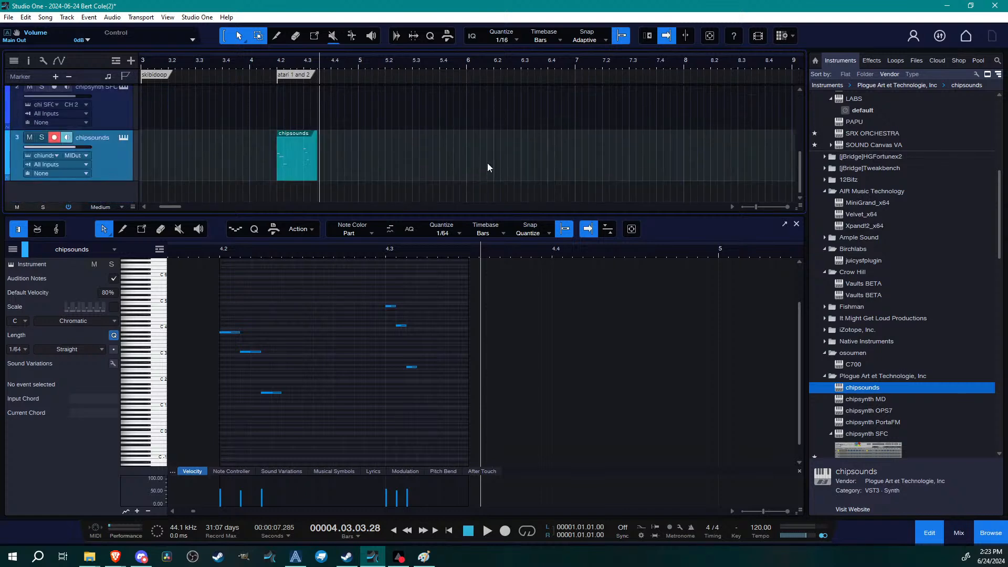
Add a second Plogue chipsounds instrument track and load the LD Fake Verb snapshot from the Lead category
drag(875, 390, 393, 197)
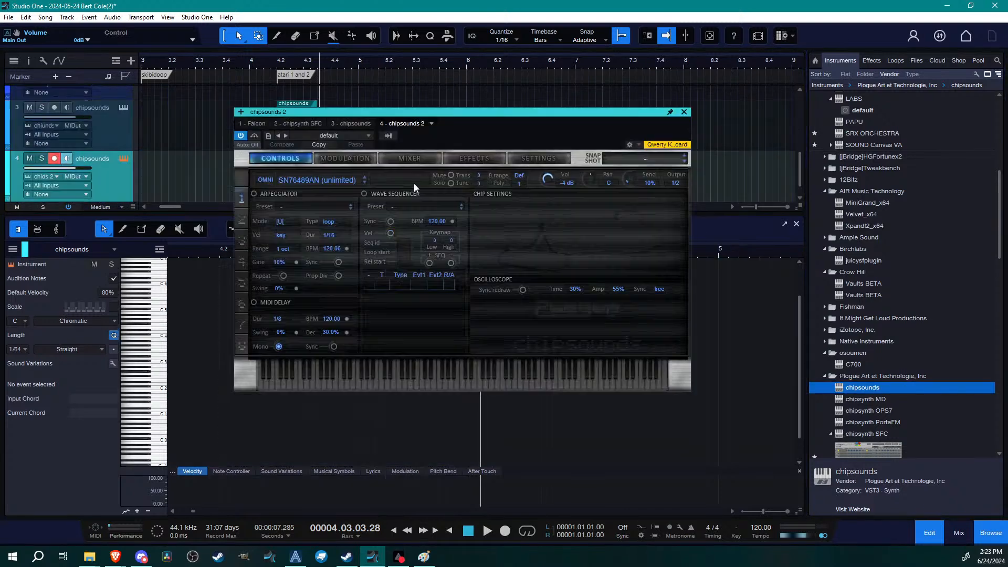
click(657, 158)
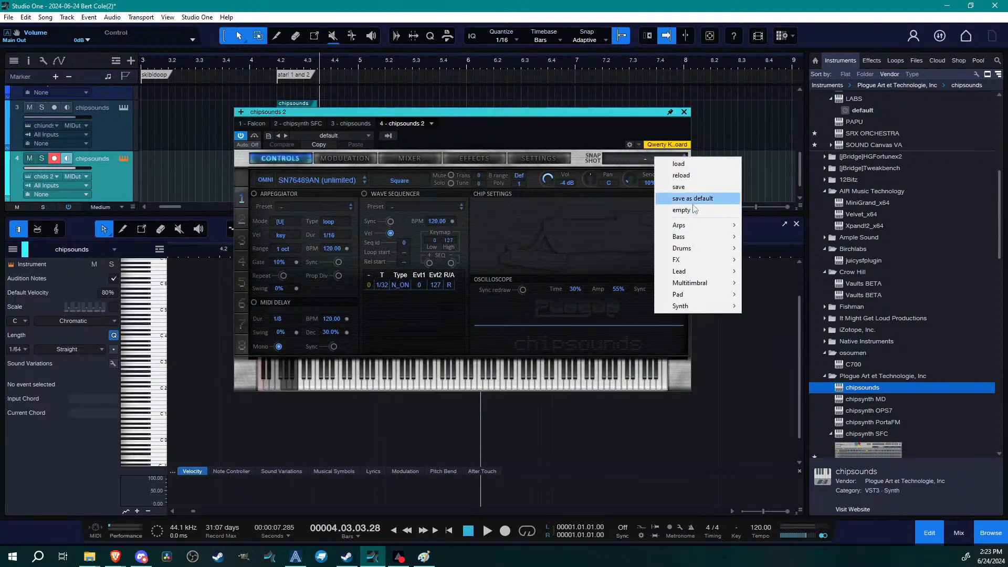
mouse_move(699, 229)
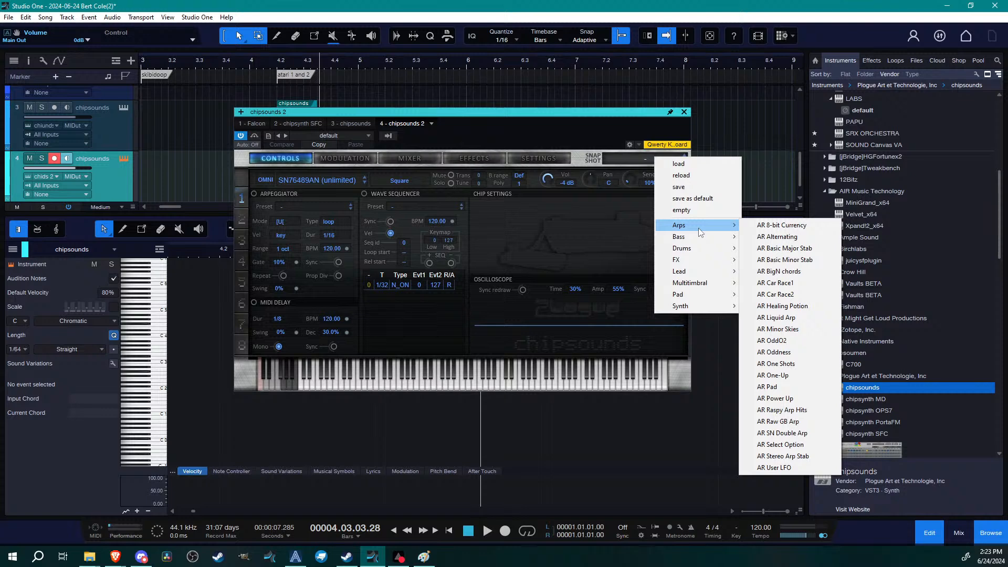
mouse_move(698, 274)
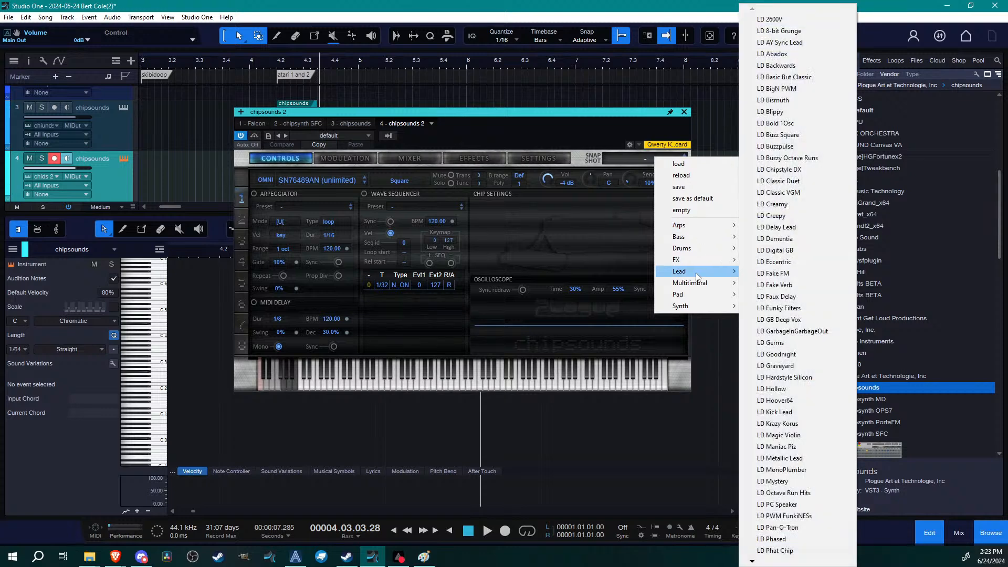
click(780, 285)
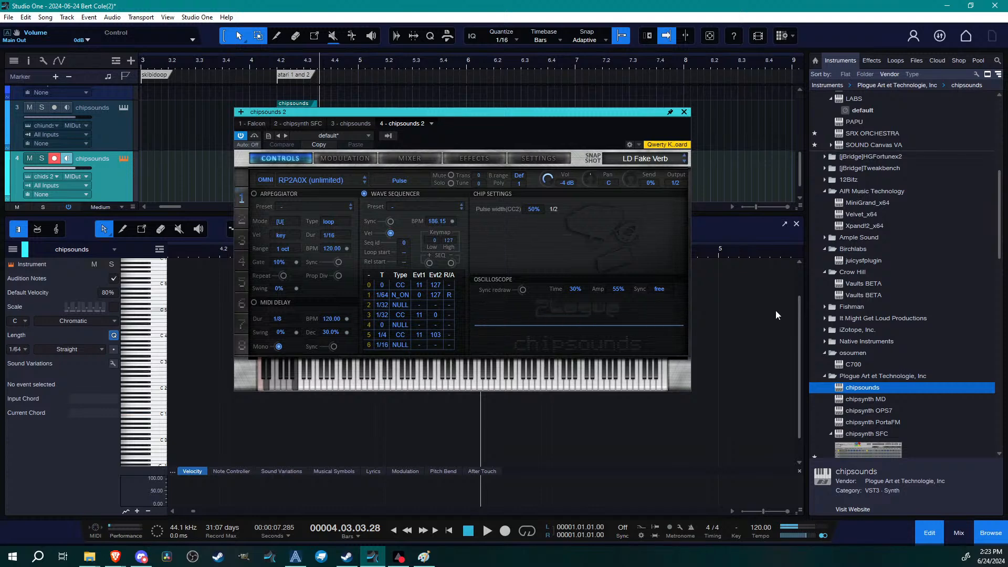
Load the LD Faux Delay snapshot in the second chipsounds instrument and record a take on its track from bar 5
click(686, 158)
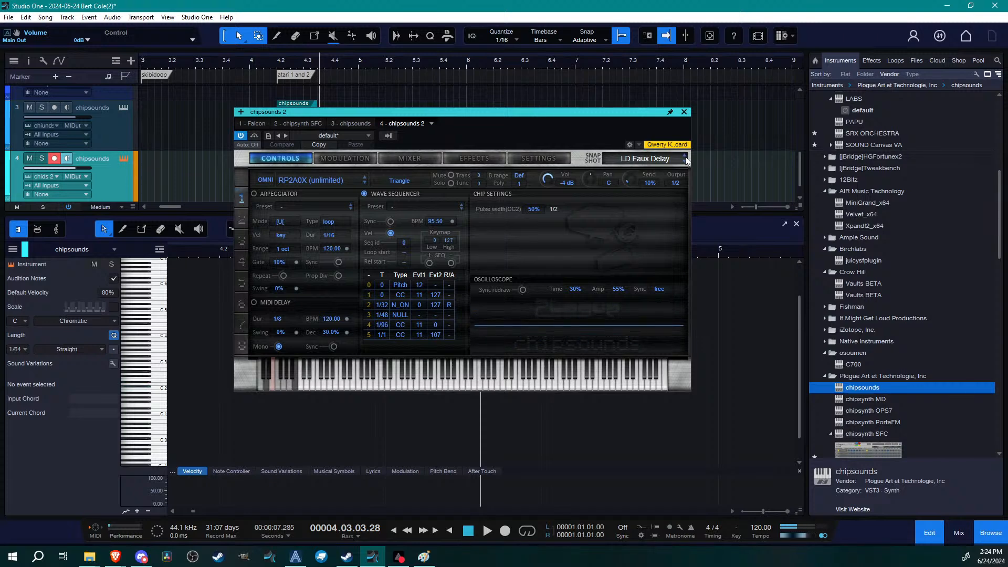
click(684, 112)
click(357, 57)
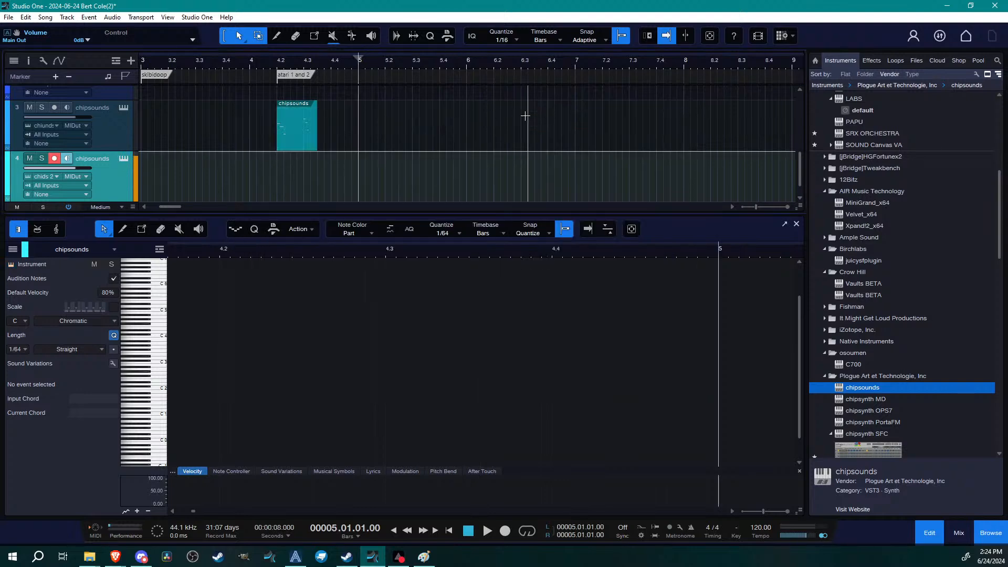
key(KP_Multiply)
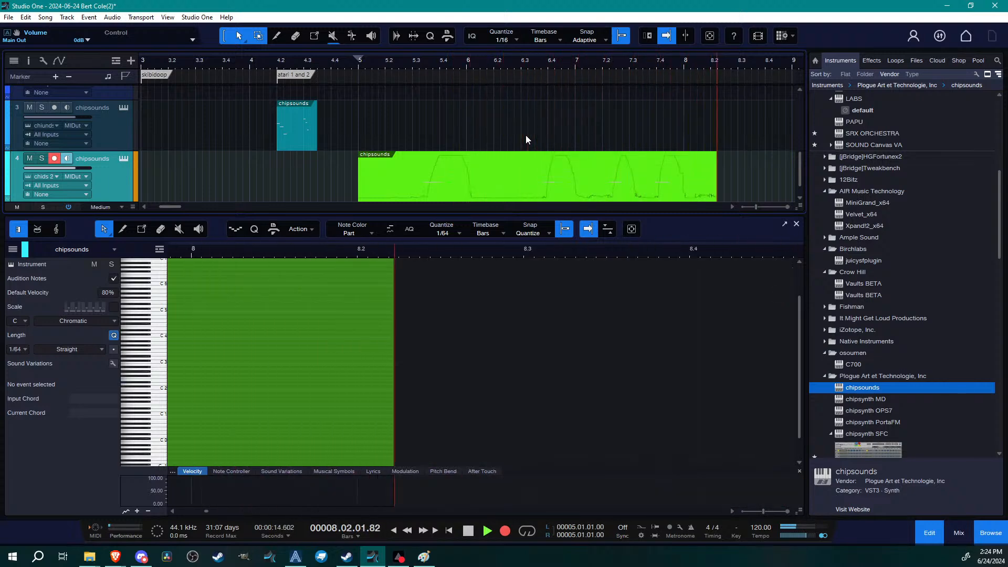
key(space)
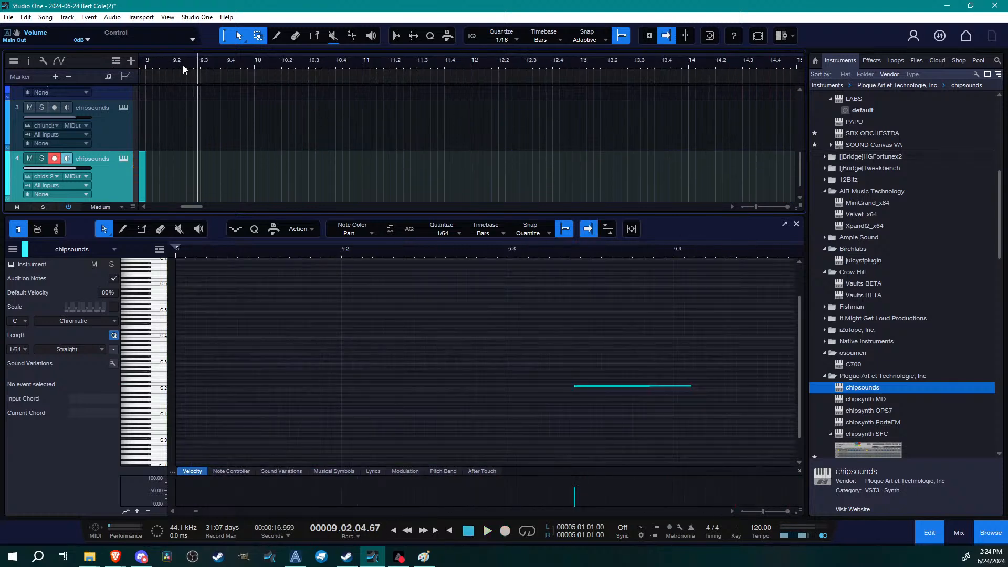
Try nudging the last recorded note in bar 8 to an earlier position
key(z)
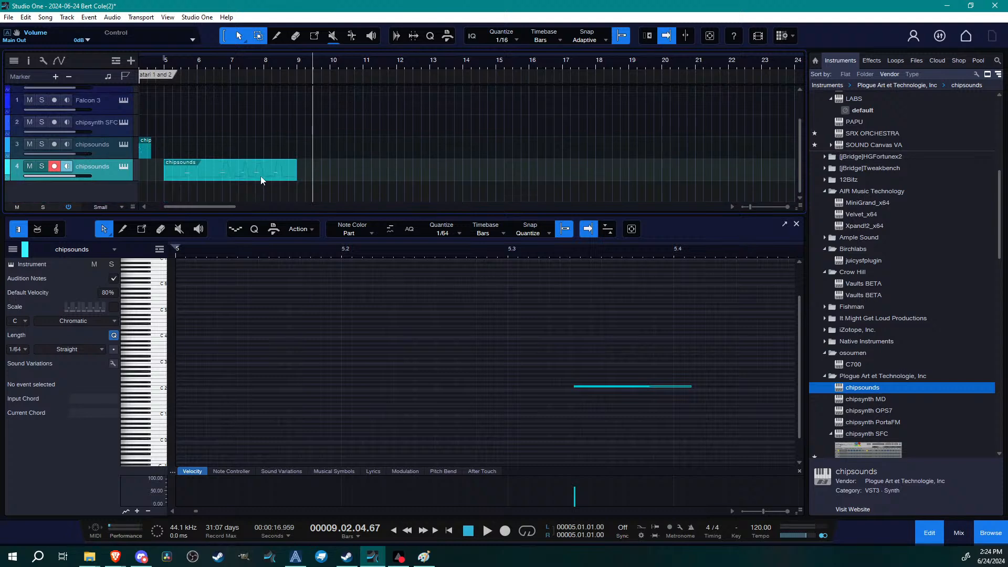
key(z)
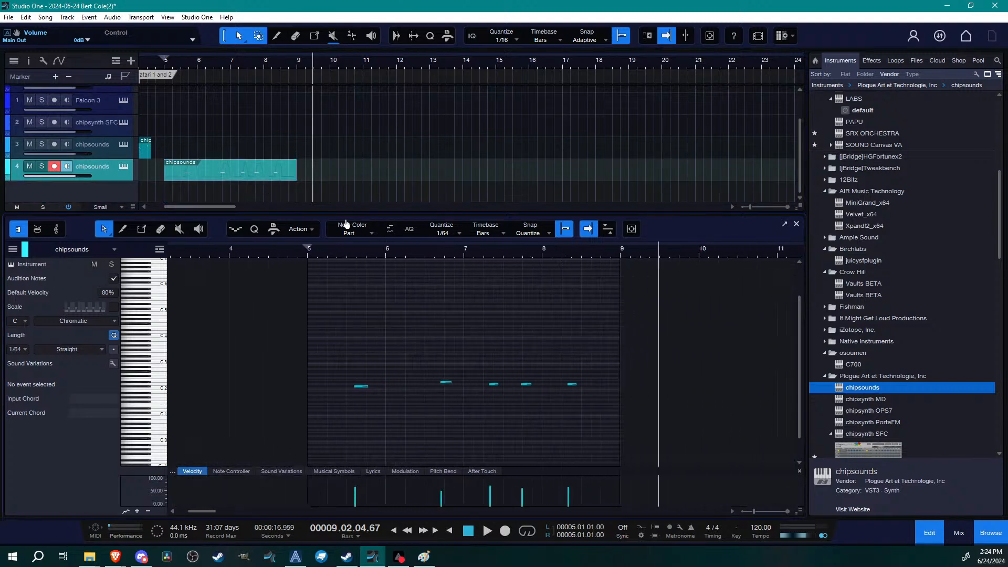
drag(584, 327, 619, 446)
key(alt+Left)
key(alt+Left)
key(alt+Left)
key(alt+Left)
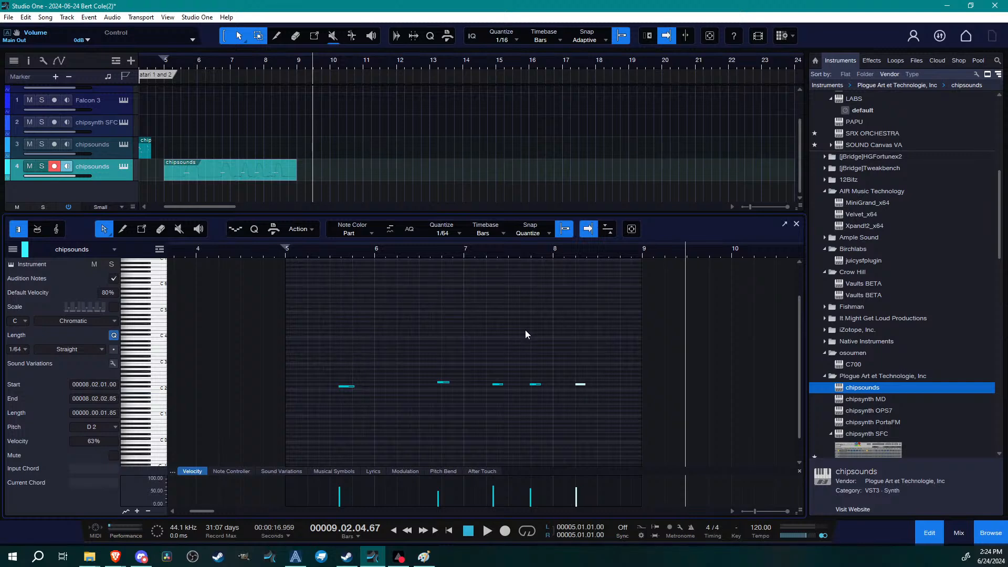
key(alt+Right)
key(alt+Right)
key(alt+Right)
key(alt+Right)
key(alt+Right)
click(622, 369)
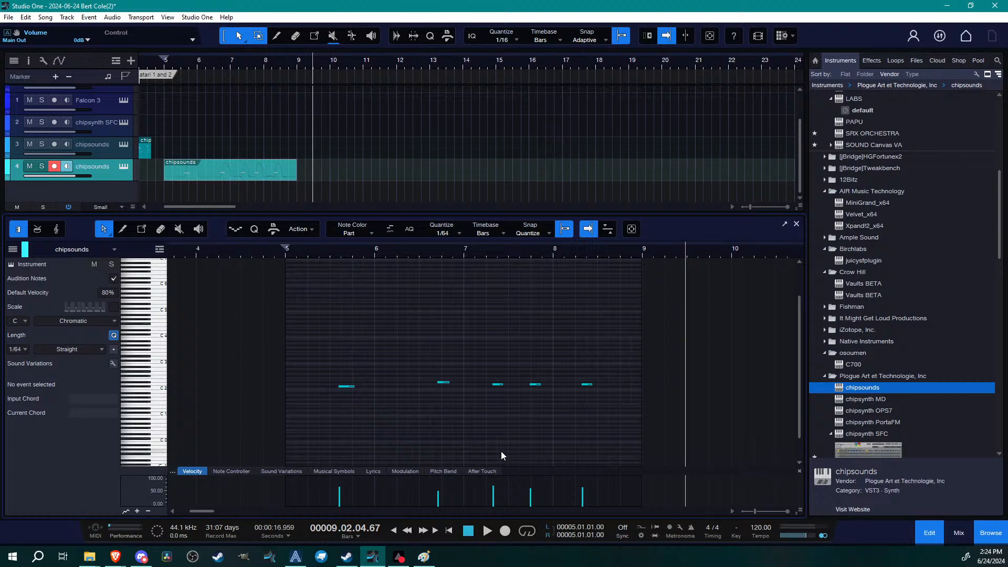
Trim the start of the recorded chipsounds event to bar 8 and play its remaining note with the modulation data shown
drag(164, 175, 264, 182)
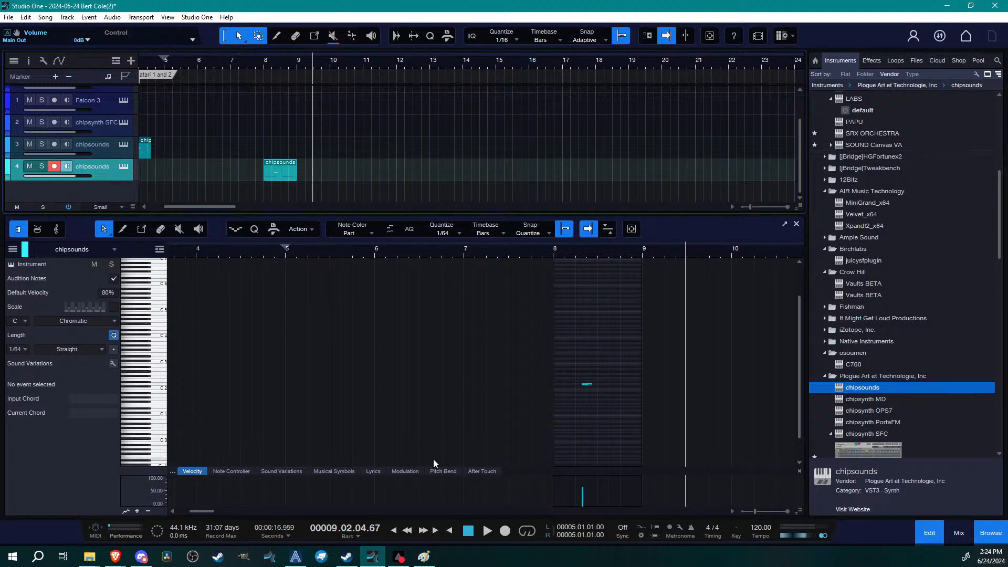
click(405, 471)
drag(581, 252, 541, 288)
click(435, 254)
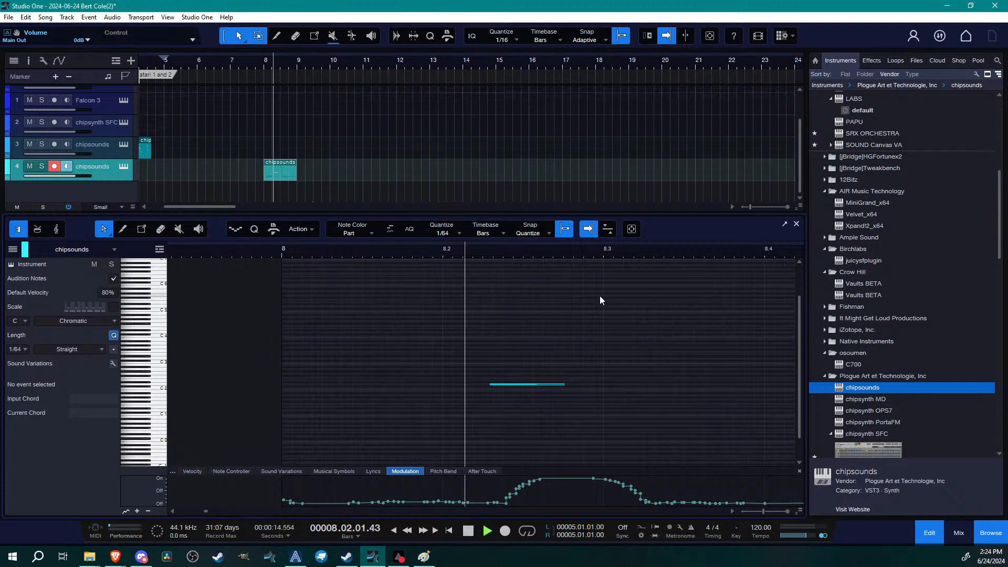
key(space)
key(space)
key(space)
Trim the start of the chipsounds event further, to just past beat 8.2, right before its note
scroll(304, 187, up, 2)
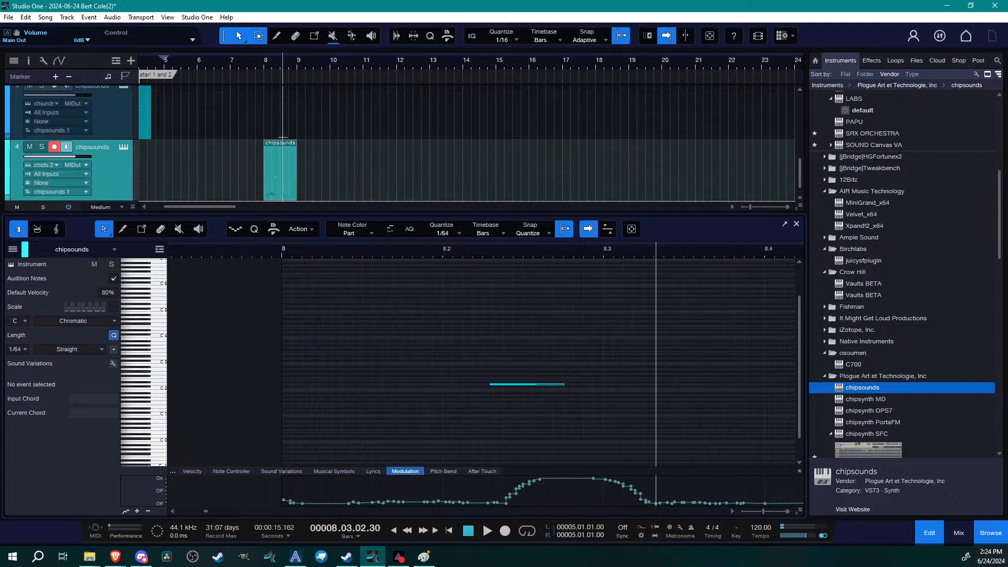
scroll(280, 73, up, 5)
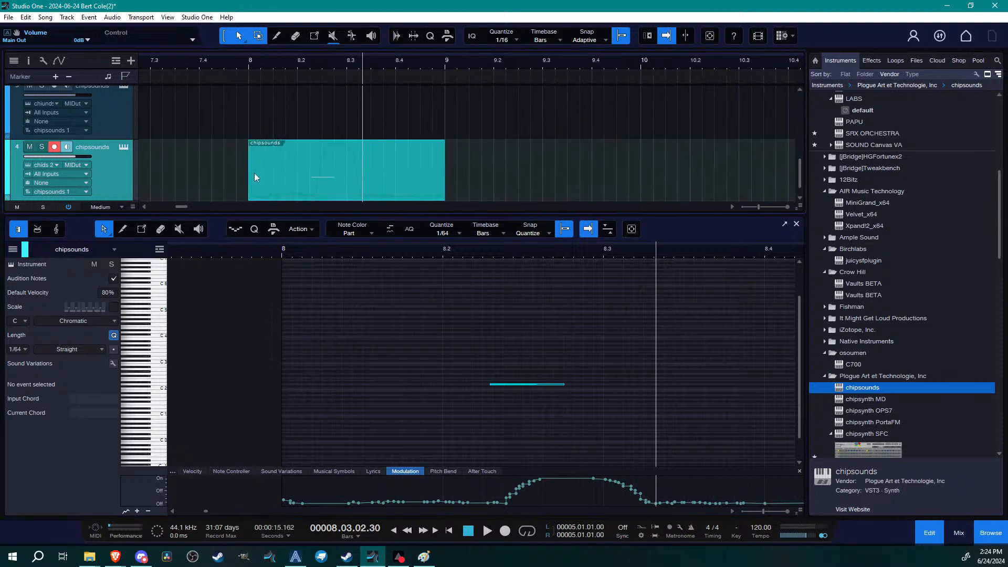
drag(249, 172, 308, 202)
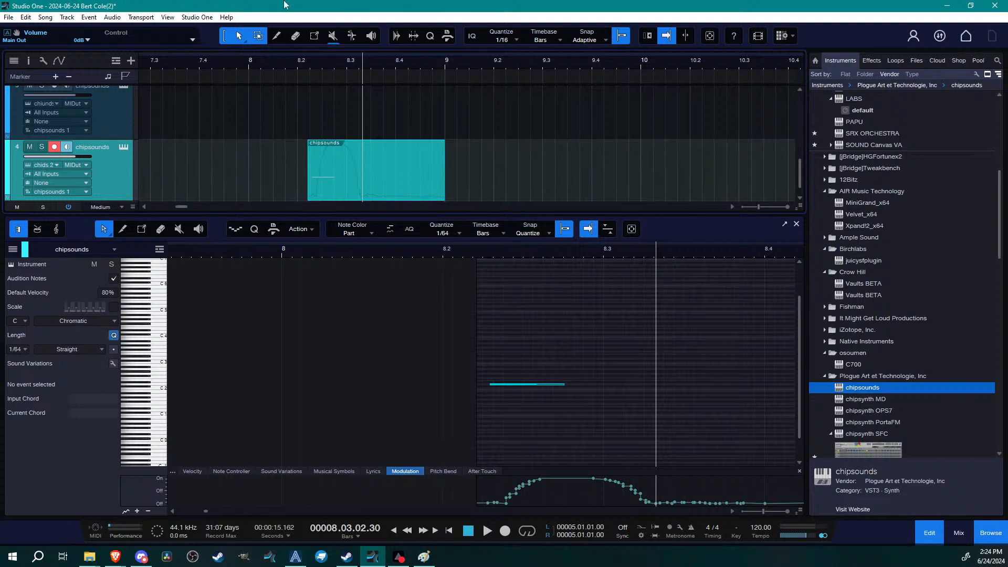
Add a marker at the start of the trimmed chipsounds event and name it "moogle sound"
click(374, 179)
key(Insert)
drag(368, 77, 316, 80)
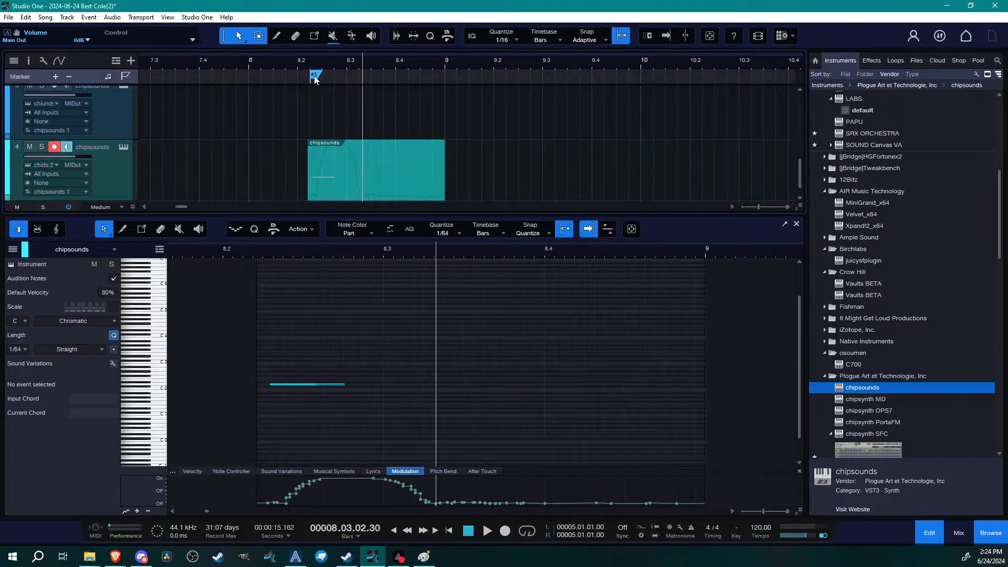
double_click(316, 79)
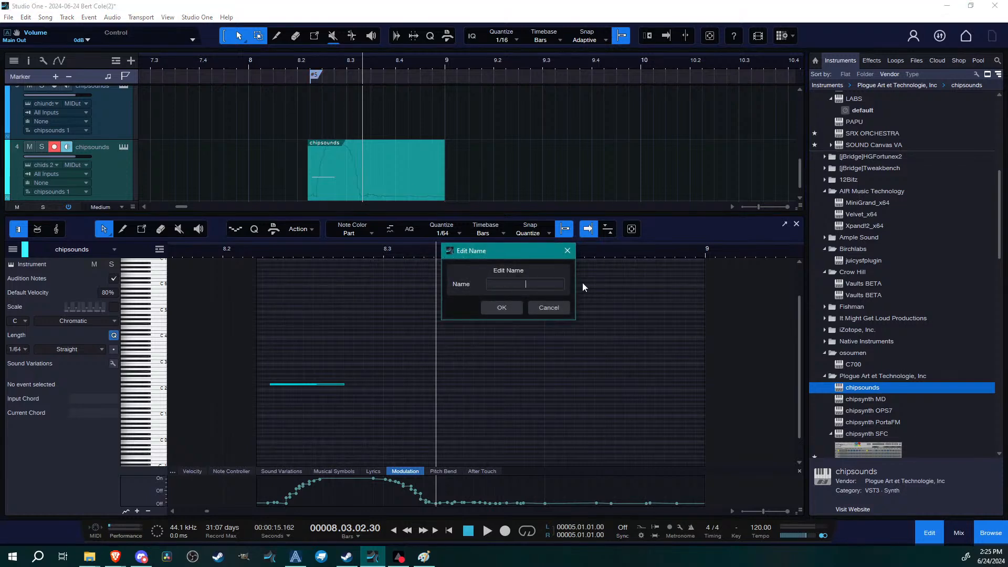
text(moogle sound)
key(Return)
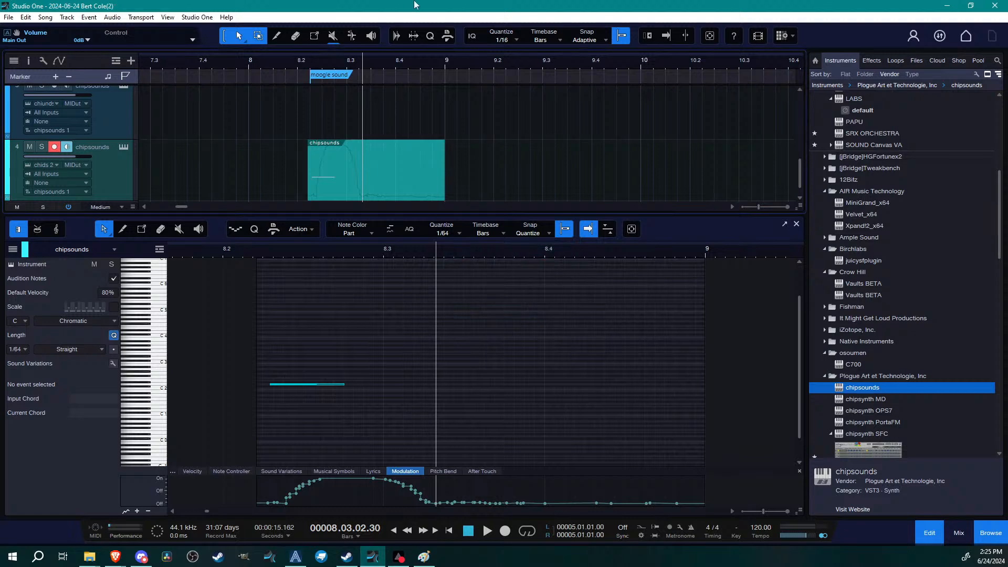
Shorten the end of the "moogle sound" event to between beats 8.3 and 8.4, just after the modulation curve falls
drag(456, 60, 436, 39)
scroll(487, 146, down, 2)
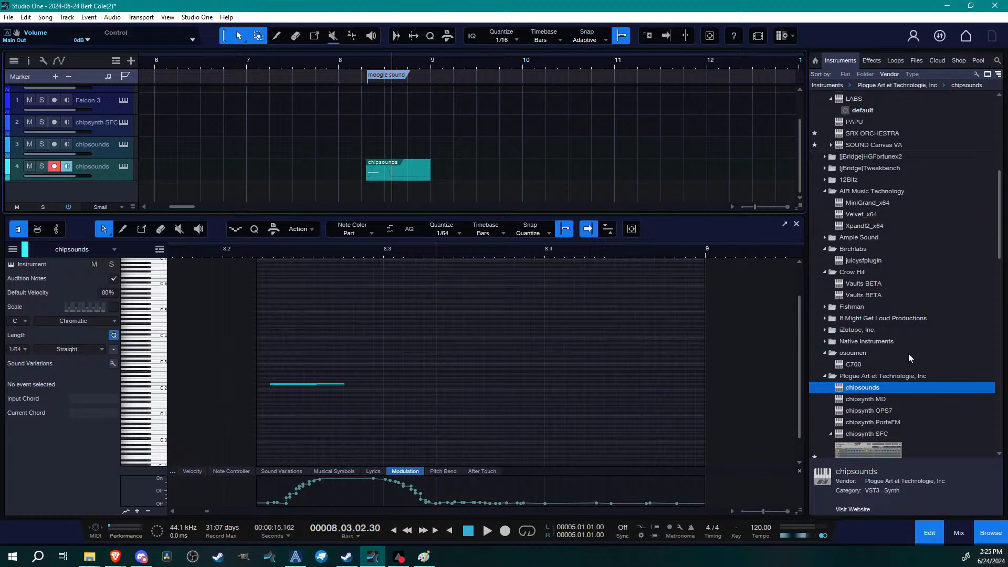
scroll(893, 352, down, 2)
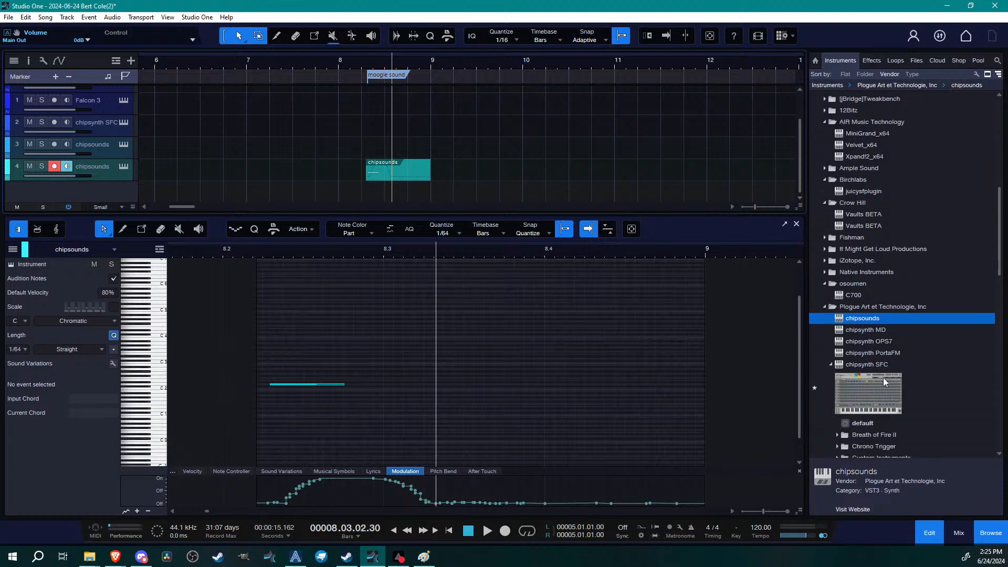
scroll(884, 367, down, 2)
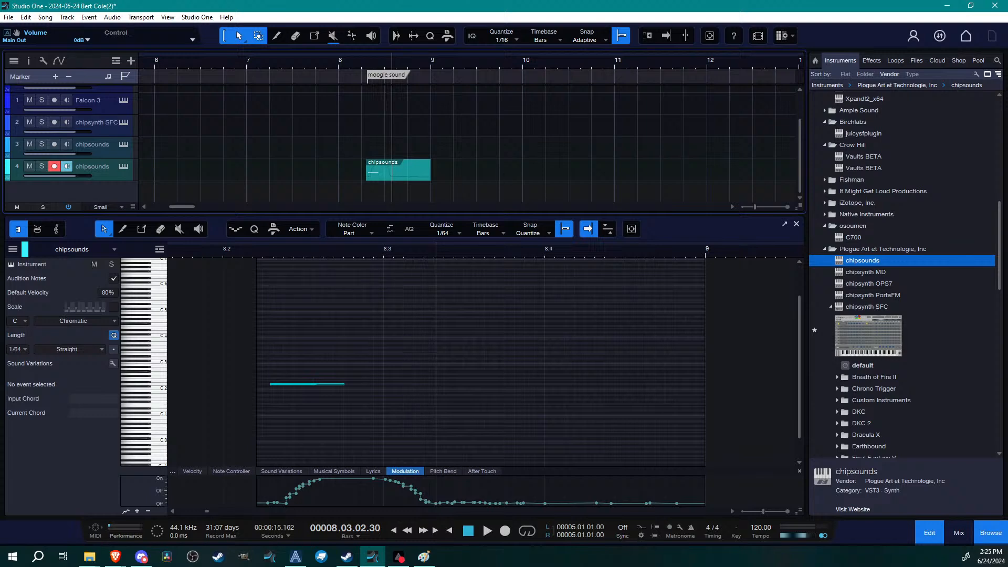
click(431, 174)
drag(431, 174, 404, 170)
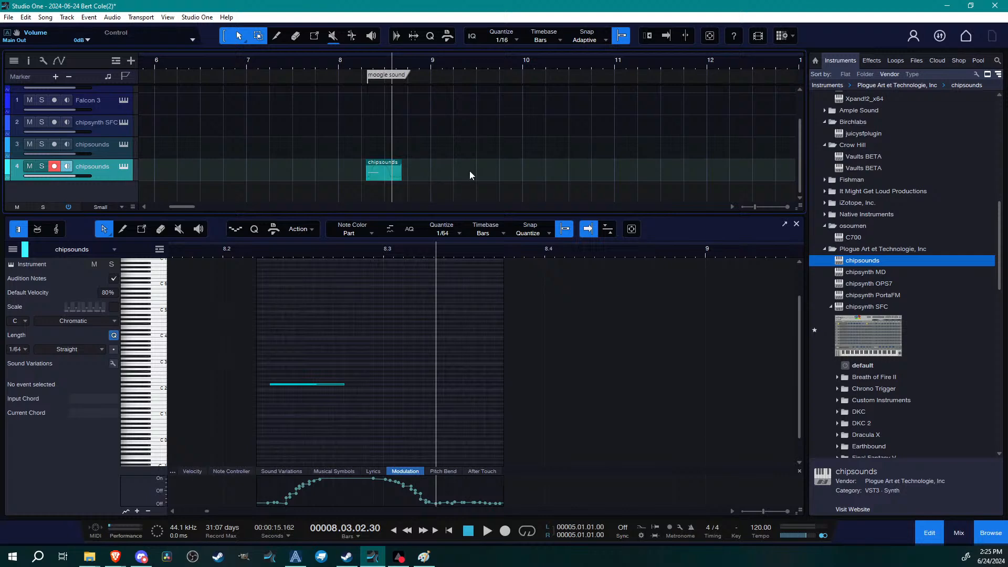
Add a third Plogue chipsounds instrument track and load the LD GB Deep Vox snapshot from the Lead category
scroll(894, 303, up, 4)
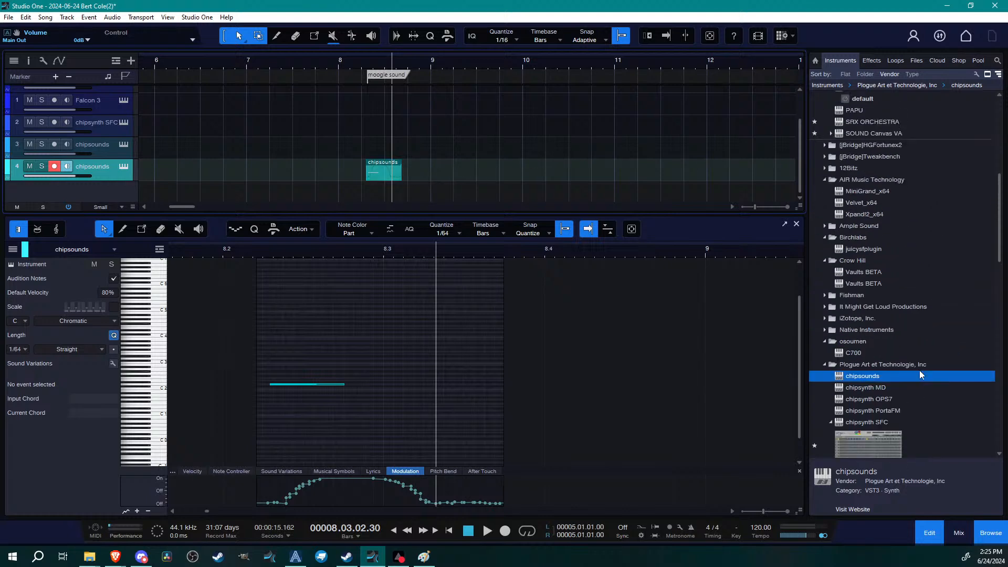
scroll(953, 364, down, 5)
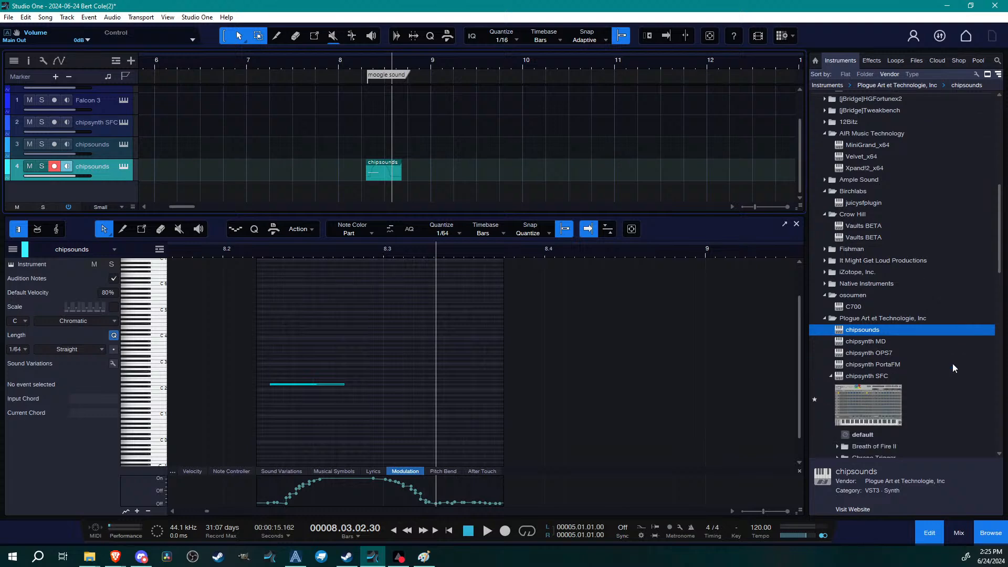
scroll(940, 367, down, 3)
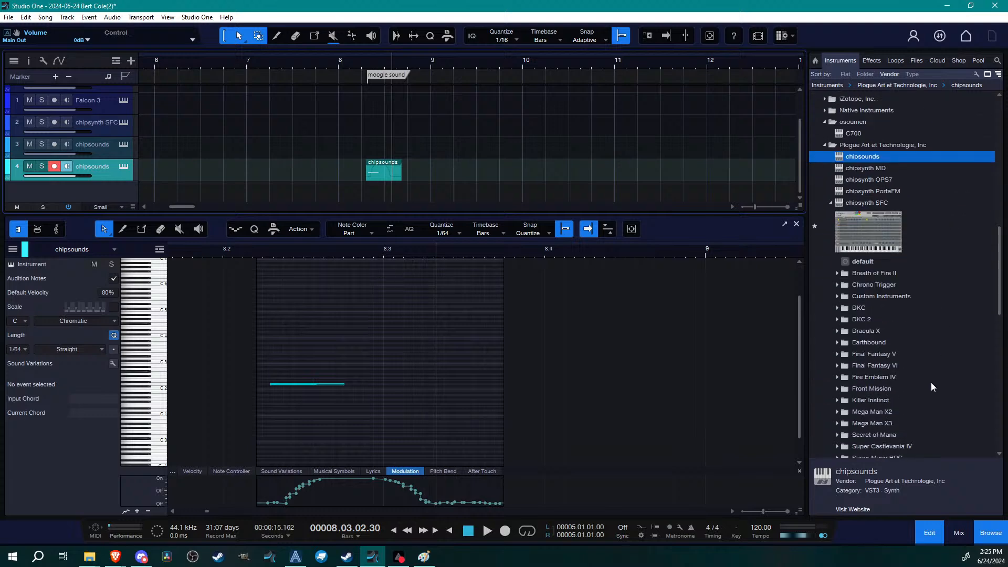
scroll(382, 85, up, 3)
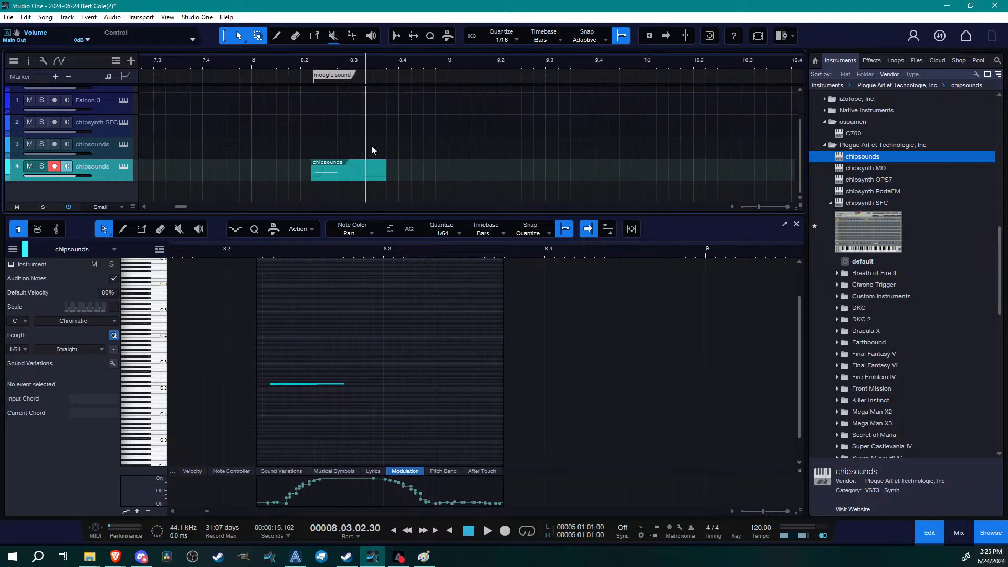
scroll(906, 279, up, 5)
drag(877, 285, 354, 194)
click(684, 158)
mouse_move(704, 286)
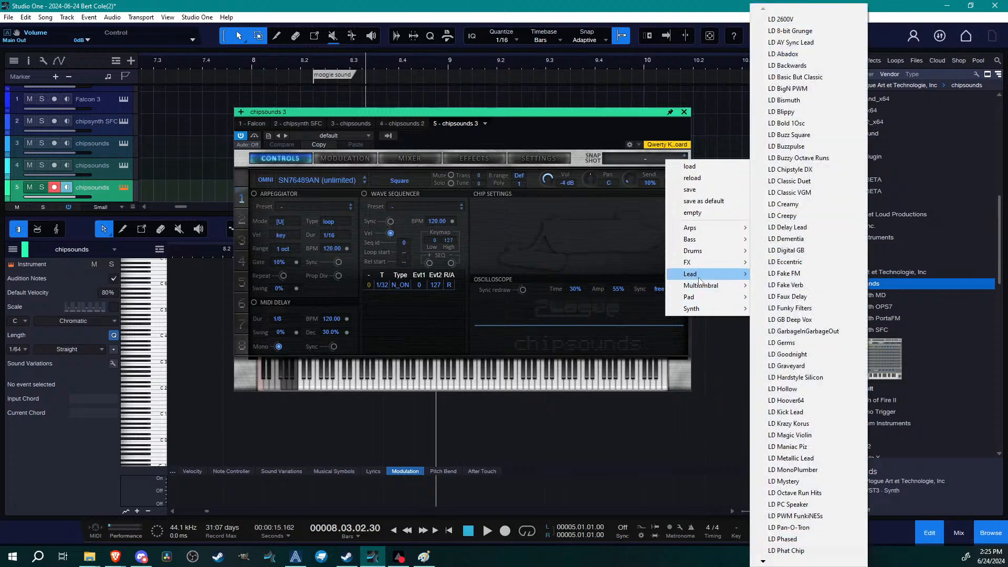
click(815, 321)
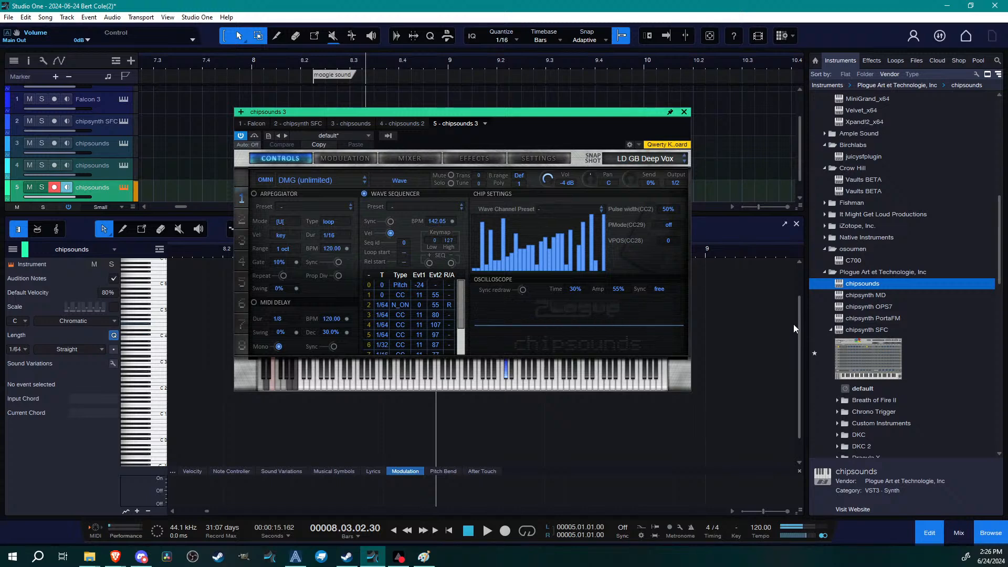
Record a take with the LD GB Deep Vox sound on the third chipsounds track from bar 8 to about bar 14
key(KP_Multiply)
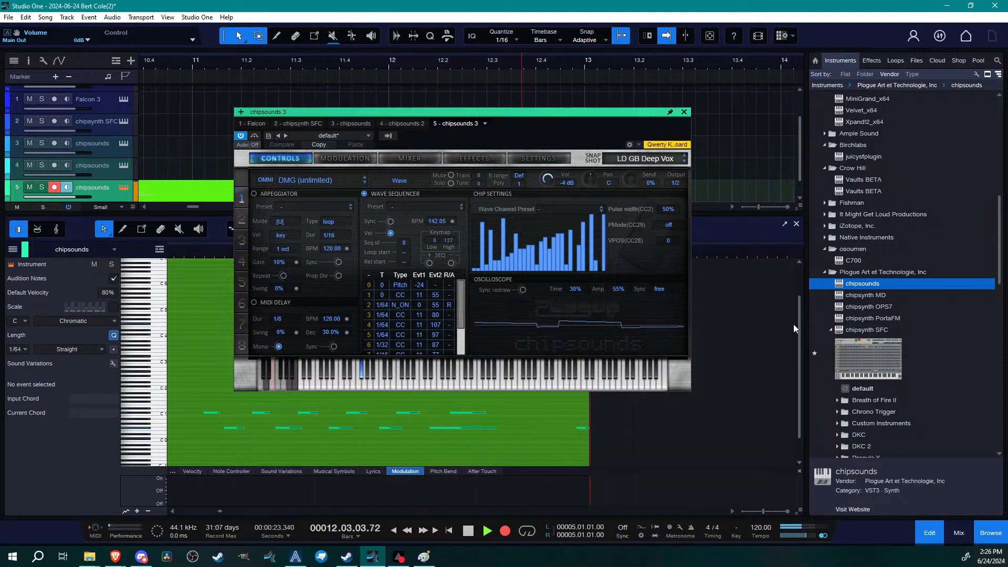
key(space)
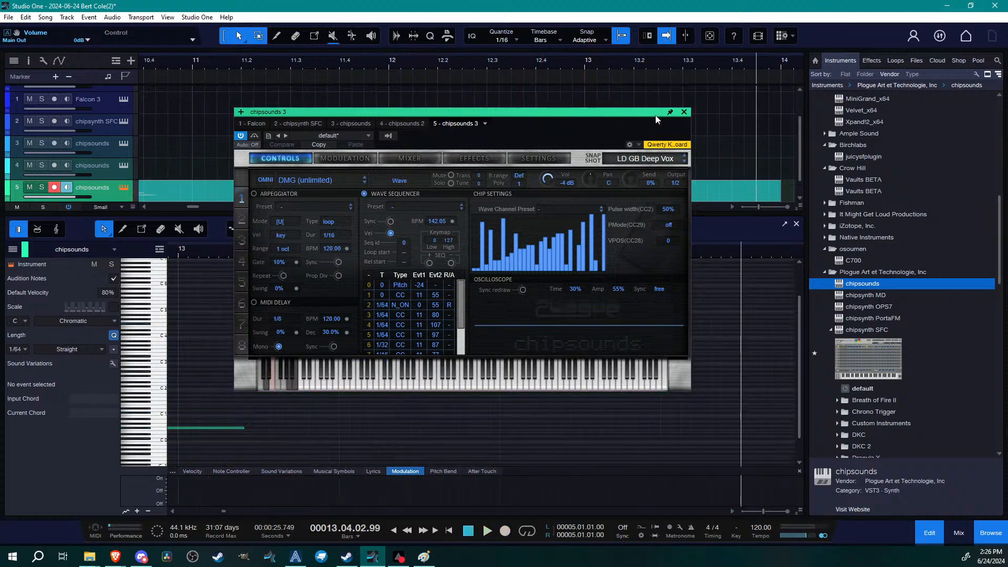
click(684, 112)
Play back the final long note of the new take from beat 12.3
drag(283, 60, 366, 59)
click(452, 68)
key(space)
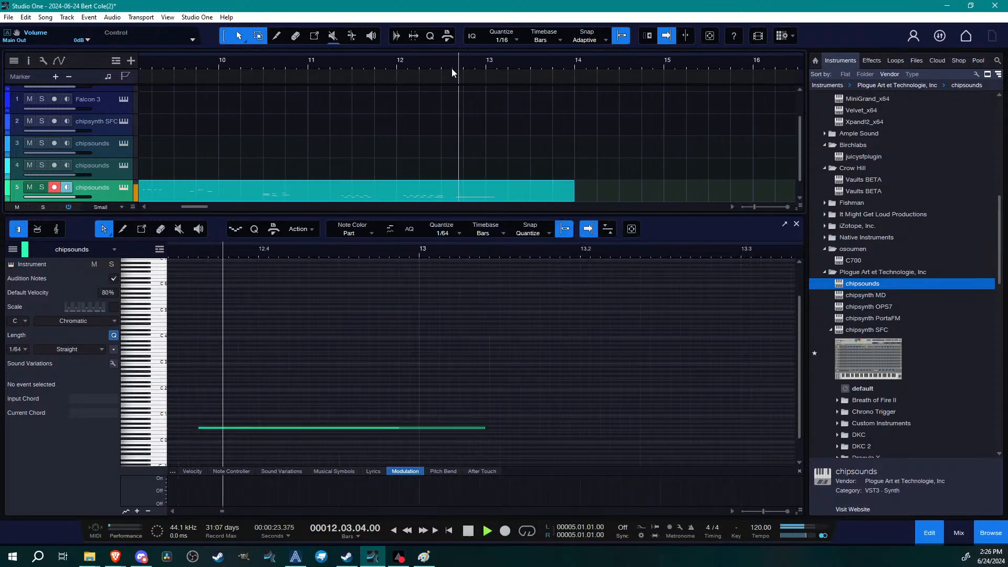
key(space)
Add a Plogue chipsynth OPS7 instrument track below the chipsounds tracks and place the playhead at beat 14.2
click(357, 88)
drag(356, 65, 278, 47)
scroll(327, 128, down, 2)
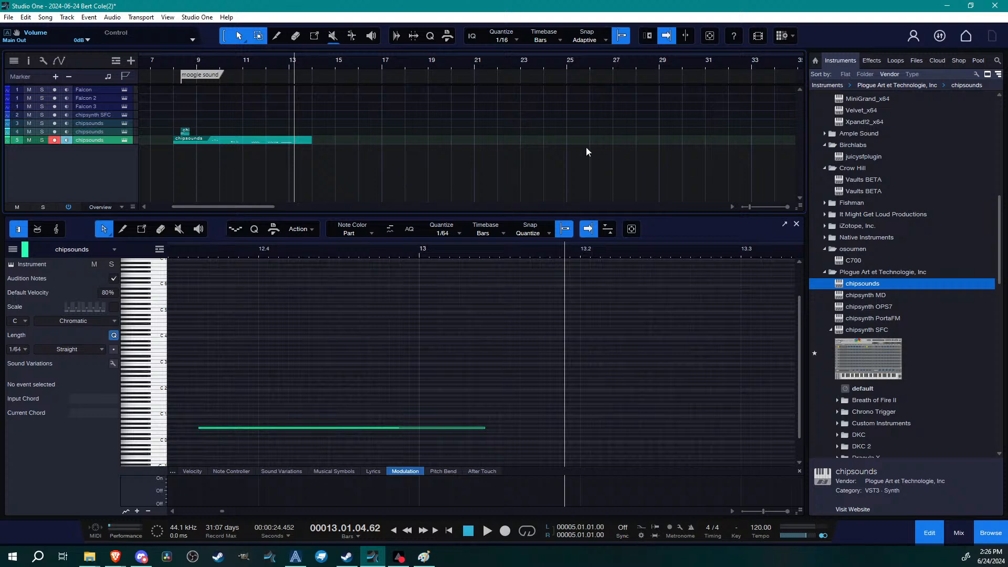
click(887, 308)
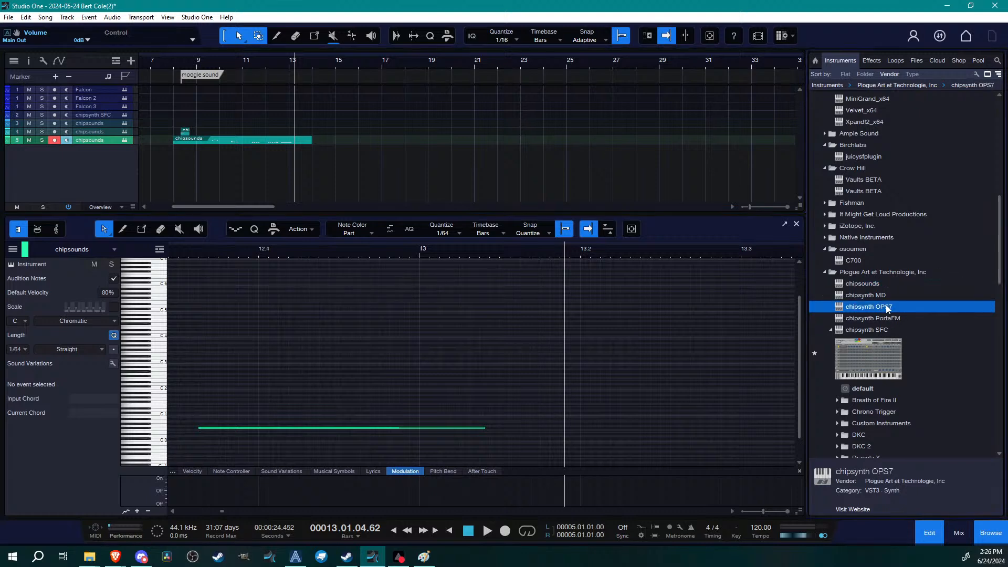
drag(883, 308, 425, 159)
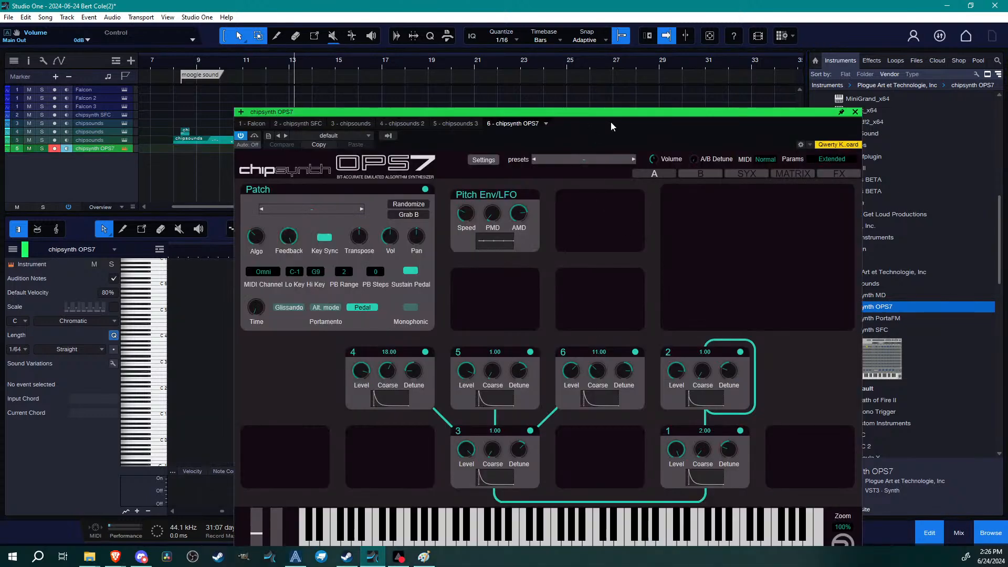
drag(603, 122, 557, 94)
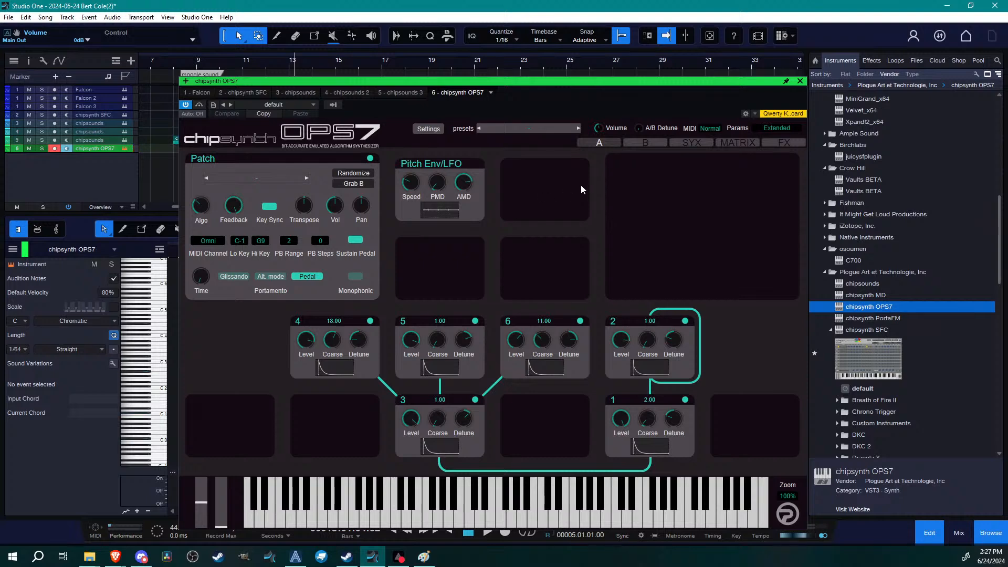
click(800, 81)
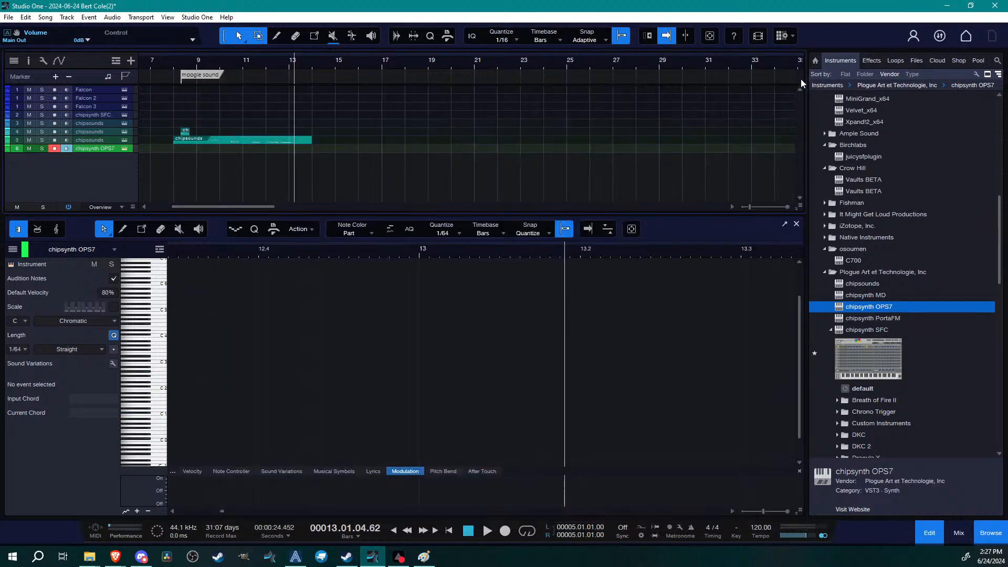
click(317, 65)
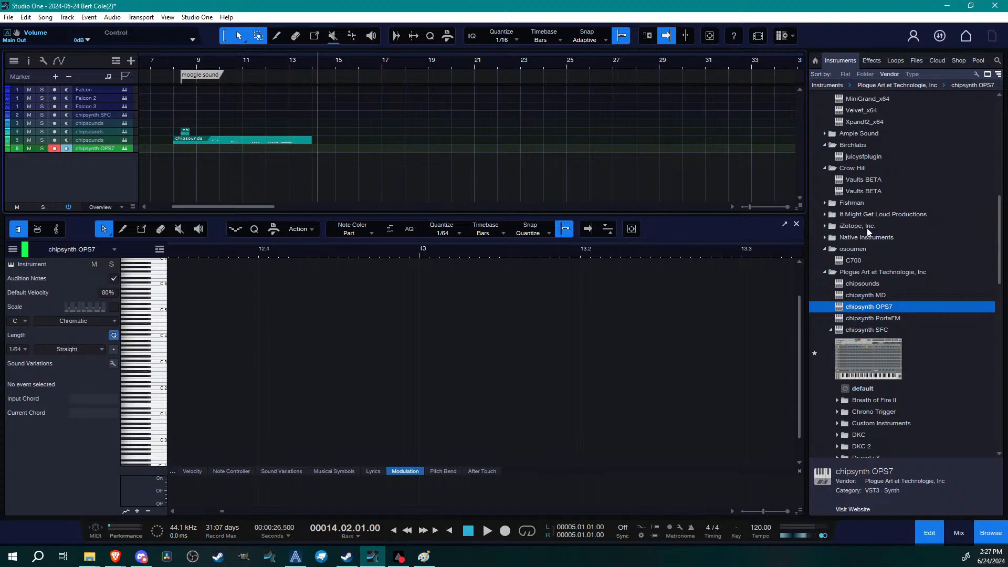
Enlarge the arrangement area and add a PAPU instrument track below the chipsynth OPS7 track
scroll(881, 338, down, 4)
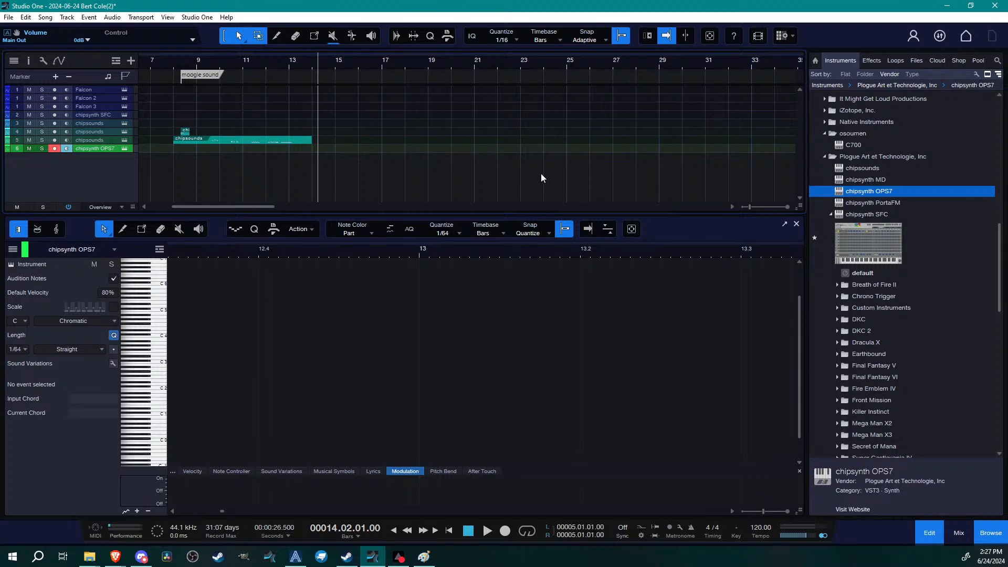
scroll(311, 62, down, 3)
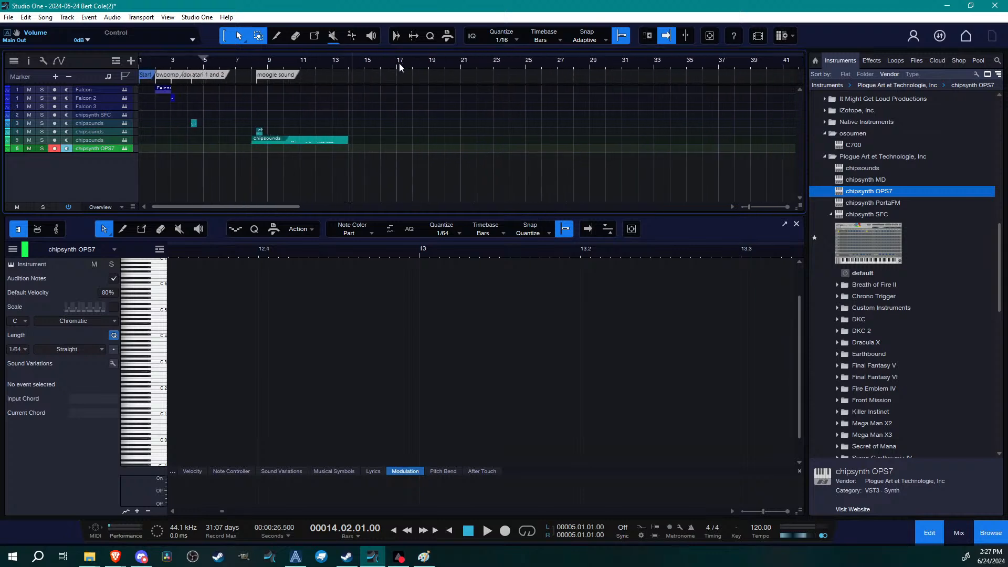
scroll(389, 172, up, 2)
scroll(388, 171, down, 3)
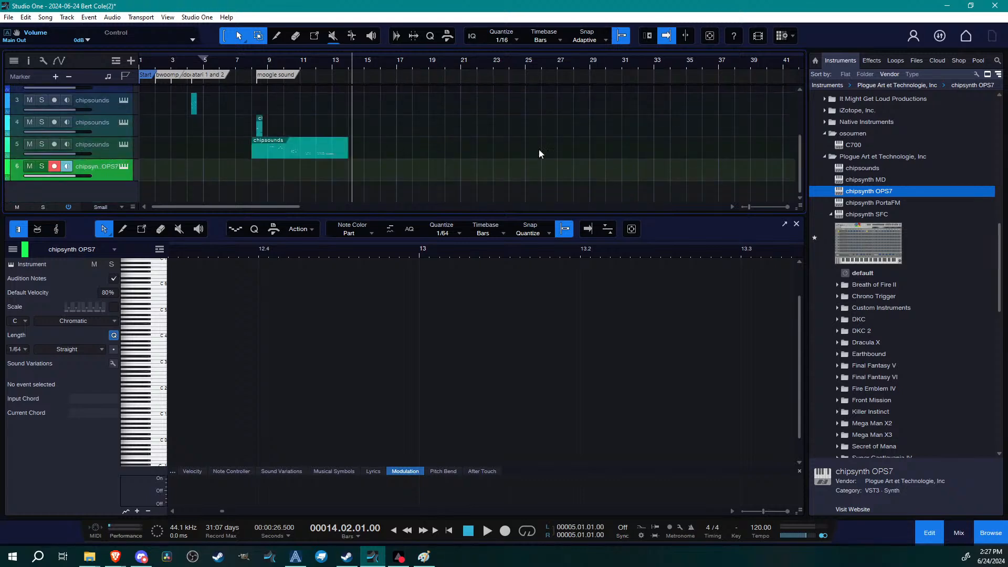
drag(657, 215, 676, 324)
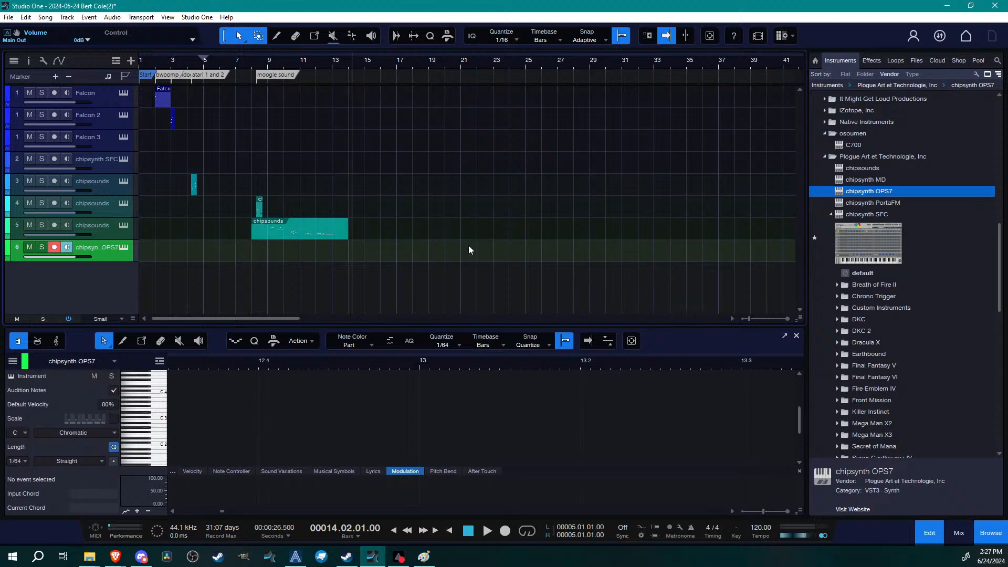
scroll(904, 315, down, 1)
click(892, 322)
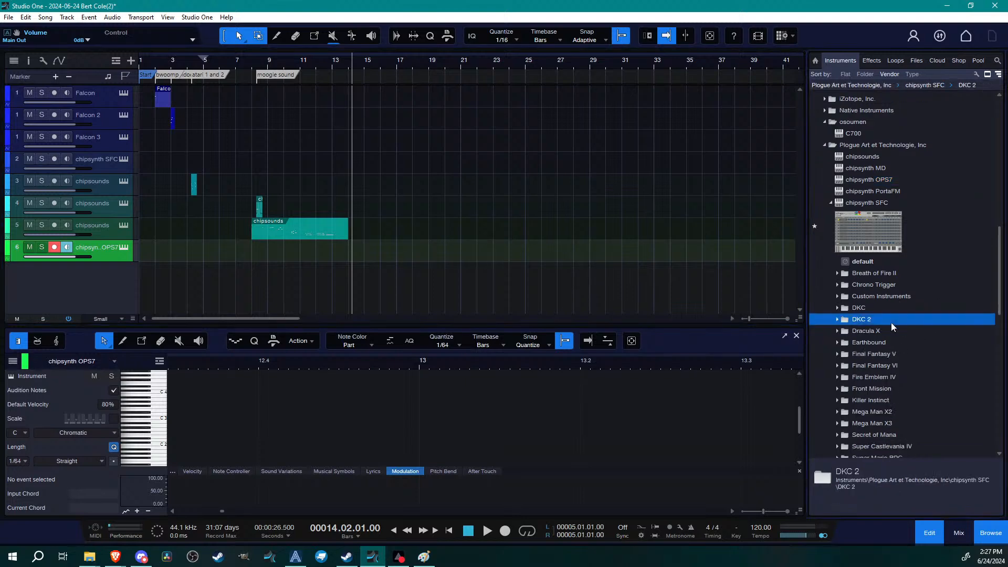
scroll(909, 287, up, 4)
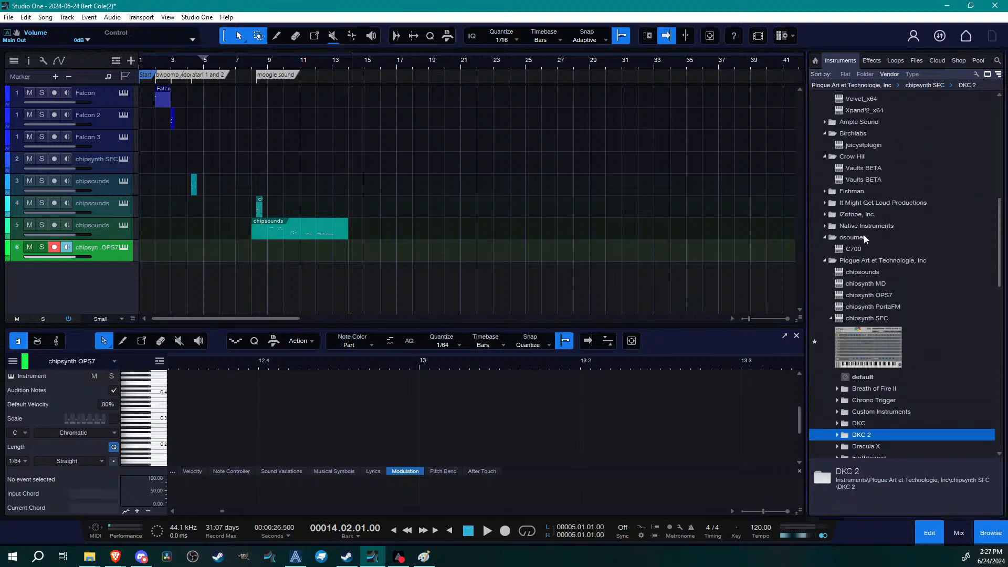
scroll(931, 333, up, 4)
scroll(931, 338, up, 2)
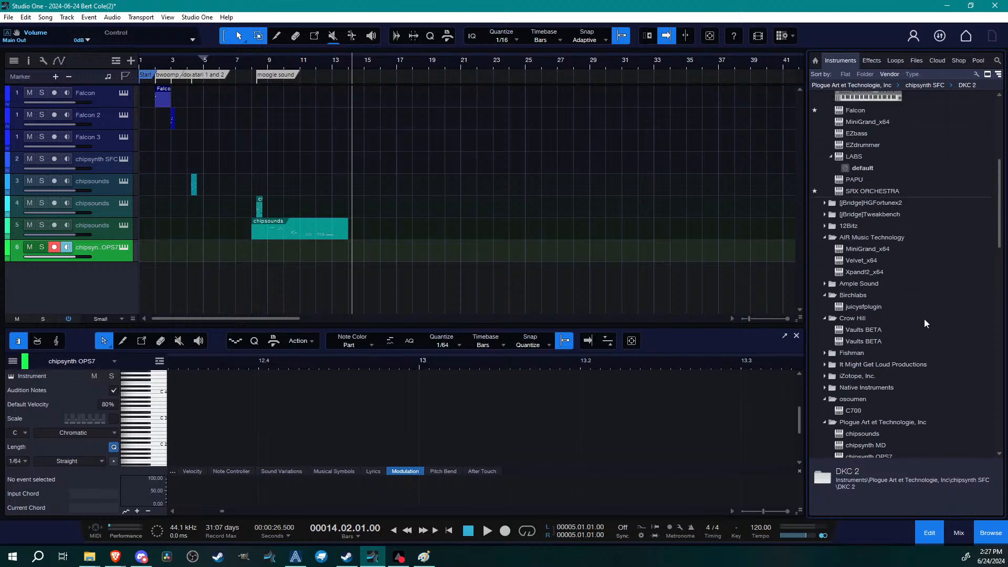
drag(855, 179, 520, 277)
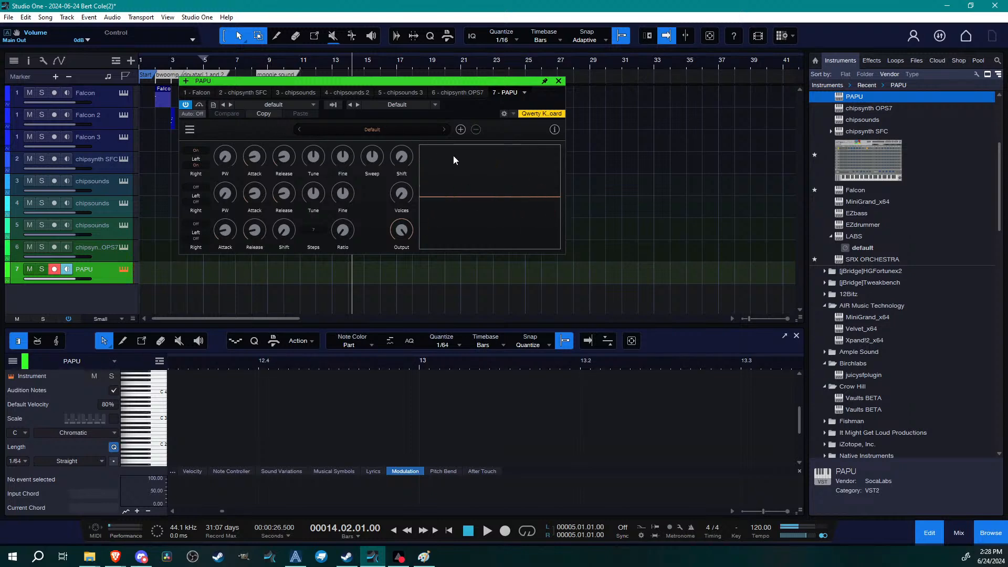
Set PAPU's first pulse attack to 1.0 s, then enable the second pulse in both channels and raise its pulse width
drag(231, 159, 225, 128)
drag(229, 91, 223, 233)
drag(262, 145, 279, 120)
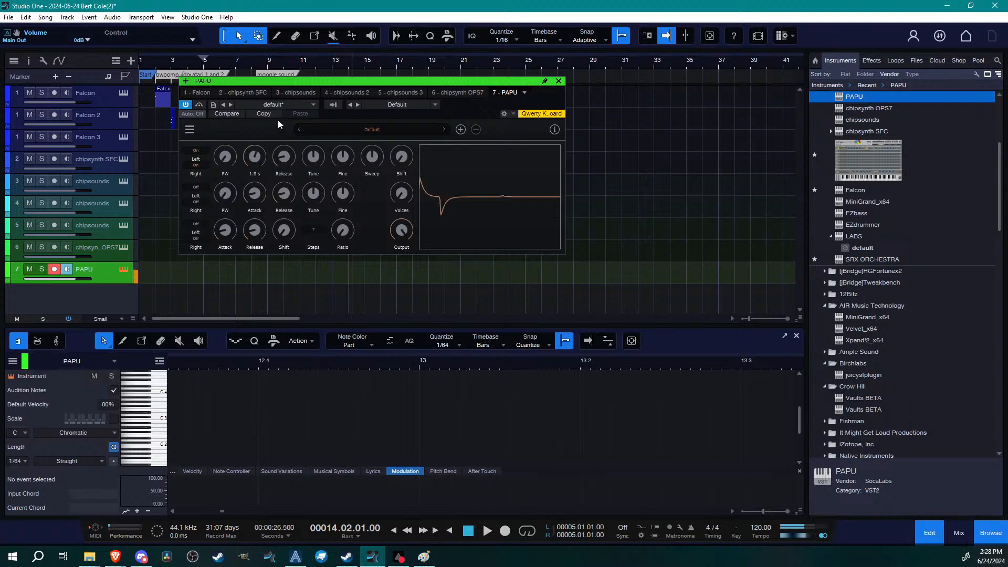
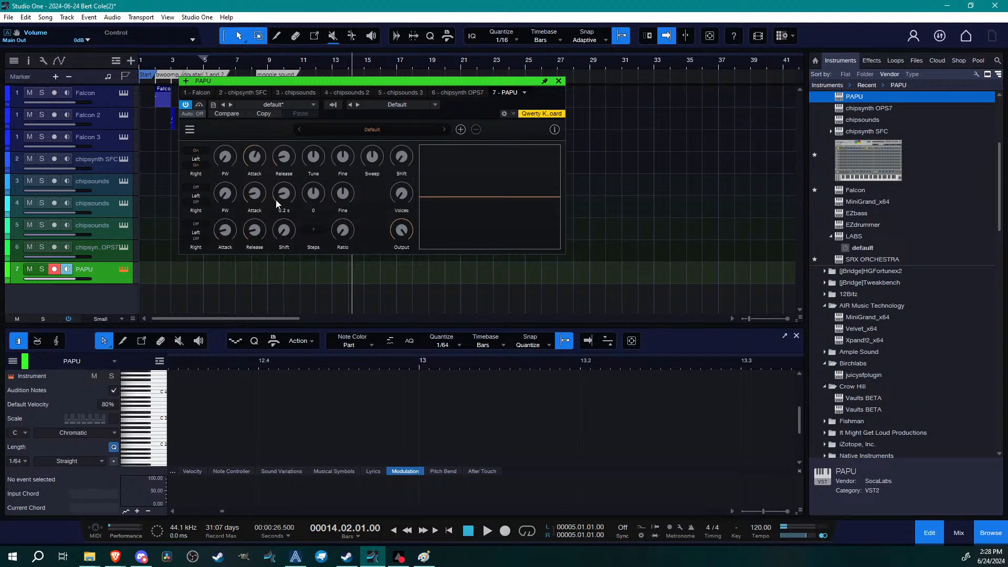
click(196, 194)
drag(231, 195, 250, 106)
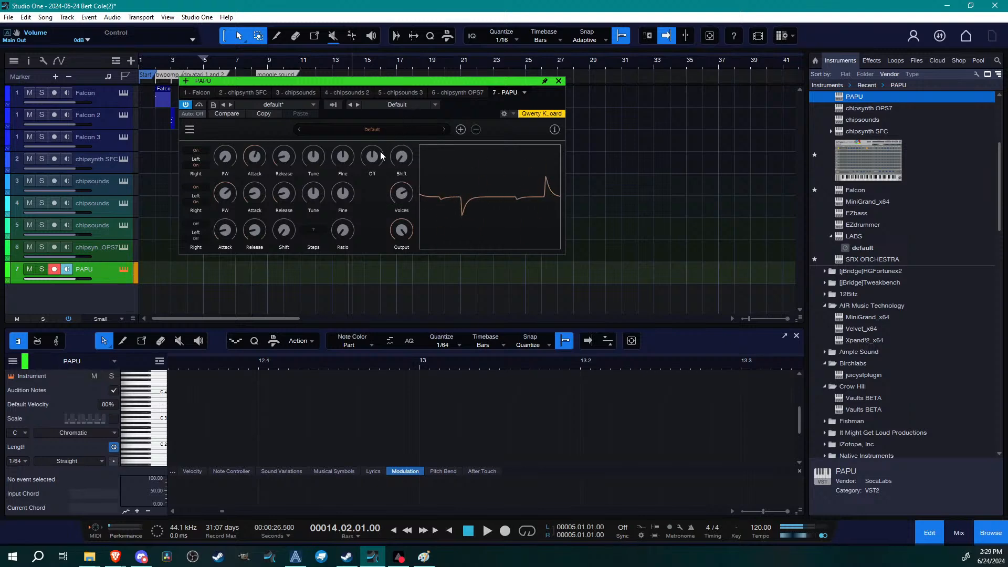
Adjust the first pulse's tune and fine tune, lengthen its attack and reduce its release to minimum while auditioning notes
drag(339, 162, 346, 109)
drag(313, 163, 317, 116)
drag(312, 159, 312, 171)
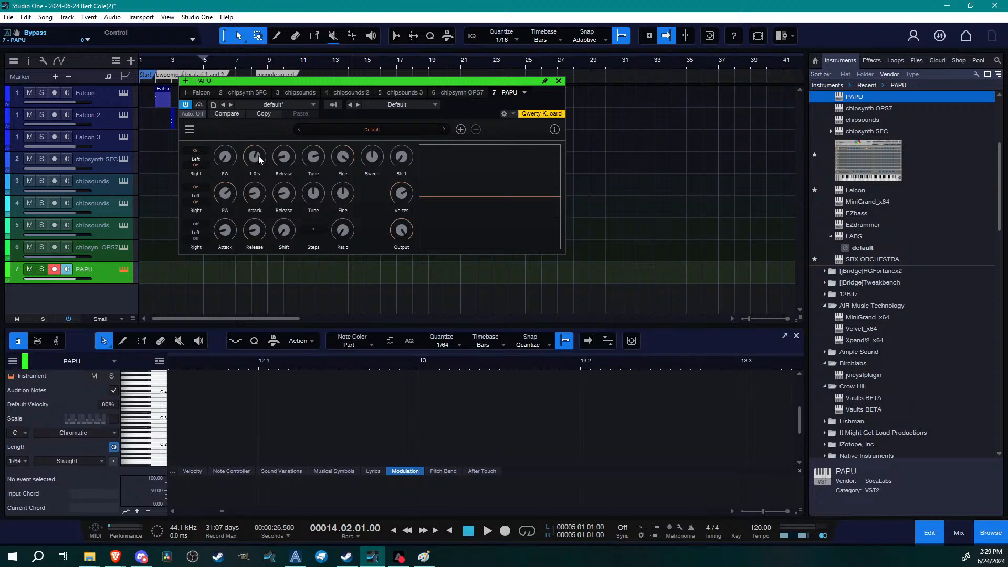
key(a)
drag(256, 160, 285, 132)
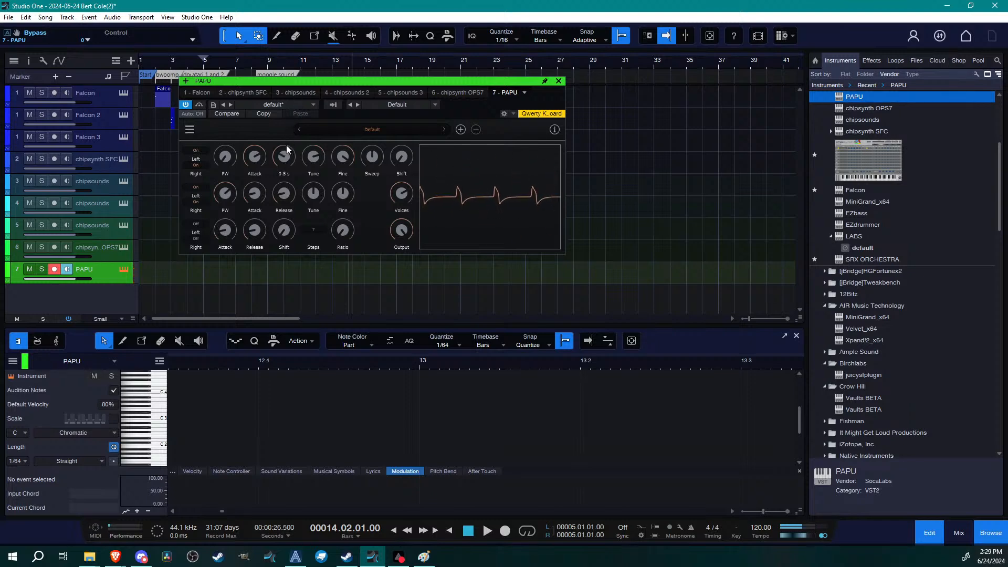
drag(313, 168, 309, 197)
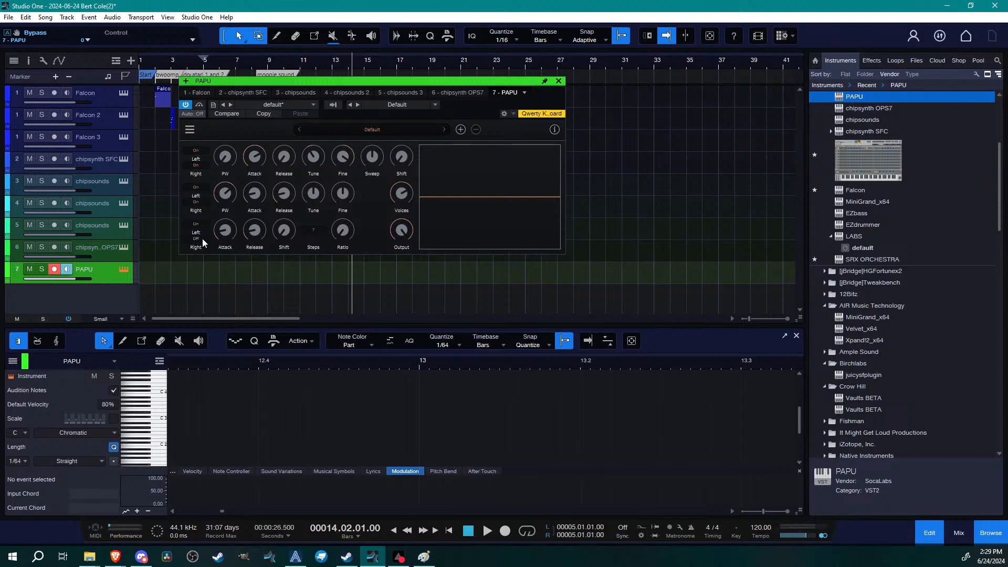
Switch off both pulse oscillators in both channels, set the noise attack to 0.0 s and audition the noise alone
key(a)
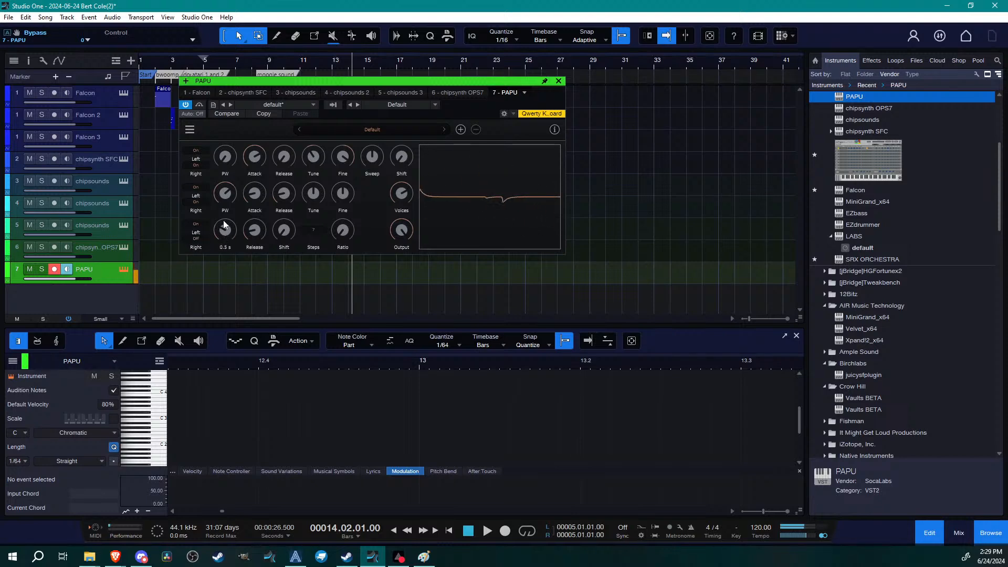
click(195, 201)
click(196, 188)
click(195, 166)
click(199, 155)
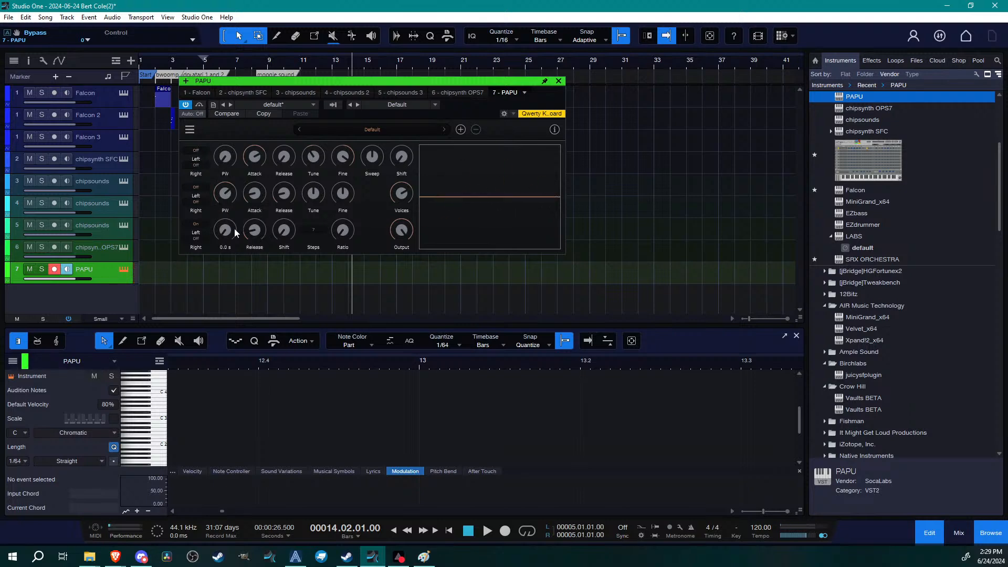
key(a)
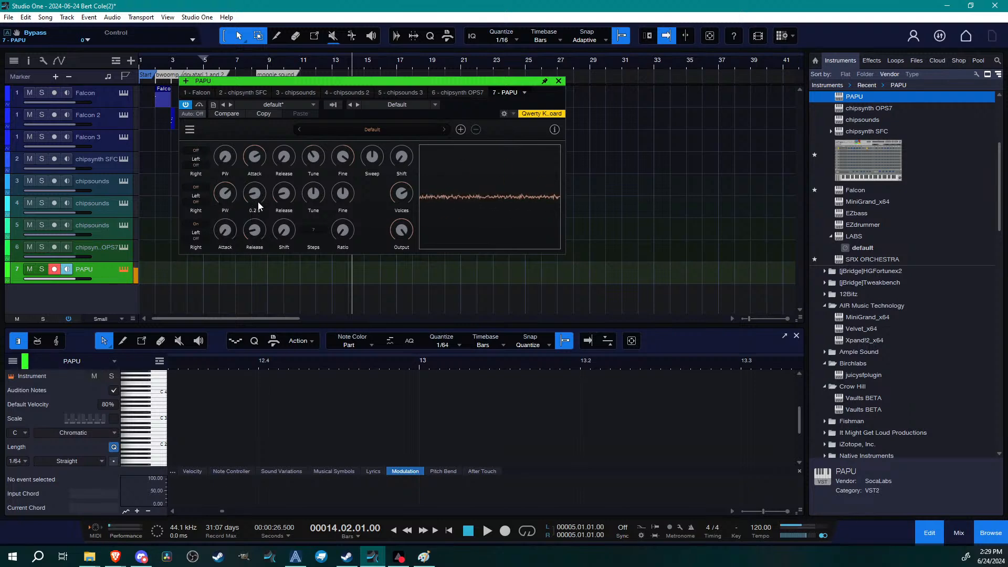
Raise the noise ratio and audition repeated notes while adjusting the noise shift and release
drag(342, 149, 340, 164)
drag(283, 225, 255, 248)
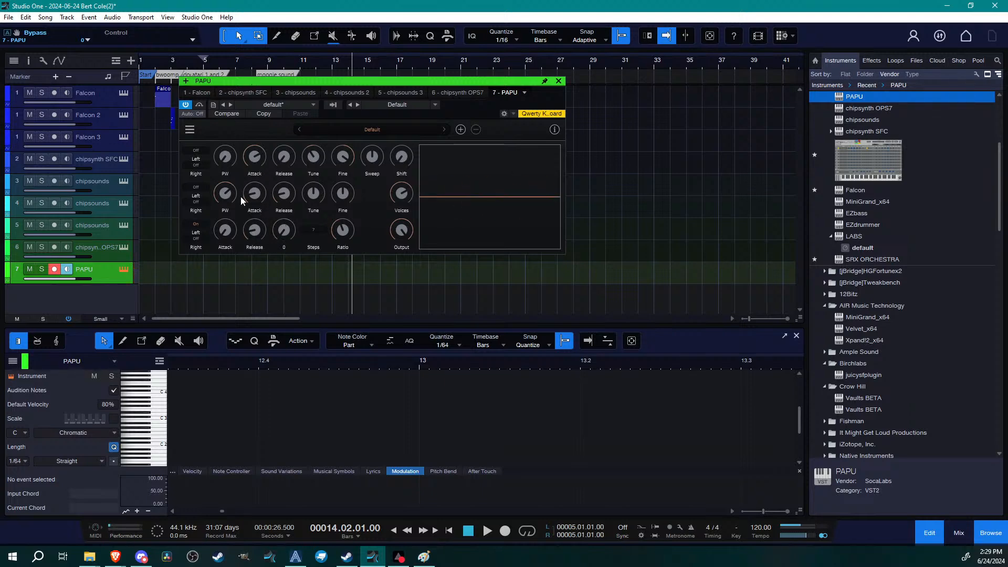
key(a)
key(a)
drag(255, 227, 292, 112)
key(a)
Record a PAPU take of noise notes with shift sweeps from bar 15 to about bar 19, and close the instrument window
drag(470, 87, 620, 321)
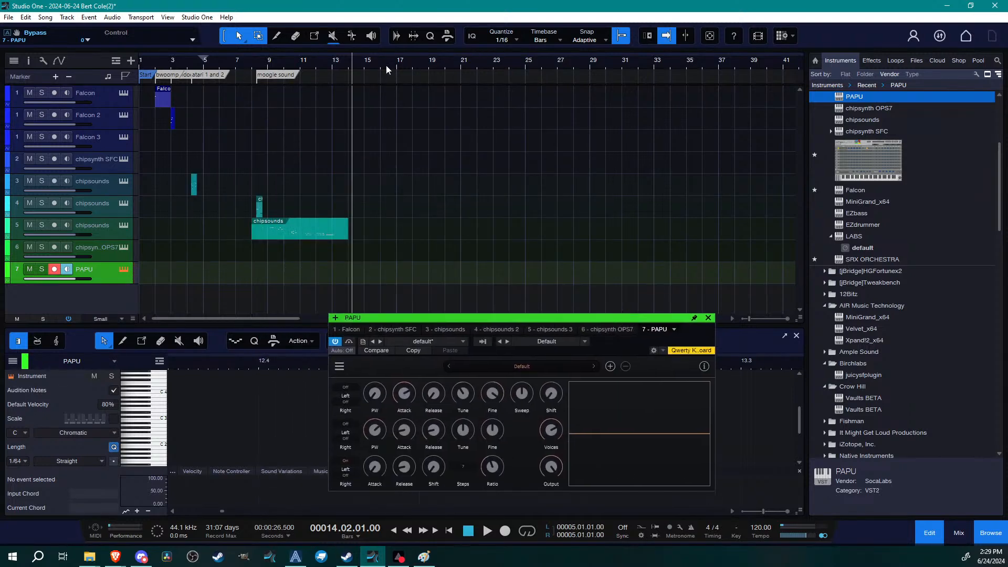
key(KP_Multiply)
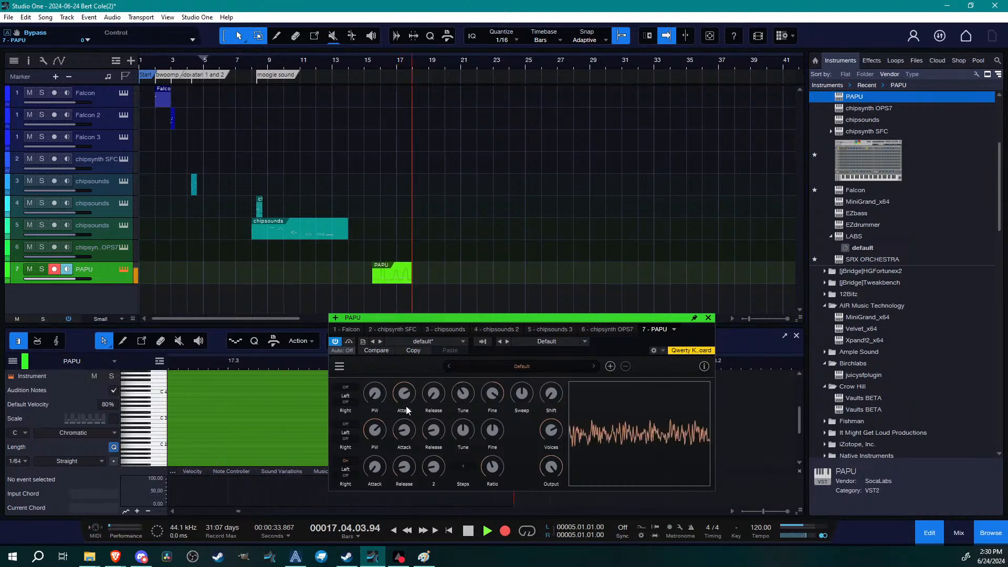
click(708, 318)
key(space)
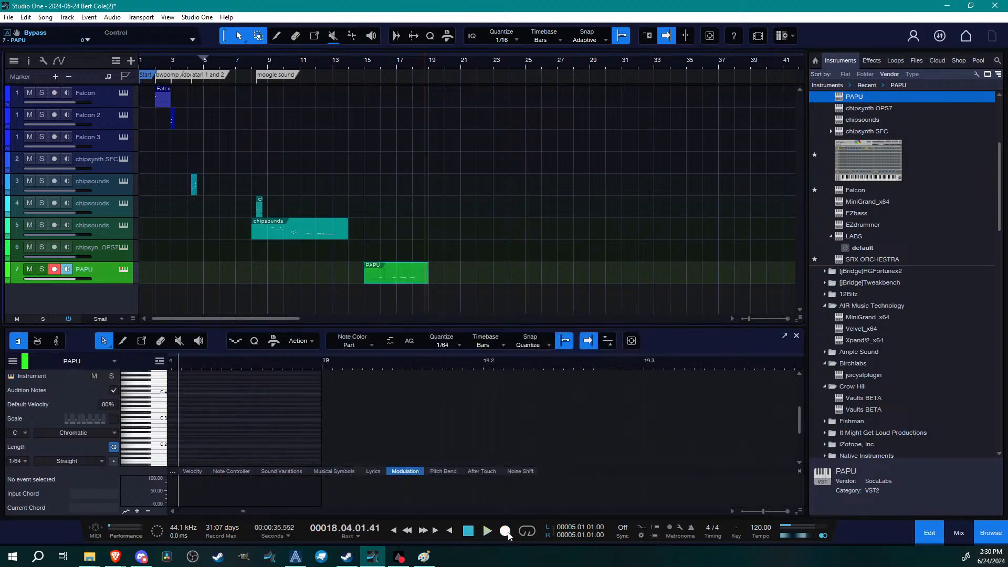
Display the Noise Shift automation lane of the PAPU take in an enlarged note editor showing all recorded notes
click(521, 472)
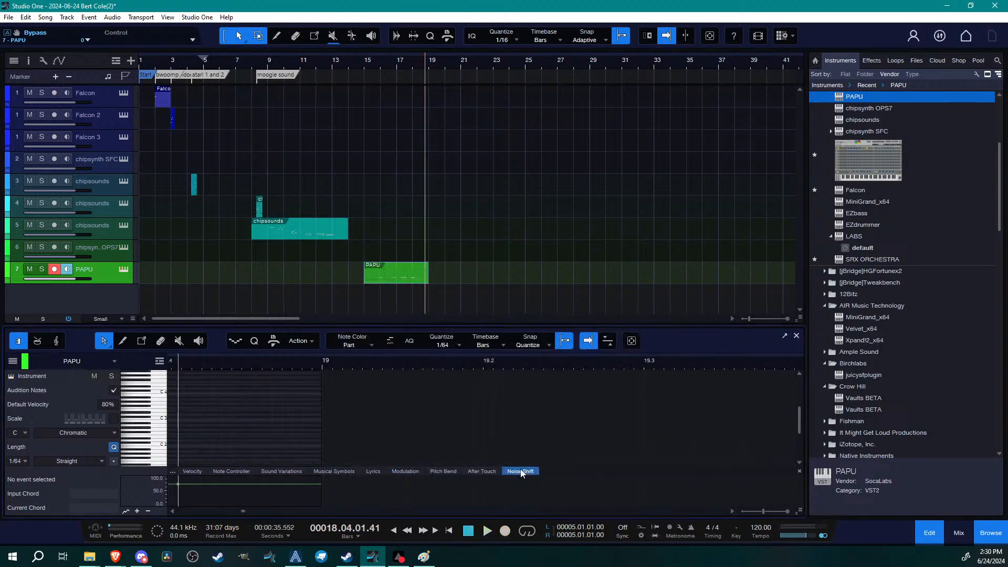
click(406, 274)
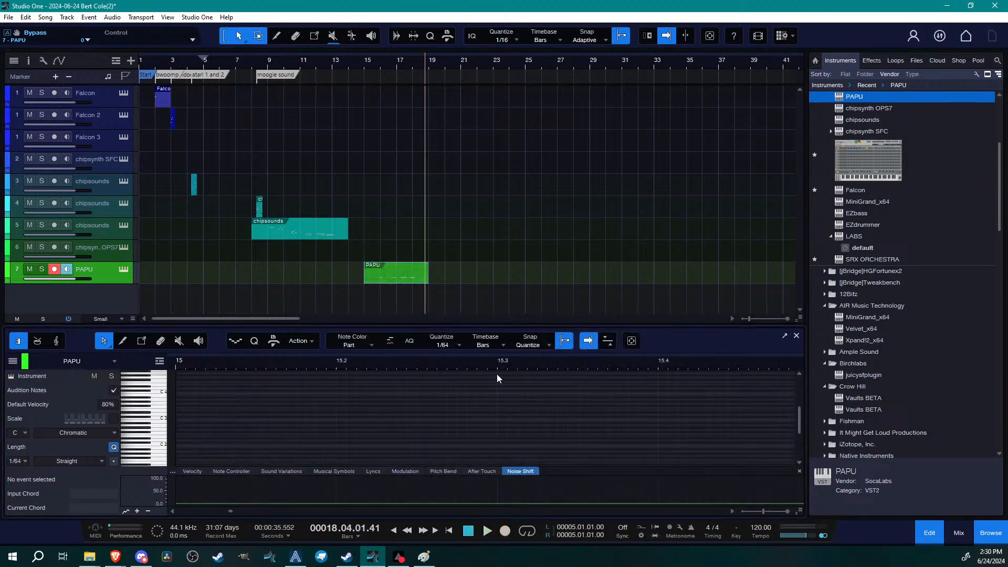
drag(659, 327, 662, 191)
drag(508, 226, 294, 262)
drag(348, 215, 283, 221)
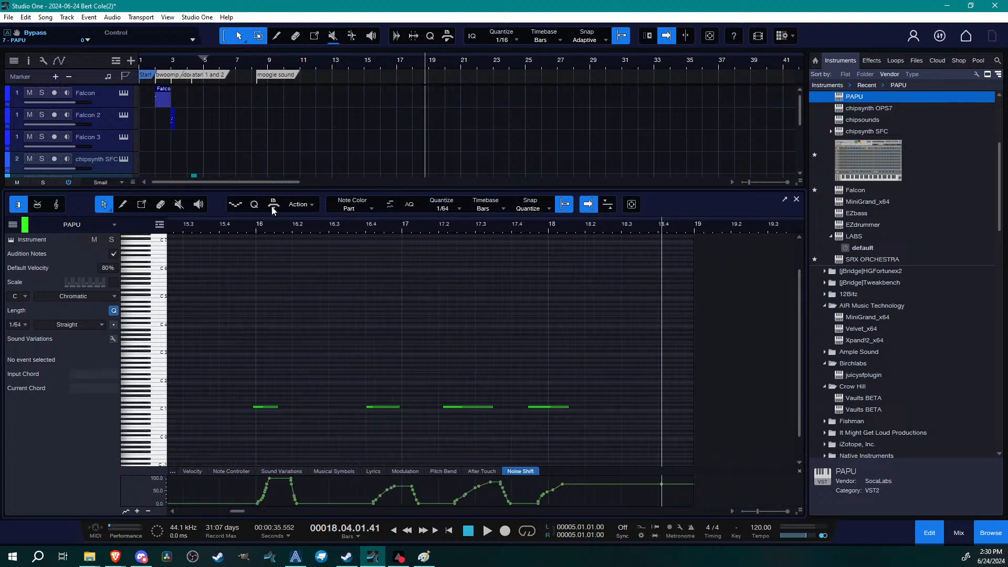
Select the first note of the PAPU take and quantize its start to bar 16
drag(271, 232, 323, 250)
drag(247, 374, 365, 440)
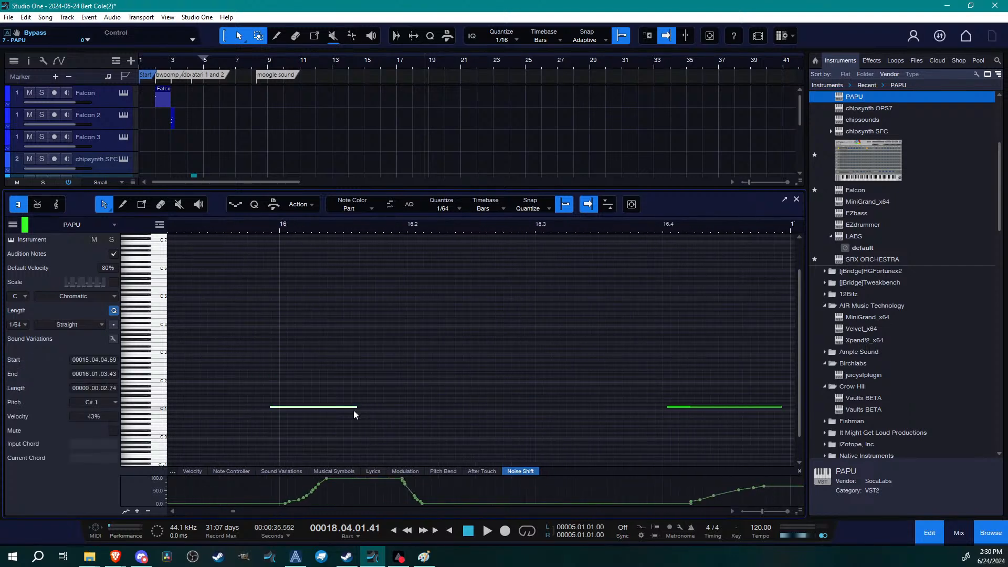
drag(330, 408, 352, 426)
key(q)
Play back the first note and delete the recorded Noise Shift points around it
drag(474, 499, 232, 508)
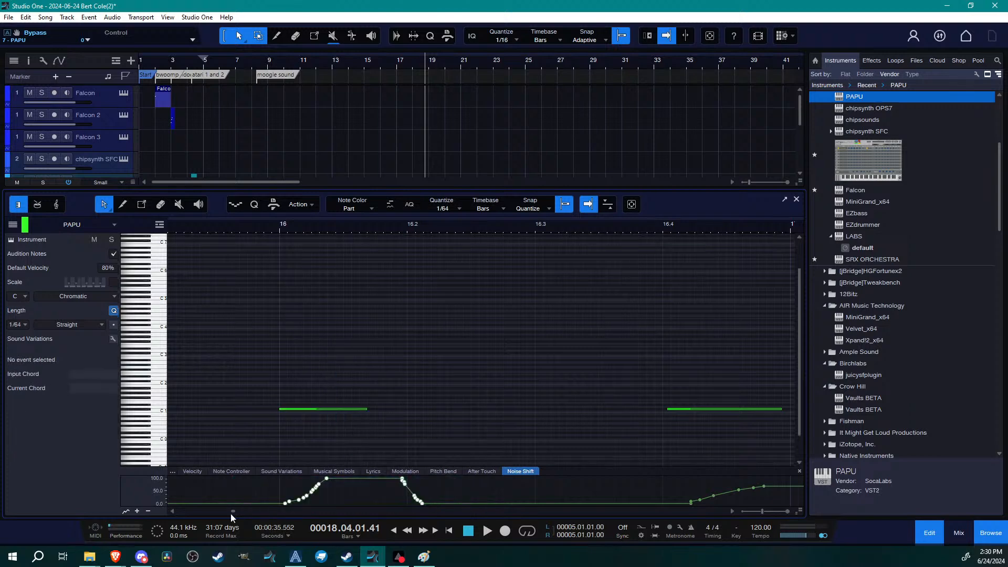
click(269, 224)
key(space)
key(space)
drag(465, 493, 264, 496)
key(Delete)
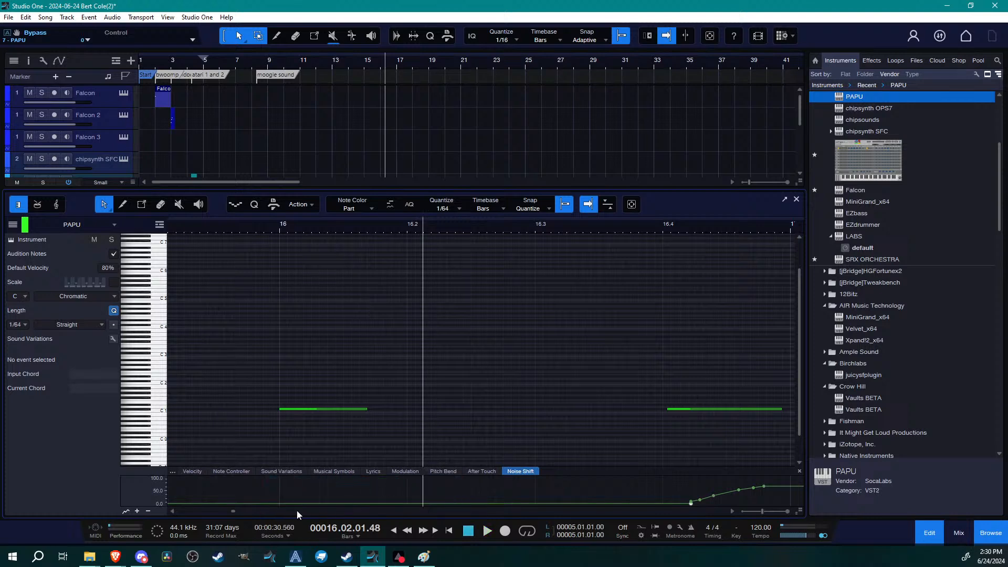
Draw a curved Noise Shift rise from 0 at bar 16 to 100 at the first note's end, and enlarge the automation lane
click(280, 503)
mouse_move(331, 503)
mouse_down()
mouse_move(370, 476)
mouse_move(330, 502)
mouse_up()
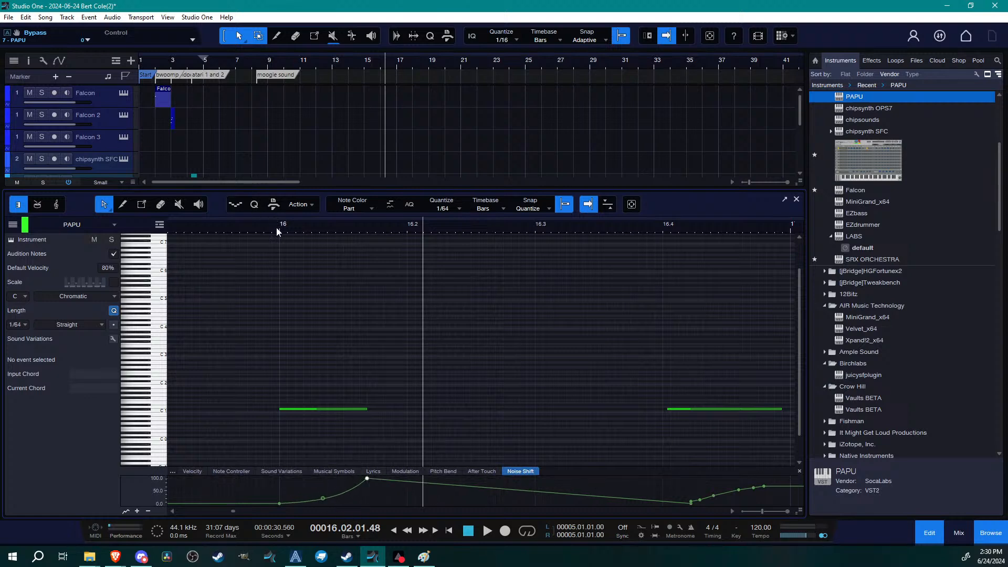
drag(569, 466, 576, 414)
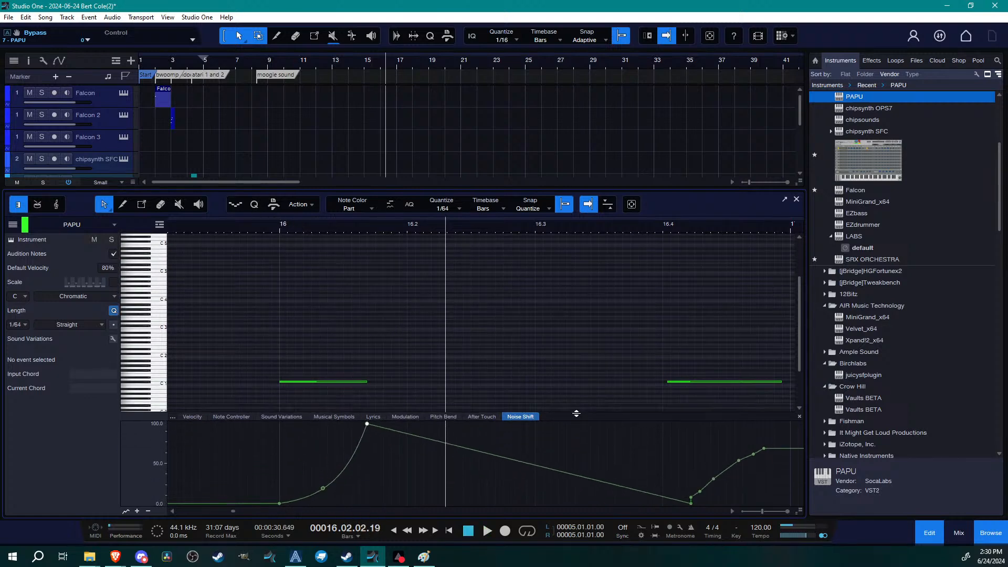
Move the Noise Shift peak earlier within the first note, down to about 85, and play it back from bar 16
scroll(393, 347, up, 5)
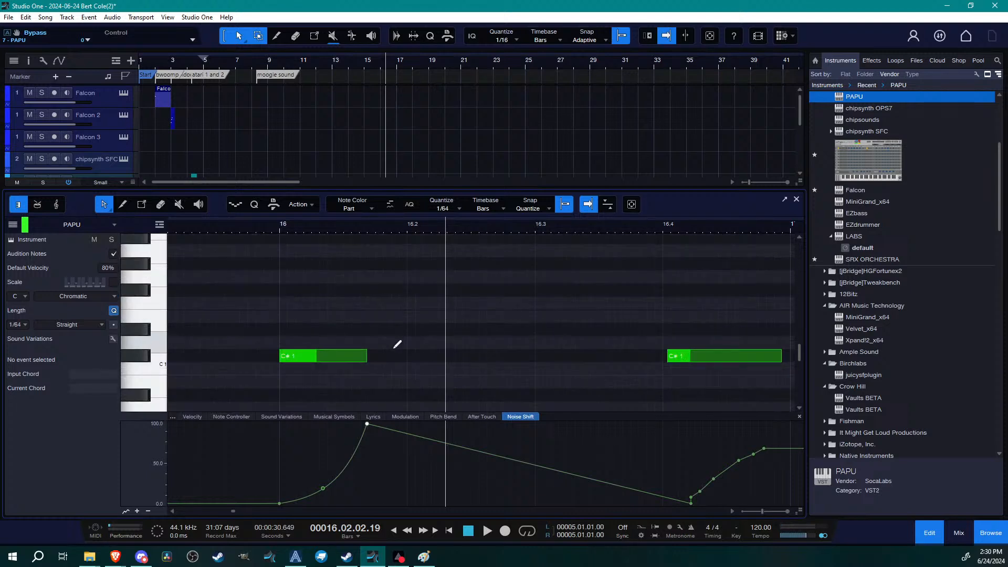
scroll(394, 352, down, 3)
drag(364, 429, 344, 435)
click(283, 227)
key(space)
key(space)
click(278, 228)
key(space)
key(space)
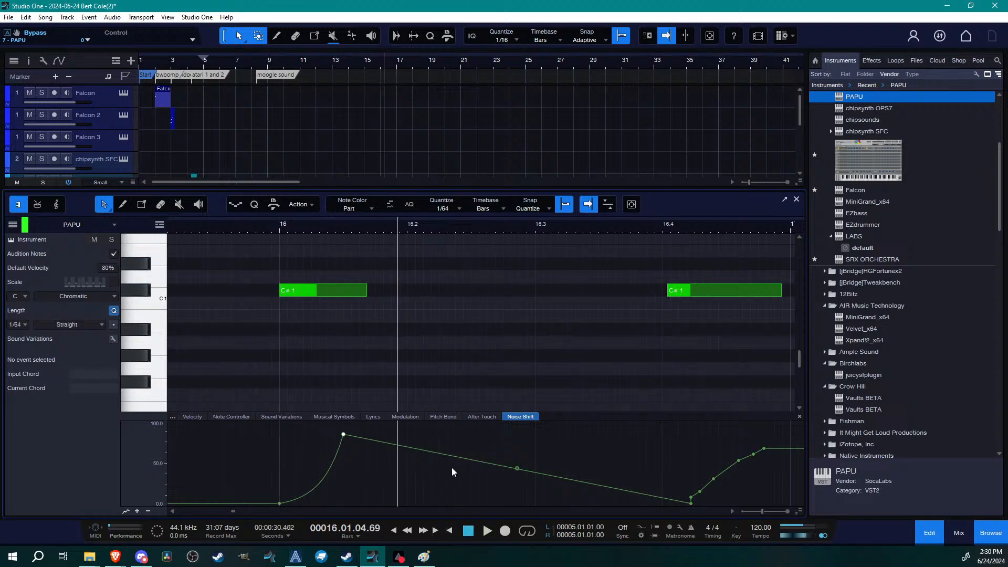
Bring Noise Shift down to 0 just before beat 16.2 and audition the falling slope from bar 16
drag(433, 457, 391, 503)
key(space)
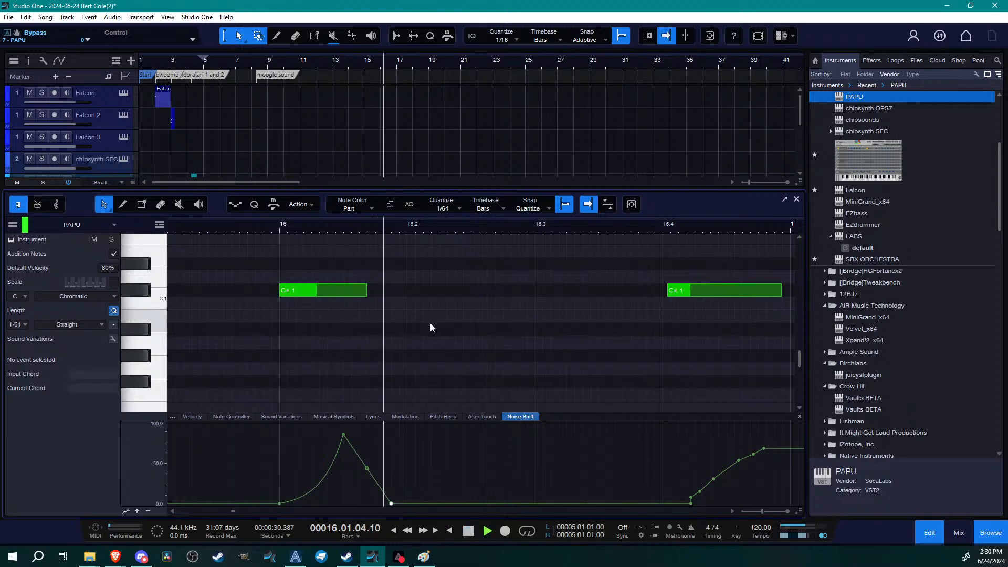
click(277, 226)
key(space)
drag(369, 475, 361, 486)
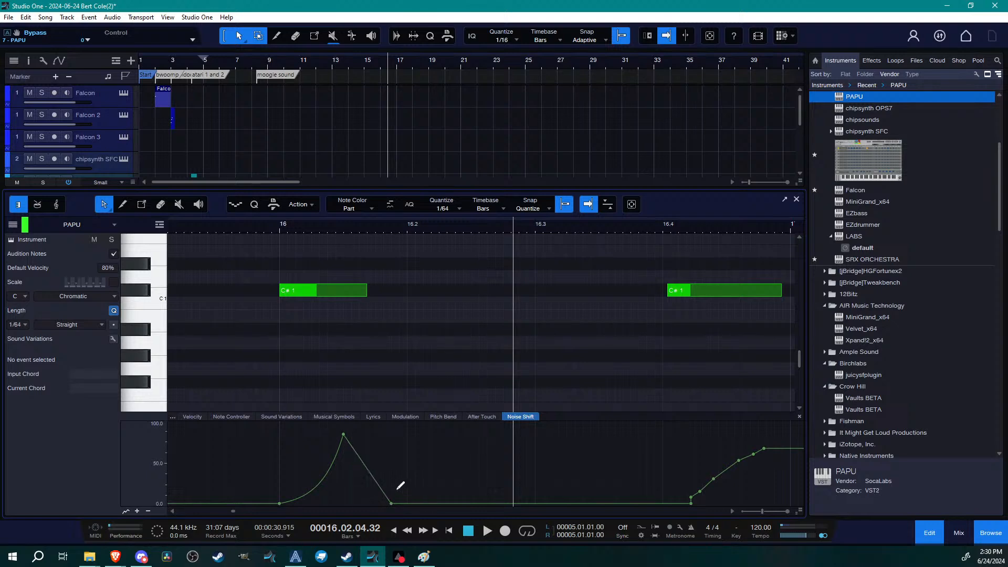
click(282, 226)
key(space)
Move the Noise Shift peak to 100 slightly earlier in the first note and play back the sweep from bar 16
drag(343, 430, 326, 423)
click(344, 230)
key(space)
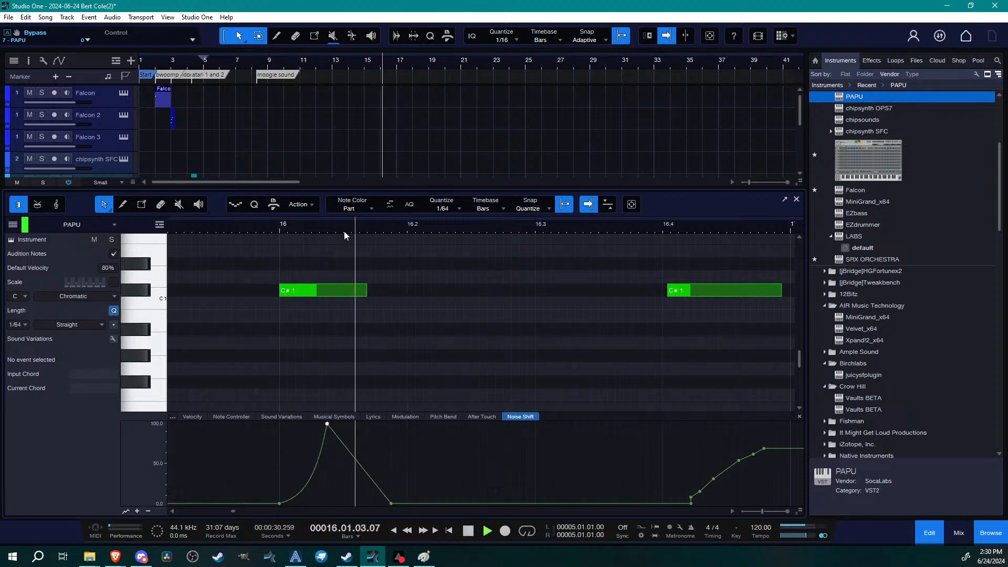
click(281, 226)
key(space)
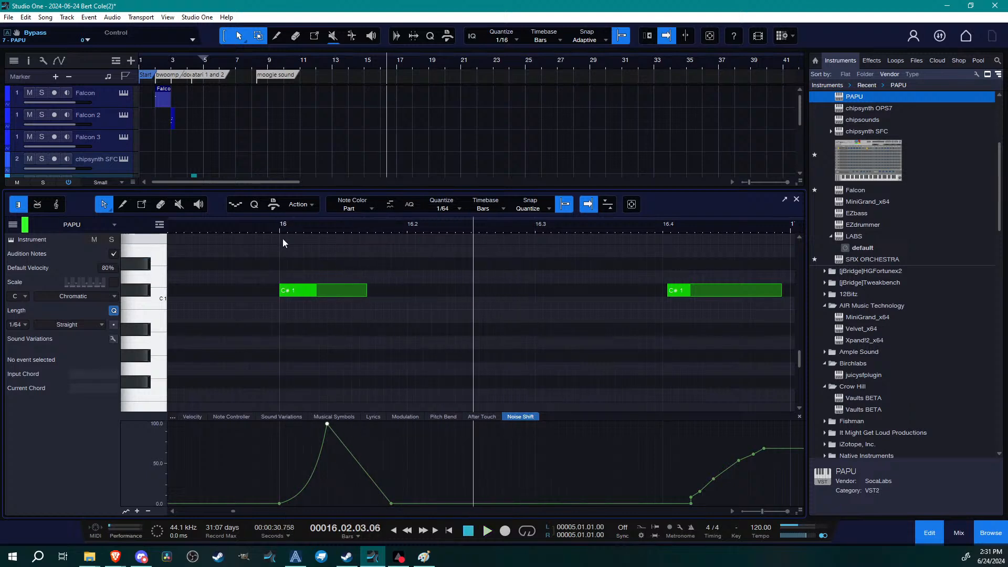
Play back the first sweep, and trim the start of the PAPU part to bar 16
click(251, 228)
key(space)
key(space)
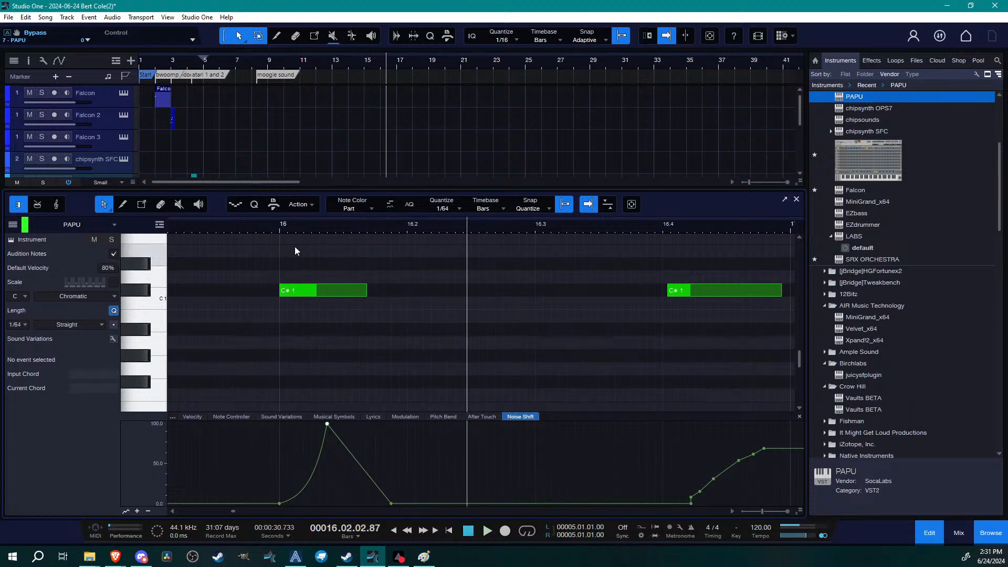
scroll(341, 121, down, 4)
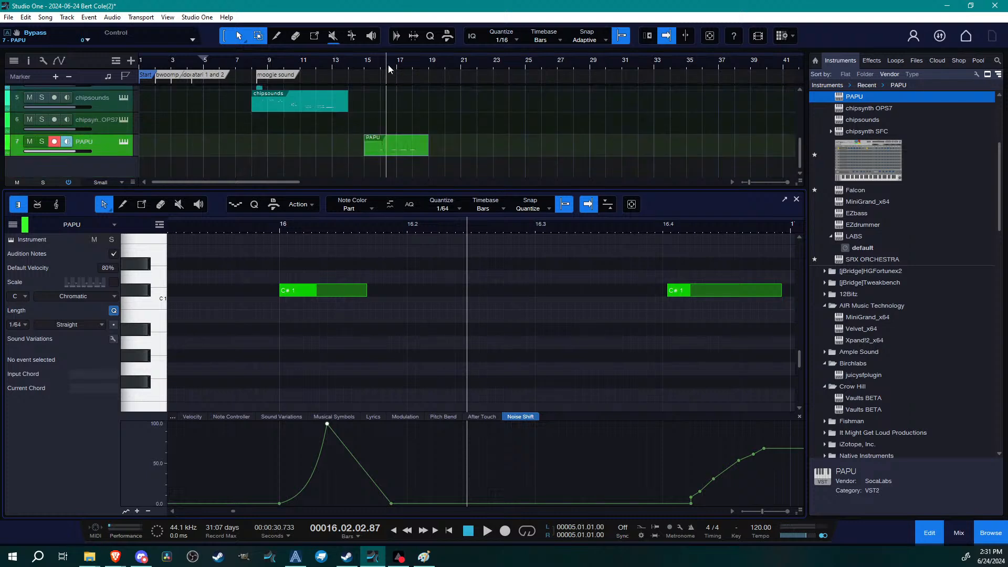
scroll(391, 67, up, 4)
key(e)
drag(209, 147, 370, 147)
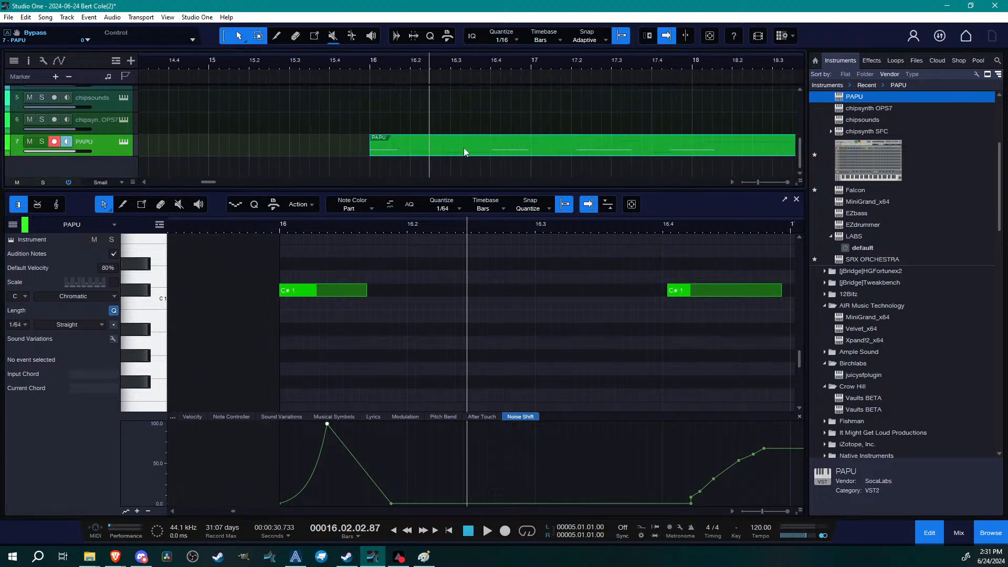
Split the PAPU part at beat 16.2 and move the remaining part to start at beat 16.4
key(shift+e)
click(410, 126)
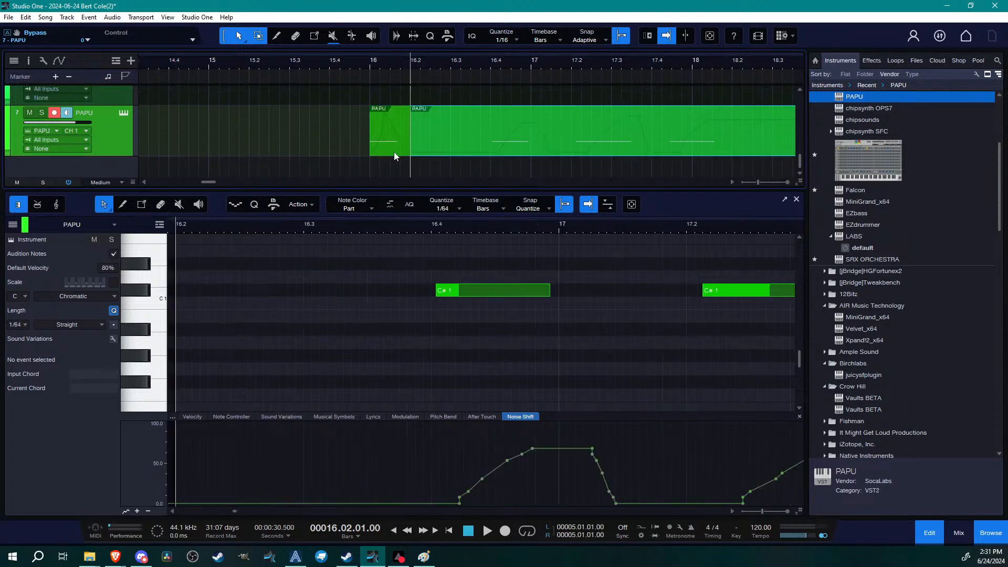
drag(416, 120, 505, 141)
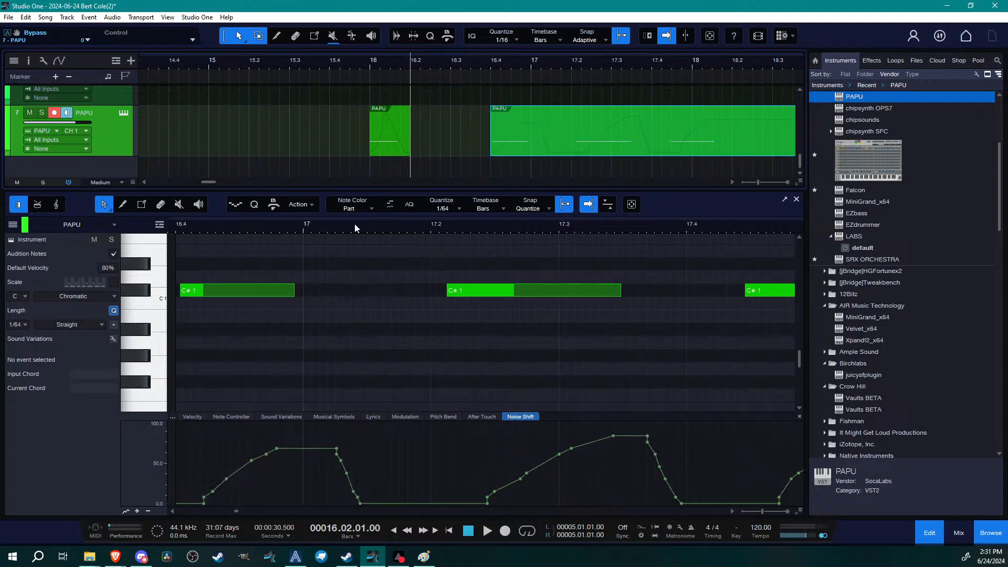
Quantize the first C#1 note of the moved part so it starts exactly on beat 16.4
drag(236, 231, 352, 231)
click(342, 291)
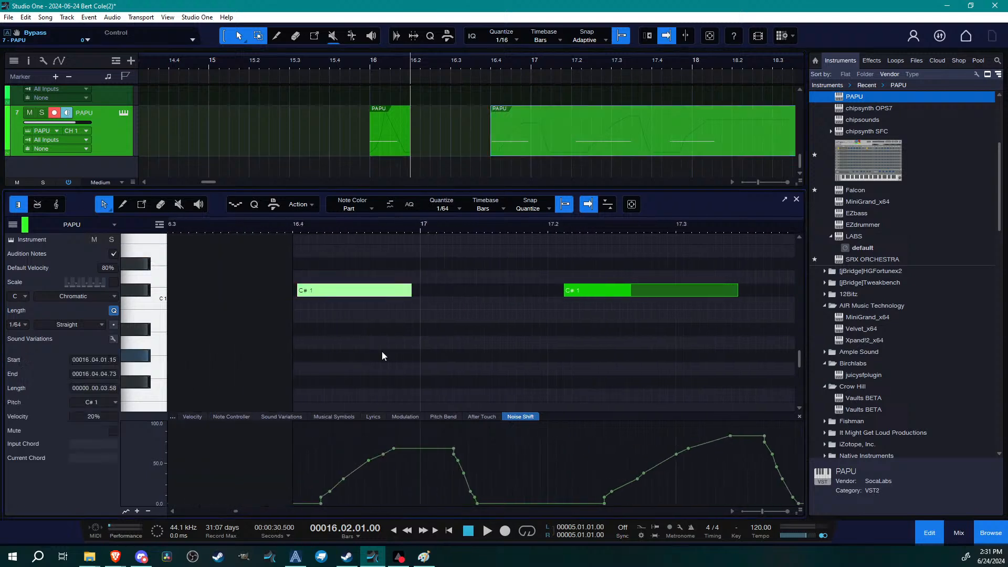
key(q)
key(alt+Left)
key(Down)
key(Up)
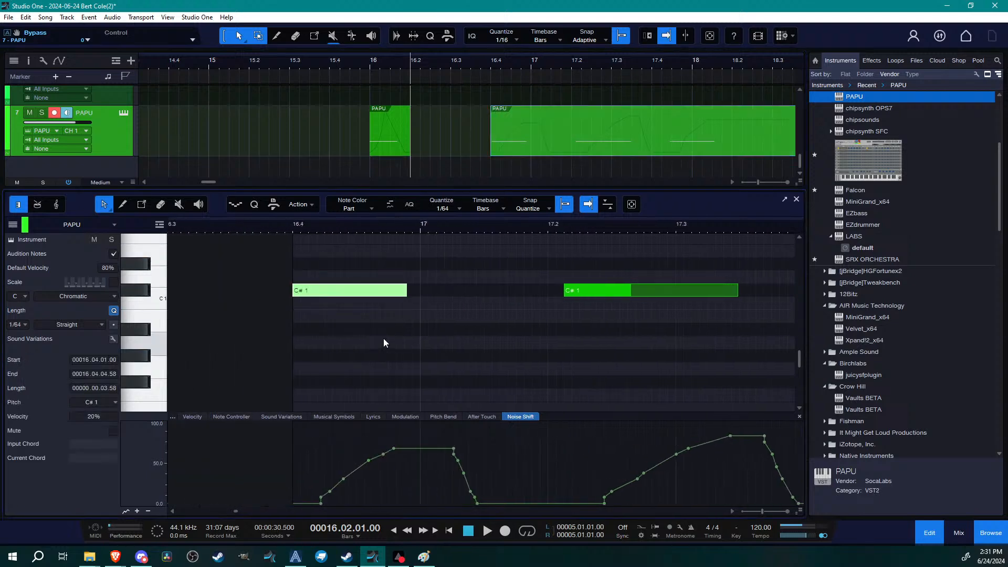
Replace the Noise Shift points under the note at 16.4 with a fall from 100 to 0 at bar 17, and audition it
click(440, 485)
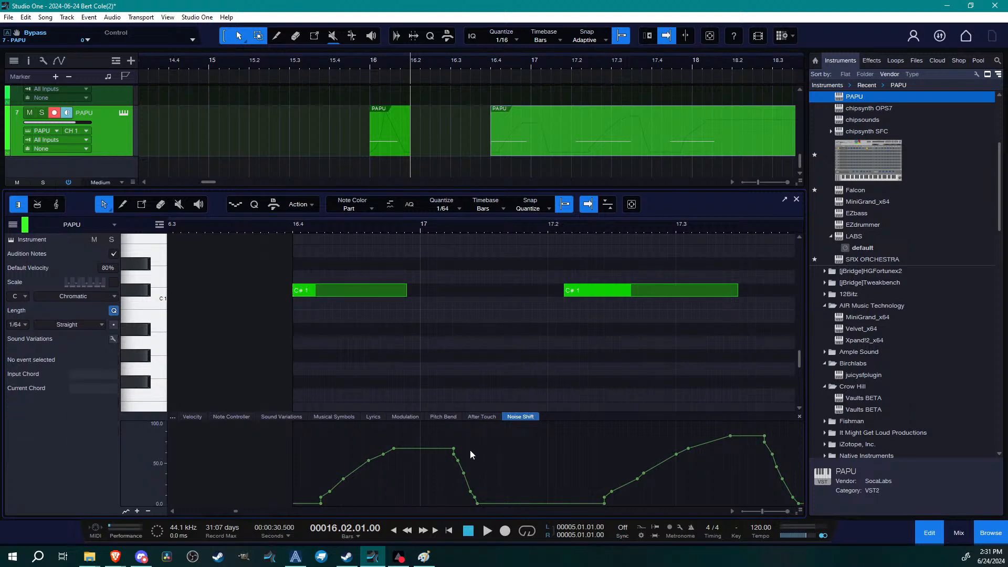
drag(499, 478, 294, 424)
key(Delete)
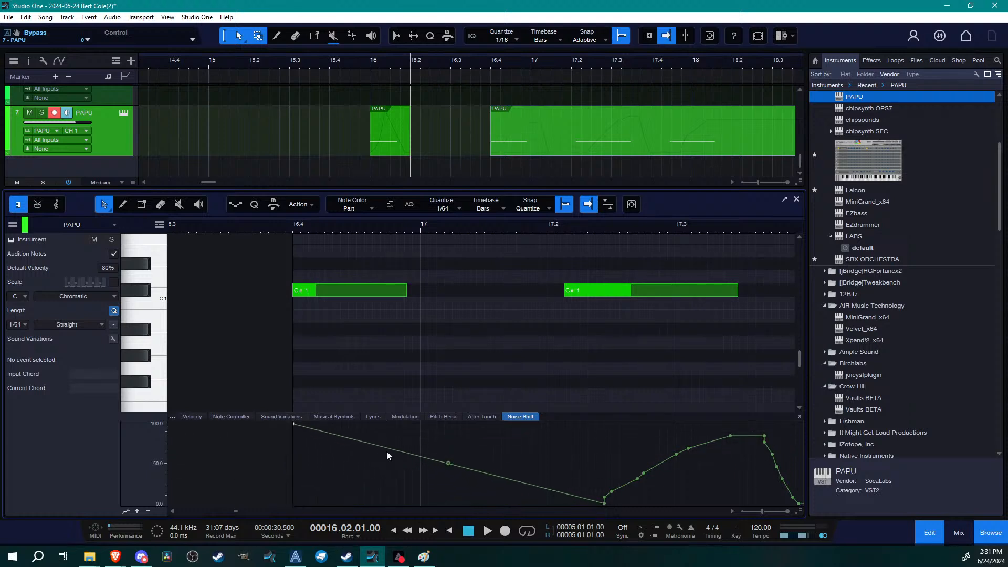
drag(388, 449, 415, 511)
click(298, 230)
key(space)
key(space)
click(293, 232)
key(space)
key(space)
Start Noise Shift at 0 on beat 16.4 with a quick rise to 100, and play the sound back
drag(304, 430, 295, 503)
click(293, 230)
key(space)
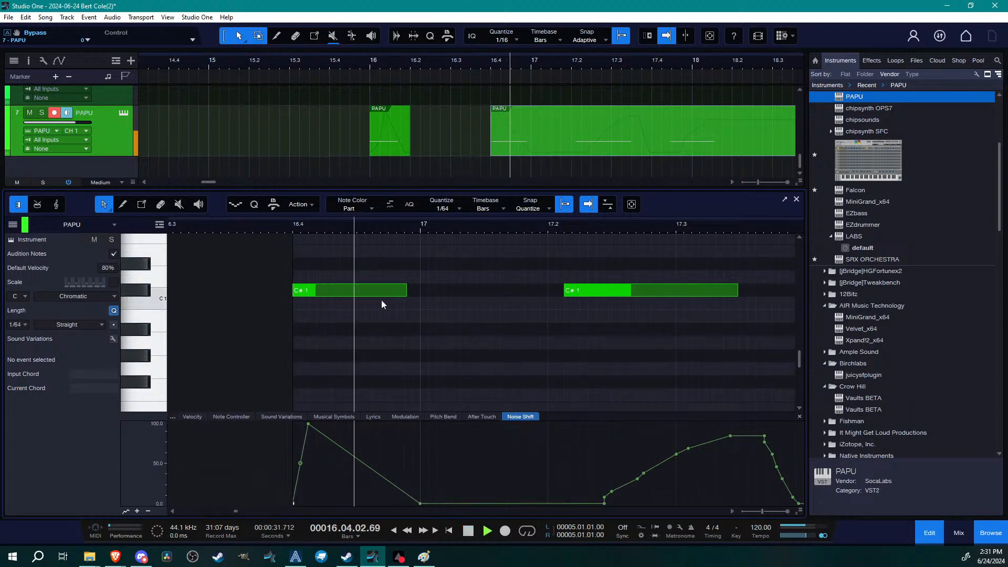
click(295, 232)
key(space)
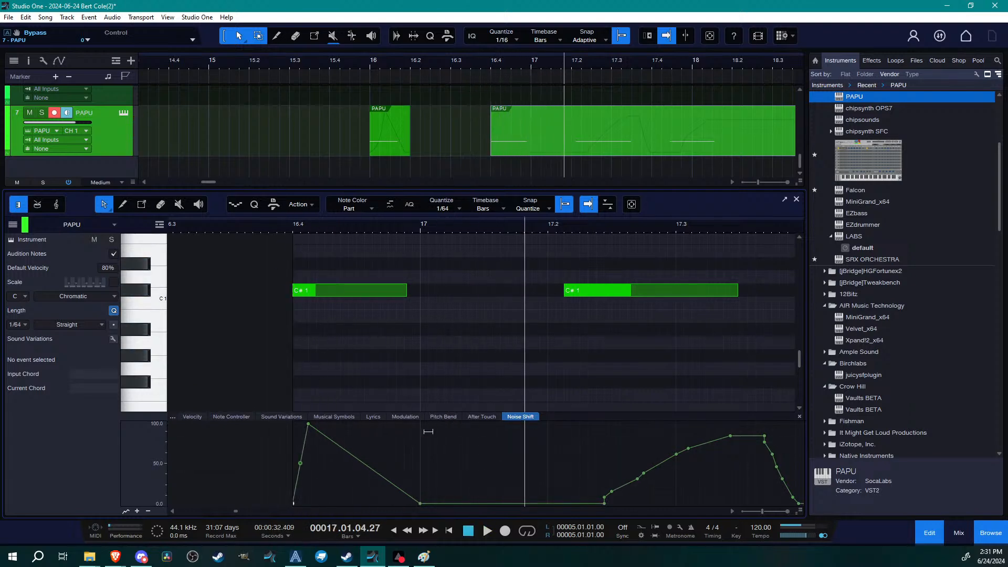
click(295, 227)
key(space)
key(space)
Bow the falling Noise Shift slope before bar 17 upward and audition it from around beat 16.4
drag(365, 467, 365, 450)
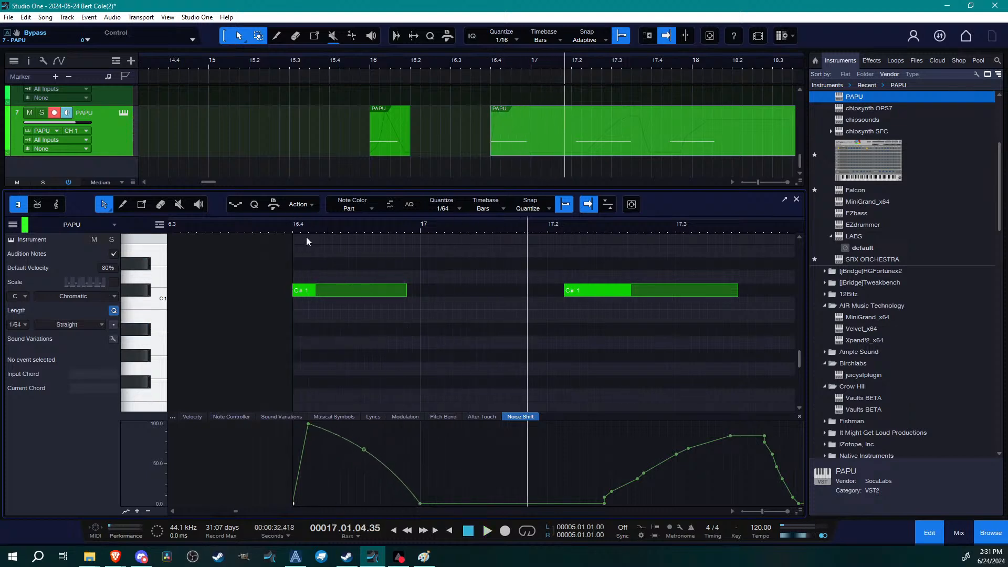
click(291, 226)
key(space)
key(space)
click(269, 227)
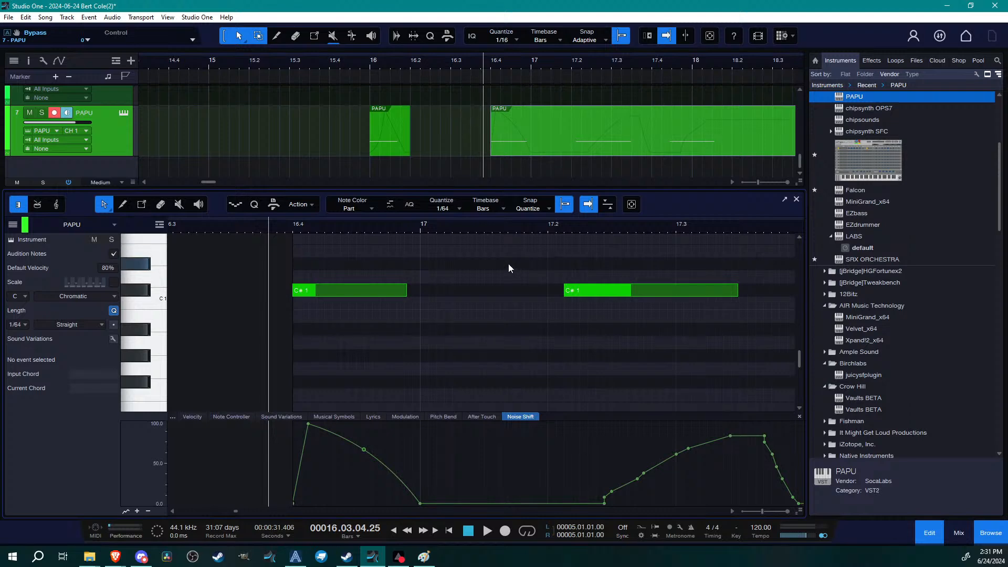
click(294, 231)
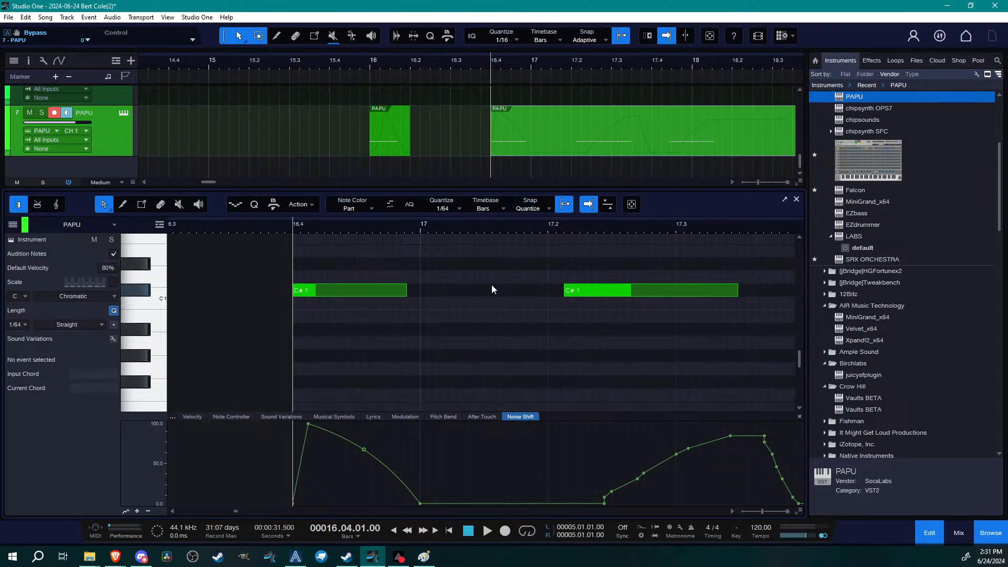
click(229, 226)
key(space)
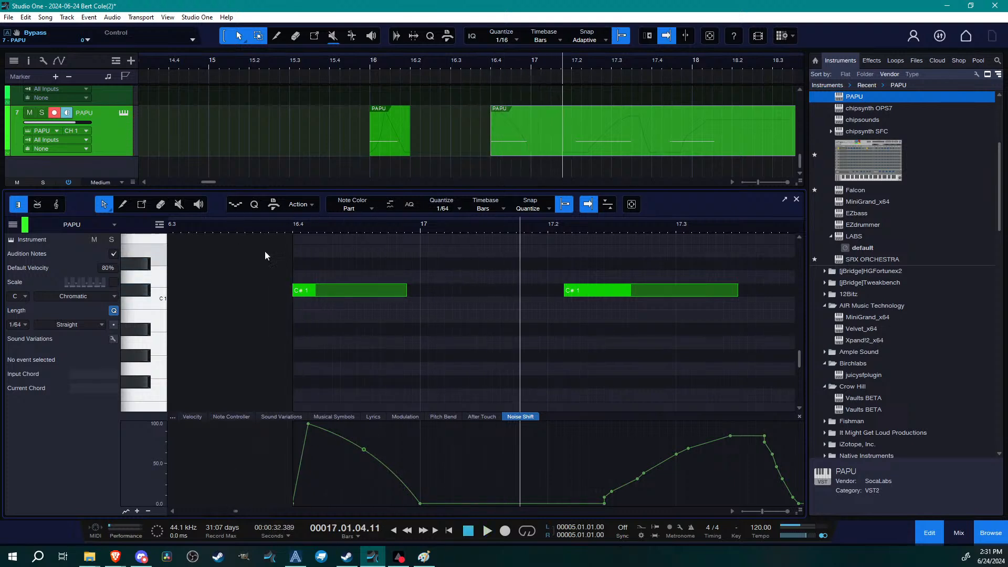
Try the note at beat 16.4 one octave lower, at C#0, and return it to C#1
click(344, 290)
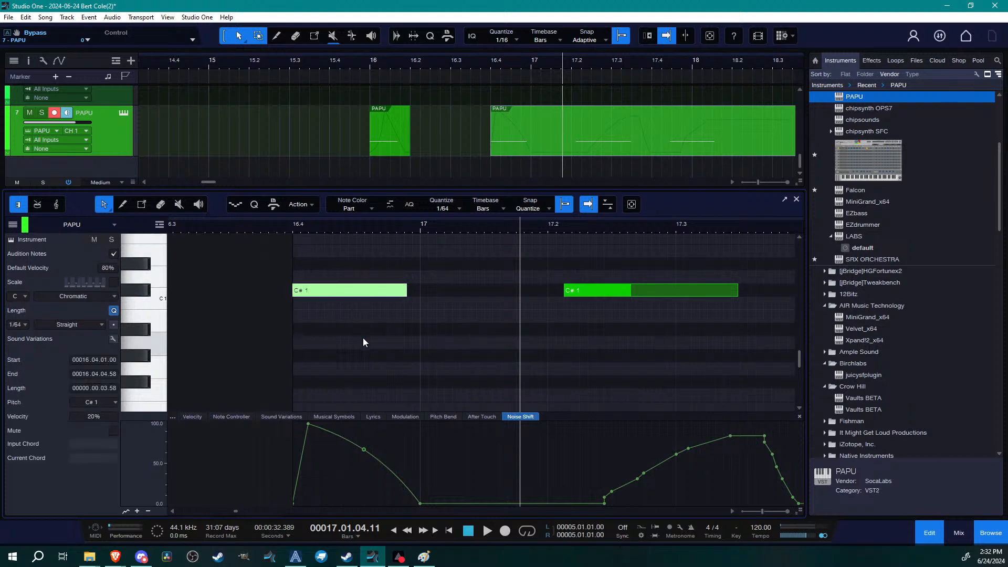
key(shift+Down)
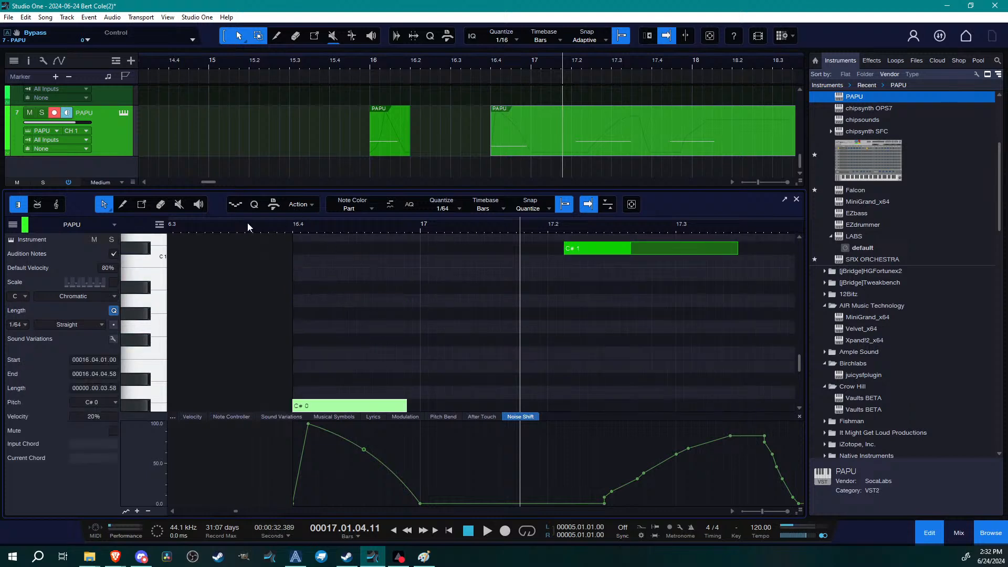
key(shift+Up)
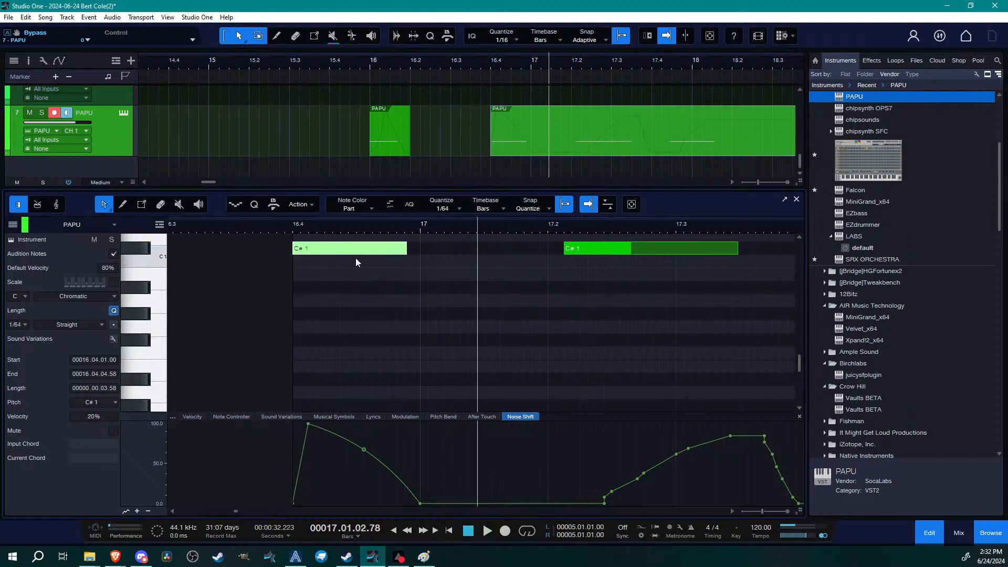
Split the second PAPU part at 17.01.03 and move its first section to start at beat 16.3
scroll(421, 290, up, 2)
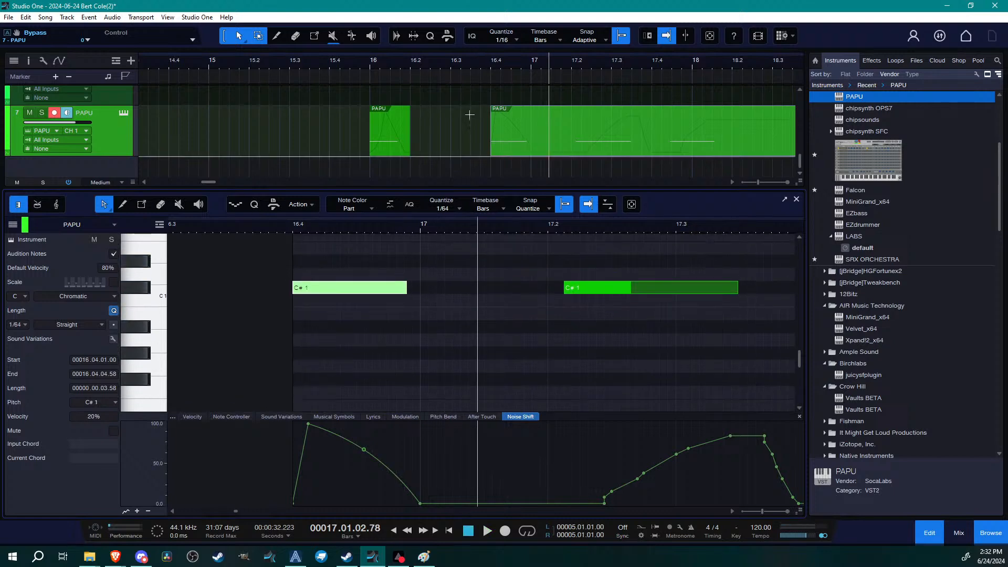
double_click(549, 114)
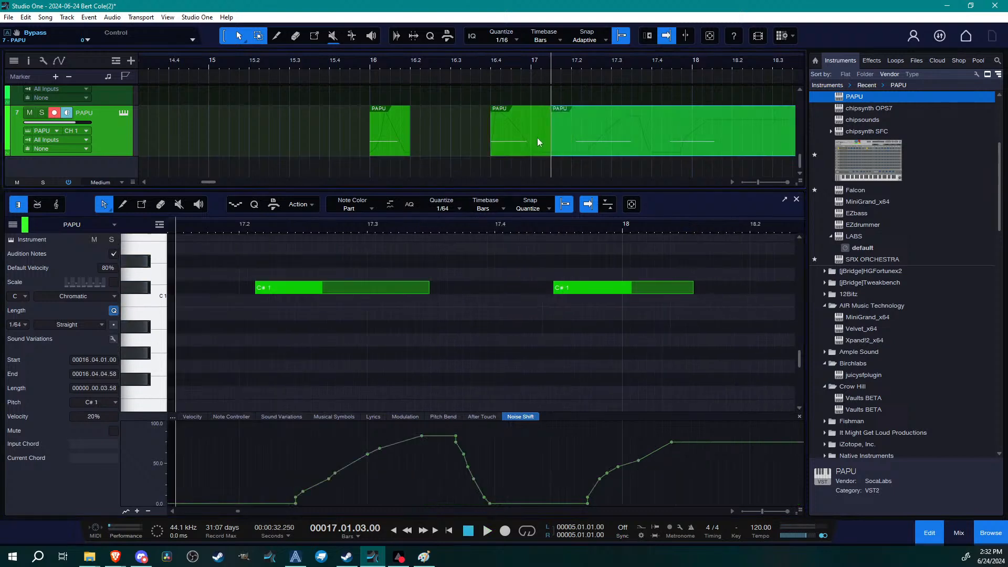
click(538, 143)
drag(551, 120, 482, 153)
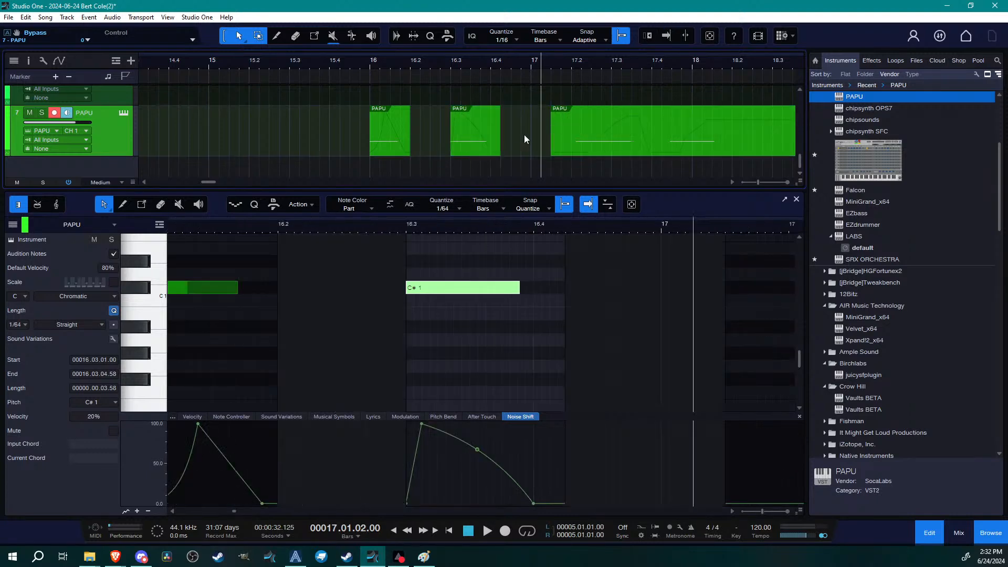
Trim the start of the third PAPU part to beat 17.2 and quantize its first note onto that beat
drag(552, 139, 570, 137)
click(295, 284)
drag(271, 254, 291, 304)
drag(231, 225, 455, 210)
click(509, 339)
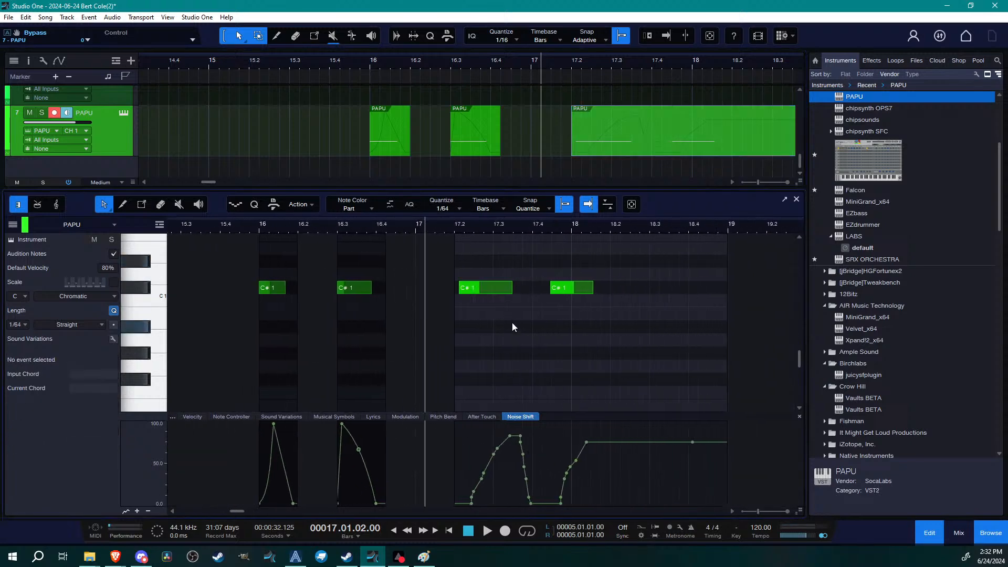
drag(516, 330, 459, 265)
key(q)
Try the note at beat 17.2 one octave higher, at C#2, and return it to C#1
drag(458, 226, 369, 271)
click(345, 228)
drag(359, 228, 371, 211)
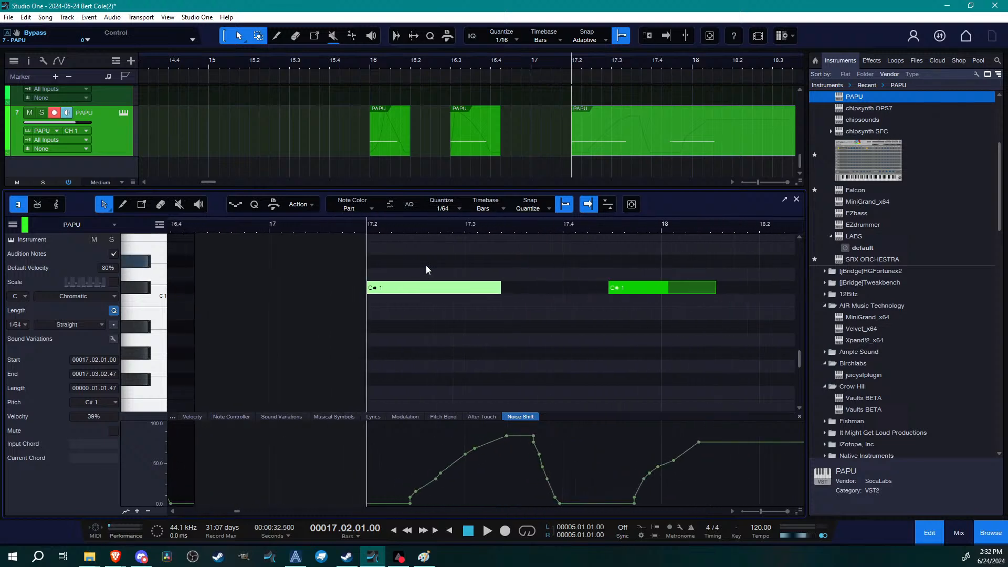
key(shift+alt+Up)
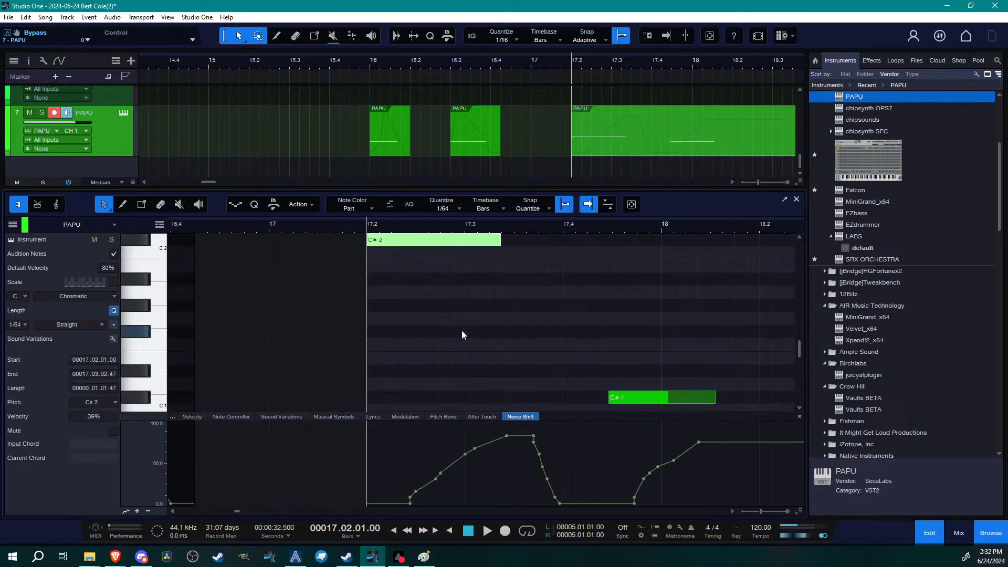
key(shift+alt+Down)
Shorten the note at beat 17.2 to end at 17.02.03.50 and delete the Noise Shift points of its sweep
drag(500, 398, 428, 398)
drag(342, 232, 452, 216)
scroll(531, 331, down, 3)
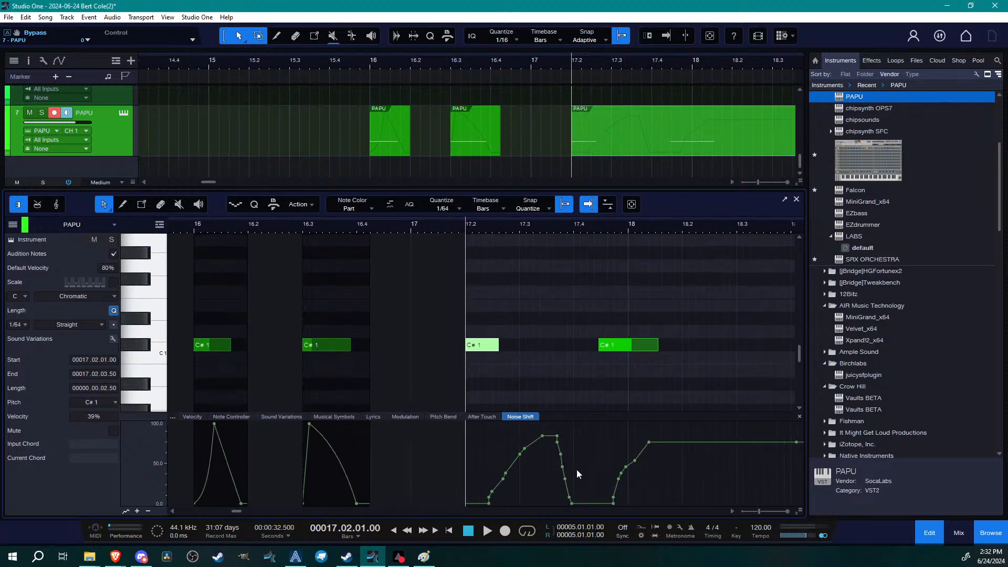
drag(573, 473, 461, 481)
key(Delete)
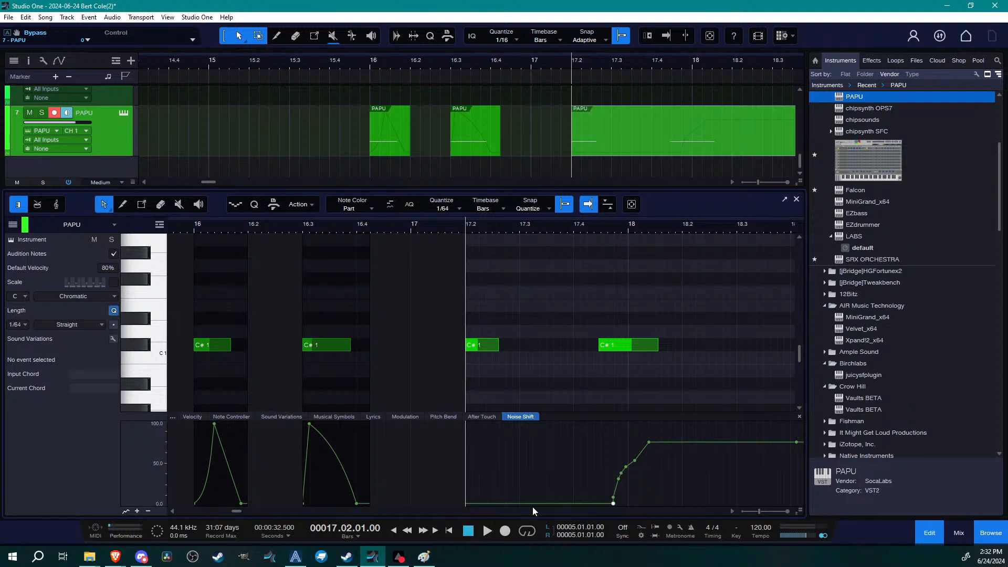
Shape Noise Shift from 0 at beat 17.2 to 100 mid-note, curving down to 0 at the note's end, auditioning along the way
drag(476, 504, 466, 423)
drag(482, 464, 482, 494)
key(space)
drag(475, 229, 455, 241)
drag(431, 429, 435, 526)
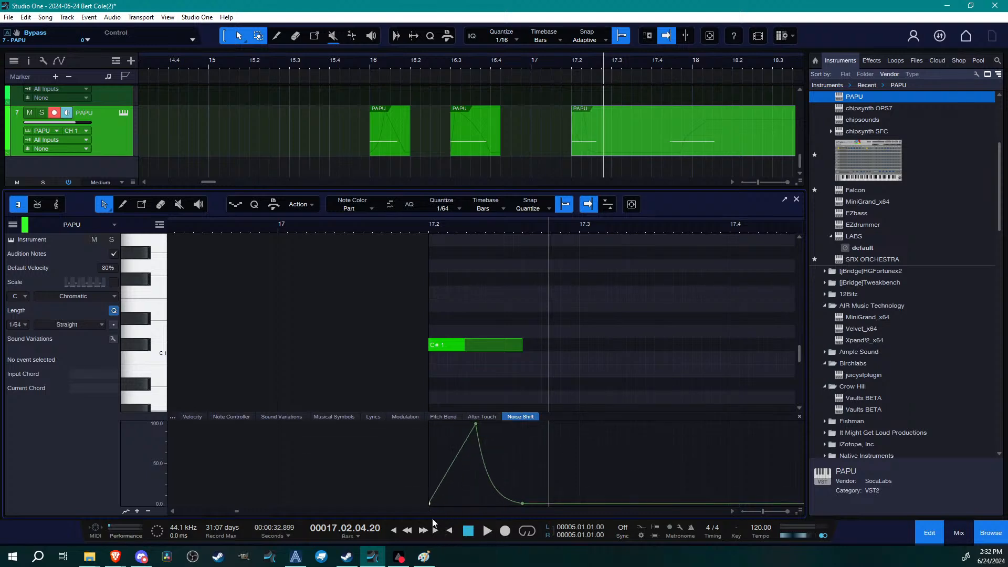
Try bouncing the PAPU part at beat 16.3 to audio, and undo the bounce
drag(522, 68, 456, 71)
scroll(459, 119, down, 4)
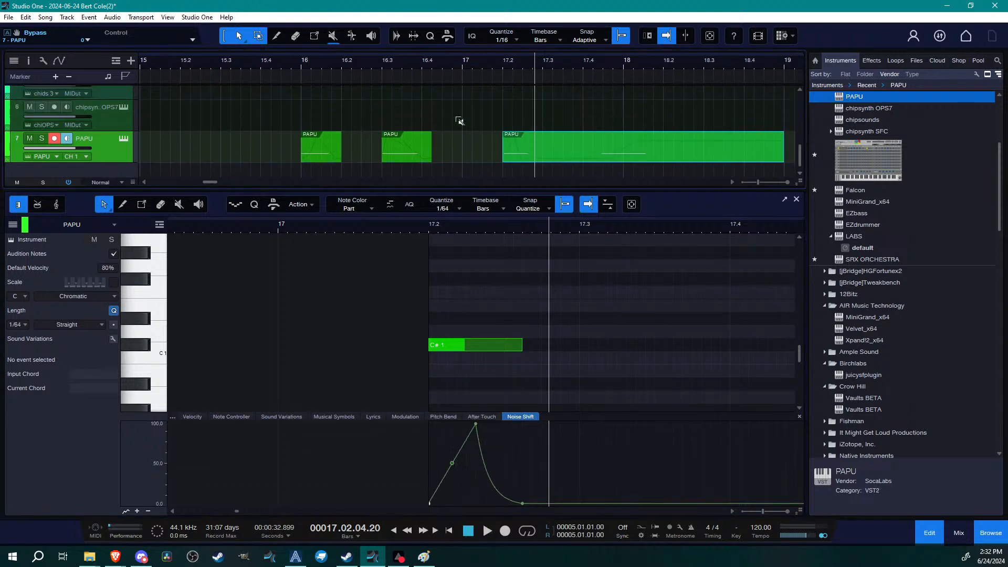
scroll(464, 141, up, 4)
scroll(465, 140, down, 5)
scroll(461, 149, up, 2)
scroll(461, 149, down, 2)
click(398, 138)
key(ctrl+b)
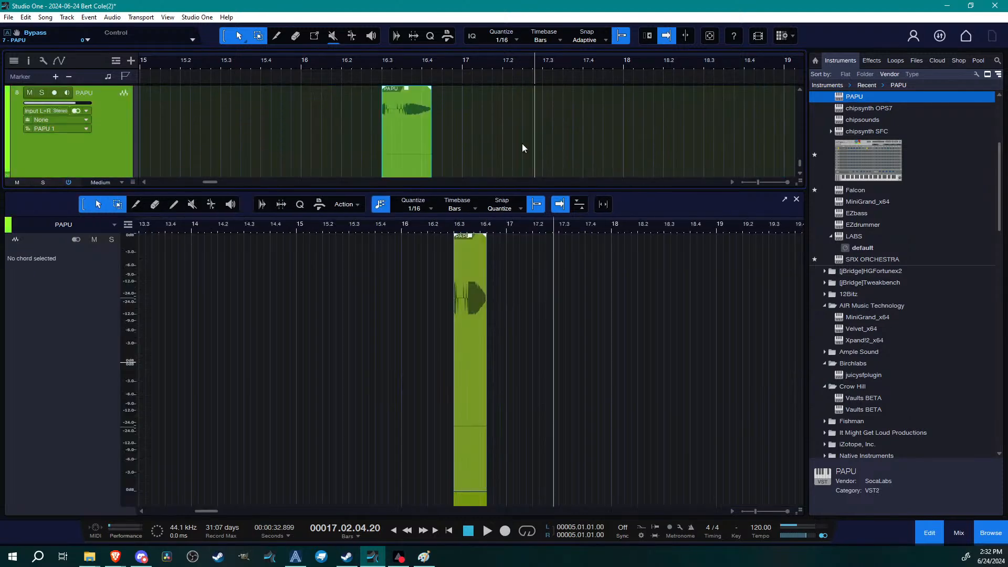
scroll(481, 140, up, 2)
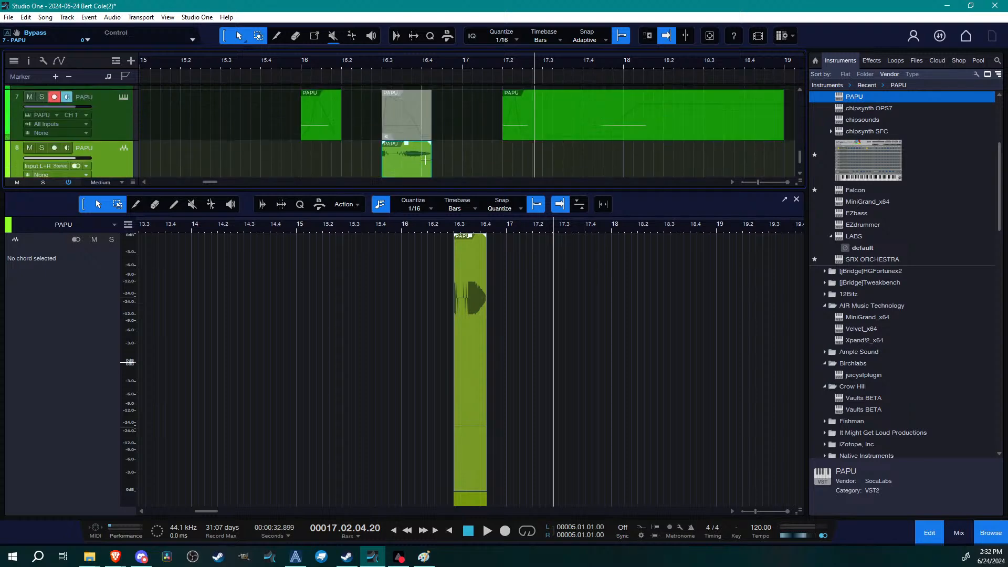
key(ctrl+z)
Check the PAPU instrument's settings and play back the part from beat 16.3
click(407, 143)
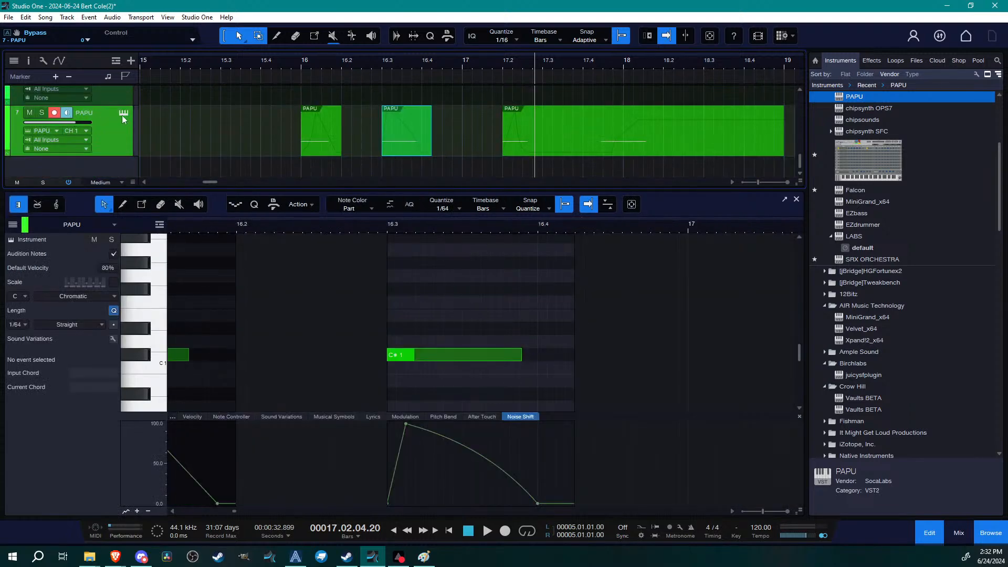
click(123, 114)
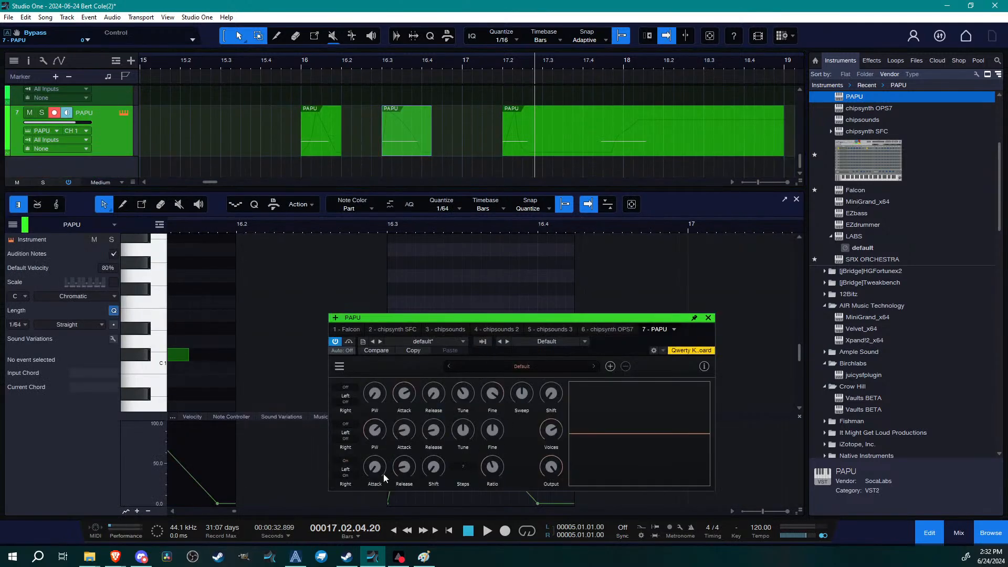
click(708, 318)
click(378, 60)
key(space)
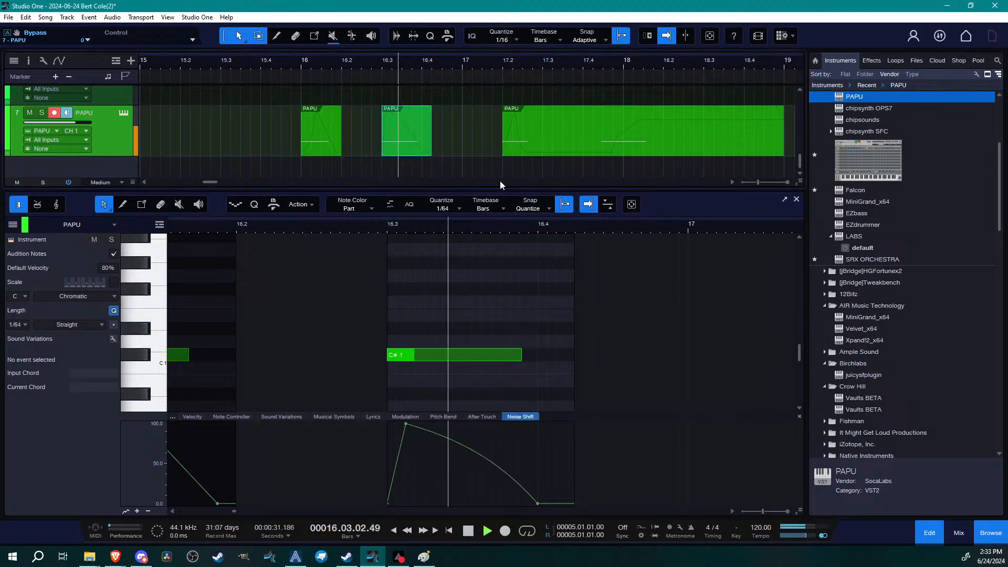
Play back the first sound from bar 16 and bounce the PAPU part at beat 16.3 to audio
click(301, 66)
click(439, 162)
key(space)
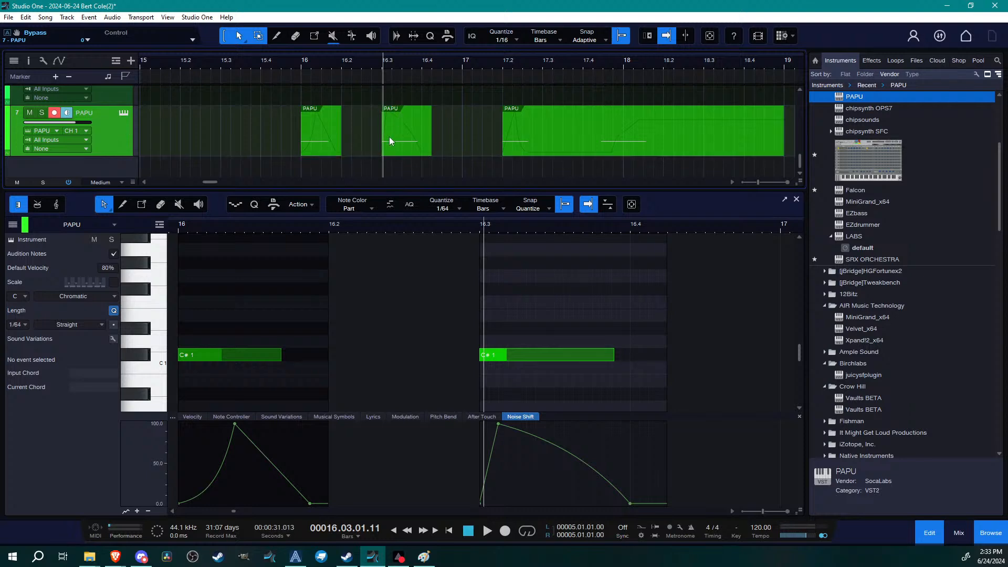
key(ctrl+b)
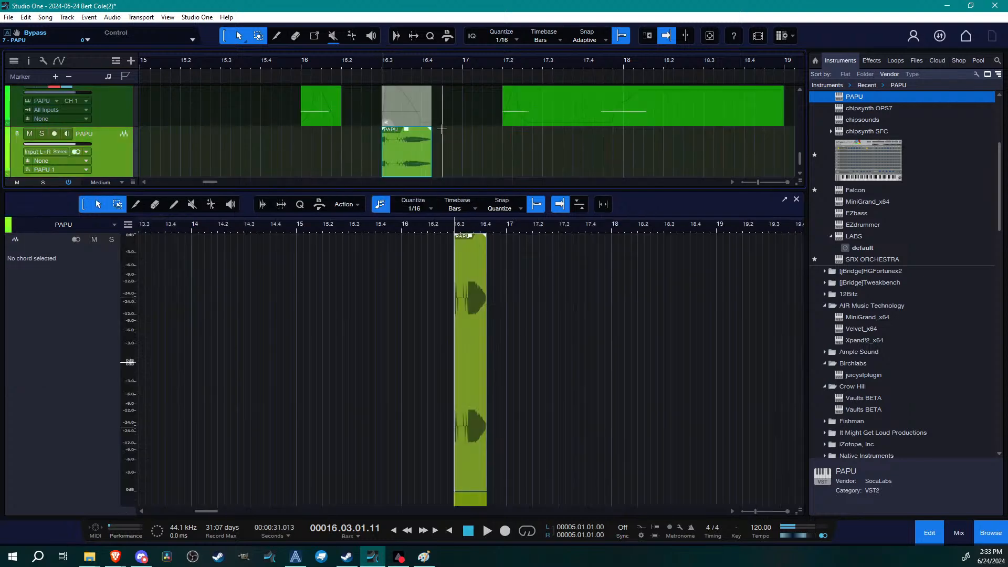
Move the bounced PAPU audio event to just before bar 17, transpose it and play it back
scroll(441, 129, down, 1)
drag(393, 139, 484, 125)
right_click(489, 142)
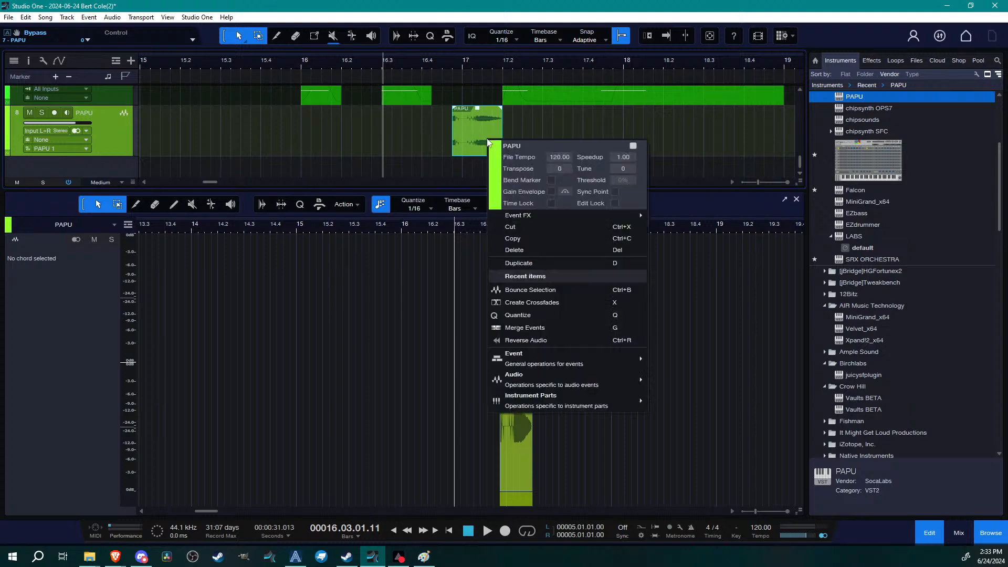
scroll(559, 168, down, 2)
click(405, 149)
click(453, 63)
key(space)
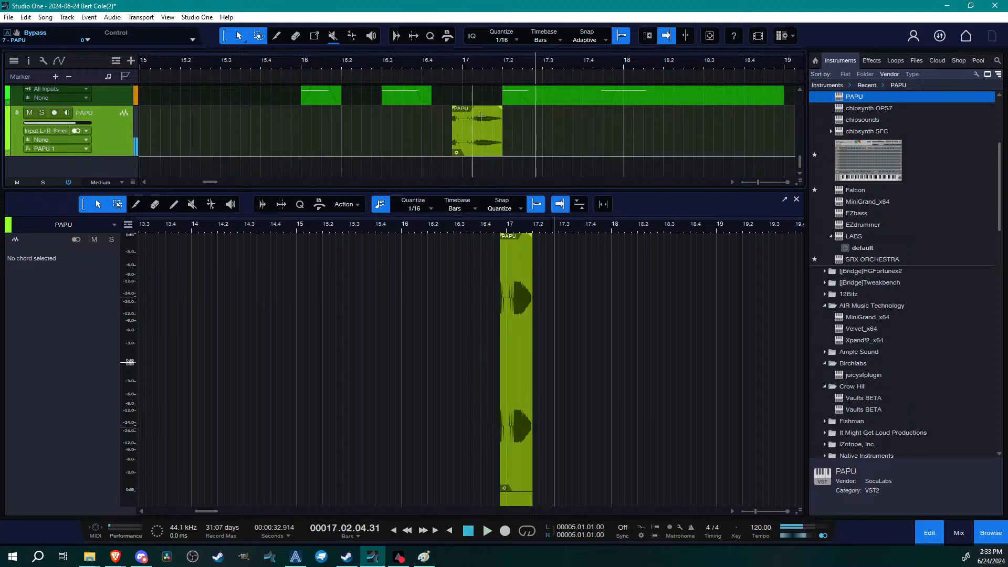
Try the bounced event slightly after bar 17, return it to just before bar 17, and audition both positions
scroll(444, 134, up, 2)
scroll(521, 128, down, 2)
click(443, 62)
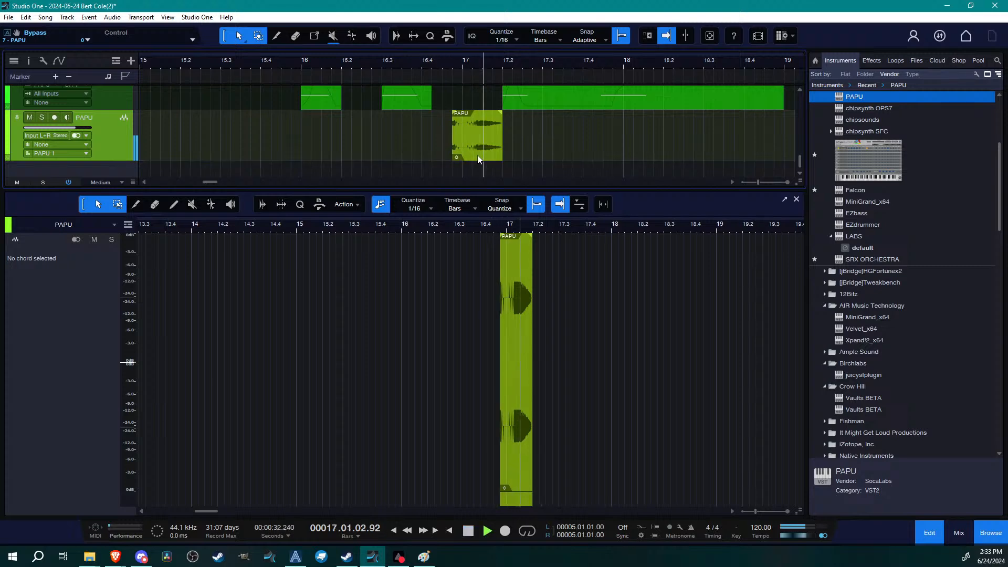
drag(488, 140, 507, 140)
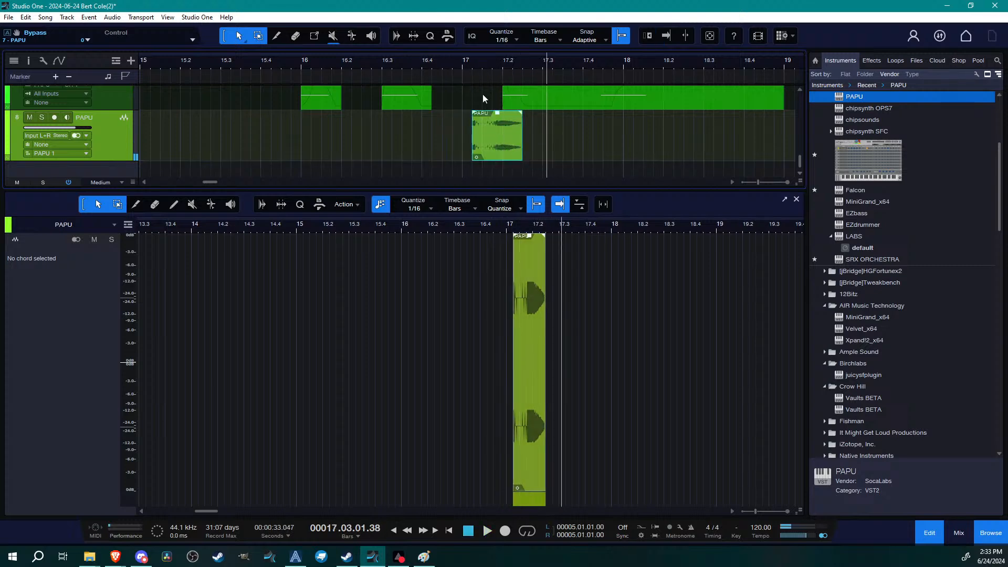
click(469, 62)
key(f)
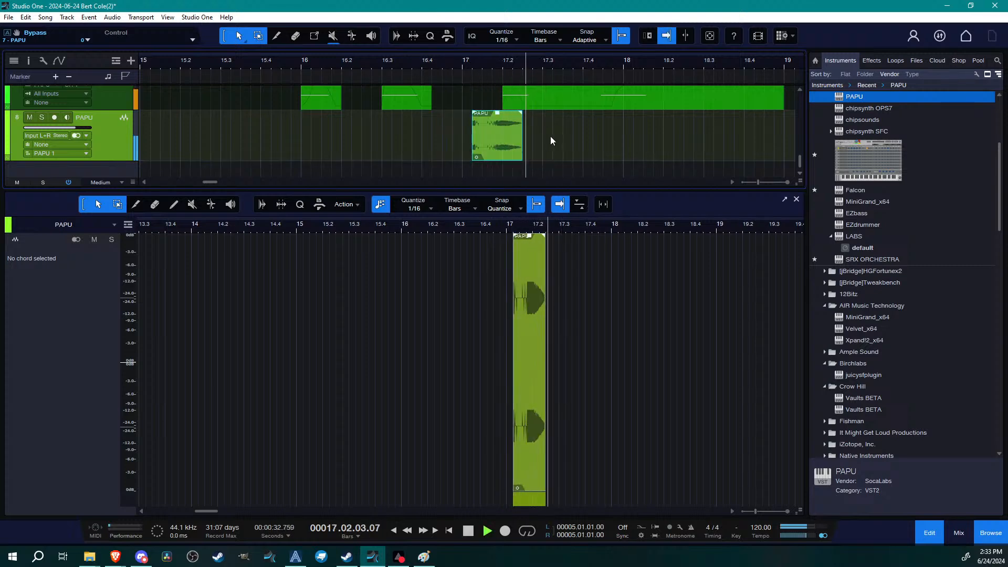
drag(492, 139, 481, 139)
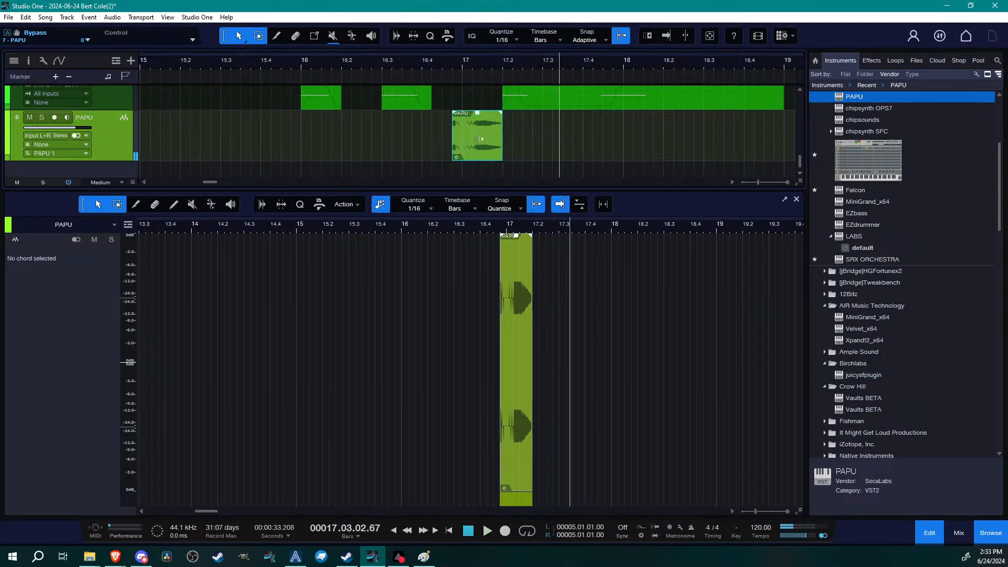
click(454, 63)
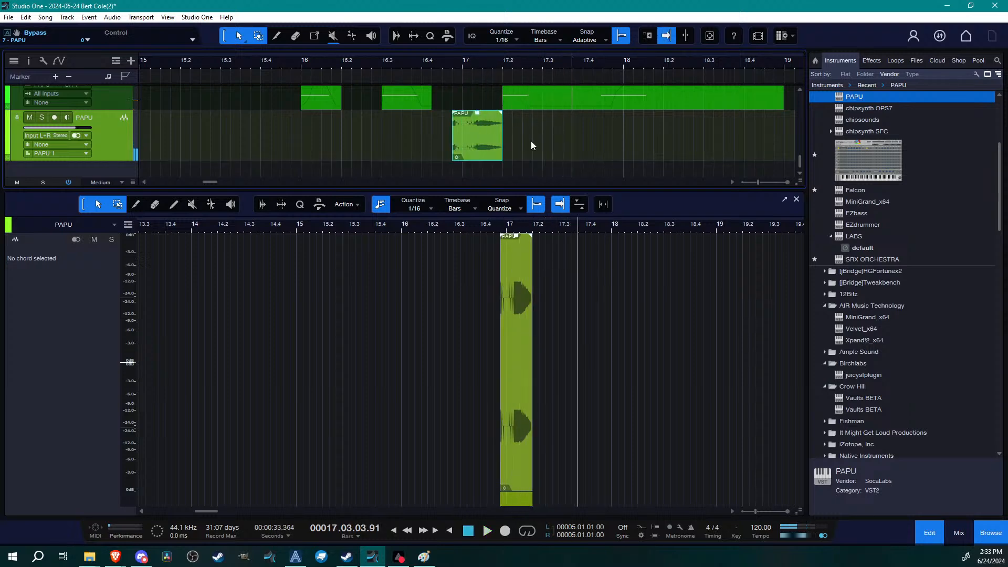
Set the bounced event's transpose to -10 and play it back from its start
right_click(473, 160)
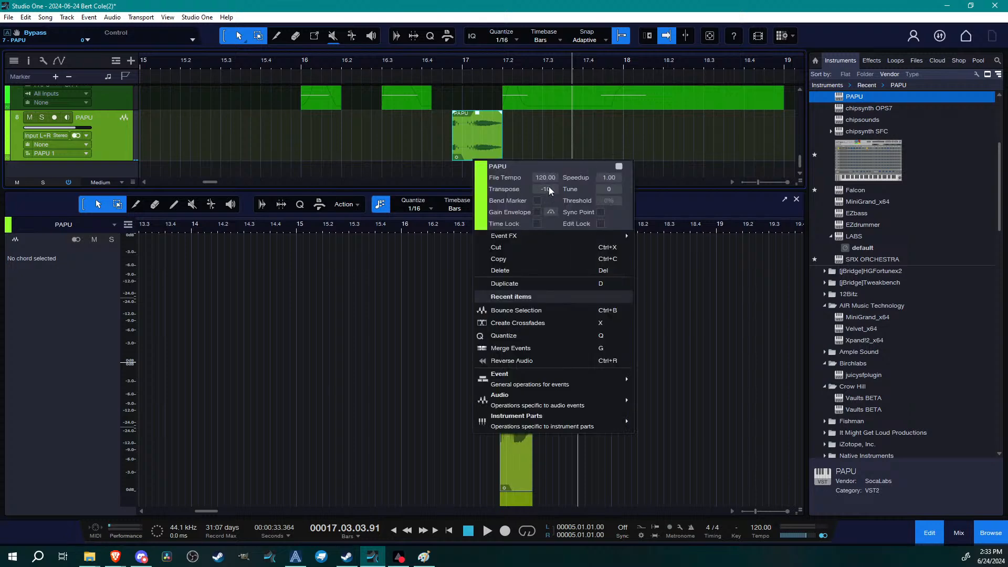
click(432, 120)
click(455, 70)
key(space)
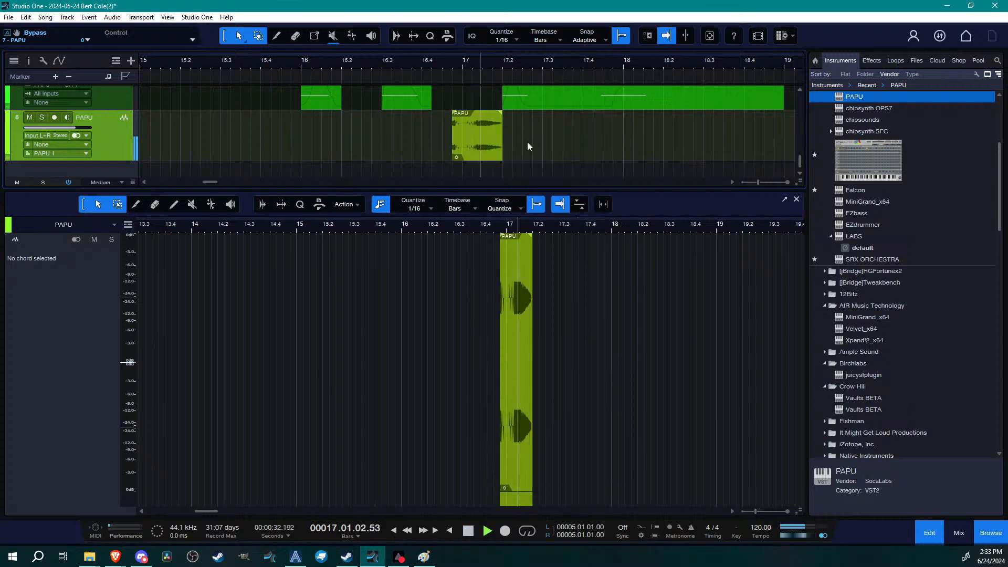
key(space)
Move the long PAPU instrument part to beat 17.3, try lengthening the bounced event through its speedup, and undo the stretch
drag(511, 104, 551, 101)
right_click(481, 143)
drag(619, 166, 619, 174)
click(541, 125)
click(455, 69)
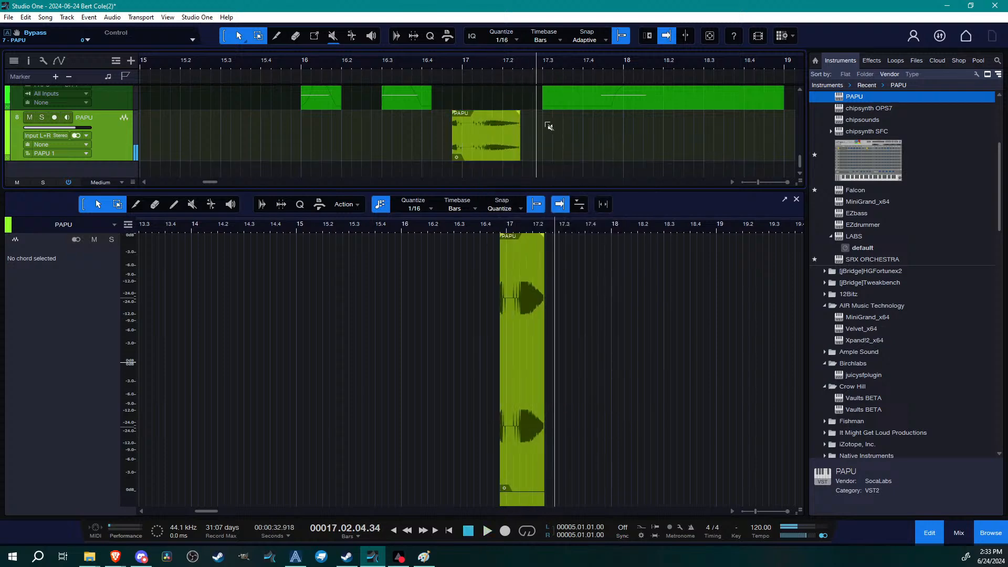
key(ctrl+z)
Set the bounced event's speedup to 1.41 and play back the shortened sound
right_click(477, 143)
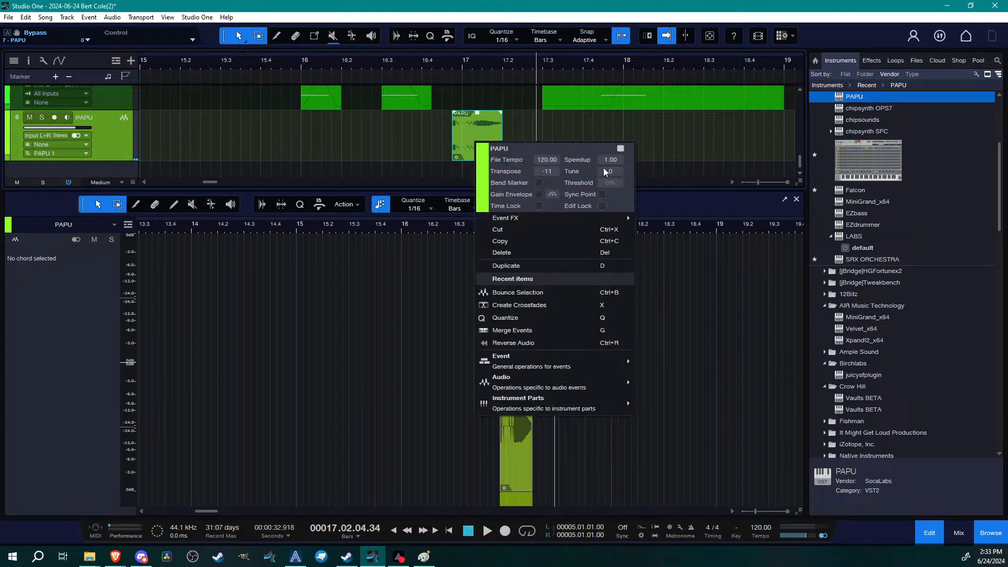
drag(608, 159, 630, 154)
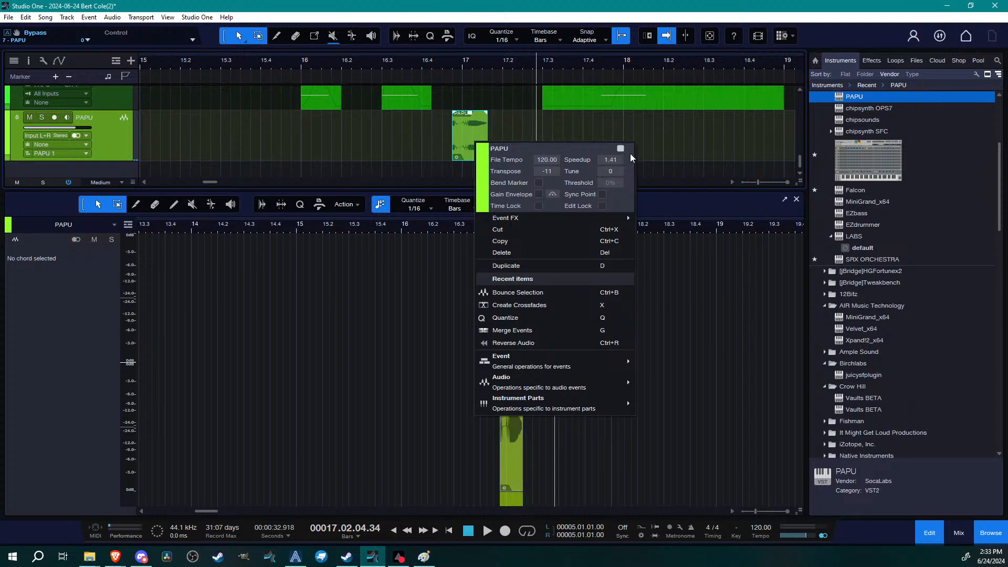
click(492, 107)
double_click(460, 65)
click(461, 67)
key(space)
Set the bounced event's transpose to -4, move it to the start of bar 17 and audition it
right_click(474, 138)
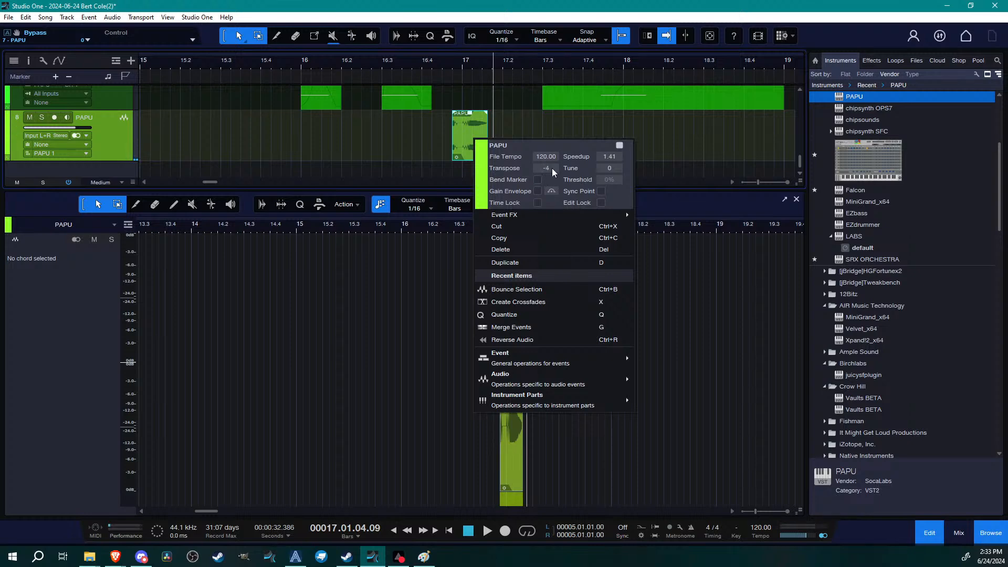
click(444, 67)
drag(465, 143, 475, 152)
key(space)
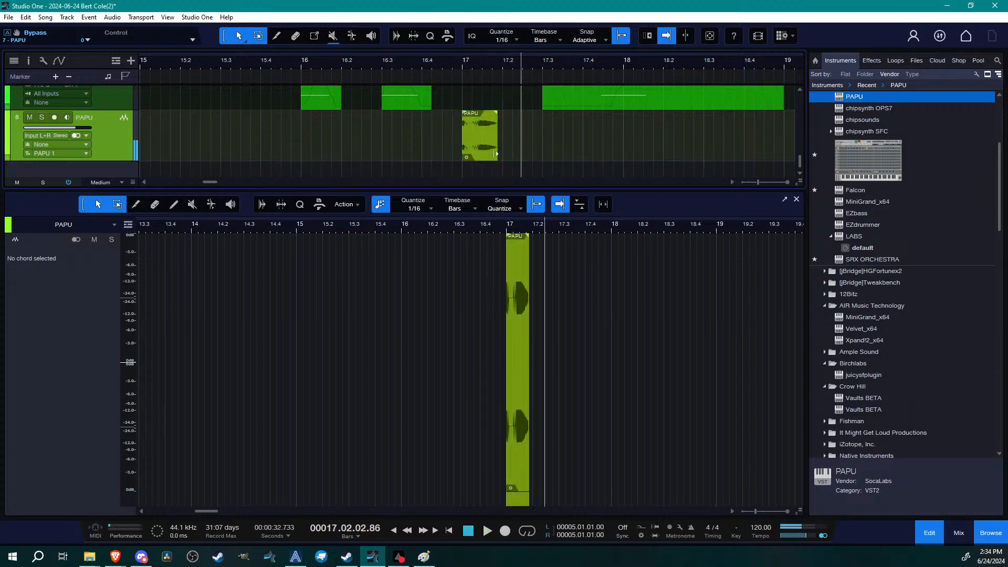
click(372, 65)
key(space)
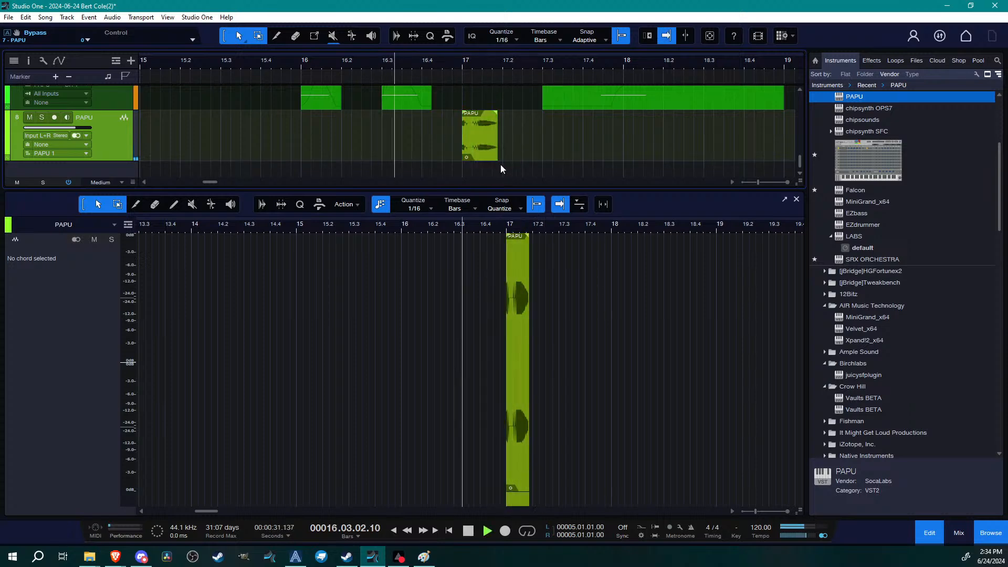
key(space)
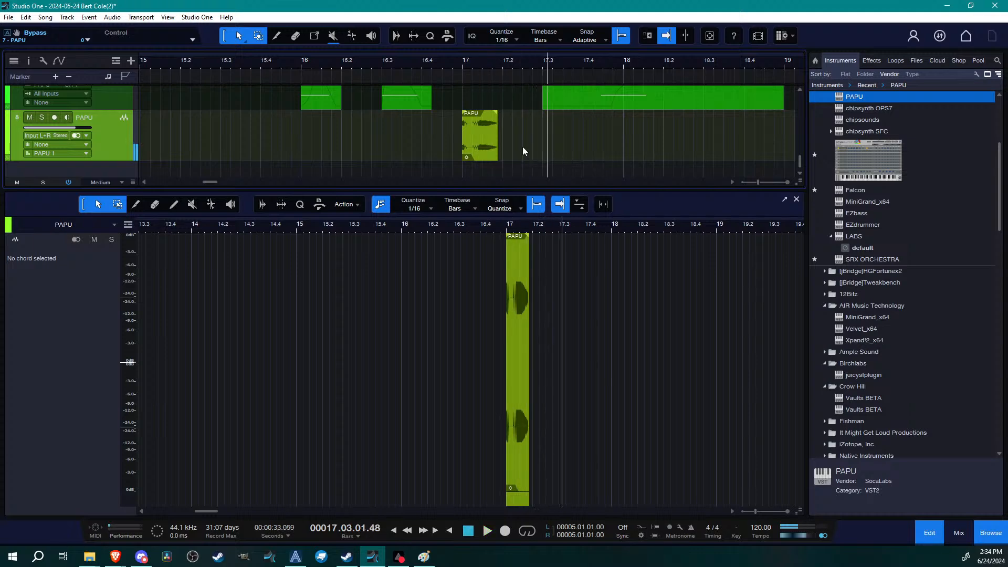
Add a short fade-out at the bounced event's end, audition it, and set its transpose to -5
drag(497, 114, 493, 114)
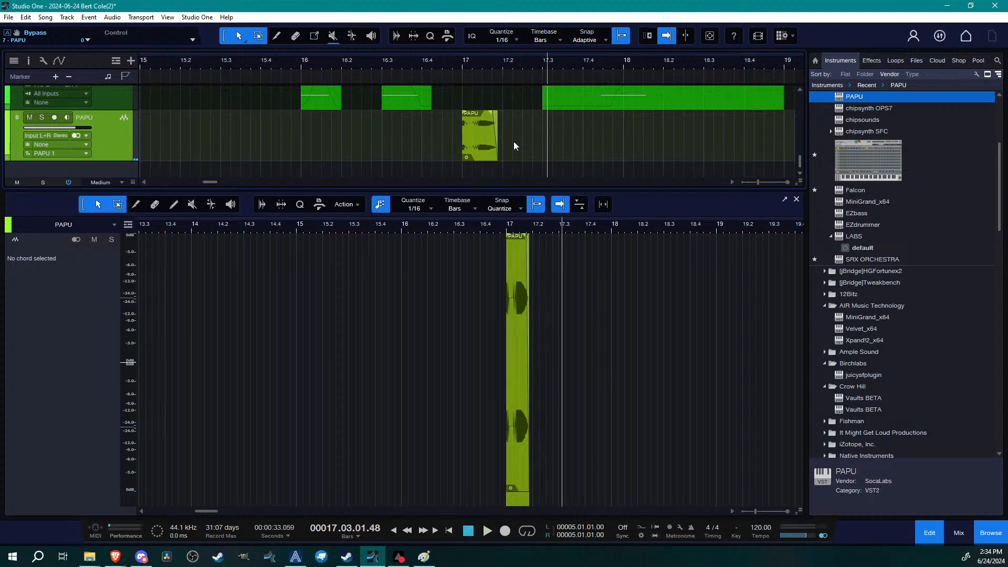
click(461, 67)
key(space)
key(space)
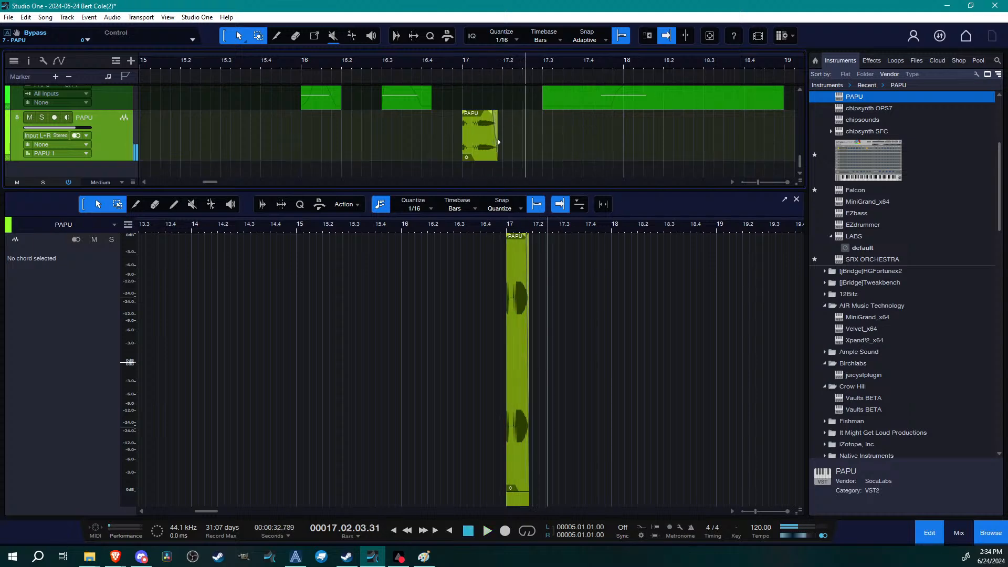
right_click(467, 137)
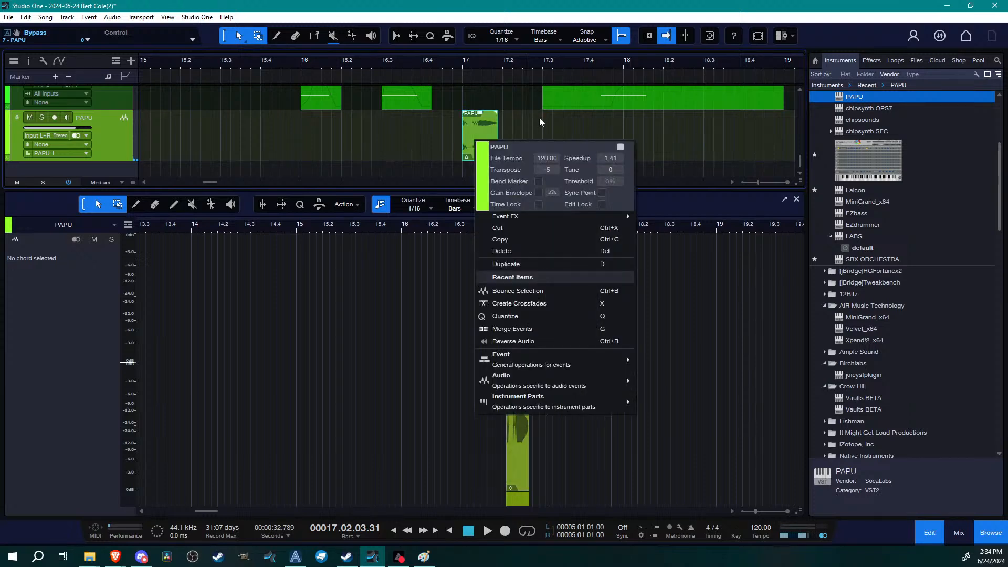
key(Escape)
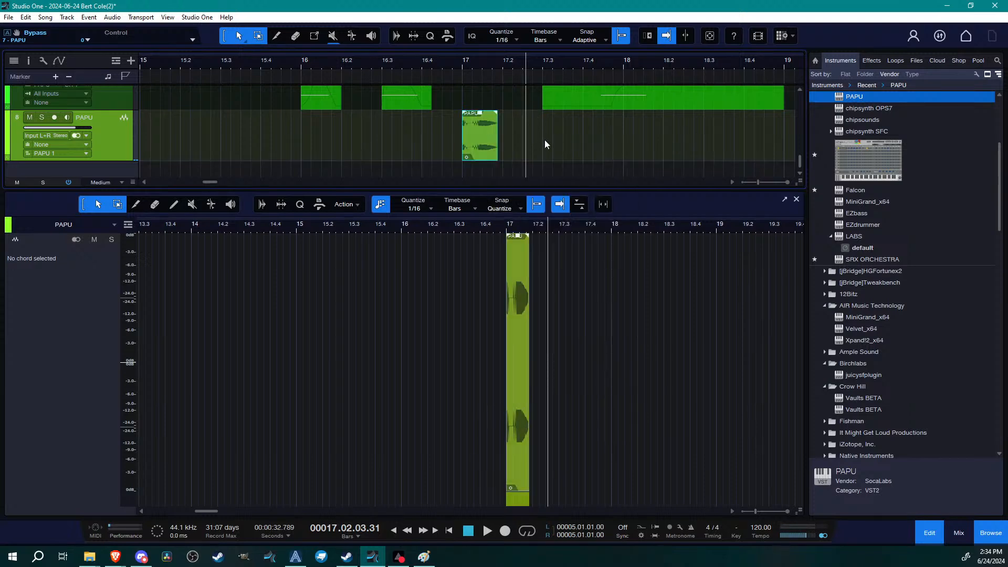
Move the long PAPU instrument part to the start of bar 17 and play it back from there
scroll(544, 140, up, 2)
drag(553, 140, 487, 150)
click(464, 61)
key(space)
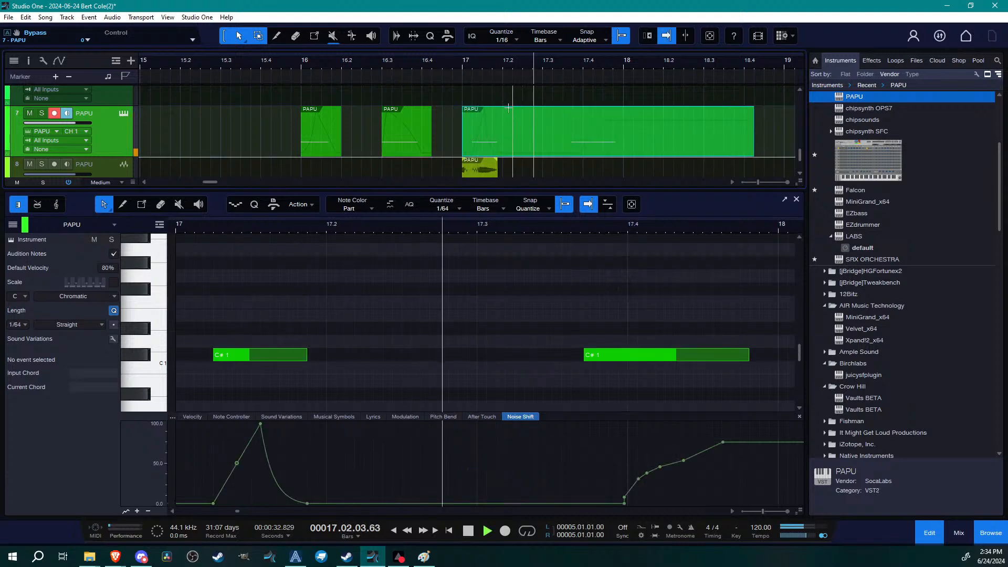
scroll(490, 97, down, 1)
scroll(487, 105, up, 1)
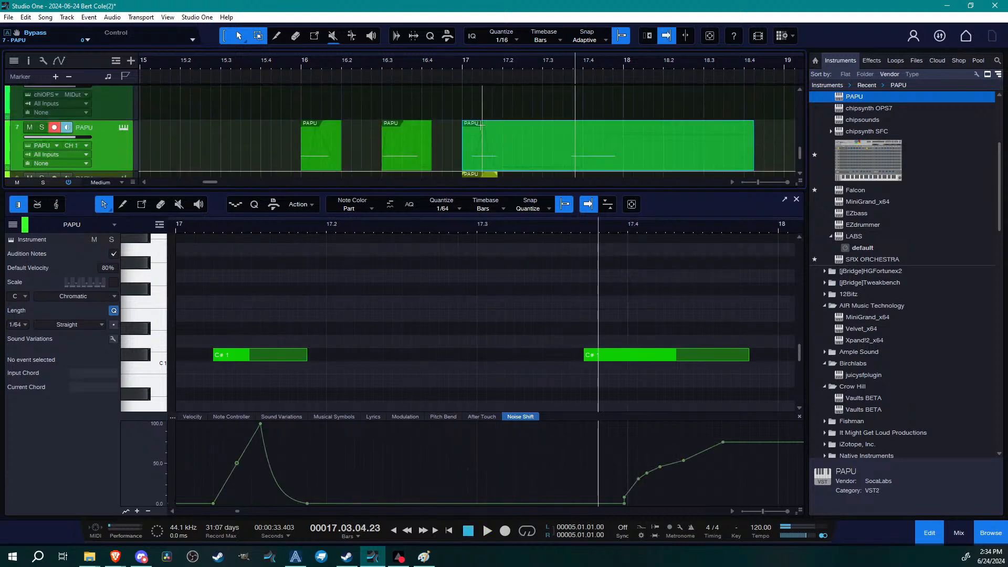
click(465, 72)
key(space)
key(space)
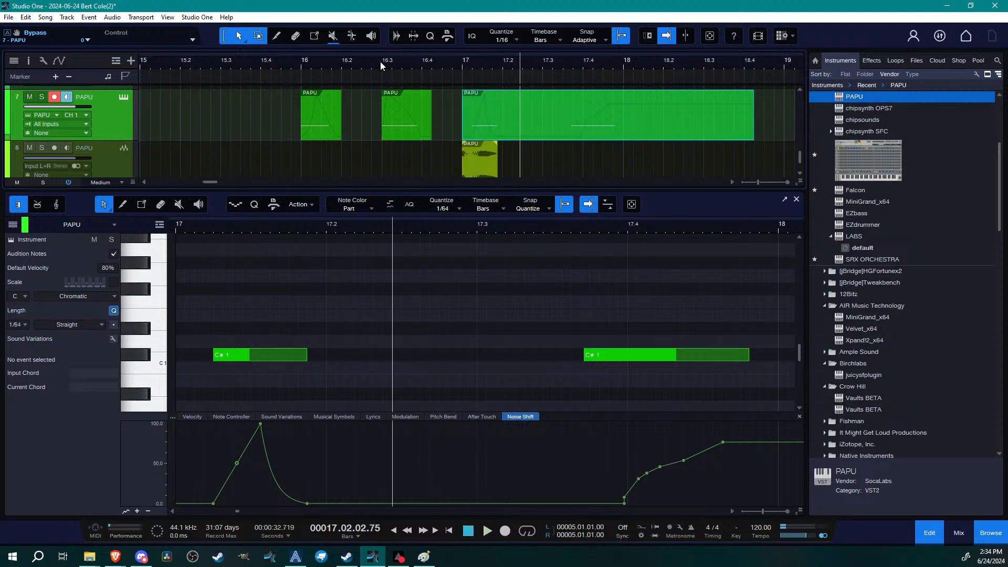
Play back the two short PAPU parts at beat 16.3 and bar 16 for comparison
click(387, 74)
key(space)
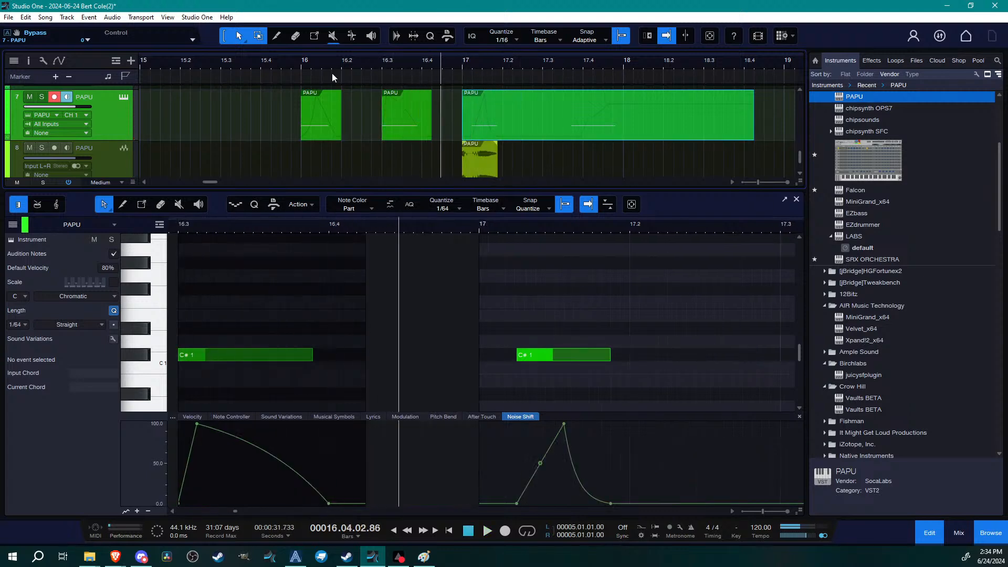
click(304, 63)
key(space)
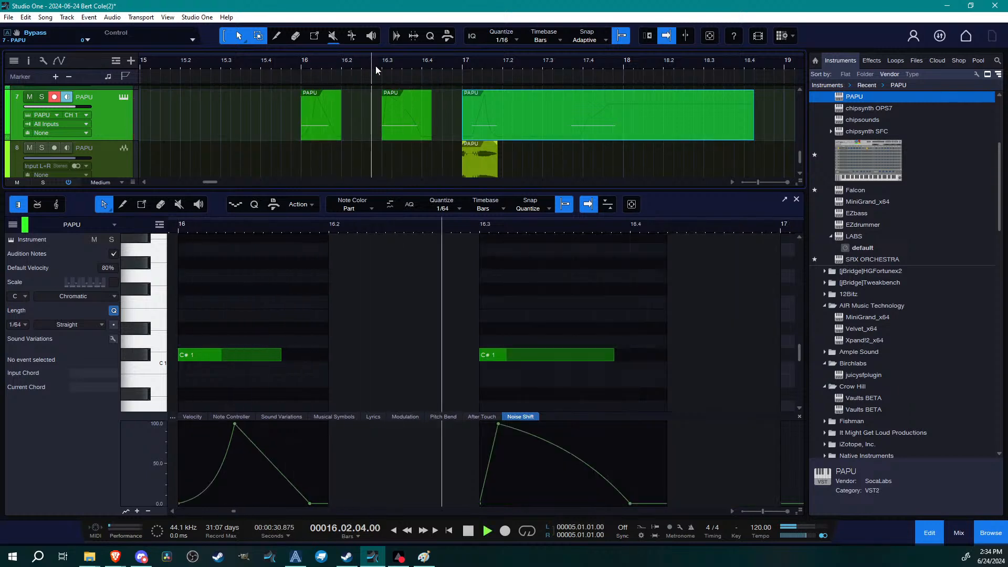
key(space)
Split the long PAPU part at beat 17.2, move the remainder to just after beat 17.3 and play it
double_click(506, 103)
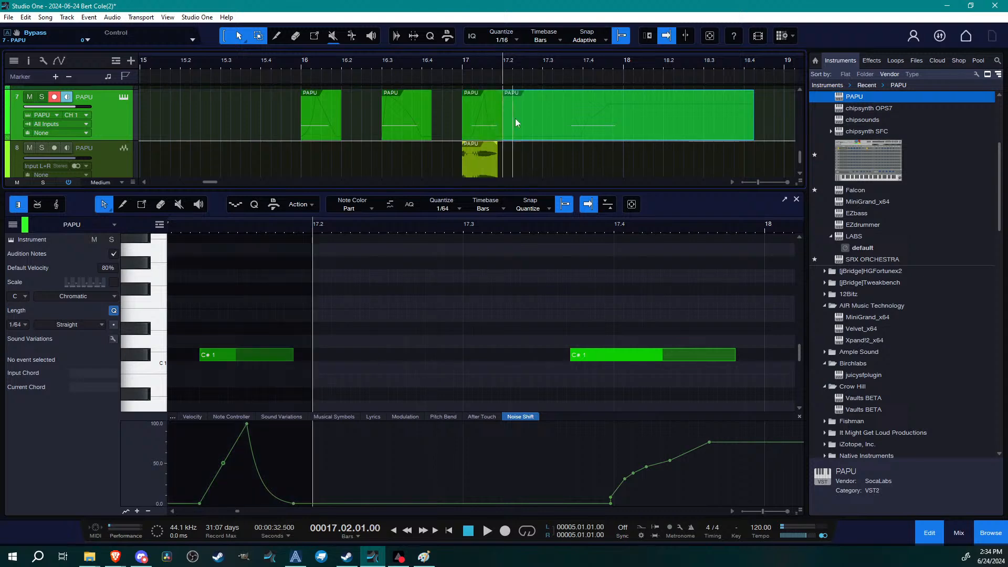
drag(512, 101, 561, 101)
key(space)
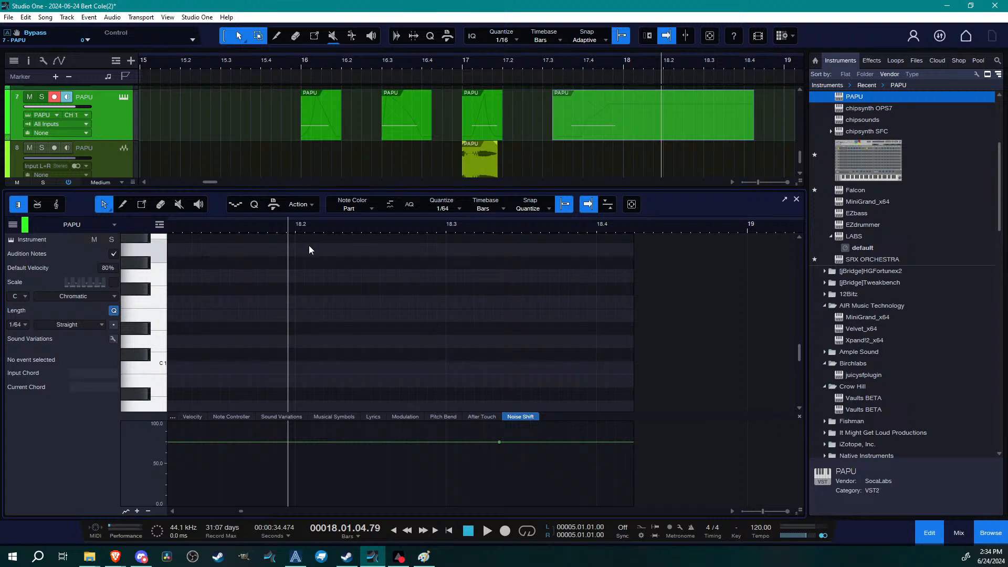
Save the song, set the track height to Normal and enlarge the arrangement area above the note editor
click(565, 167)
scroll(565, 167, down, 2)
scroll(565, 167, up, 2)
scroll(565, 167, down, 1)
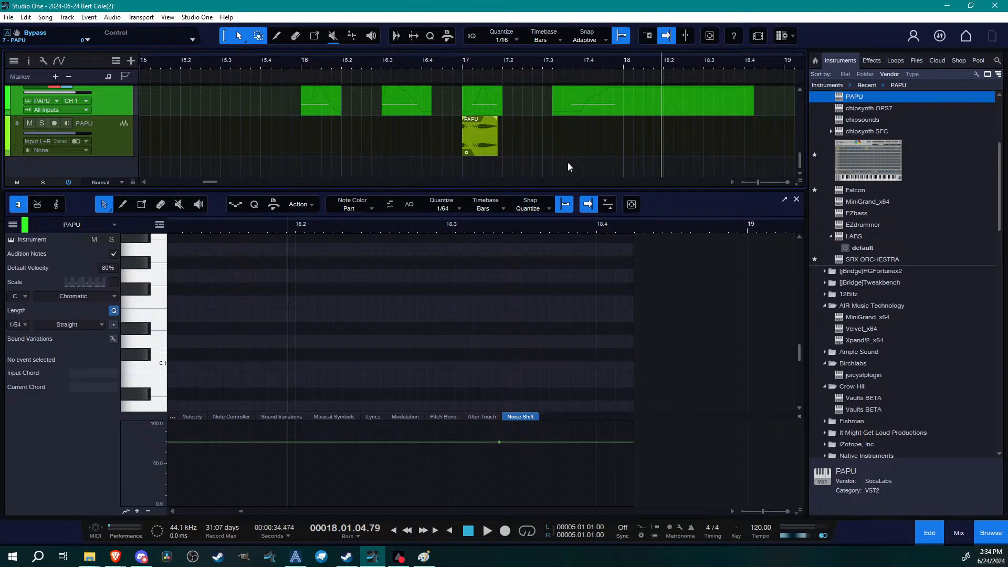
key(ctrl+s)
drag(396, 189, 397, 304)
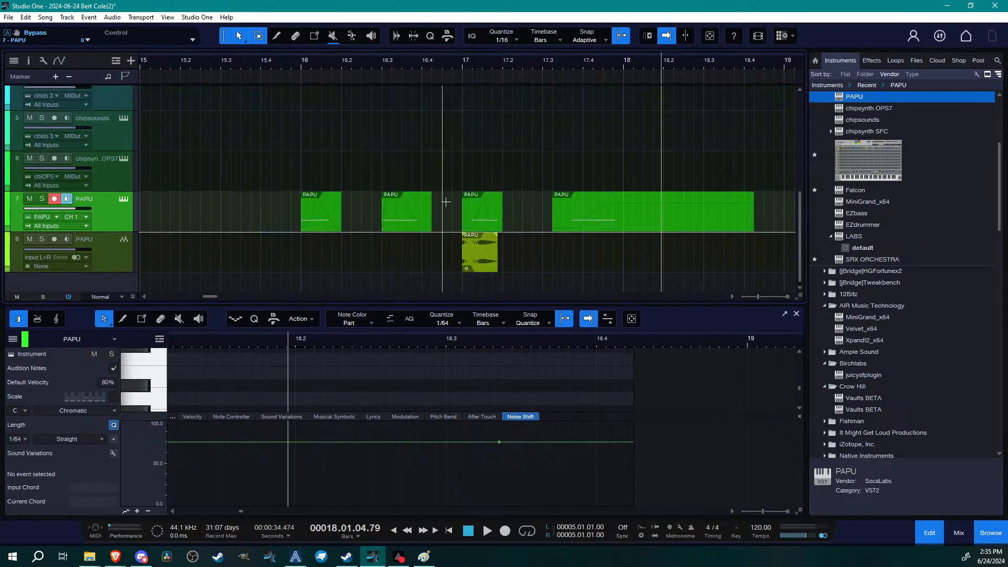
Delete the leftover PAPU part after beat 17.3 and add a second PAPU instrument on a new track
click(637, 221)
key(Delete)
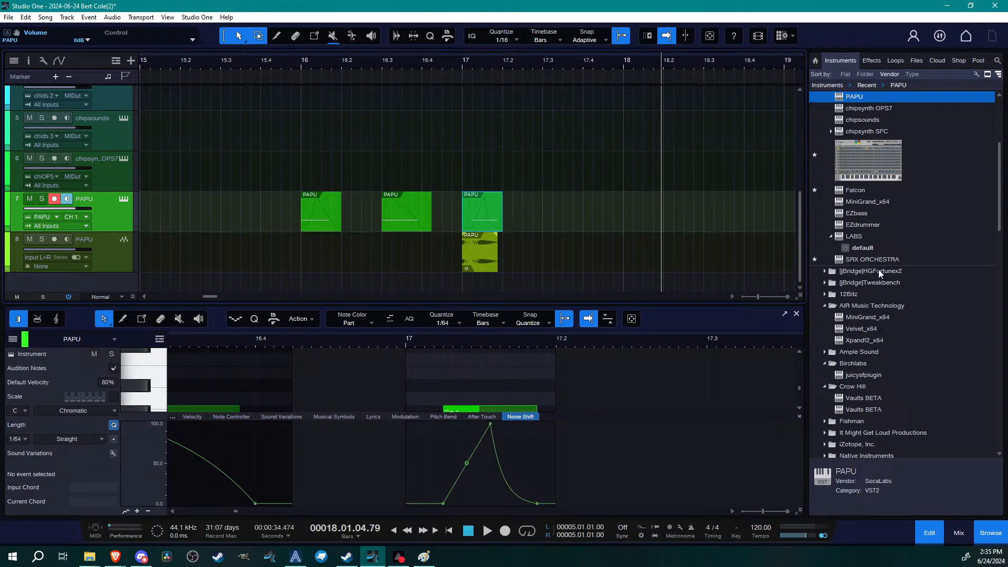
scroll(881, 263, up, 3)
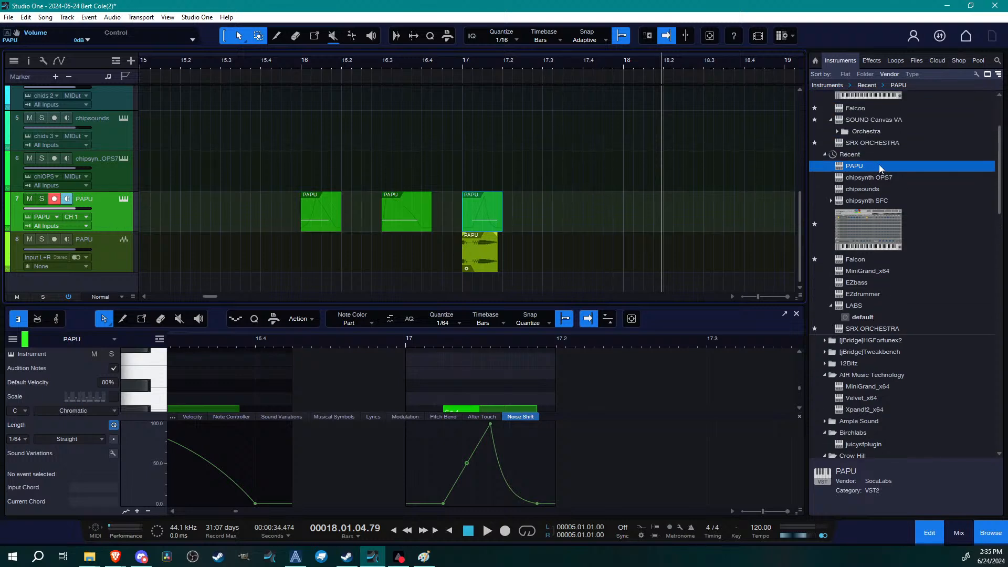
drag(881, 167, 663, 279)
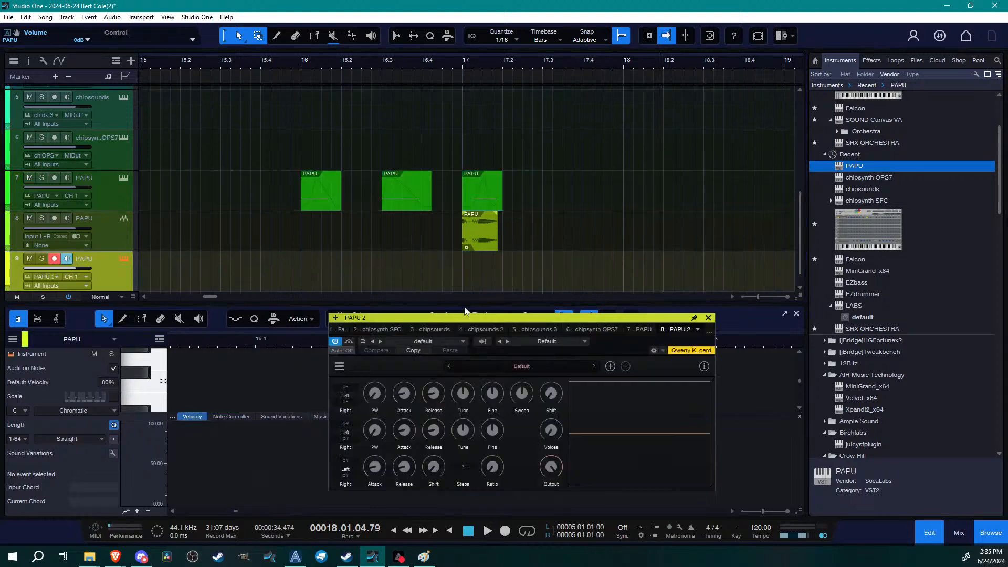
Move the new PAPU window clear of its track, reduce the track height to Small and select the Arrow tool
drag(481, 322, 335, 178)
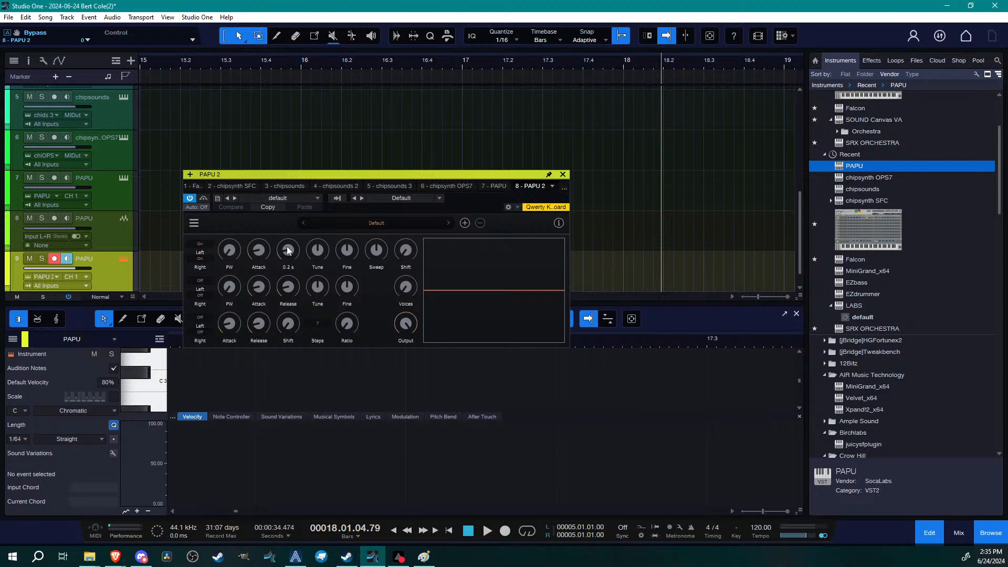
drag(387, 175, 232, 33)
scroll(593, 189, down, 1)
right_click(645, 200)
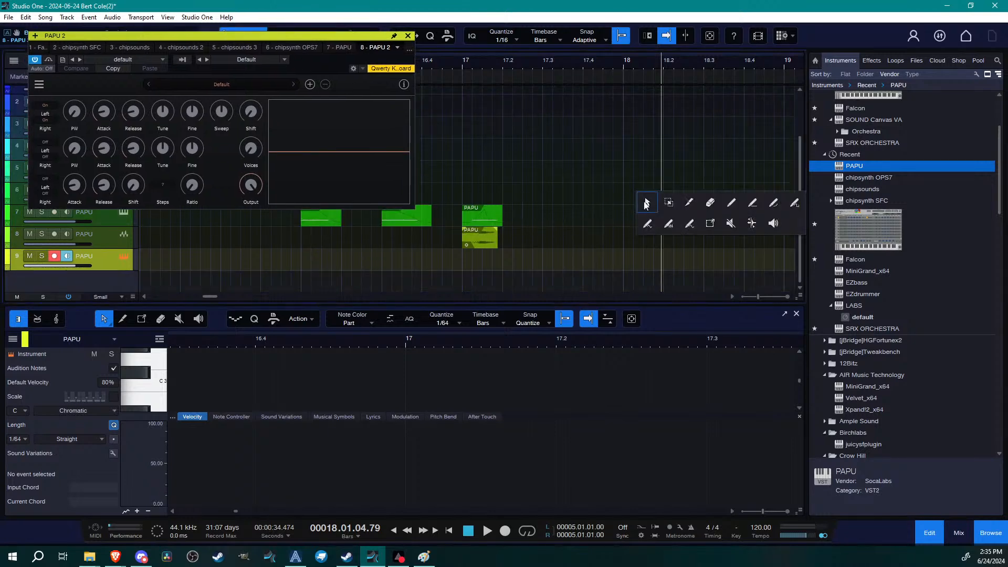
click(647, 203)
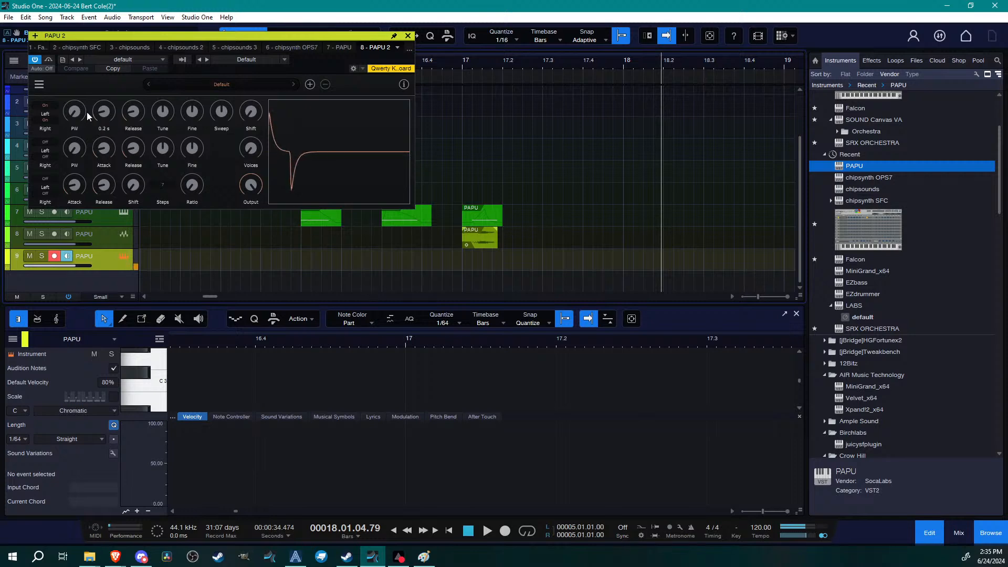
Shorten the attack and release of PAPU's first pulse channel, raise its sweep and shift, and try different tuning settings
drag(109, 112, 140, 157)
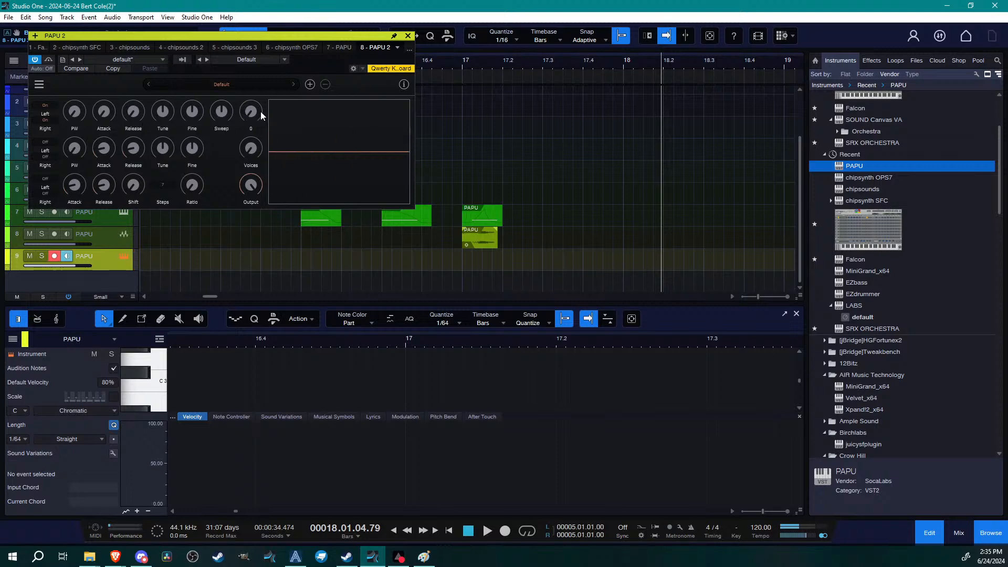
drag(255, 112, 231, 27)
drag(192, 113, 175, 161)
drag(192, 111, 190, 54)
mouse_move(164, 109)
mouse_down()
mouse_move(162, 77)
mouse_move(148, 165)
mouse_move(155, 98)
mouse_up()
drag(225, 37, 221, 32)
Record a PAPU part on track 9 from bar 18 while lowering the Pulse 1 Tune setting
click(632, 68)
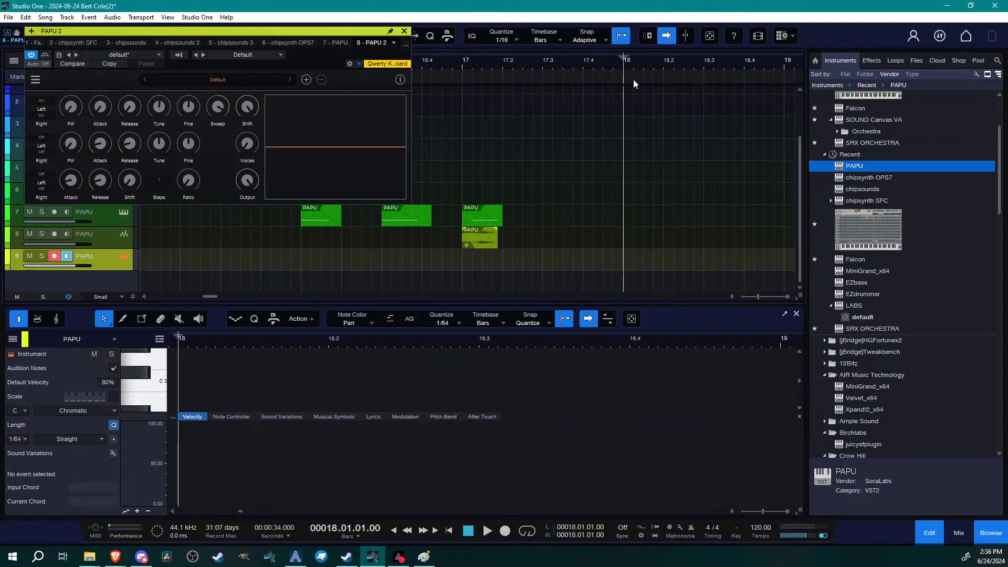
key(KP_Multiply)
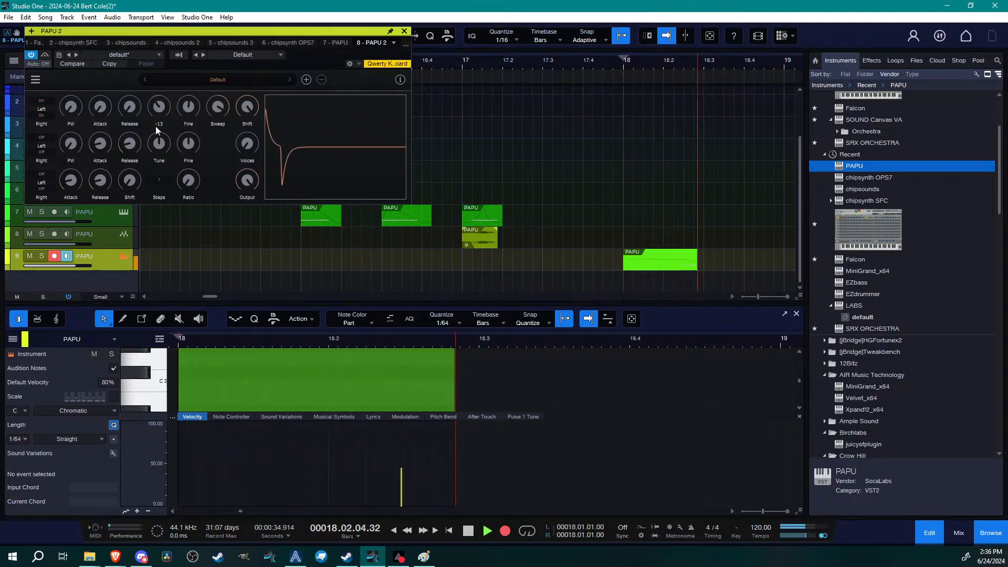
key(space)
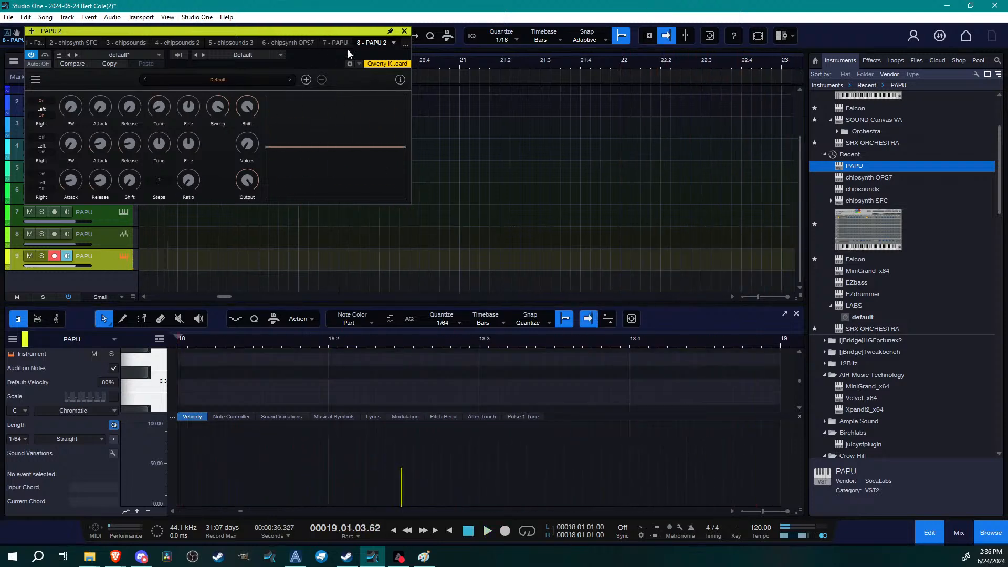
Open the recorded PAPU part in an enlarged note editor and select its long C 1 note
click(403, 31)
drag(242, 66, 430, 65)
double_click(316, 270)
drag(424, 343, 420, 336)
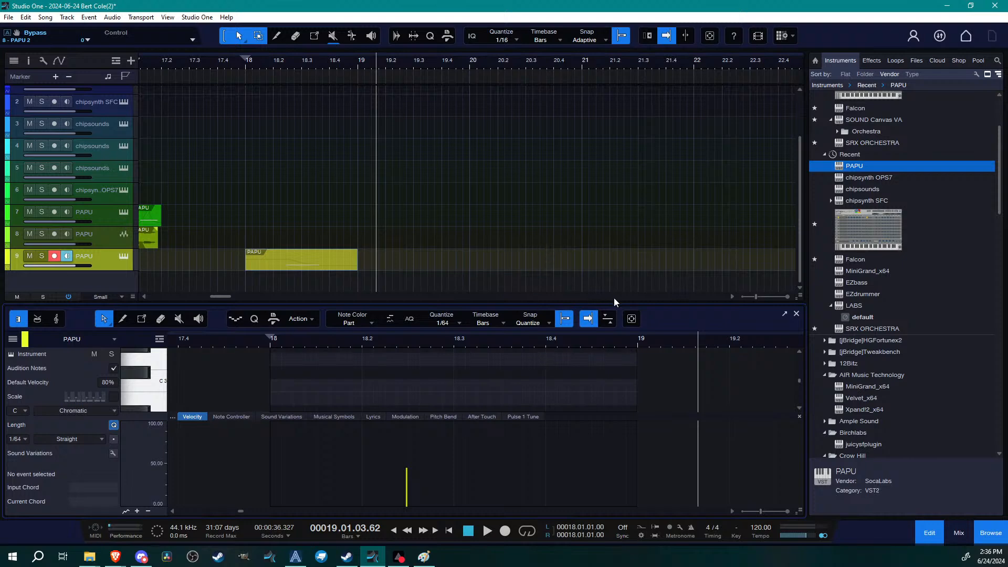
drag(626, 303, 626, 192)
scroll(436, 347, down, 4)
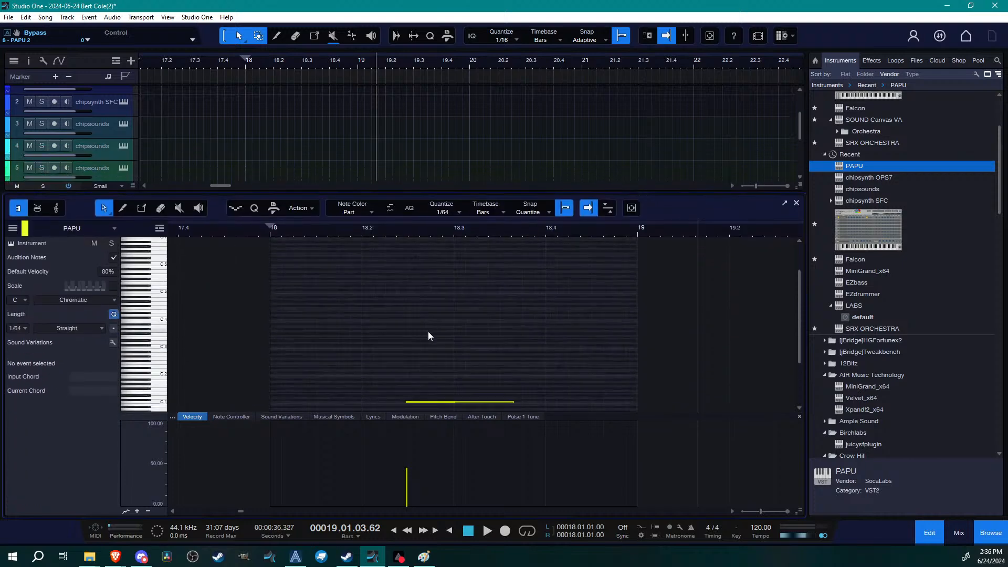
click(443, 375)
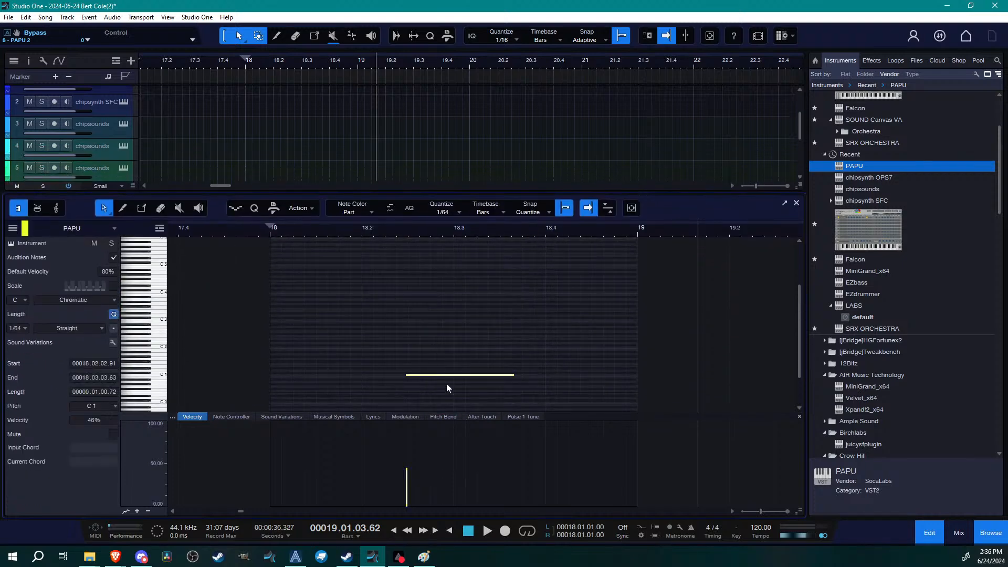
Show and play the part's Pulse 1 Tune automation and raise the low point around beat 18.3.3 to 100
click(521, 416)
click(398, 232)
key(space)
key(space)
drag(534, 497, 413, 493)
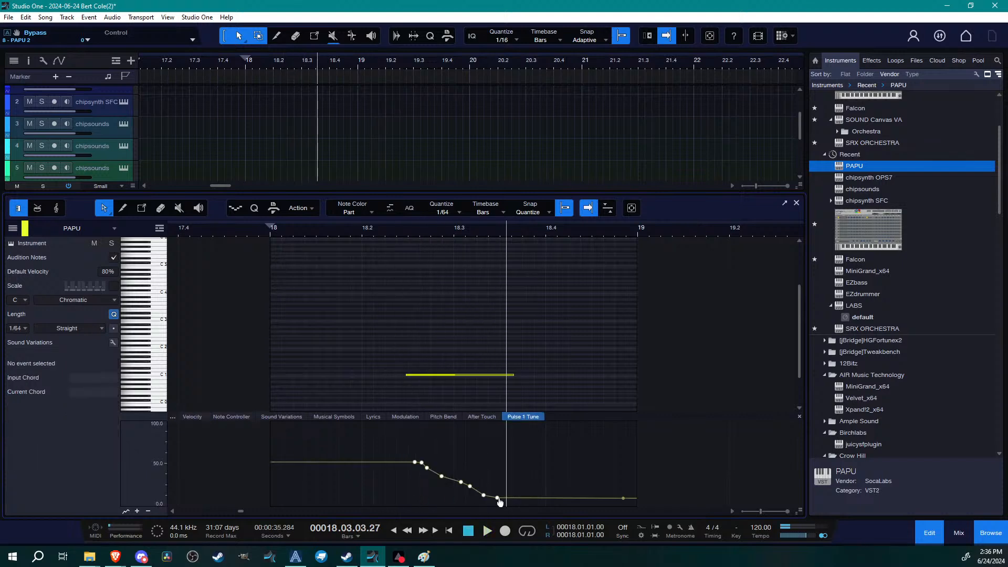
drag(497, 498, 495, 420)
Try a short C 6 note just before beat 18.2.3, play it, and undo a C♯ 6 note added near 18.4.2
ctrl+click(404, 238)
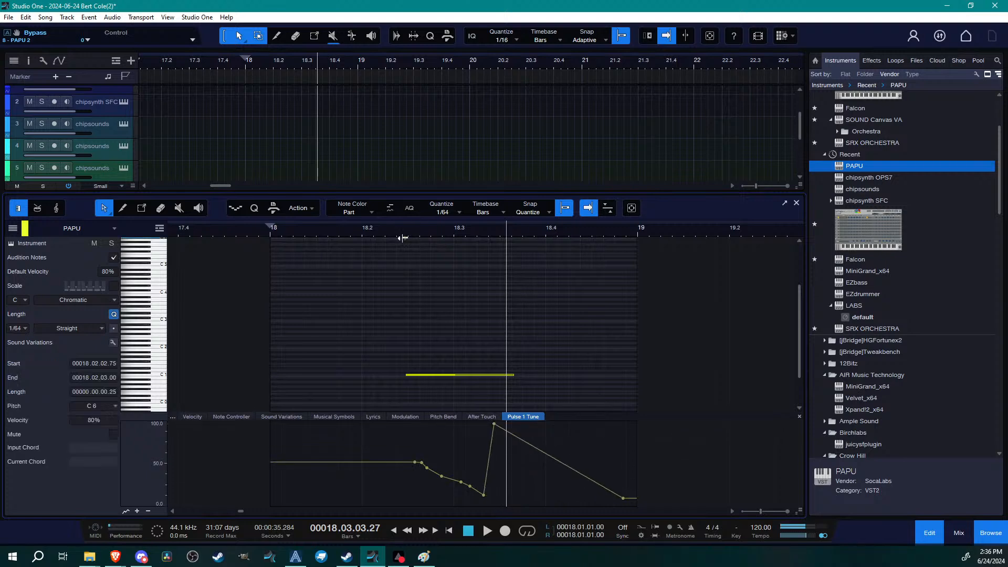
click(402, 229)
key(space)
key(space)
scroll(408, 284, up, 2)
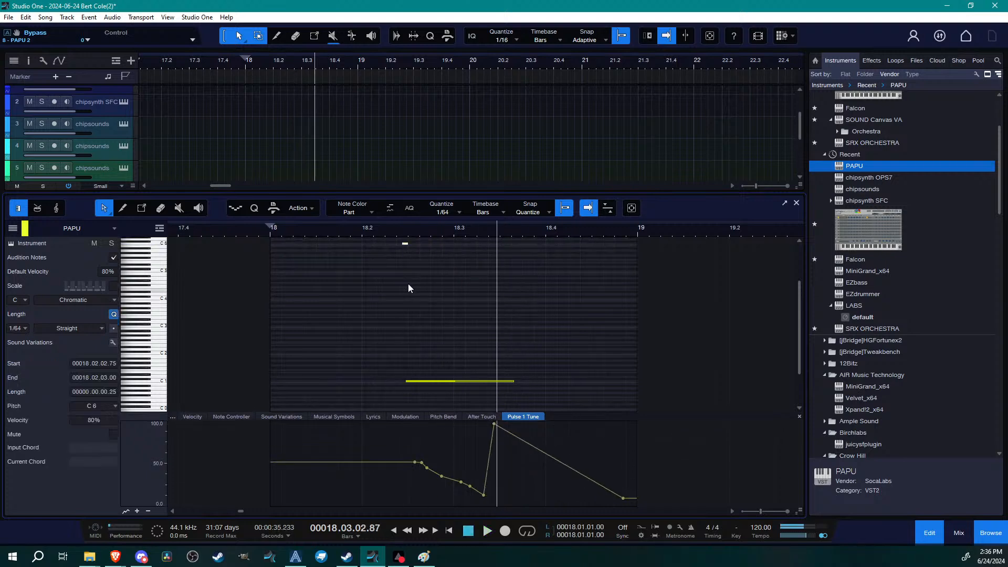
ctrl+click(564, 242)
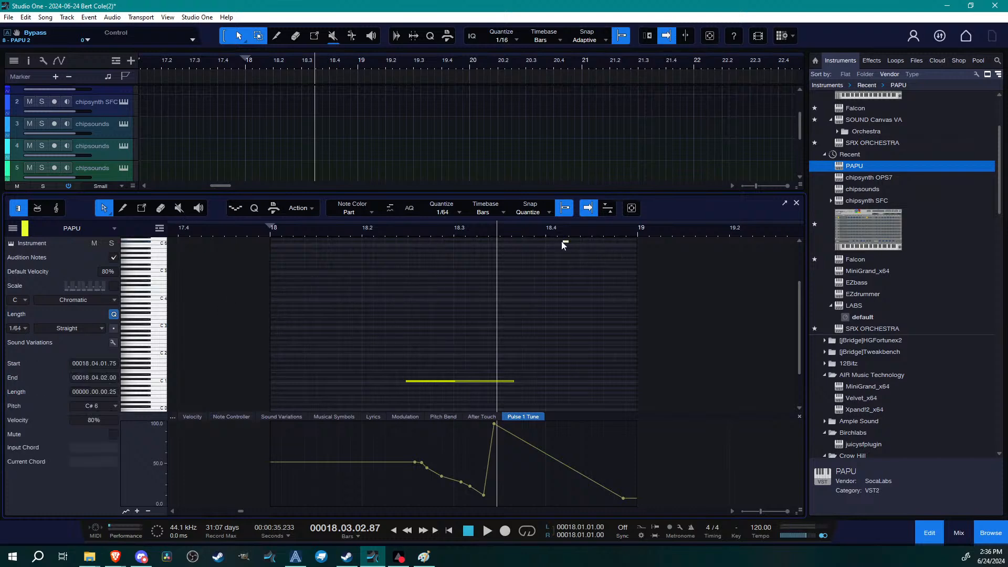
key(ctrl+z)
Try a descending run of four short high notes before beat 18.3 and undo it
ctrl+click(391, 244)
ctrl+click(398, 248)
ctrl+click(404, 258)
ctrl+click(410, 276)
key(ctrl+z)
key(ctrl+z)
key(ctrl+z)
key(ctrl+z)
Try a short F♯ 5 note at 18.1.3.75 and delete it
ctrl+click(336, 257)
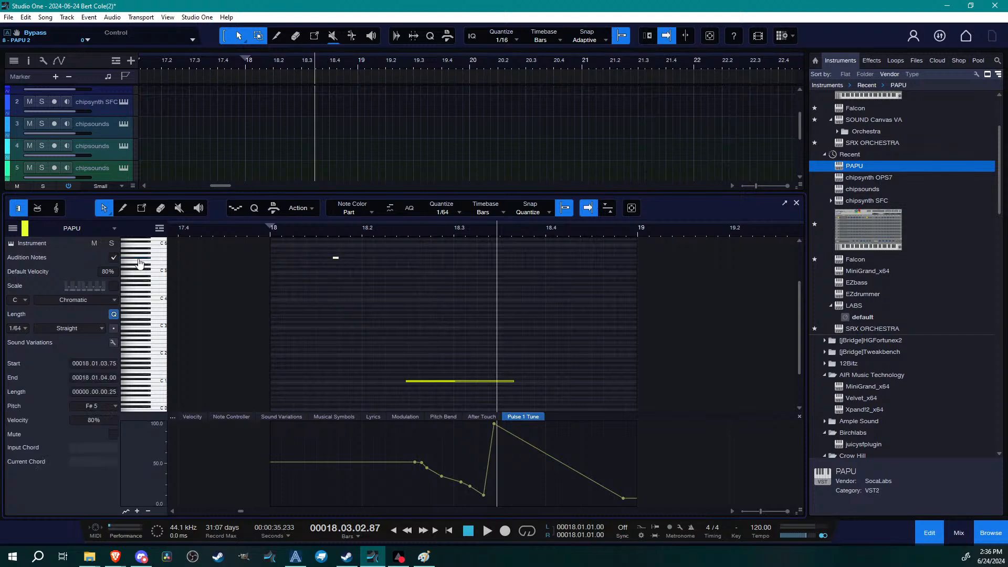
drag(390, 285, 326, 249)
key(Delete)
Add a 1/64 note at F 3 on beat 18.4 and play it
click(155, 316)
ctrl+click(546, 315)
mouse_move(535, 230)
mouse_down()
mouse_move(528, 254)
mouse_move(473, 276)
mouse_up()
drag(482, 279, 579, 351)
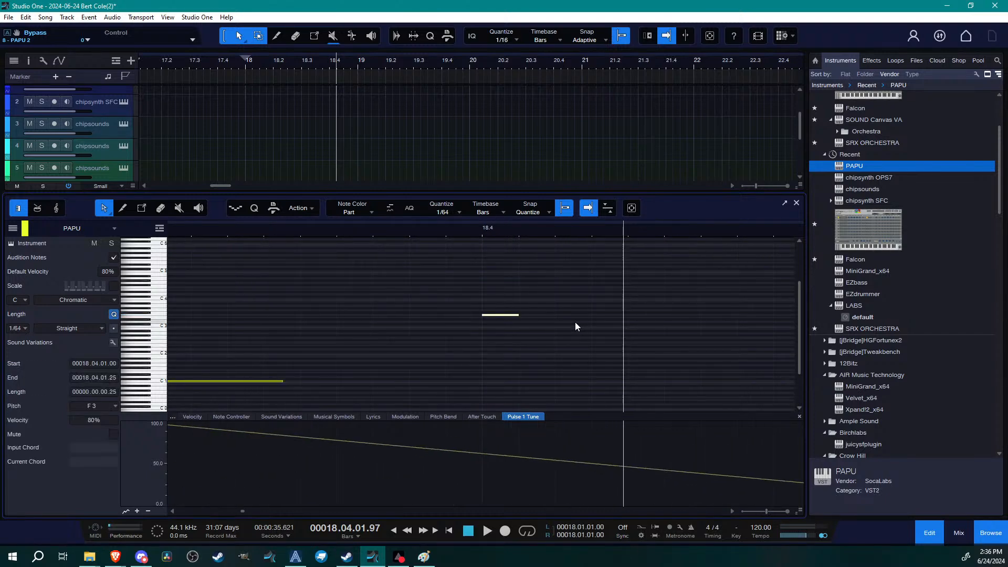
click(465, 231)
key(space)
drag(474, 235, 606, 245)
Duplicate the short F 3 note three times, lowering each copy a semitone to form a run down to D 3
drag(340, 310, 417, 362)
key(d)
key(alt+f)
key(Escape)
key(Escape)
key(Down)
key(d)
key(Down)
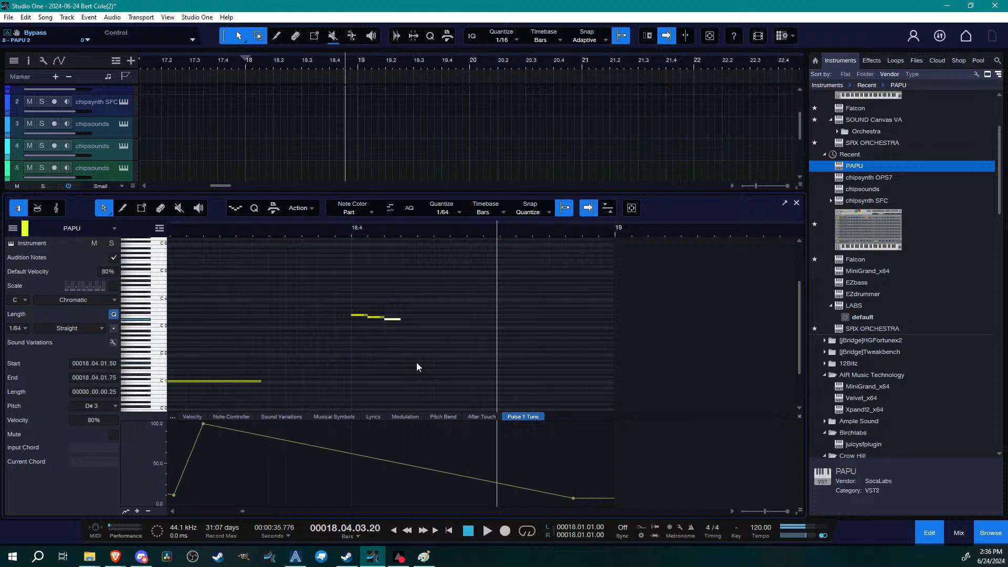
key(d)
key(Down)
Play the long note and the four-note descending run several times from different start positions
click(346, 229)
key(space)
click(320, 229)
key(space)
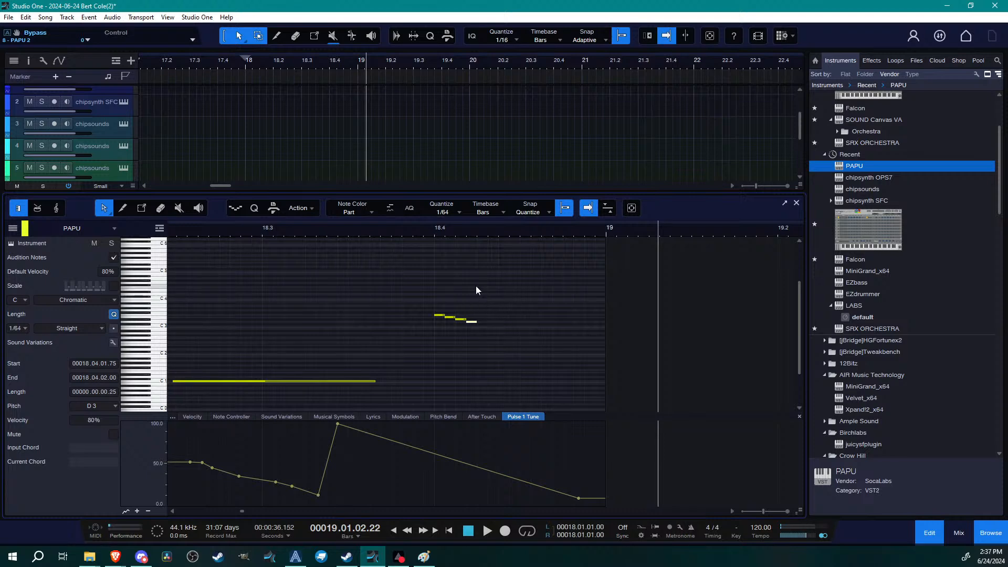
click(386, 238)
click(352, 232)
key(space)
key(space)
click(305, 228)
key(space)
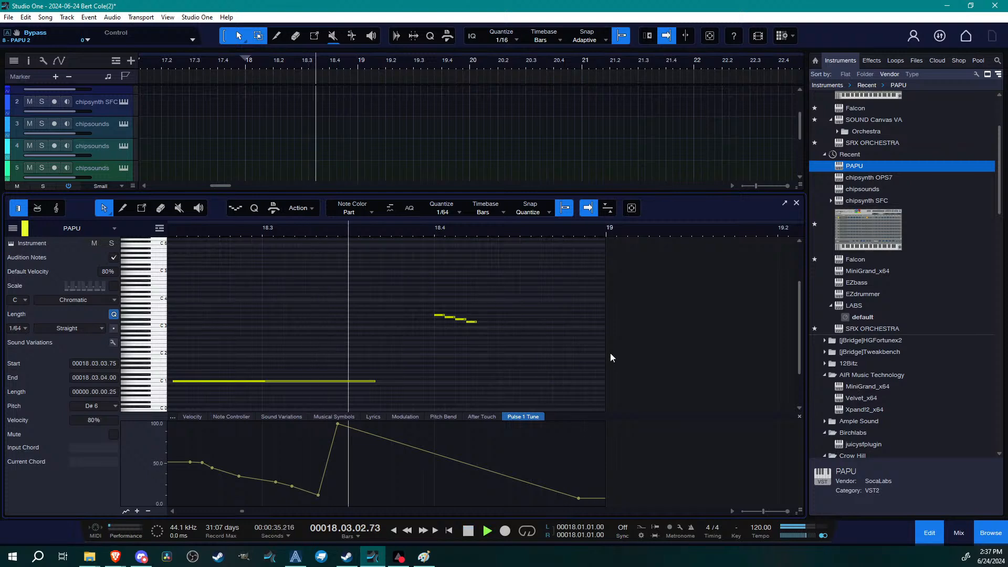
key(space)
click(426, 233)
key(space)
key(space)
Duplicate the four-note run directly after itself and transpose the copy down to start at B 2
drag(551, 329, 440, 339)
key(d)
key(Down)
key(Down)
key(Down)
key(Down)
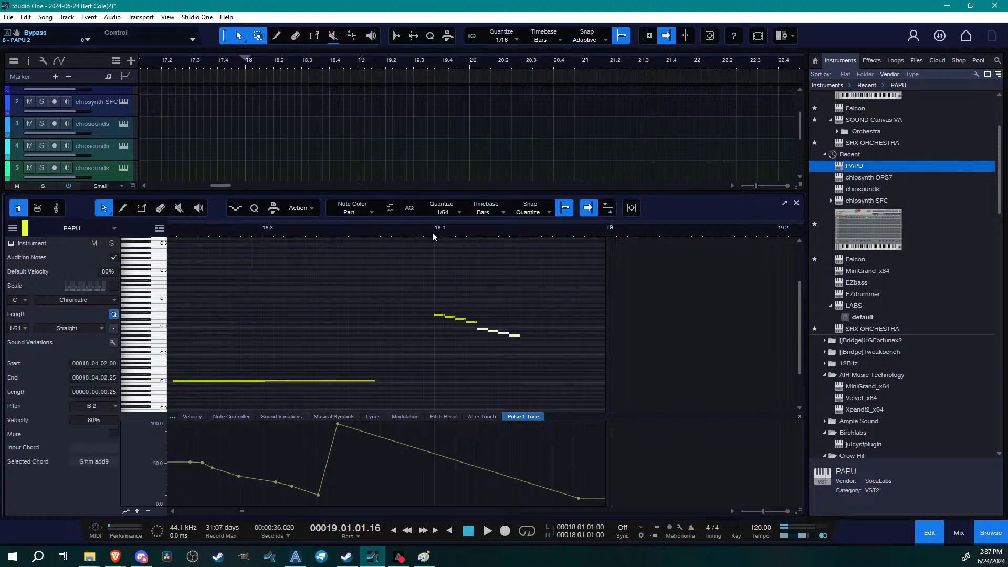
Try the copied run higher, starting at C♯ 3, and return it to B 2
key(Up)
key(Up)
key(Up)
key(Up)
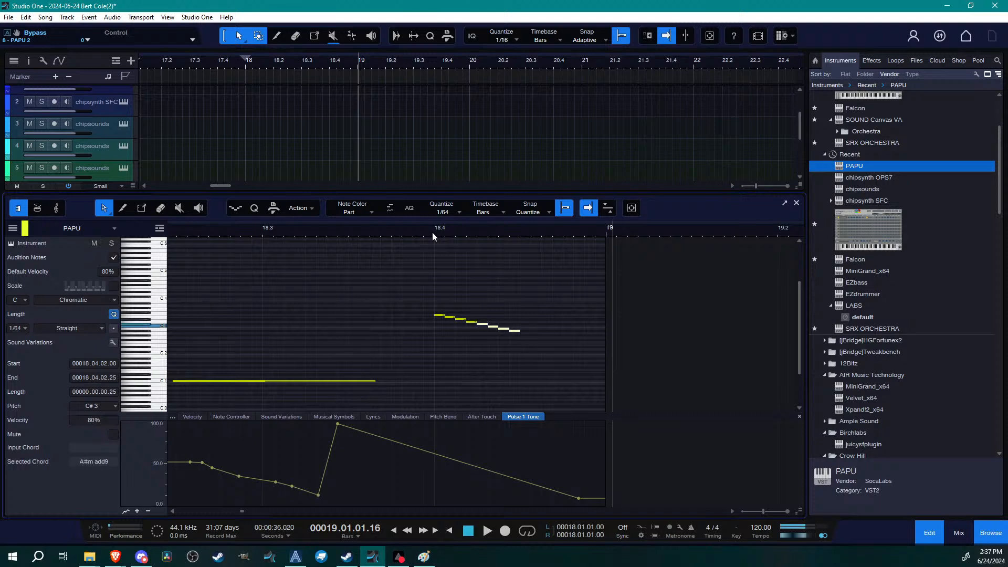
key(Down)
key(Down)
key(Down)
key(Down)
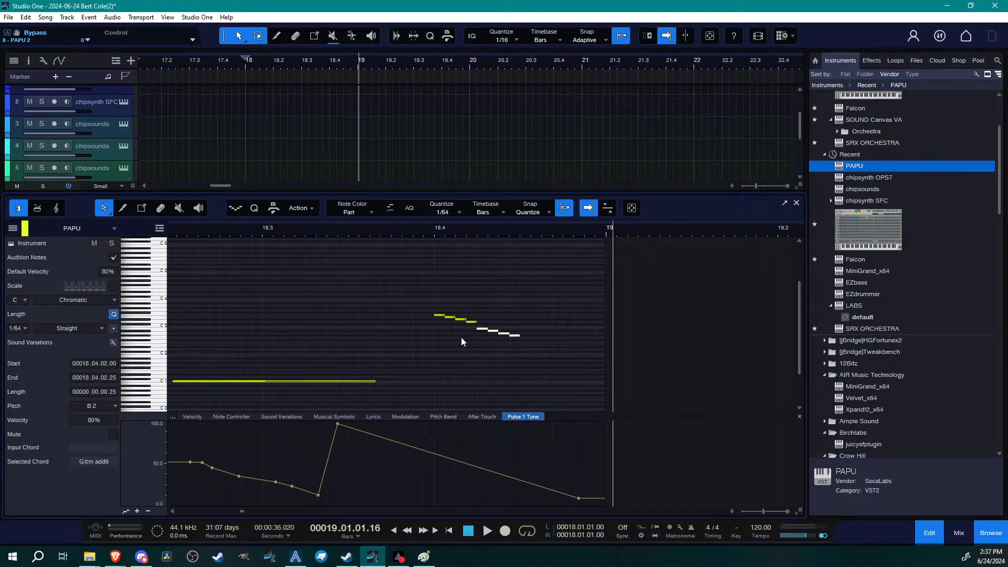
Try the first note of the copied run several semitones higher and step it back down to B 2
click(465, 374)
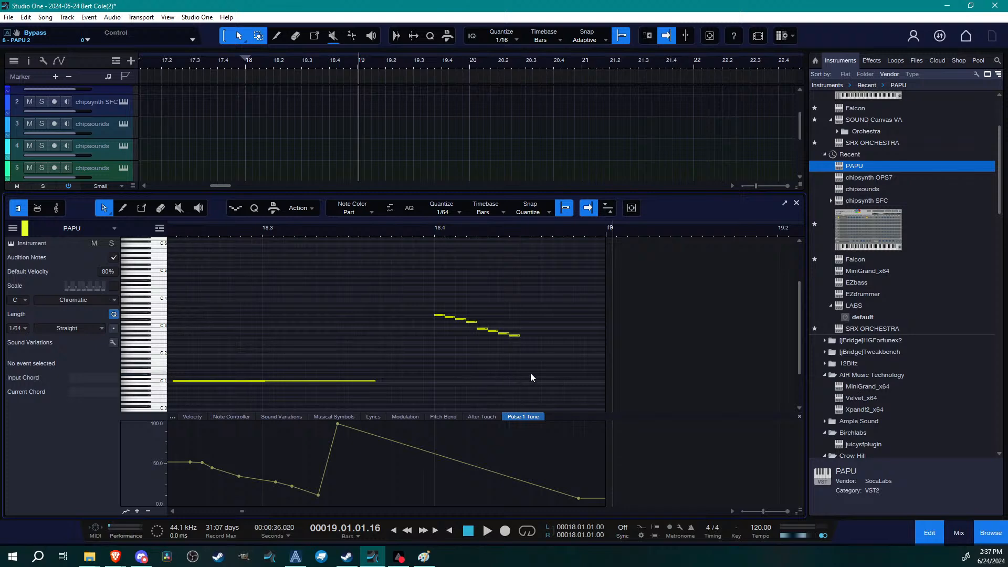
click(484, 331)
key(Up)
key(Up)
key(Up)
key(Up)
key(Up)
key(Up)
key(Down)
key(Down)
key(Down)
key(Down)
key(Down)
key(Down)
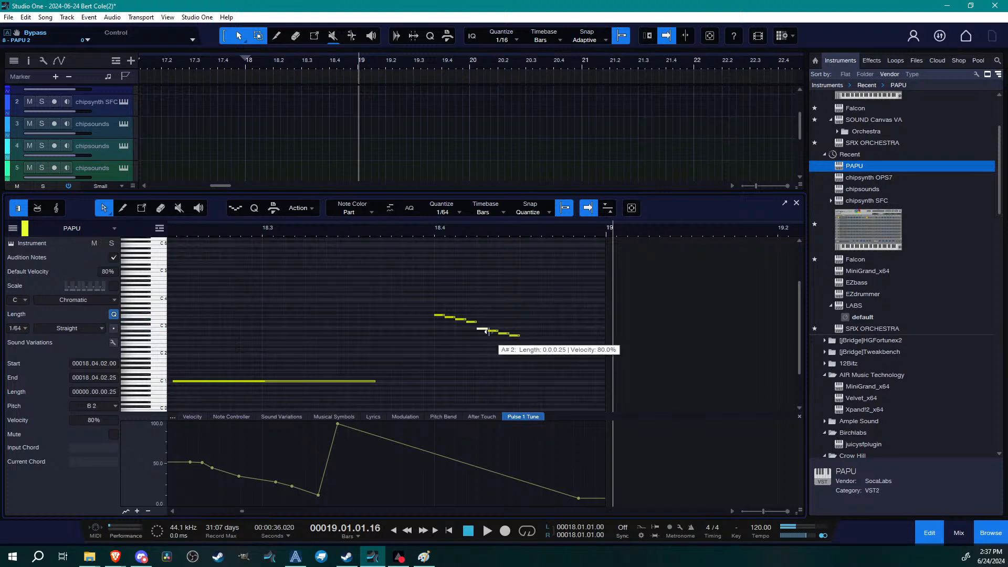
Select the lower four-note run and play it from beat 18.4.2
drag(551, 314, 476, 339)
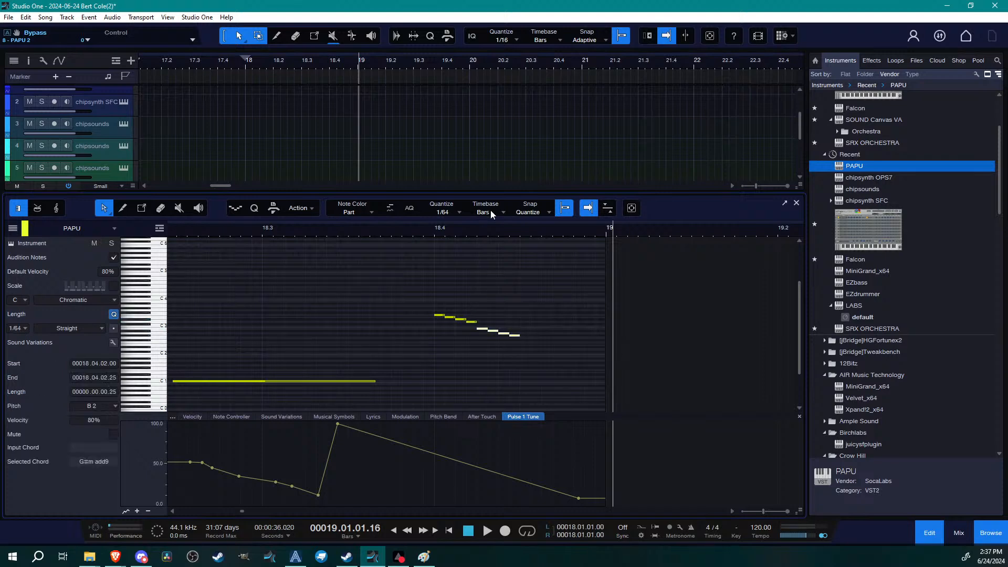
key(e)
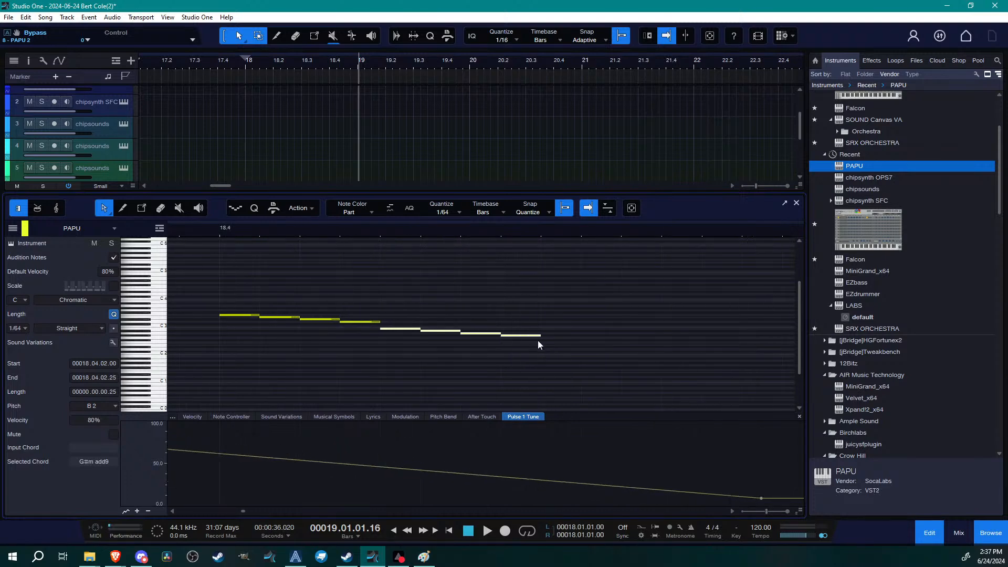
drag(538, 335, 522, 347)
click(378, 229)
key(space)
key(space)
drag(302, 226, 618, 222)
drag(404, 230, 493, 223)
key(ctrl+z)
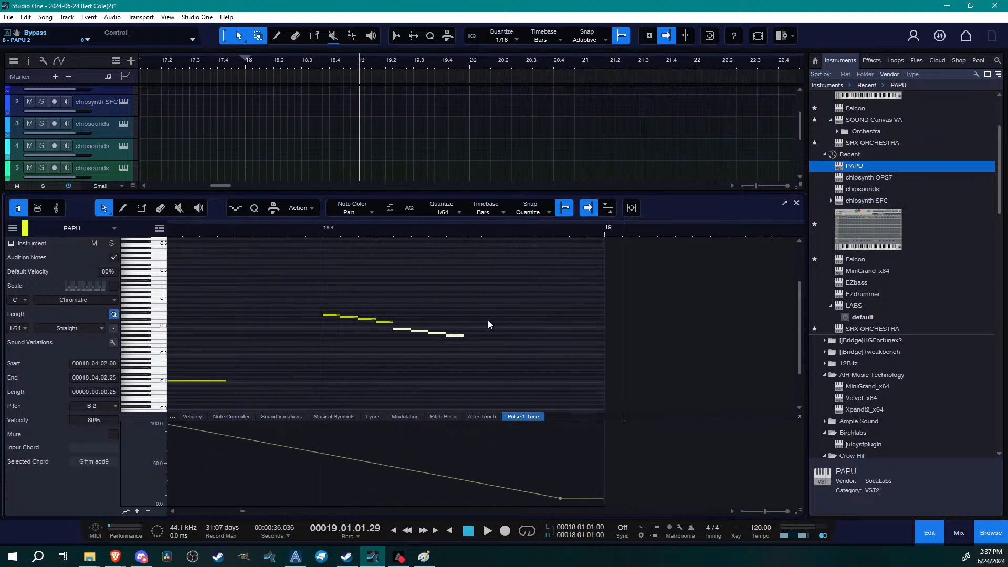
Add two notes of length 0.50 after the short runs, E 3 at 18.4.3.25 followed by D♯ 3
double_click(483, 317)
double_click(528, 324)
drag(482, 298, 550, 326)
drag(551, 298, 534, 333)
key(Up)
key(Up)
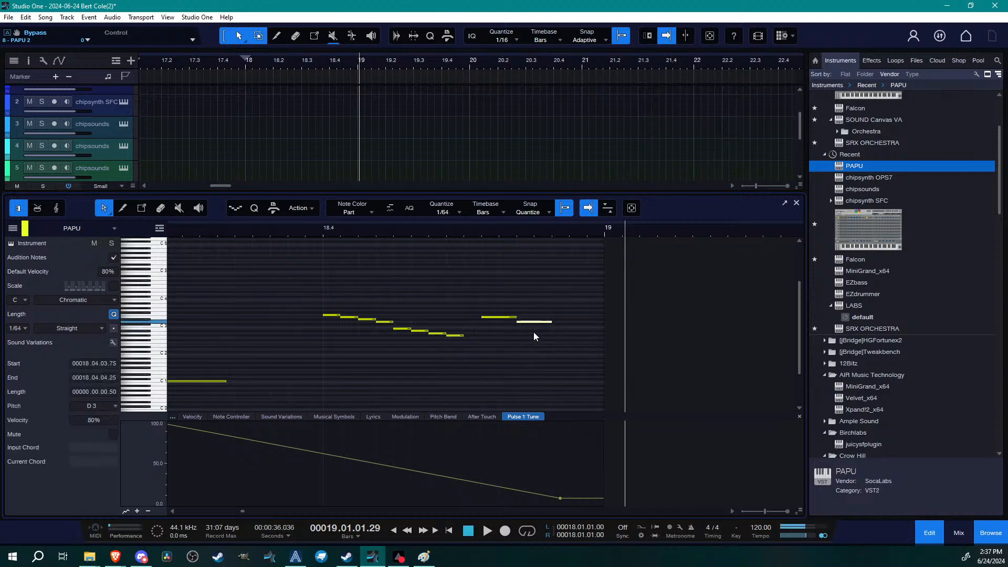
Duplicate the two longer notes and lower the copies two semitones to D 3 and C♯ 3
drag(551, 291, 509, 338)
key(d)
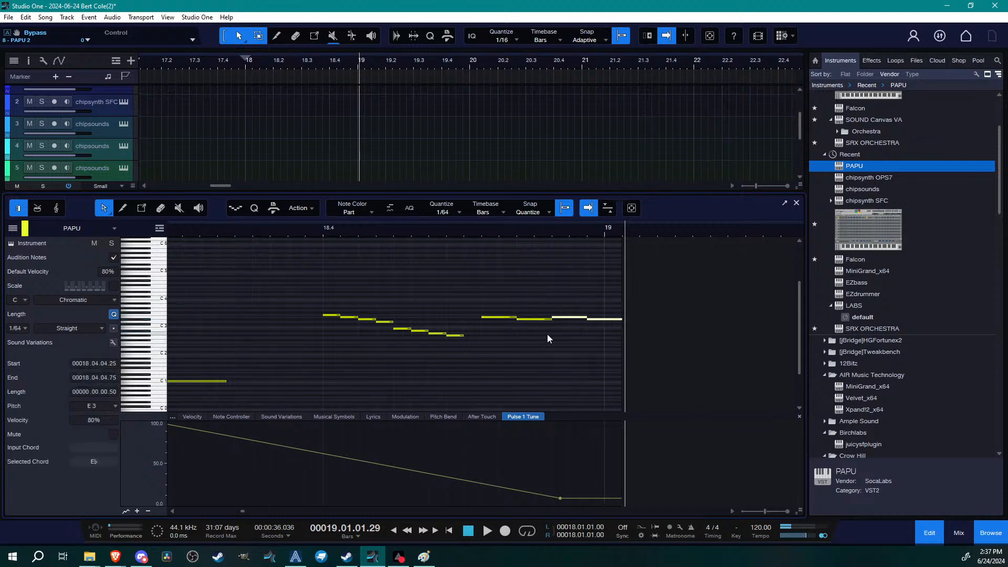
key(Down)
key(Down)
click(559, 338)
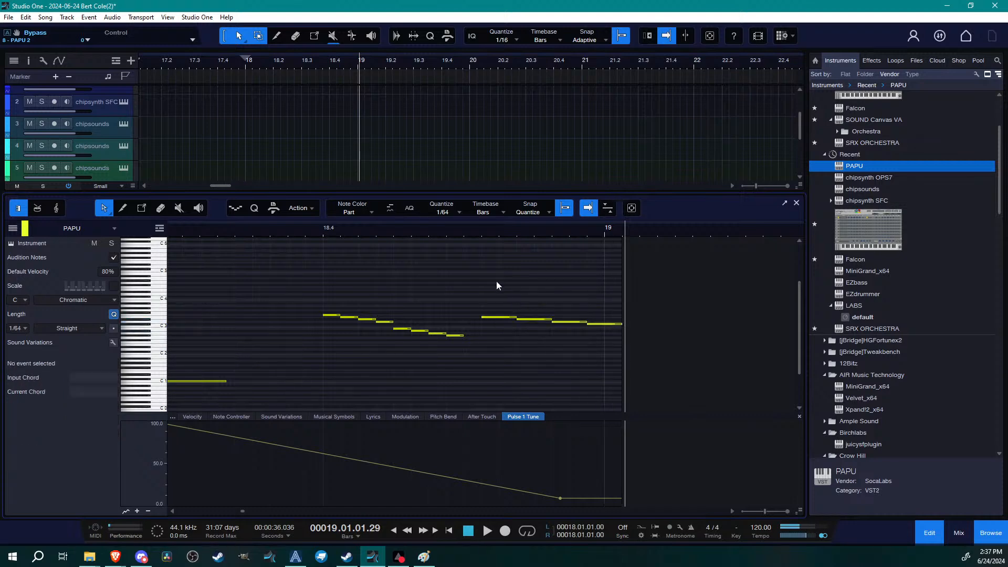
Play the four longer descending notes and shift them all right to start at bar 19
click(480, 233)
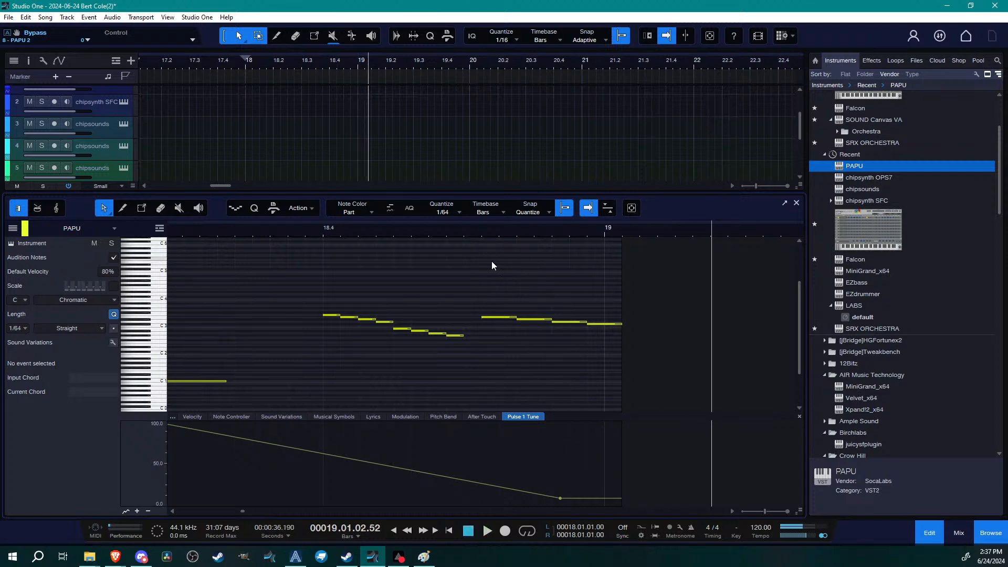
click(479, 232)
drag(499, 278, 680, 367)
key(alt+Right)
key(alt+Right)
key(alt+Right)
key(alt+Right)
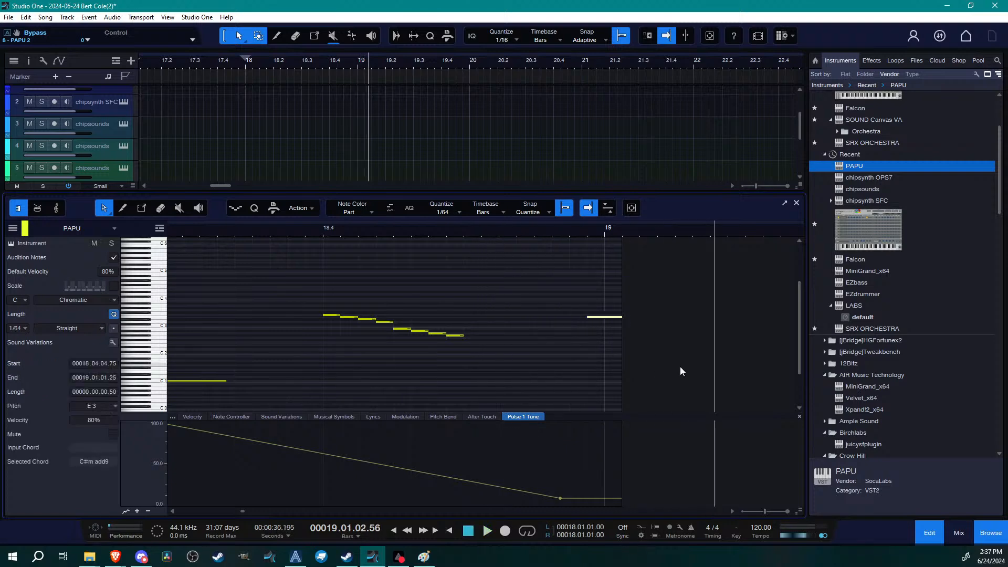
Extend the end of the PAPU part to cover the moved notes and play them from bar 19
scroll(388, 126, down, 5)
drag(362, 152, 371, 153)
drag(603, 235, 557, 231)
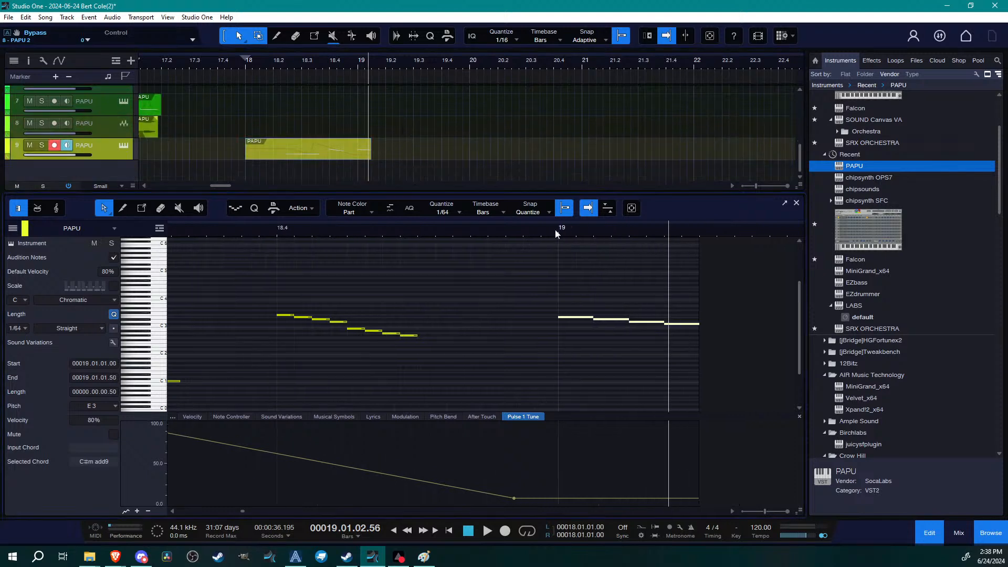
double_click(560, 231)
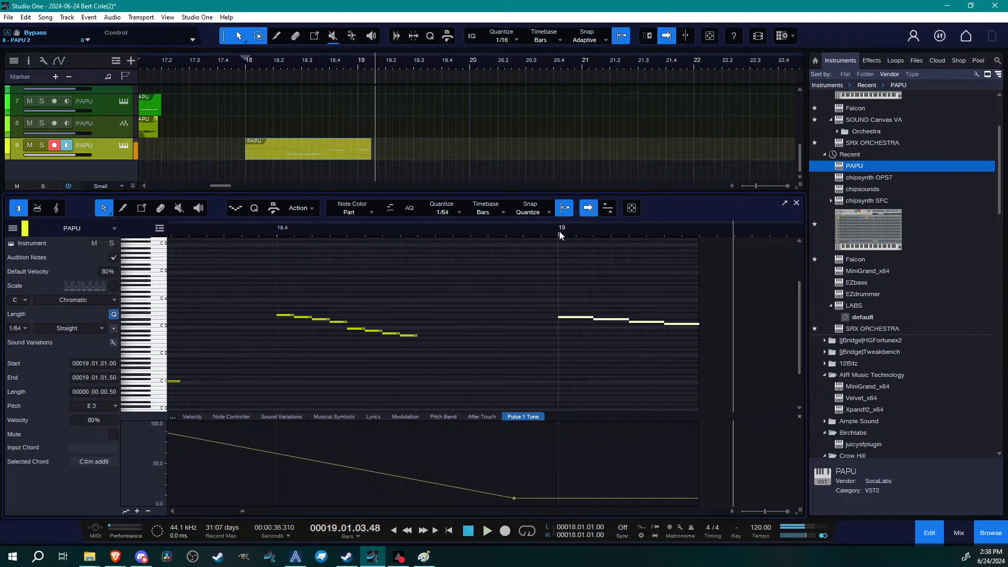
Split the PAPU part on track 9 at bar 19
scroll(379, 145, up, 5)
drag(366, 65, 400, 104)
alt+click(344, 133)
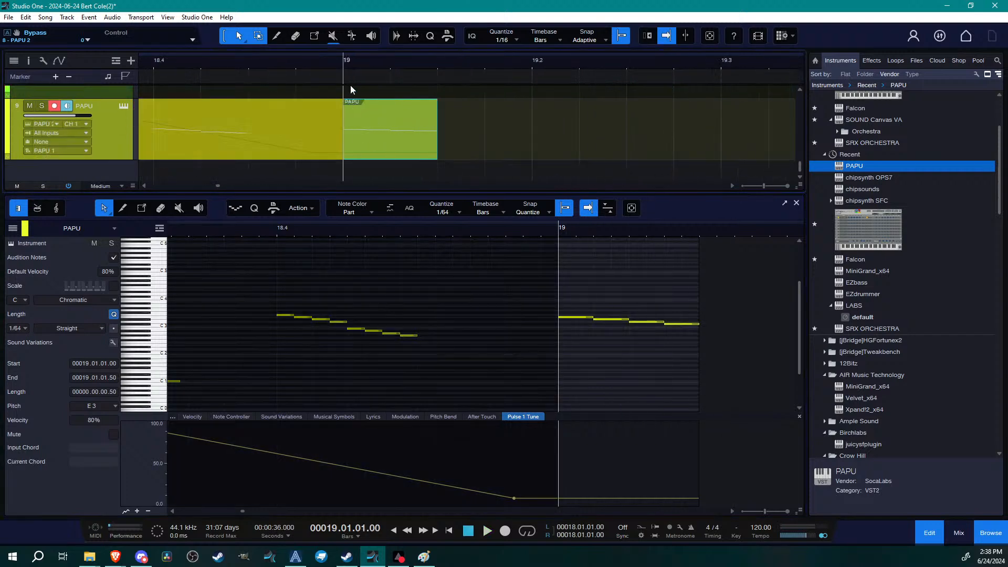
Play the split-off descending notes repeatedly from bar 19
click(689, 283)
key(space)
key(space)
double_click(561, 232)
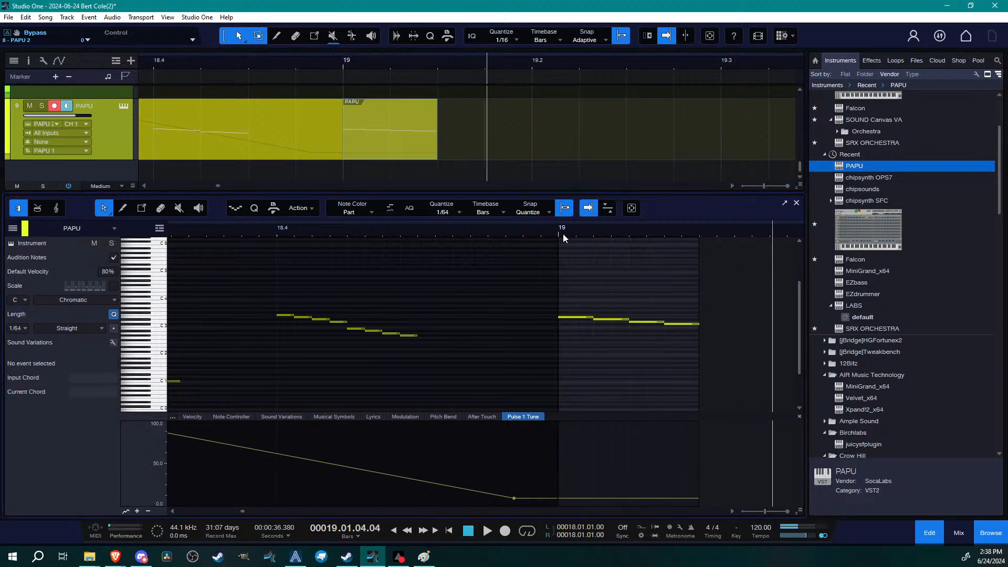
double_click(561, 232)
double_click(562, 231)
key(space)
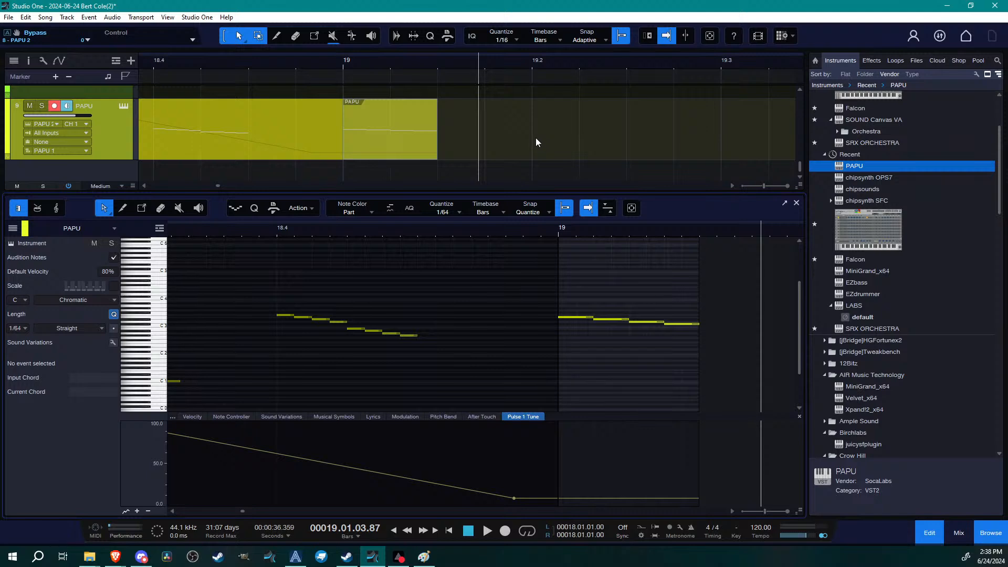
Shorten the PAPU part starting at bar 18 so it ends right after its last note, midway through beat 18.4
click(332, 117)
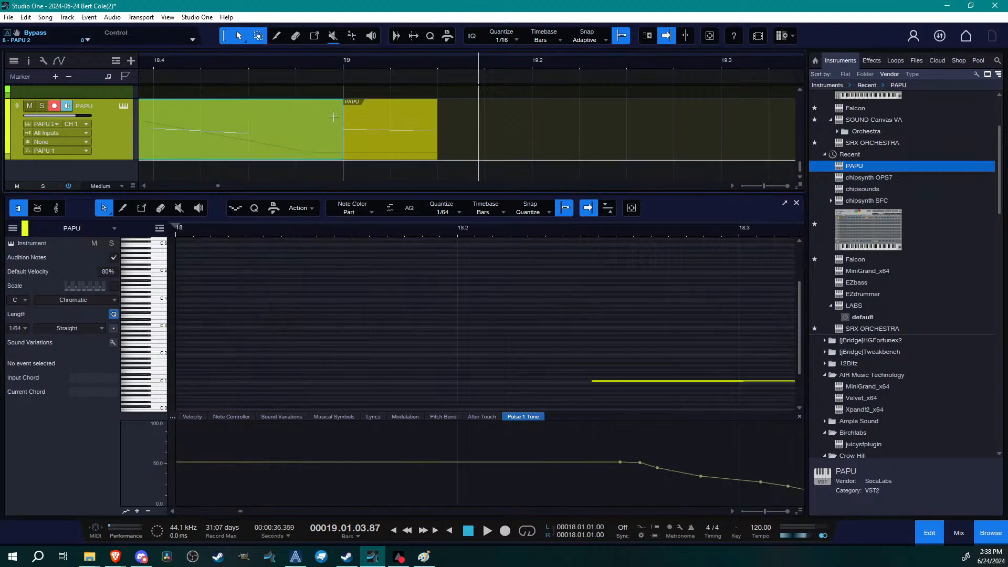
drag(341, 116, 248, 116)
drag(260, 63, 402, 42)
click(514, 142)
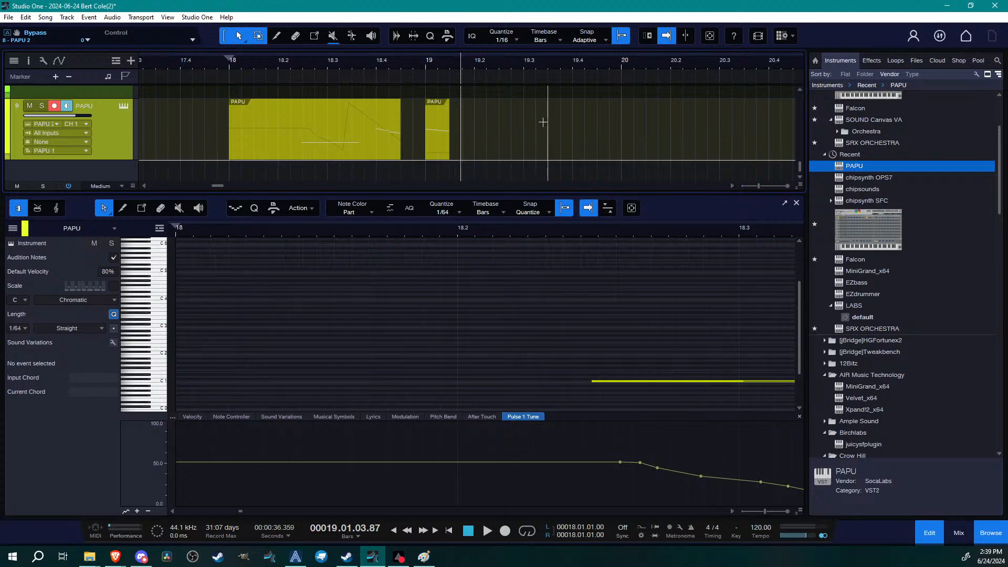
Place the playback cursor at bar 19, at the start of the short PAPU part
drag(480, 65, 453, 79)
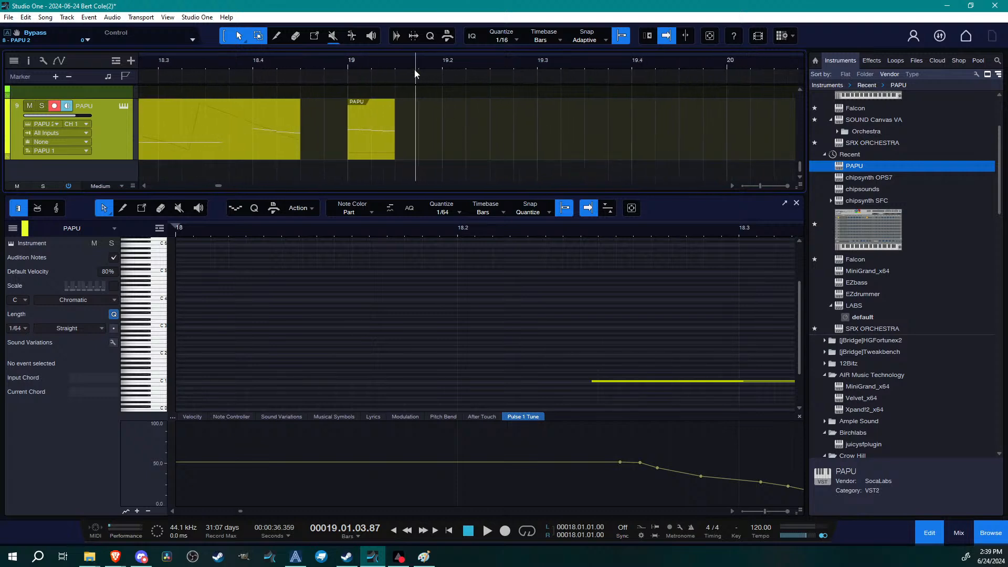
click(351, 63)
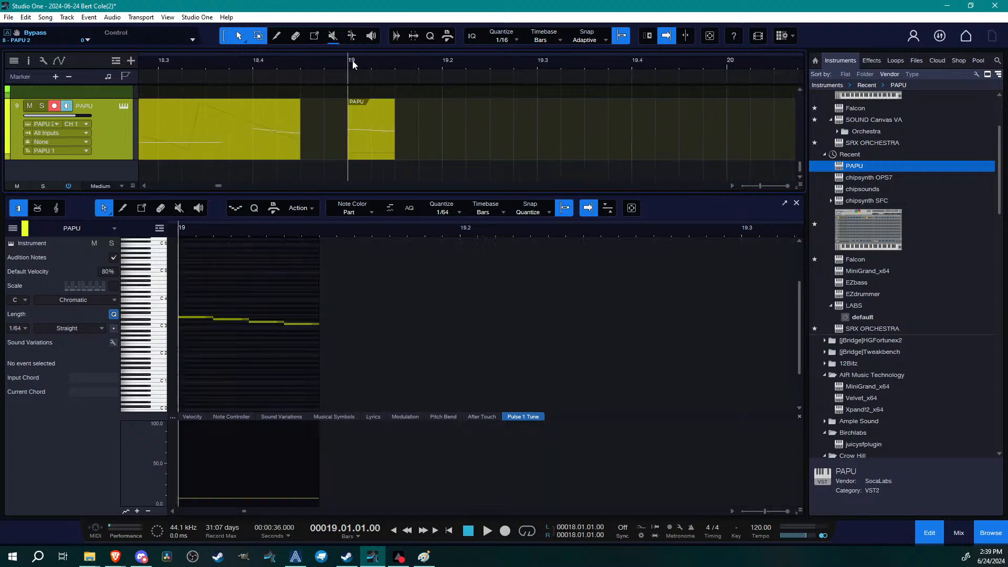
drag(417, 74, 437, 135)
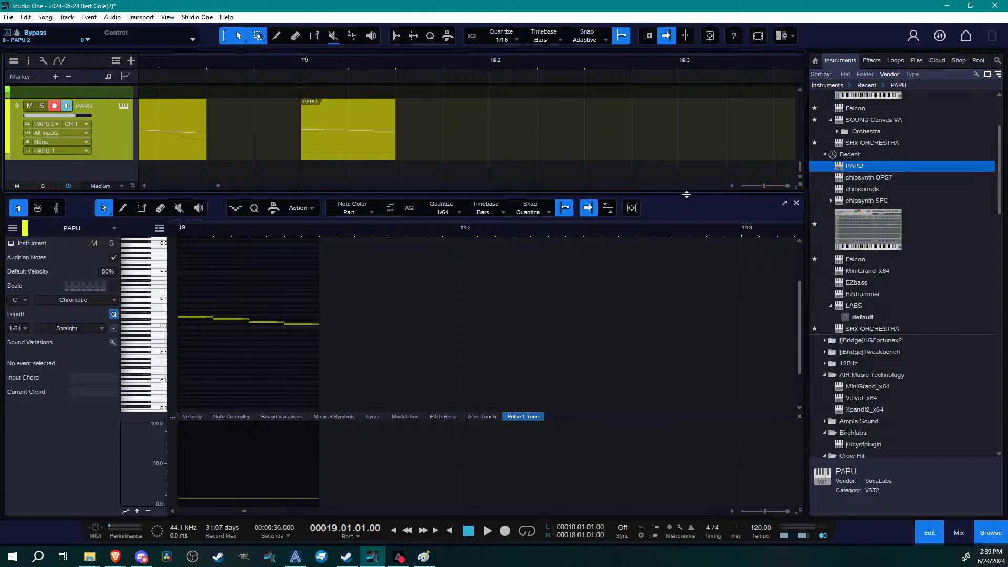
Shrink the Pulse 1 Tune lane and the note editor to give the arrangement area more height
drag(578, 417, 590, 448)
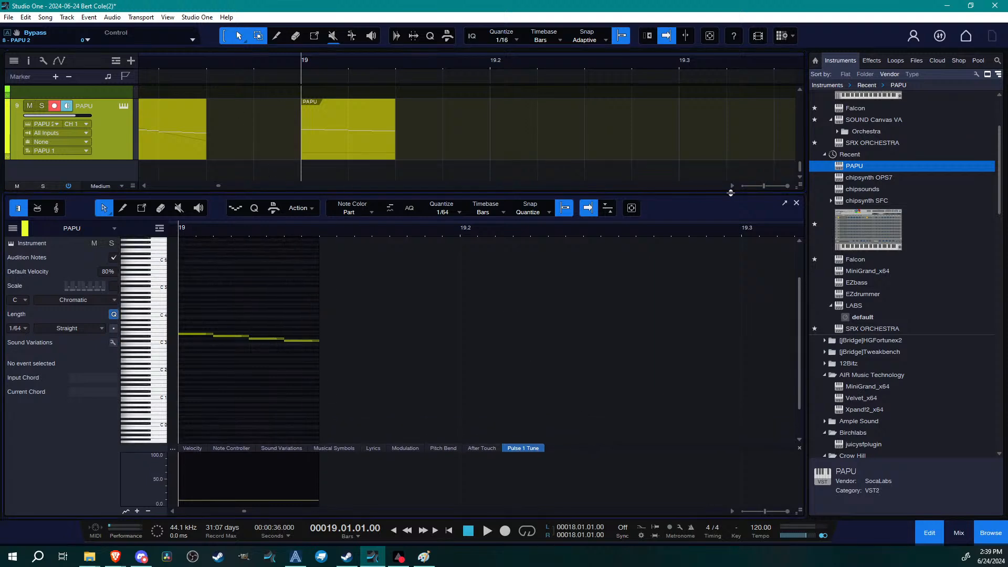
drag(658, 192, 662, 273)
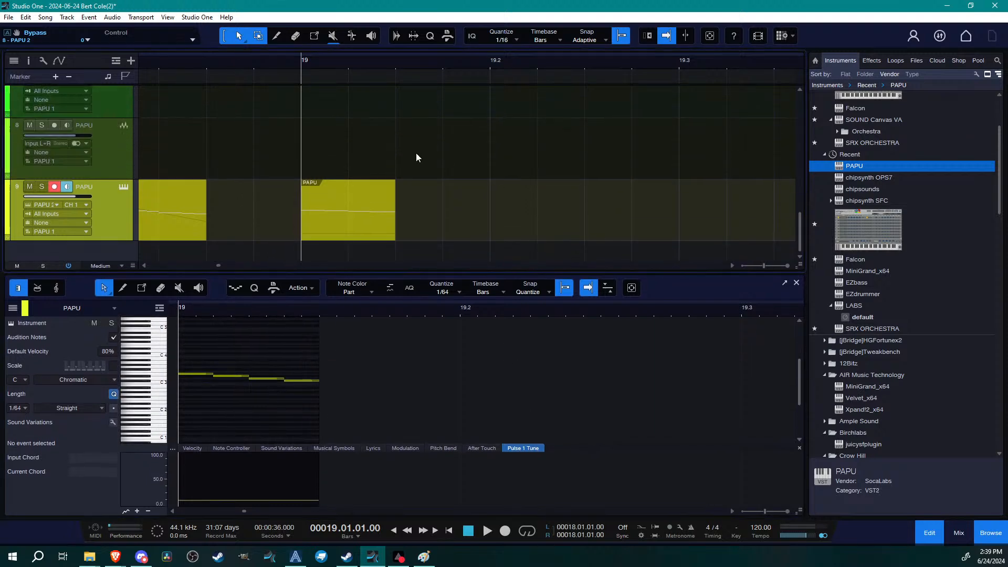
Play the short PAPU part from bar 19 and stop playback just after it
mouse_move(314, 63)
mouse_down()
mouse_move(281, 83)
mouse_move(215, 79)
mouse_move(308, 63)
mouse_move(286, 50)
mouse_move(325, 51)
mouse_up()
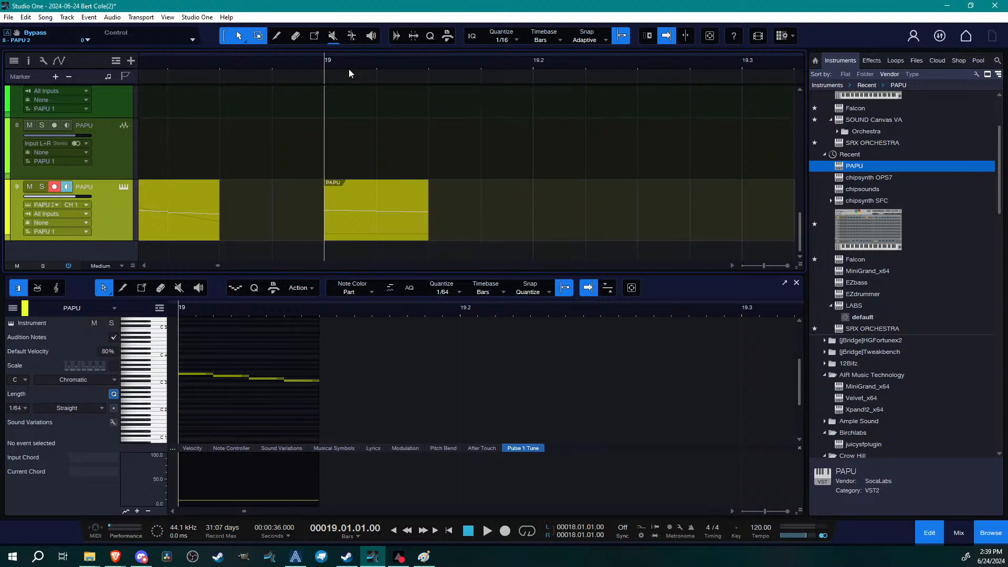
key(space)
key(space)
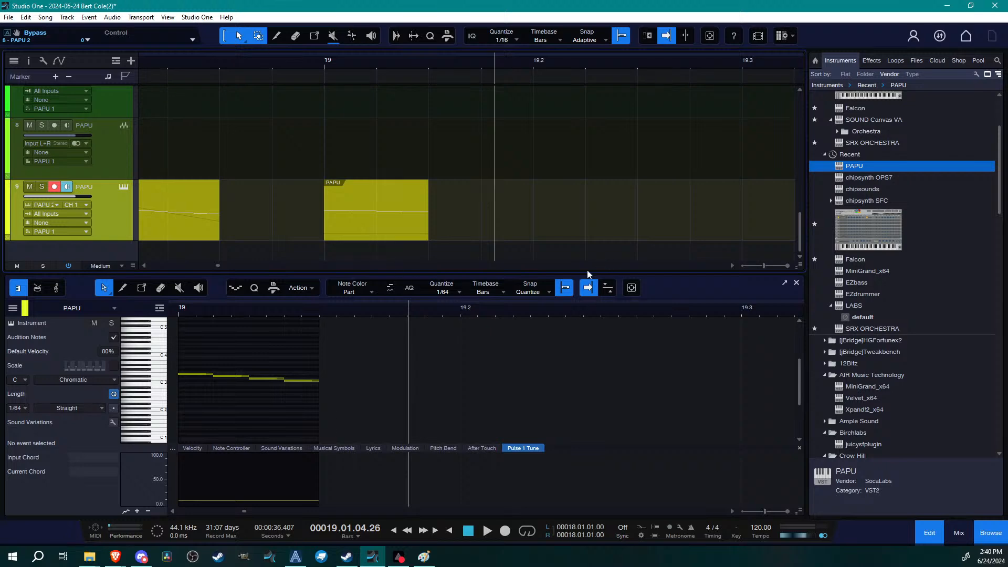
drag(321, 64, 351, 45)
scroll(433, 194, down, 2)
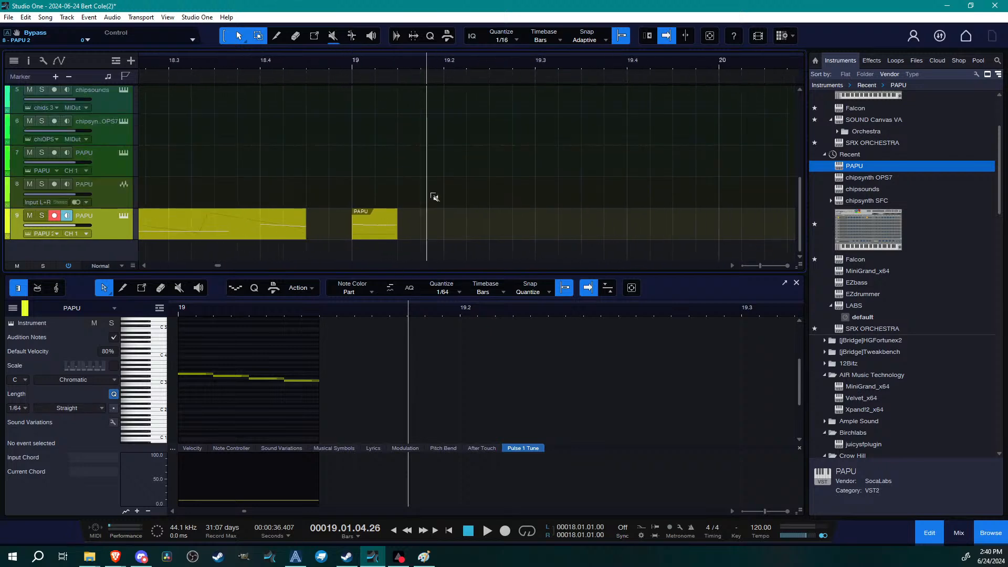
scroll(431, 192, up, 2)
scroll(431, 196, up, 1)
scroll(430, 196, down, 1)
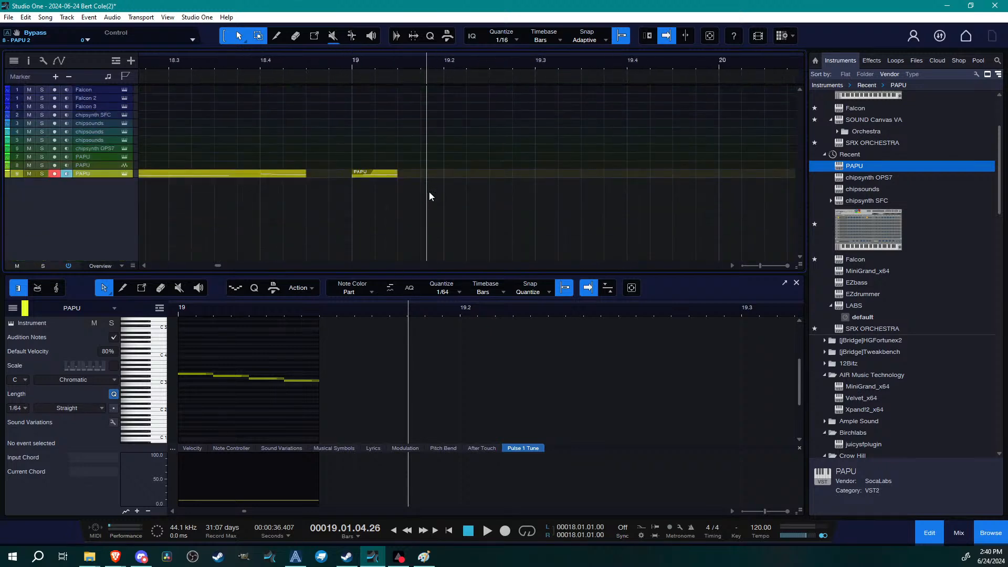
drag(352, 66, 477, 56)
scroll(478, 179, up, 2)
scroll(477, 177, down, 4)
scroll(478, 179, down, 2)
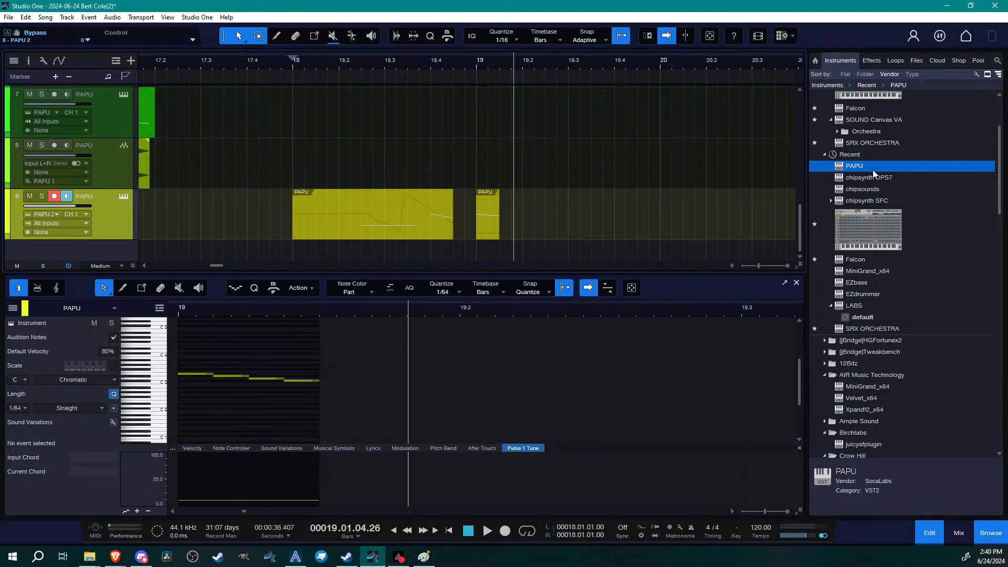
Select the Falcon 3 track, view its instrument window with the 8-Bit Synth program, and close the window
scroll(264, 173, up, 10)
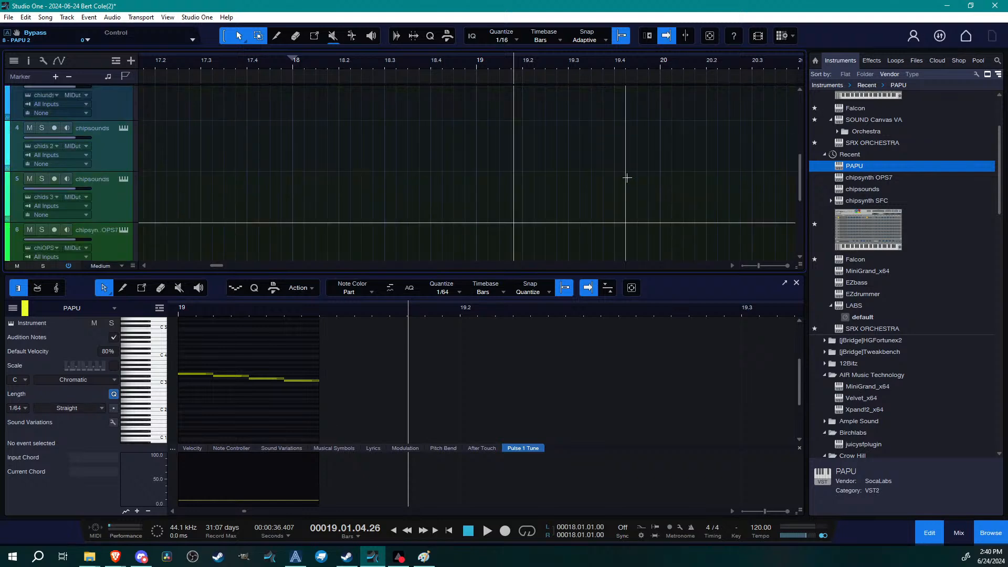
click(109, 222)
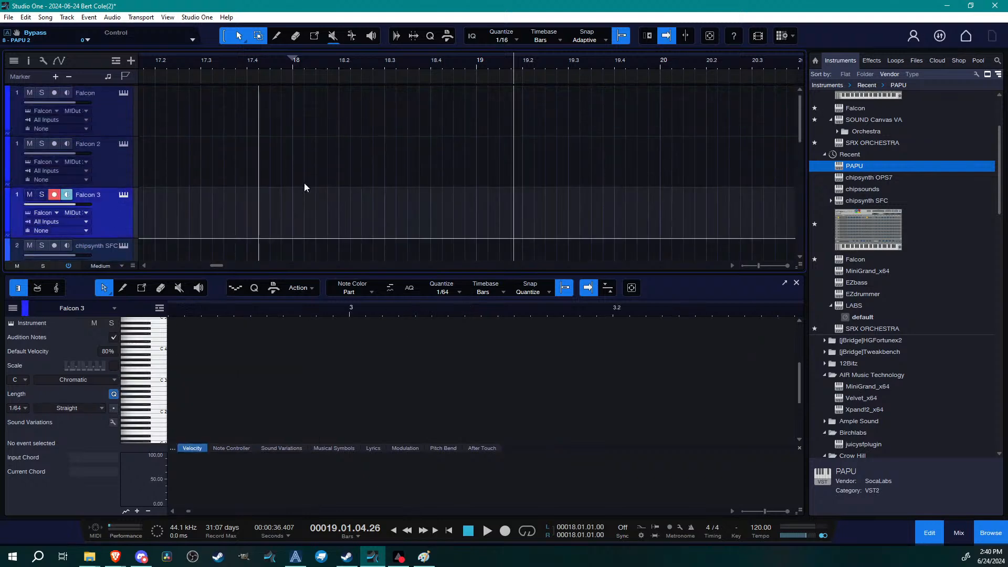
key(shift+w)
key(shift+w)
scroll(419, 192, up, 4)
scroll(418, 193, down, 4)
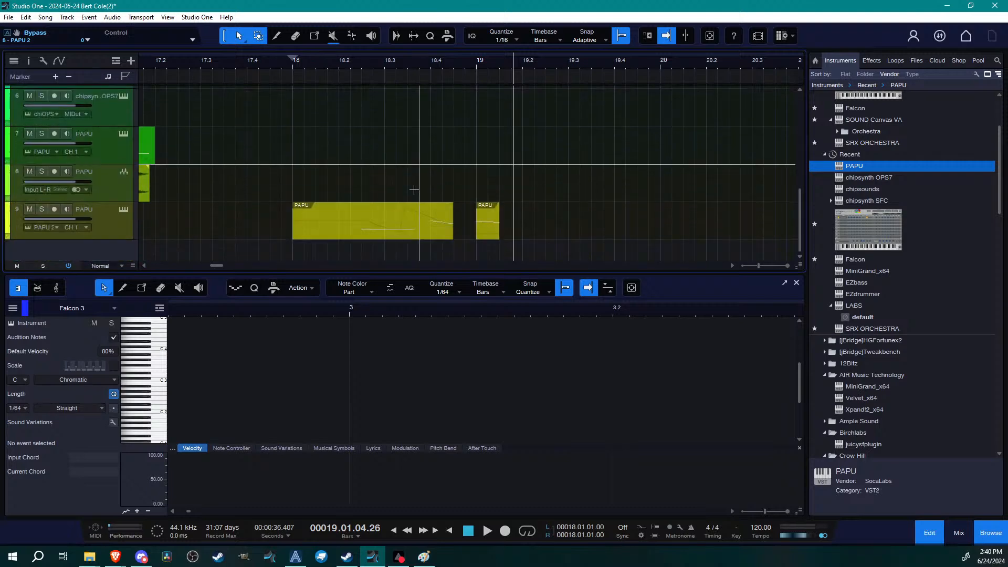
scroll(315, 176, down, 2)
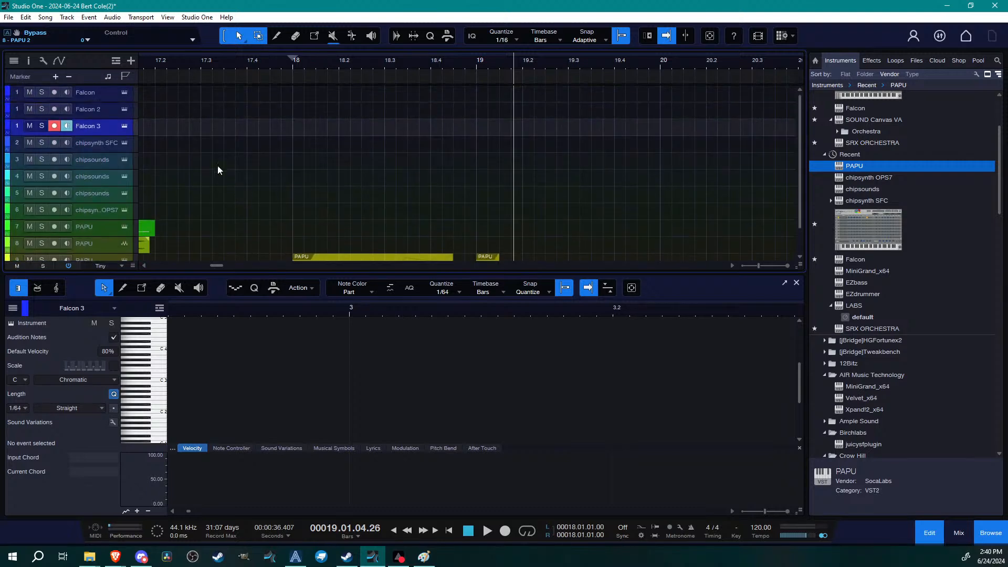
click(125, 127)
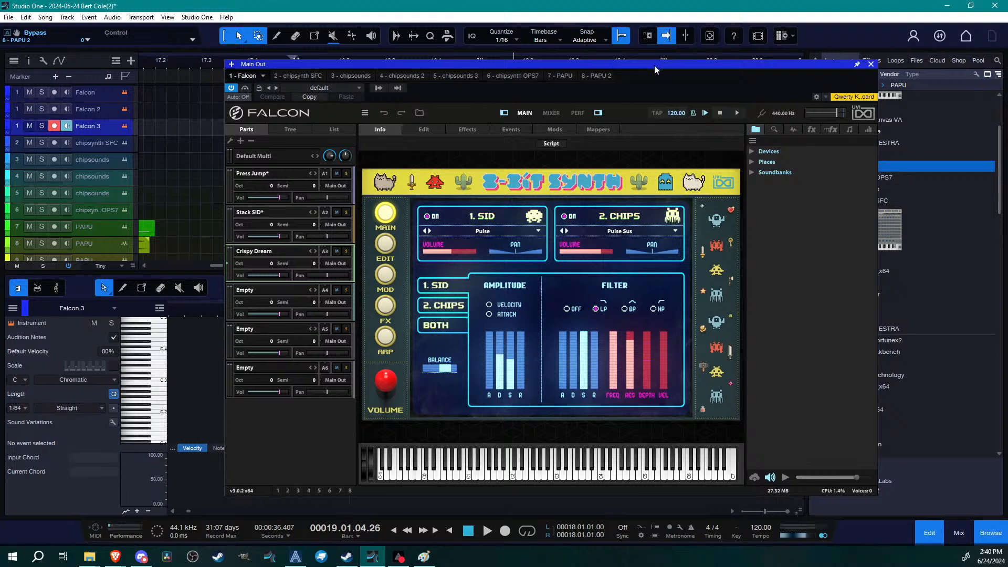
click(871, 64)
Look through Falcon's soundbank list for the Crispy Dream part without loading a program, and close the instrument window
drag(159, 61, 144, 141)
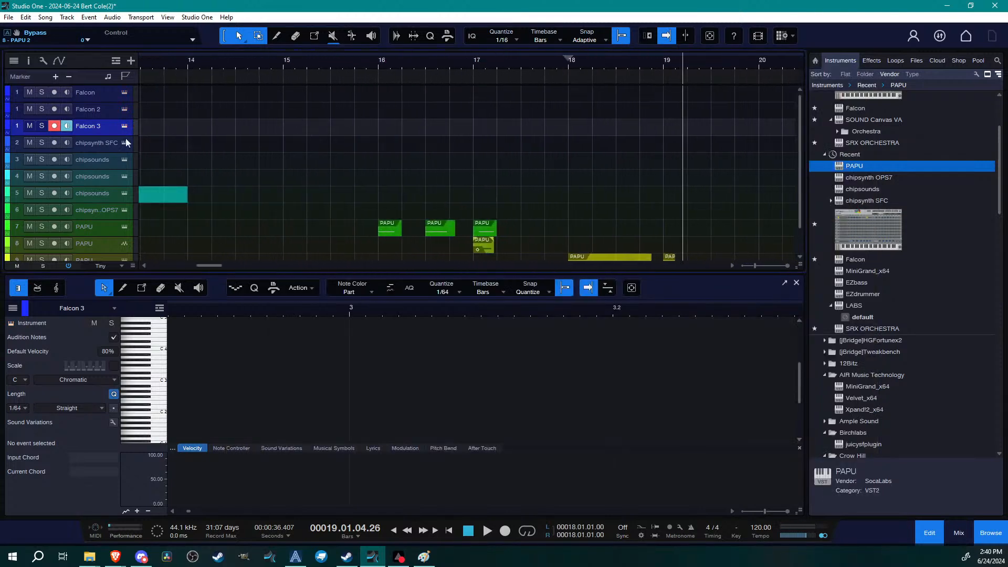
click(125, 125)
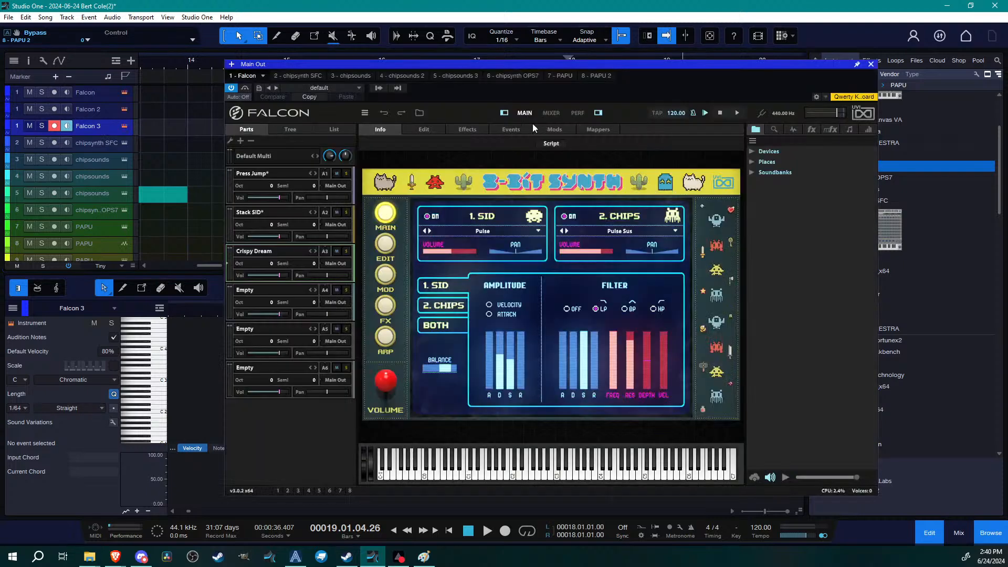
double_click(264, 252)
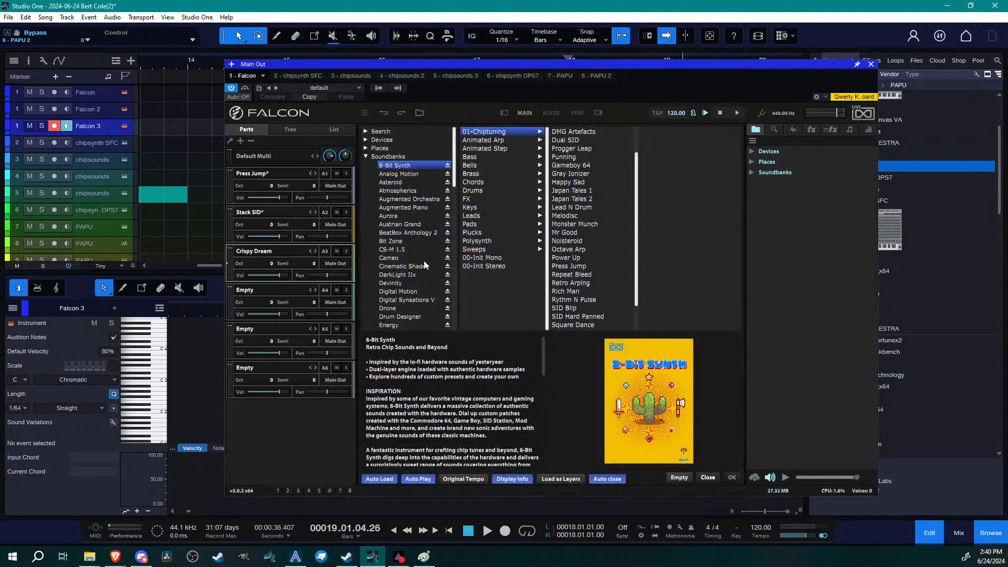
scroll(425, 265, down, 4)
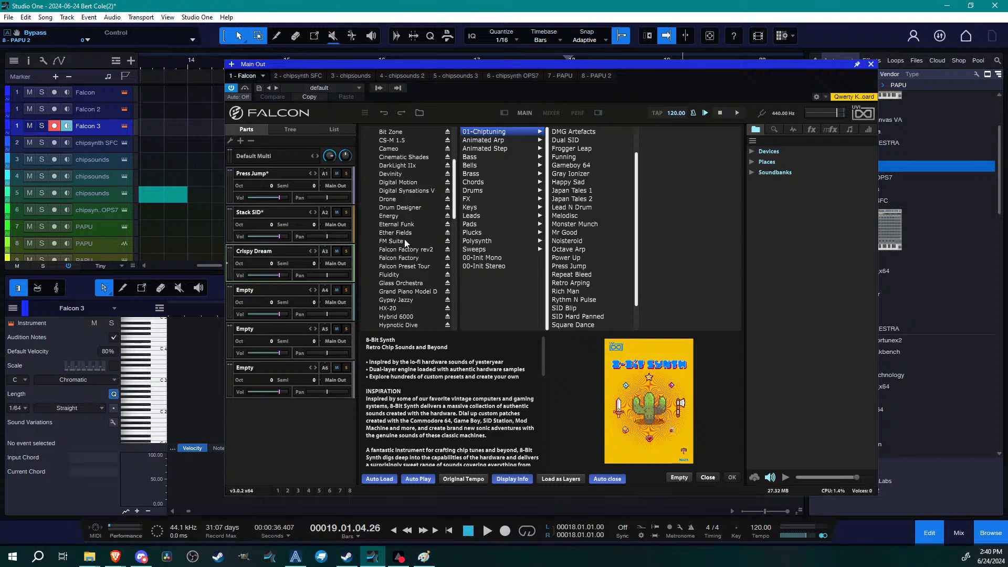
scroll(404, 241, up, 4)
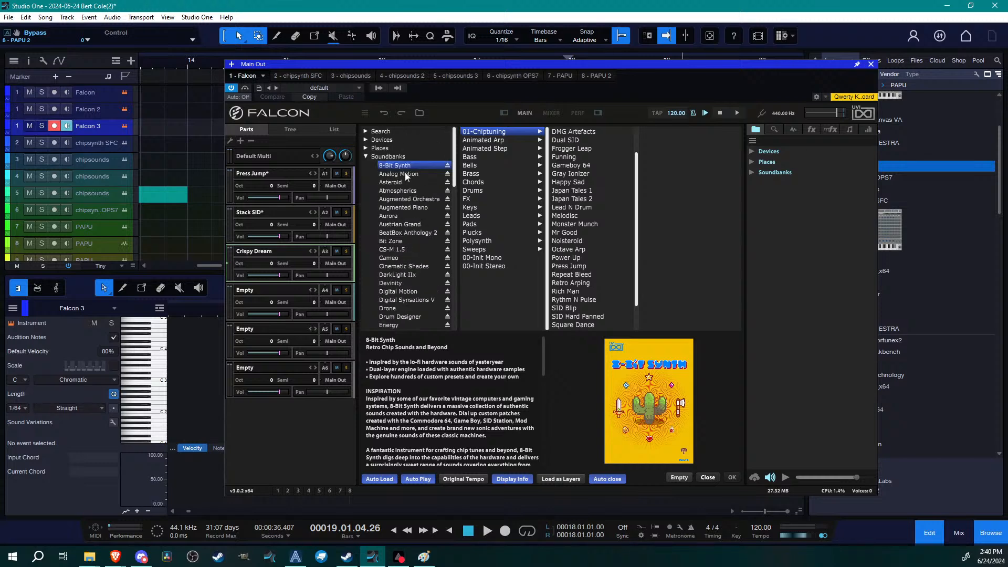
scroll(406, 179, down, 15)
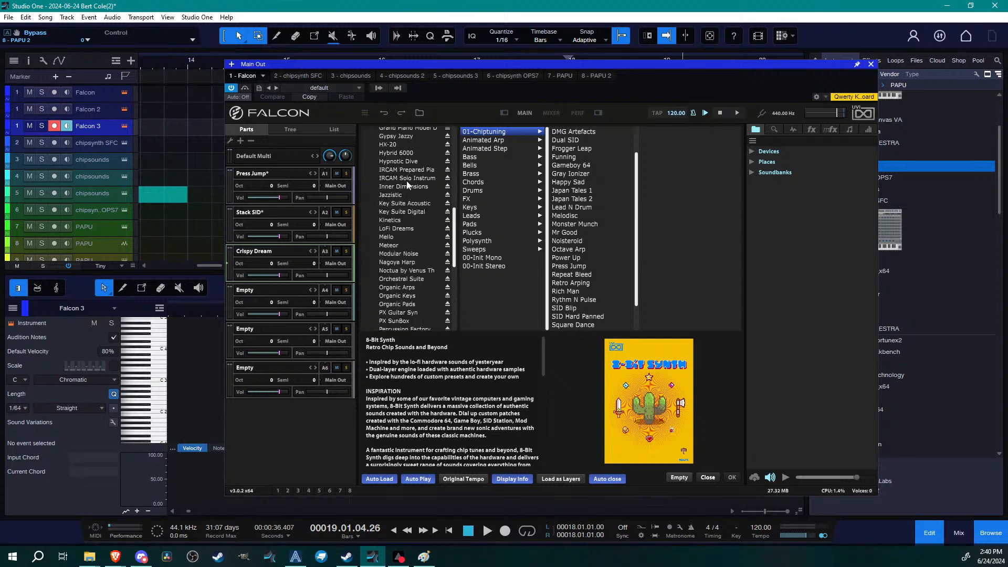
scroll(406, 182, down, 4)
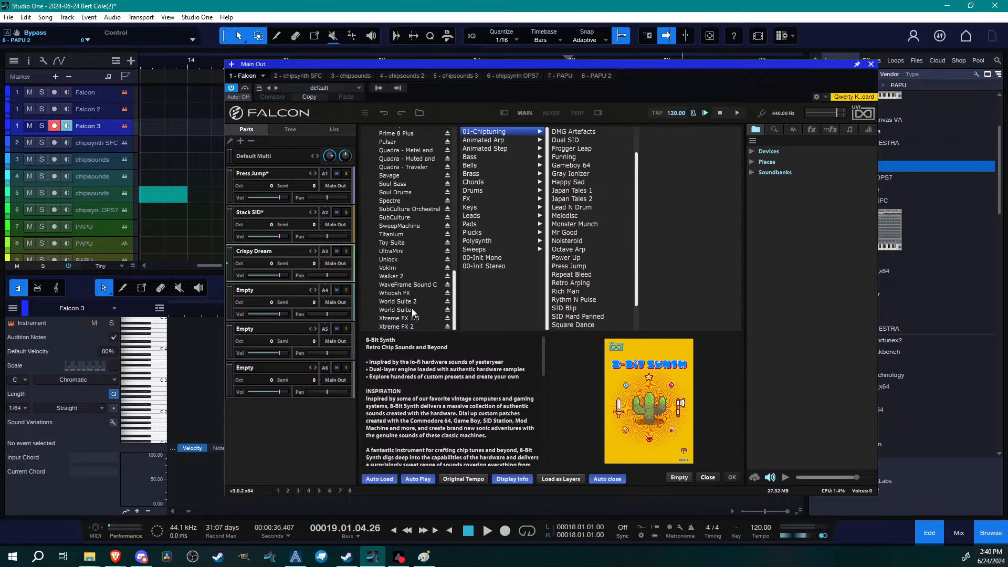
click(872, 64)
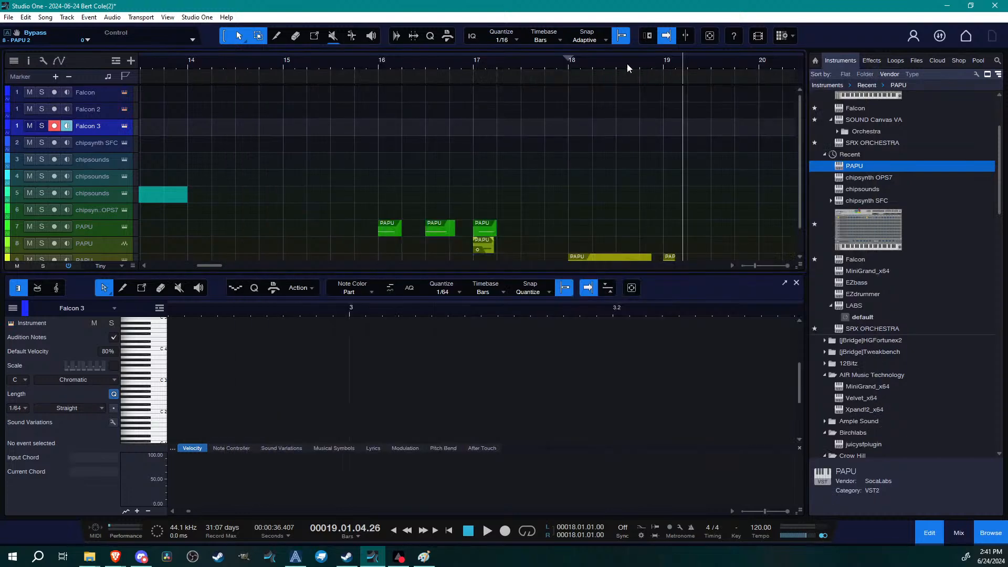
Add a new Falcon instrument track below the last PAPU track and start it with a new empty project
drag(628, 64, 482, 49)
scroll(535, 161, down, 2)
key(shift+w)
key(shift+w)
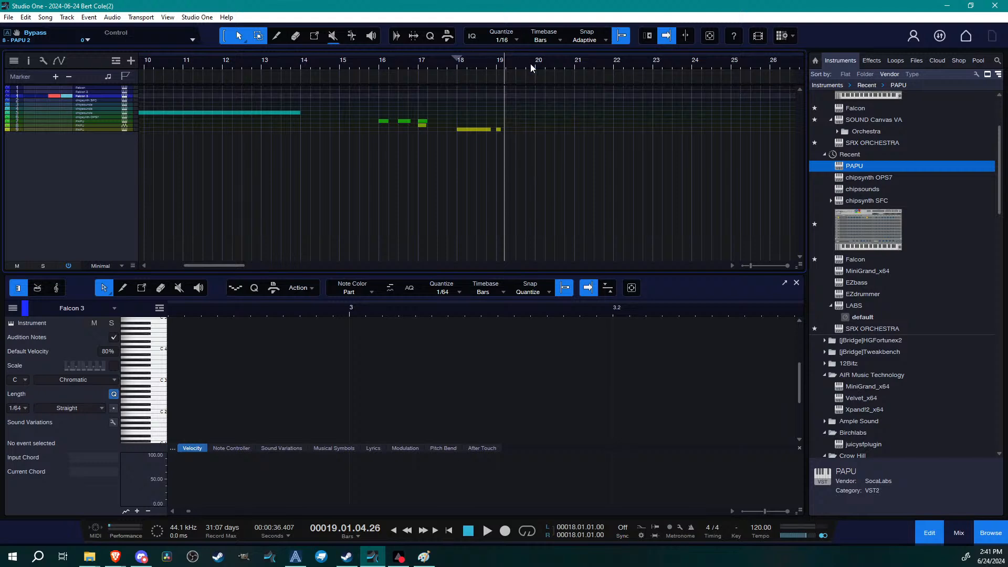
key(shift+e)
key(shift+e)
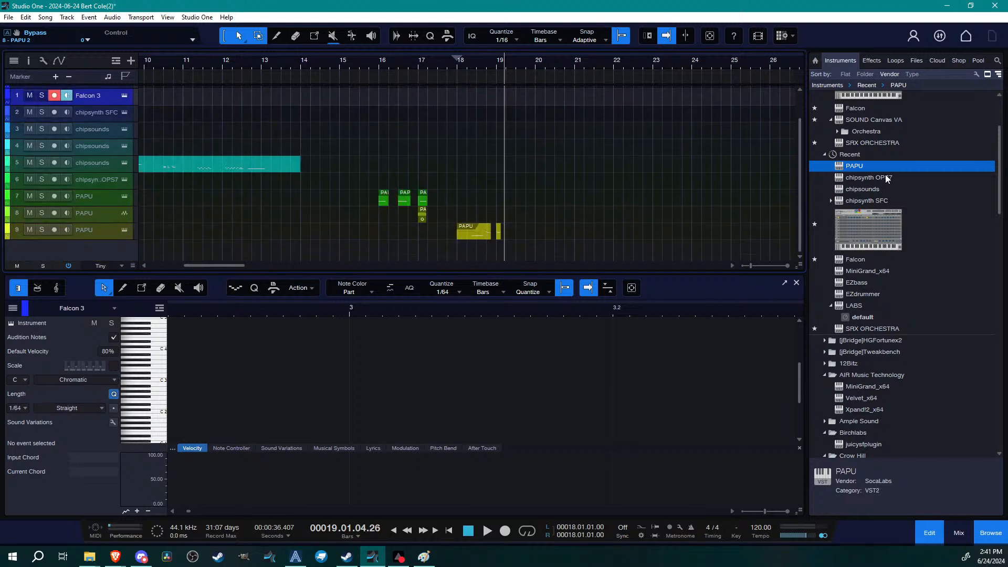
scroll(873, 173, down, 8)
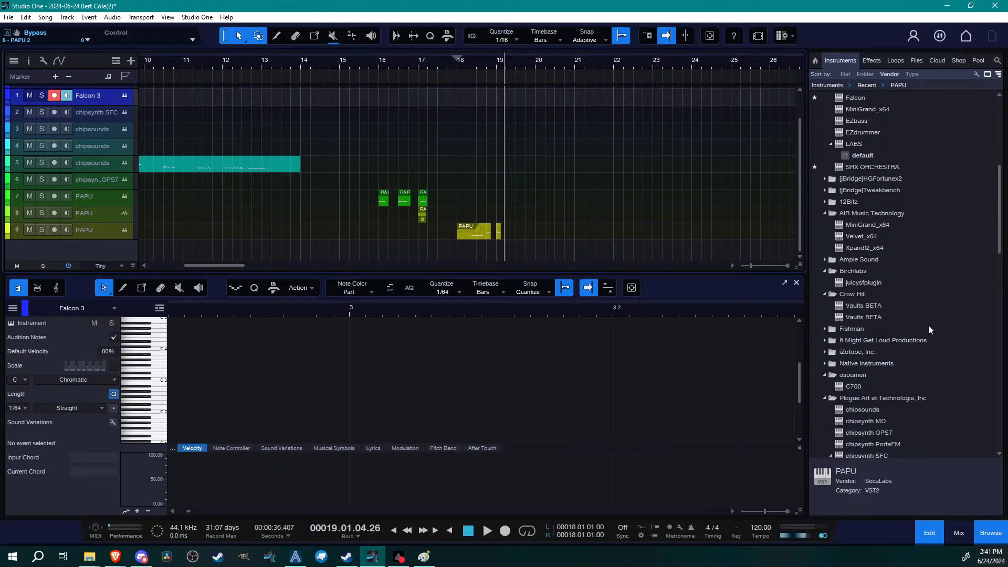
scroll(921, 332, down, 7)
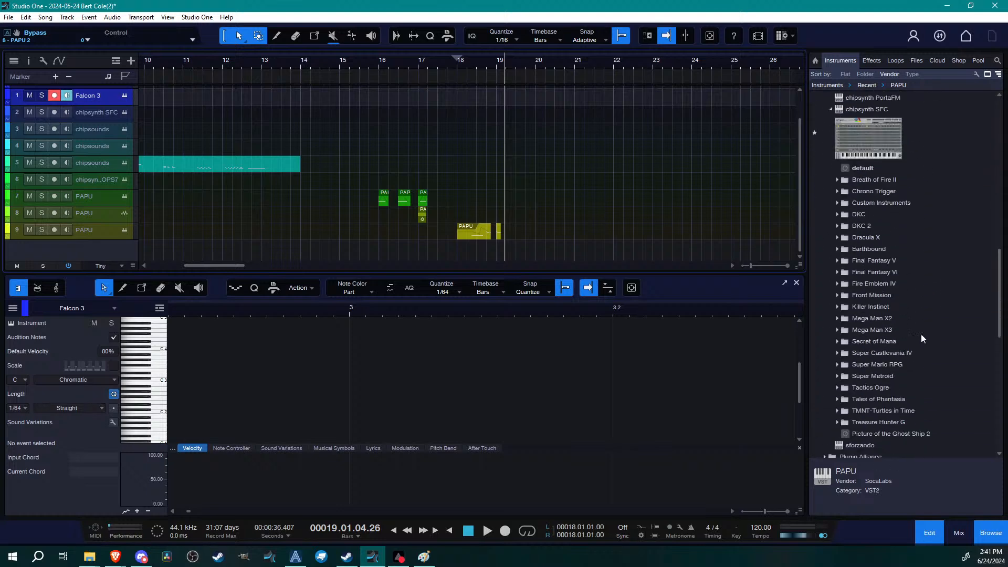
scroll(919, 333, down, 5)
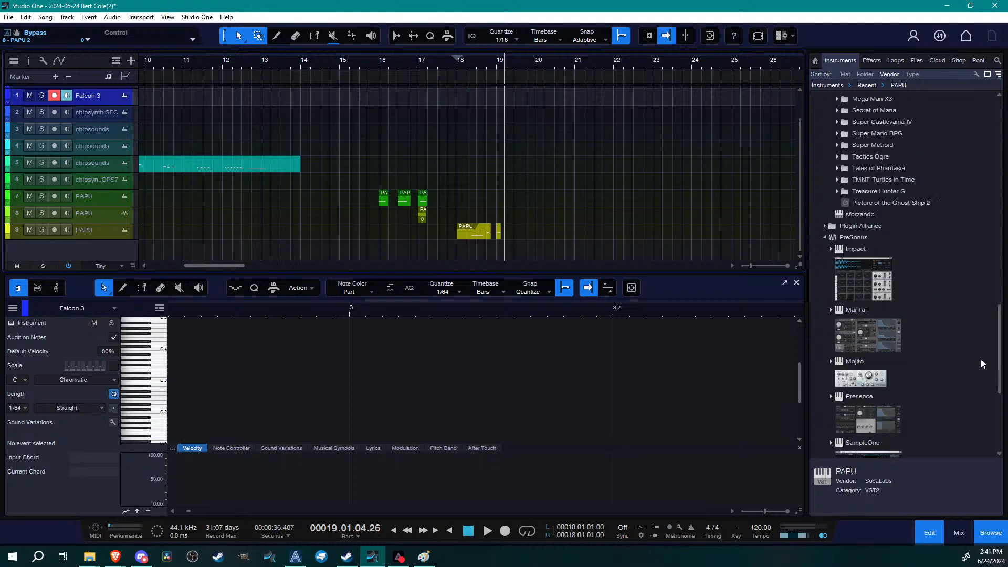
drag(999, 350, 999, 406)
drag(847, 429, 573, 253)
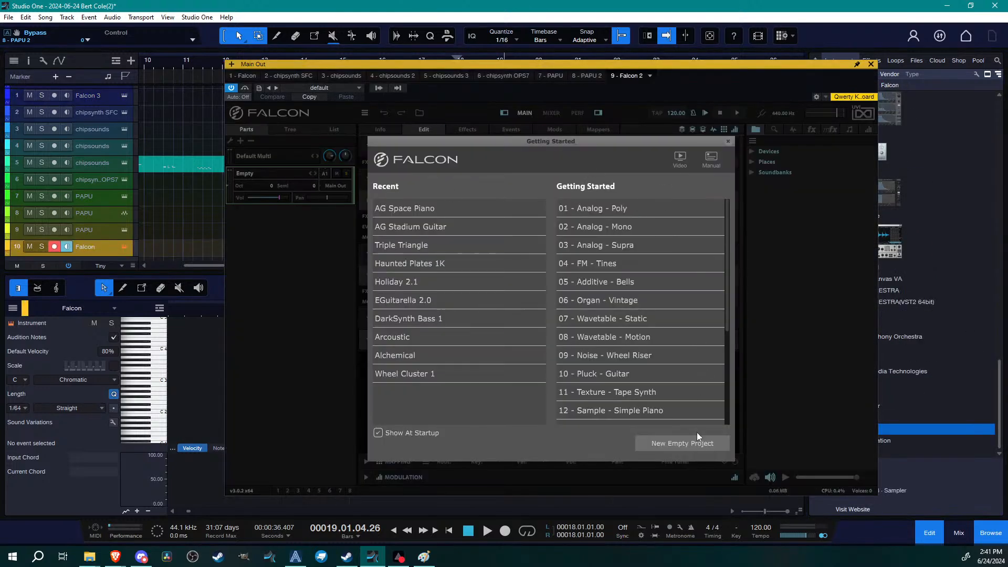
click(705, 439)
Open the program browser for Falcon's empty part and choose the Xtreme FX 2 soundbank
click(257, 172)
drag(457, 147, 461, 300)
click(400, 326)
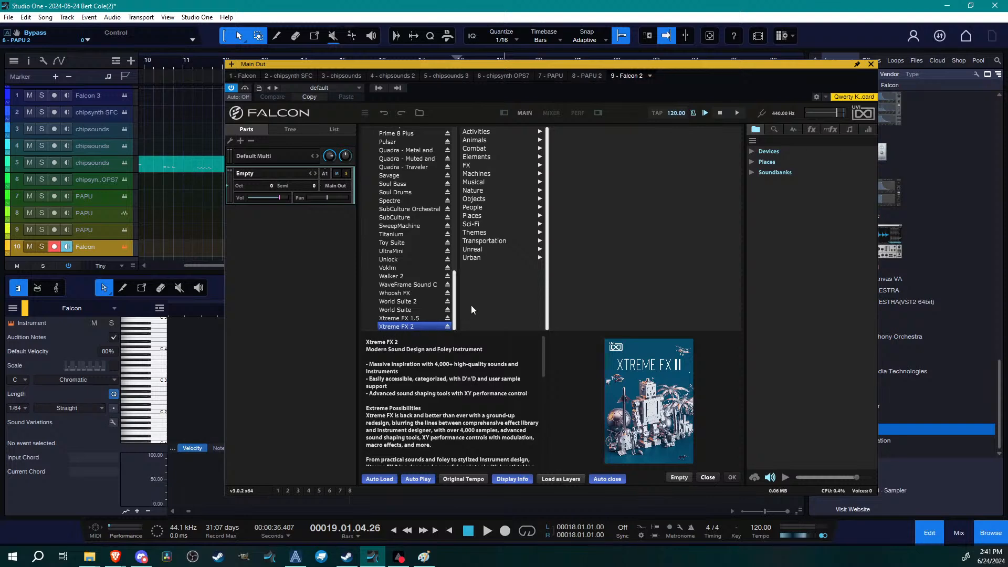
Look through the Xtreme FX 2 categories and load the Weathers program from Nature into the empty part
click(477, 133)
click(486, 149)
click(486, 165)
click(486, 182)
click(486, 198)
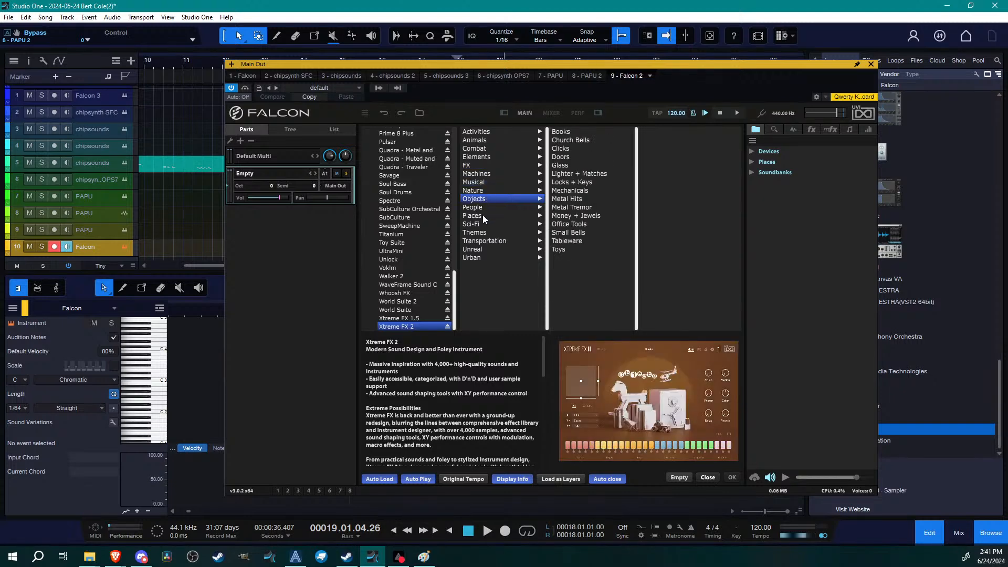
click(482, 207)
click(481, 191)
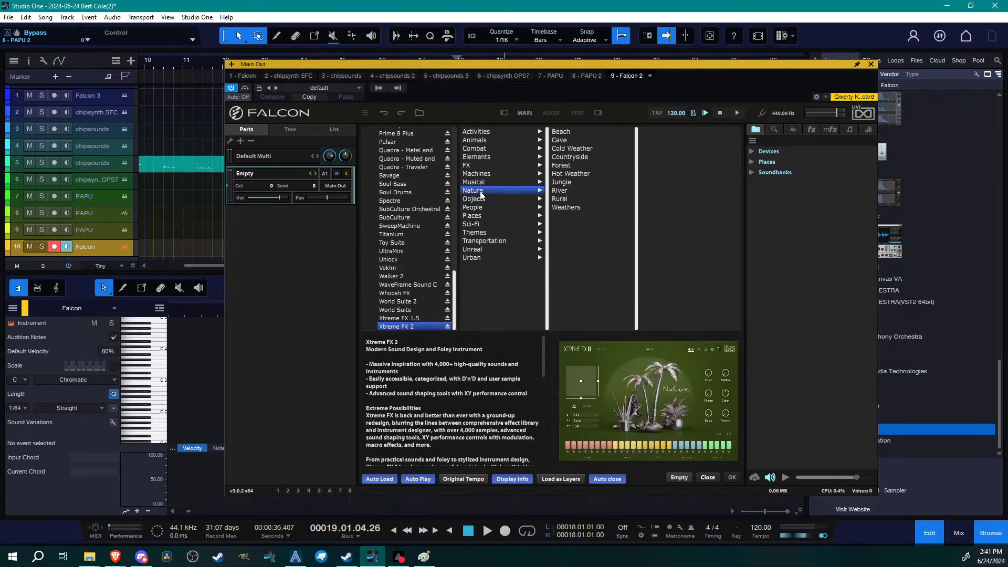
click(574, 207)
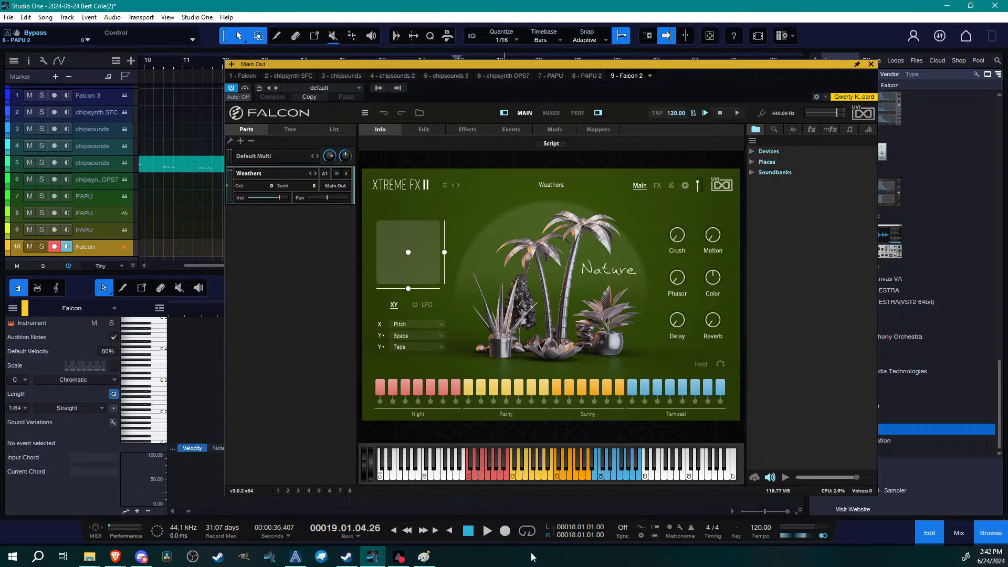
Audition the Weathers sounds note by note through the Night group and into the Rainy group
key(k)
key(s)
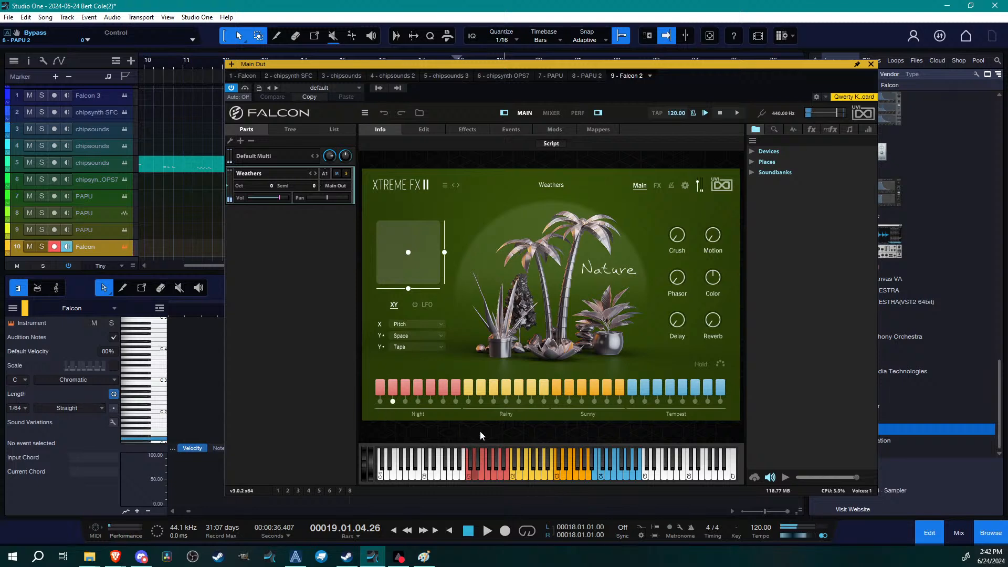
key(d)
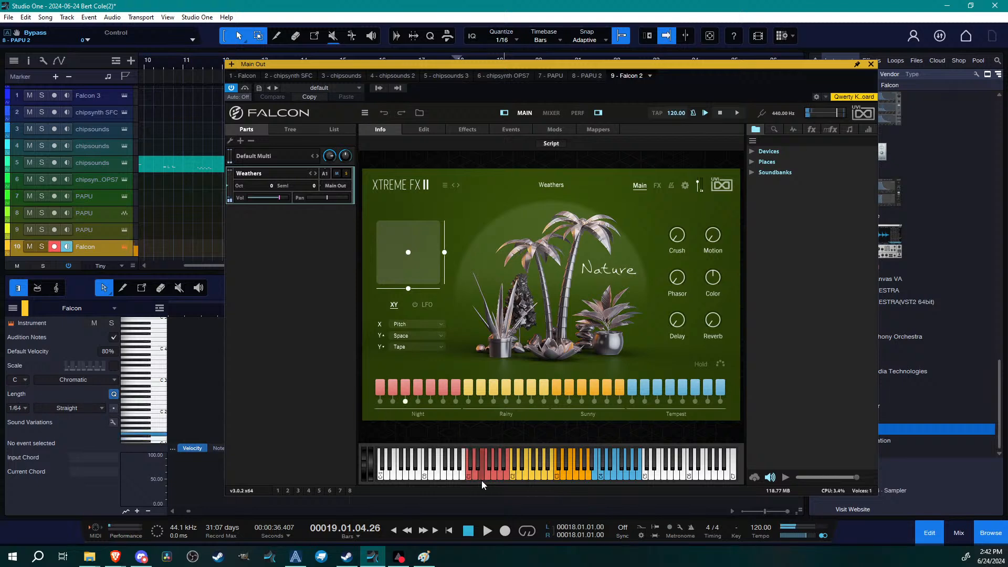
key(f)
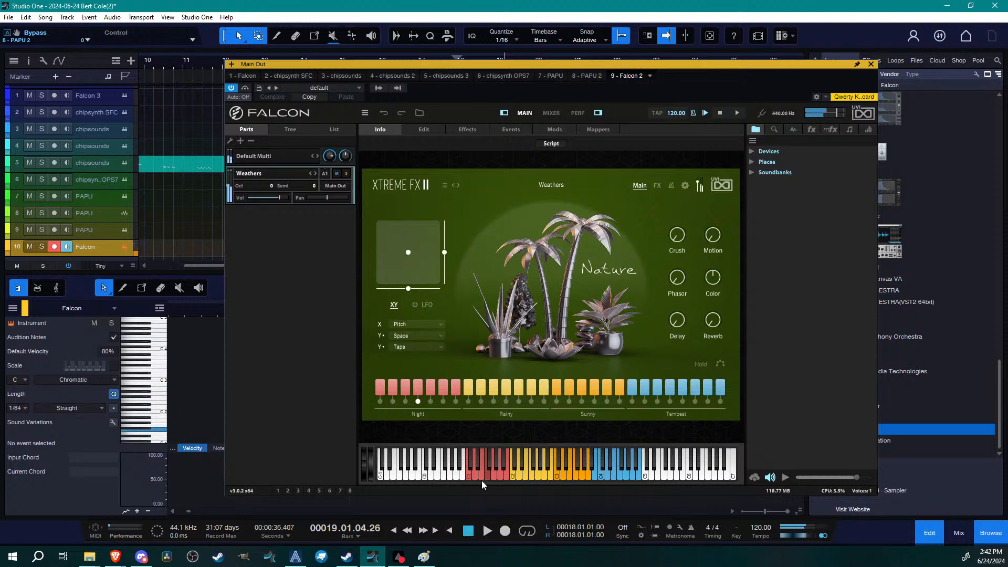
key(g)
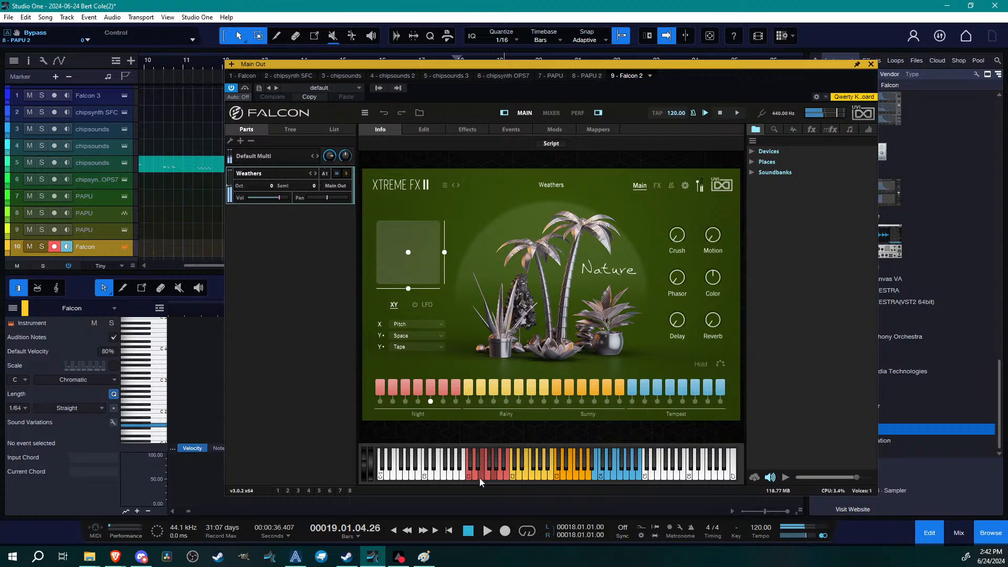
key(h)
key(j)
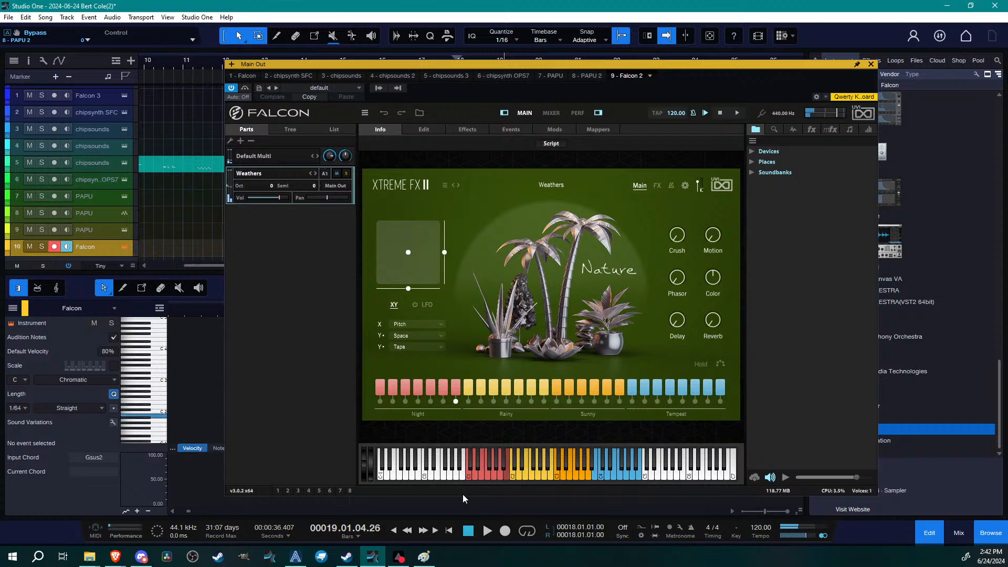
key(k)
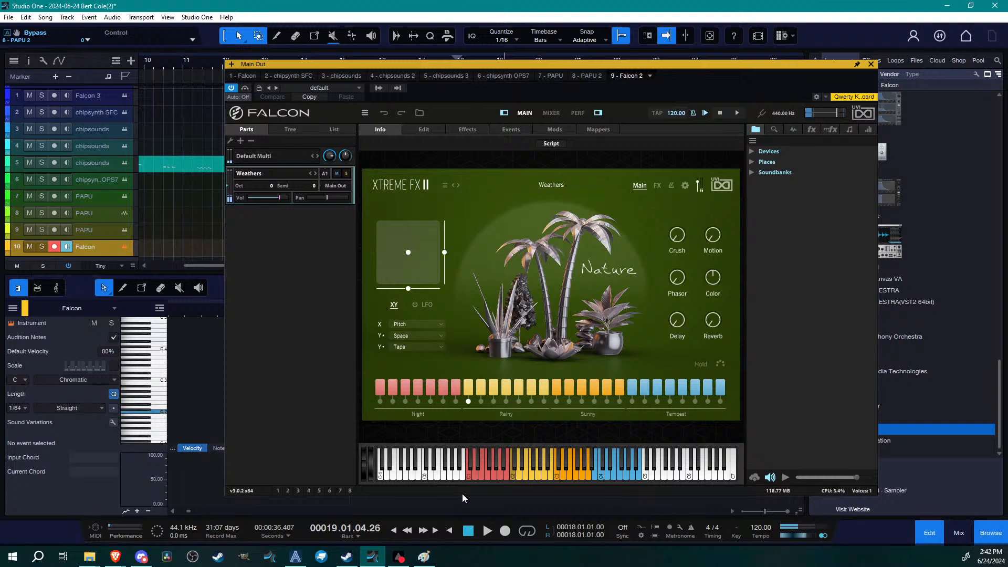
key(l)
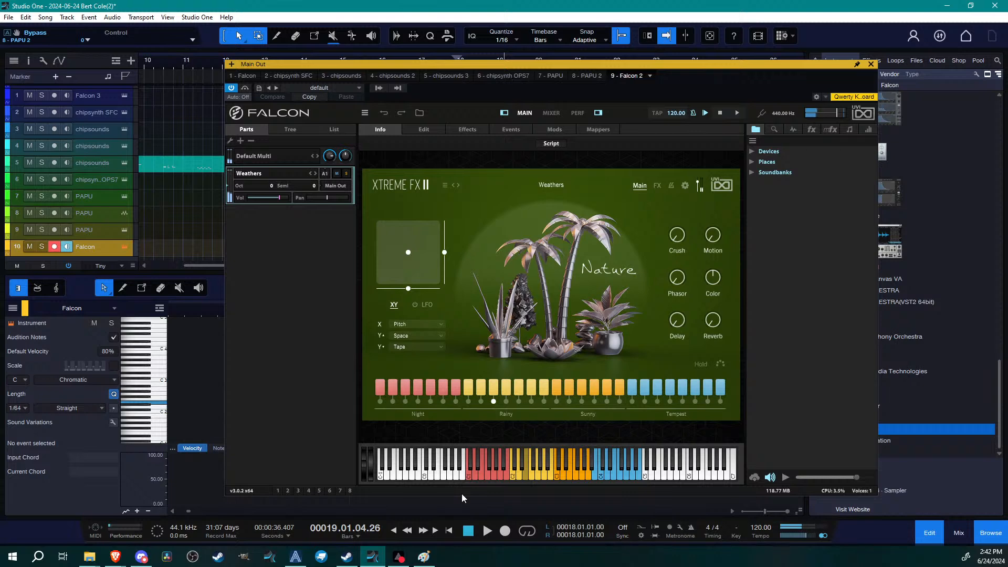
key(semicolon)
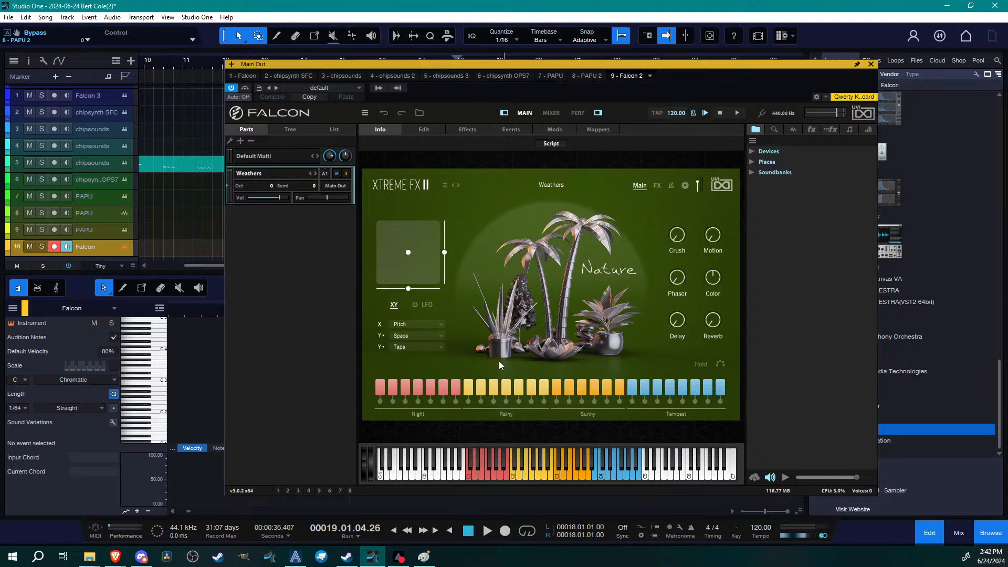
key(semicolon)
key(semicolon)
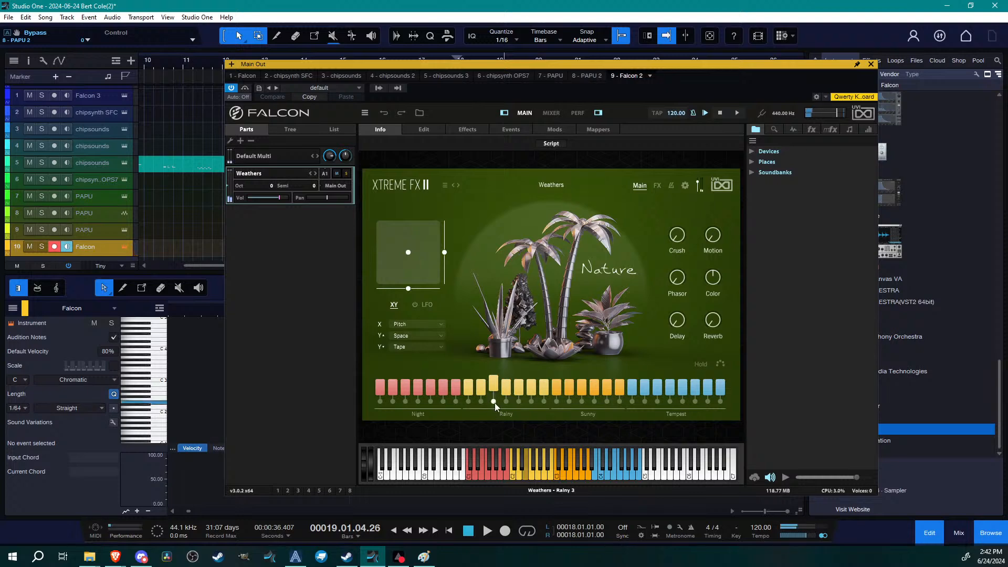
Open the Rainy 3 sound's settings, expand it across the whole keyboard, and test it on several notes
click(493, 388)
click(493, 393)
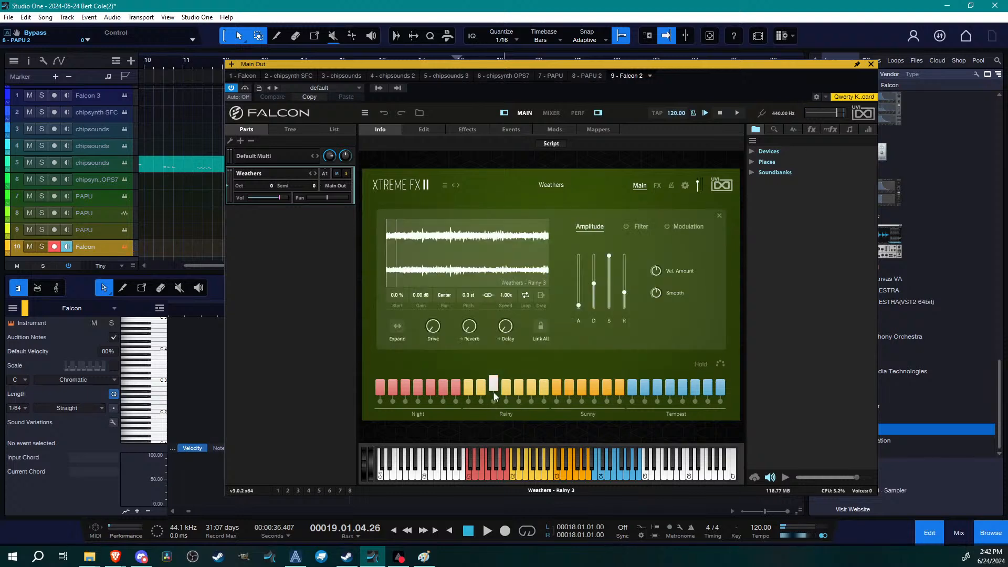
click(397, 327)
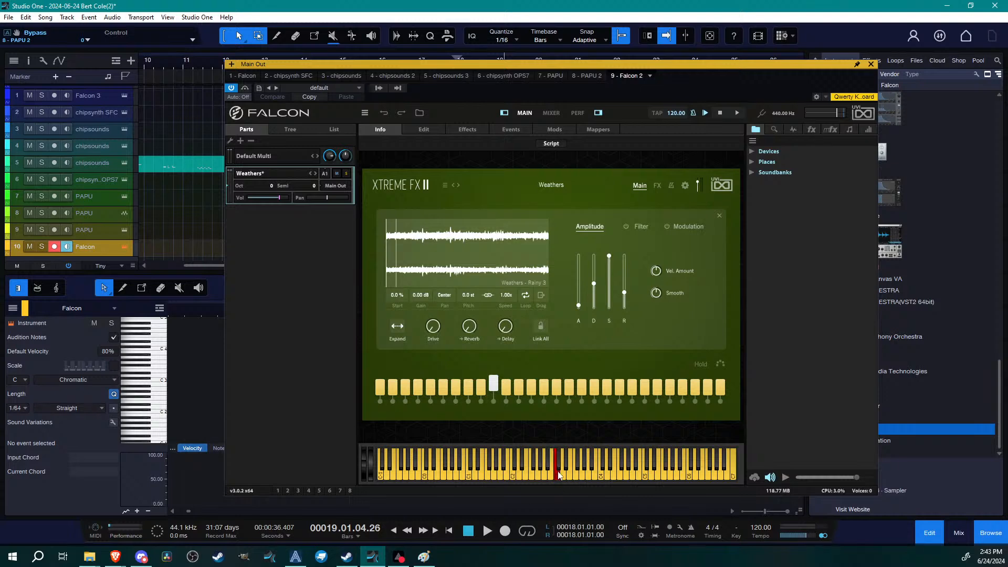
key(a)
key(a)
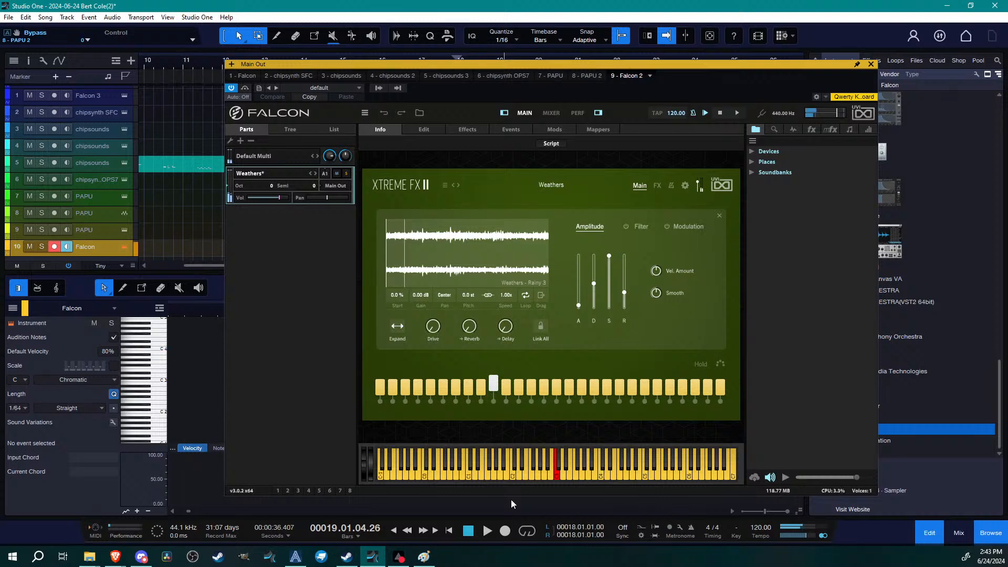
key(z)
key(z)
key(a)
Enable the low-pass filter for Rainy 3, raise its cutoff, and increase the sound's reverb send
click(644, 228)
click(626, 226)
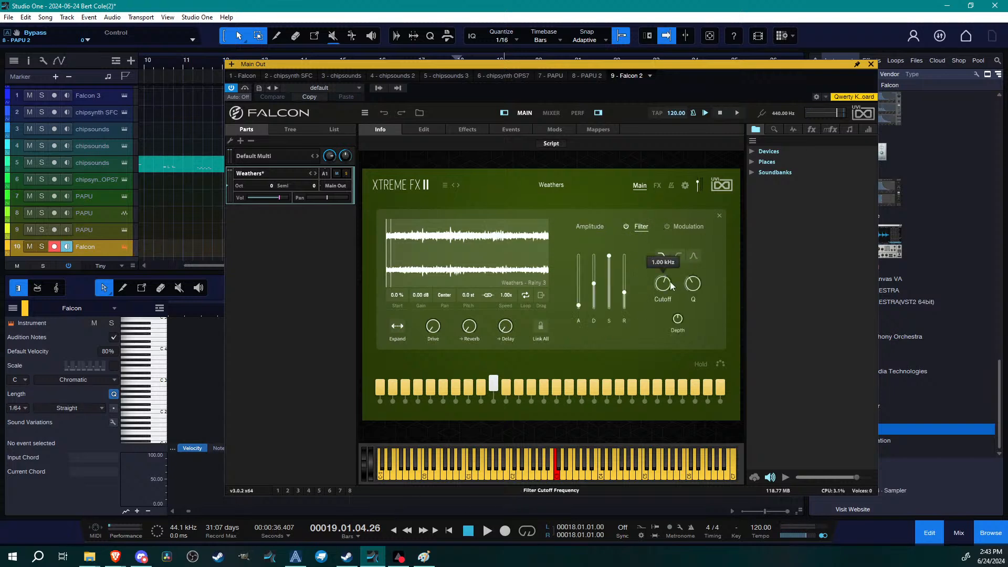
key(a)
mouse_move(666, 281)
mouse_down()
mouse_move(666, 301)
mouse_move(674, 264)
mouse_up()
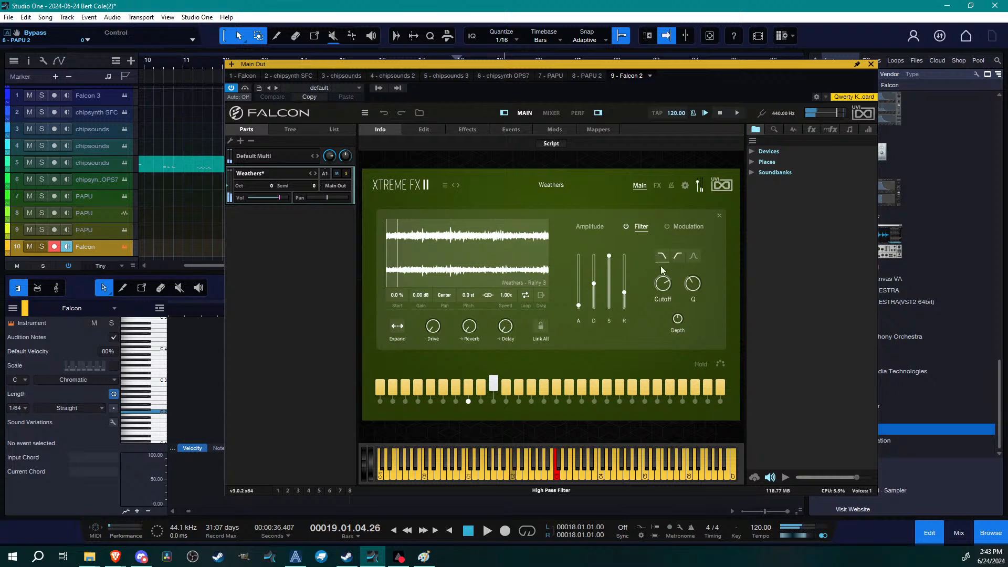
drag(477, 294, 480, 242)
drag(663, 282, 662, 277)
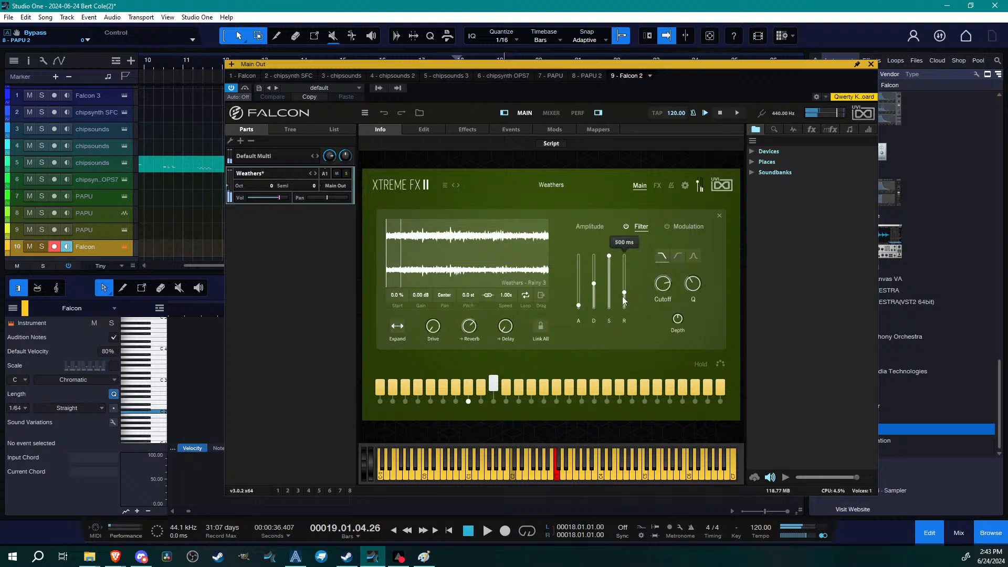
Lower the filter envelope's sustain slightly, review the amplitude envelope, and close Rainy 3's settings
drag(608, 256, 610, 263)
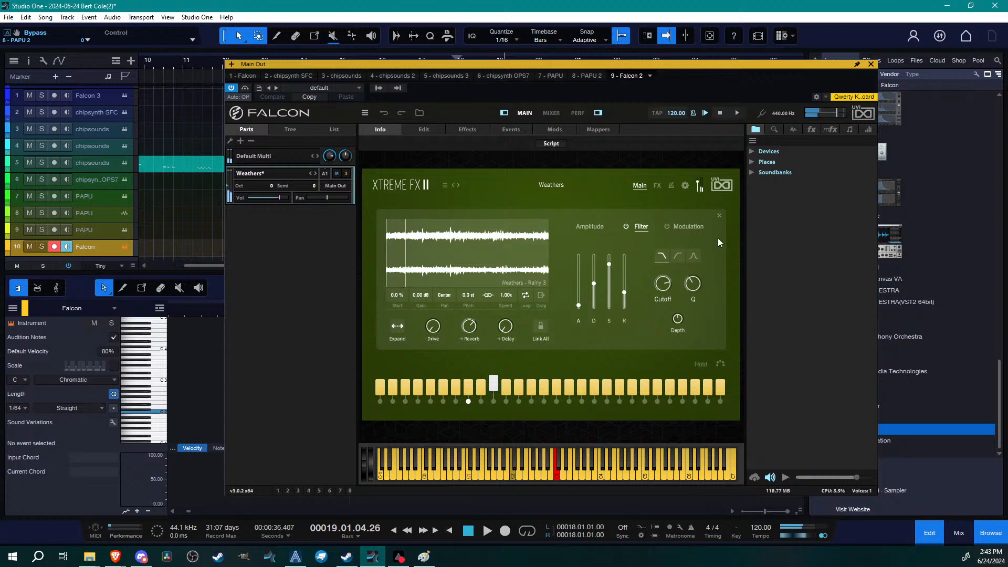
drag(694, 284, 692, 284)
click(597, 228)
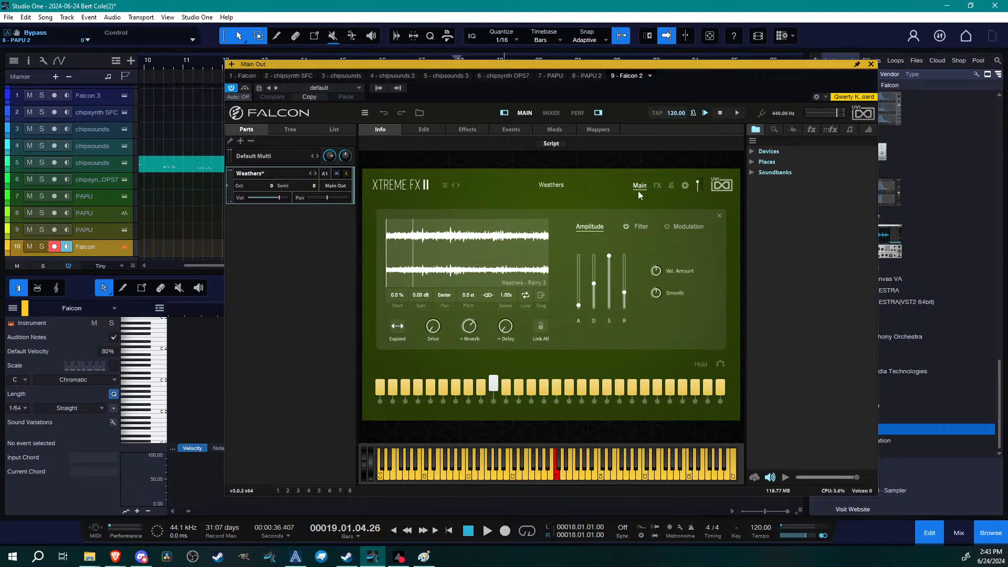
click(493, 389)
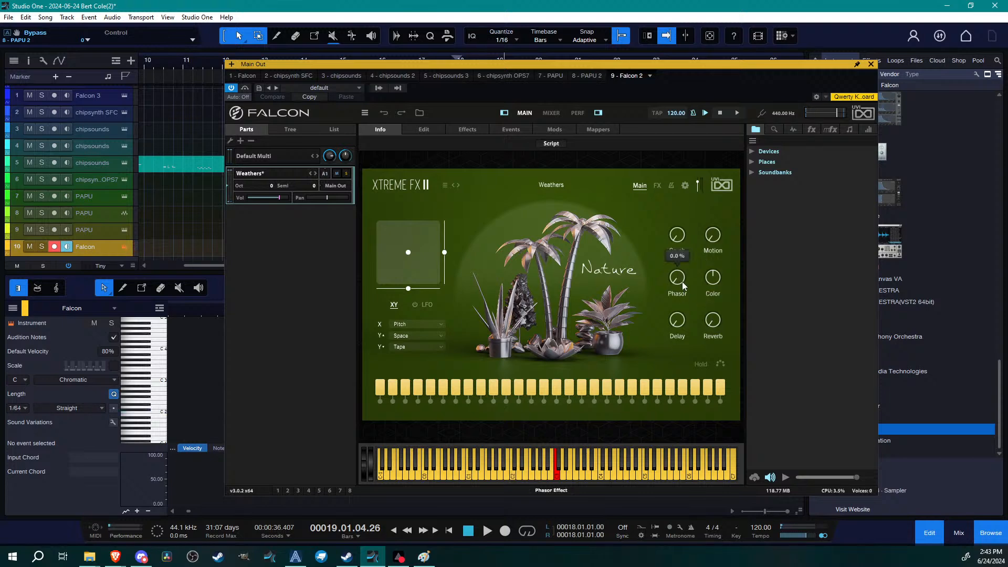
Test the Phasor effect, raise the Color amount, and shift the XY pad point to a lower X and higher Y
drag(683, 284, 694, 166)
drag(713, 277, 712, 239)
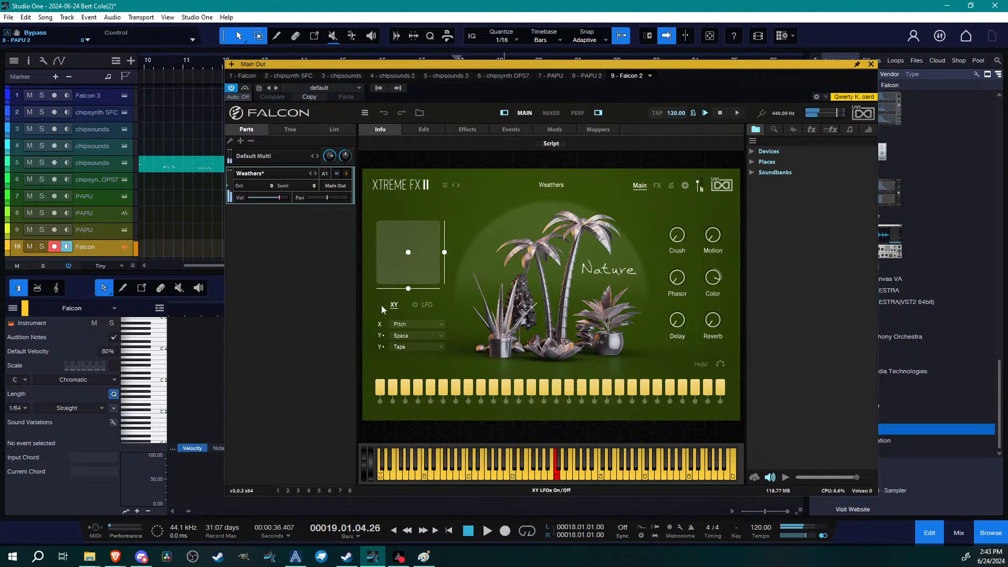
drag(420, 252, 396, 237)
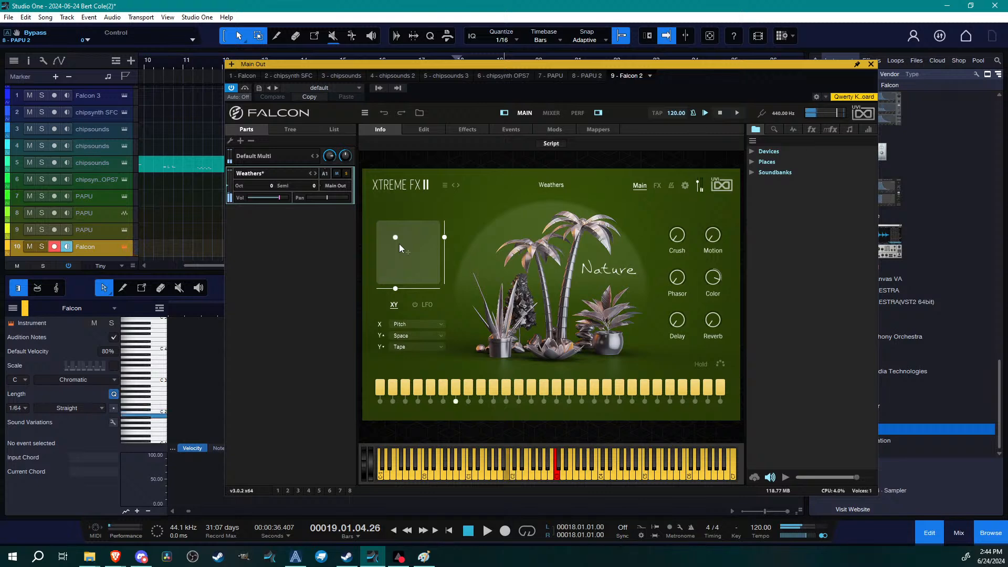
Record one sustained rain note on the Falcon track starting at bar 20, closing the instrument window while recording
drag(668, 68, 427, 321)
click(538, 61)
key(KP_Multiply)
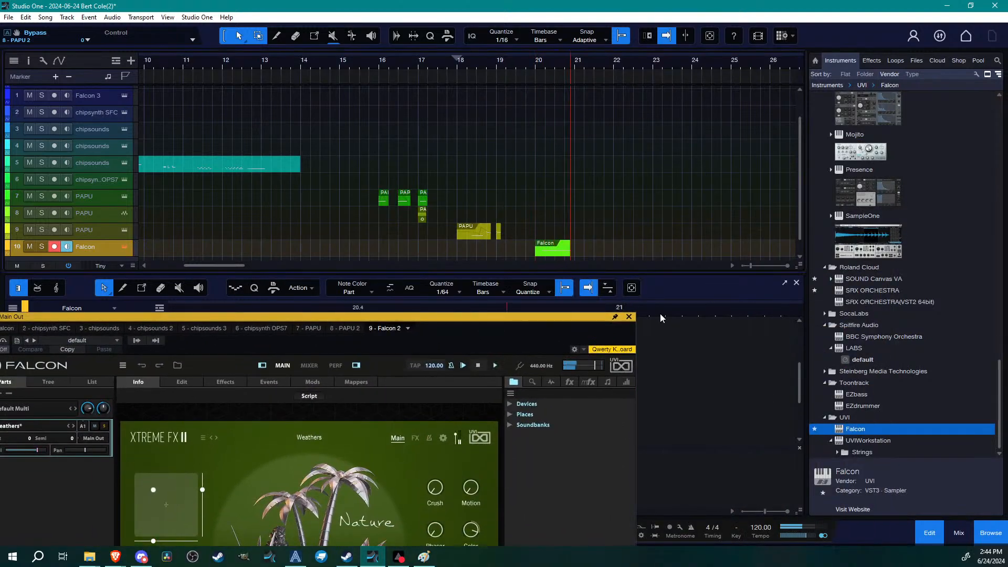
click(629, 316)
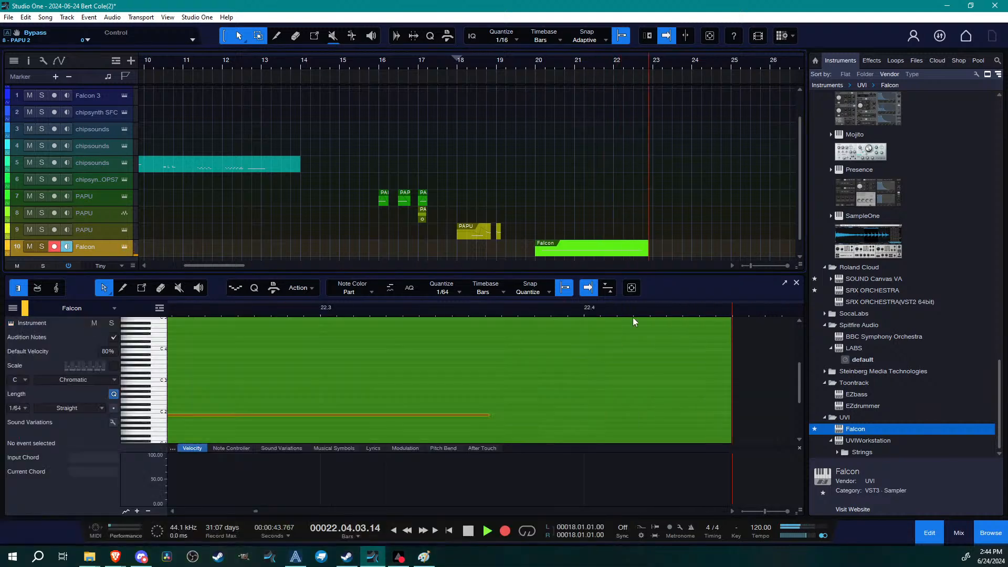
key(space)
Quantize the recorded Falcon note to the start of bar 20 and shorten it to end at bar 22
double_click(585, 255)
drag(374, 370, 445, 446)
key(q)
key(alt+Left)
key(alt+Left)
key(alt+Left)
key(alt+Left)
key(alt+Left)
key(alt+Left)
key(alt+Left)
key(alt+Left)
key(alt+Left)
key(alt+Left)
key(alt+Left)
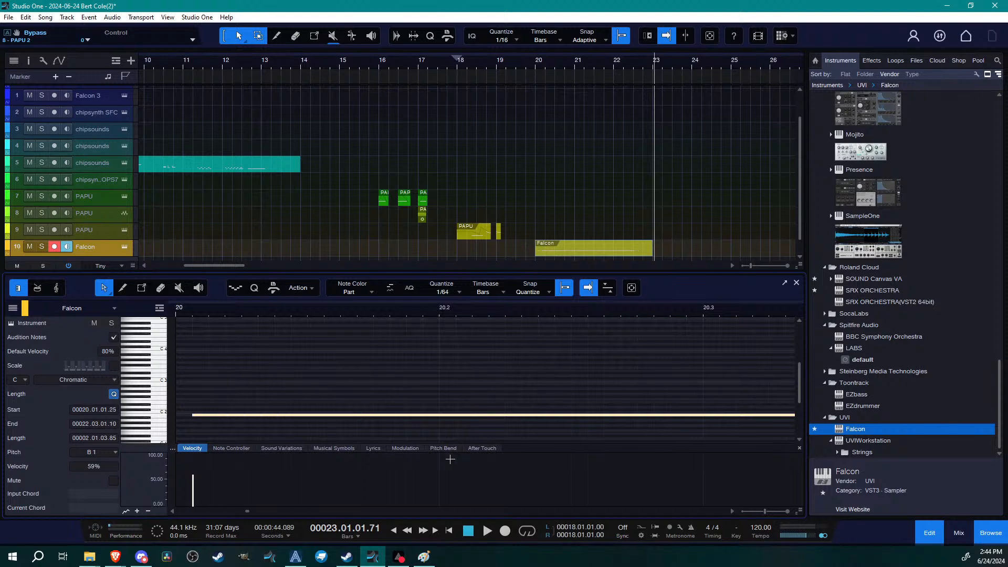
drag(323, 307, 293, 269)
drag(482, 415, 445, 430)
Trim the Falcon event to end at bar 22 and bounce it to an audio track
scroll(573, 188, down, 2)
scroll(597, 228, up, 3)
scroll(597, 227, down, 2)
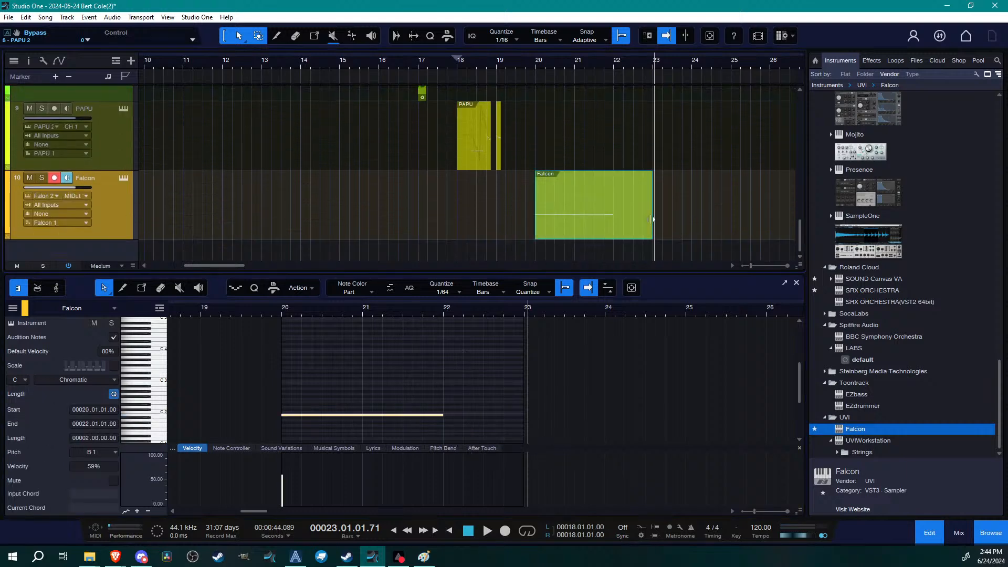
drag(653, 220, 613, 220)
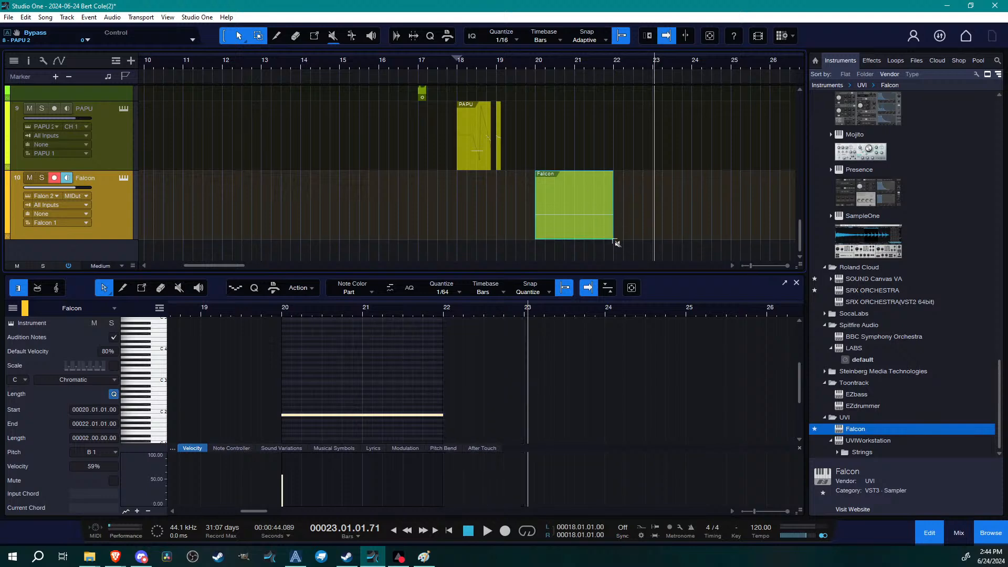
key(ctrl+b)
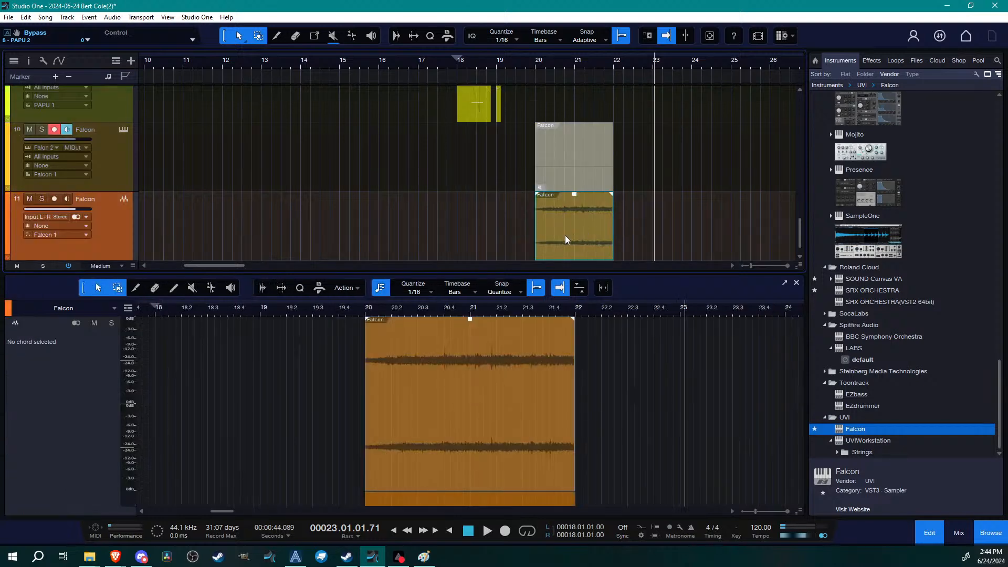
Set the loop range in turn to the bounced Falcon event and the PAPU events at bars 19 and 18
drag(579, 62, 546, 105)
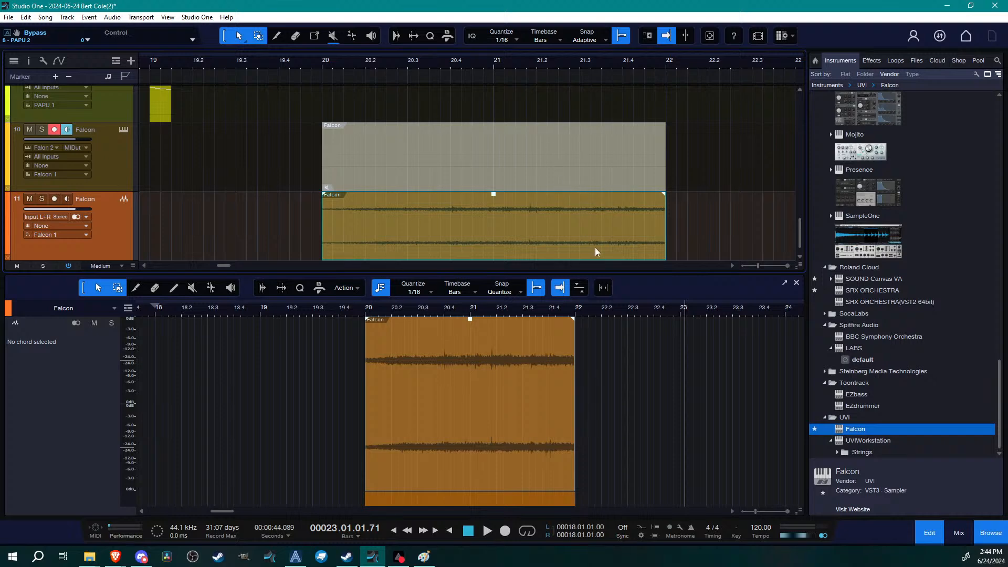
key(p)
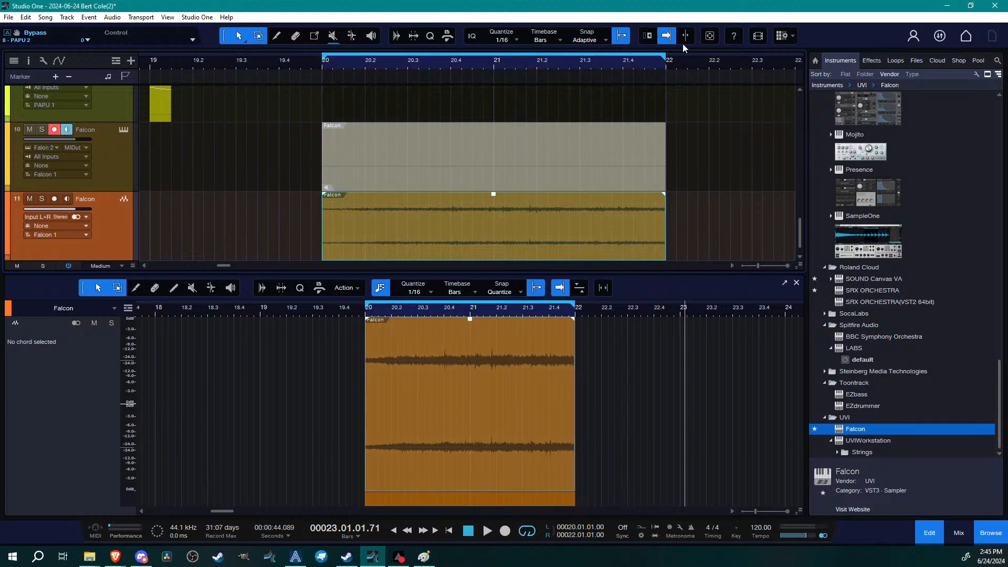
click(458, 185)
click(476, 244)
click(160, 115)
drag(191, 68, 406, 74)
scroll(403, 178, up, 3)
scroll(404, 183, down, 3)
scroll(402, 168, up, 2)
key(p)
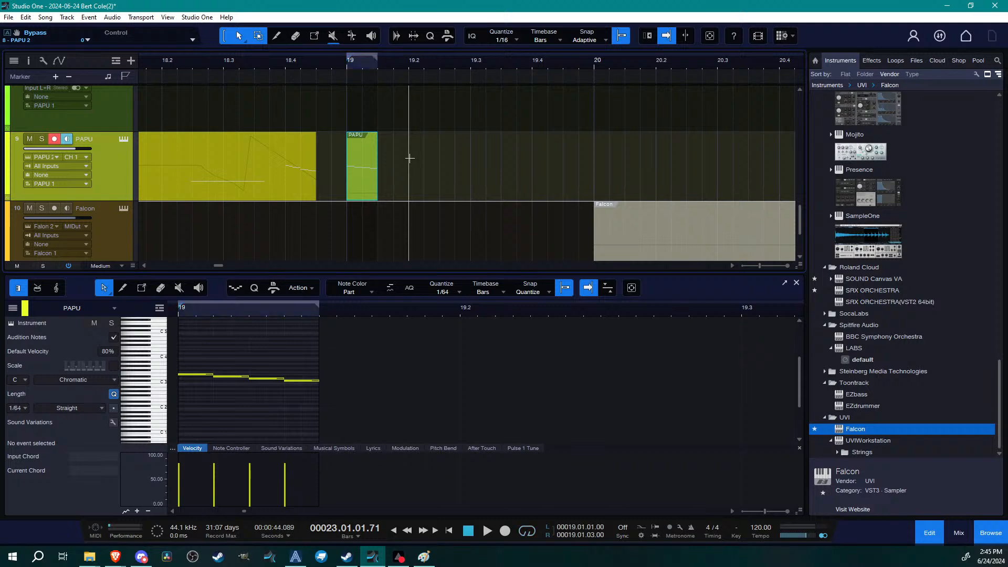
click(296, 177)
key(p)
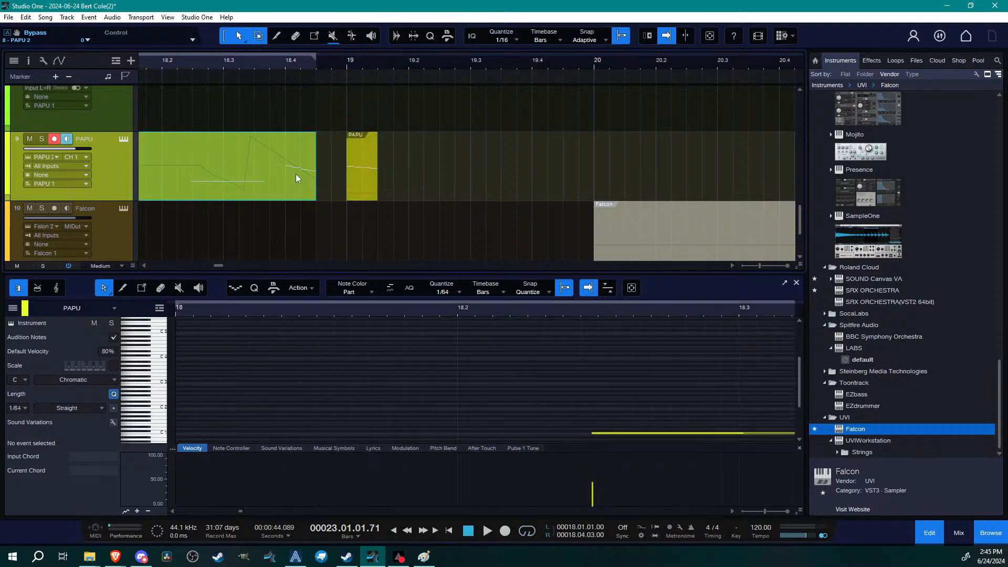
click(379, 190)
key(p)
key(w)
key(w)
Set the loop range to the bounced Falcon audio from bar 20 to 22 and play part of it back
scroll(525, 149, down, 3)
click(573, 223)
key(p)
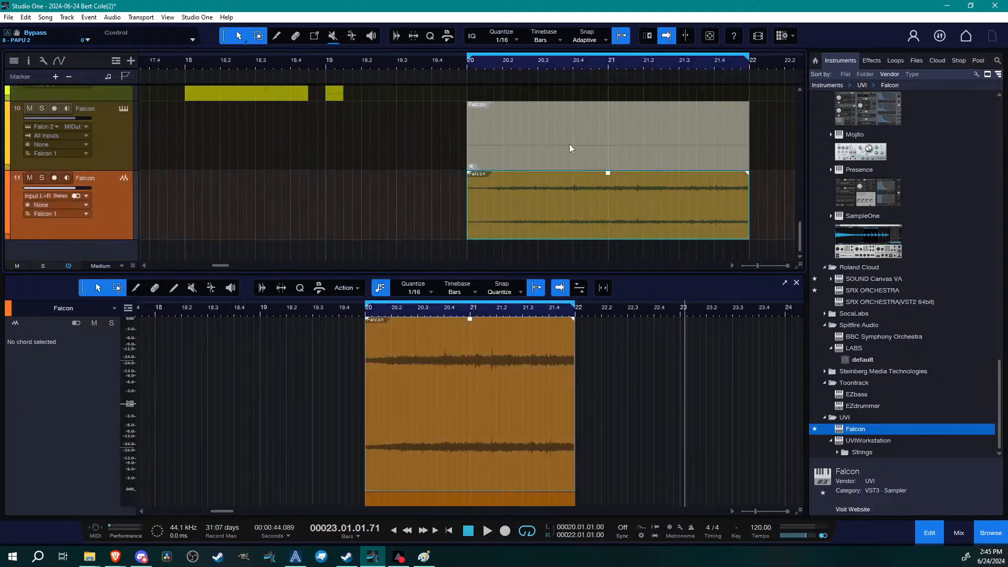
scroll(604, 63, right, 3)
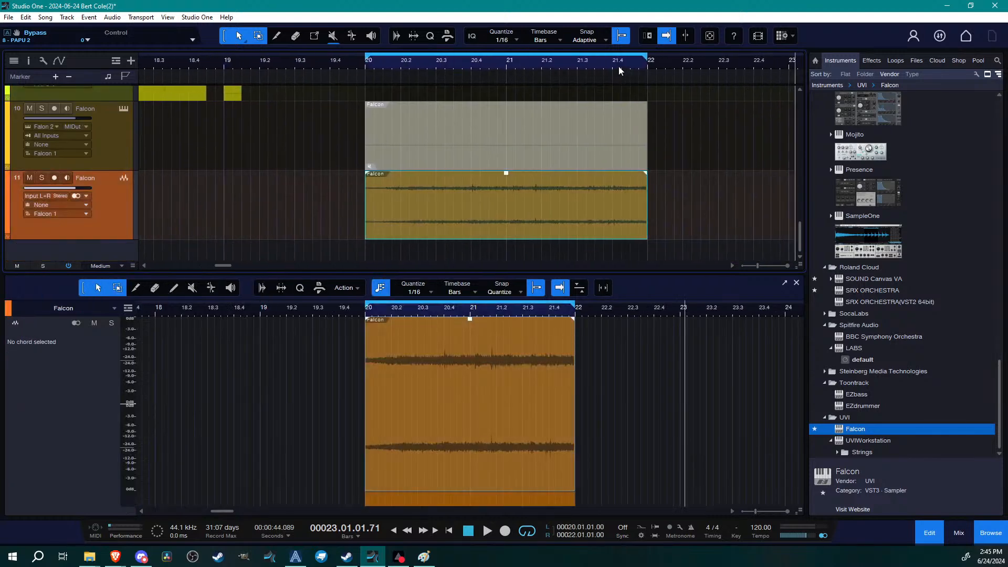
click(617, 68)
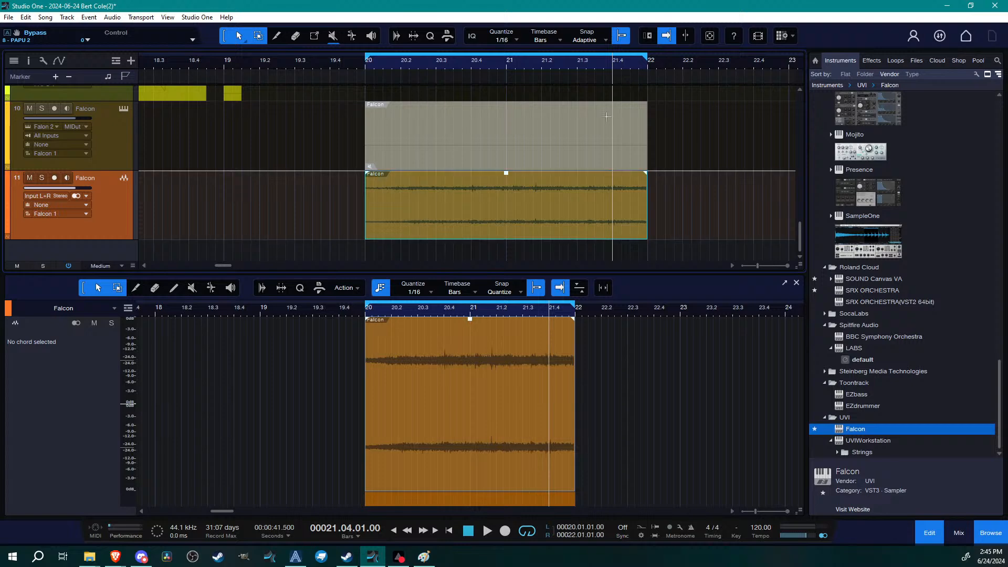
click(575, 63)
key(space)
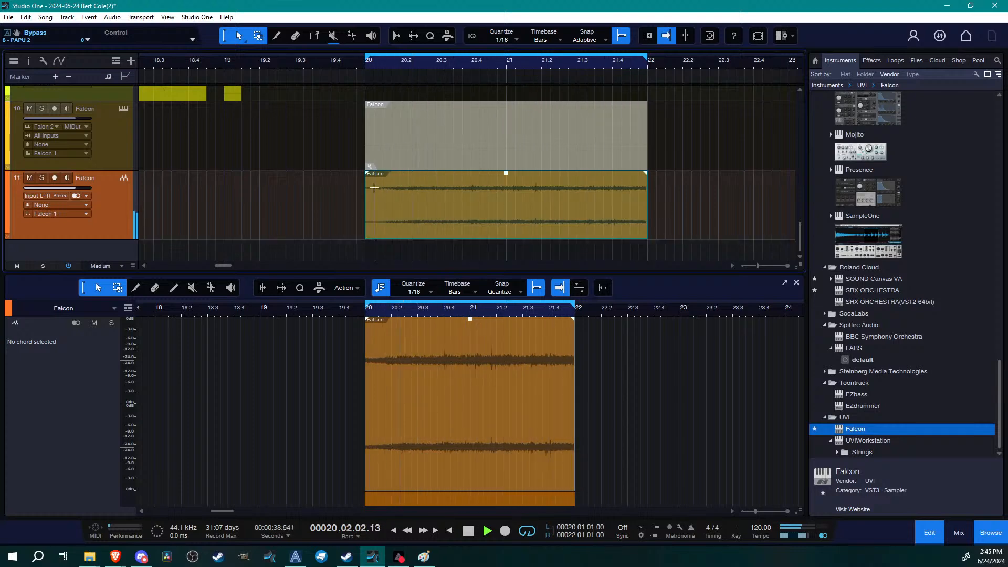
key(space)
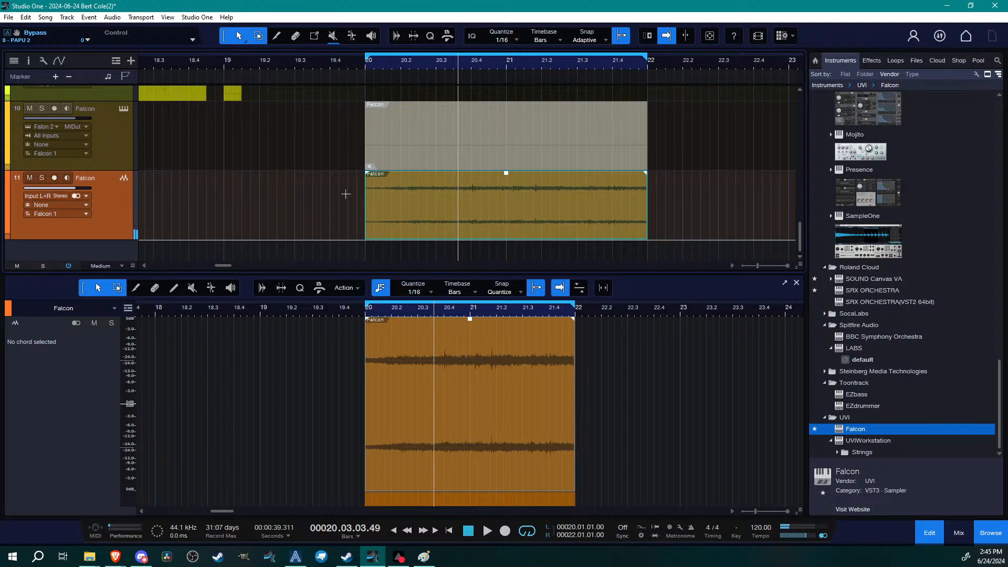
Trim the start of the bounced Falcon audio event to bar 21 and play it back
drag(363, 196, 520, 217)
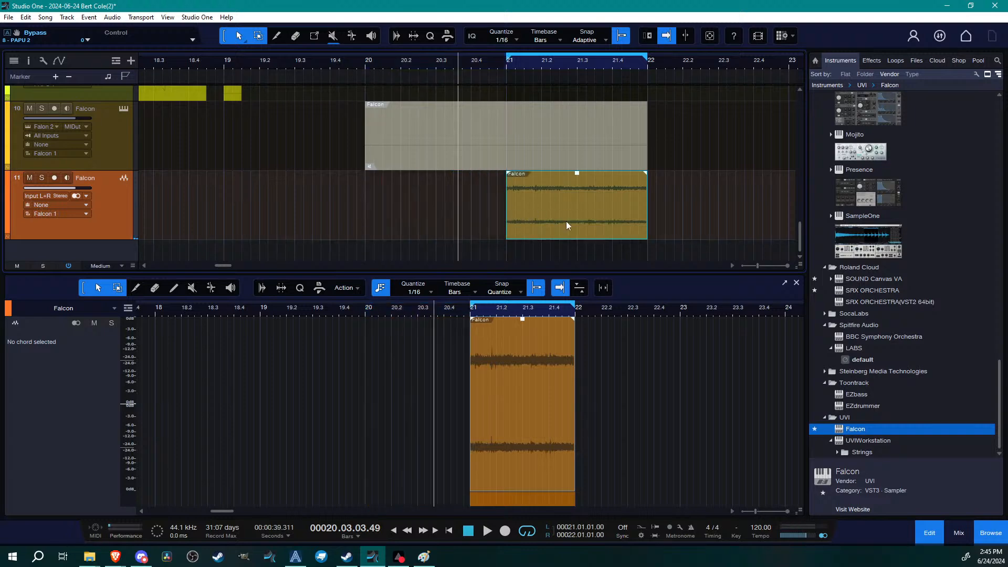
key(space)
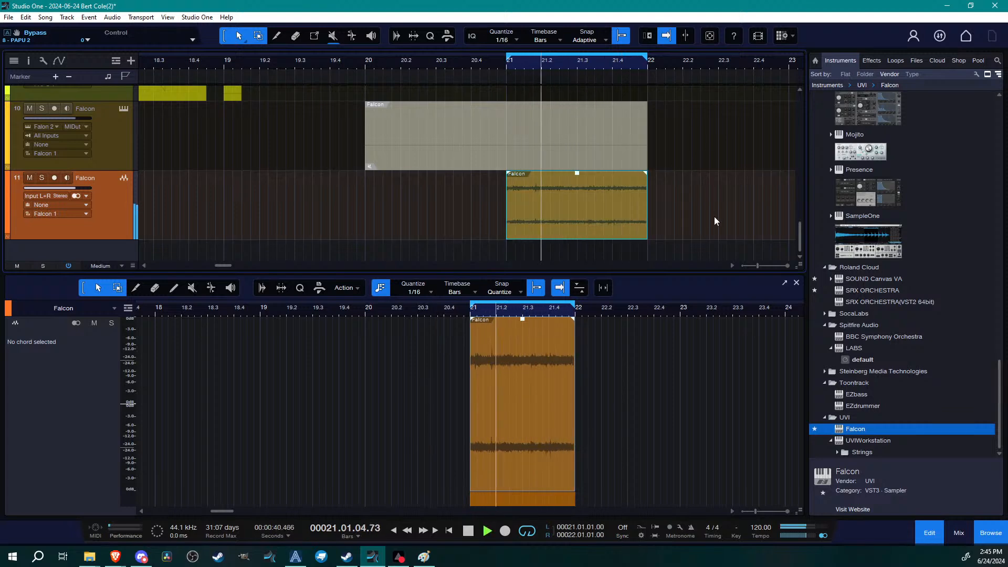
key(space)
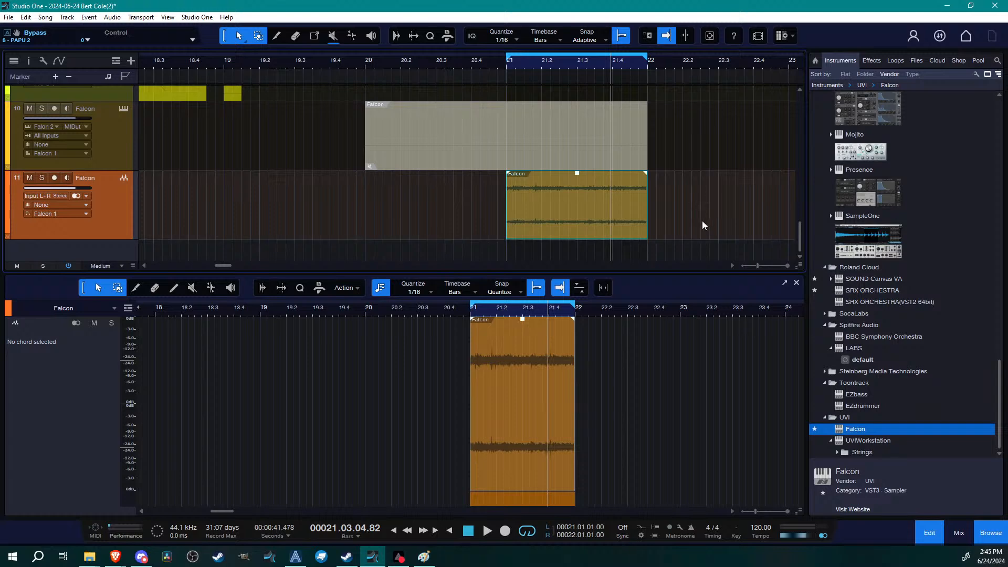
key(space)
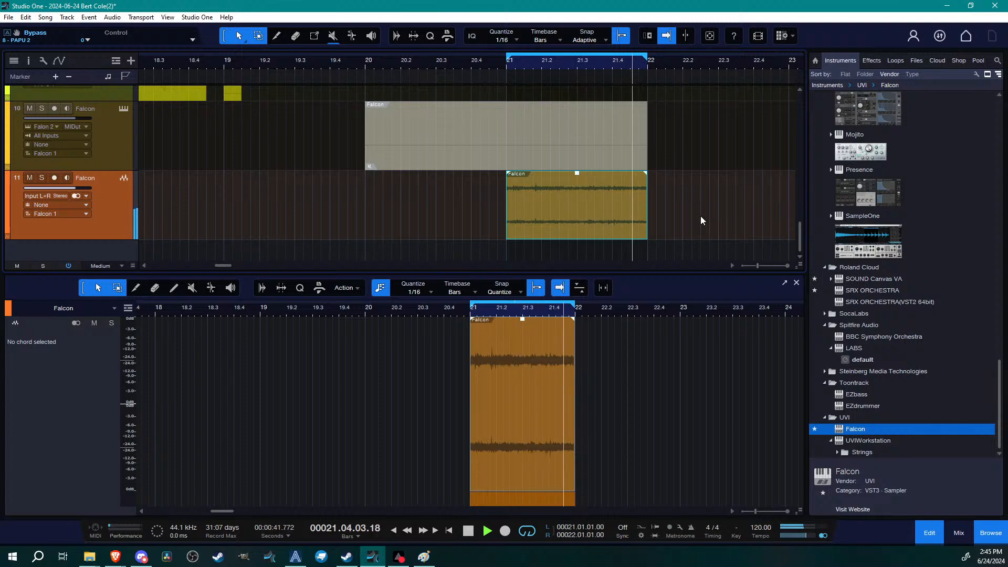
key(space)
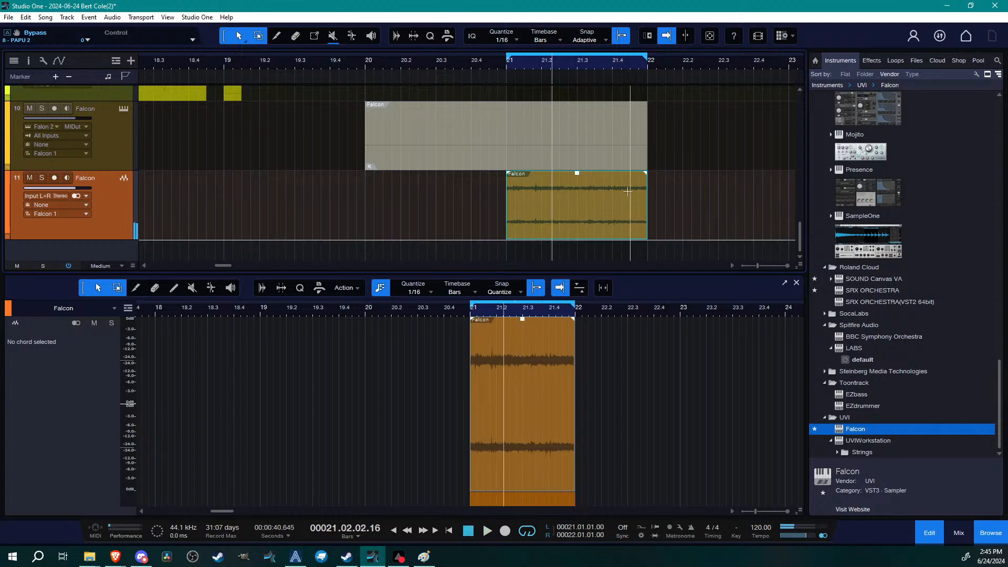
Remove the bounced Falcon audio track
click(653, 219)
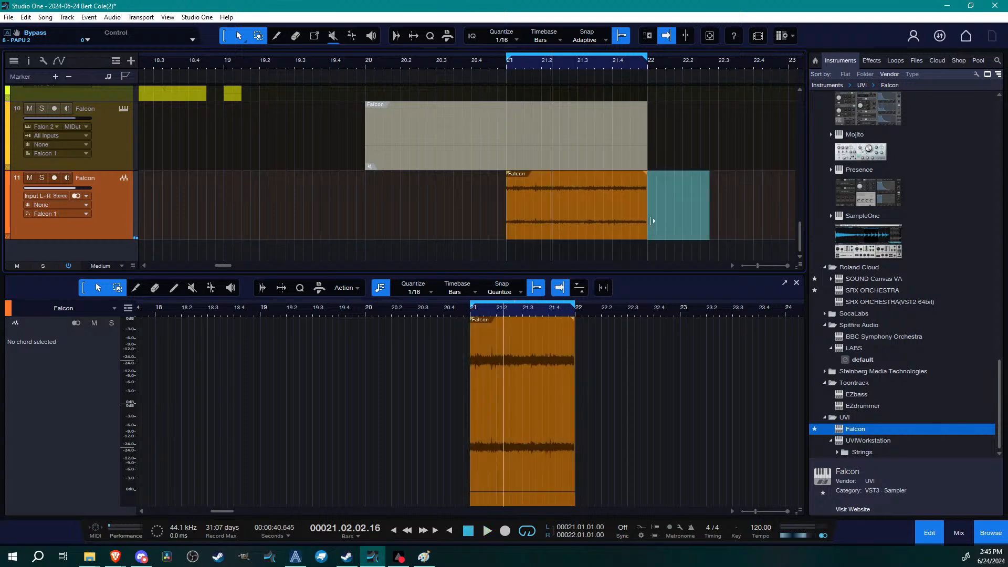
right_click(110, 219)
click(175, 276)
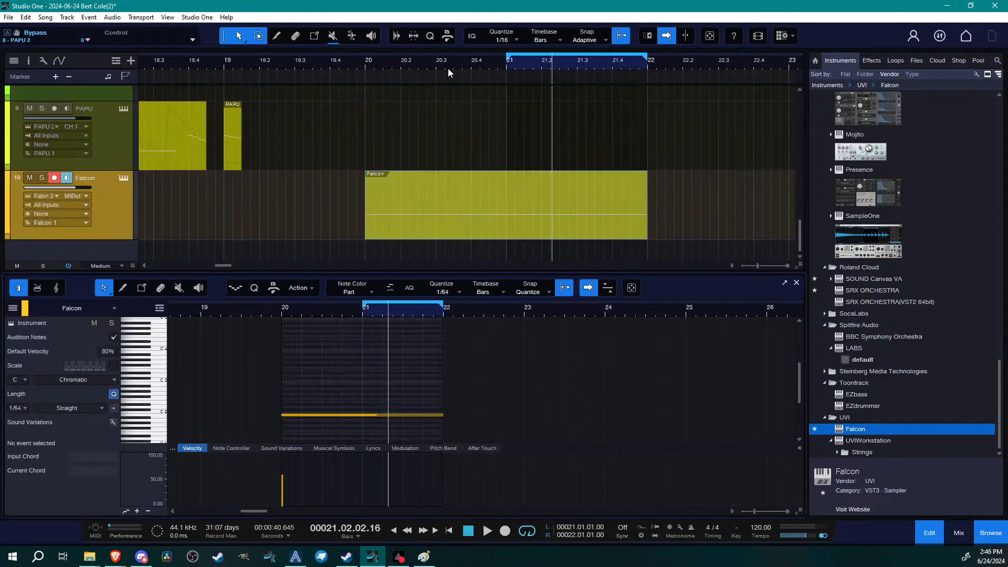
Extend the Falcon instrument event and its note to end at bar 25
drag(456, 65, 370, 90)
drag(409, 223, 536, 231)
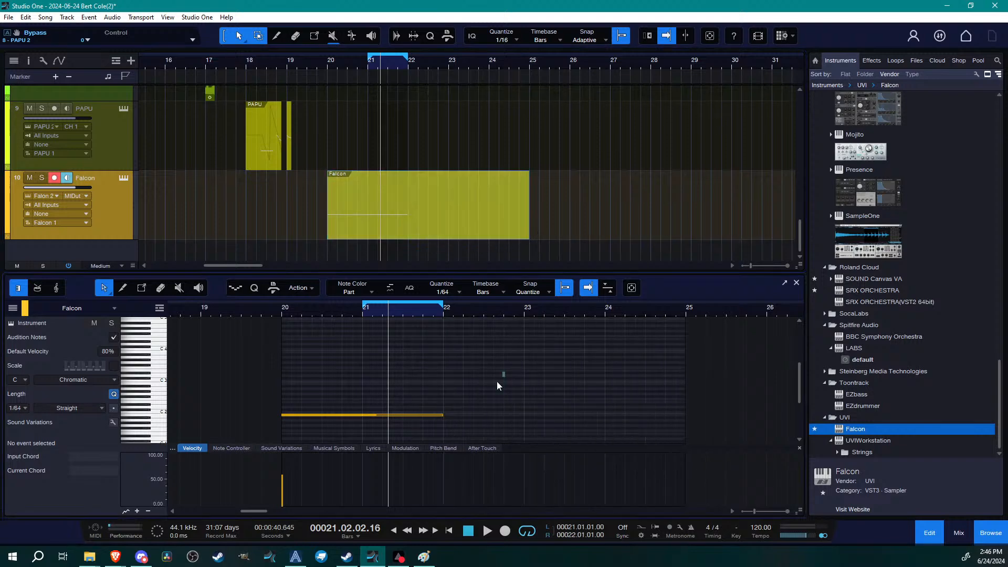
click(437, 415)
drag(445, 416, 683, 416)
Bounce the extended Falcon event to audio and trim the bounced event's start to bar 21, with the loop range set around it
click(458, 224)
key(p)
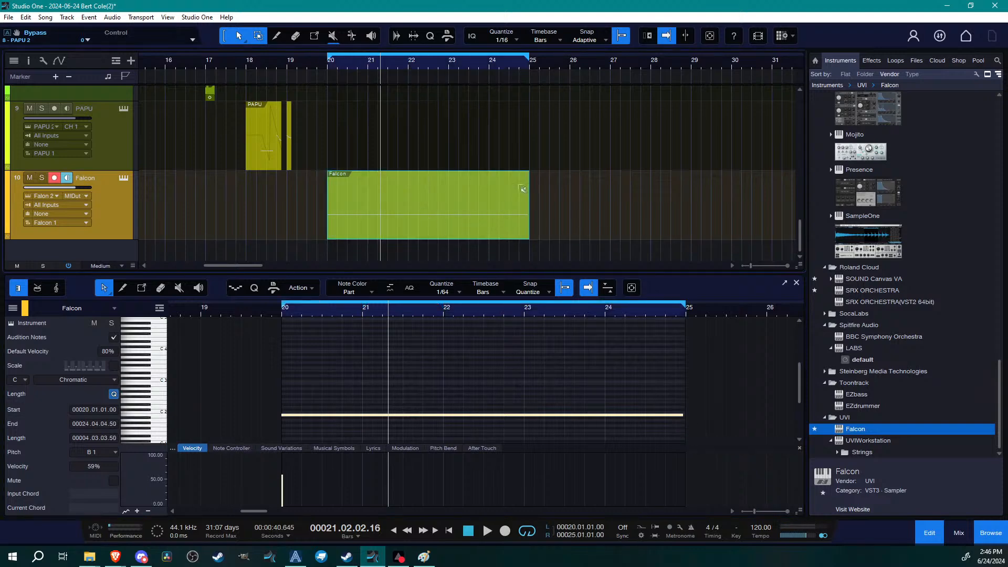
key(ctrl+b)
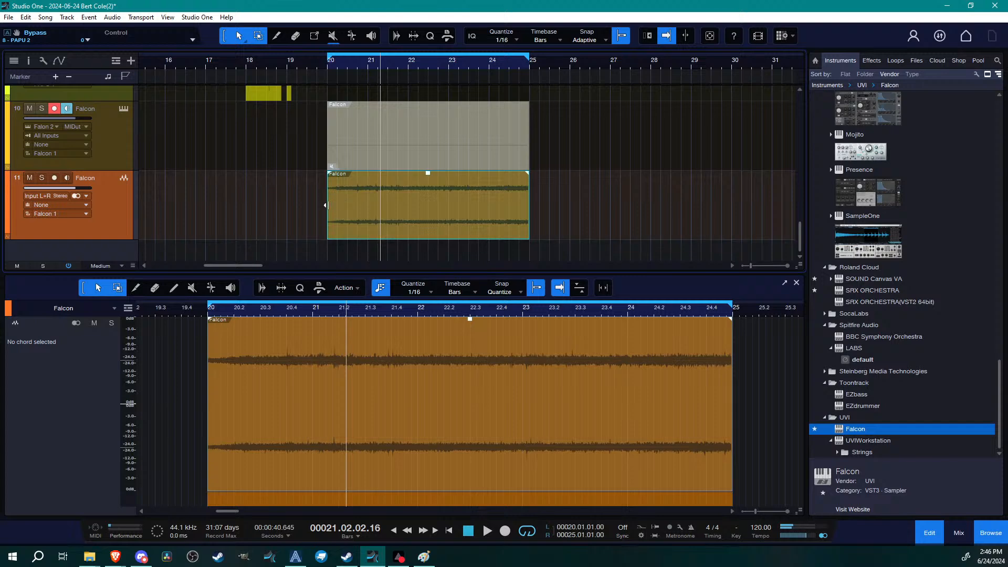
drag(324, 205, 373, 202)
key(p)
Play the bounced Falcon audio across its loop point near bar 25 and slightly lower the event's volume
click(512, 62)
key(space)
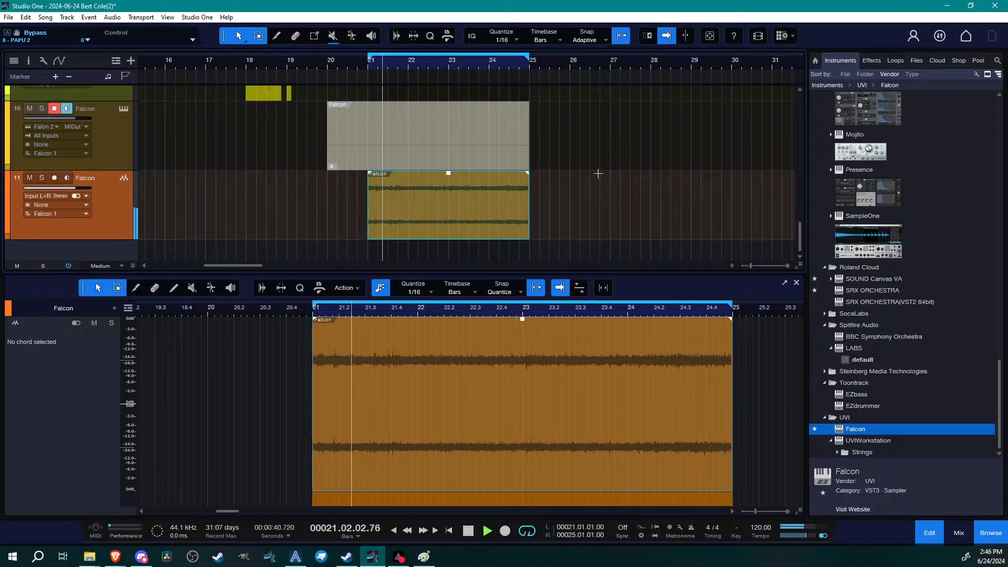
click(596, 234)
key(space)
click(513, 61)
key(space)
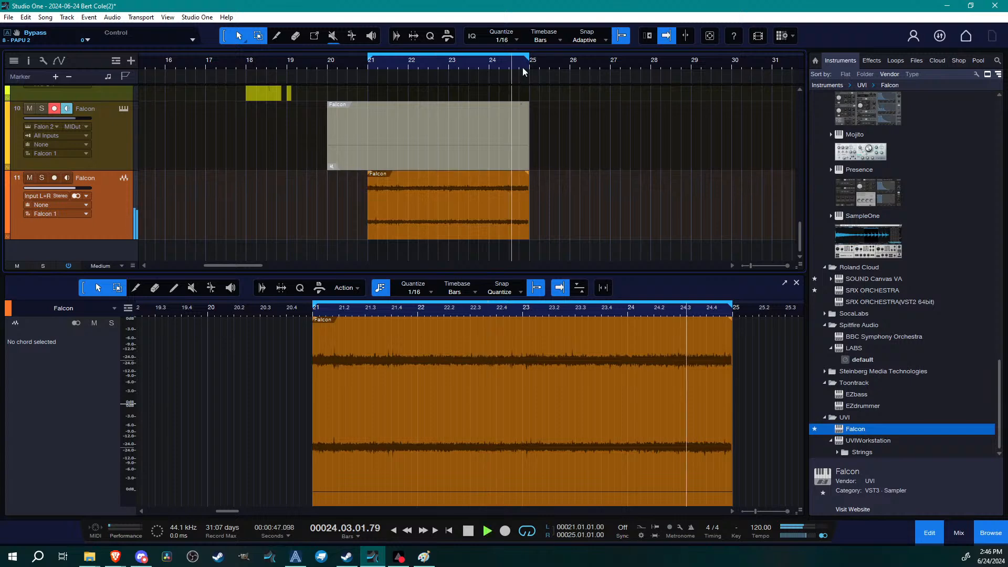
key(space)
click(507, 196)
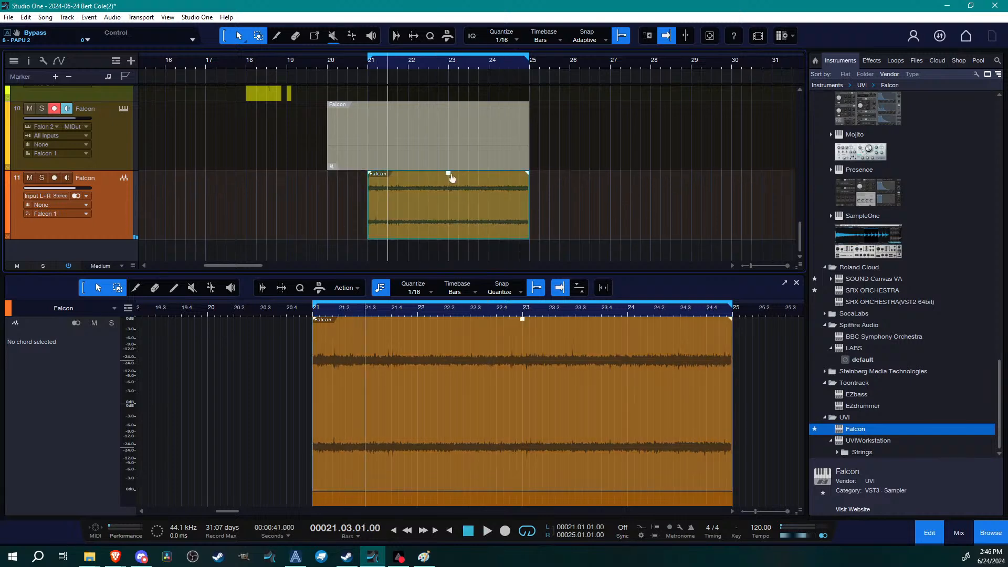
drag(449, 178, 449, 190)
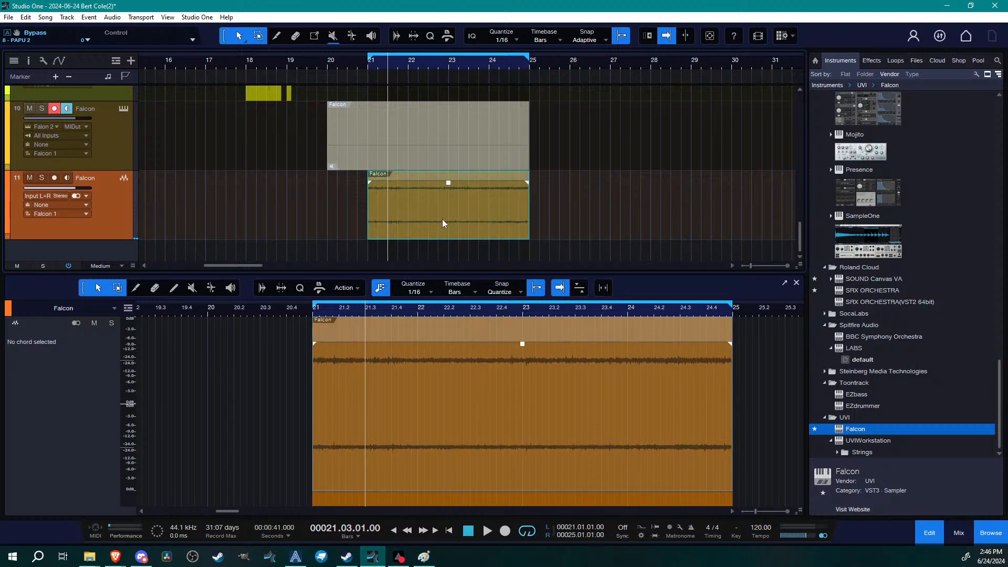
Add a second part to the Falcon instrument and load Weathers from Xtreme FX 2's Nature category into it
click(113, 121)
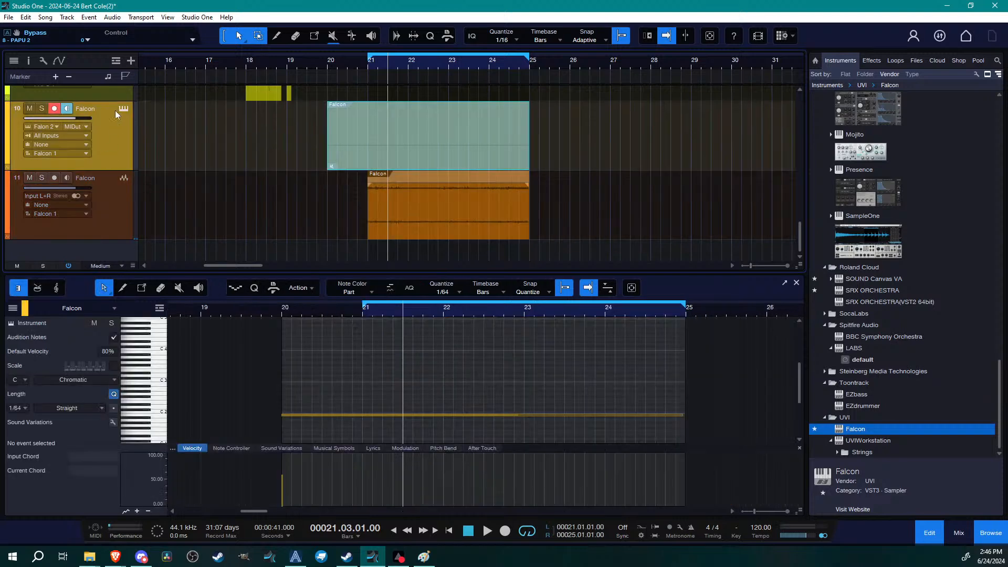
click(122, 109)
drag(559, 318, 682, 52)
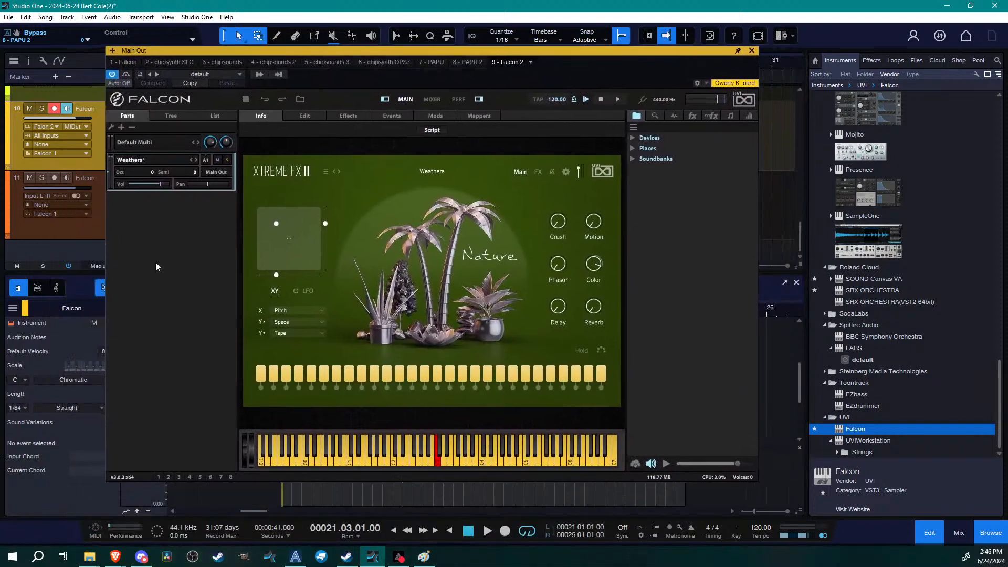
click(122, 127)
double_click(133, 201)
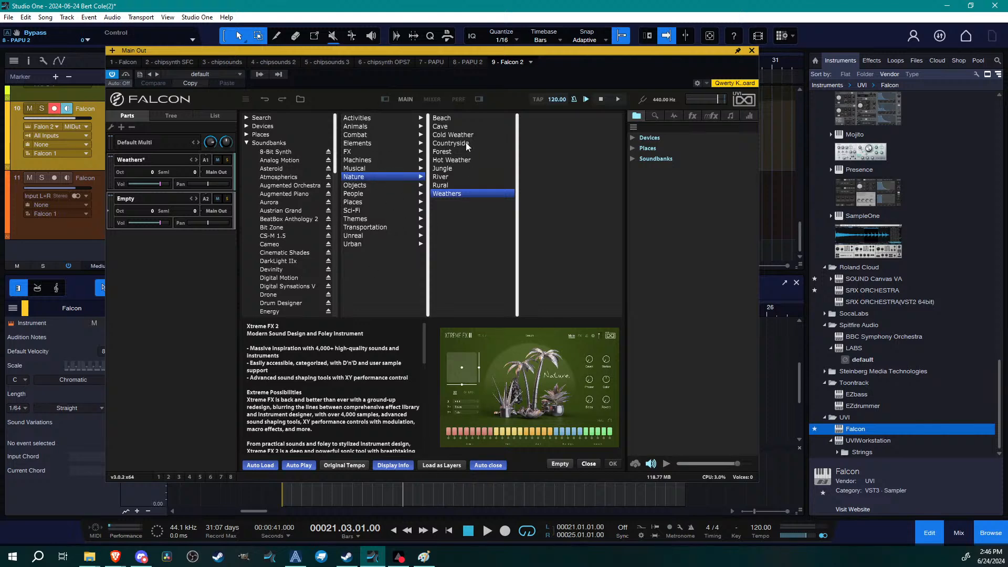
click(461, 184)
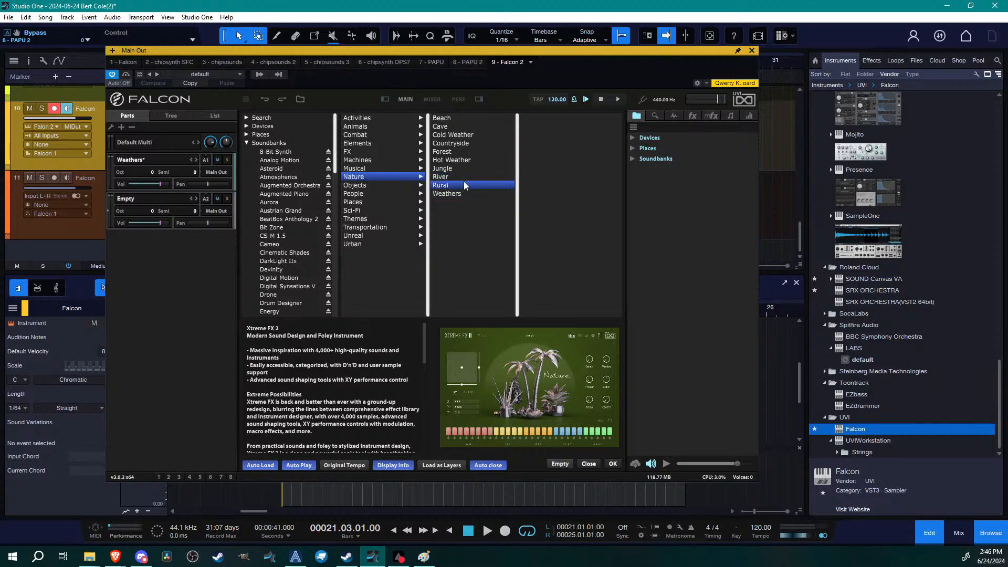
click(470, 194)
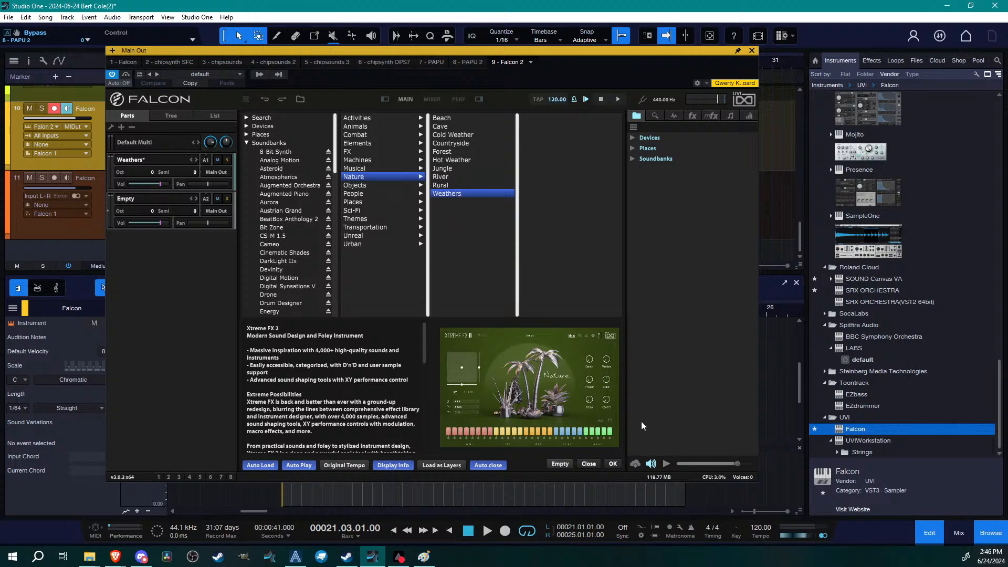
click(588, 465)
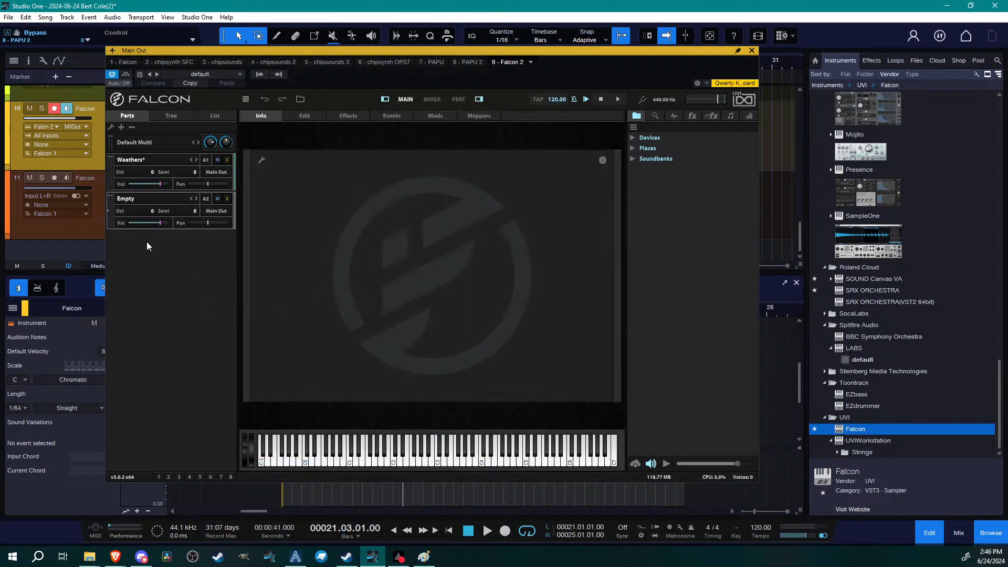
double_click(154, 198)
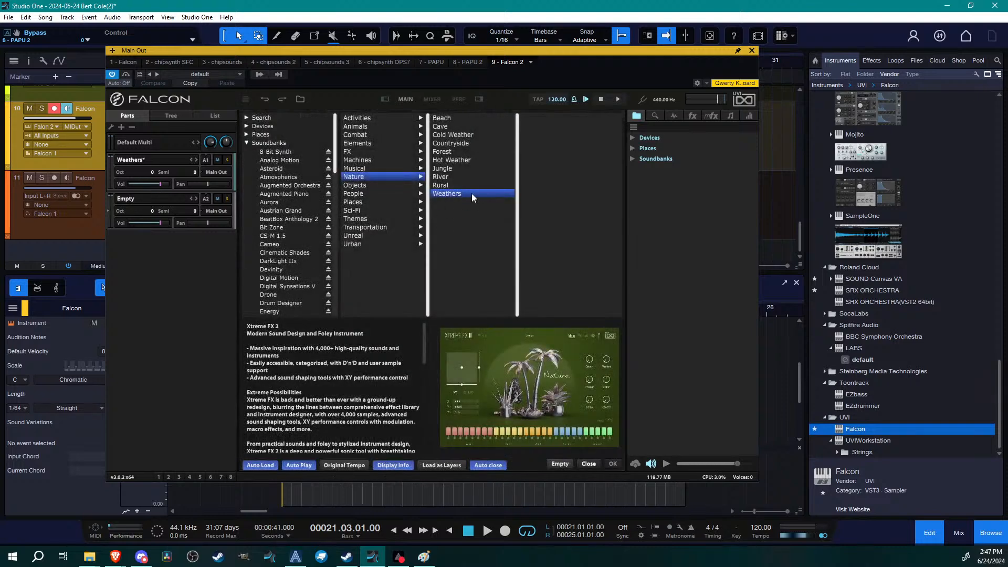
double_click(472, 194)
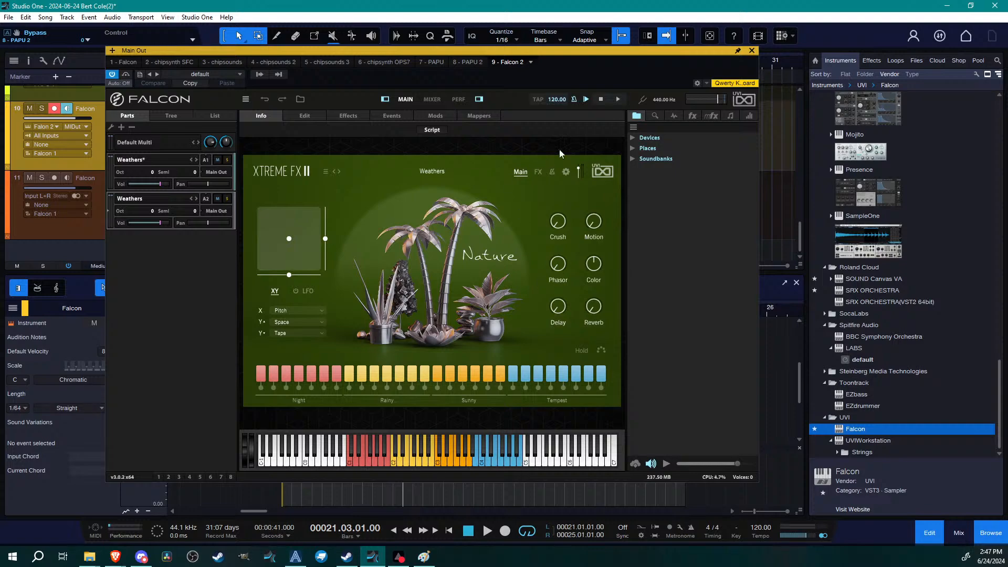
drag(617, 58, 573, 98)
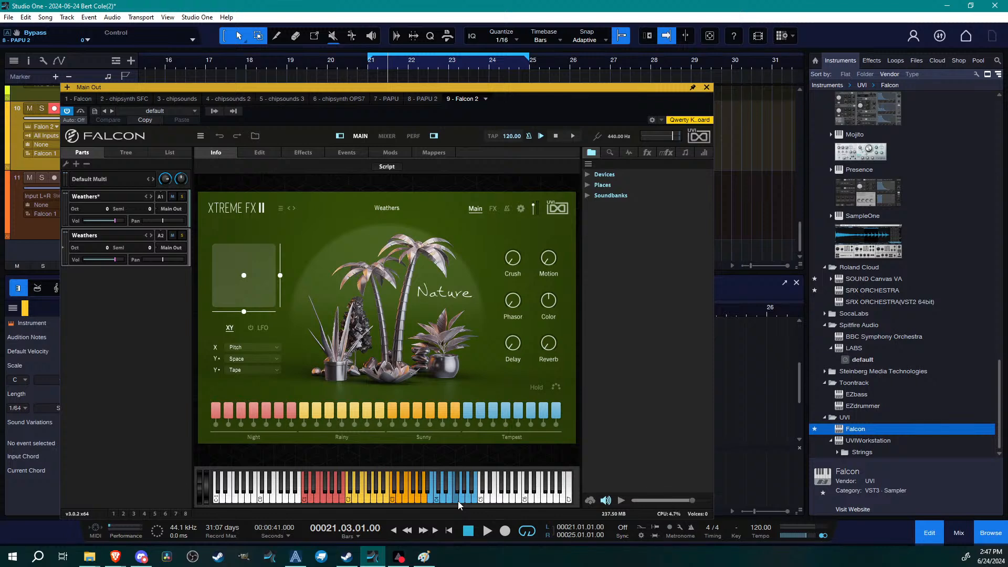
Duplicate the Falcon instrument track as an empty track that plays through Falcon 2
click(707, 88)
right_click(127, 154)
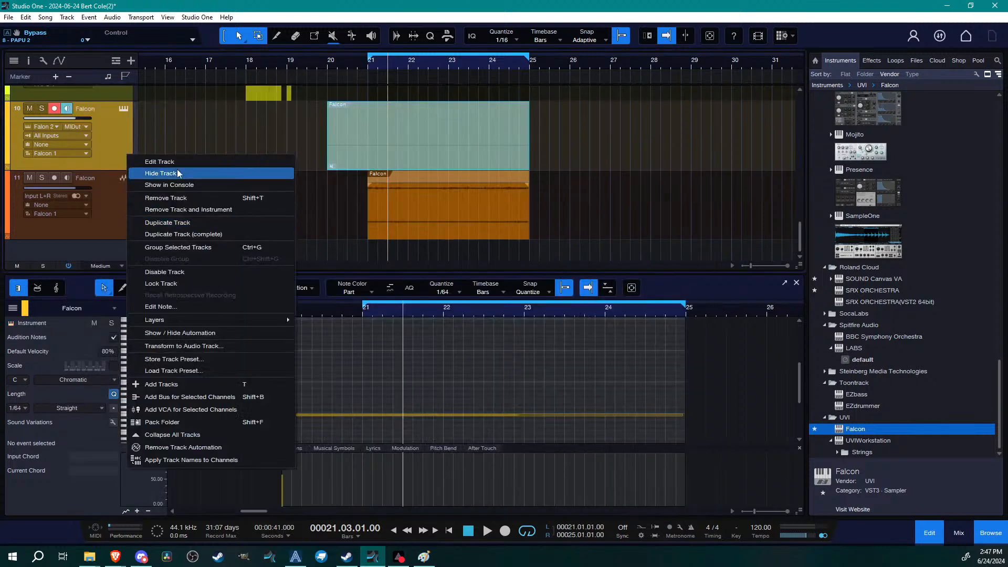
click(176, 235)
click(86, 190)
click(90, 215)
scroll(290, 203, up, 1)
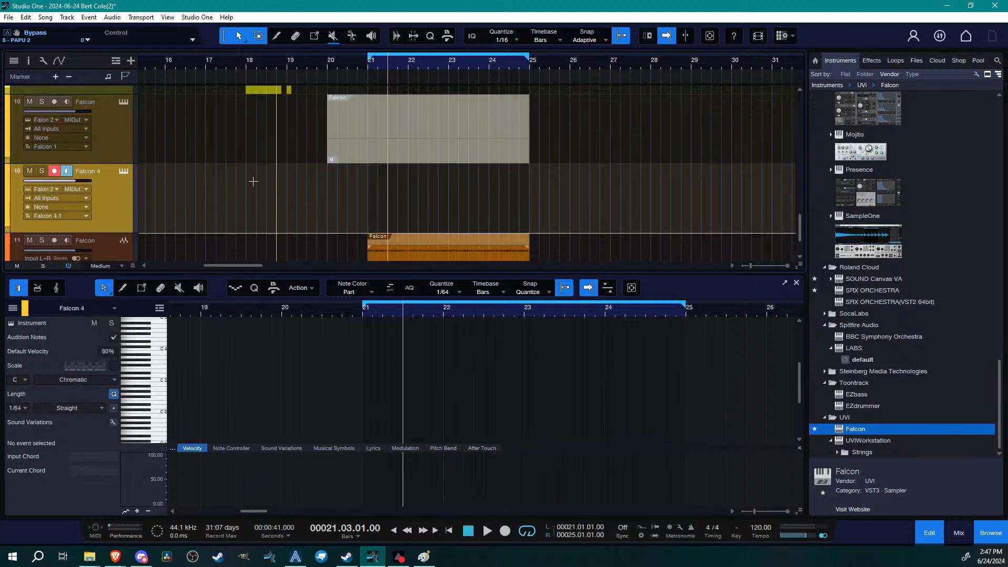
scroll(347, 204, down, 2)
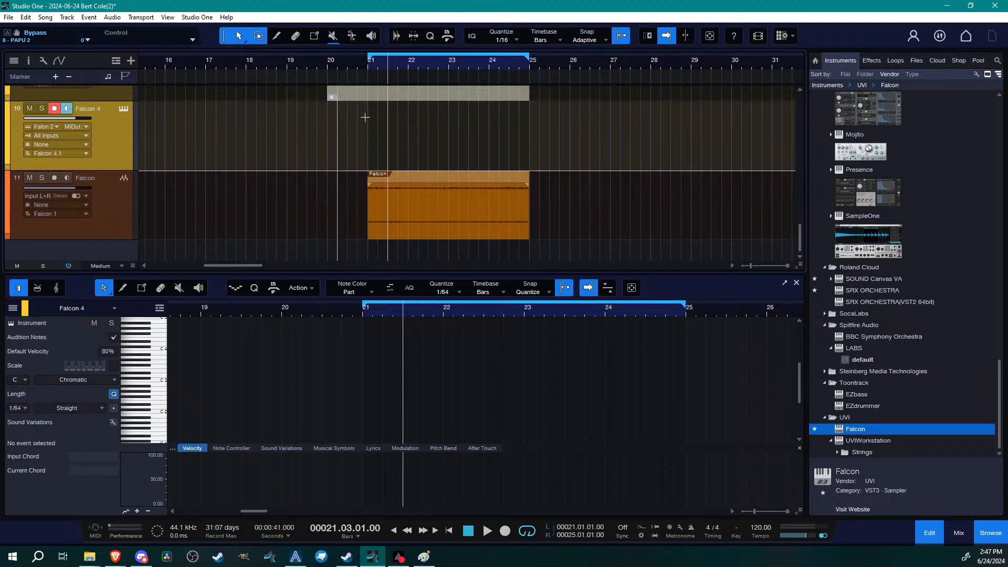
Reopen Falcon from the duplicated track and audition the sounds in the second Weathers part, including the Tempest group
click(559, 62)
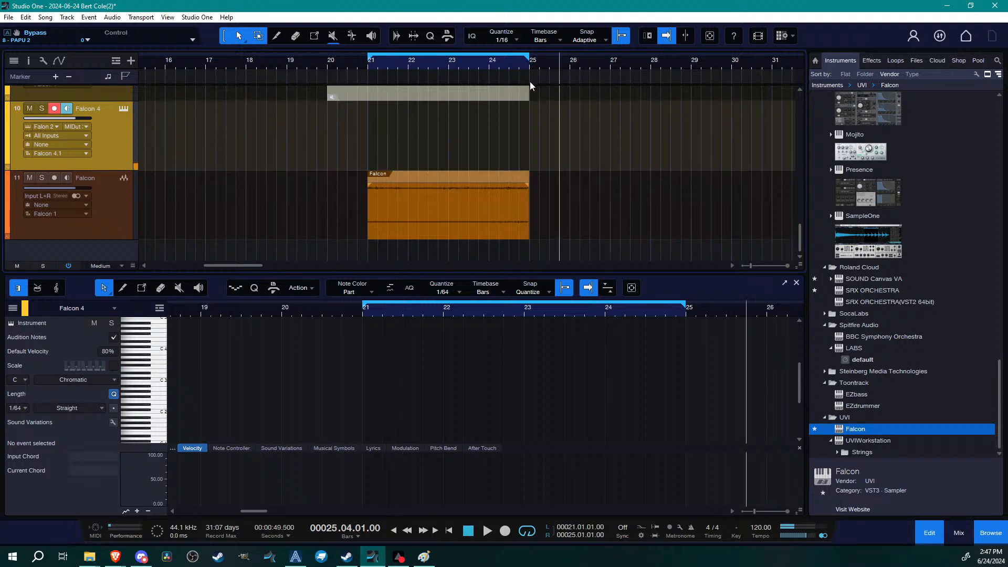
click(123, 109)
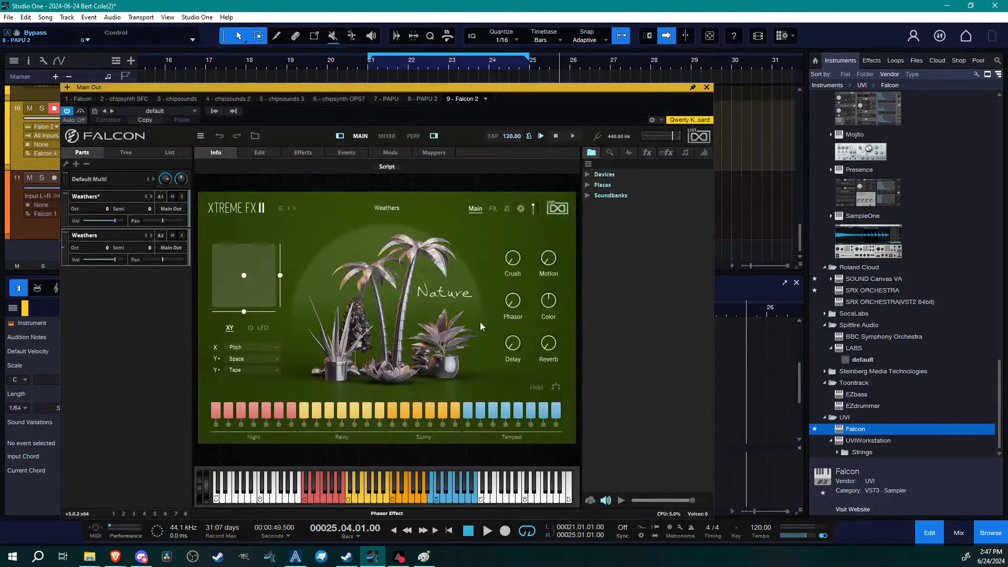
key(h)
key(j)
key(k)
key(l)
key(semicolon)
key(apostrophe)
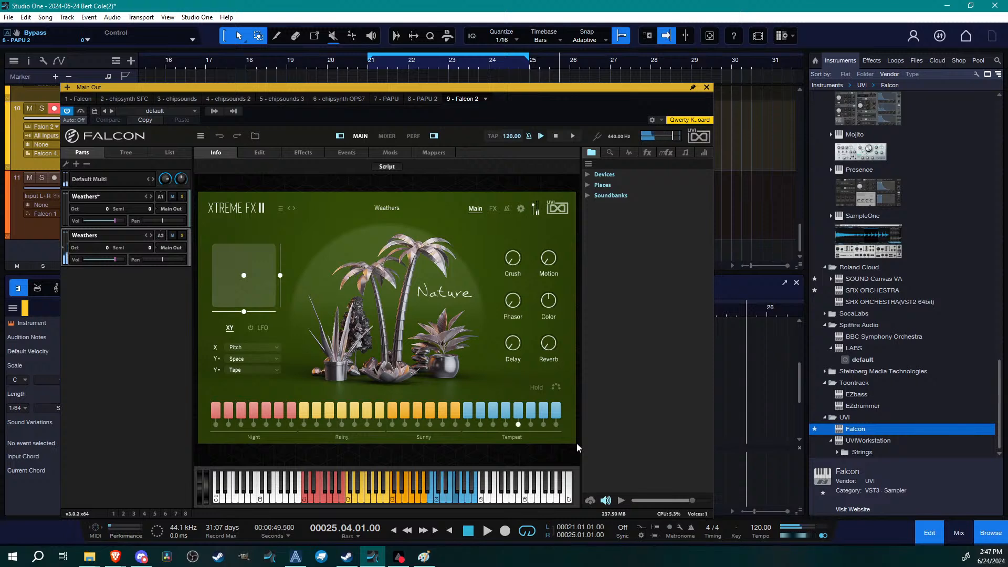
key(backslash)
key(h)
key(h)
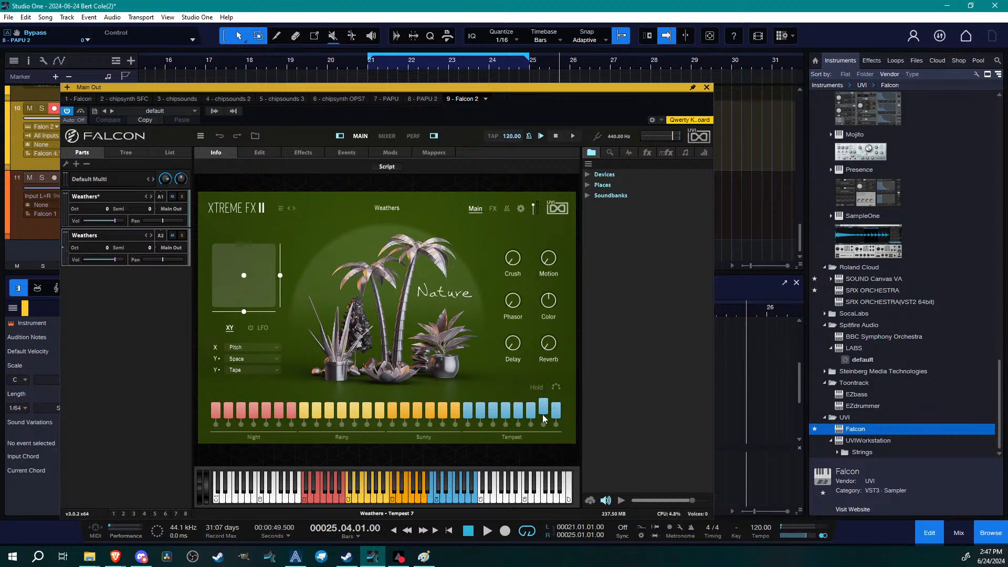
key(j)
Expand the Weathers Tempest 7 sound across the whole keyboard and close Falcon
click(543, 410)
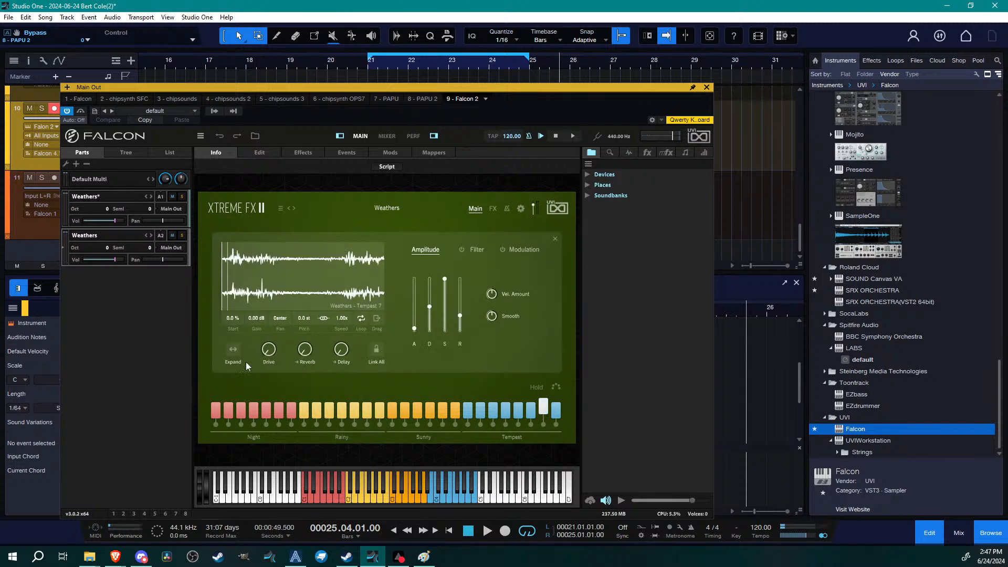
click(233, 349)
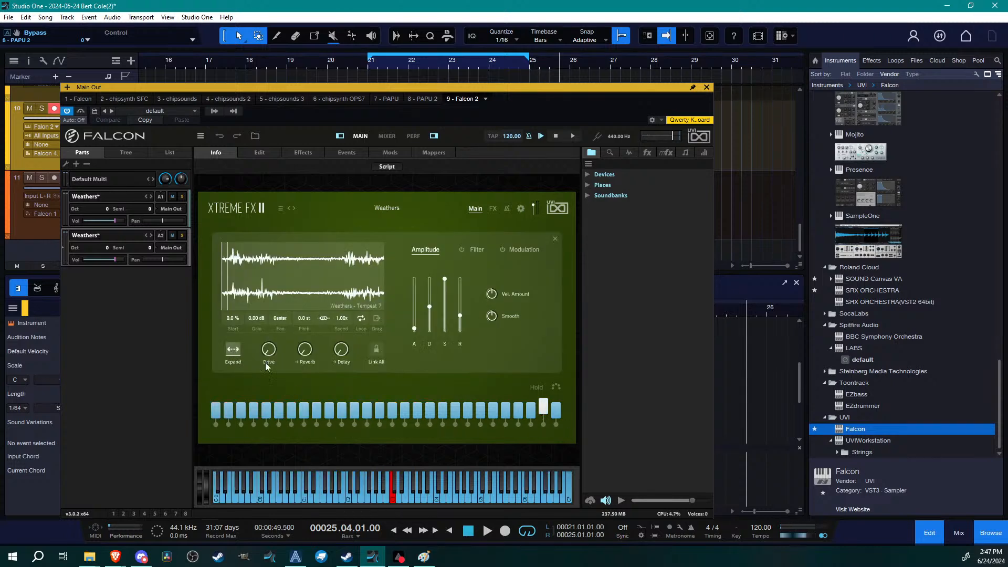
click(707, 87)
Copy the muted Falcon event at bar 20 onto the duplicated track and trim its note's start to about bar 21
drag(460, 165, 445, 224)
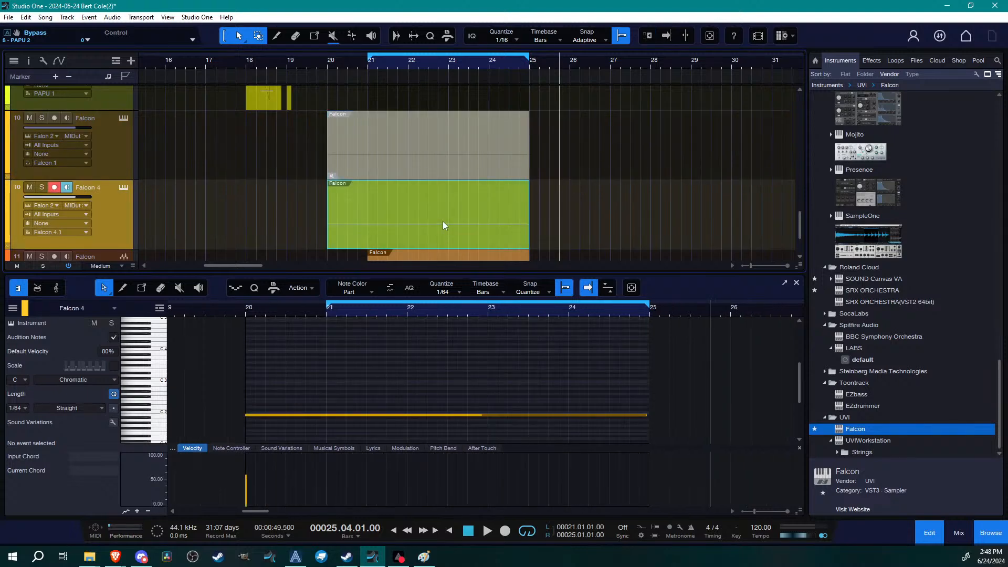
scroll(269, 373, down, 1)
click(262, 407)
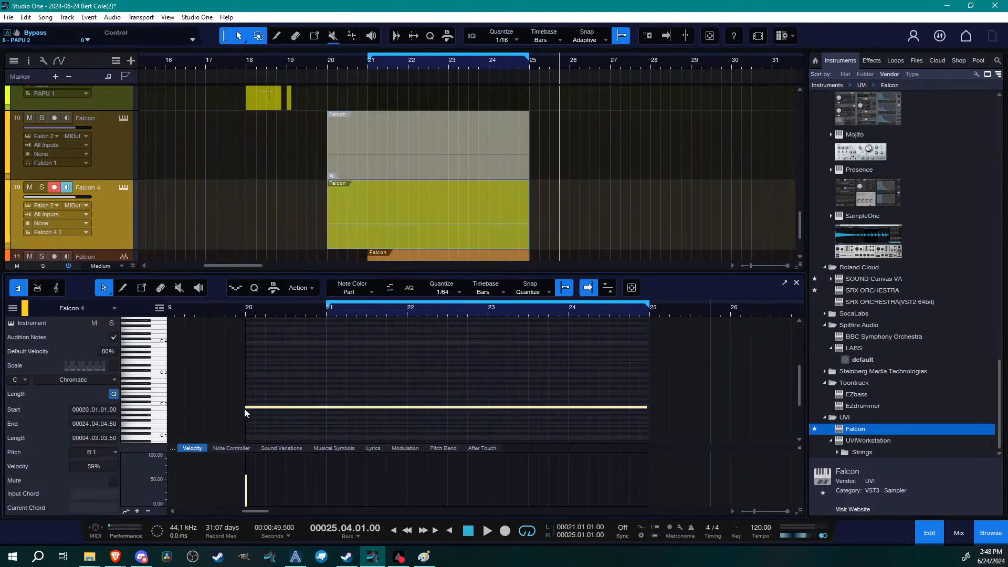
drag(244, 409, 325, 409)
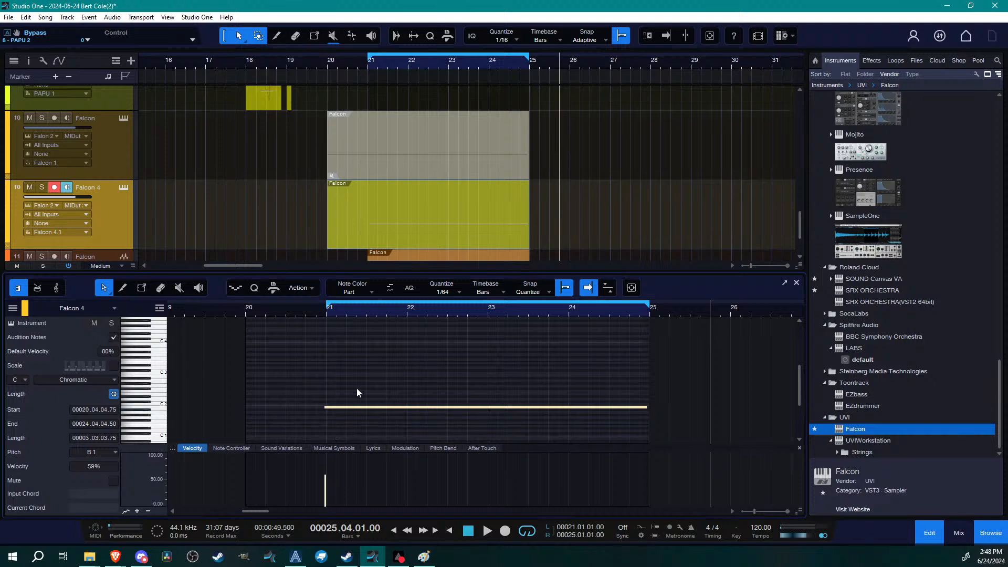
Undo the note's start trim and bounce the duplicated track's Falcon part to audio
scroll(362, 376, down, 1)
key(ctrl+z)
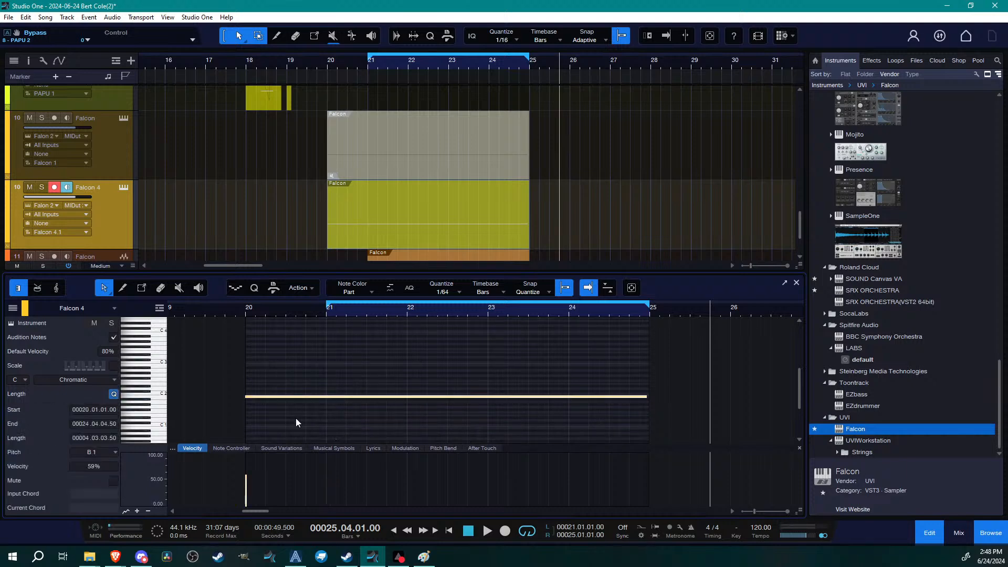
scroll(392, 207, down, 3)
click(389, 150)
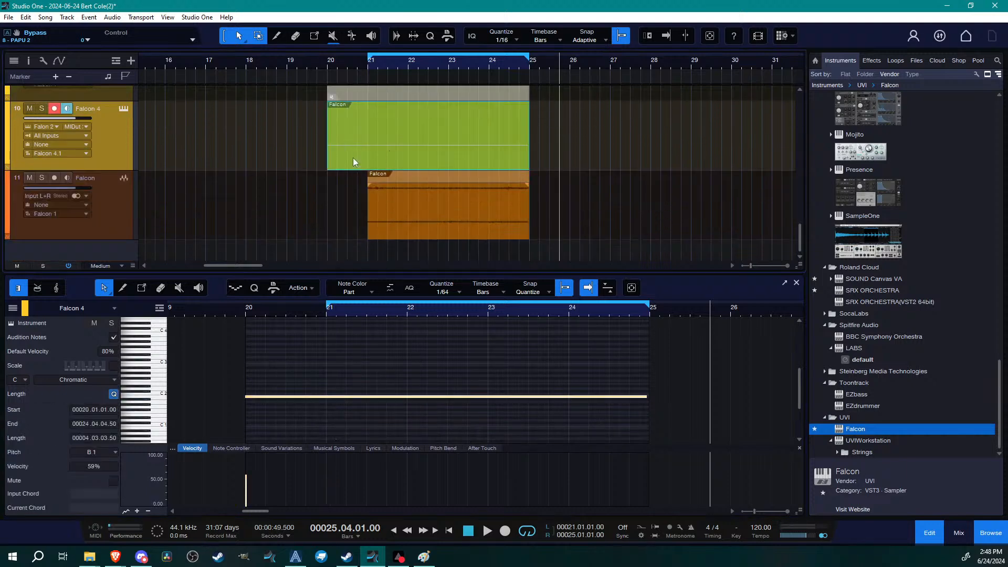
key(ctrl+b)
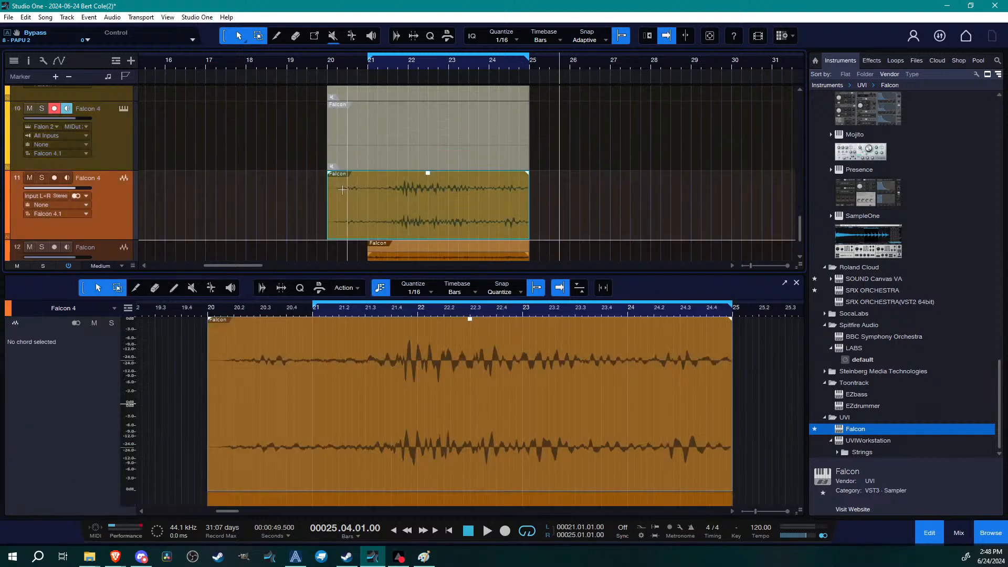
Lower the bounced tempest clip's gain and fit it to bars 21 to 25, playing it back with the rain
scroll(395, 209, down, 2)
scroll(395, 209, up, 1)
drag(428, 142, 428, 155)
click(323, 178)
drag(346, 183, 495, 192)
drag(571, 184, 525, 185)
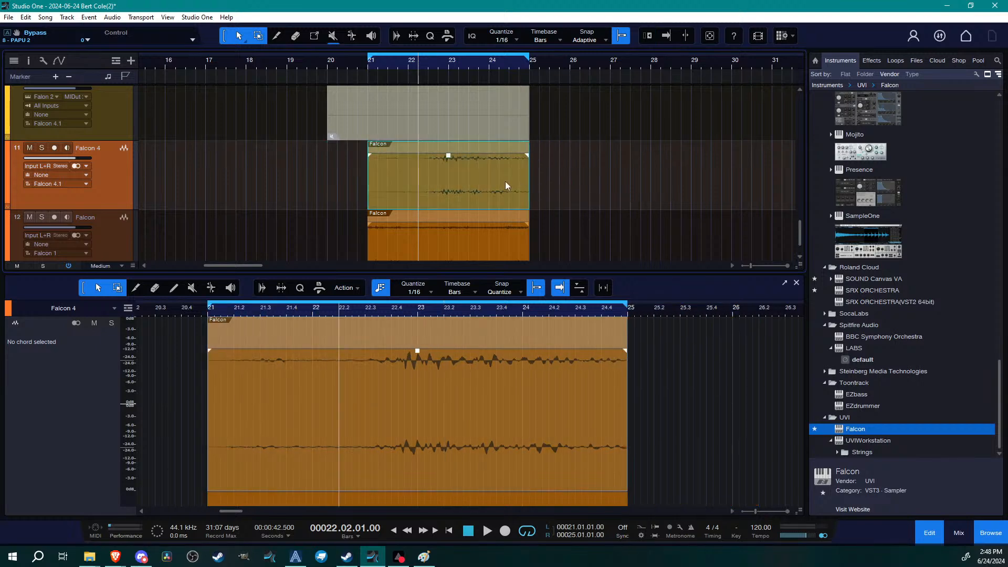
double_click(508, 70)
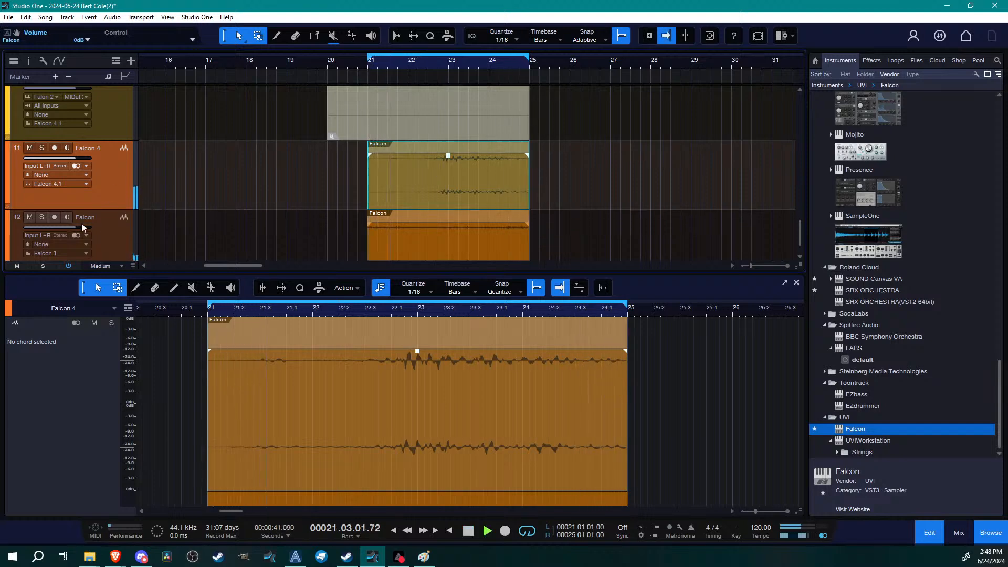
Cut about half a bar from the tempest clip's start, refit it to bars 21 to 25 and readjust its gain
drag(447, 156, 448, 142)
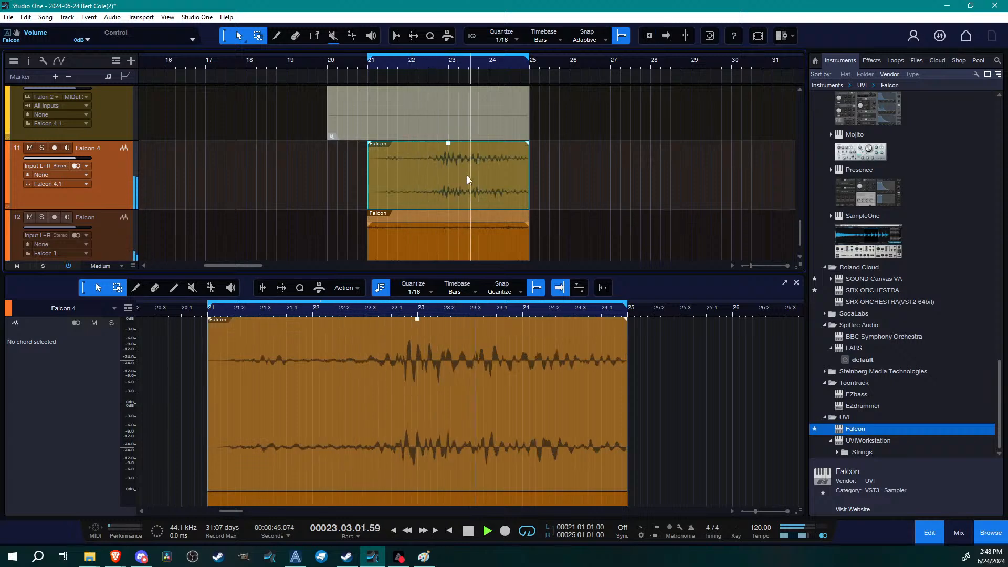
scroll(464, 222, down, 2)
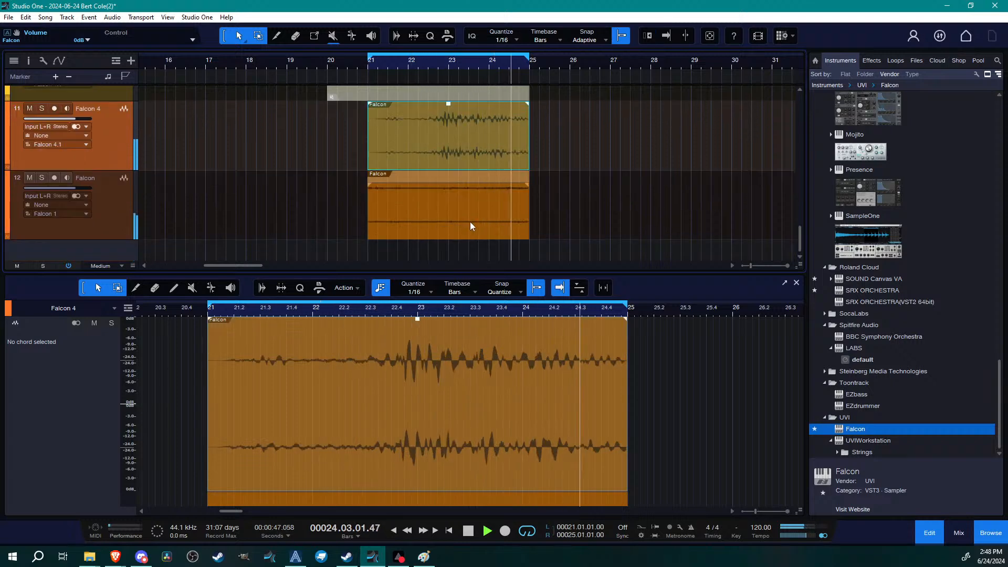
click(470, 222)
key(space)
click(504, 140)
drag(368, 140, 400, 143)
drag(508, 143, 530, 143)
drag(448, 103, 448, 110)
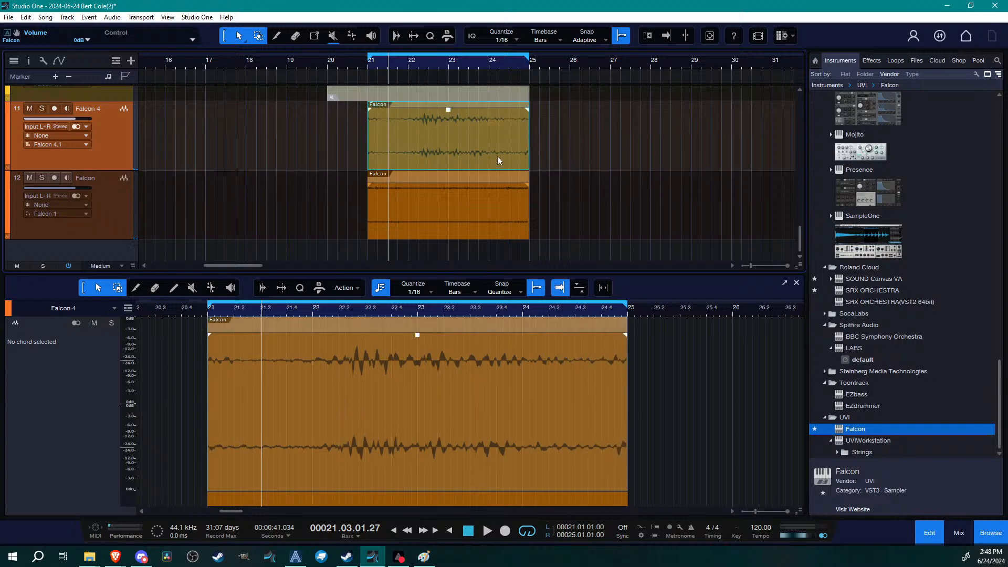
Discard the bounced tempest audio in favour of the unmuted Falcon part and transpose its note up to C3
scroll(470, 150, up, 2)
click(471, 158)
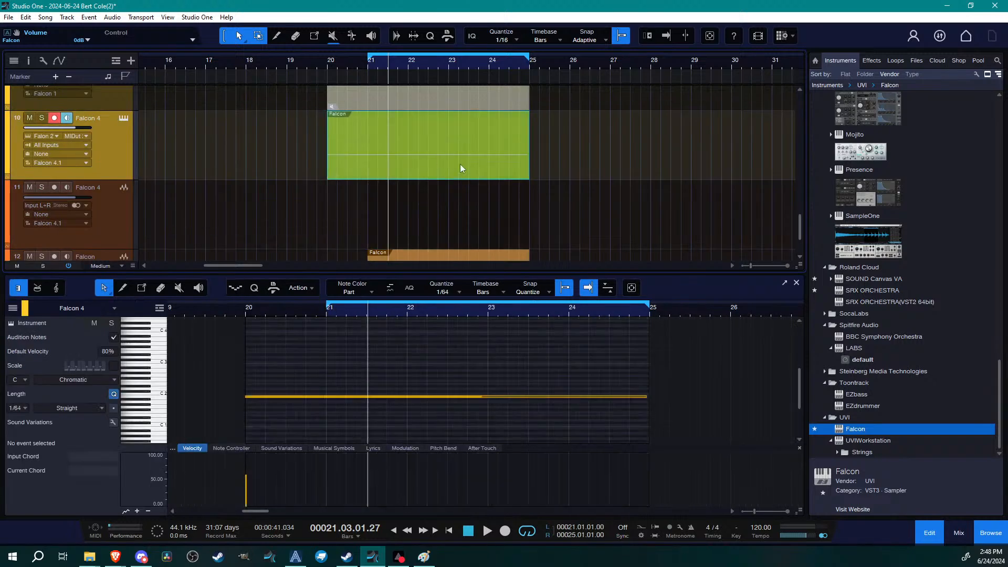
click(443, 396)
key(shift+Up)
key(shift+Up)
key(shift+Down)
key(Up)
key(Up)
key(Up)
key(Down)
key(Down)
Open Falcon from the duplicated track to check the Weathers part's Tempest 7 key mapping, and close it
click(126, 117)
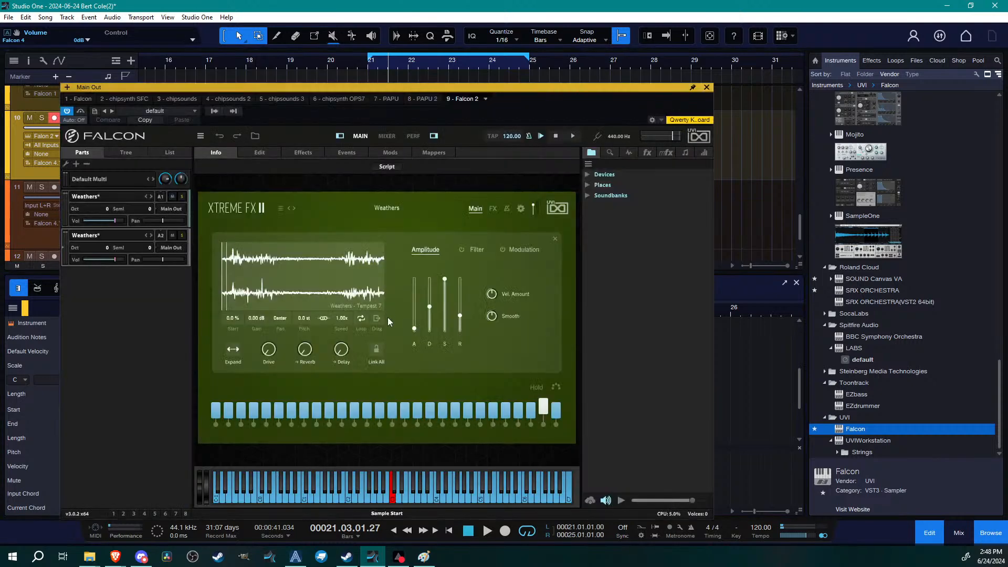
drag(576, 91, 808, 97)
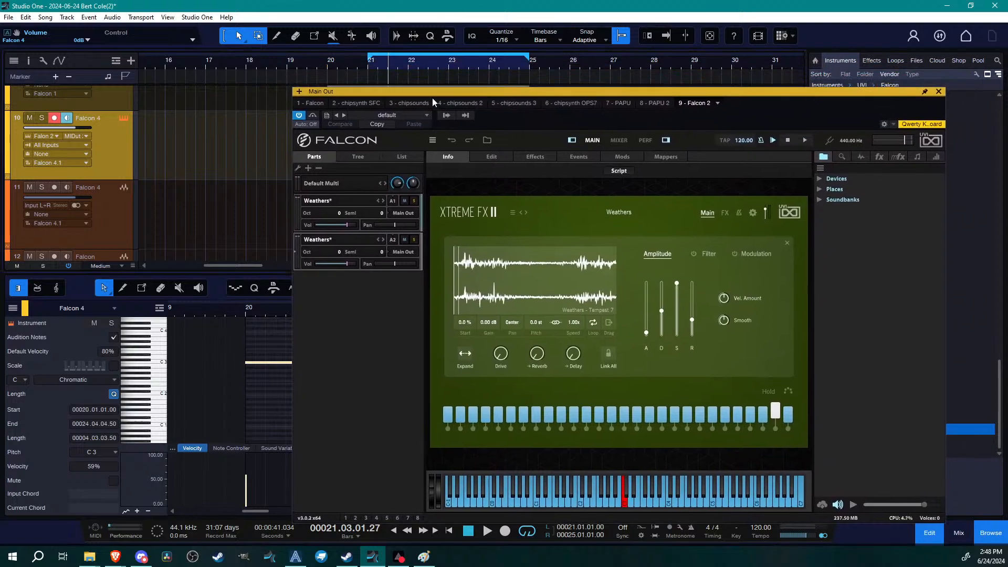
drag(444, 95, 0, 10)
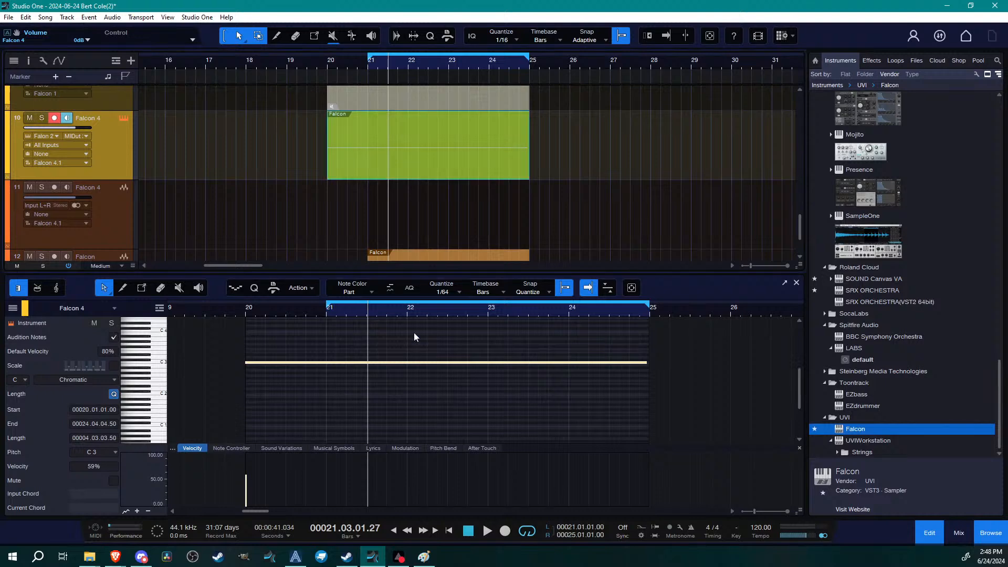
Audition neighbouring pitches, raise the Falcon note to C4 and play it from bar 21
key(Down)
key(Down)
key(Up)
key(Up)
key(shift+Up)
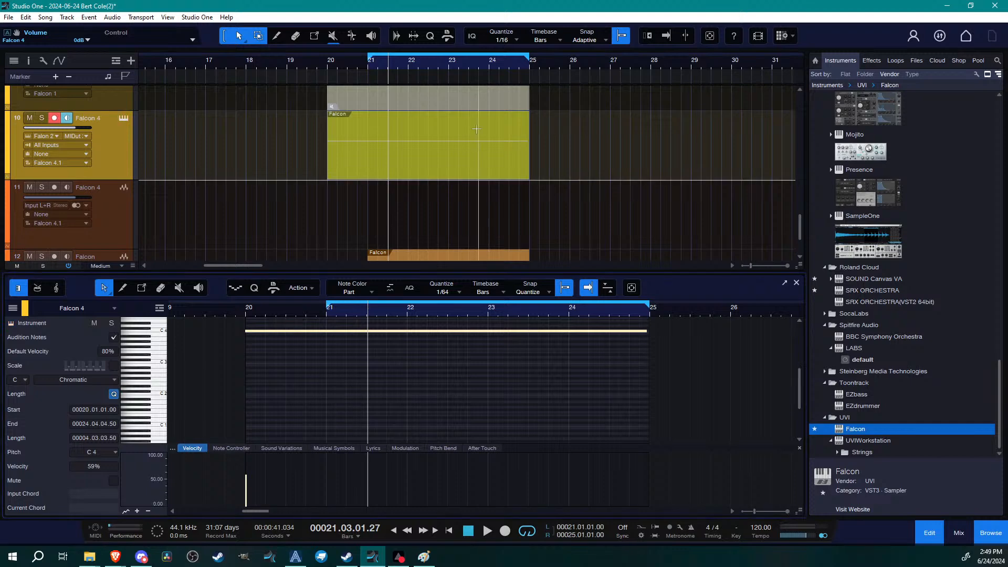
click(365, 66)
key(space)
scroll(446, 184, down, 2)
scroll(446, 181, up, 2)
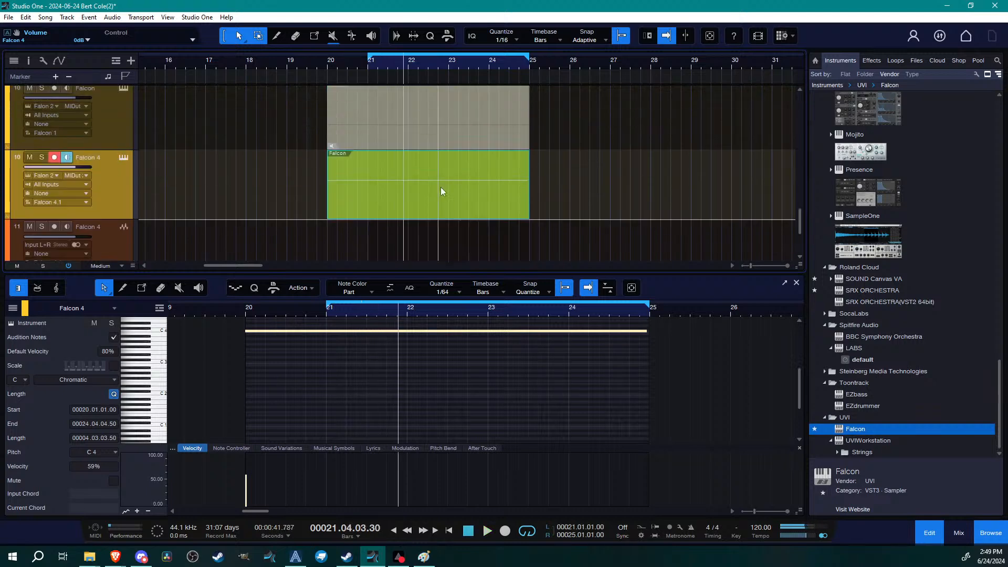
Bounce the transposed Falcon part to the Falcon 4 audio track and play the result from bar 21
drag(410, 178, 407, 192)
scroll(549, 198, down, 1)
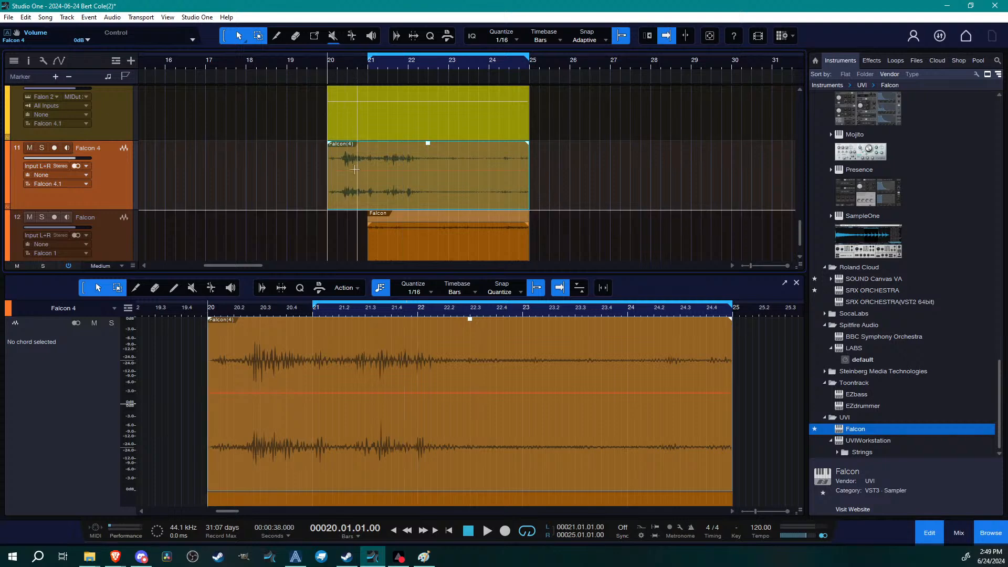
click(369, 61)
key(space)
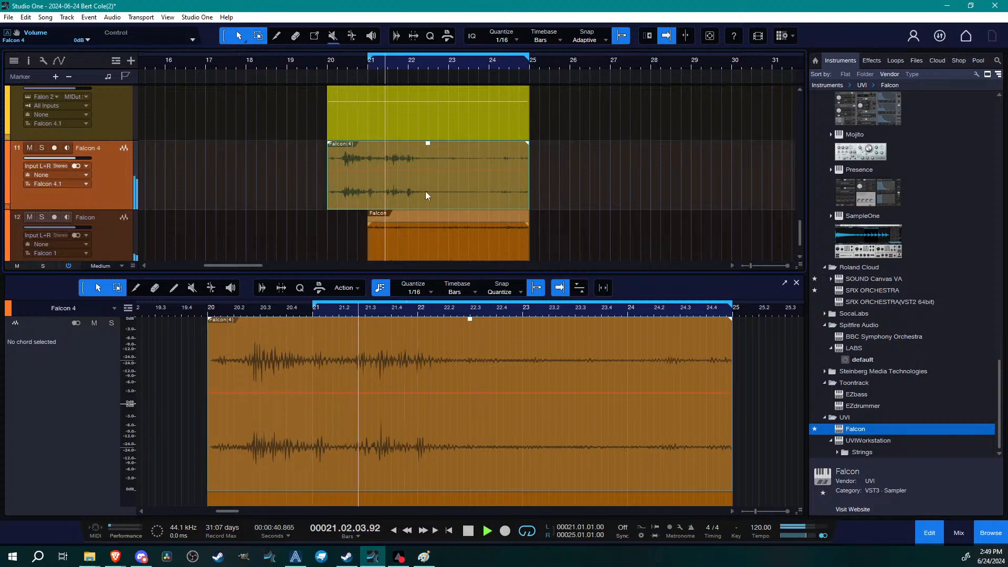
Lower the new tempest clip's gain and move it to start at bar 21
mouse_move(428, 144)
mouse_down()
mouse_move(439, 152)
mouse_move(431, 160)
mouse_up()
drag(367, 191, 405, 191)
key(f)
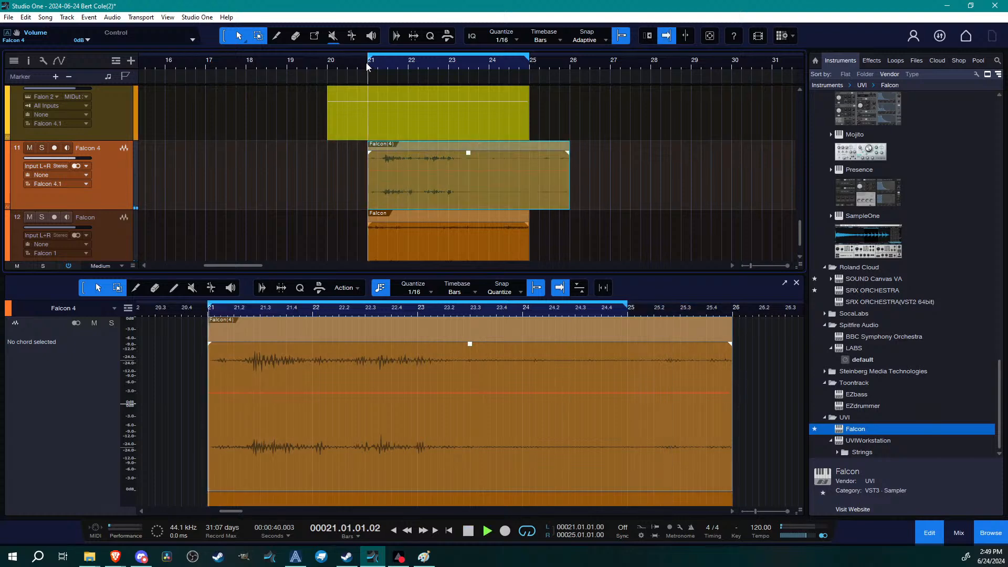
scroll(366, 169, up, 2)
scroll(373, 155, down, 3)
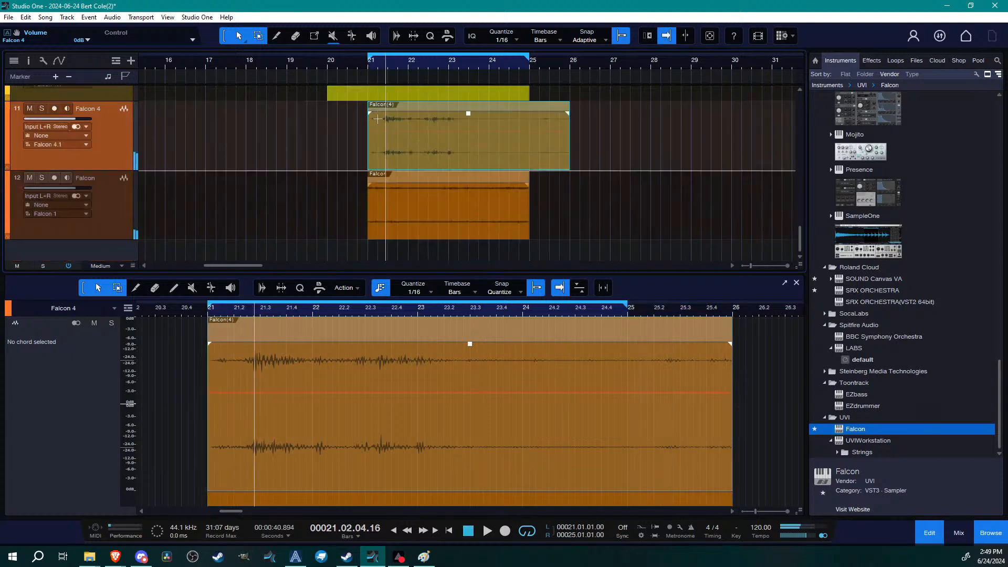
Split the tempest clip at bar 25 and delete the part beyond it
drag(373, 67, 433, 114)
scroll(428, 159, up, 1)
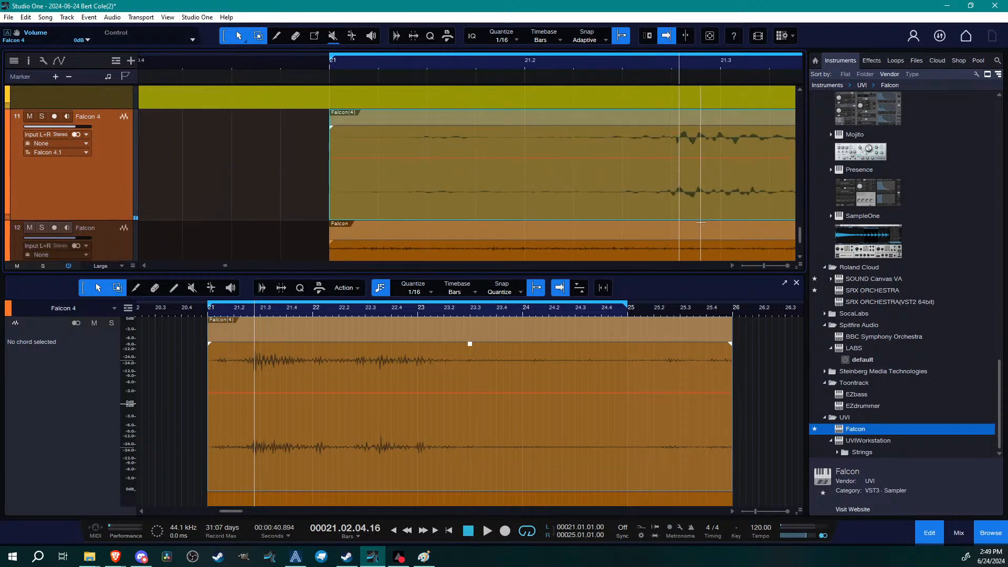
drag(799, 265, 798, 318)
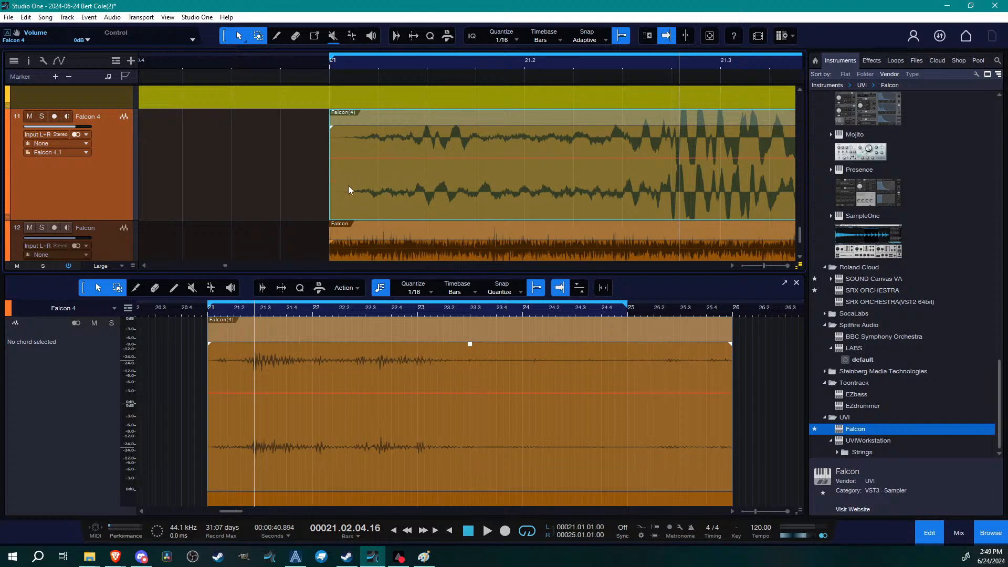
drag(417, 54, 241, 33)
drag(574, 68, 525, 126)
click(800, 266)
drag(799, 313, 799, 290)
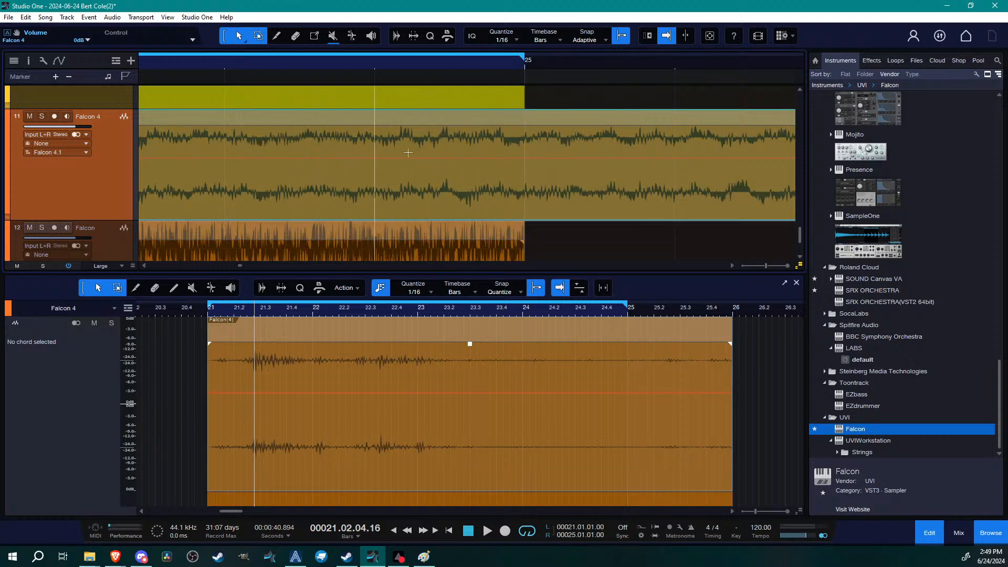
double_click(527, 137)
key(Delete)
Duplicate the tempest clip at bar 25 to inspect the loop seam, and undo the duplicate
click(378, 190)
key(d)
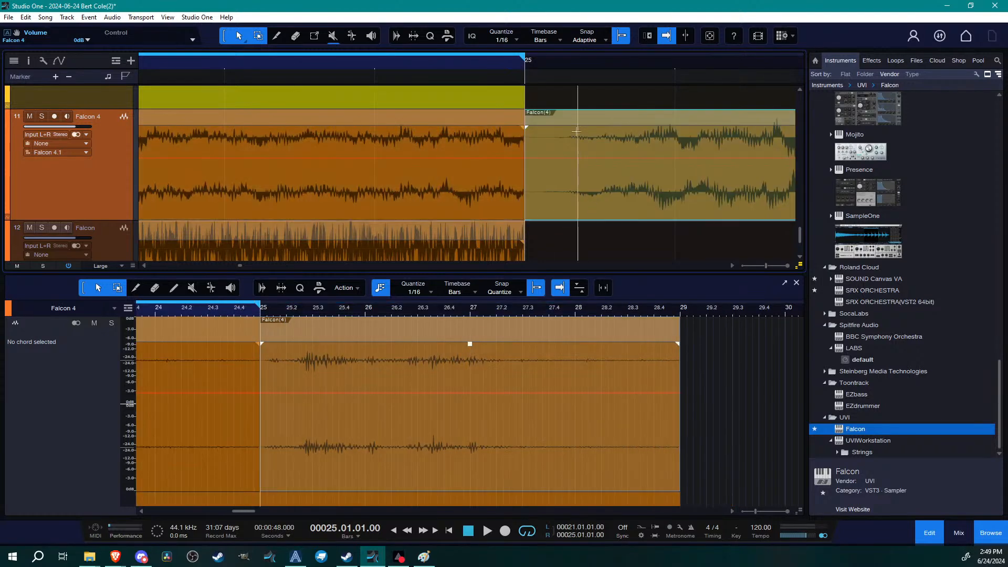
click(560, 239)
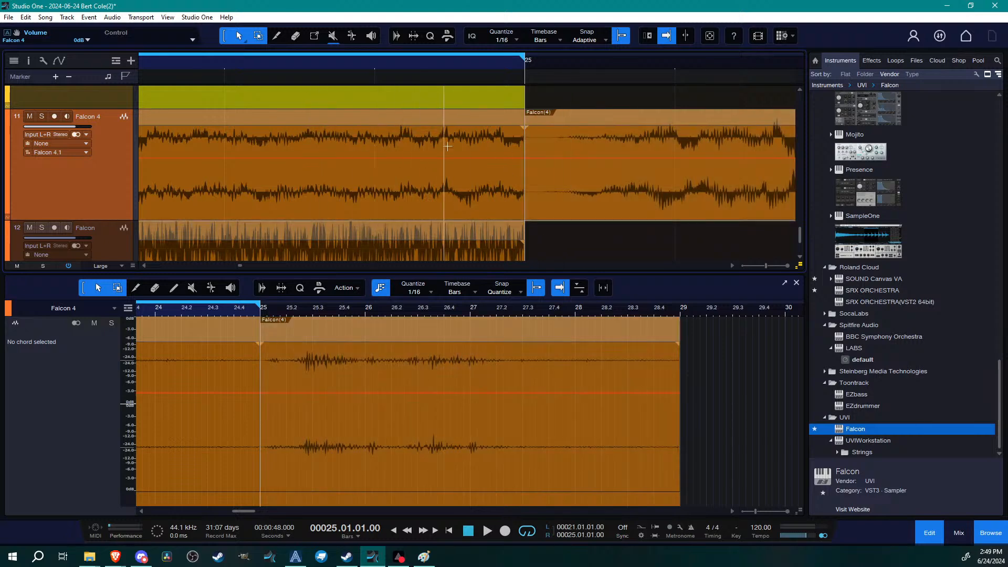
click(579, 202)
key(ctrl+z)
Trim the quiet opening off the tempest clip, cutting its start near a zero crossing just after bar 21
drag(382, 67, 662, 21)
drag(221, 65, 388, 154)
drag(398, 65, 396, 166)
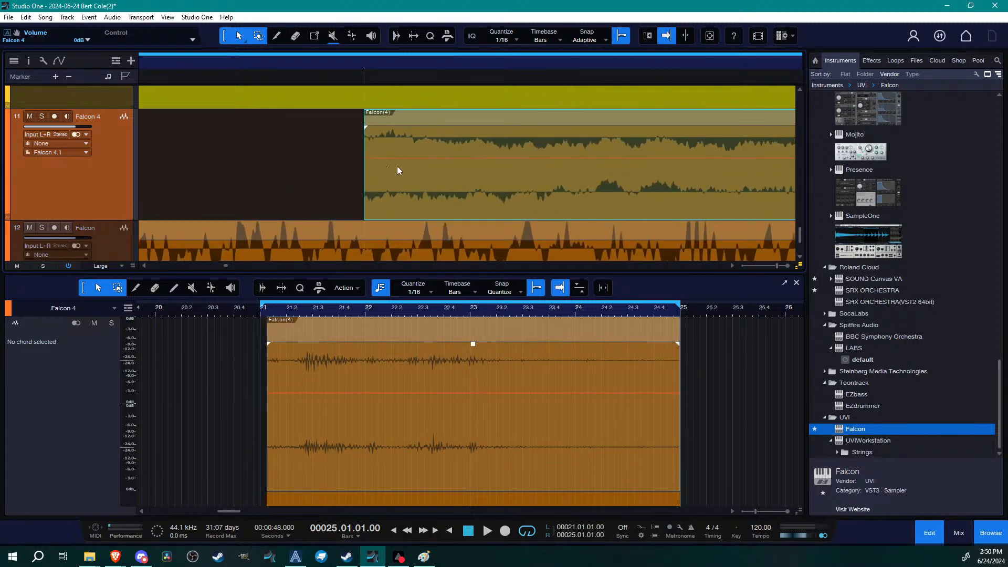
scroll(380, 180, up, 3)
scroll(379, 183, up, 1)
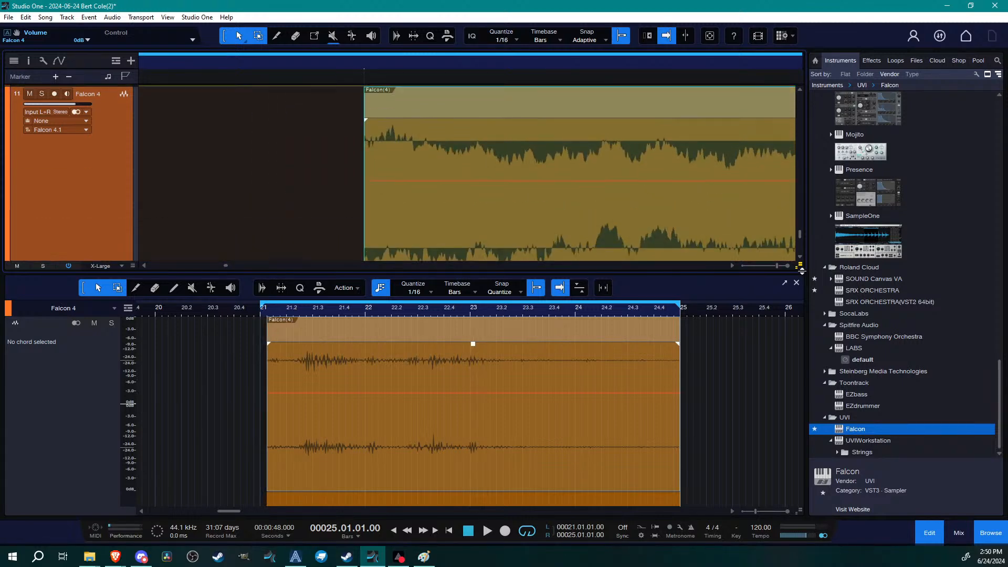
drag(380, 63, 334, 82)
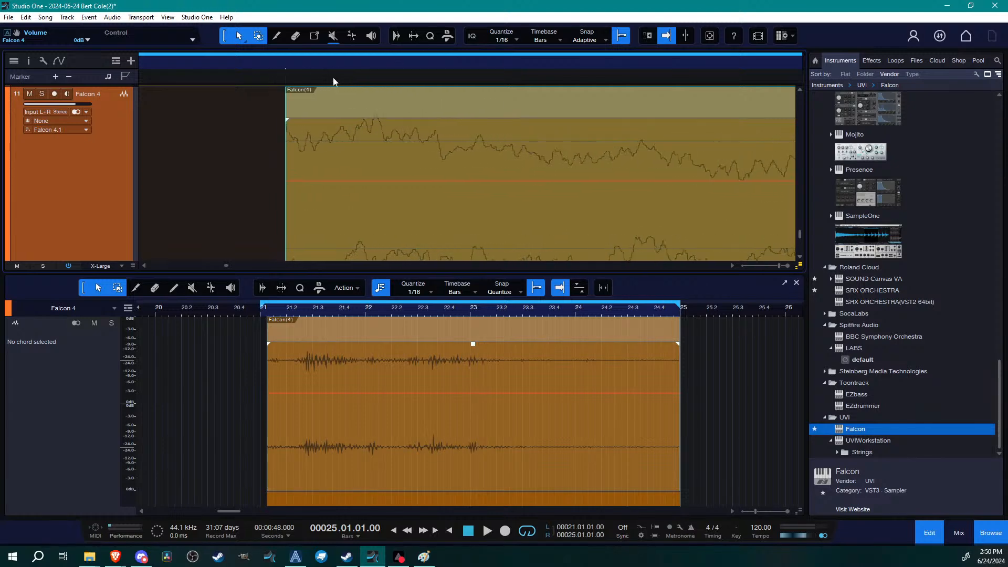
alt+click(439, 146)
click(367, 213)
key(Delete)
Move the trimmed tempest clip back to bar 21 and extend its end to bar 25
drag(443, 84, 437, 110)
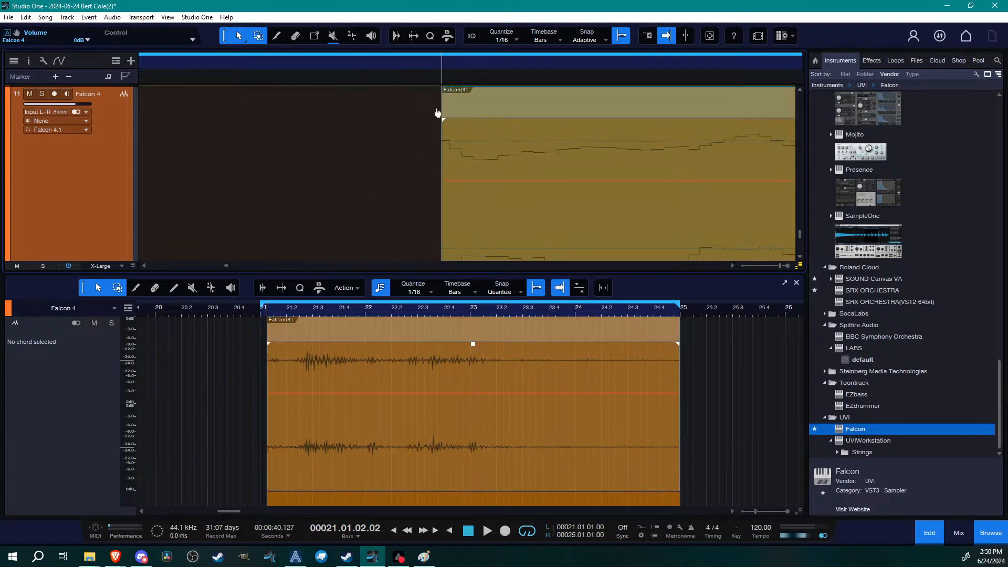
drag(444, 68, 470, 75)
drag(551, 241, 498, 234)
drag(436, 59, 252, 26)
drag(679, 64, 620, 185)
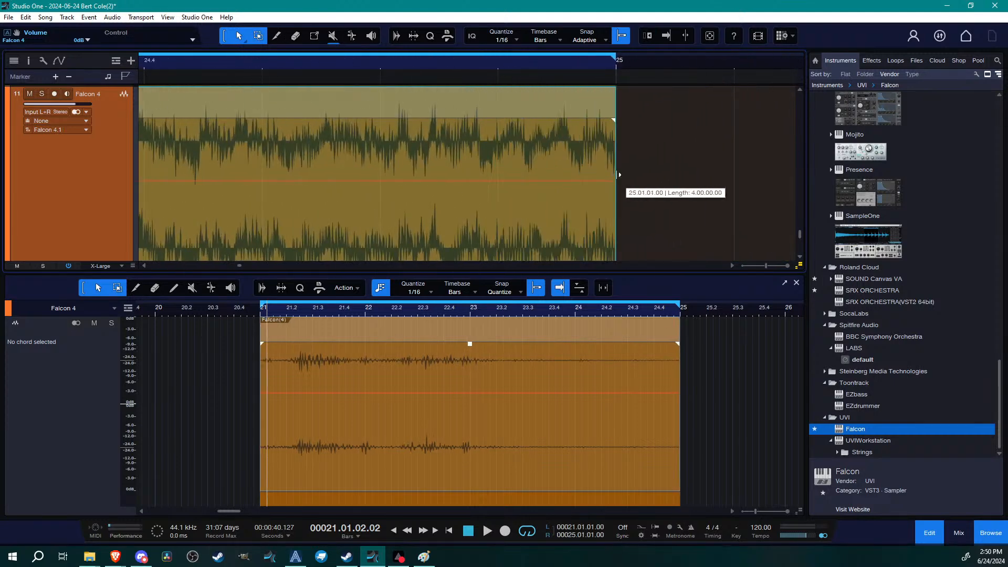
Try changing the tempest clip's Speedup to adjust its loop end, and set it back to 1
drag(619, 80, 620, 131)
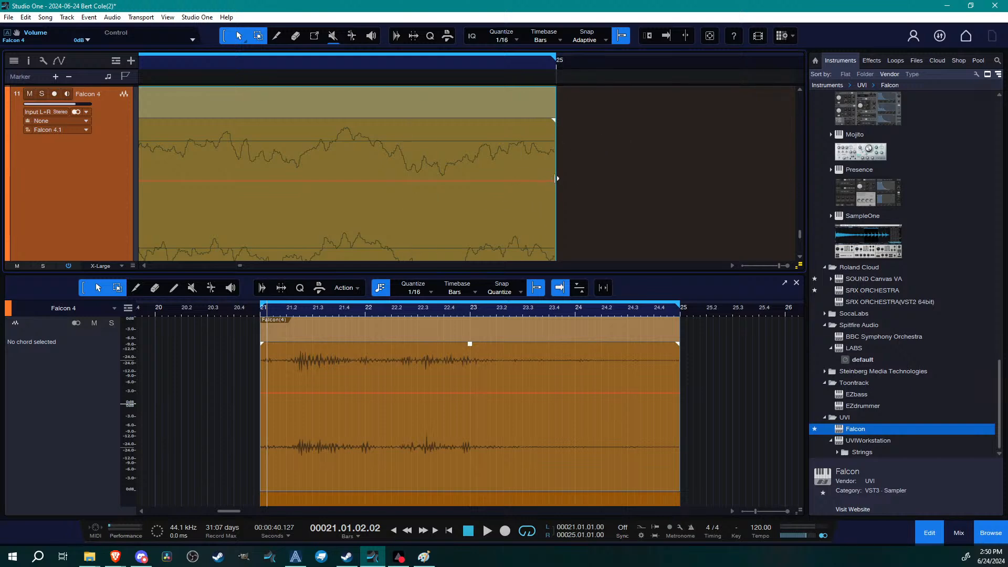
right_click(440, 224)
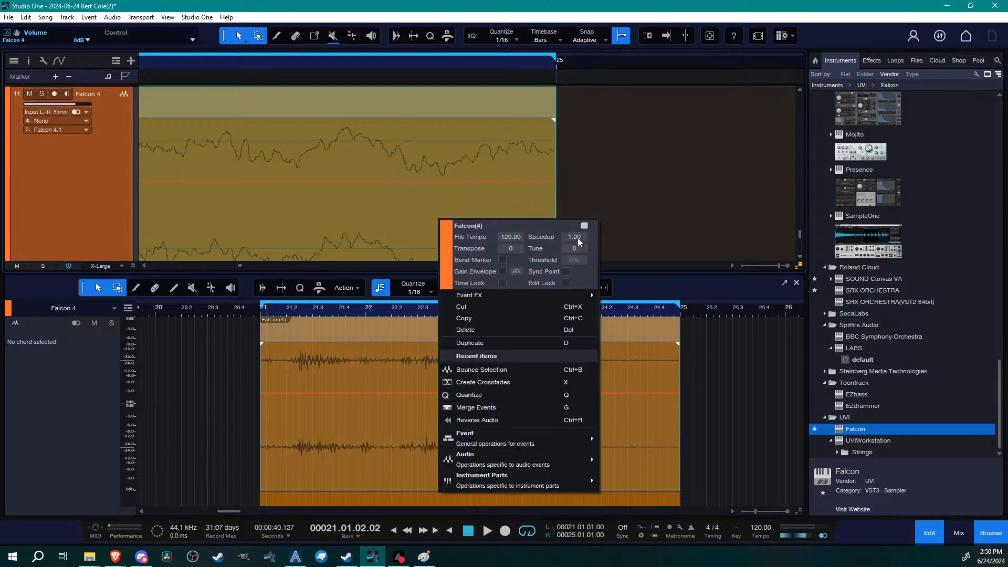
drag(576, 241, 582, 244)
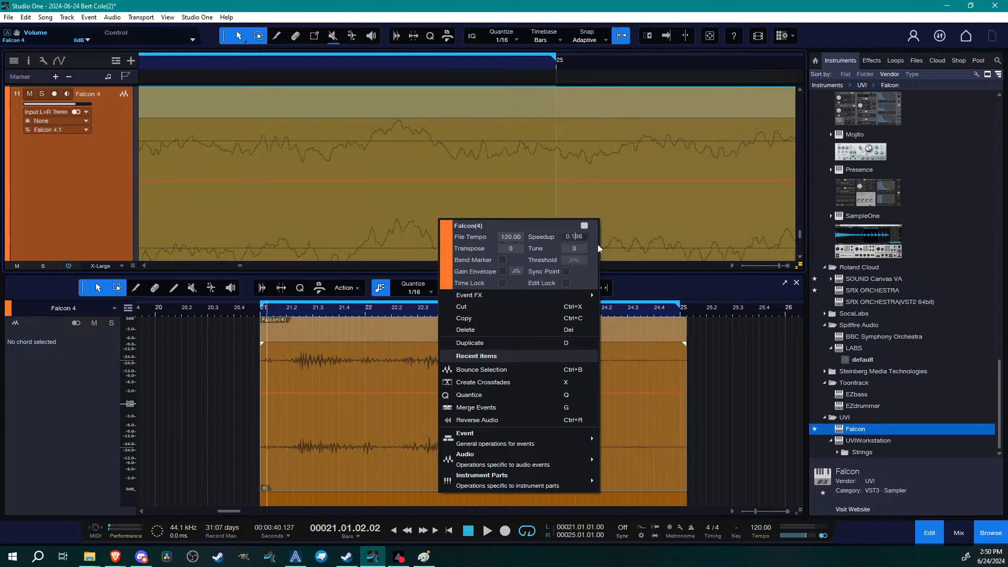
text(1)
key(Return)
click(511, 161)
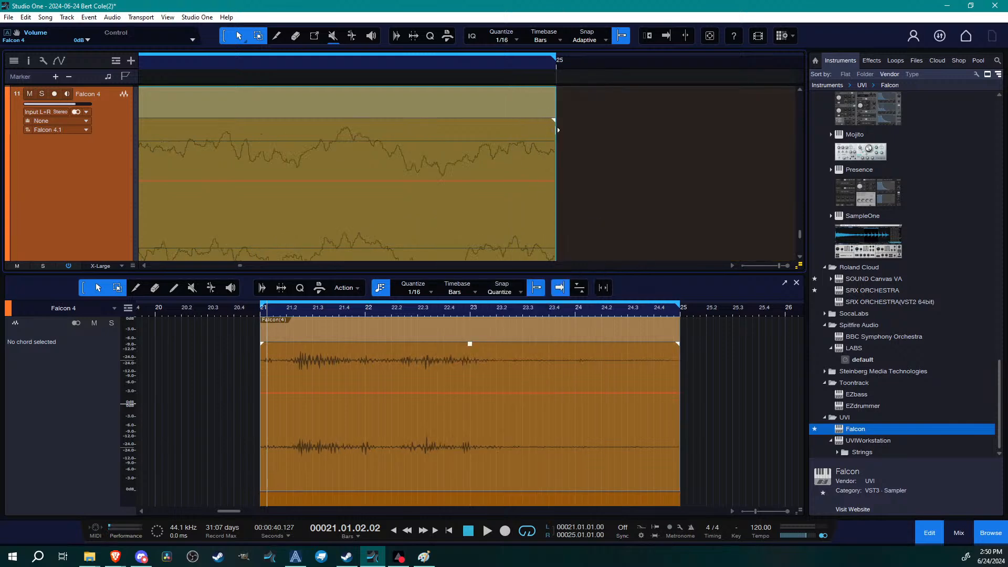
Add a fade-in of about one beat and a slightly shorter fade-out to the tempest clip
drag(334, 67, 613, 1)
drag(611, 65, 569, 97)
drag(609, 63, 502, 90)
key(space)
drag(185, 72, 295, 227)
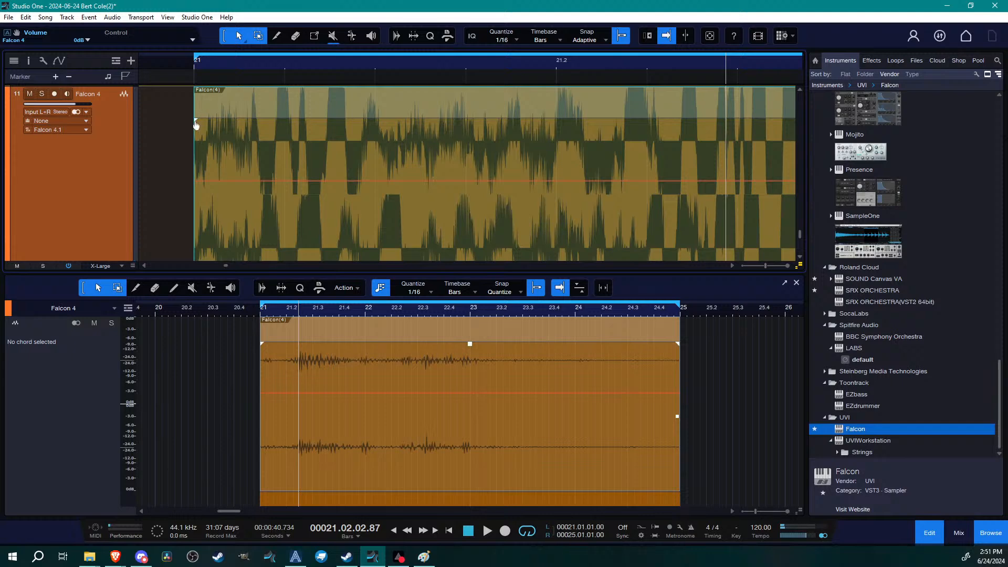
drag(196, 124, 291, 123)
drag(249, 68, 155, 23)
drag(568, 71, 490, 119)
drag(514, 65, 630, 34)
drag(190, 63, 462, 73)
drag(261, 122, 302, 125)
Raise the faded tempest clip's gain slightly and play it together with the rain audio
key(a)
key(a)
key(shift+w)
scroll(535, 176, up, 1)
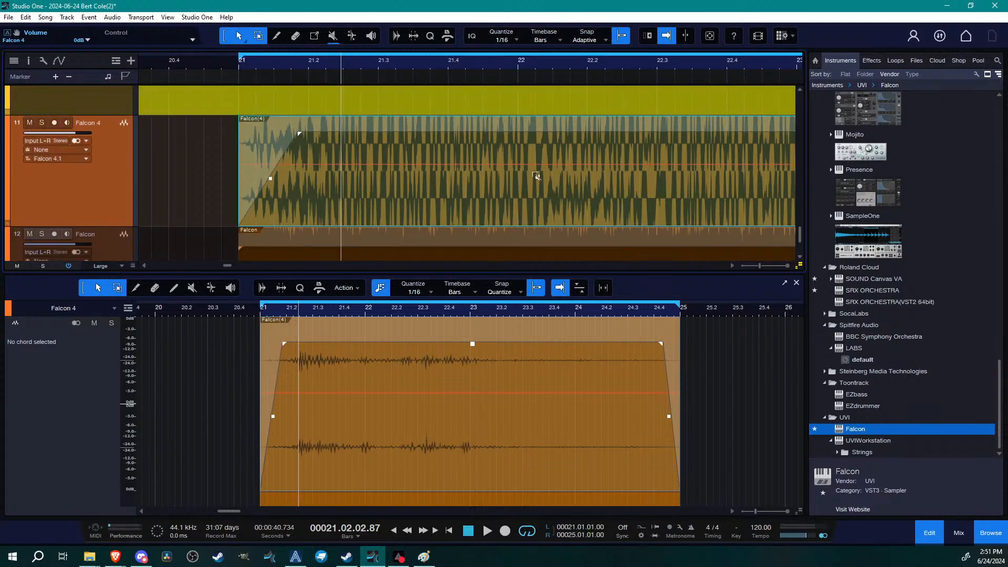
scroll(536, 176, down, 1)
mouse_move(800, 265)
mouse_down()
mouse_move(800, 387)
mouse_move(800, 261)
mouse_up()
drag(620, 65, 325, 47)
drag(377, 149, 377, 149)
click(503, 61)
key(space)
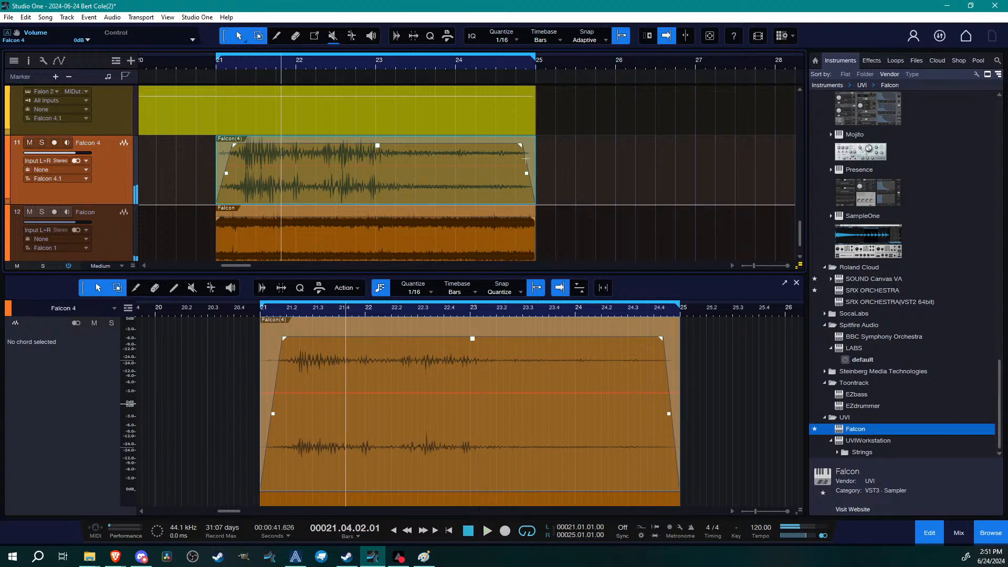
Lengthen the tempest clip's fade-out to about one bar and bend it into a convex curve
drag(521, 147, 529, 148)
drag(527, 64, 579, 105)
drag(627, 174, 337, 148)
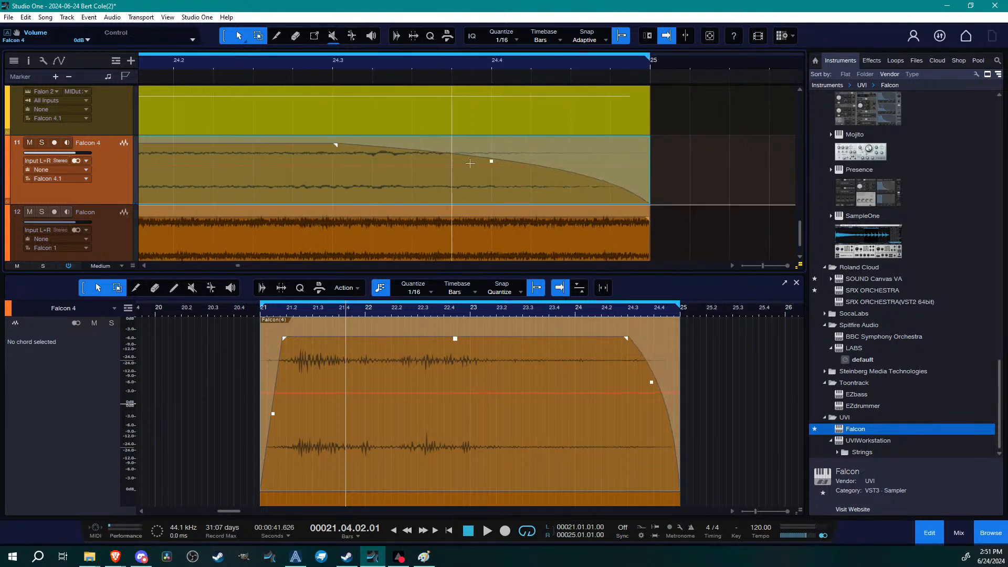
mouse_move(494, 169)
mouse_down()
mouse_move(506, 174)
mouse_move(493, 161)
mouse_up()
drag(337, 147, 431, 160)
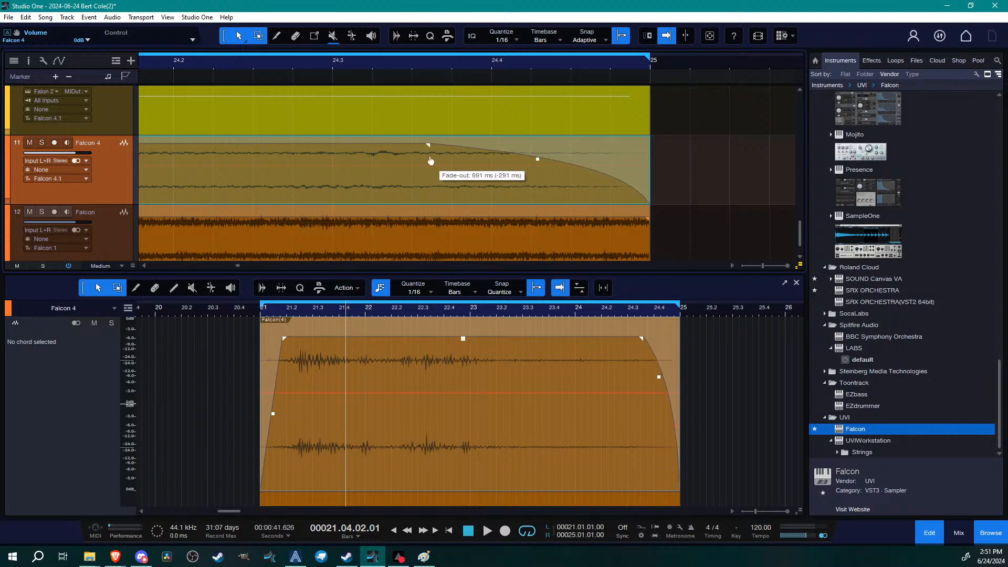
drag(328, 59, 455, 46)
drag(492, 146, 331, 153)
drag(354, 63, 613, 42)
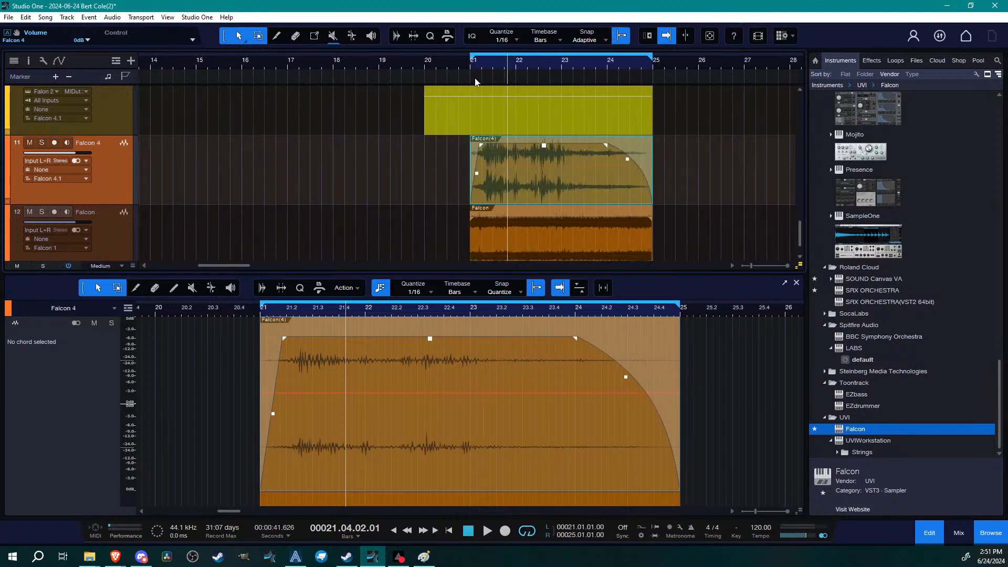
Lengthen the tempest clip's fade-in to about one bar with a convex curve, and lower the clip's gain
drag(499, 69, 420, 99)
drag(415, 146, 541, 145)
drag(460, 174, 461, 161)
drag(520, 64, 386, 62)
drag(430, 146, 430, 157)
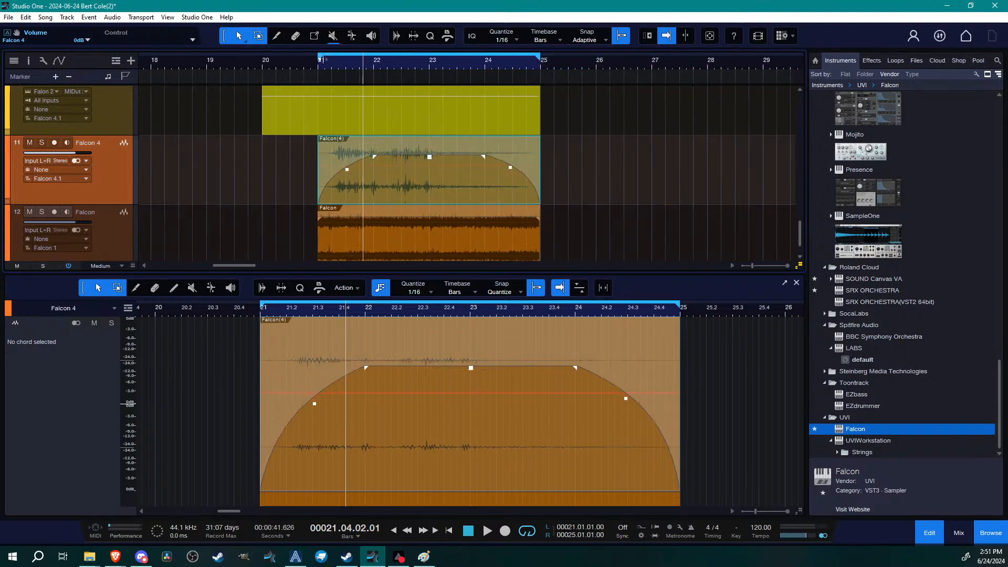
Play the end of the four-bar loop to hear how the faded tempest clip repeats with the rain
click(500, 62)
key(space)
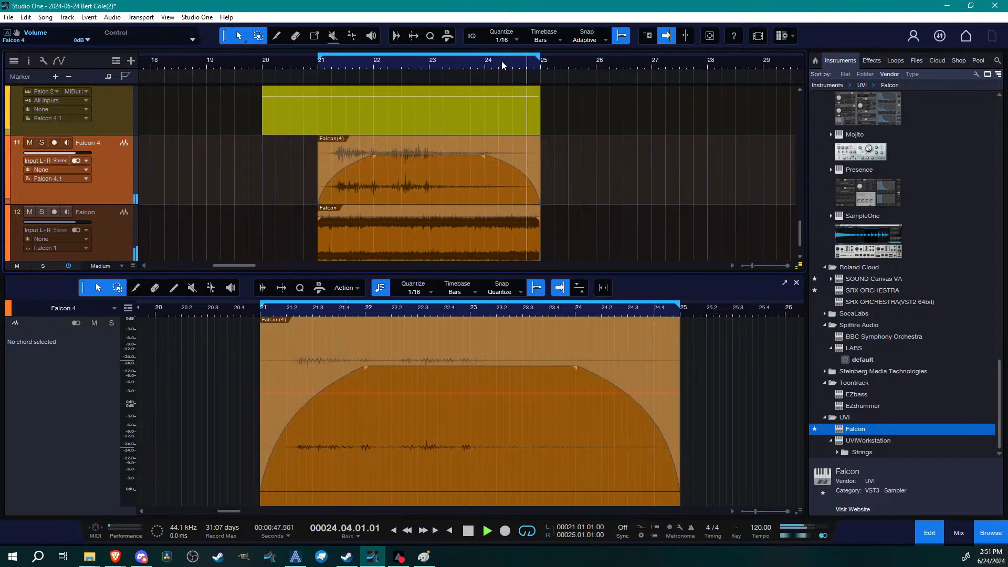
key(space)
scroll(231, 200, up, 1)
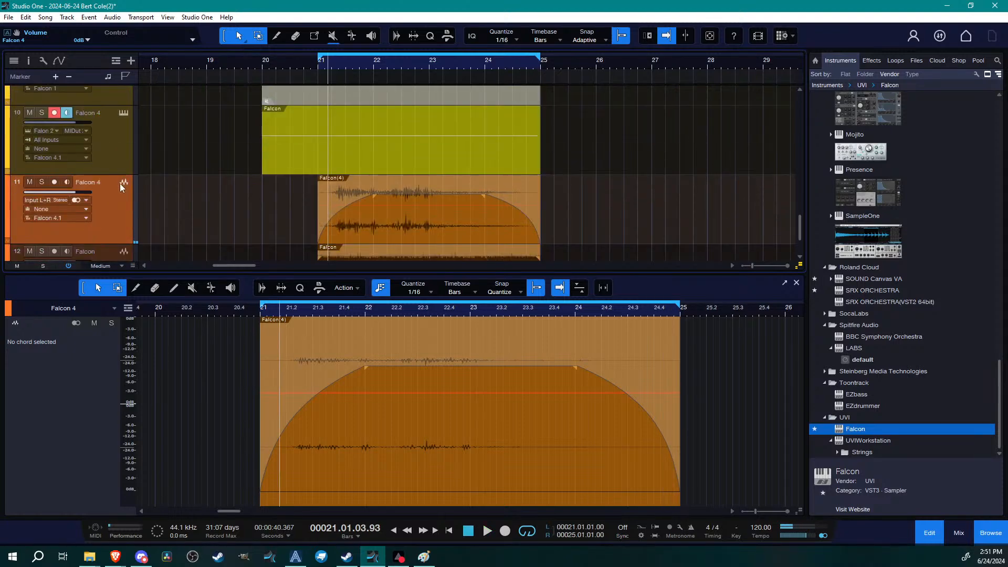
scroll(451, 169, down, 1)
scroll(418, 165, up, 1)
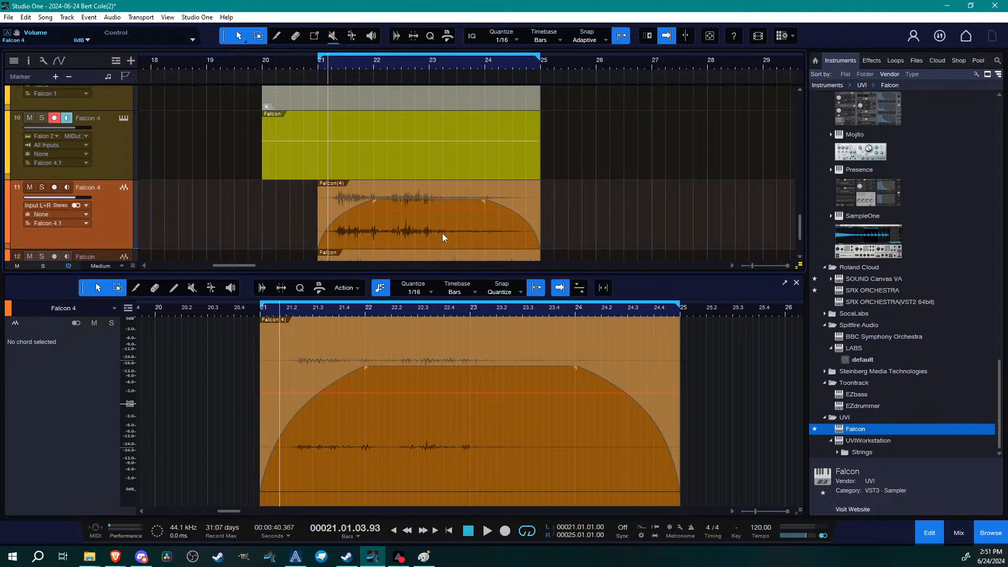
scroll(473, 205, down, 1)
click(471, 64)
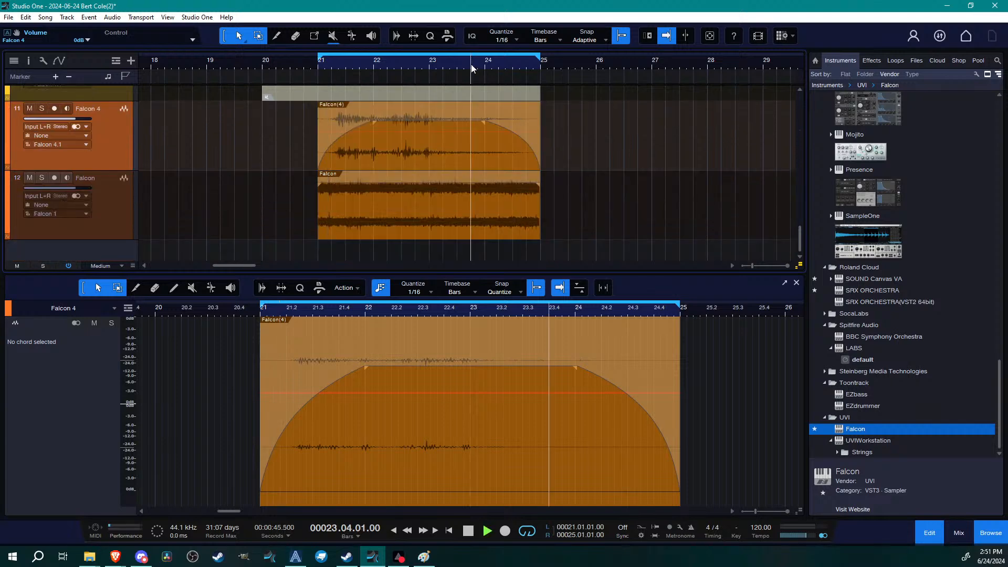
Raise the tempest clip's gain slightly and remove both its fade-out and fade-in
click(480, 155)
drag(428, 122, 429, 114)
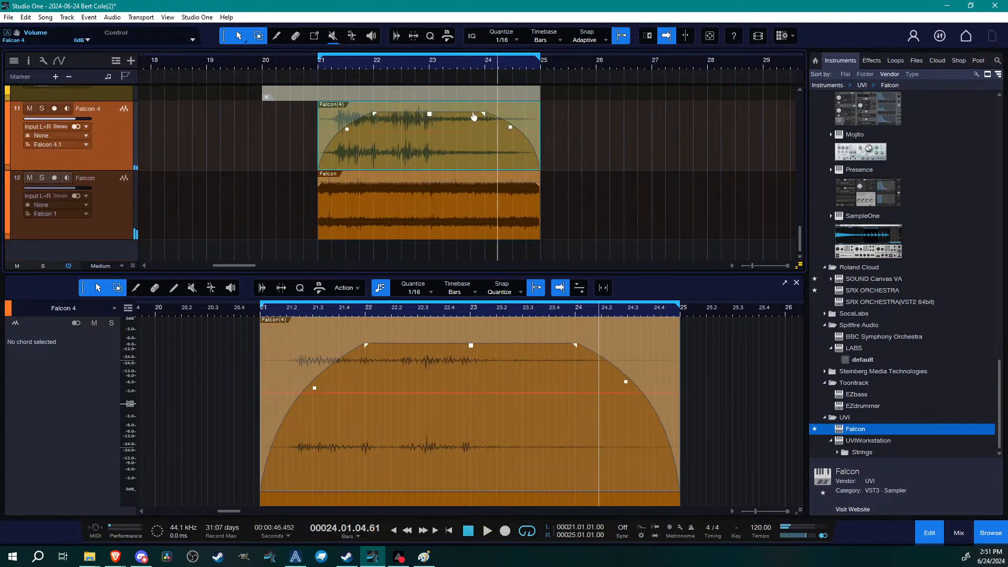
double_click(483, 114)
double_click(375, 115)
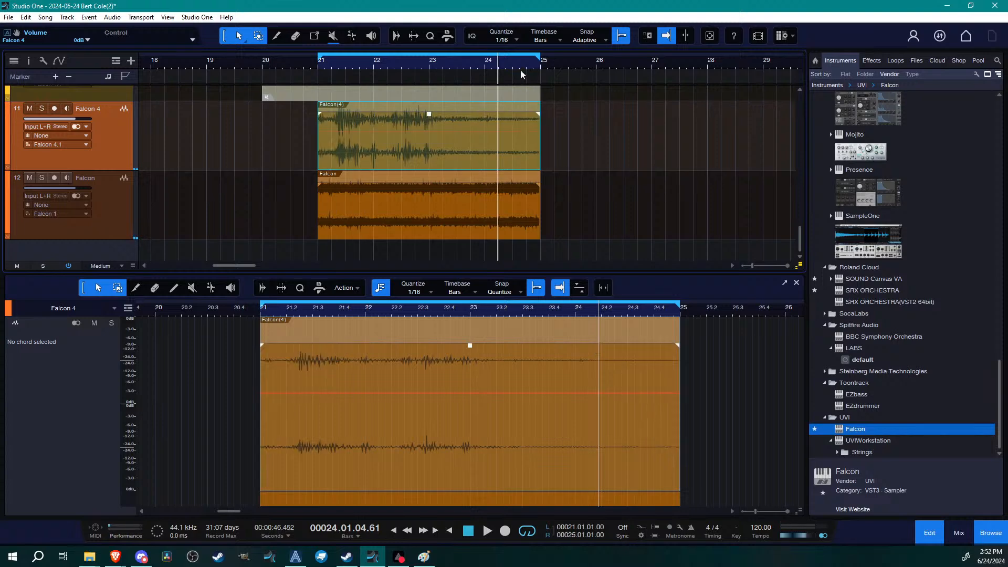
Raise the tempest clip's gain to -2.1 dB and play it across the loop point with the rain
drag(432, 117, 432, 111)
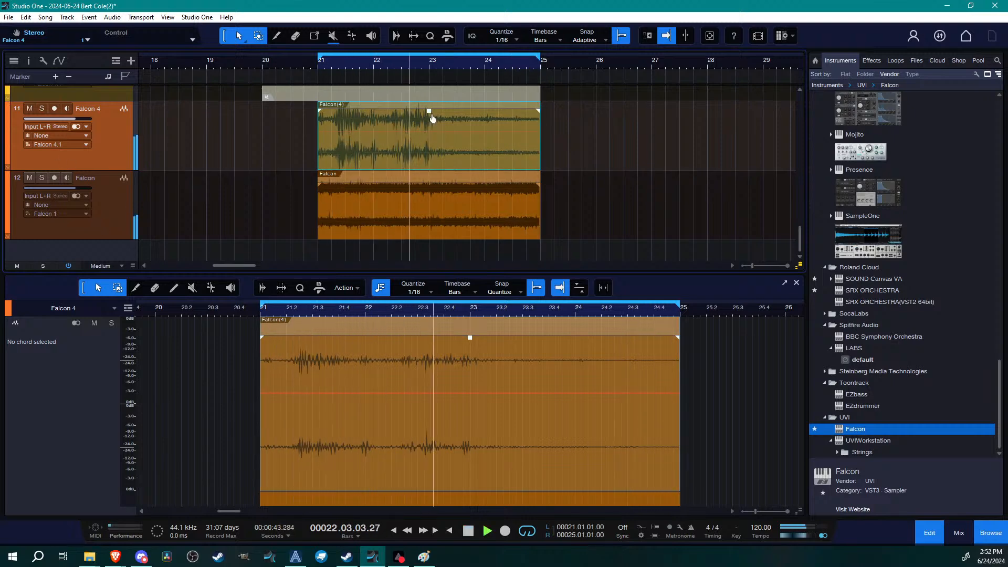
key(space)
drag(433, 117, 437, 113)
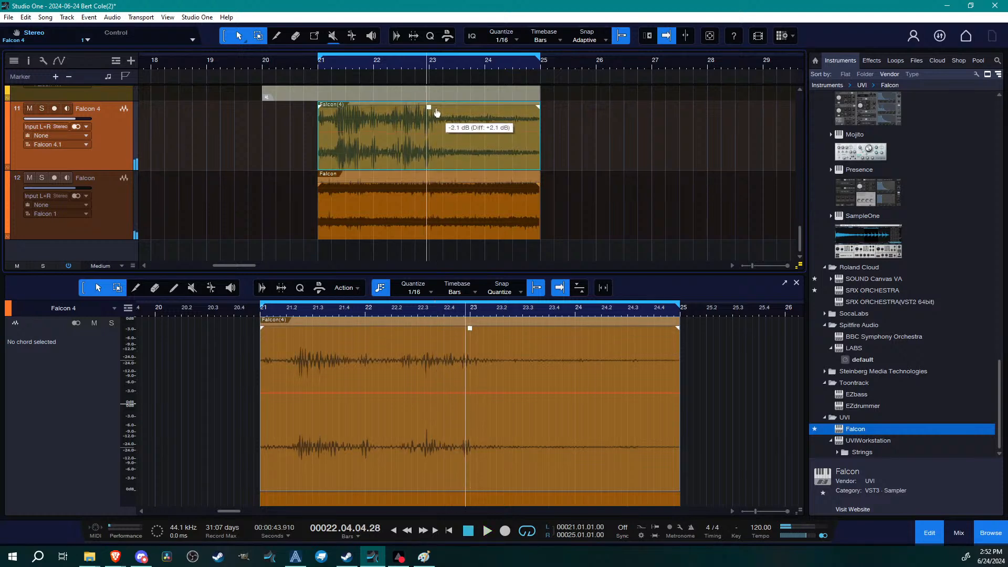
click(518, 67)
key(space)
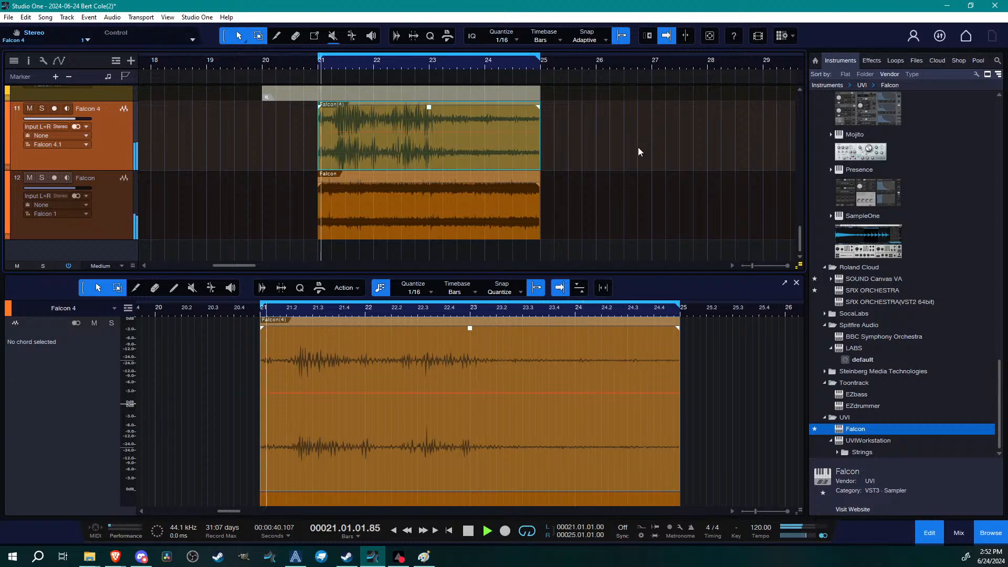
click(629, 158)
key(space)
Duplicate the Falcon 4 instrument track without its clip and set the new track's MIDI output channel
scroll(570, 176, down, 3)
scroll(570, 212, up, 2)
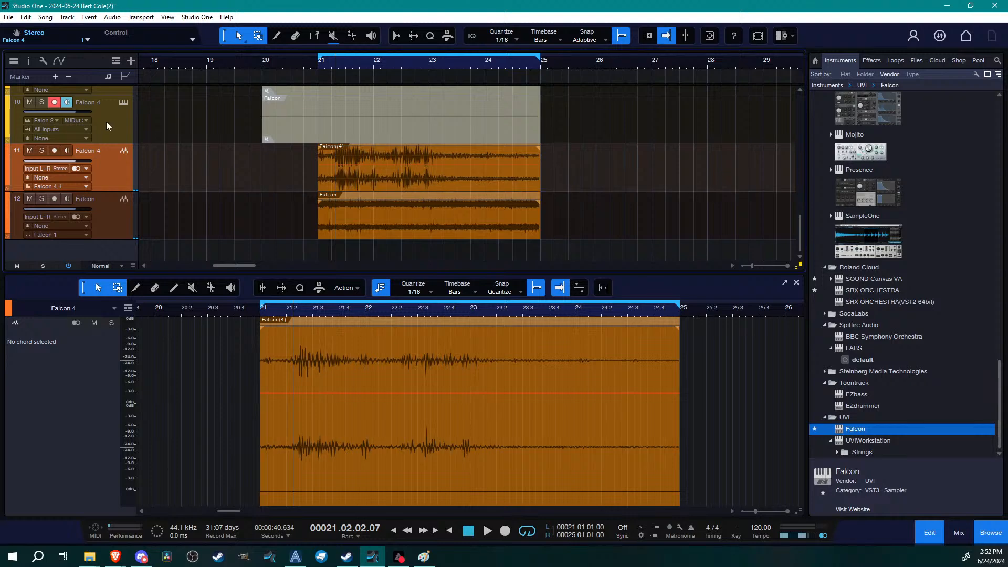
click(112, 118)
right_click(113, 119)
click(221, 190)
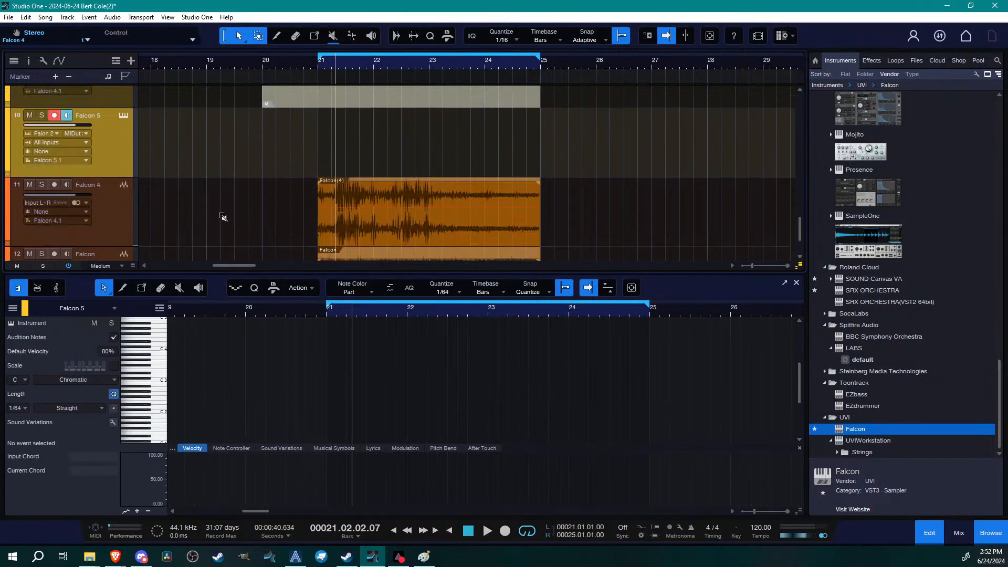
click(83, 133)
click(103, 167)
Add a third, empty part to the Falcon 2 instrument and open the preset browser for it
click(125, 117)
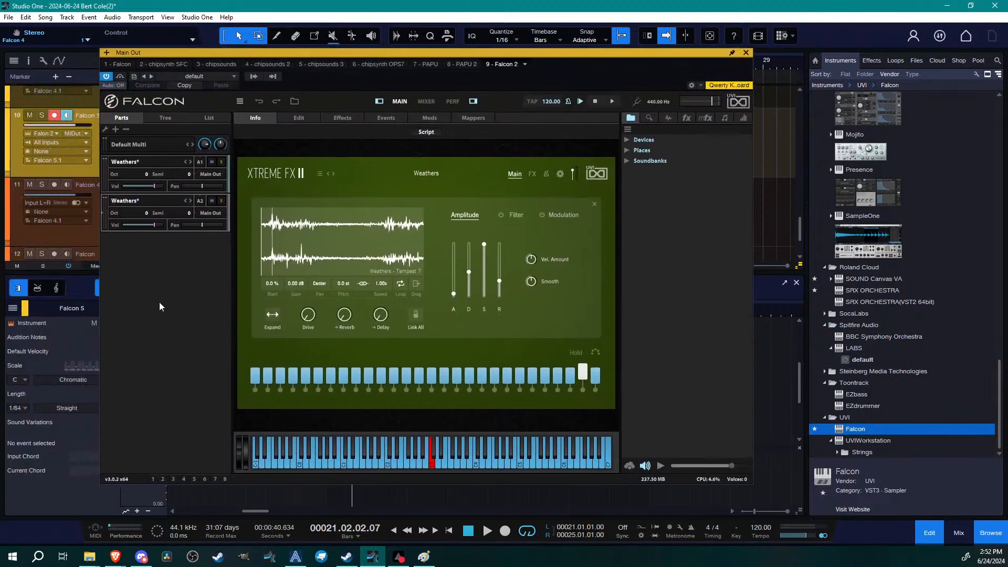
click(120, 128)
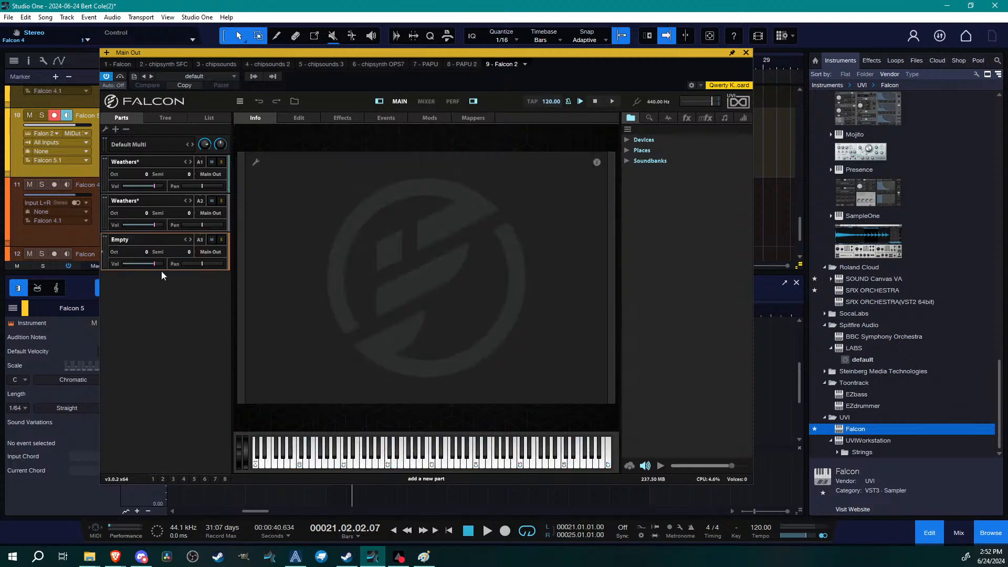
double_click(124, 241)
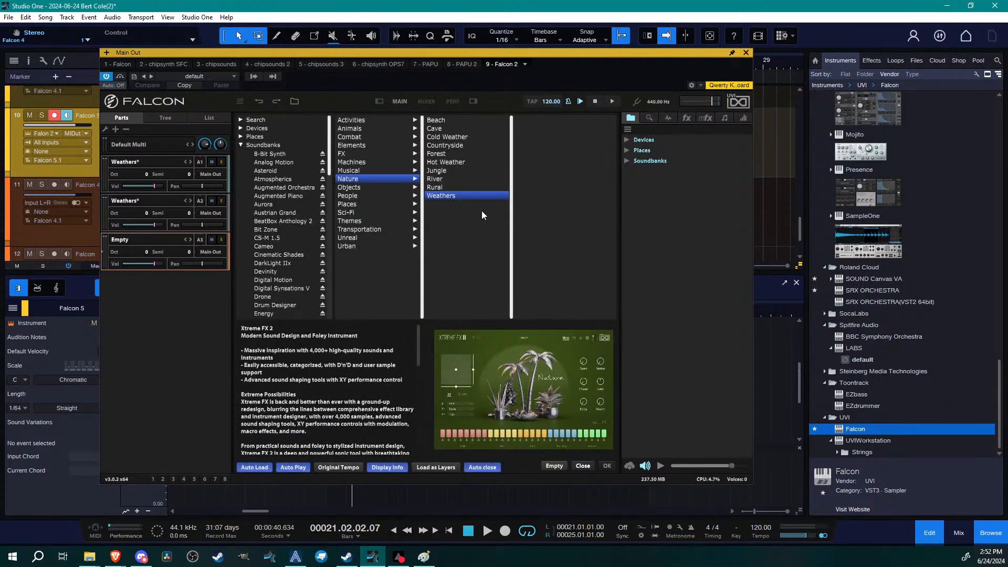
Browse Xtreme FX 2's Nature presets and try Cave and Beach in the third part
click(461, 137)
click(451, 187)
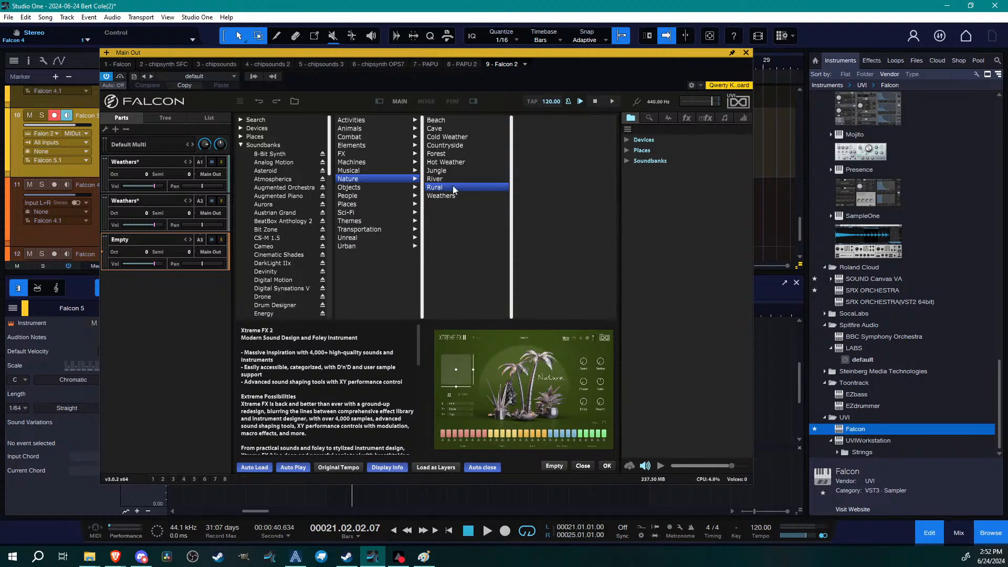
click(445, 178)
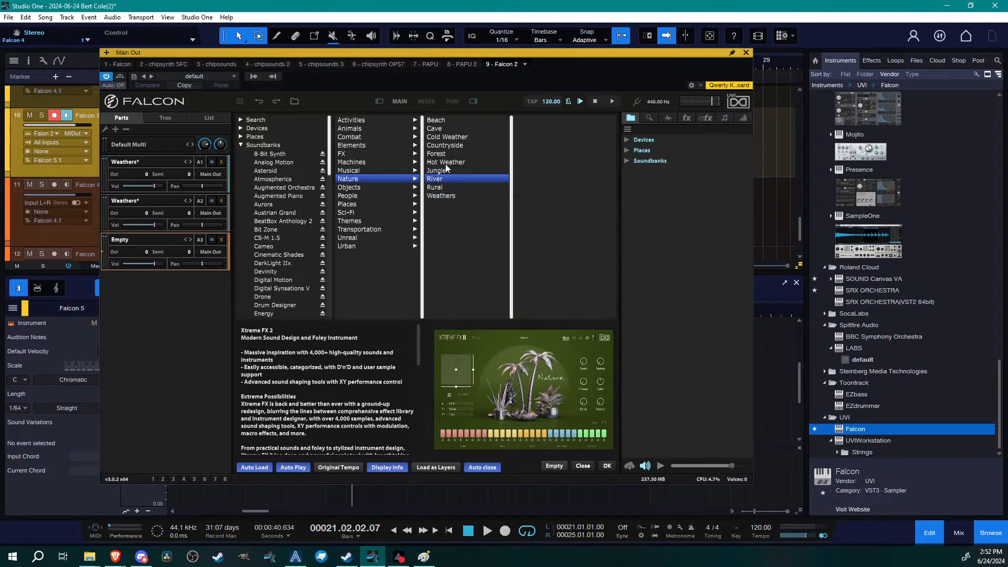
click(448, 163)
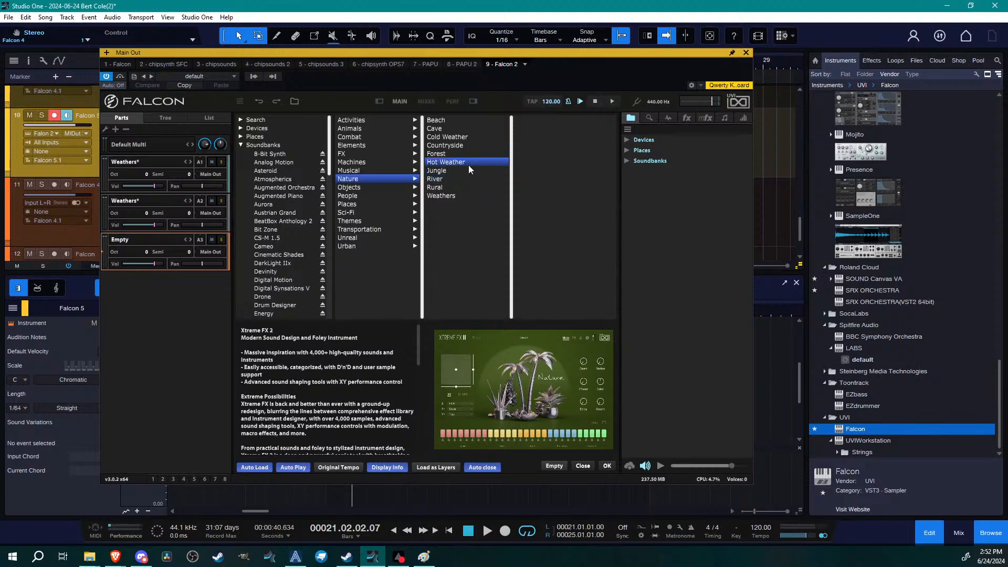
click(449, 143)
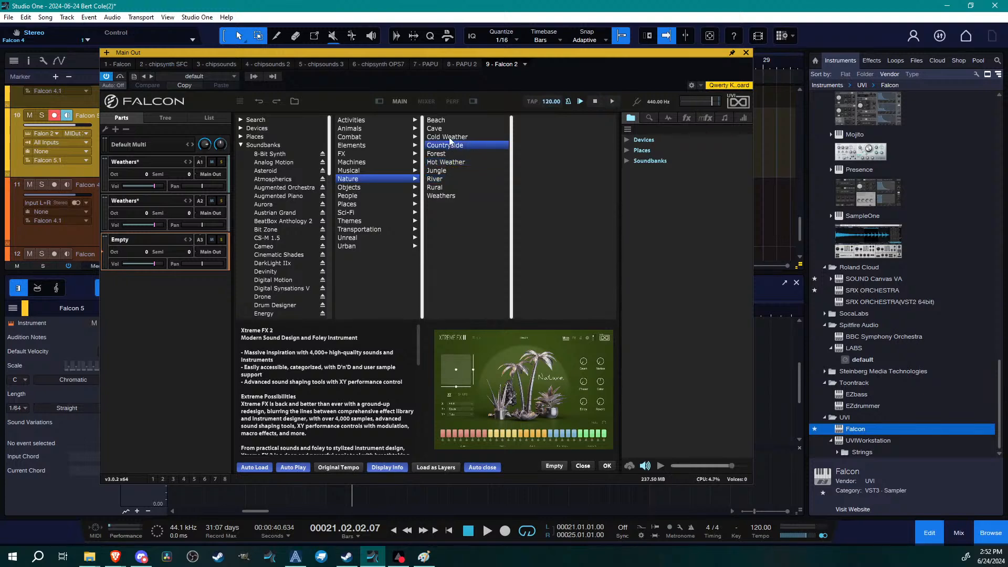
click(450, 129)
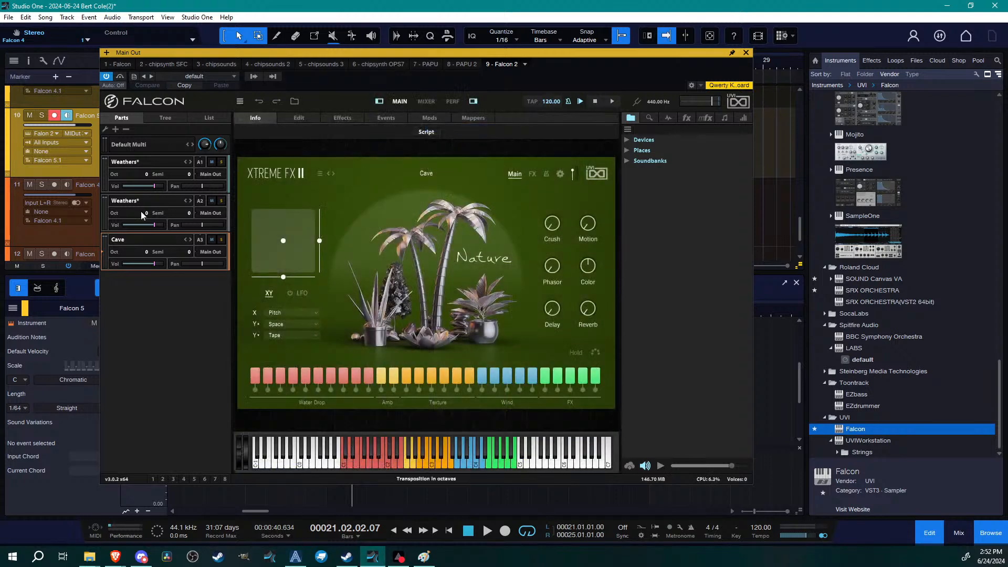
click(187, 239)
Load the Cold Weather preset from Nature into the third part and audition a few of its sounds
double_click(141, 242)
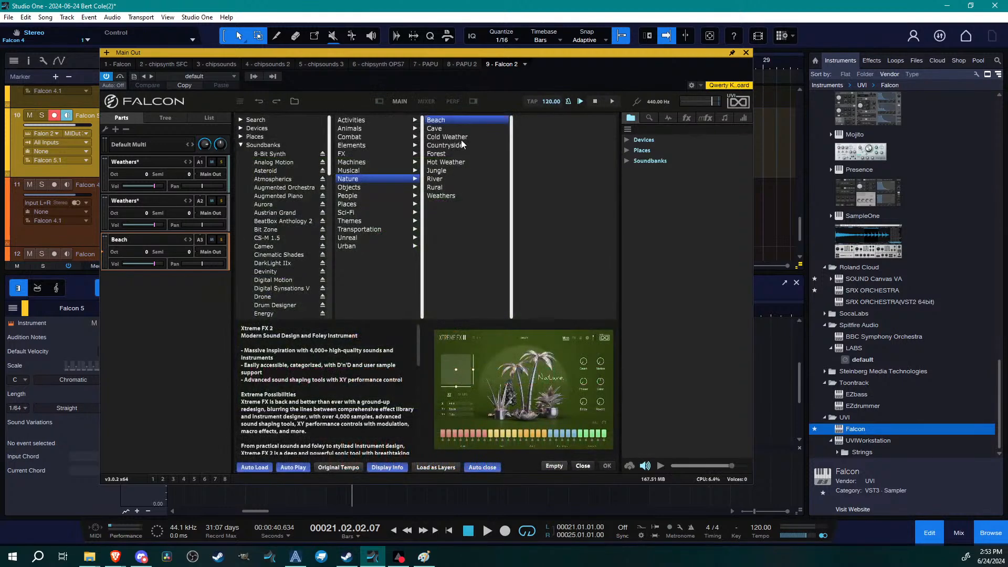
click(462, 139)
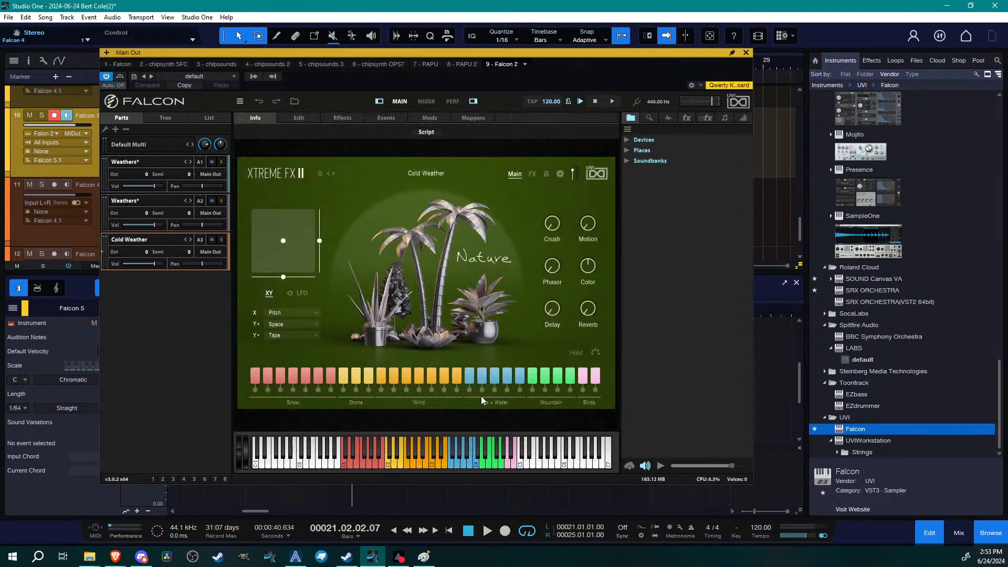
key(j)
key(k)
key(k)
Check the Falcon 5 track's MIDI output channel and look over the neighbouring tracks and mixer channels
drag(444, 53, 685, 121)
click(89, 133)
click(93, 132)
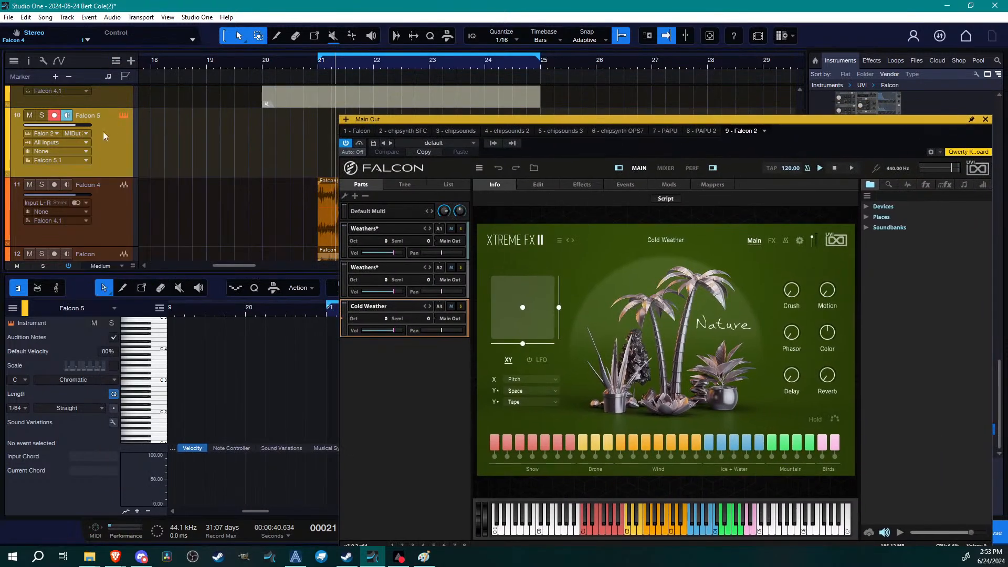
key(F3)
scroll(288, 194, up, 1)
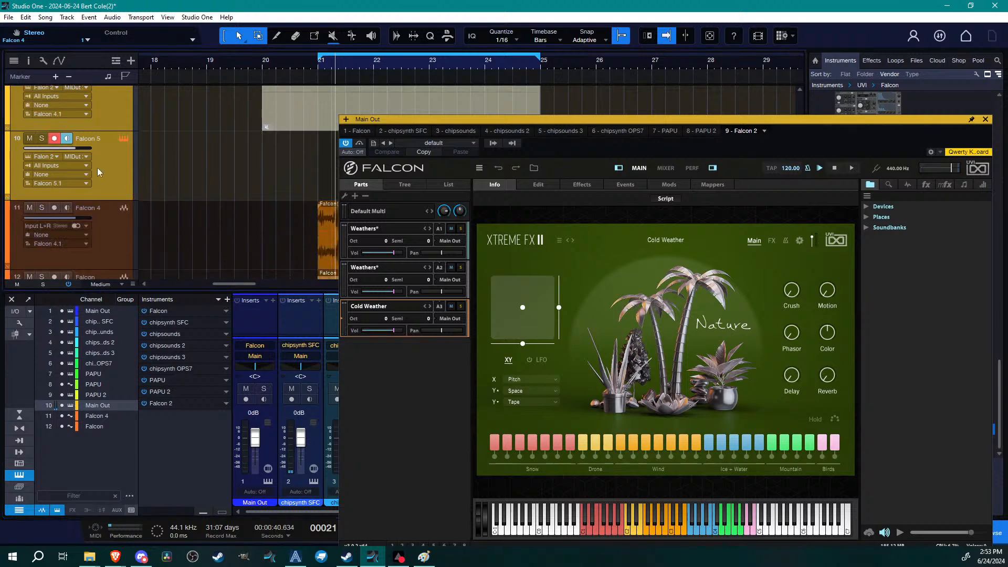
scroll(215, 221, up, 1)
scroll(216, 215, down, 3)
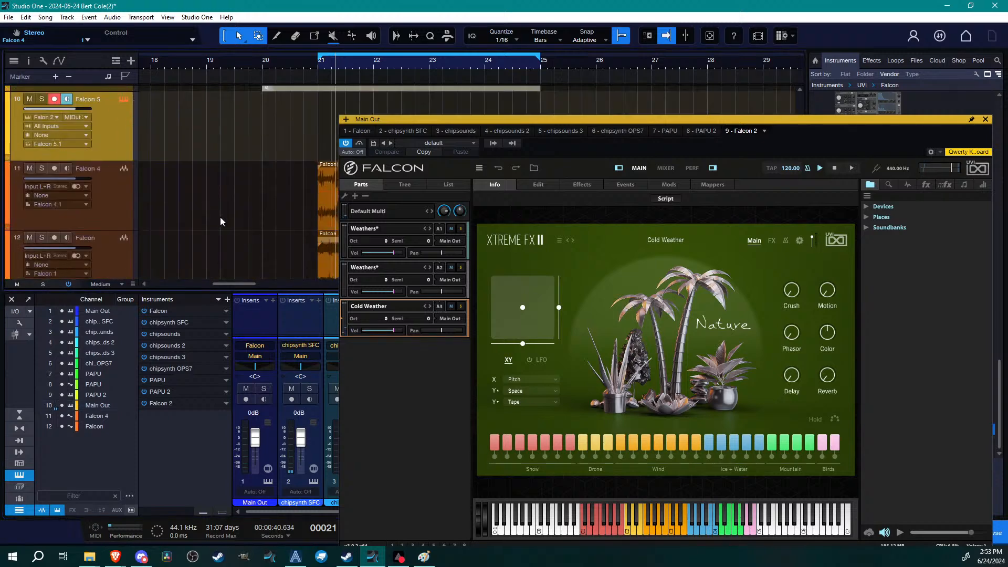
drag(683, 121, 419, 62)
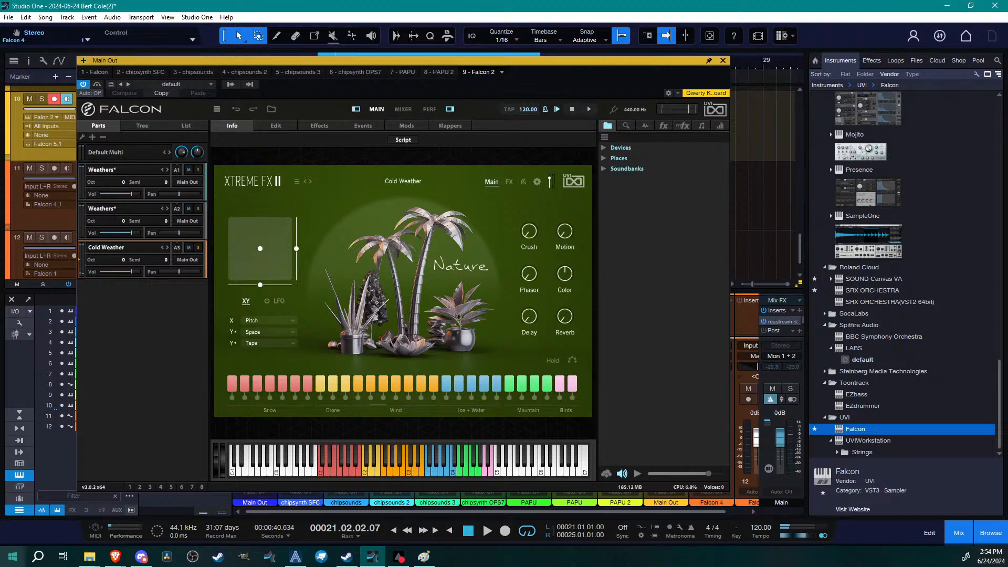
Preview Cold Weather's Drone 3 sound, and record one held E2 note on the Falcon 5 track over bars 21 to 25
click(345, 383)
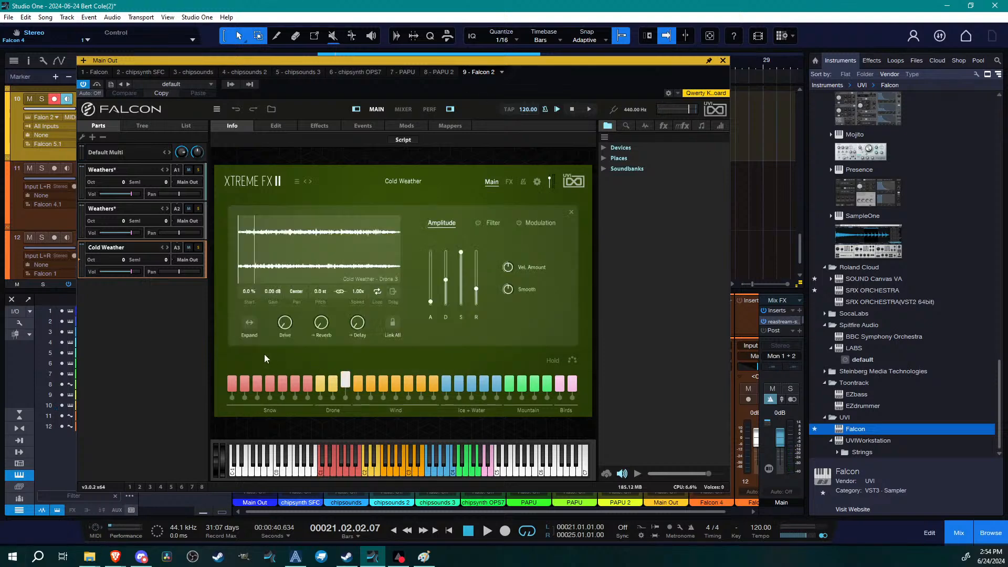
click(723, 61)
key(space)
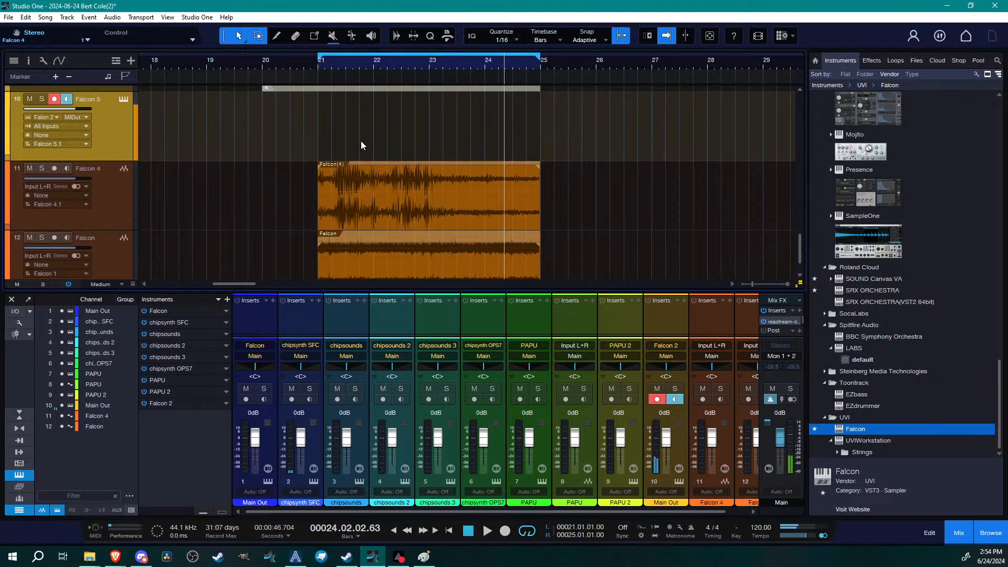
key(KP_Multiply)
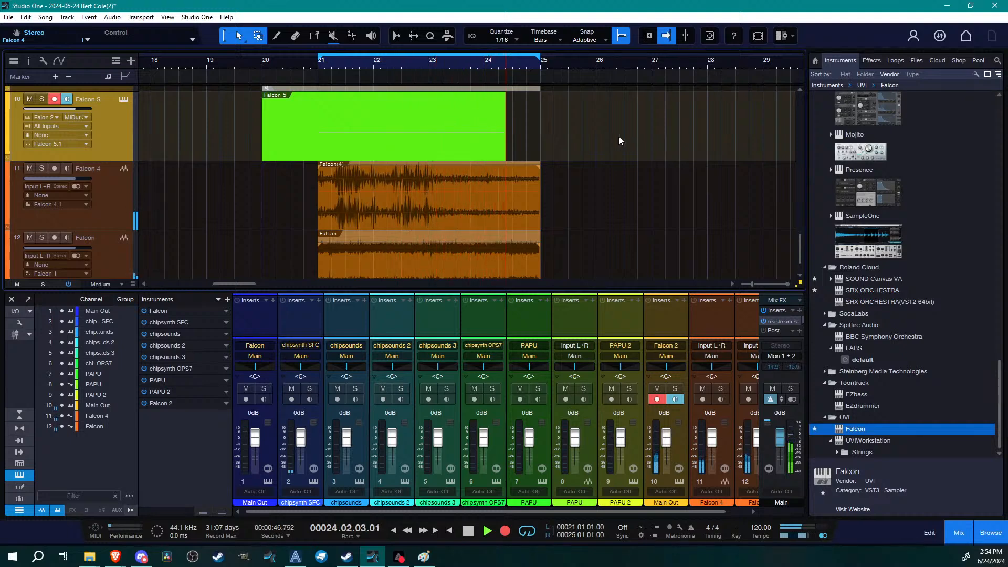
key(space)
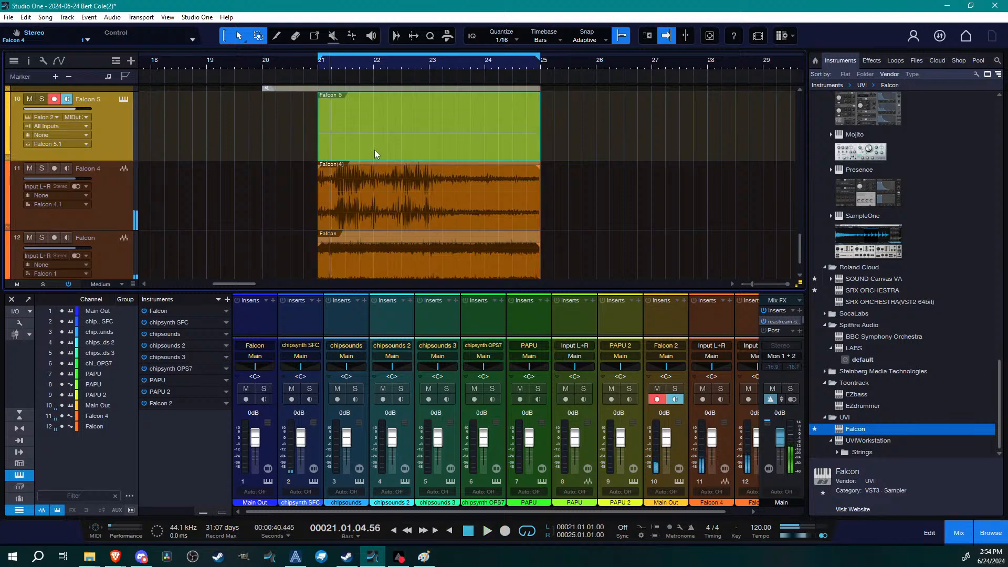
Extend the recorded note's end to bar 25 and bounce the Falcon 5 clip to audio
double_click(373, 153)
drag(417, 363, 423, 427)
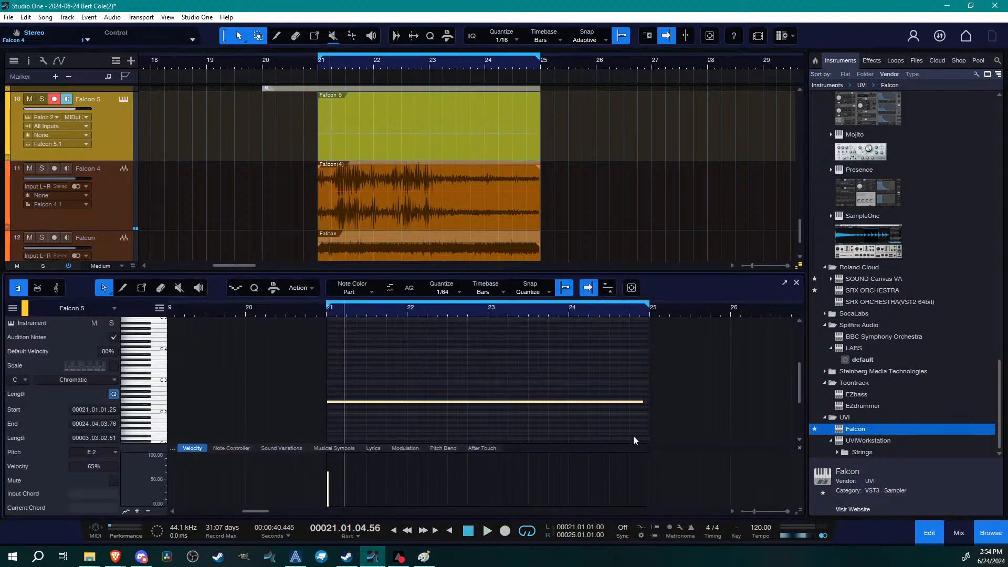
drag(643, 402, 649, 402)
click(404, 143)
key(ctrl+b)
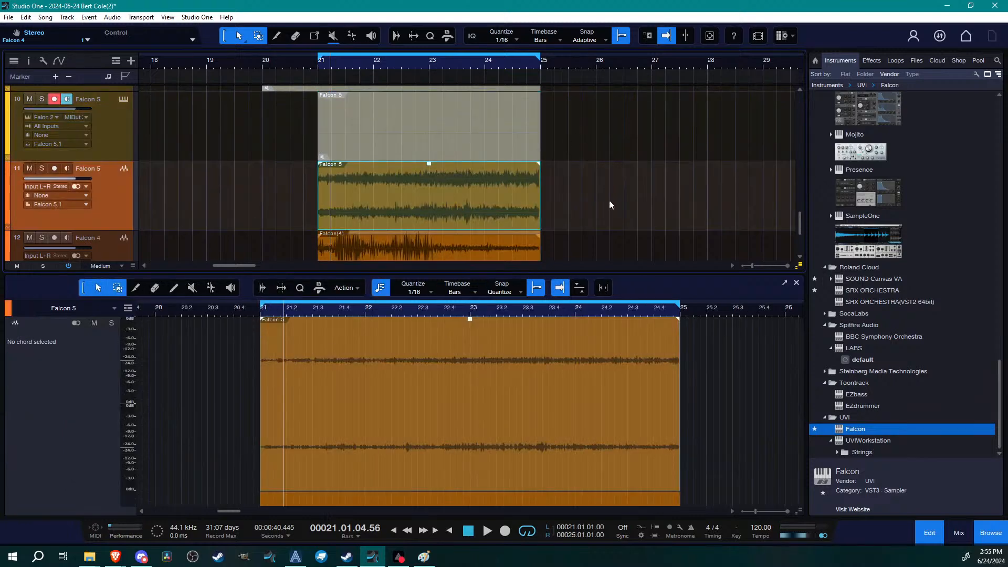
Solo the bounced Falcon 5 audio track and play it across the loop point at bar 25
scroll(470, 169, down, 4)
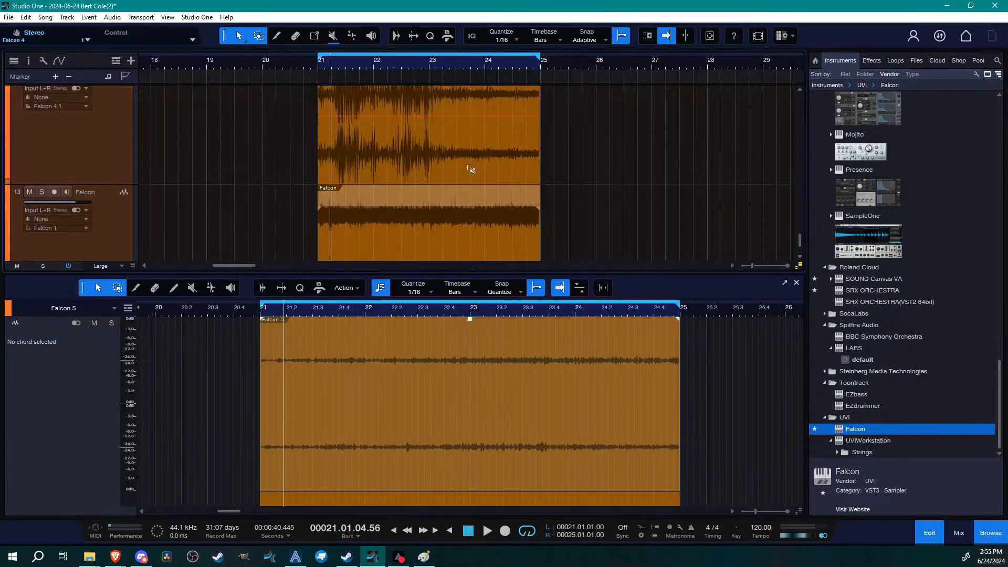
scroll(467, 168, down, 4)
scroll(473, 167, up, 1)
click(522, 65)
click(30, 165)
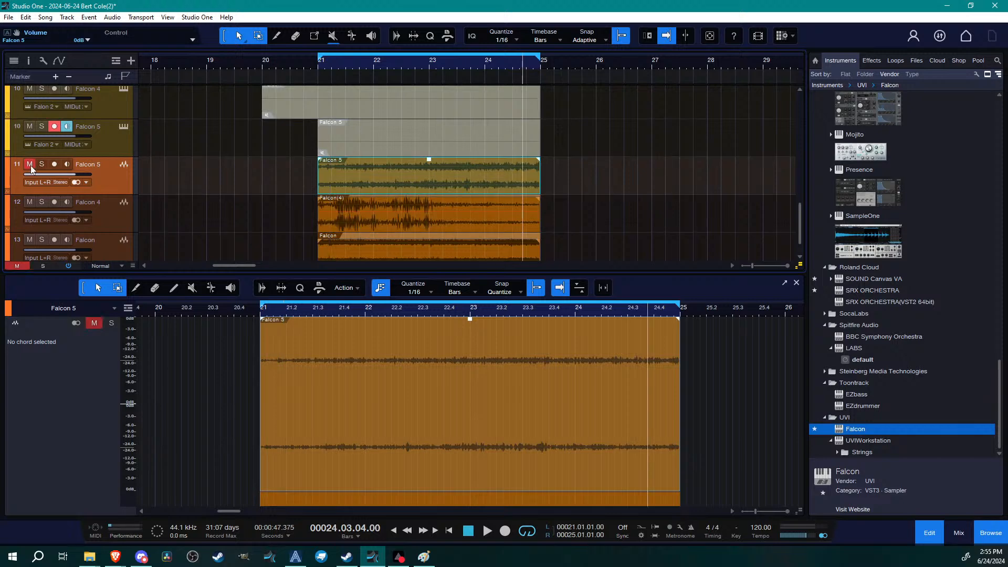
click(30, 165)
click(41, 165)
click(518, 58)
key(space)
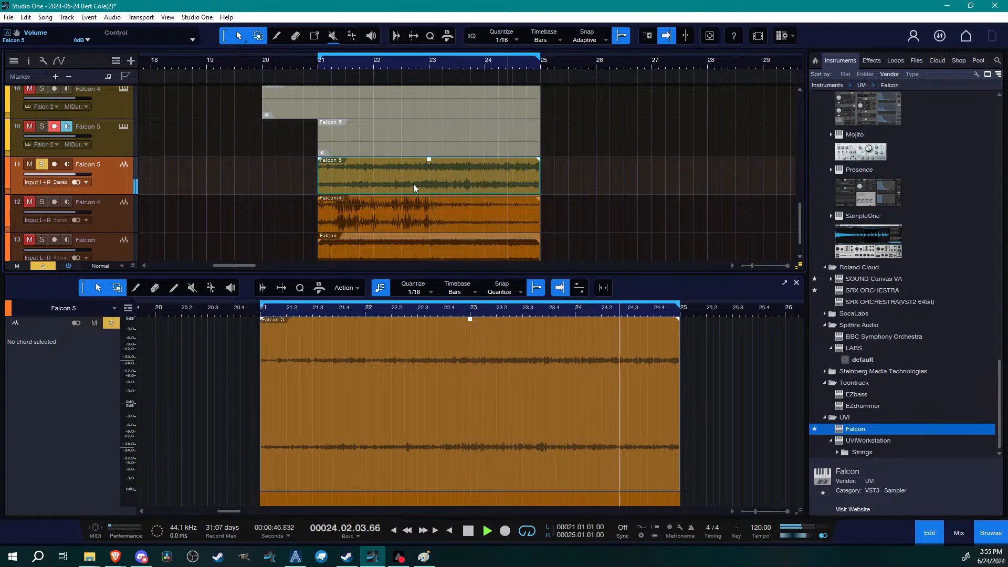
key(space)
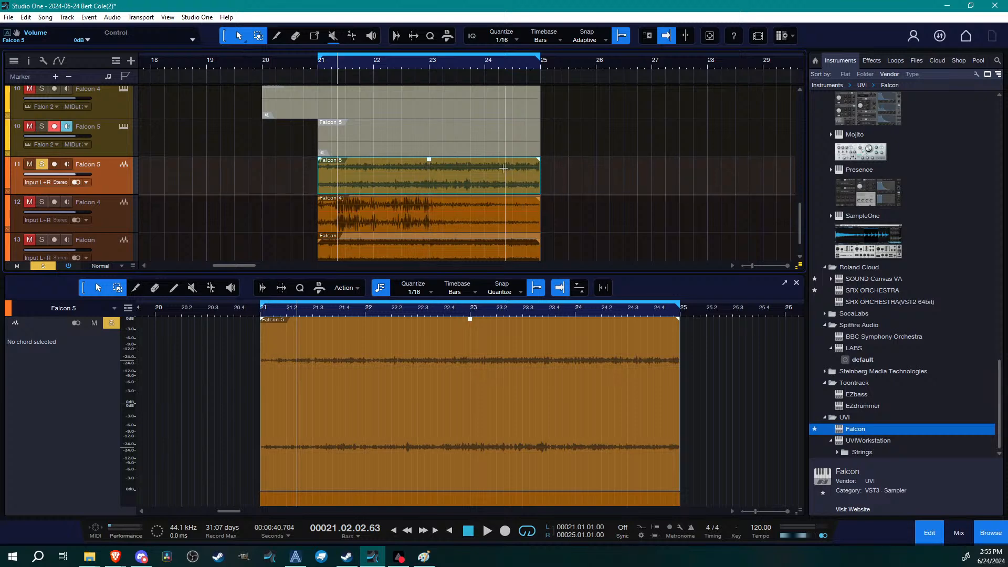
Swap the Falcon 5 audio clip's halves by shifting it to bar 23, splitting it at bar 25 and moving the second half to bar 21
drag(428, 186, 549, 181)
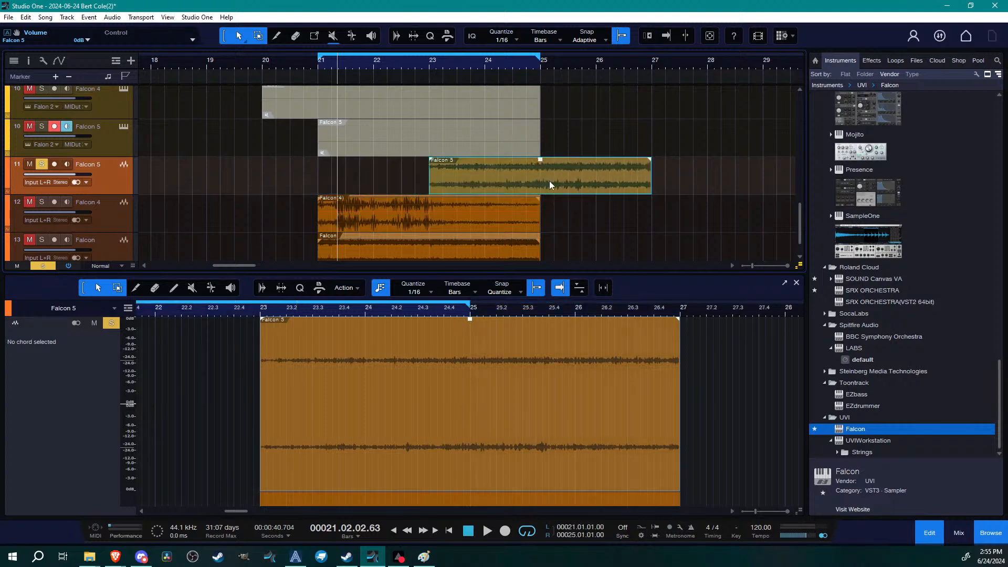
drag(549, 62, 564, 94)
scroll(515, 211, up, 1)
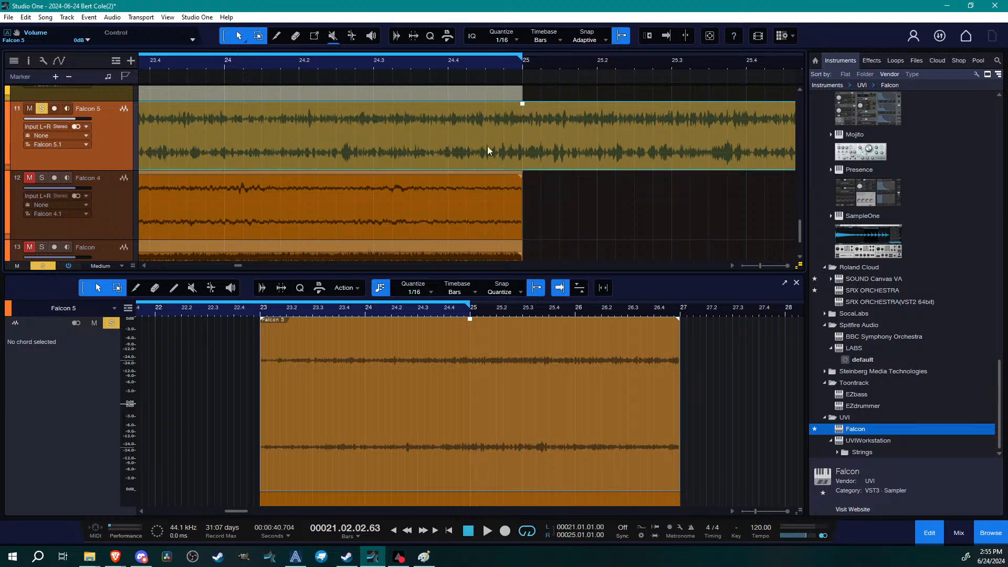
alt+click(521, 114)
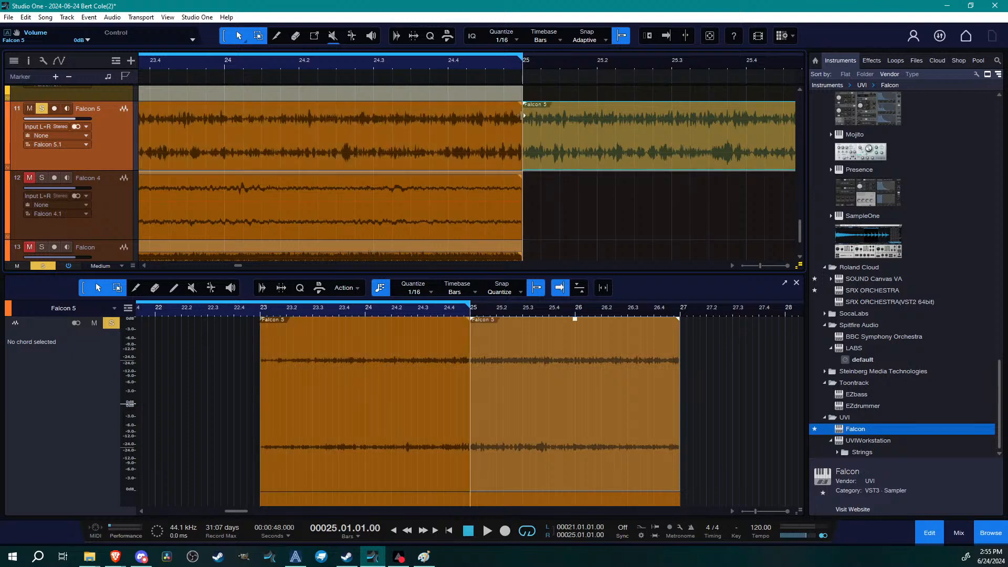
drag(544, 66, 620, 56)
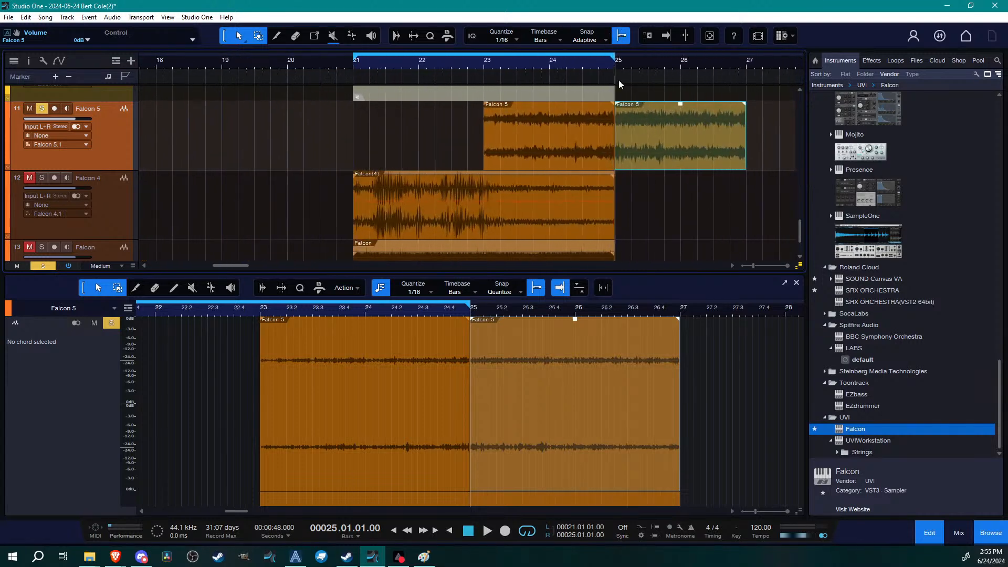
drag(652, 152, 396, 128)
Create a crossfade between the two Falcon 5 audio clips at bar 23 and check the seam up close
click(489, 124)
drag(488, 72, 486, 116)
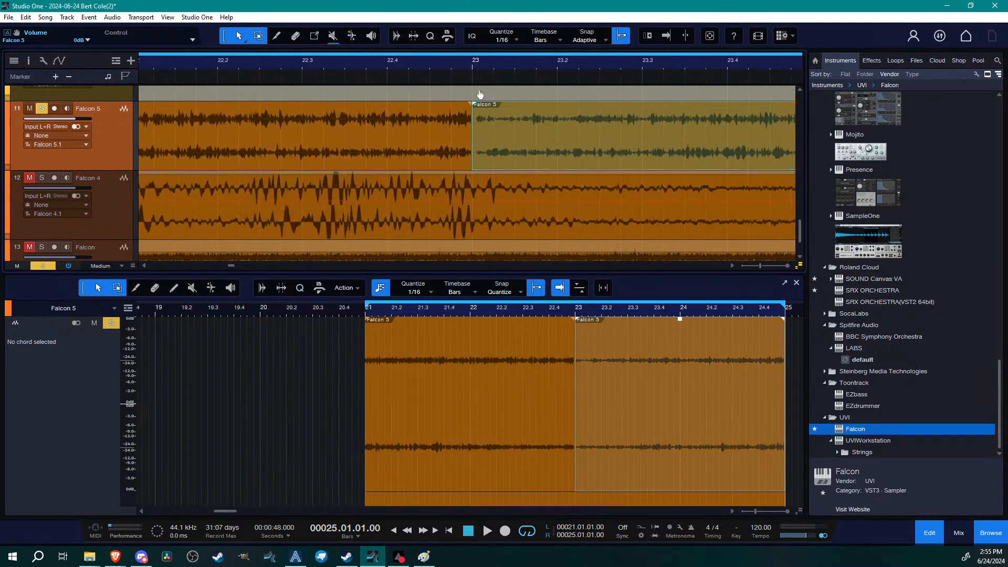
click(456, 141)
shift+click(509, 146)
key(x)
drag(473, 156, 403, 151)
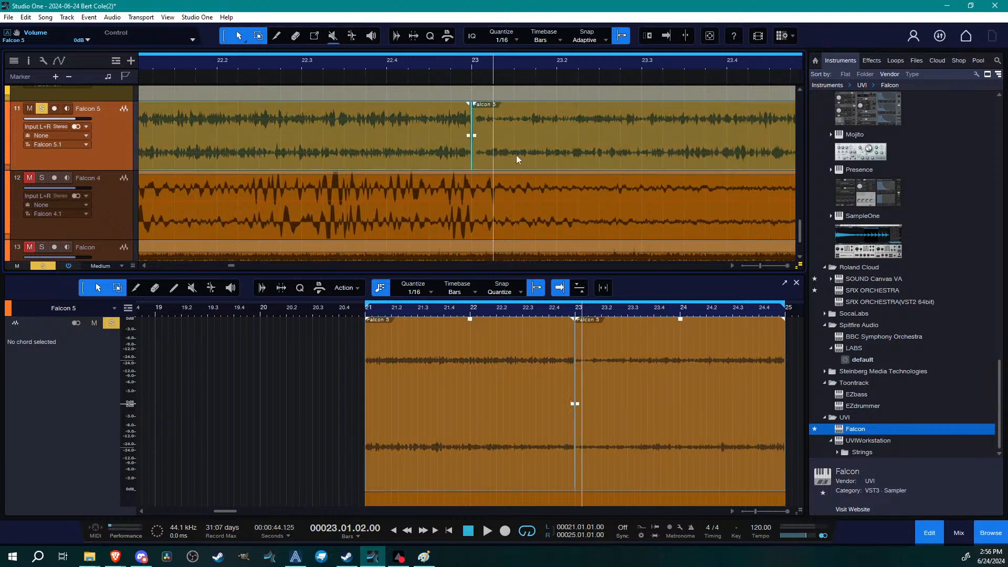
click(401, 154)
drag(327, 72, 365, 72)
click(520, 143)
drag(514, 66, 505, 113)
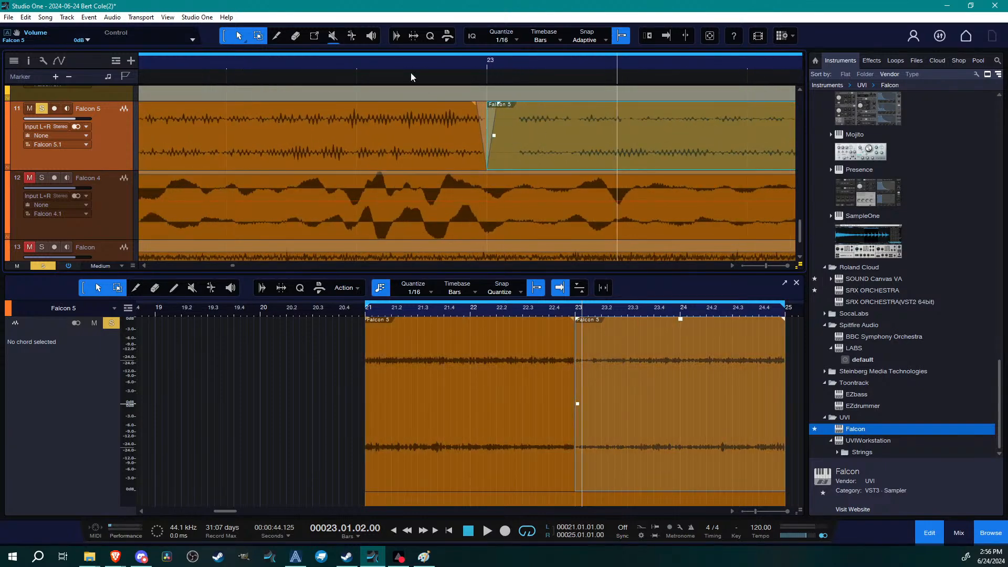
Play the soloed Falcon 5 audio from near the loop end and through the bar 23 seam
drag(372, 66, 533, 26)
drag(460, 63, 300, 66)
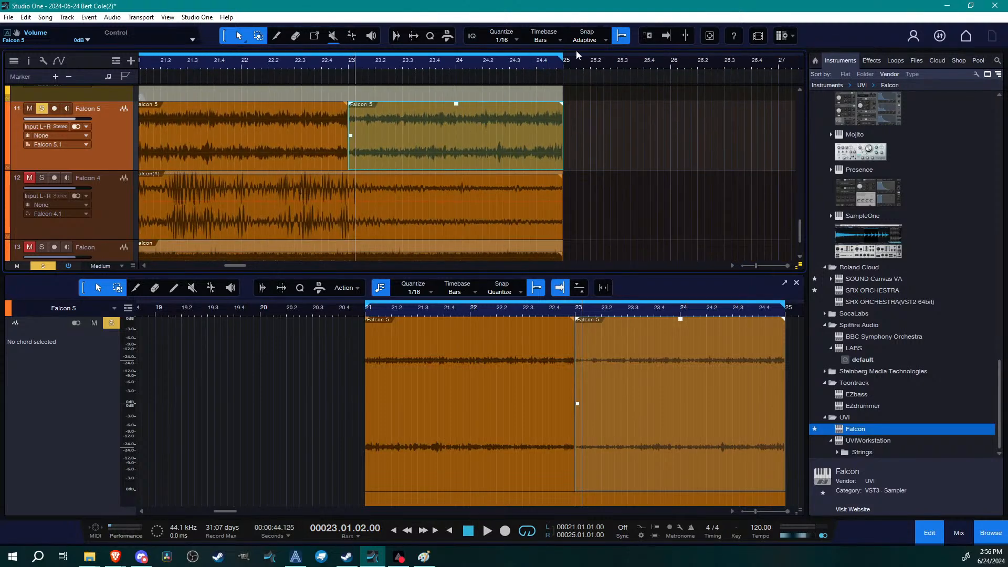
click(551, 67)
key(space)
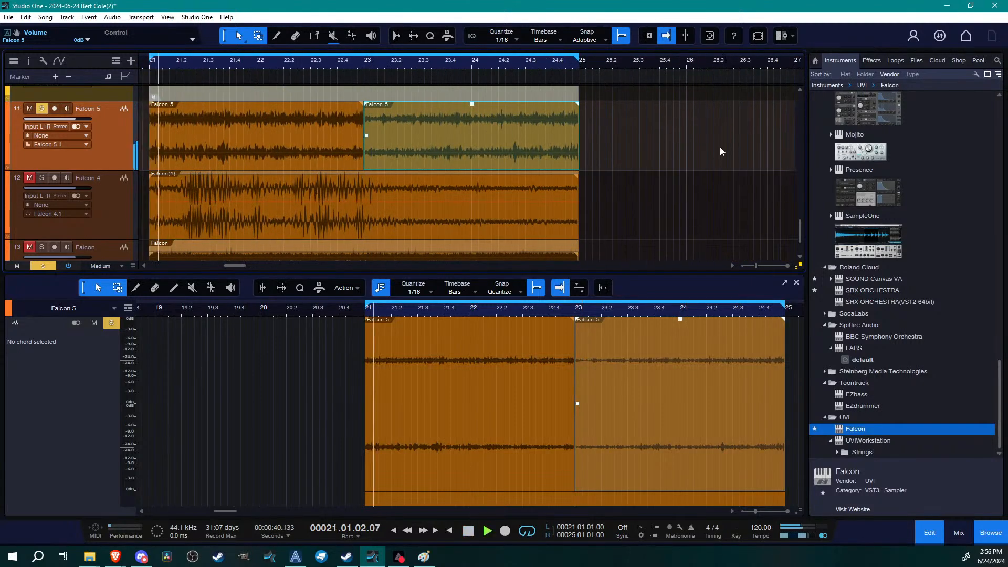
click(544, 66)
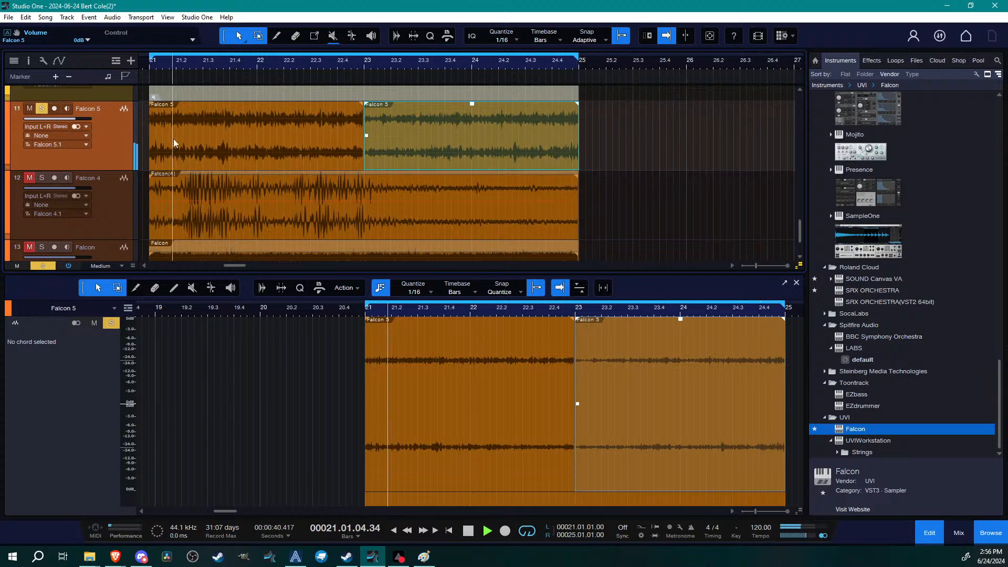
click(709, 161)
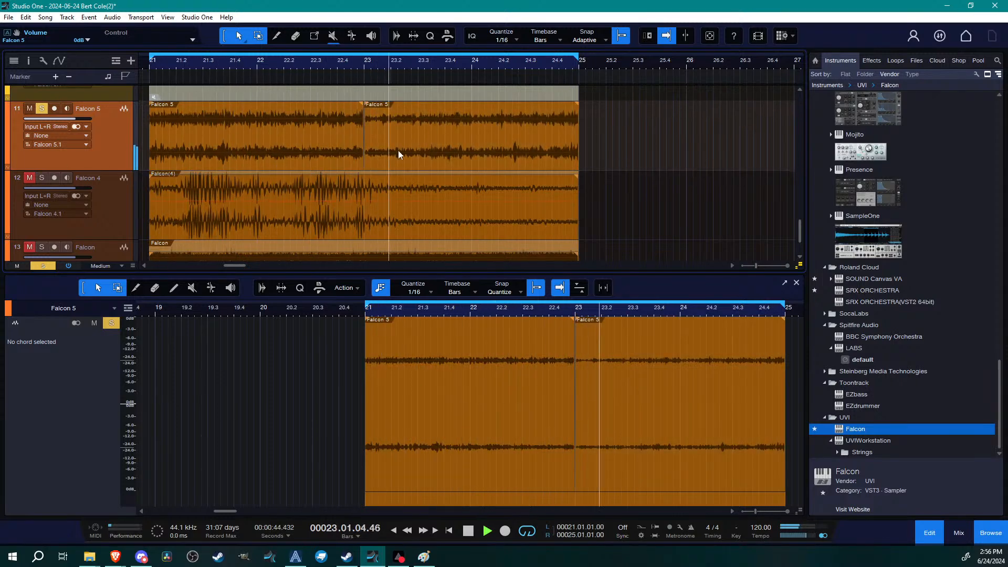
key(space)
Turn off all solos and play from bar 22 to hear the Falcon 5 seam with the other ambiences
click(41, 266)
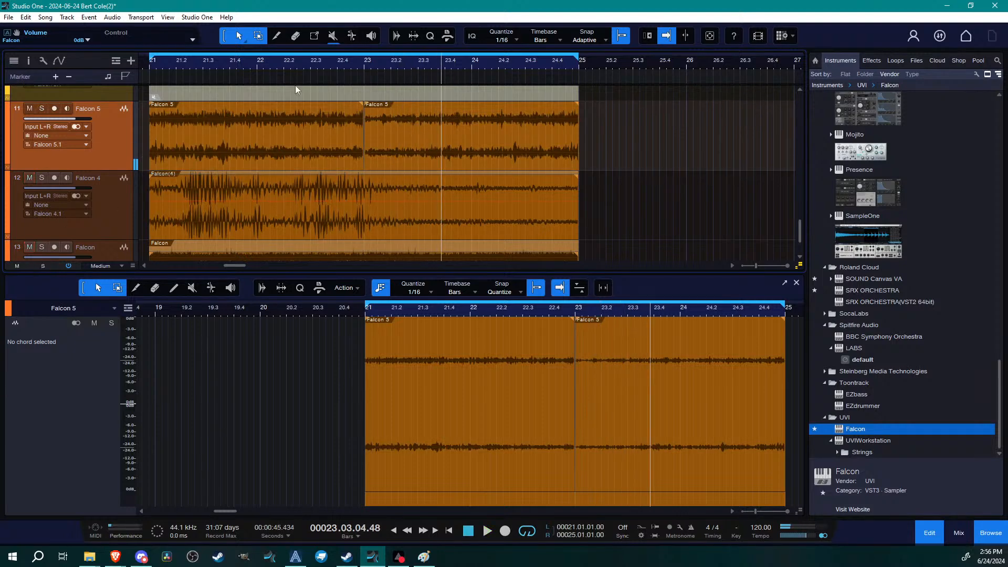
click(306, 61)
key(space)
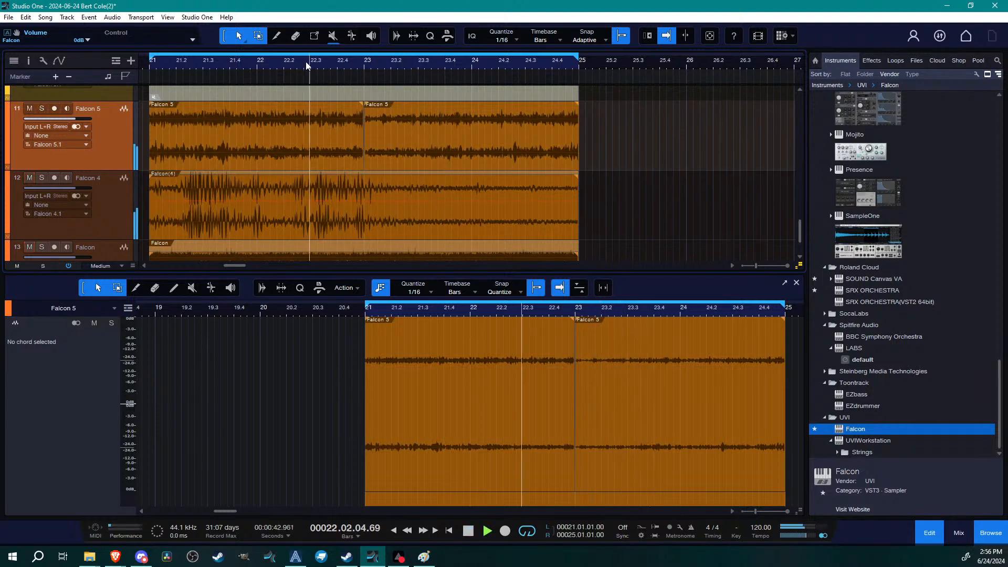
key(space)
scroll(384, 188, down, 1)
scroll(374, 207, down, 2)
scroll(368, 191, up, 2)
drag(706, 161, 279, 148)
drag(309, 155, 336, 160)
key(ctrl+z)
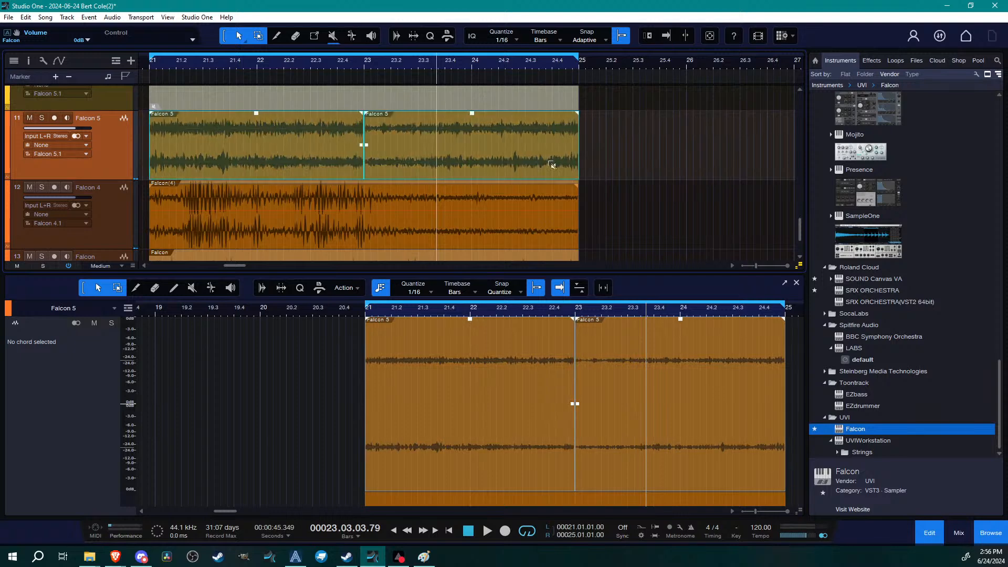
Trim the start of the second Falcon 5 audio clip to bar 24
click(647, 159)
click(456, 152)
click(405, 137)
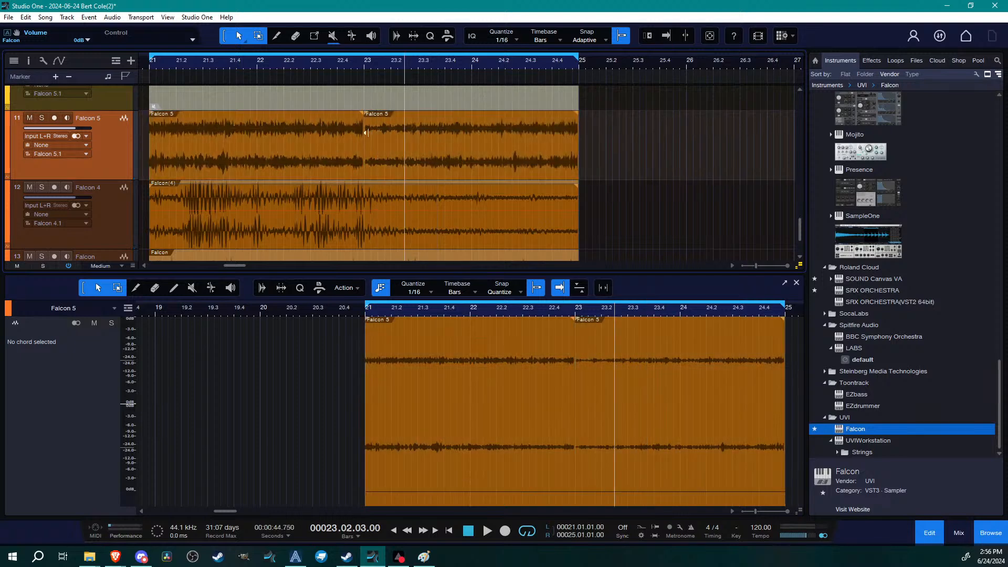
click(509, 173)
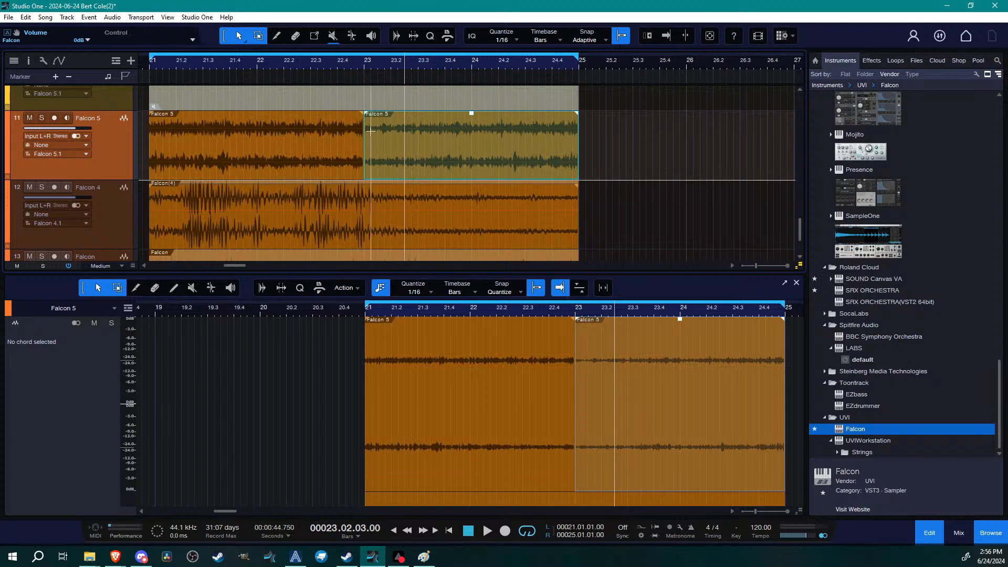
drag(366, 132, 473, 139)
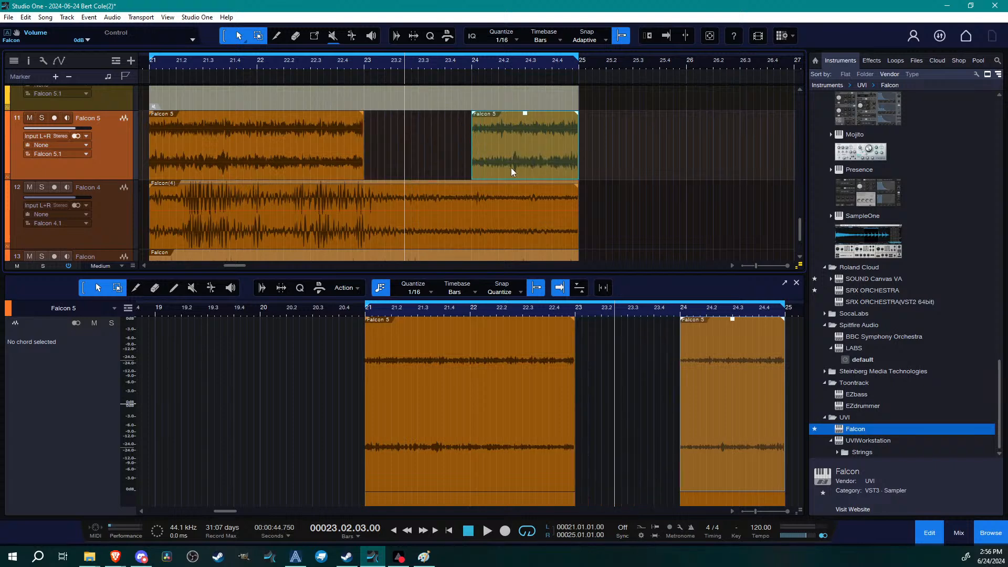
Fill the gap at bar 23 with a reversed copy of the Falcon 5 audio clip from bar 24
drag(491, 157, 596, 160)
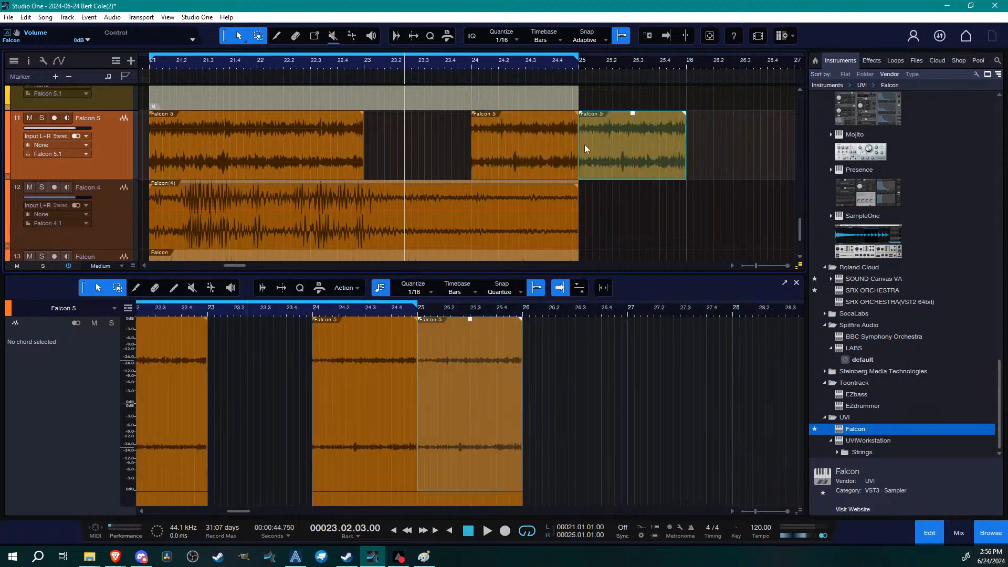
right_click(662, 165)
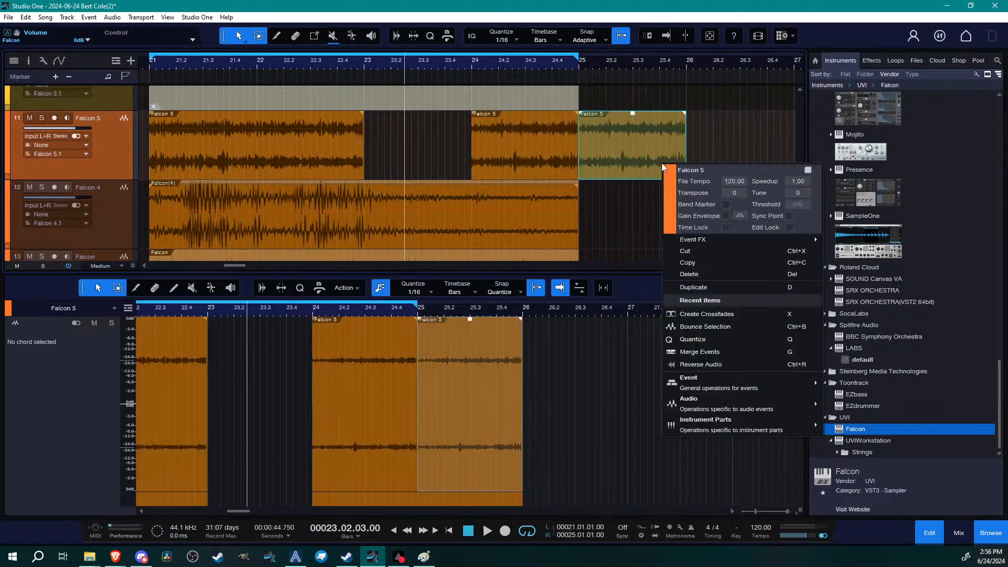
mouse_move(700, 404)
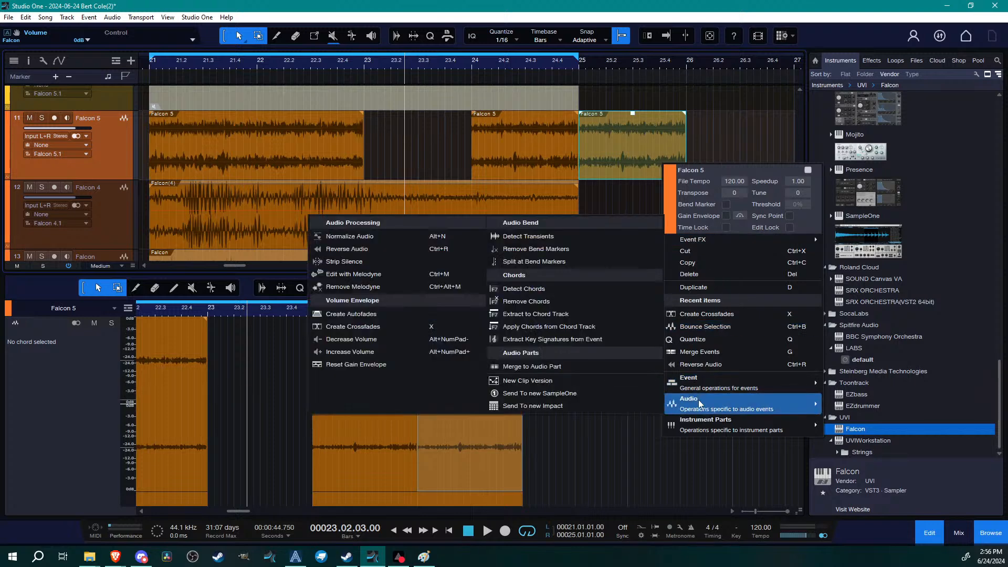
click(339, 244)
drag(673, 173, 449, 151)
Crossfade the reversed Falcon 5 copy with the clip that follows it at bar 24
drag(385, 158, 502, 159)
shift+click(453, 164)
key(x)
drag(465, 65, 504, 151)
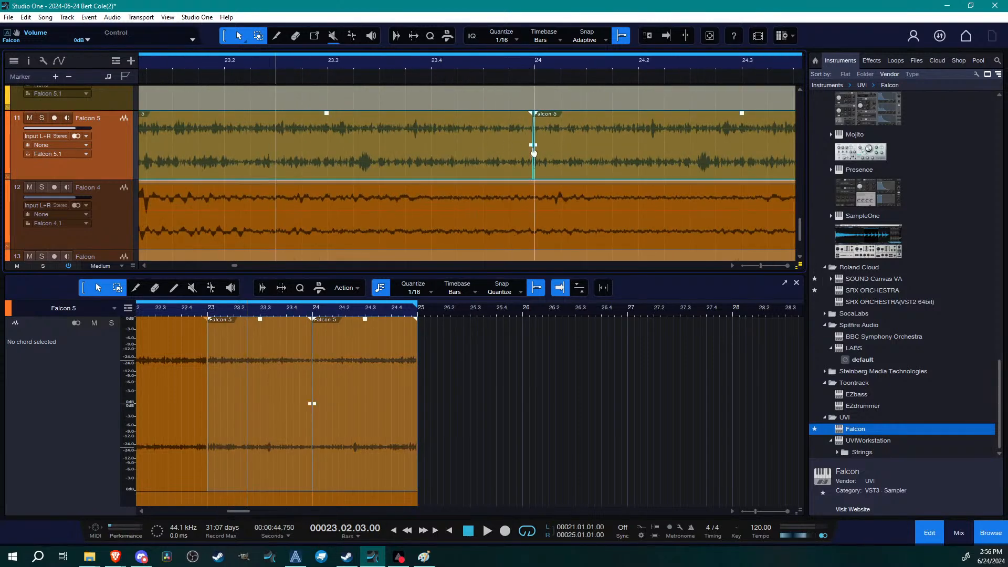
Crossfade the first Falcon 5 clip with the reversed copy at bar 23 and check the fade curves
drag(375, 66, 542, 67)
click(354, 153)
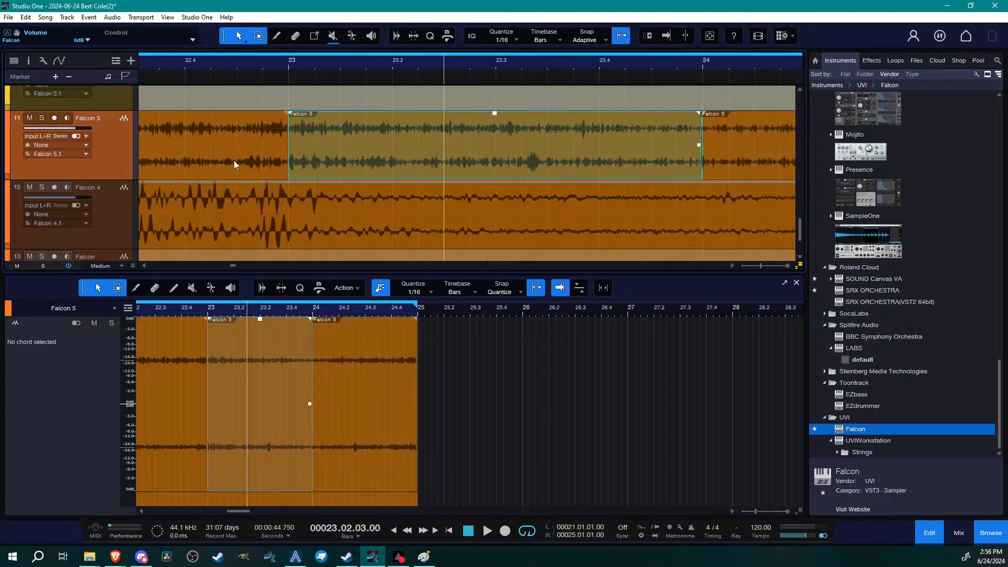
shift+click(235, 160)
drag(290, 75, 290, 131)
click(424, 174)
click(349, 135)
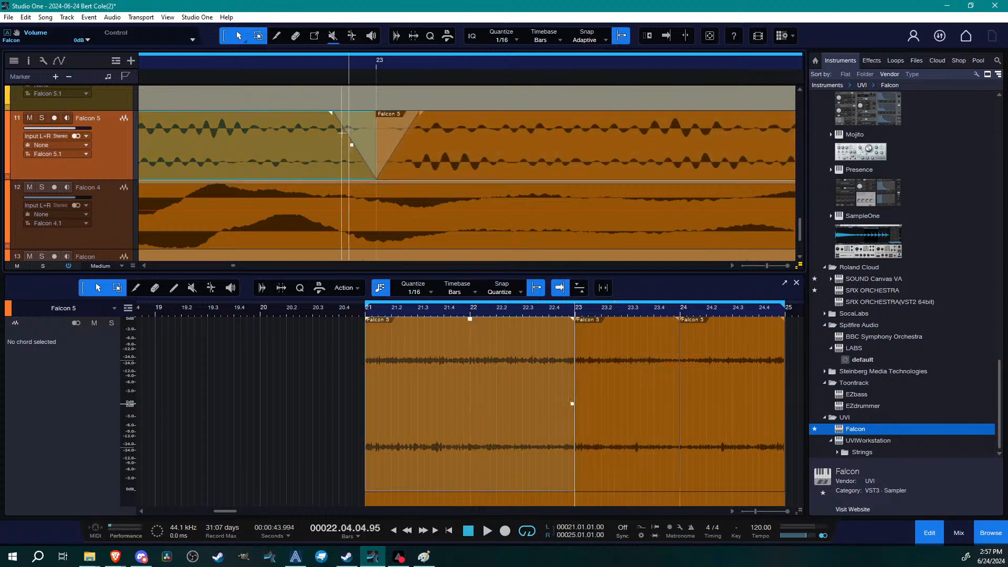
drag(377, 152, 457, 152)
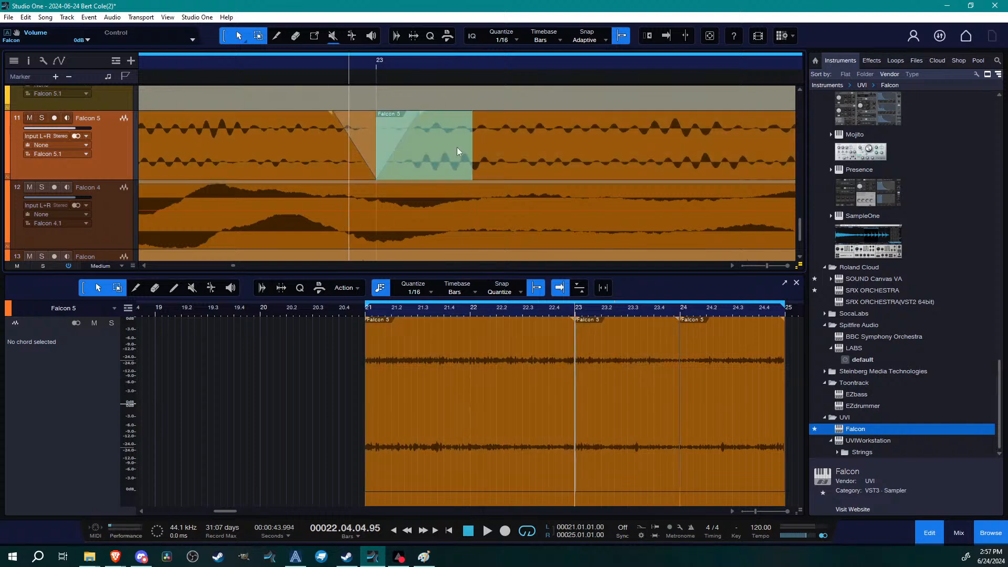
click(543, 163)
click(314, 163)
click(476, 168)
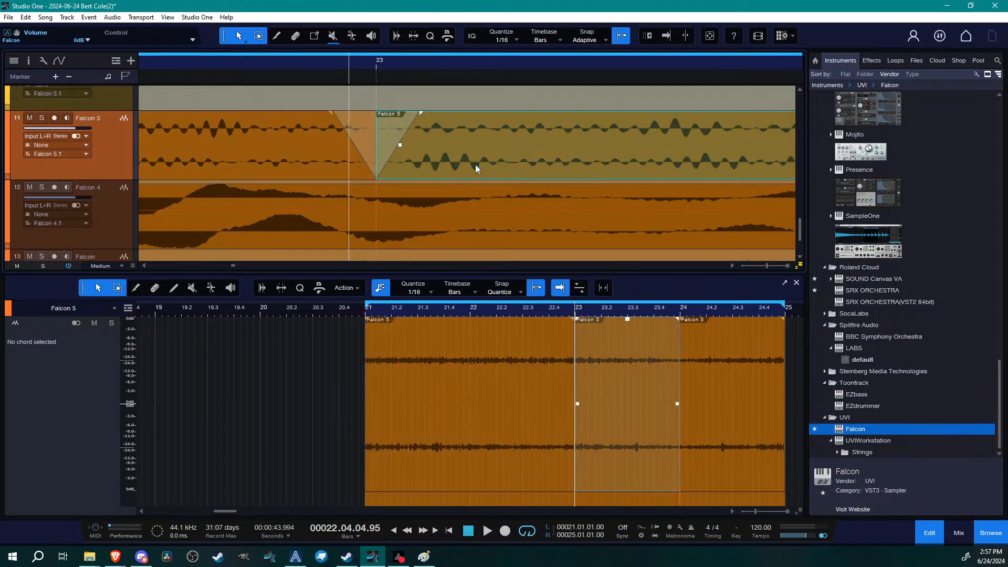
drag(381, 64, 395, 19)
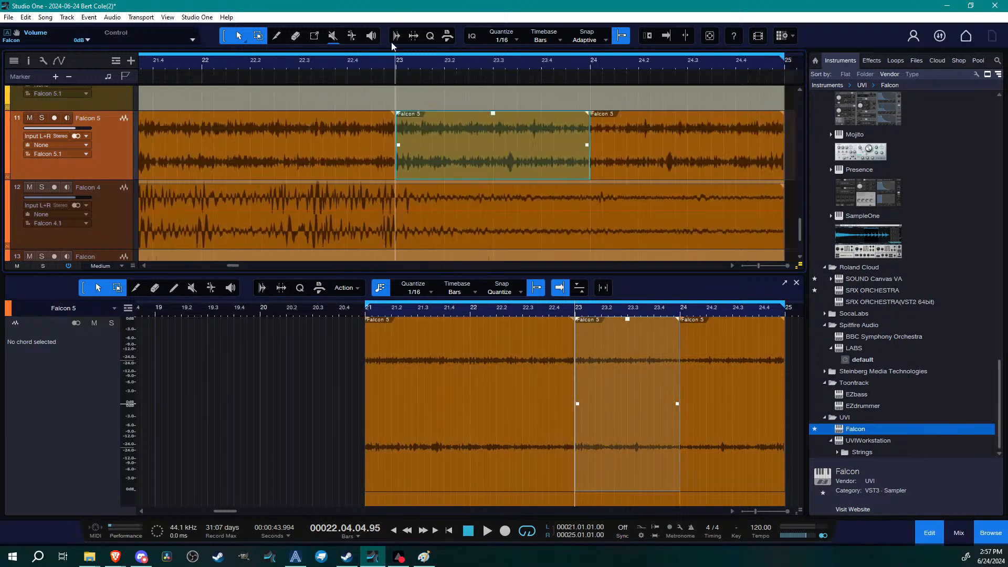
Solo the Falcon 5 audio track and play through the seams at bars 23 and 24
click(365, 63)
click(41, 118)
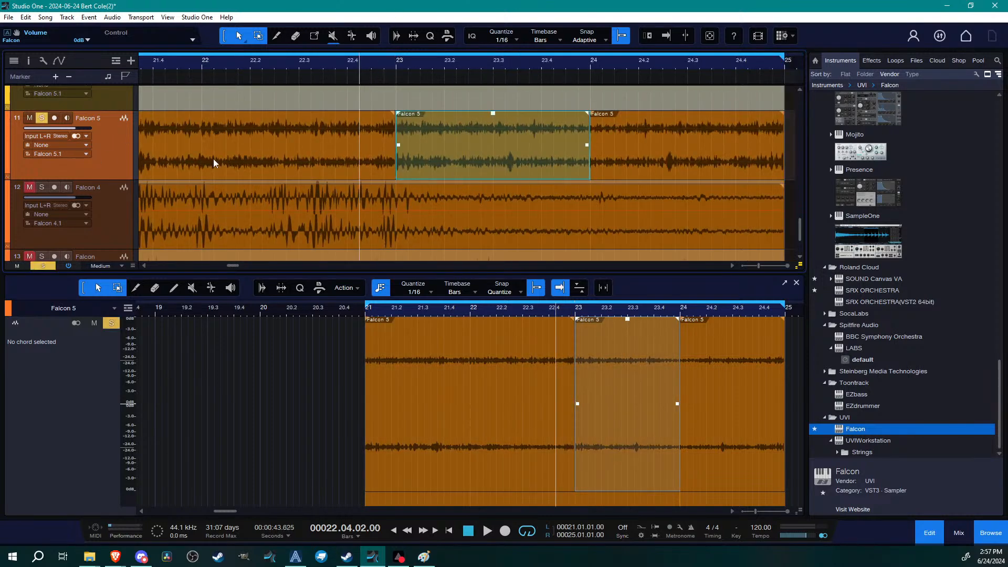
key(space)
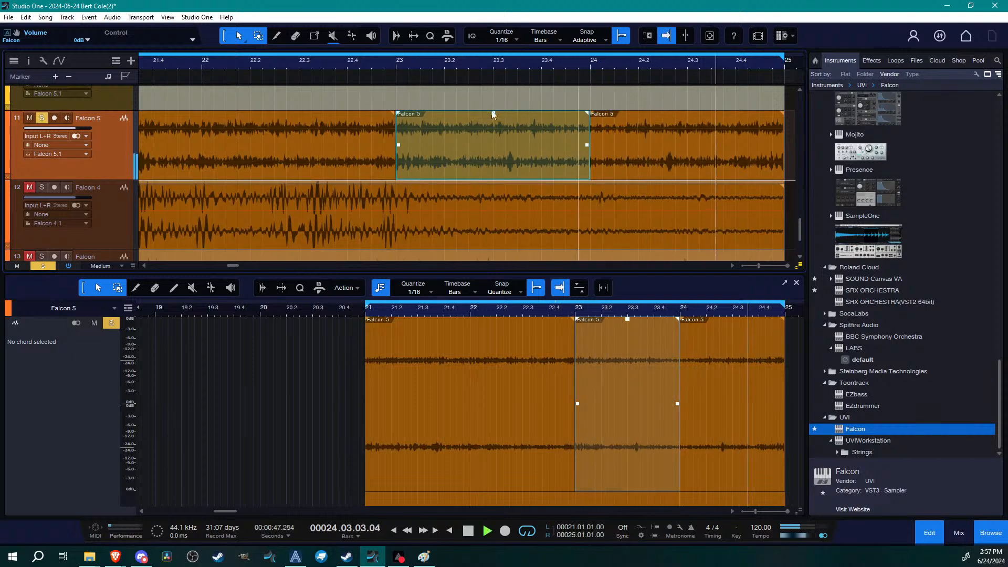
key(space)
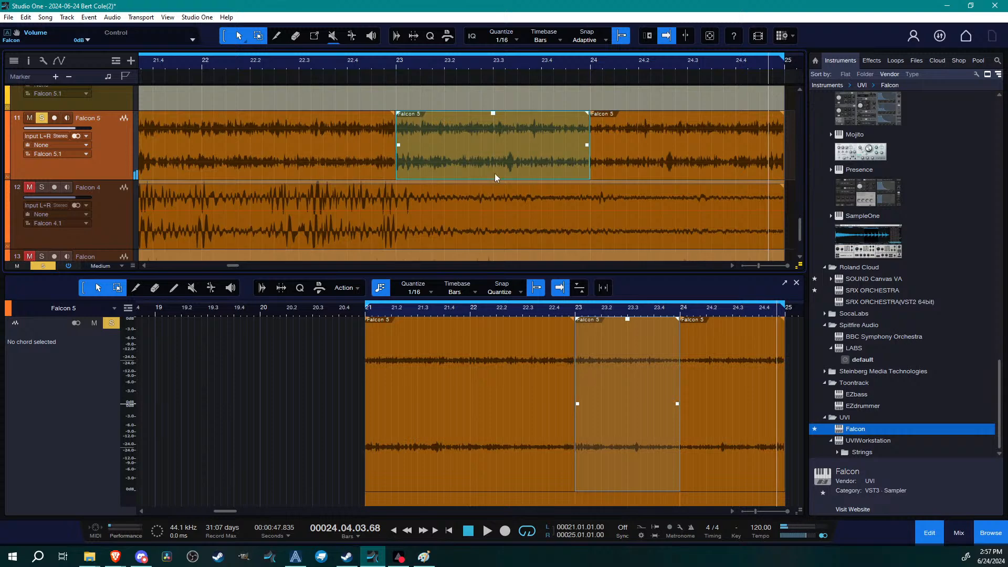
Remove the reversed Falcon 5 clip at bar 23 and copy the bar 24 clip to bar 25
drag(481, 72, 358, 67)
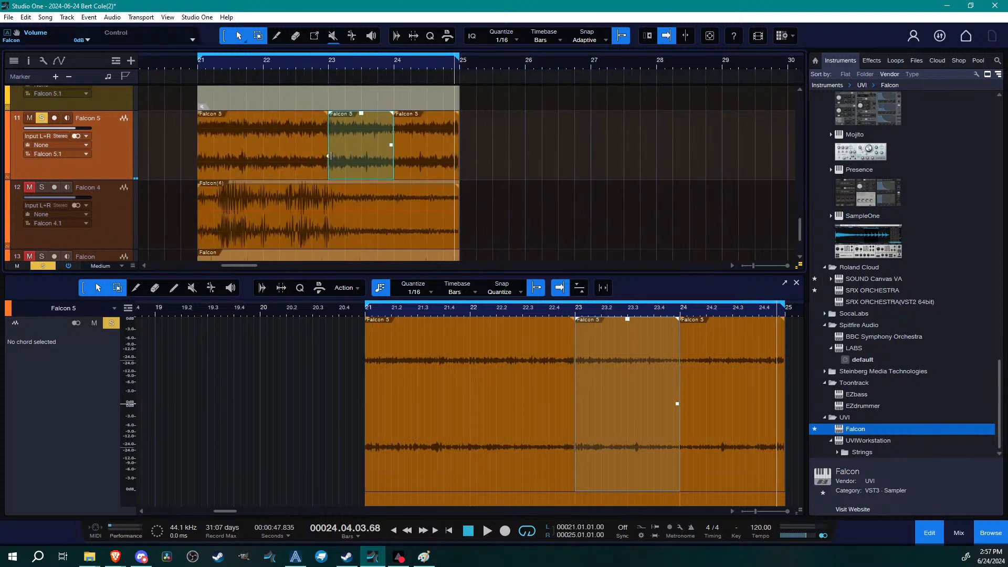
drag(434, 177, 498, 177)
click(615, 162)
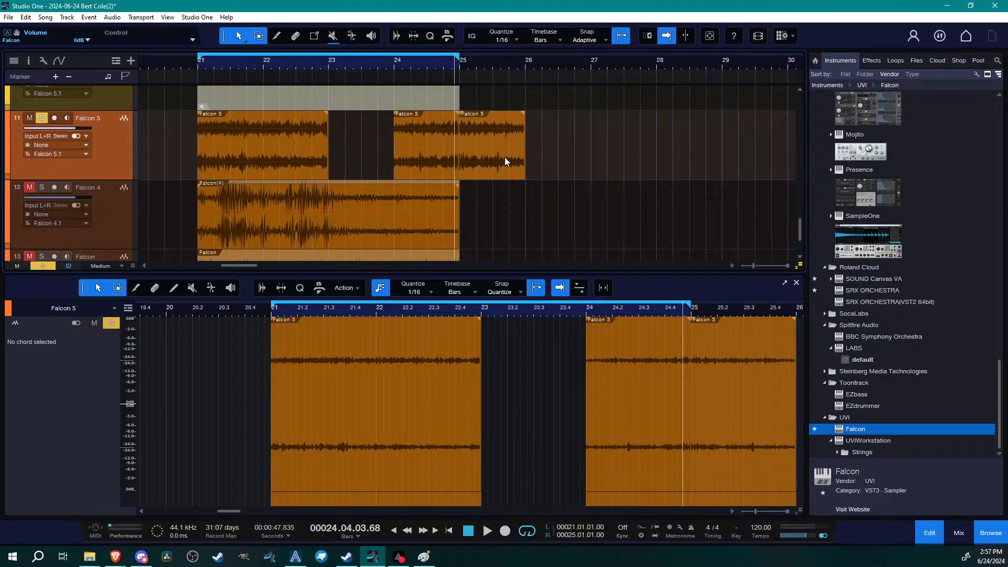
Duplicate the Falcon 5 clip at bar 24 and place the copy at bar 26
drag(496, 156, 557, 156)
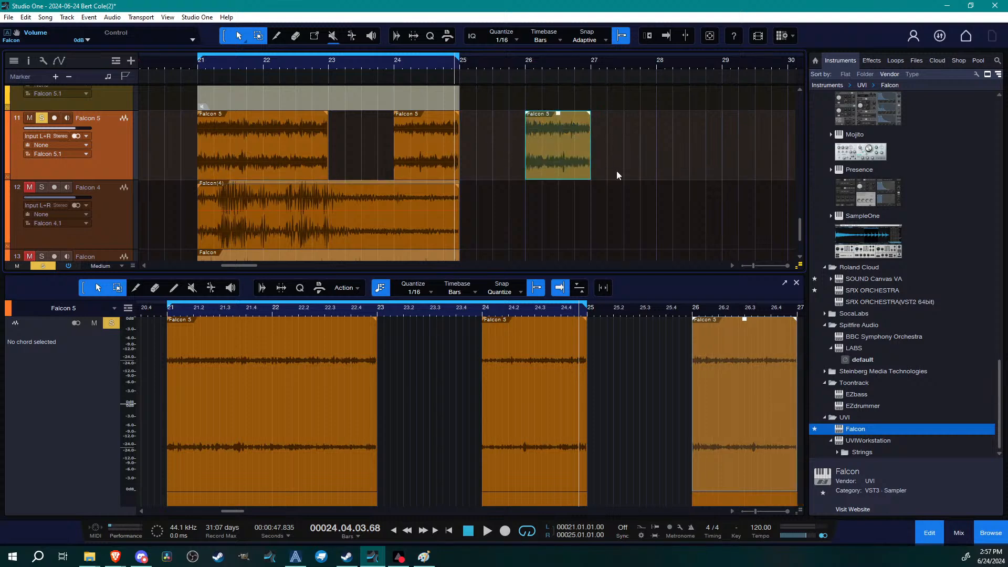
drag(532, 163, 390, 152)
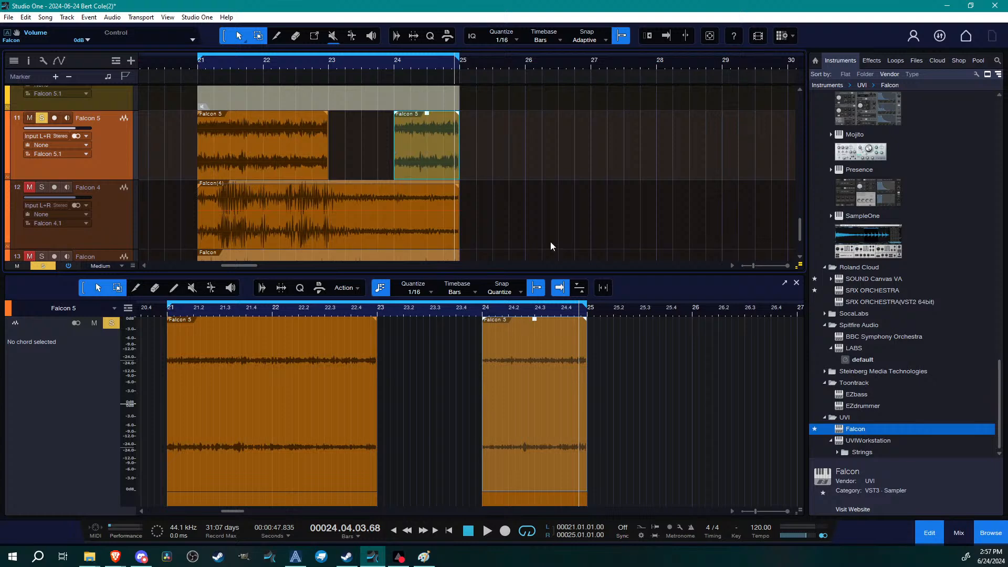
key(d)
mouse_move(521, 156)
mouse_down()
mouse_move(580, 157)
mouse_move(495, 156)
mouse_move(521, 157)
mouse_move(521, 172)
mouse_up()
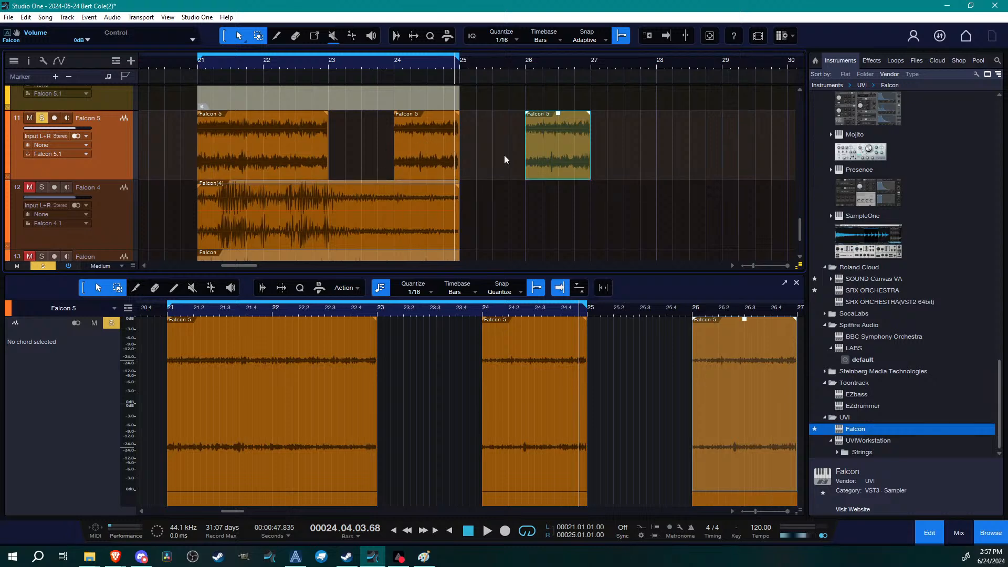
Extend the start of the bar 26 Falcon 5 copy back to bar 25.4 and bounce it to new audio
drag(522, 151, 509, 152)
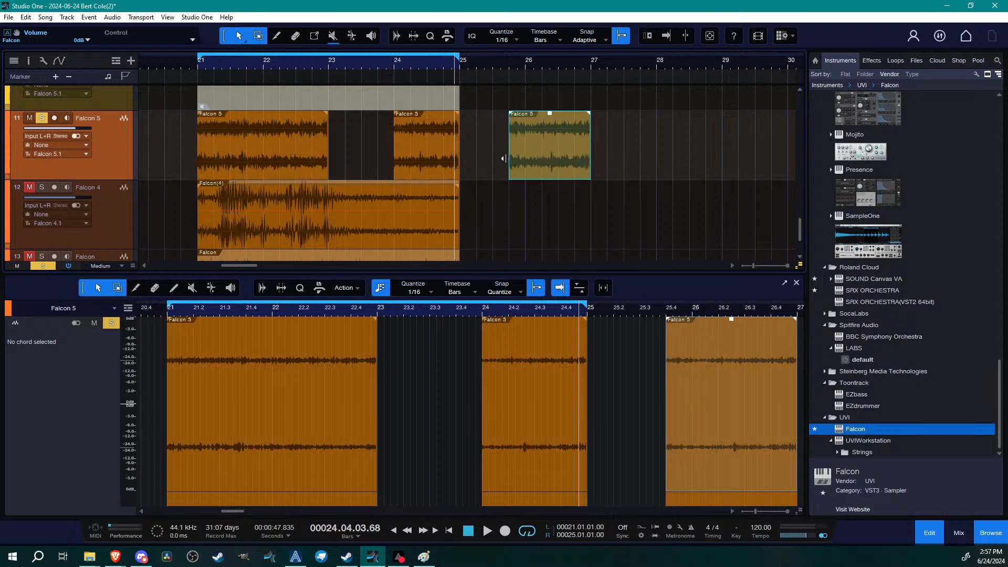
right_click(553, 149)
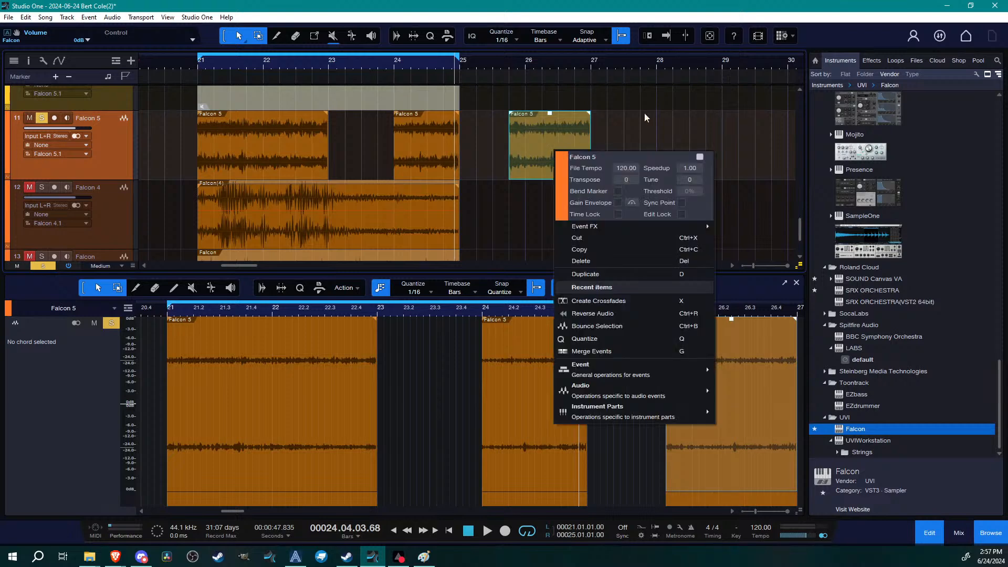
click(610, 327)
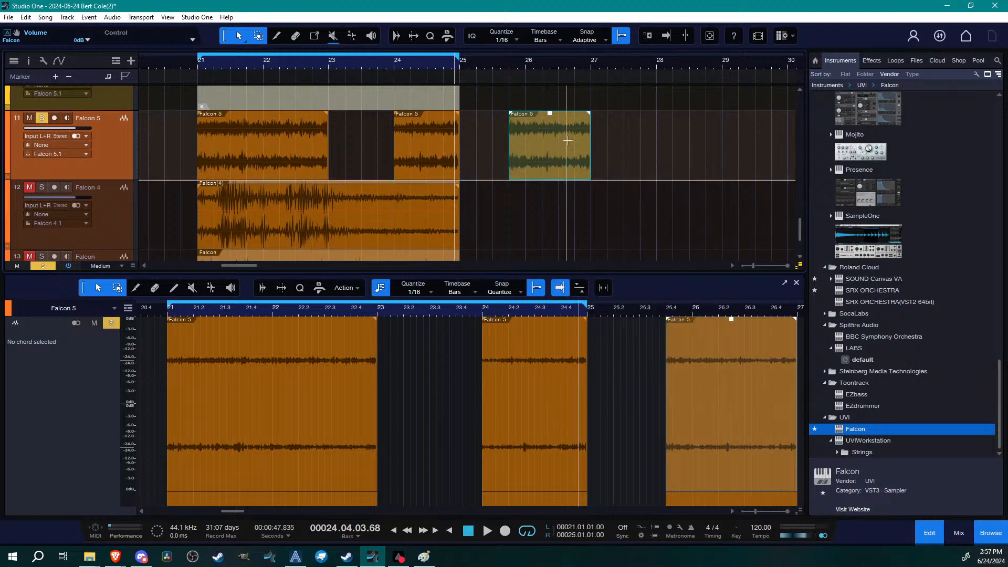
Move the bounced clip into the gap before bar 24 and trim its start to slightly overlap the first Falcon 5 clip
drag(574, 158, 376, 150)
drag(314, 149, 326, 149)
click(395, 155)
drag(390, 64, 429, 147)
shift+click(399, 151)
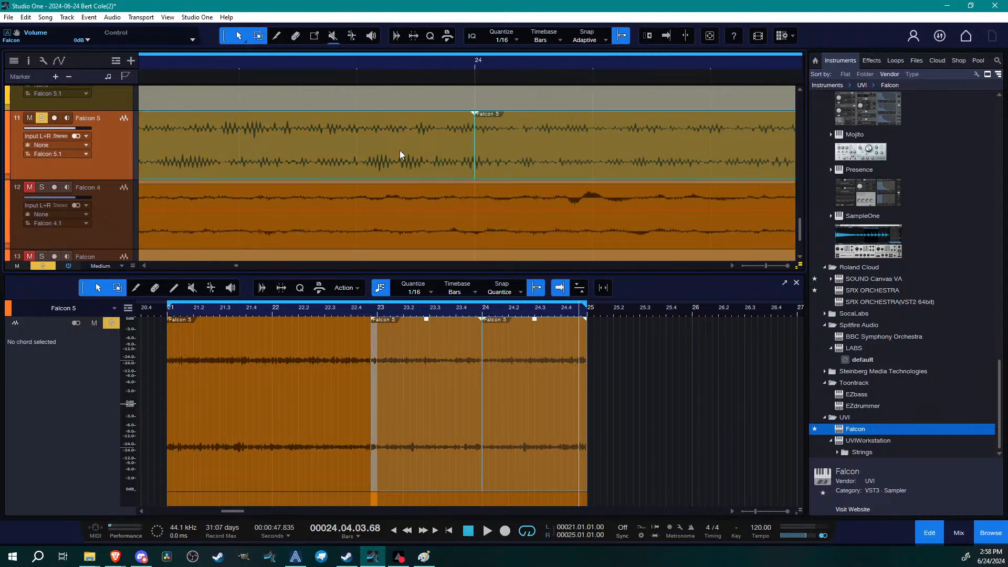
Shorten the overlap just before bar 23 and crossfade the first Falcon 5 clip with the bounced clip
drag(338, 72, 468, 74)
key(f)
click(281, 159)
drag(196, 68, 258, 141)
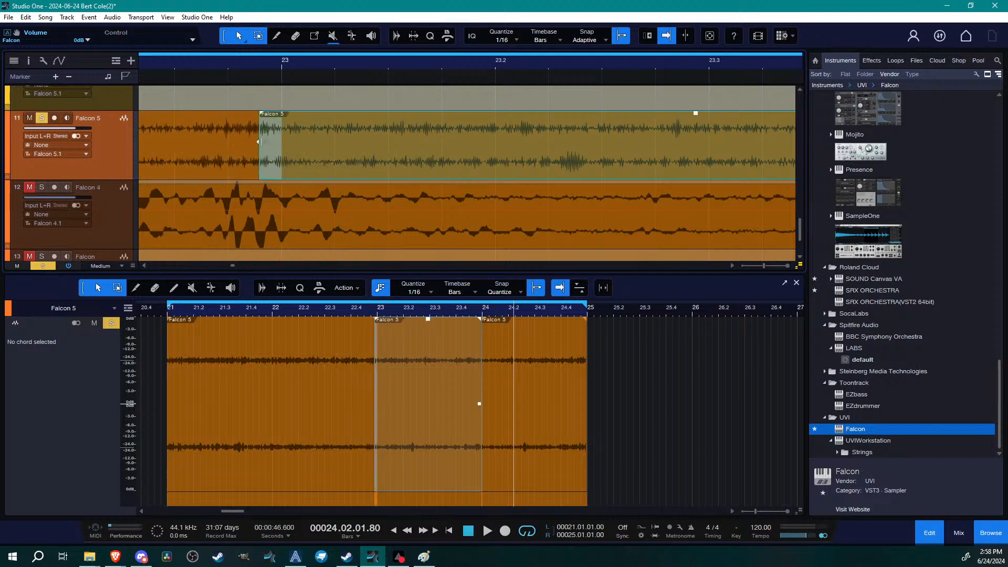
click(225, 156)
shift+click(333, 156)
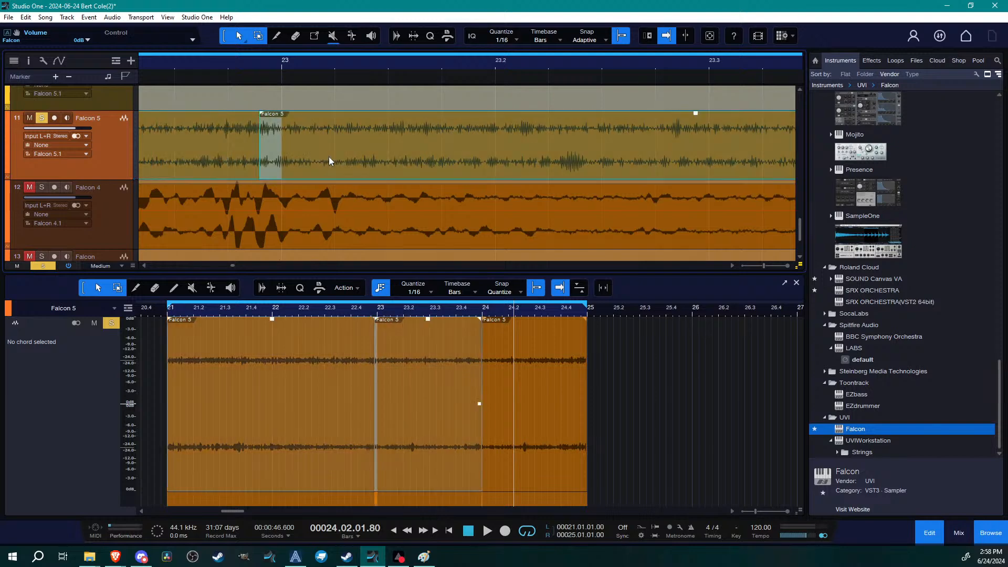
key(x)
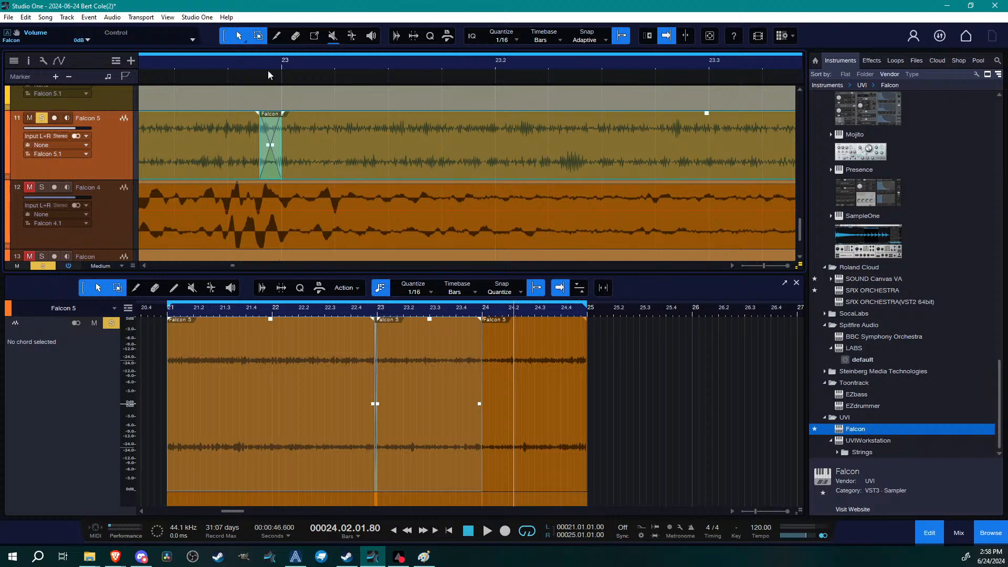
Lengthen the crossfade before bar 23 by moving its start earlier, and play through the seam
drag(269, 70, 300, 115)
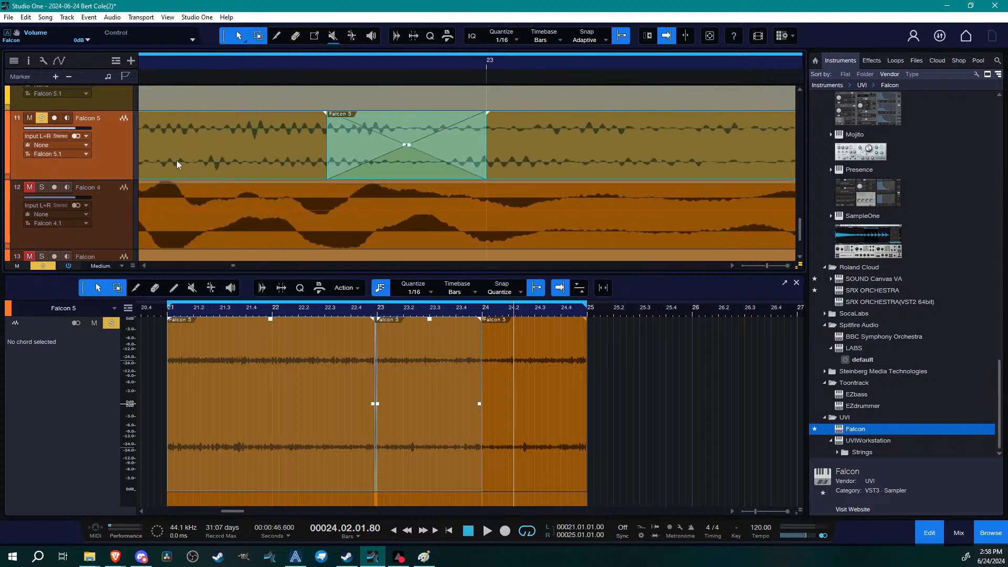
click(151, 151)
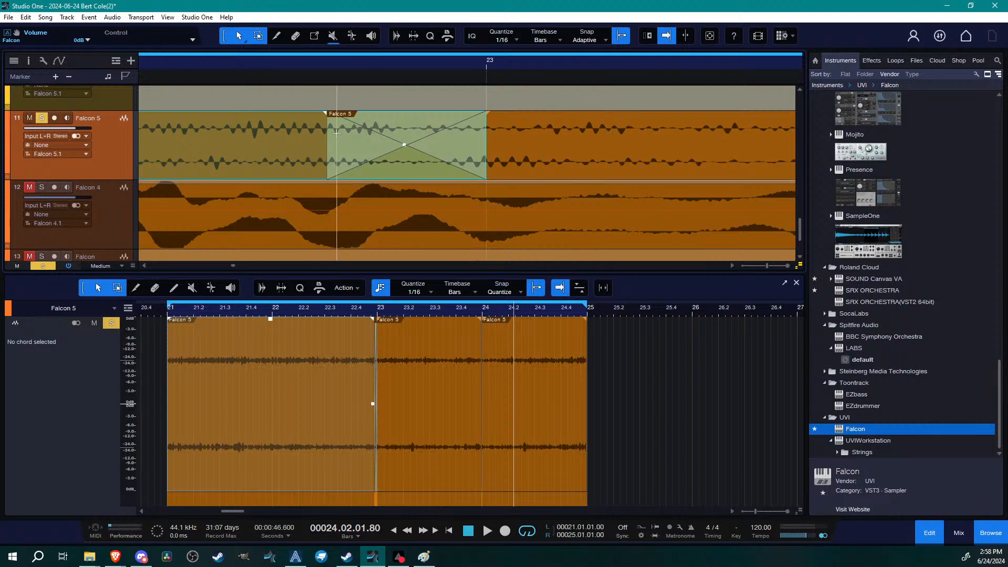
drag(337, 133, 174, 141)
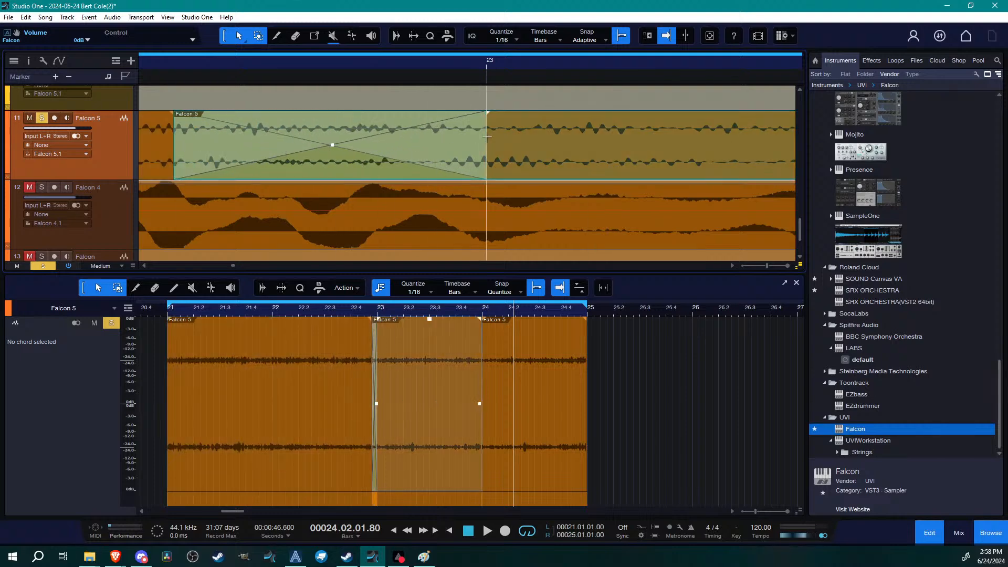
click(486, 137)
drag(322, 63, 412, 58)
click(351, 62)
key(space)
click(332, 62)
Try a longer crossfade starting at bar 22.4, play through it, and undo the change
drag(460, 140, 373, 141)
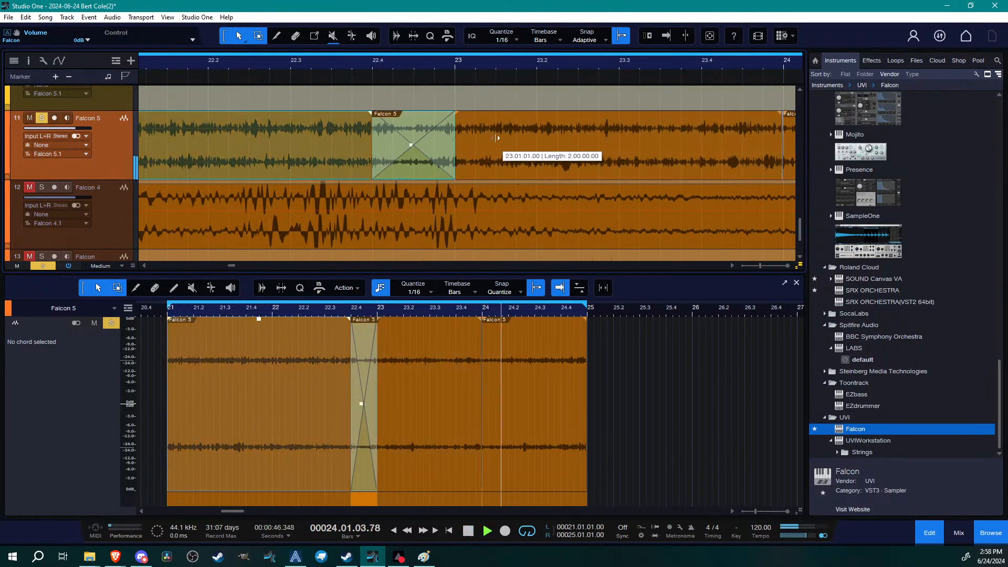
click(267, 70)
key(f)
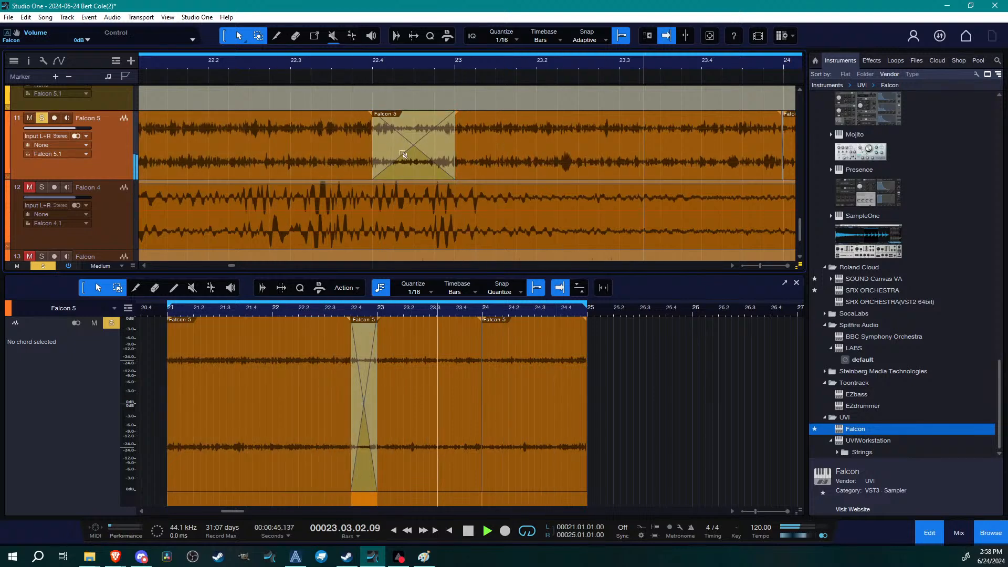
key(ctrl+z)
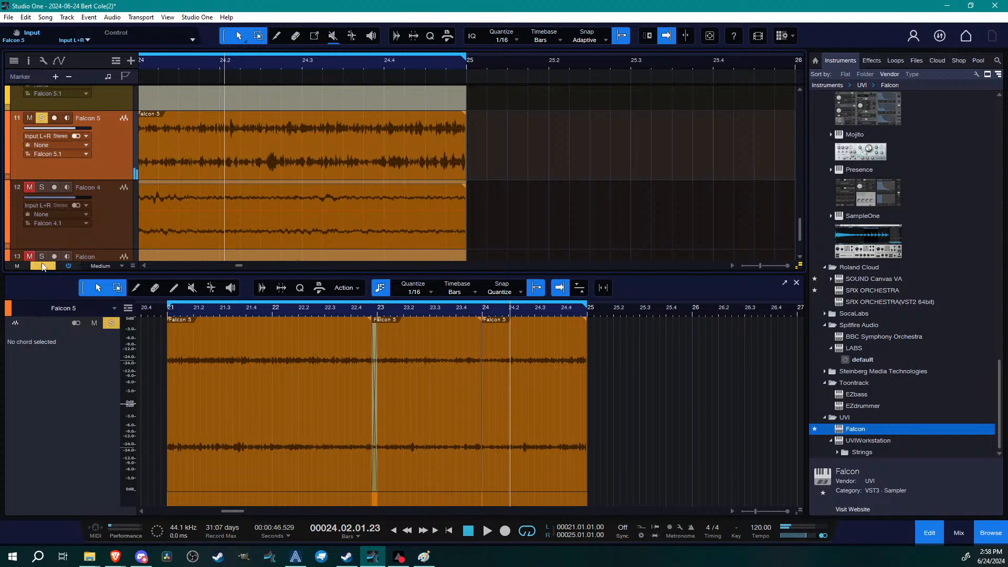
Turn off the Falcon 5 solo and play all three Falcon audio tracks together from bar 21
drag(195, 68, 497, 40)
scroll(474, 156, down, 3)
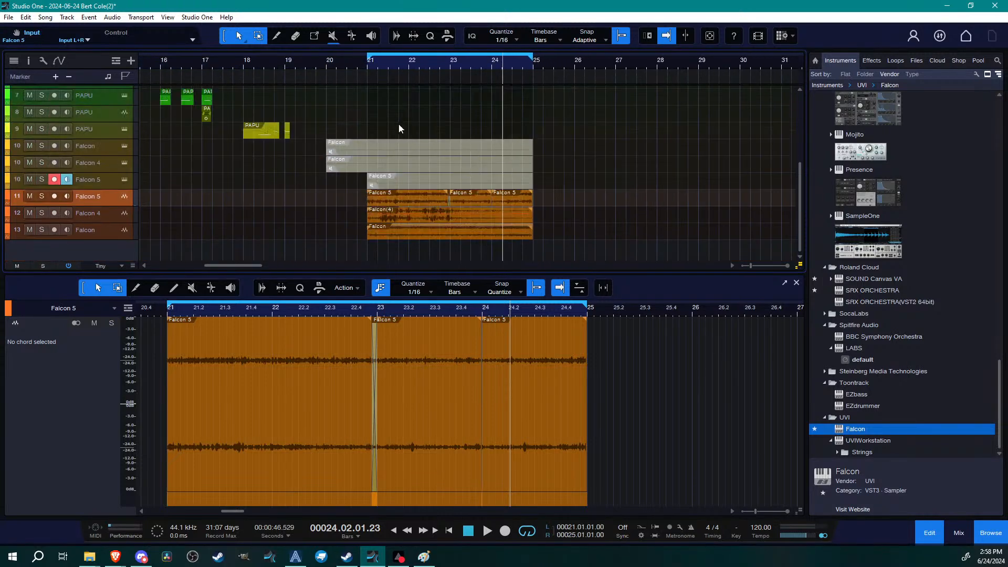
scroll(388, 96, up, 1)
click(366, 64)
key(space)
scroll(557, 161, down, 3)
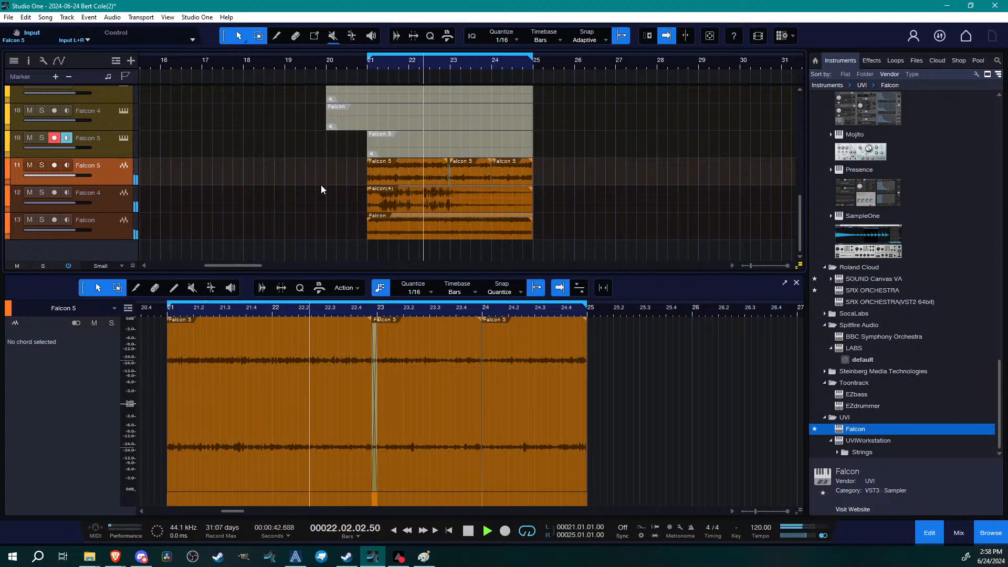
key(space)
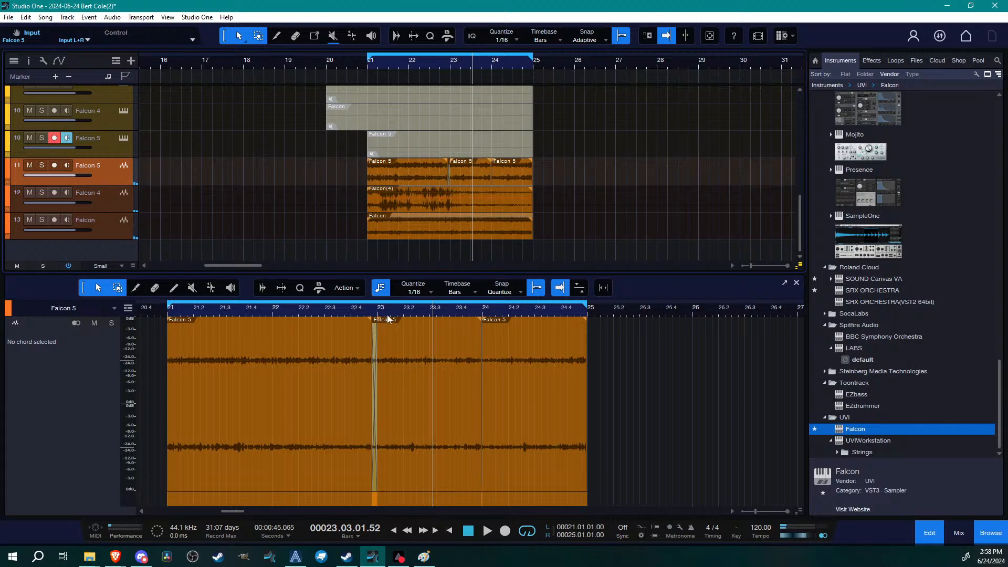
Widen the crossfade before bar 23 in the audio editor and play through it
scroll(386, 319, up, 5)
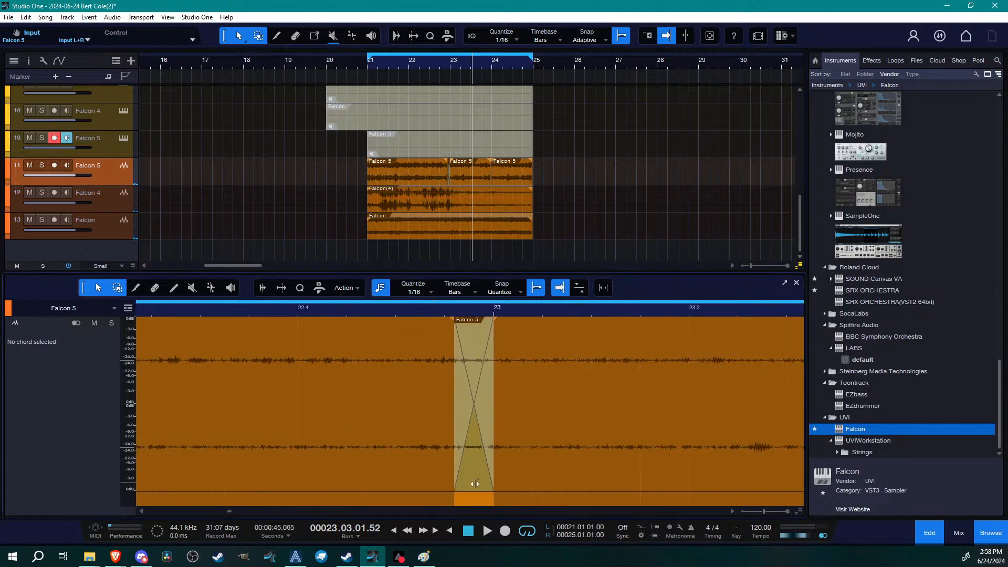
click(474, 484)
click(454, 410)
drag(455, 398, 396, 404)
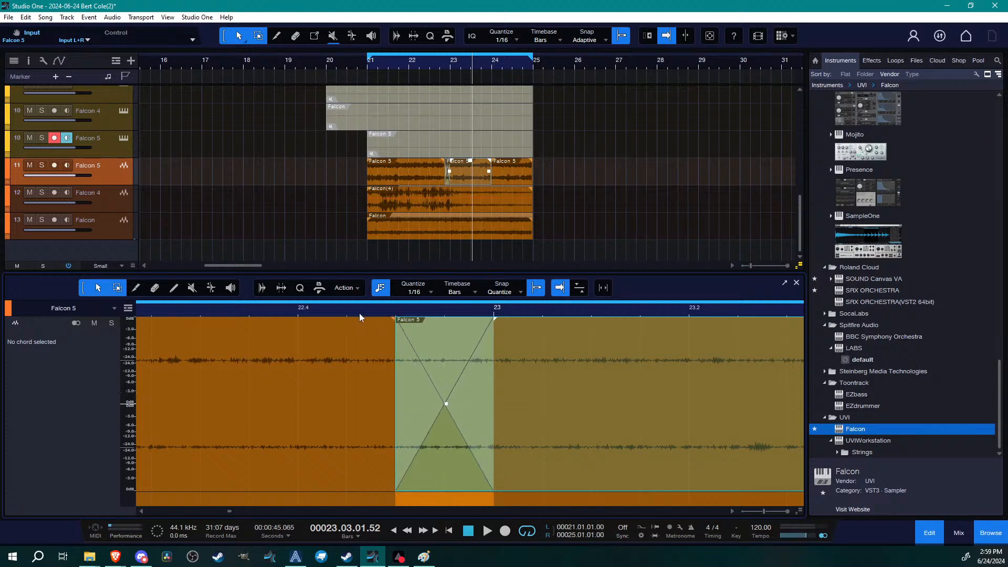
scroll(359, 313, down, 5)
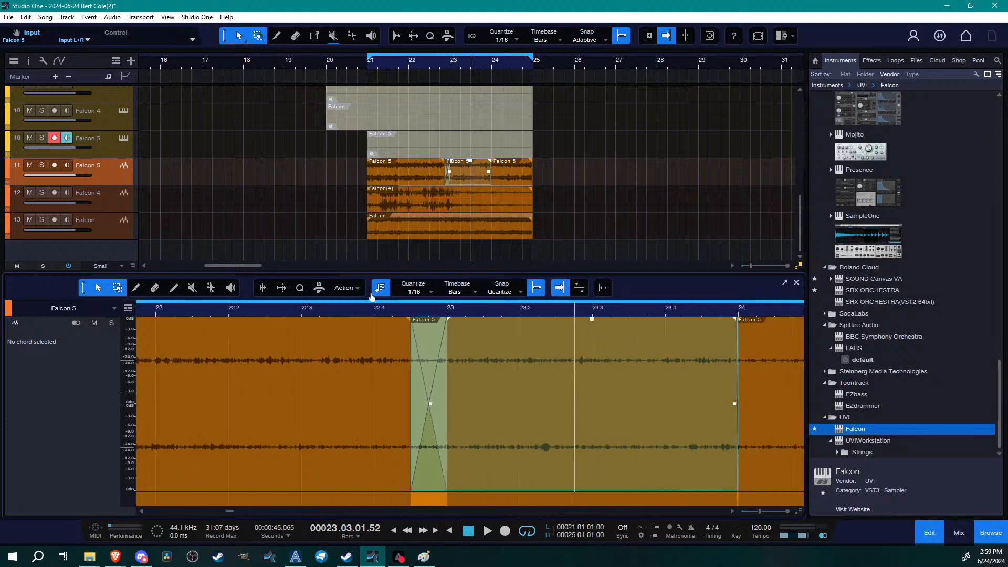
click(312, 314)
key(space)
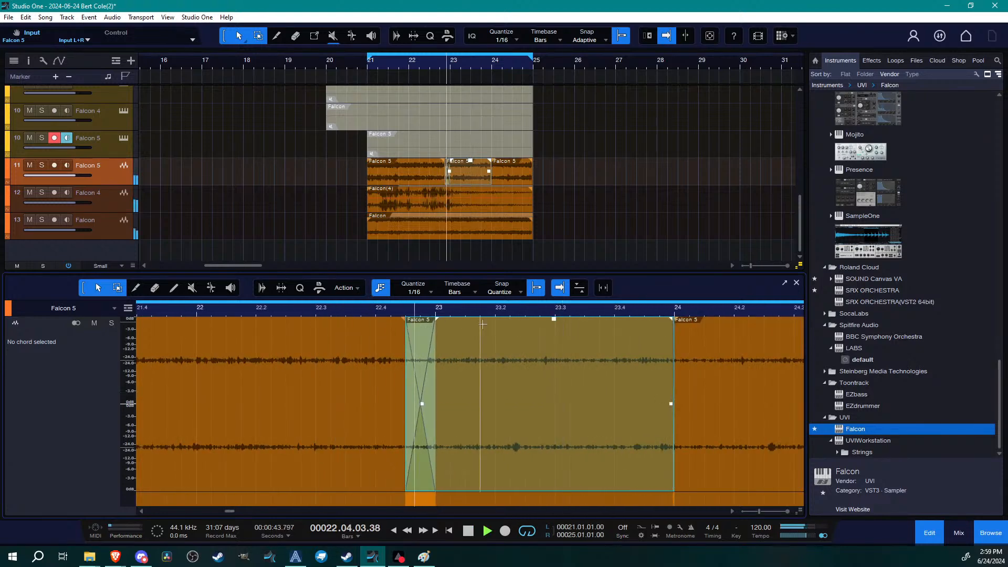
Try to extend the crossfade past bar 23 and play the seams at bars 23 and 24 again
drag(435, 398, 465, 398)
click(464, 398)
click(285, 409)
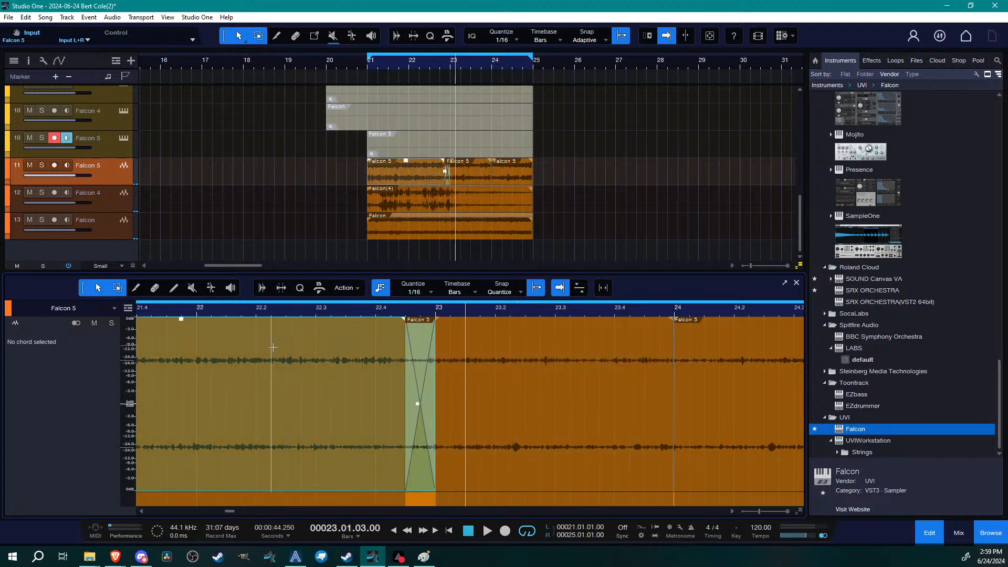
click(269, 313)
key(space)
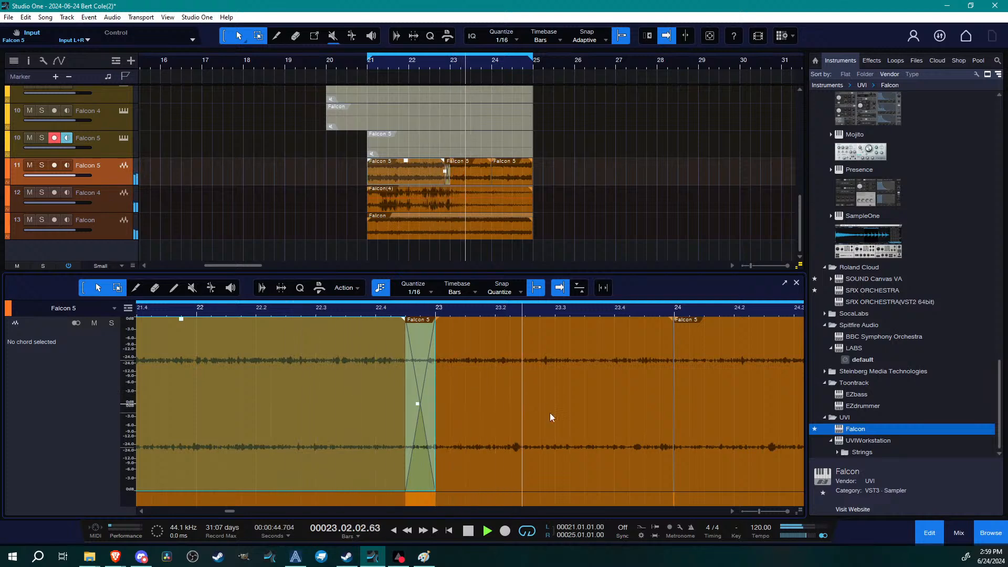
click(529, 424)
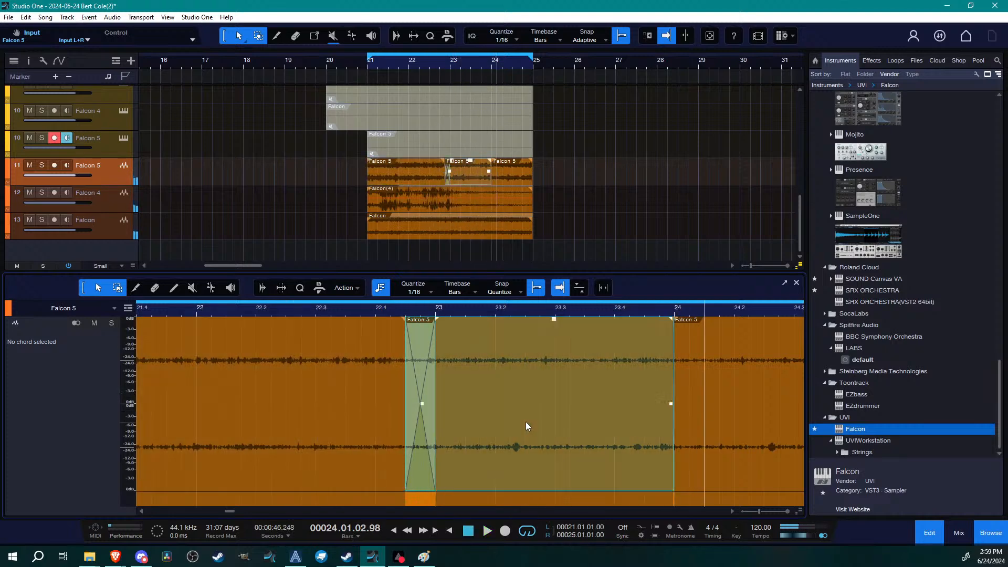
drag(297, 314, 410, 308)
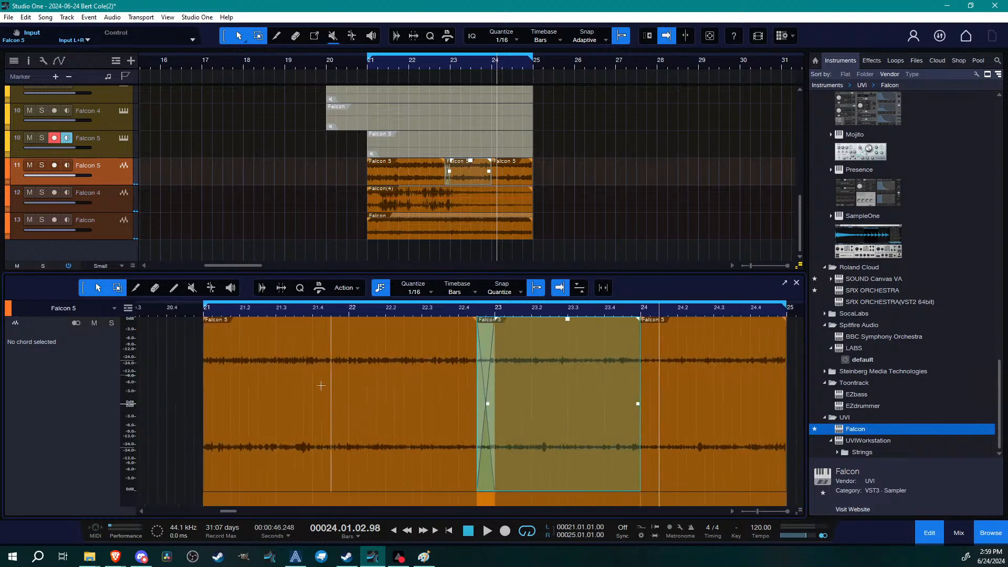
Lower the Falcon 5 audio track's volume to -10.0 dB in the enlarged mixer
key(F3)
key(F3)
key(F3)
drag(357, 512, 625, 517)
drag(627, 290, 634, 258)
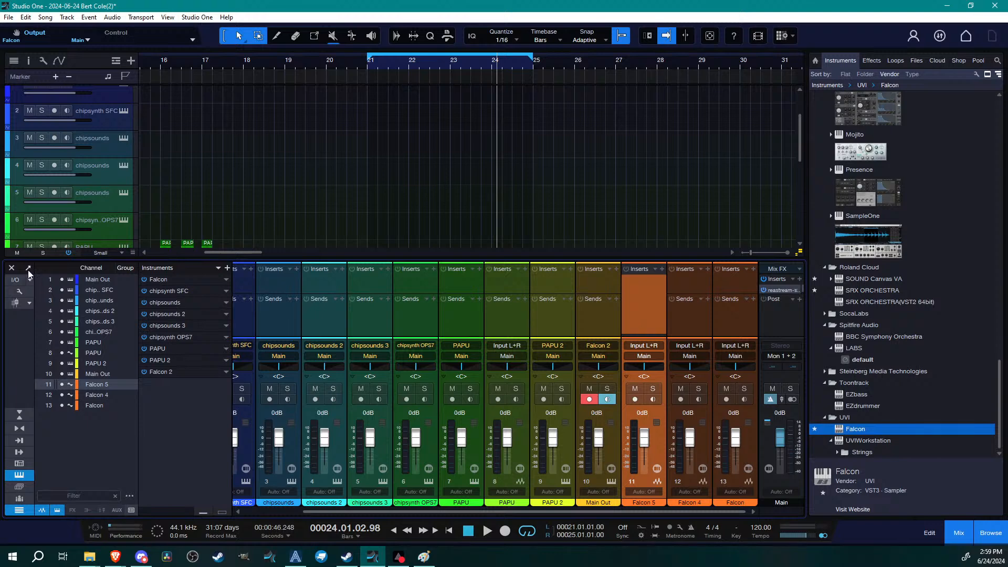
drag(423, 260, 437, 116)
drag(517, 336, 517, 248)
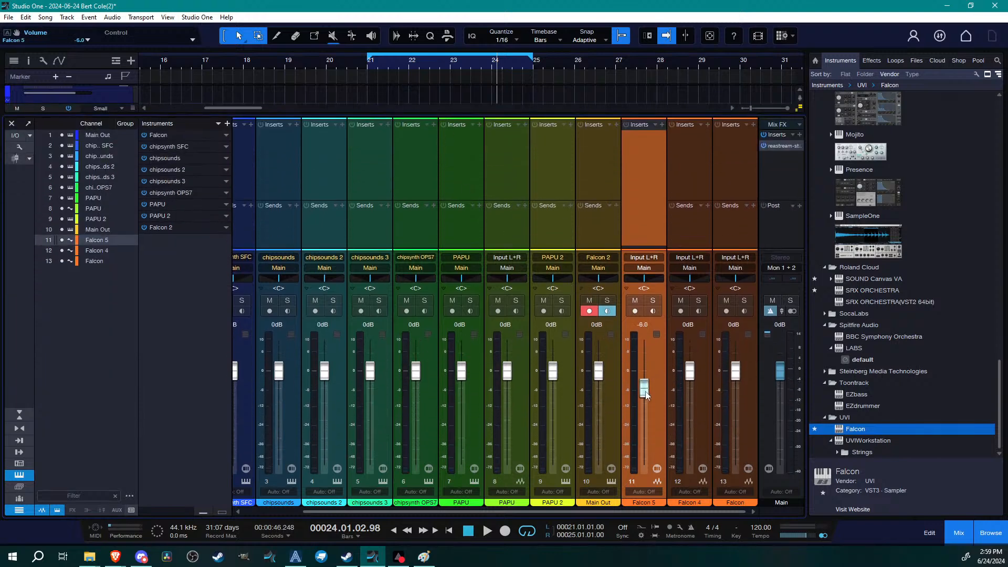
Close the mixer and play from bar 21, comparing the mix with the Falcon 5 audio track muted and unmuted
key(F3)
click(376, 64)
key(space)
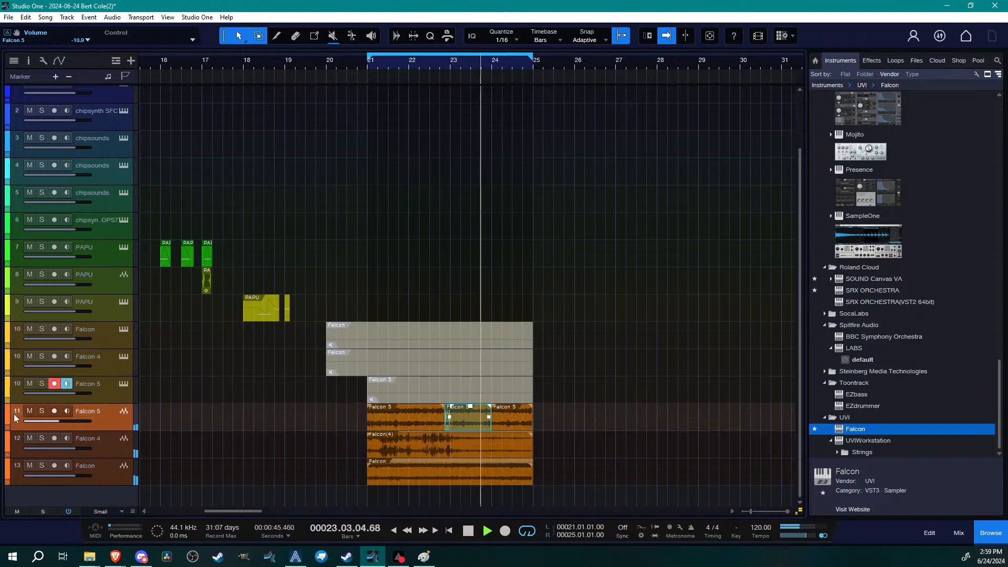
click(30, 414)
click(31, 415)
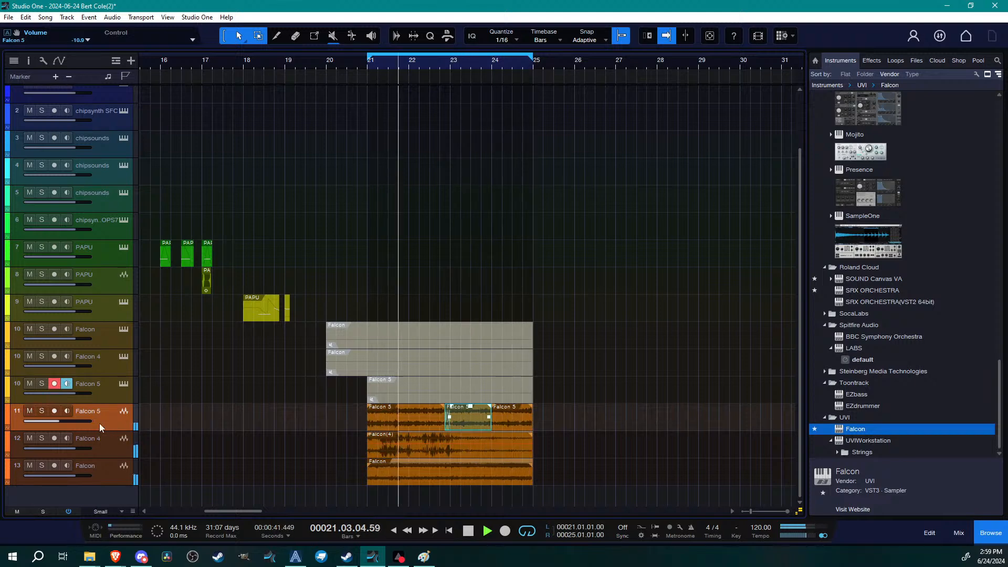
Set the Falcon 5 audio track's volume to -7.1 dB during playback, then stop
mouse_move(61, 420)
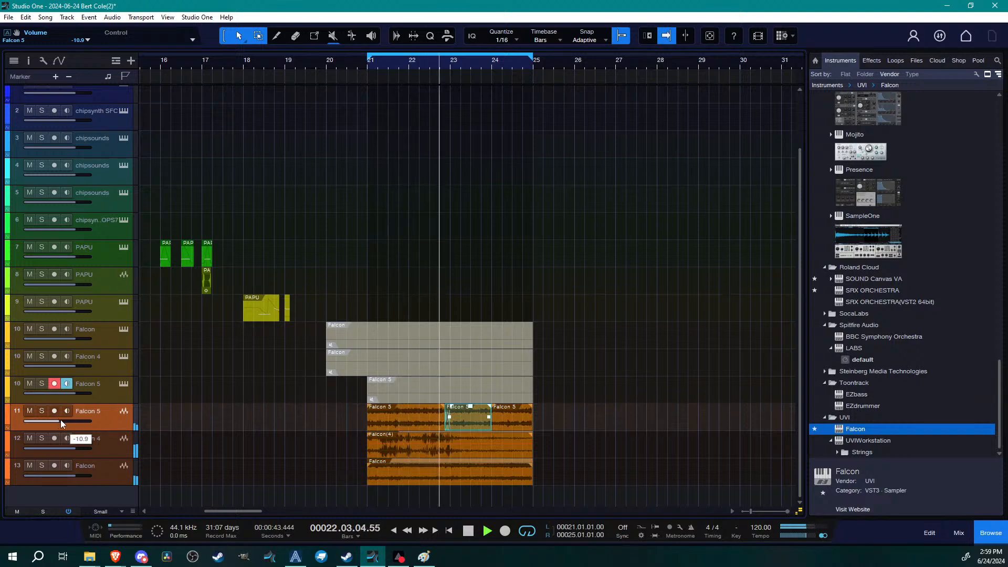
scroll(61, 420, up, 1)
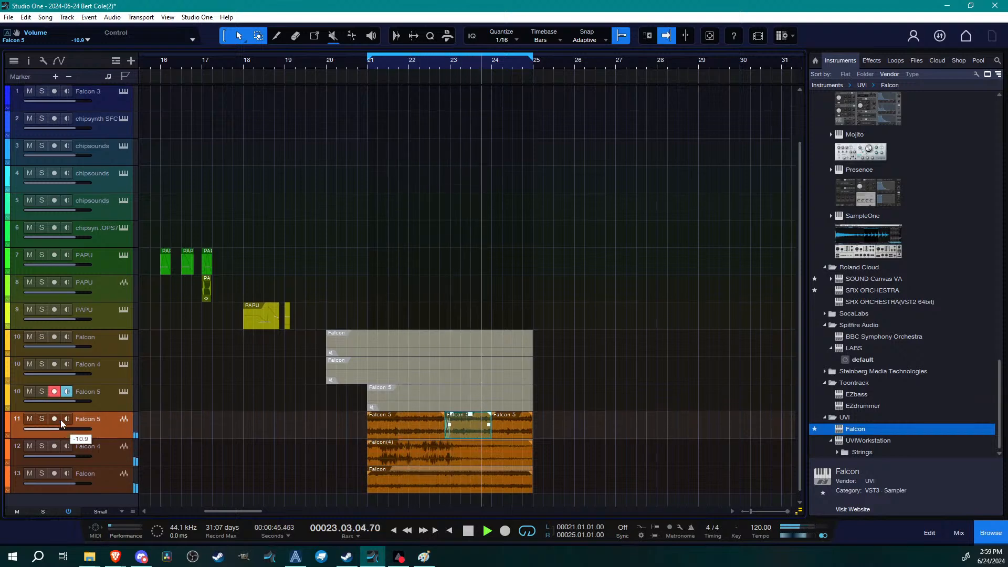
drag(58, 430, 63, 429)
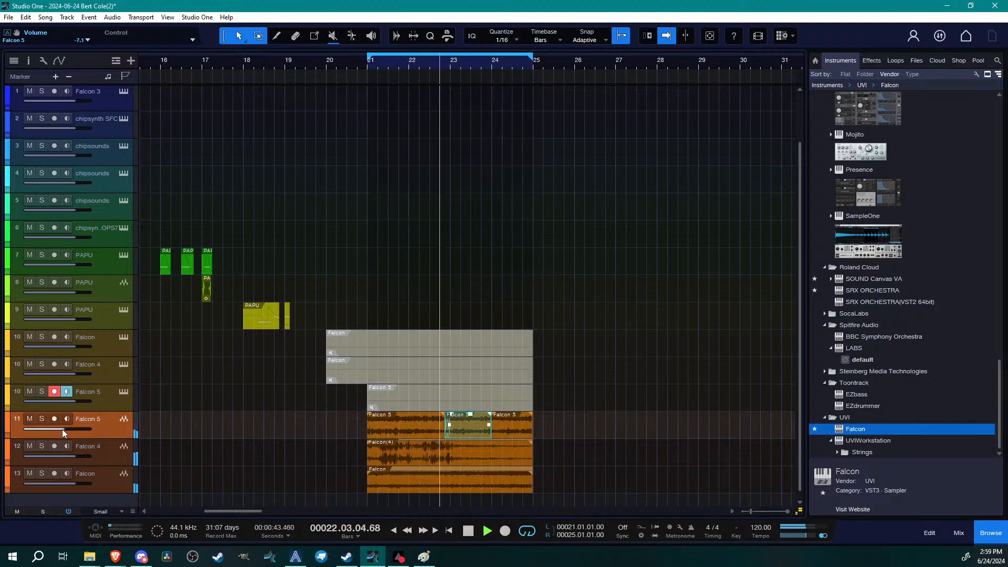
click(231, 444)
key(space)
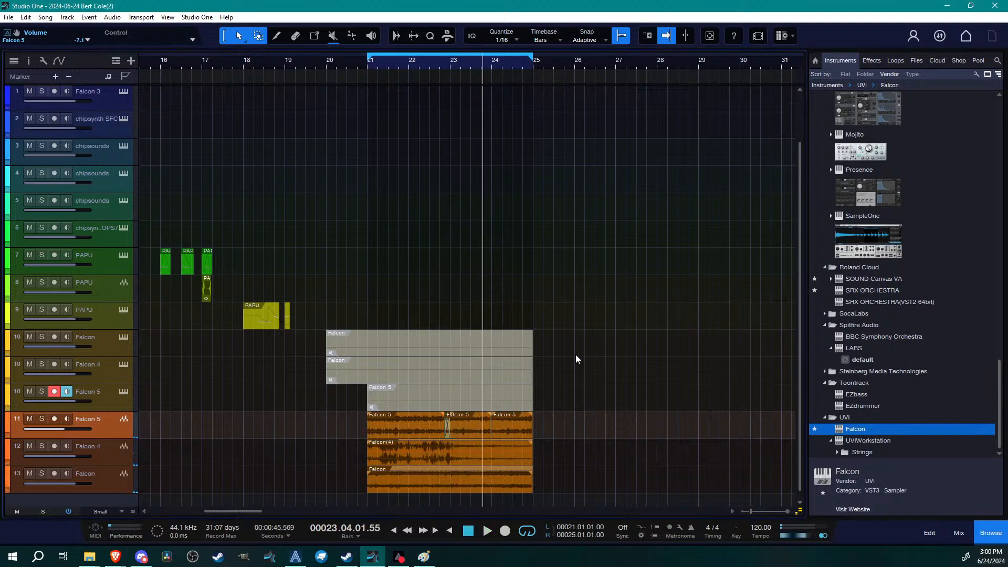
Compact the track heights and add a new Falcon instrument track below the last track
scroll(629, 364, down, 1)
scroll(630, 364, up, 1)
scroll(629, 364, down, 1)
scroll(629, 364, up, 2)
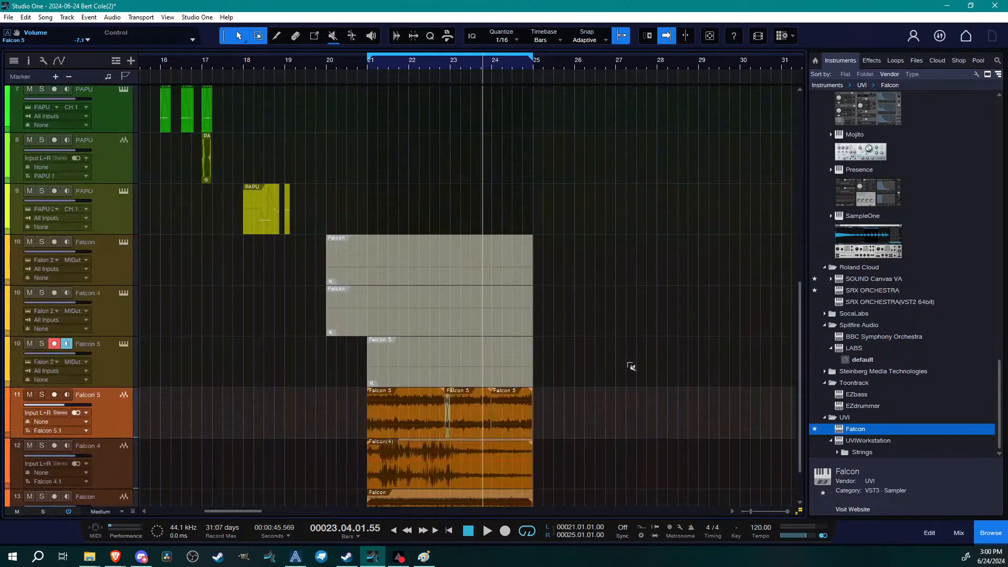
scroll(632, 366, down, 1)
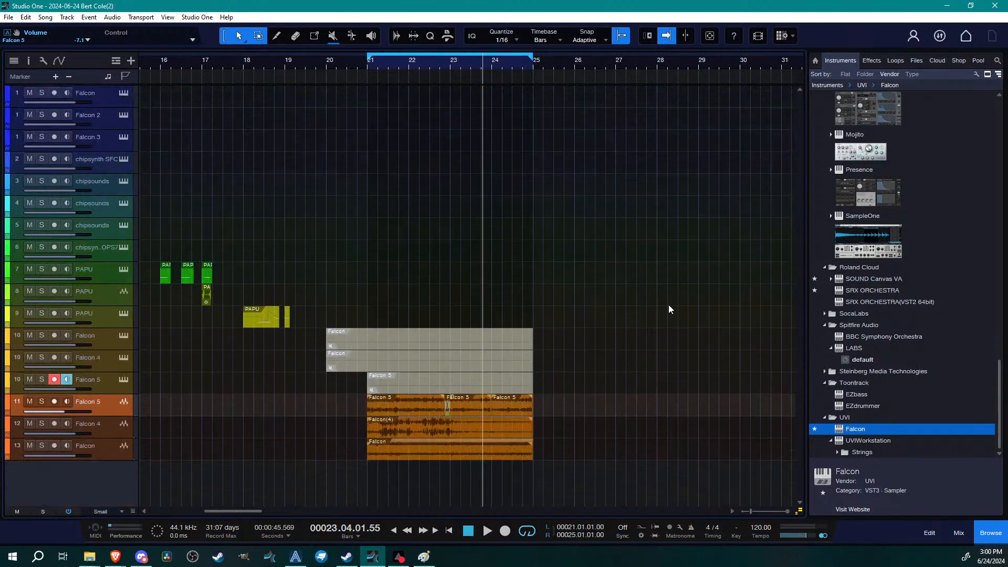
drag(865, 430, 643, 461)
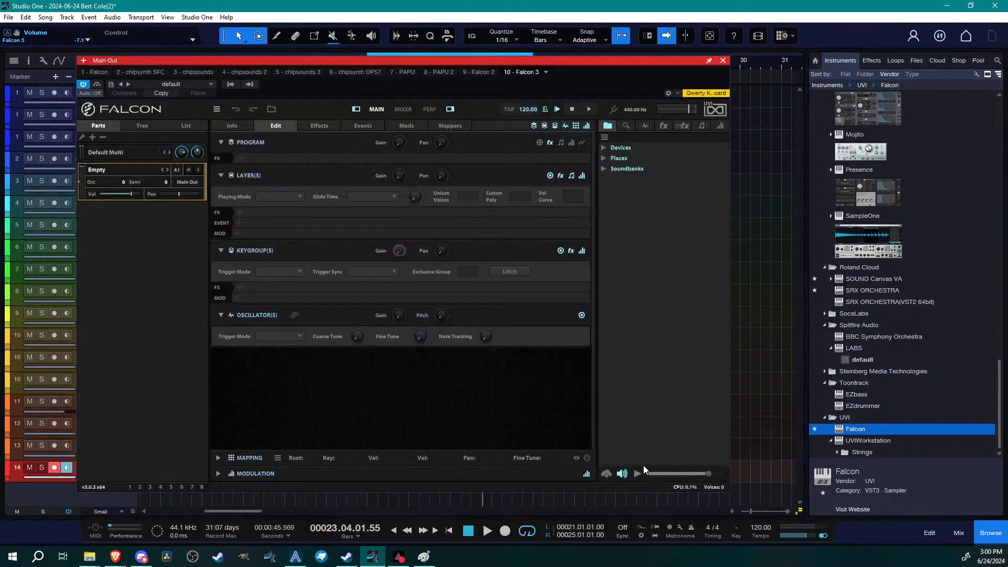
click(560, 443)
Load the Whoosh program from the Whoosh FX soundbank into Falcon's empty part
click(115, 167)
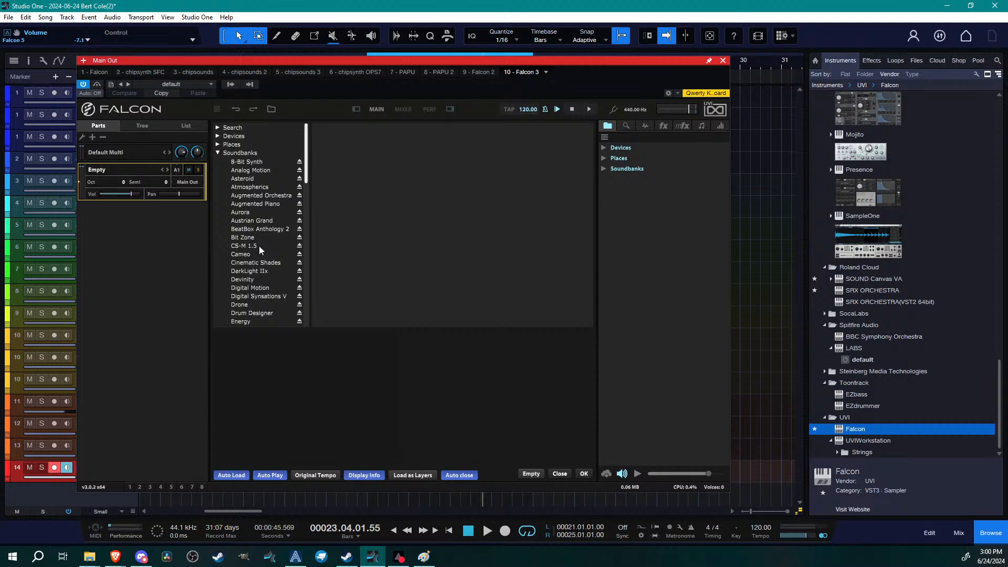
scroll(270, 194, down, 15)
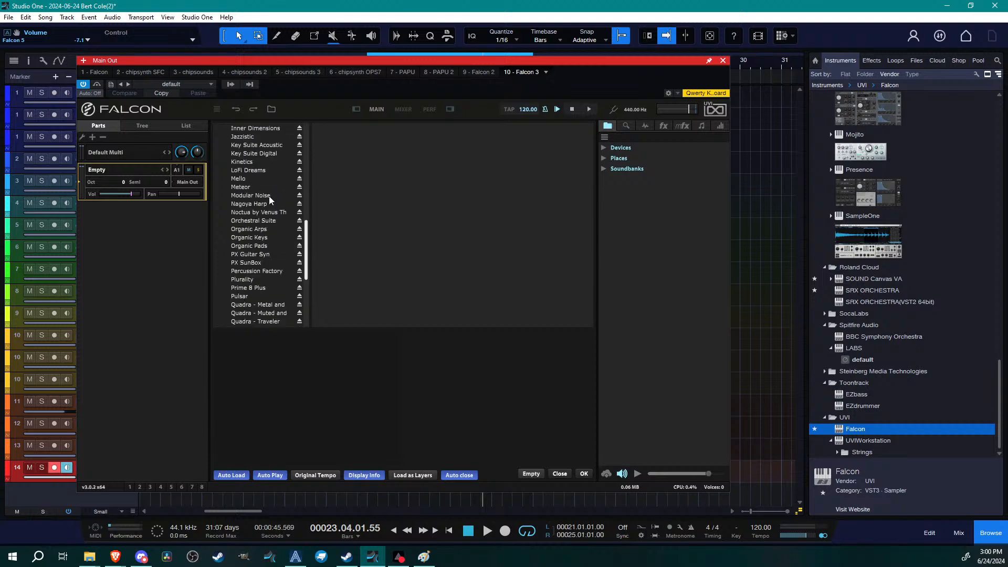
scroll(259, 322, up, 15)
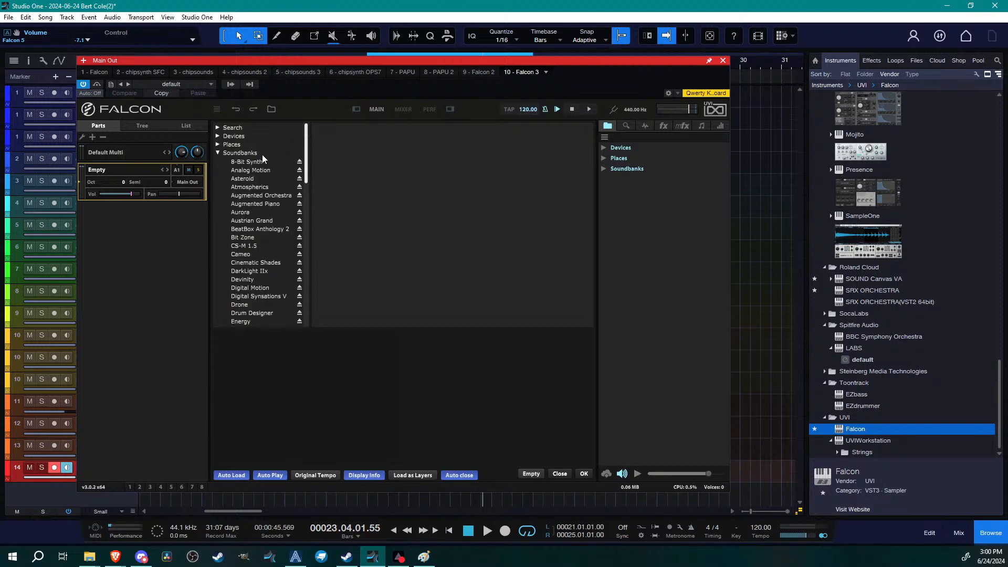
scroll(253, 173, down, 5)
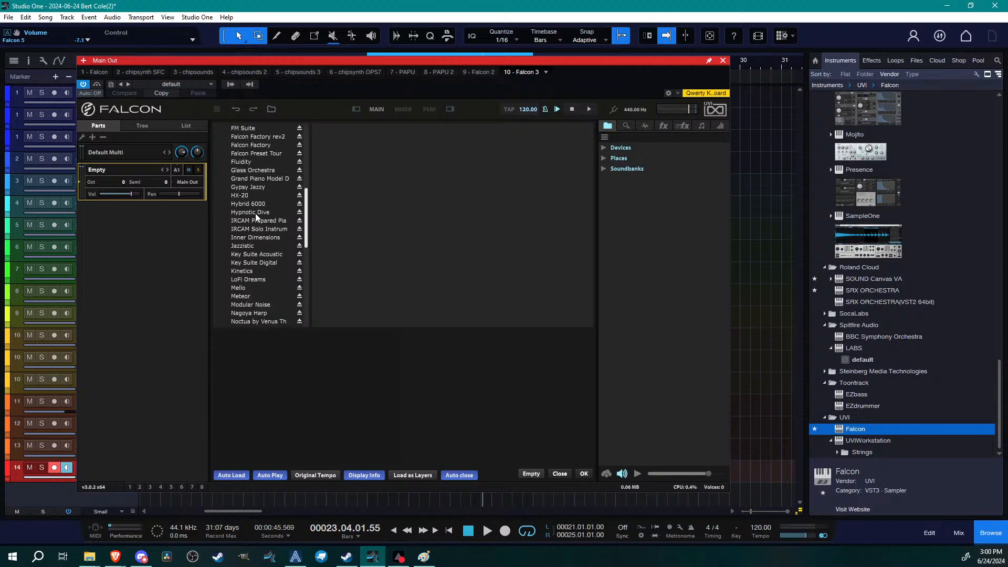
scroll(247, 297, down, 4)
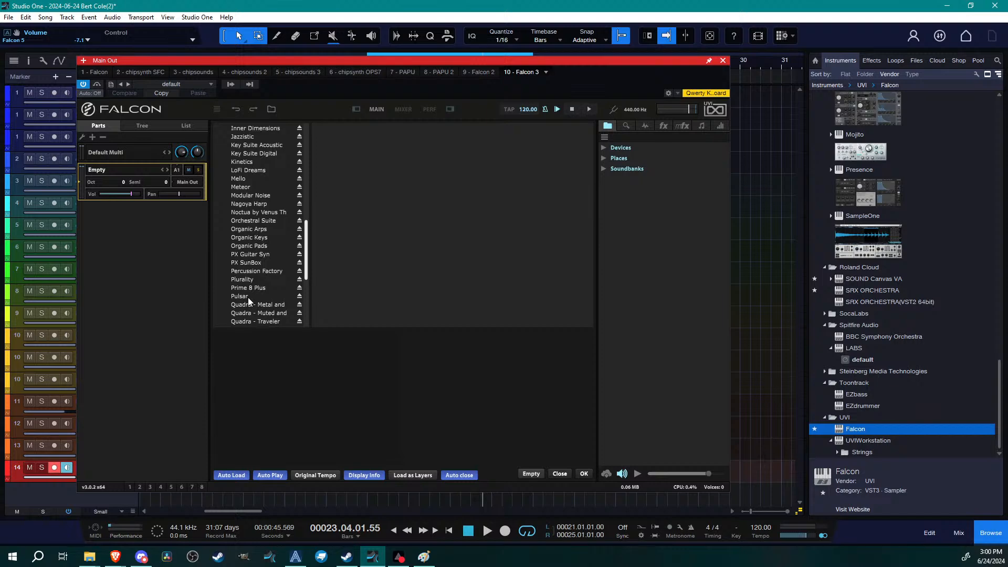
scroll(247, 297, down, 2)
scroll(260, 287, down, 4)
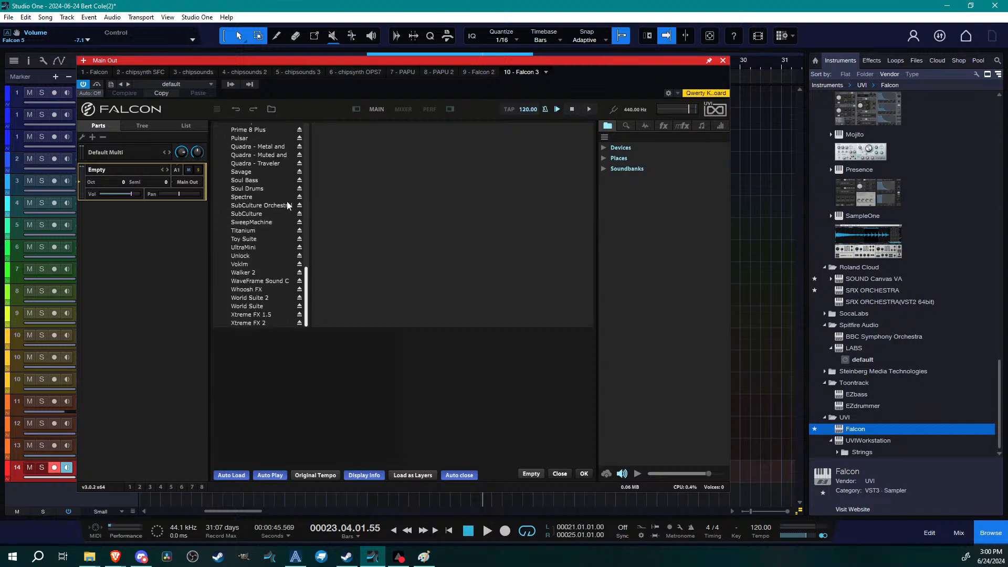
drag(361, 64, 403, 83)
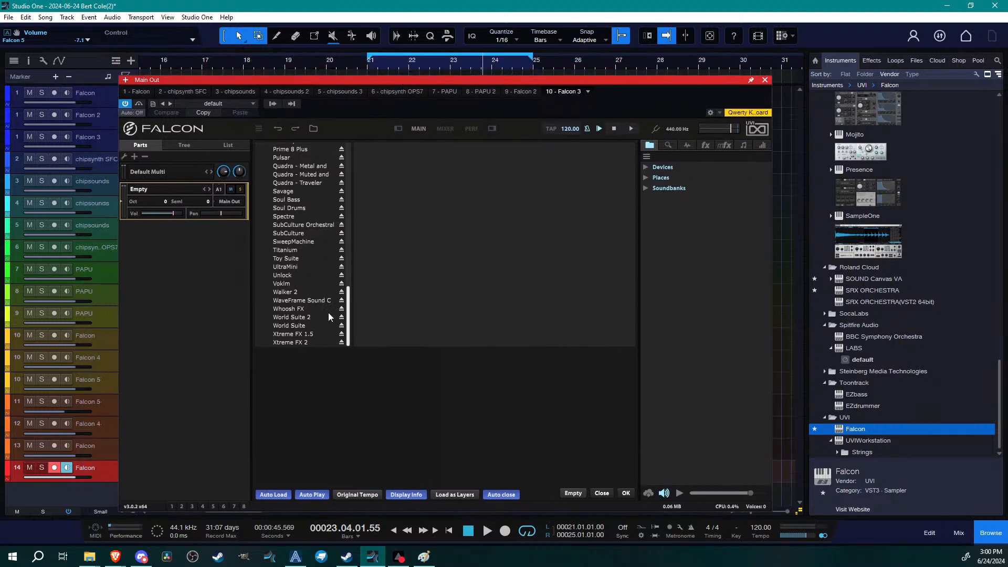
click(292, 310)
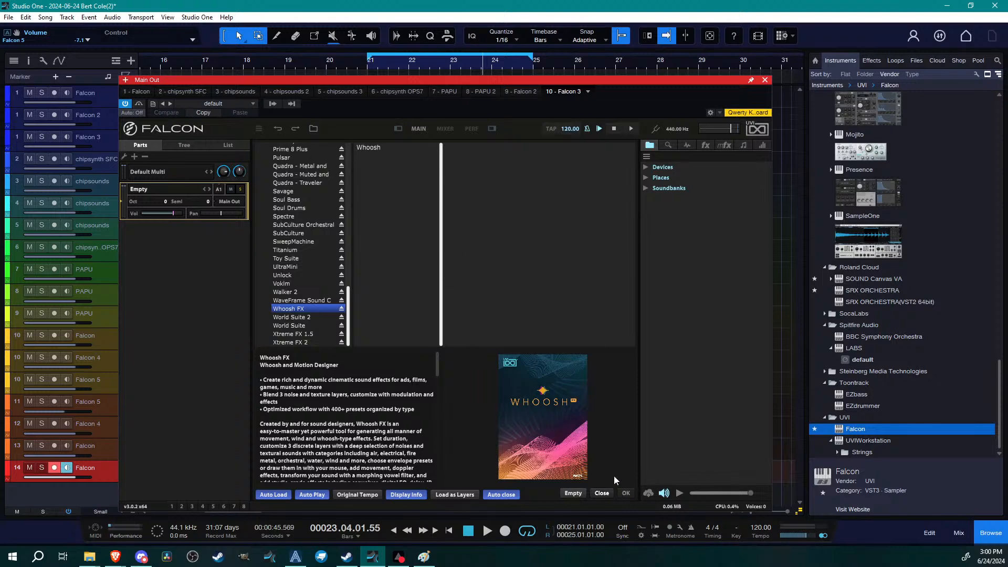
click(374, 147)
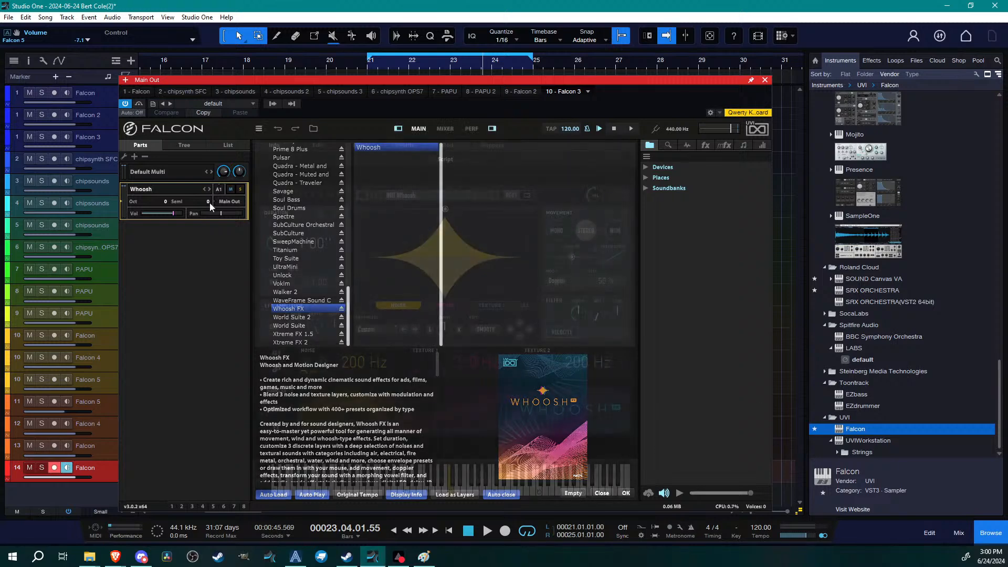
drag(622, 81, 640, 66)
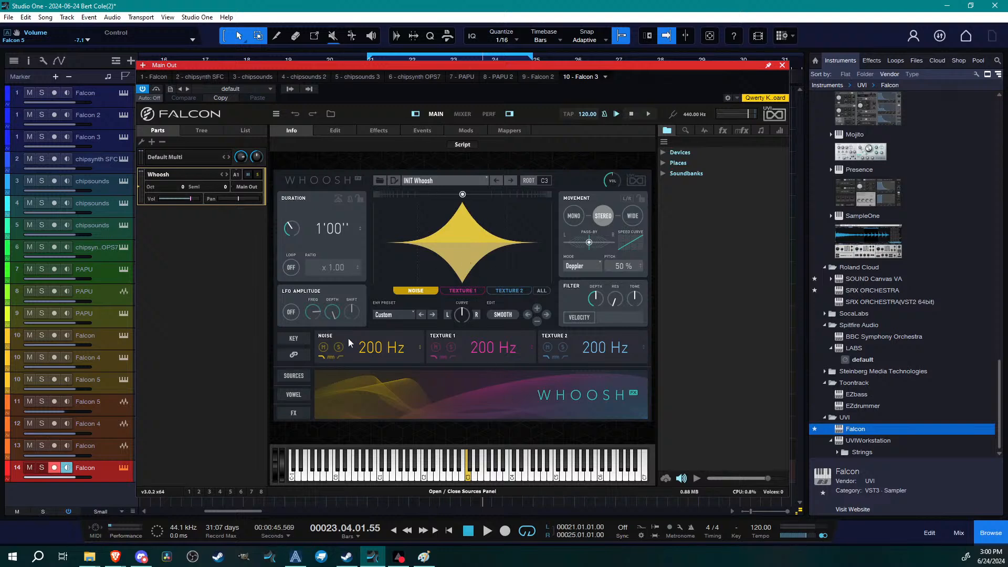
Solo the Noise layer of the INIT Whoosh preset, draw a three-hump envelope for it and audition it
click(456, 181)
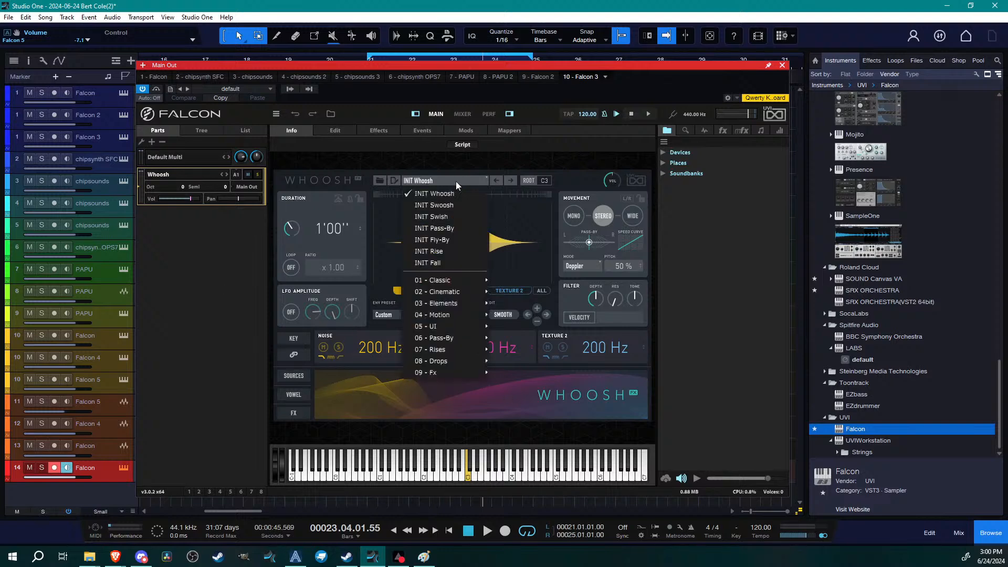
click(385, 422)
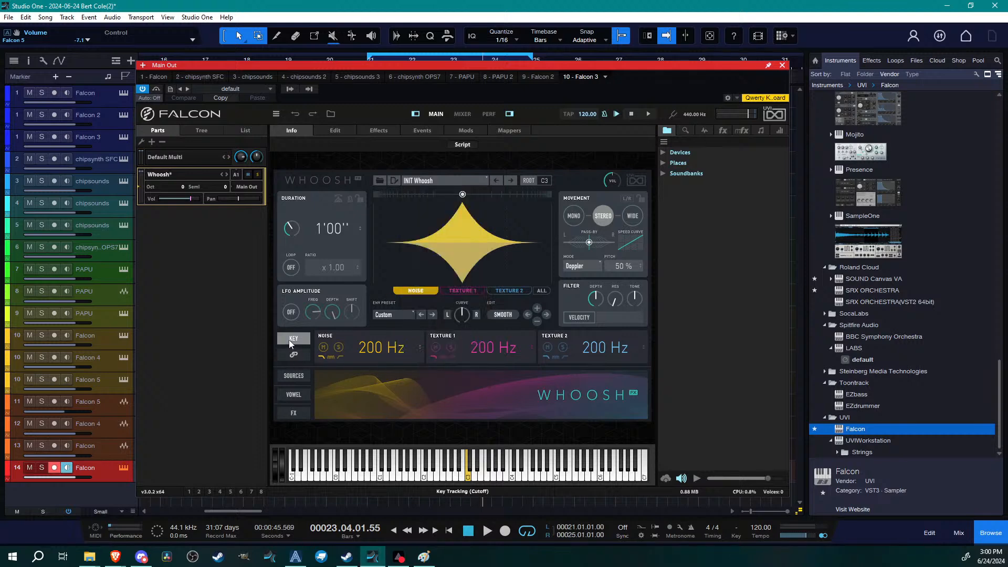
click(294, 376)
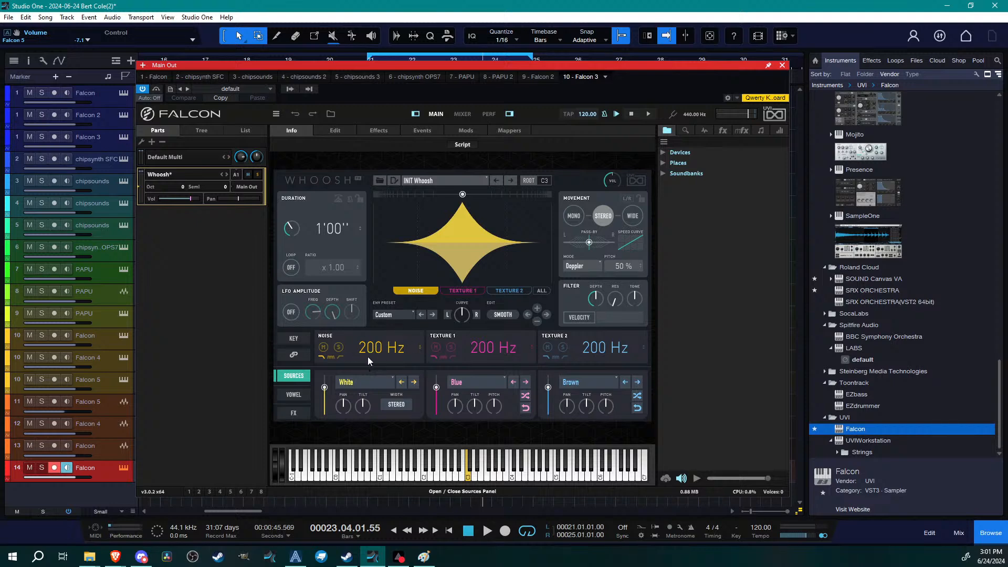
click(339, 348)
mouse_move(378, 243)
mouse_down()
mouse_move(416, 204)
mouse_move(440, 227)
mouse_move(483, 220)
mouse_move(535, 237)
mouse_up()
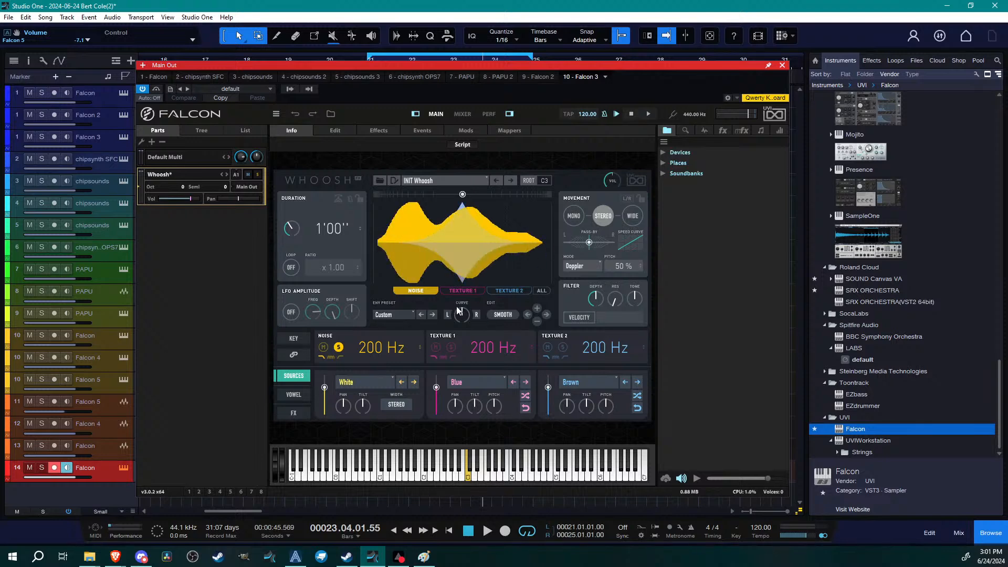
mouse_move(380, 242)
mouse_down()
mouse_move(406, 211)
mouse_move(443, 238)
mouse_move(536, 235)
mouse_up()
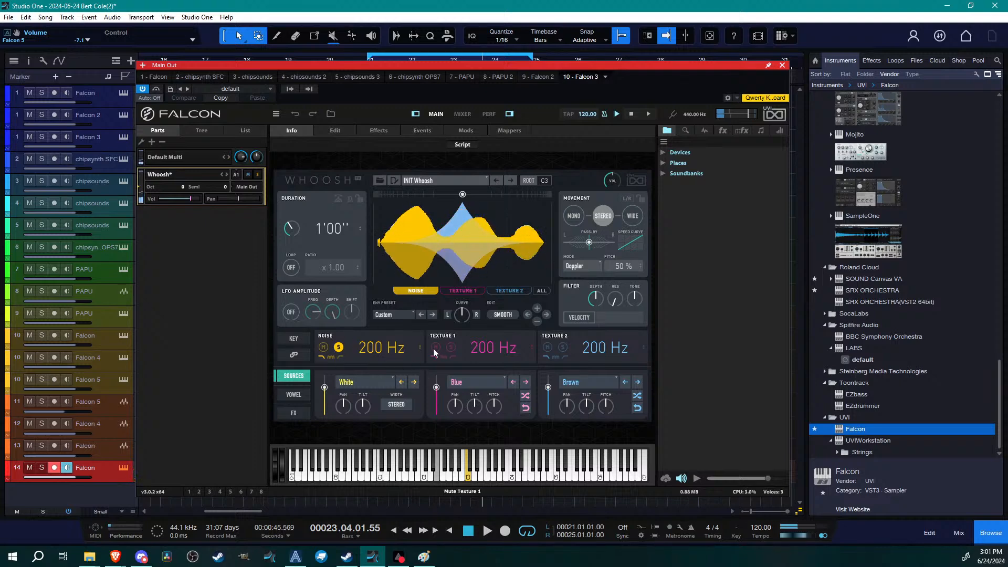
key(d)
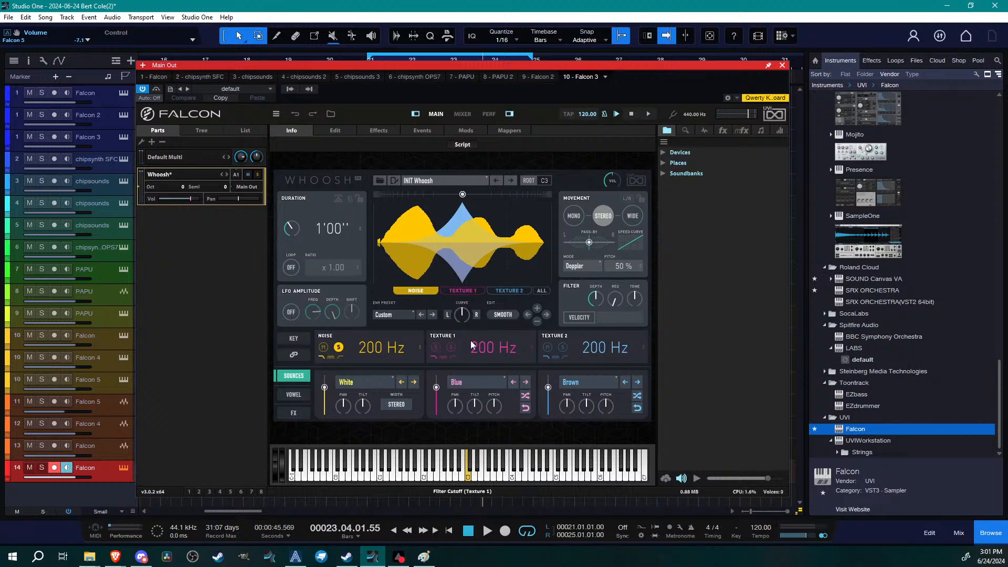
Show Texture 1's envelope, solo Texture 1 instead of Noise, and set its source to Clothing 01 from the Material group
click(474, 291)
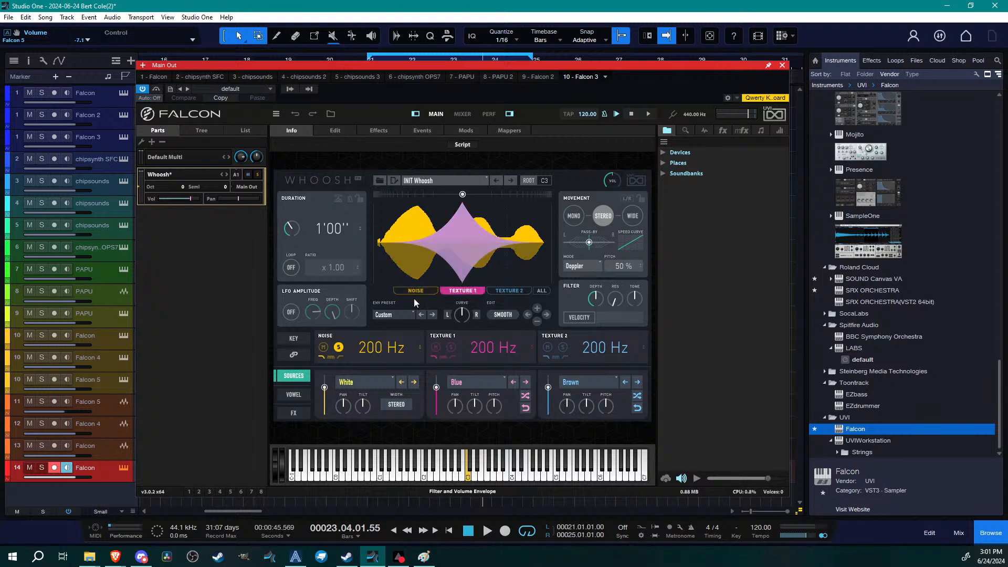
click(339, 347)
click(451, 347)
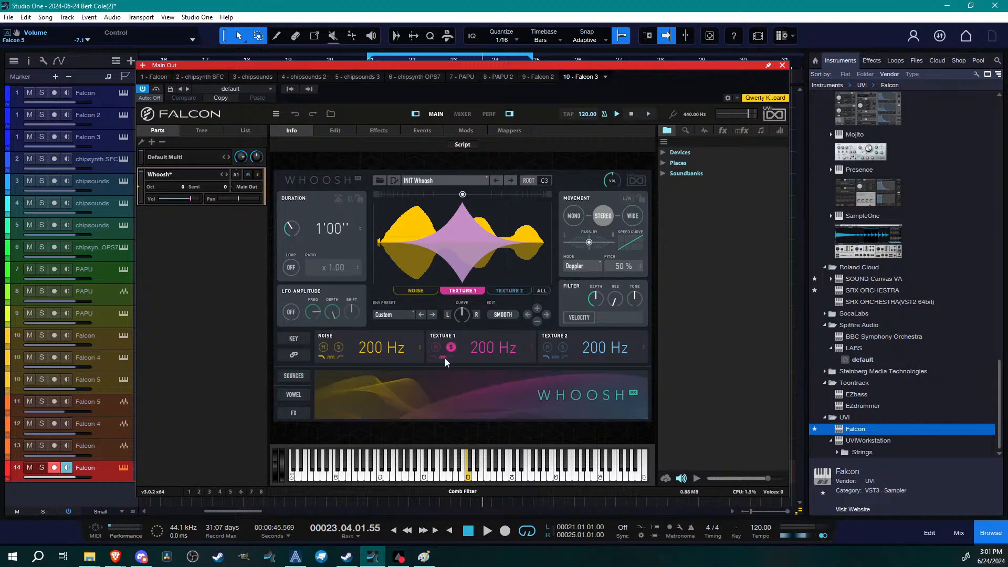
click(293, 376)
click(468, 382)
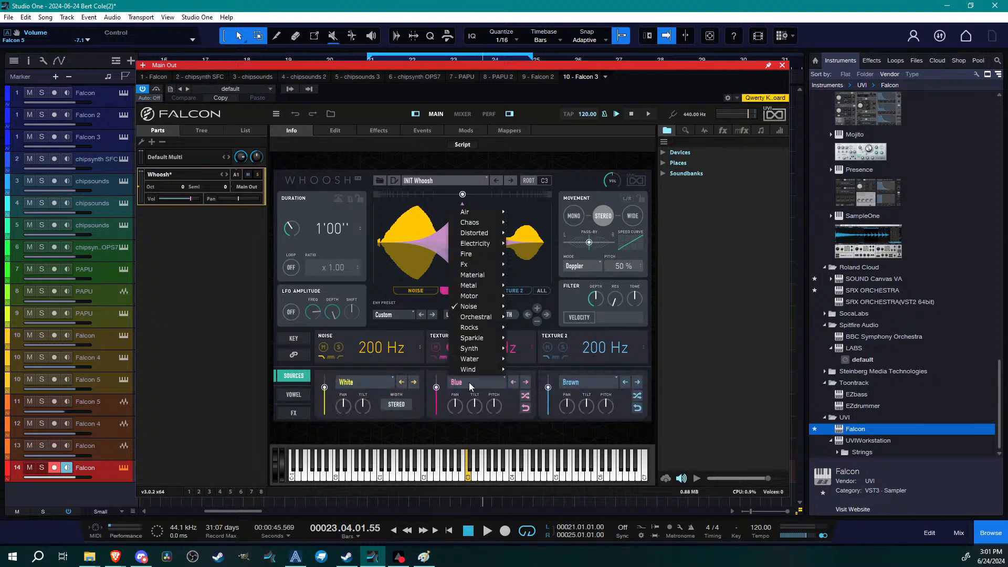
click(514, 425)
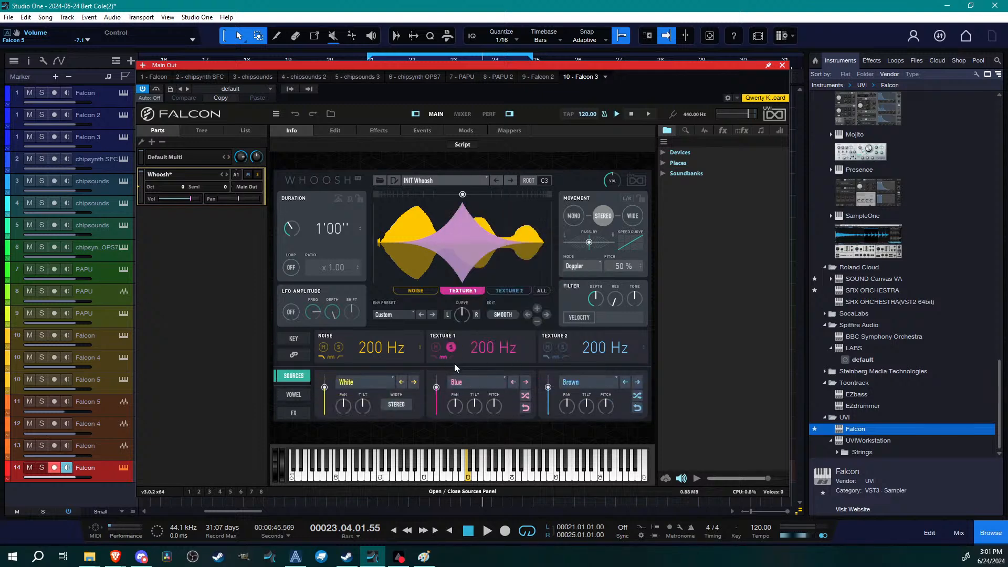
click(473, 382)
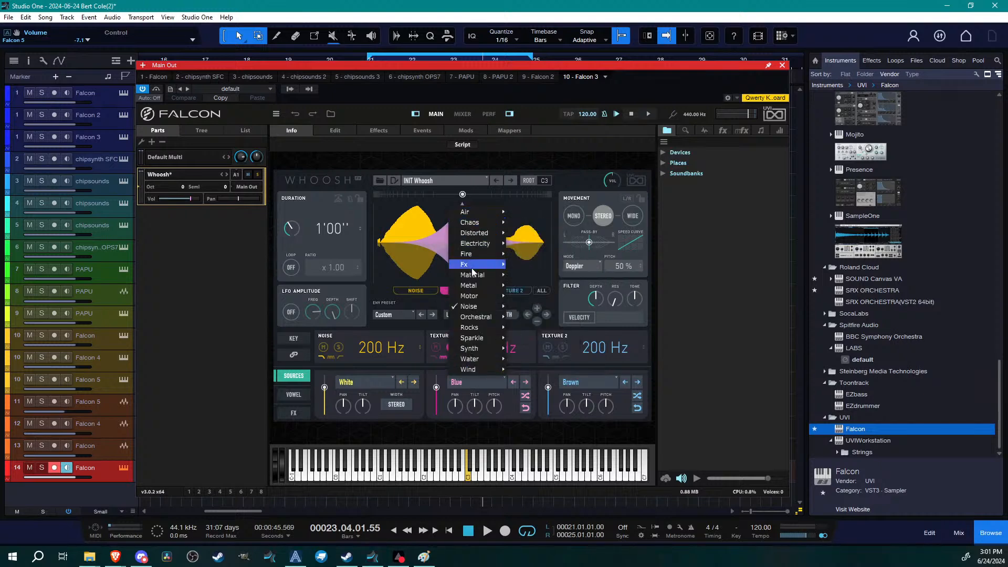
mouse_move(472, 275)
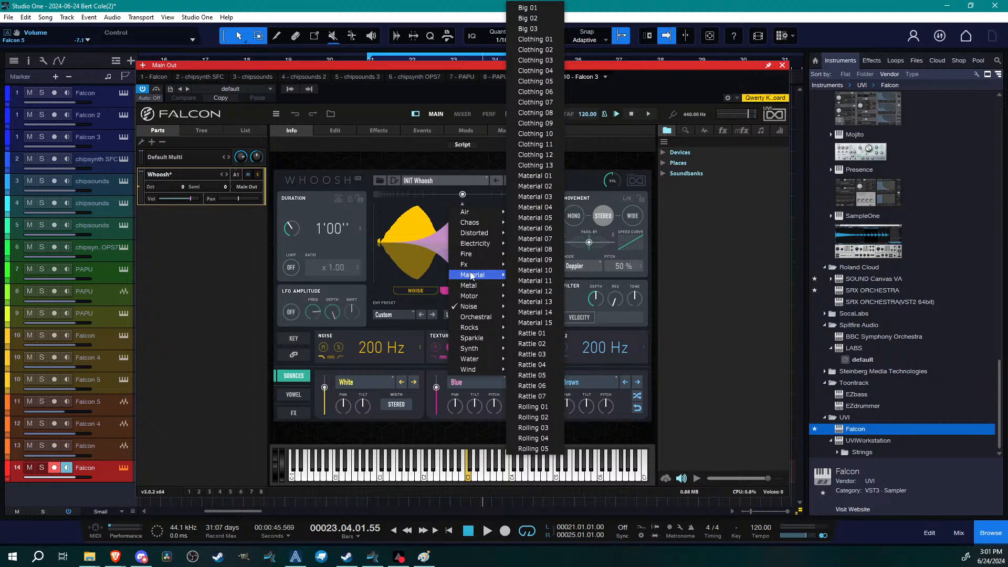
click(535, 39)
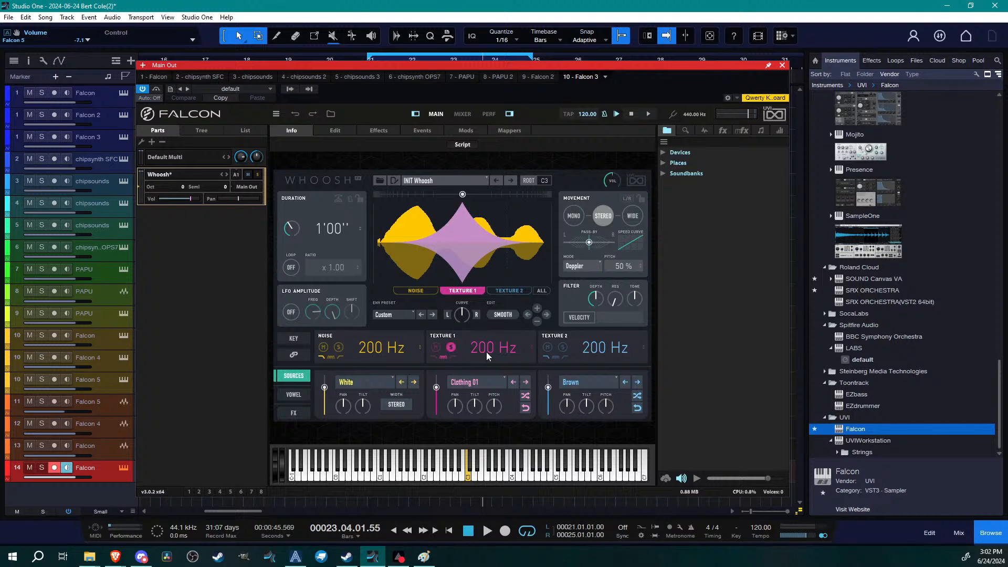
Set the whoosh duration to 0'85'' and Texture 1's filter cutoff to 83 Hz
drag(486, 352, 502, 335)
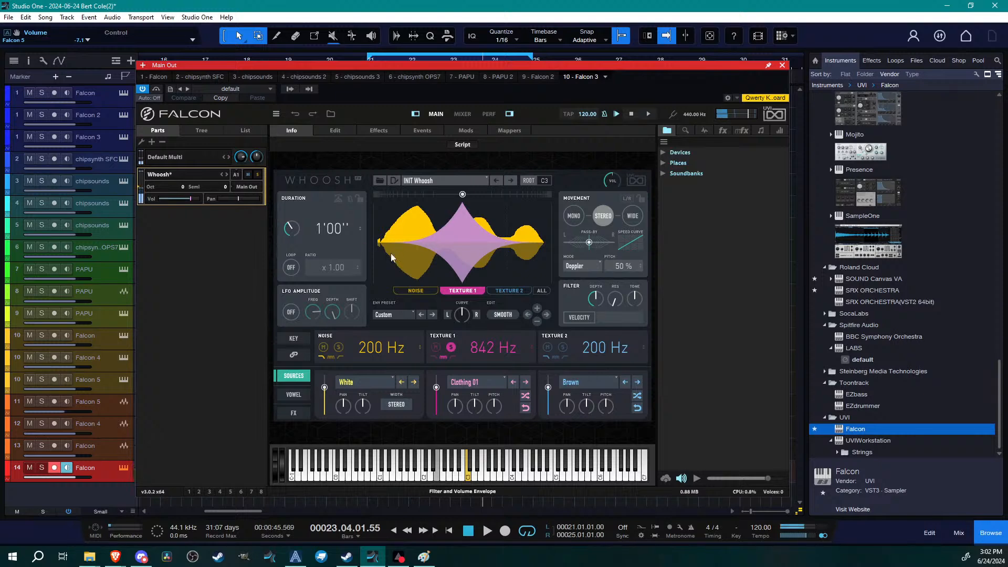
scroll(294, 229, down, 3)
drag(294, 228, 420, 276)
drag(471, 358, 465, 415)
Change Texture 1's source to Bubble 01 from the Water group and audition it
click(478, 382)
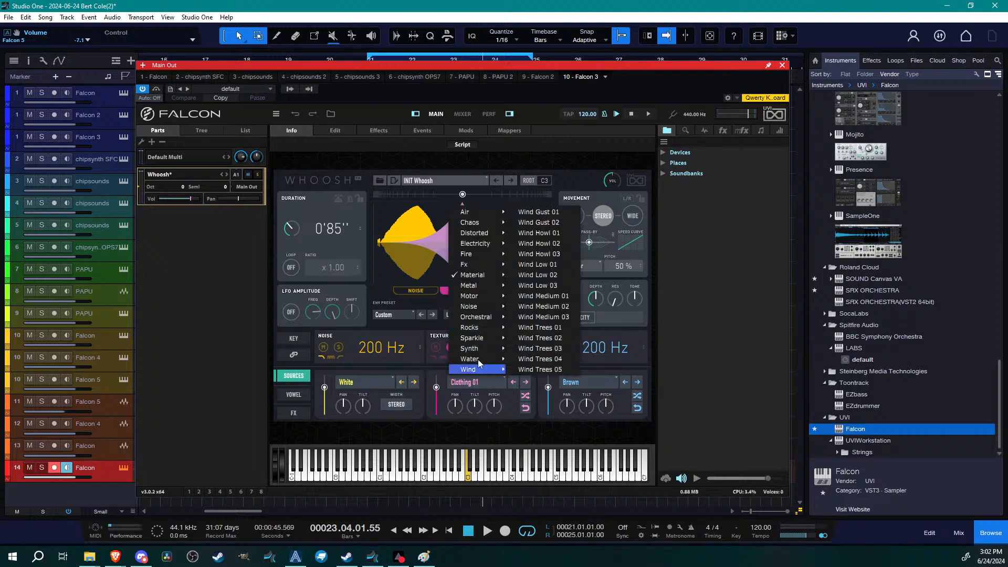
mouse_move(479, 361)
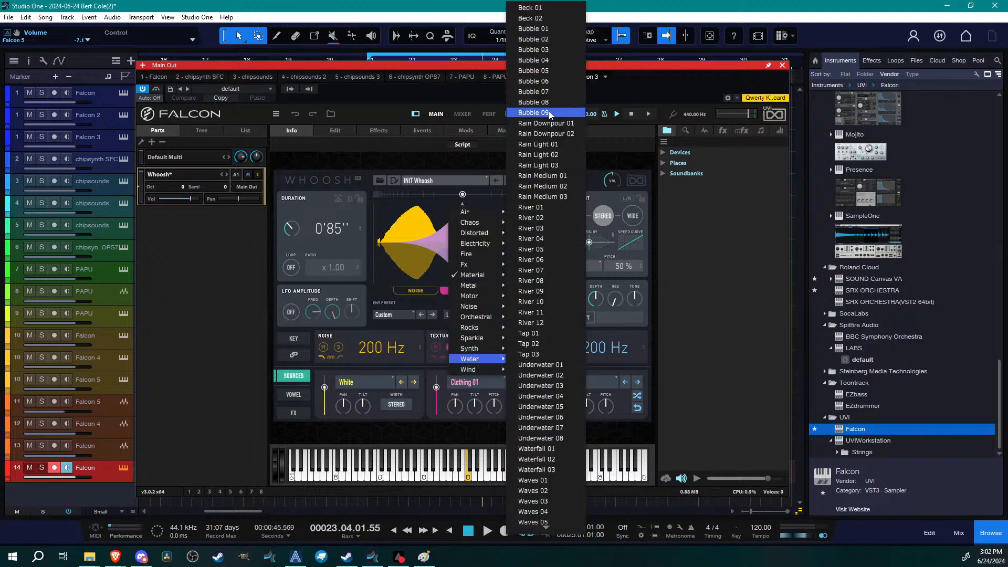
click(537, 29)
key(d)
key(d)
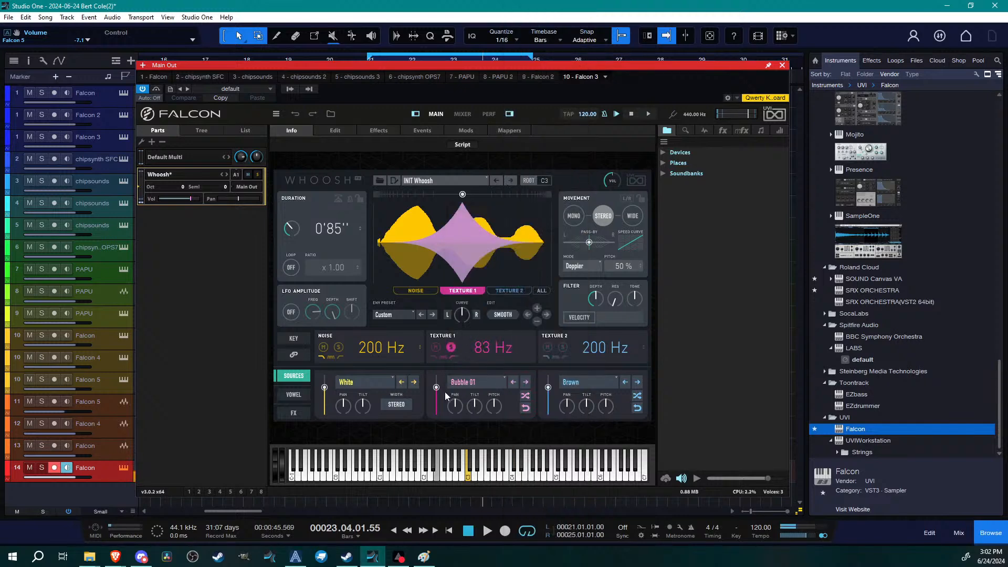
Set Texture 1's filter cutoff to 1503 Hz while auditioning it, and turn off its solo
drag(491, 345, 493, 304)
click(434, 360)
click(435, 357)
click(294, 376)
key(d)
drag(489, 351, 493, 294)
drag(494, 294, 488, 340)
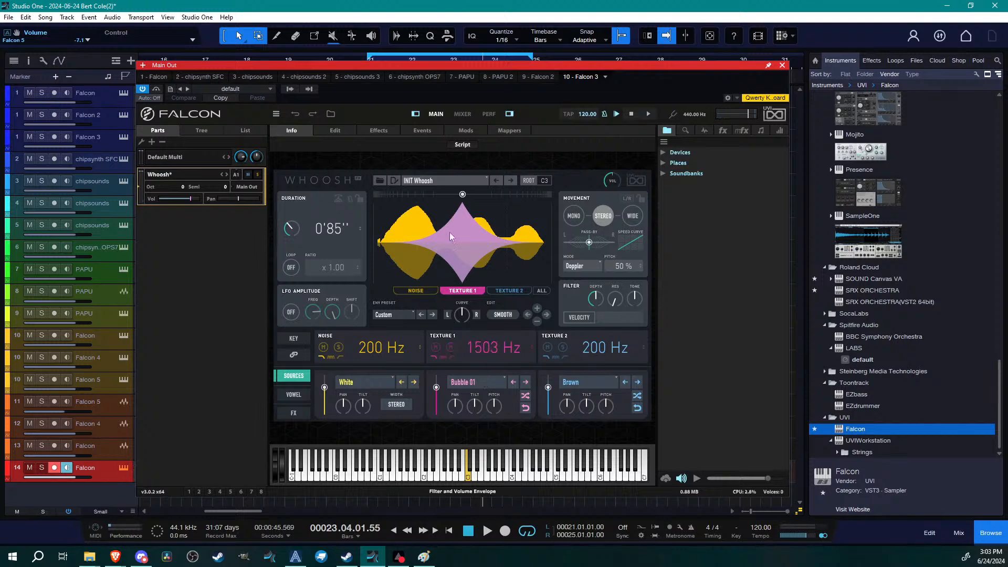
Pan Texture 1 to the left and Noise to 0.52 on the right, auditioning the layers with repeated notes
click(601, 382)
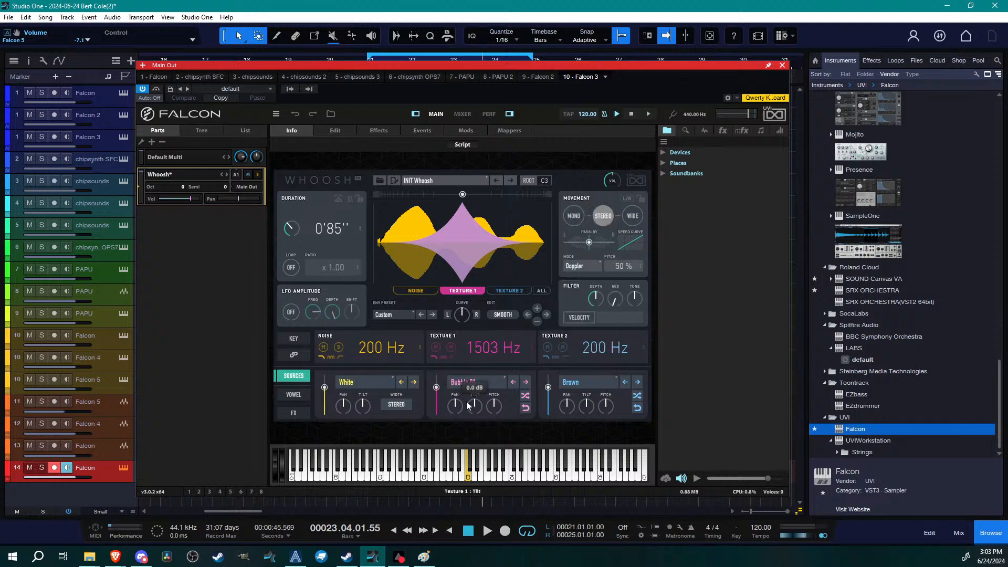
drag(455, 408, 445, 446)
key(d)
key(d)
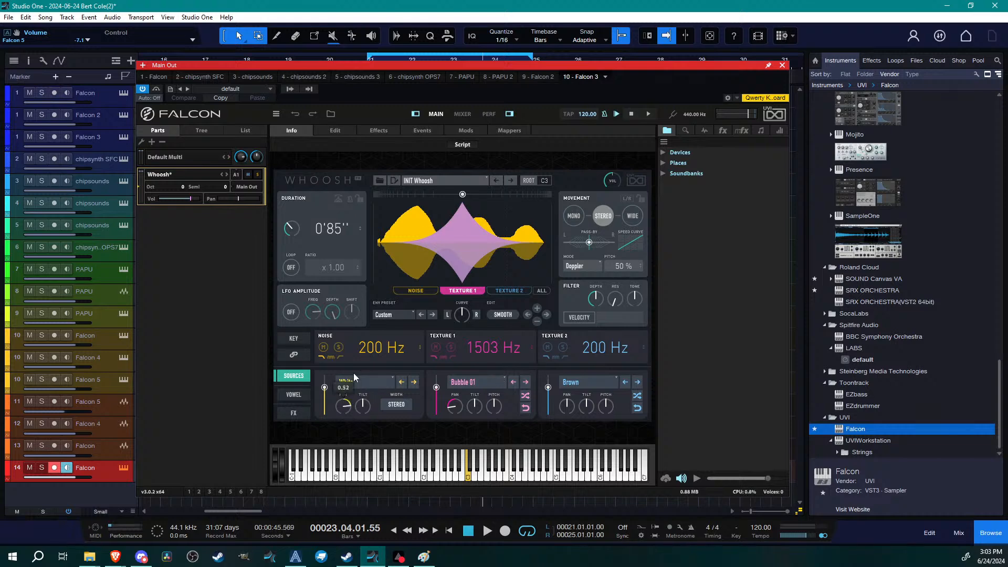
key(d)
click(547, 347)
key(d)
mouse_move(349, 404)
key(d)
key(d)
Change Texture 2's source to Pure Wave from the Classic Analog synth group, switch its filter type and audition it
click(582, 382)
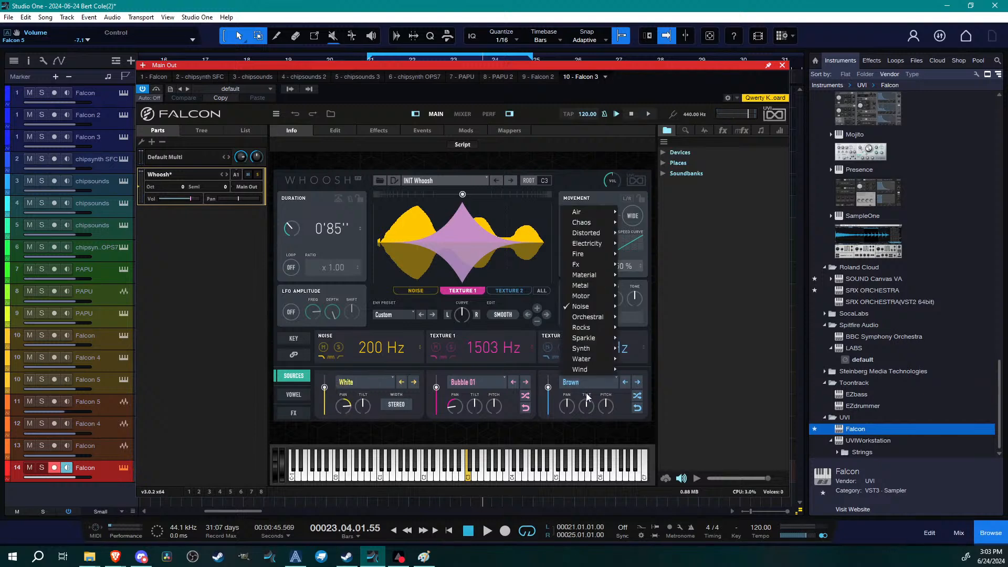
mouse_move(587, 358)
mouse_move(651, 337)
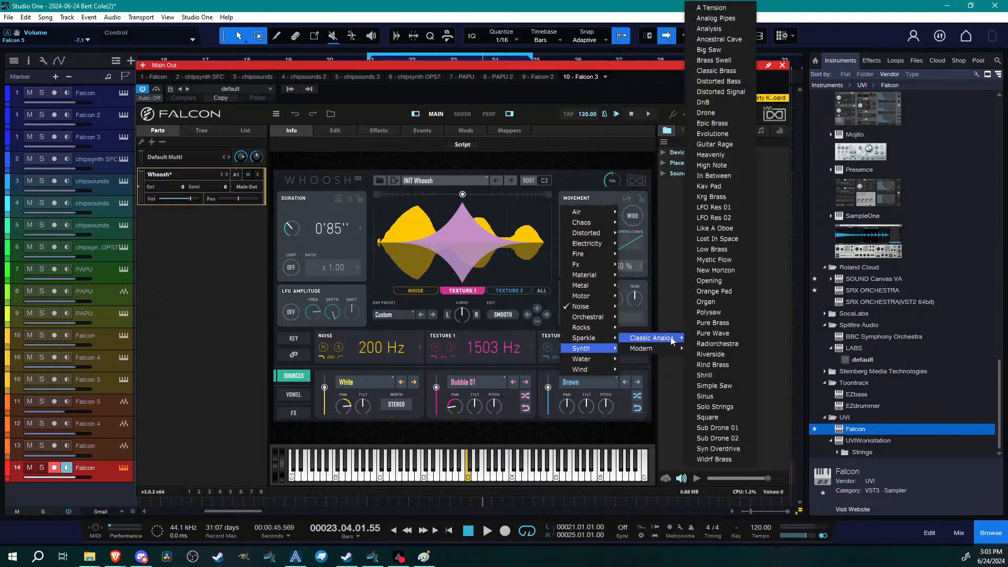
click(723, 334)
key(d)
key(f)
click(555, 358)
key(d)
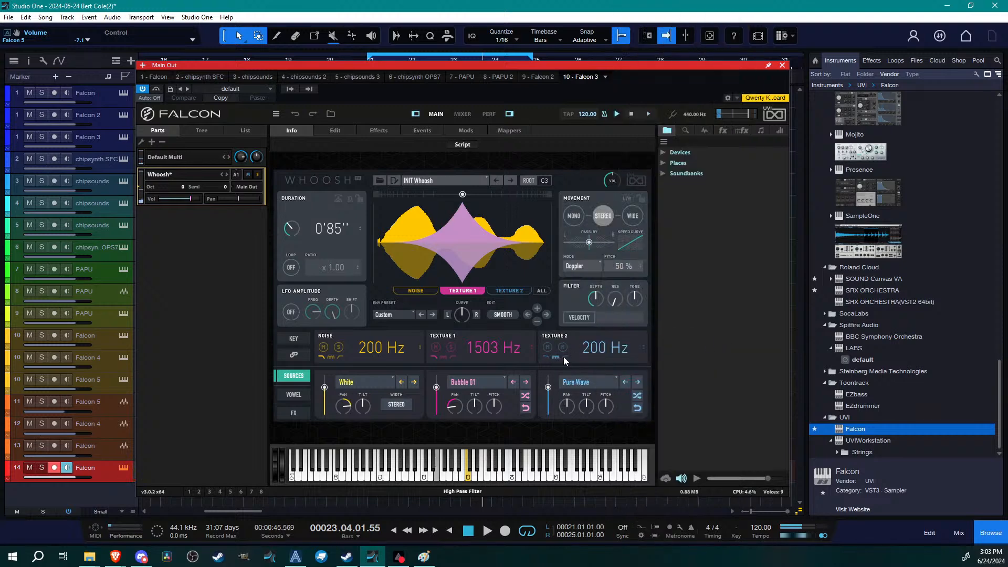
key(d)
Move Texture 2's envelope peak to the start of the whoosh and set the duration to 1'78''
click(510, 290)
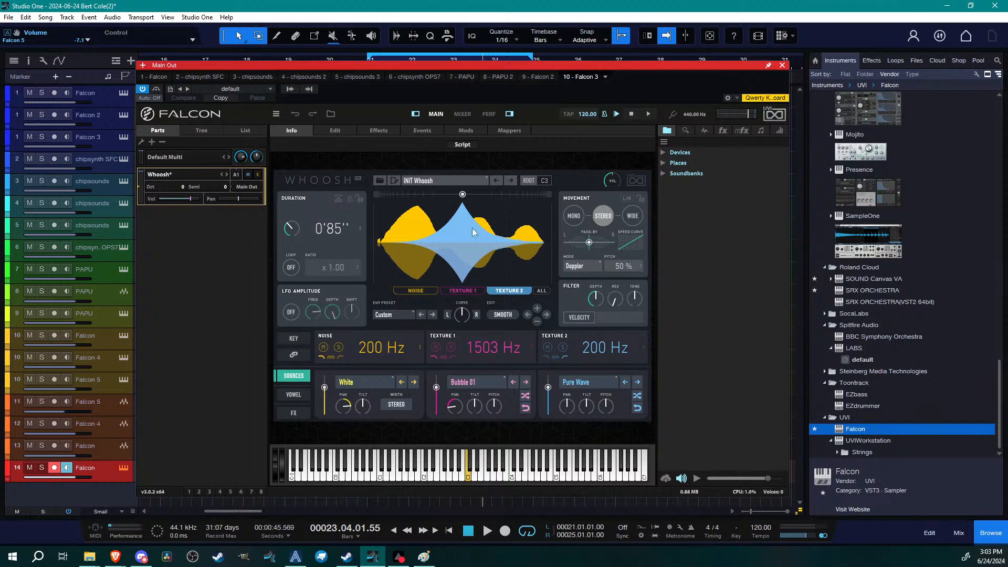
drag(463, 204, 377, 193)
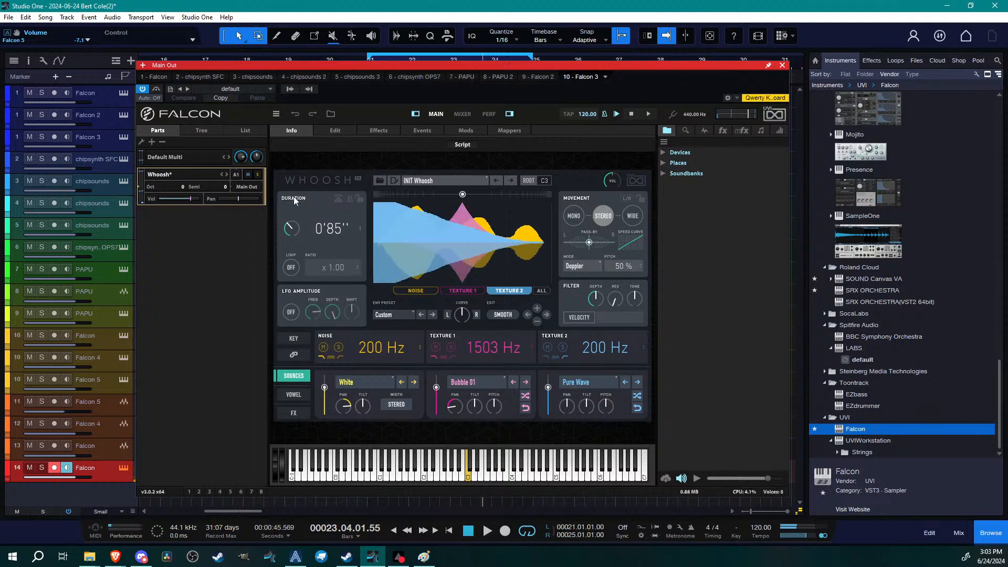
click(439, 180)
click(439, 181)
drag(284, 241, 298, 214)
Load the Ghost Truck preset from the Cinematic category and audition it
click(434, 181)
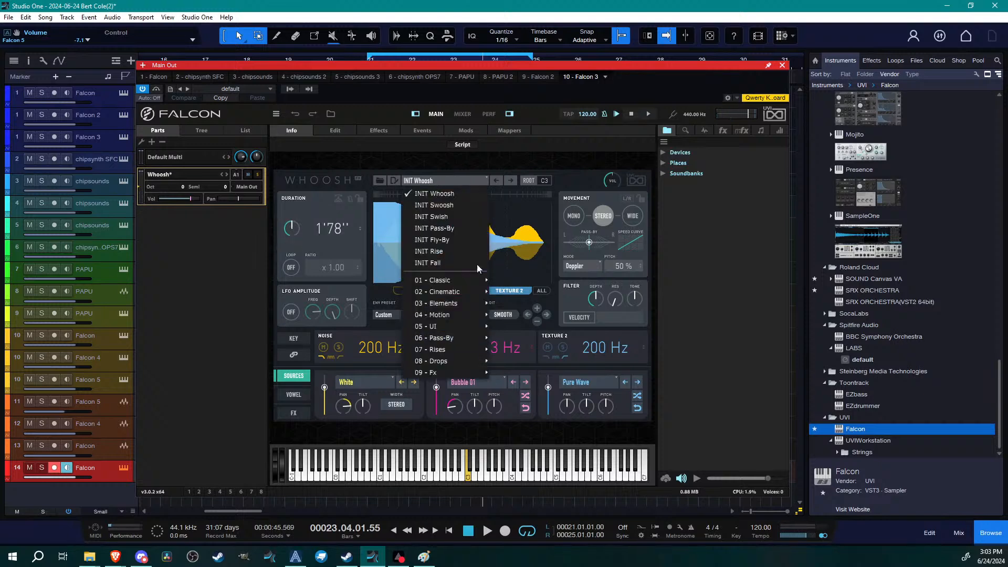
mouse_move(457, 295)
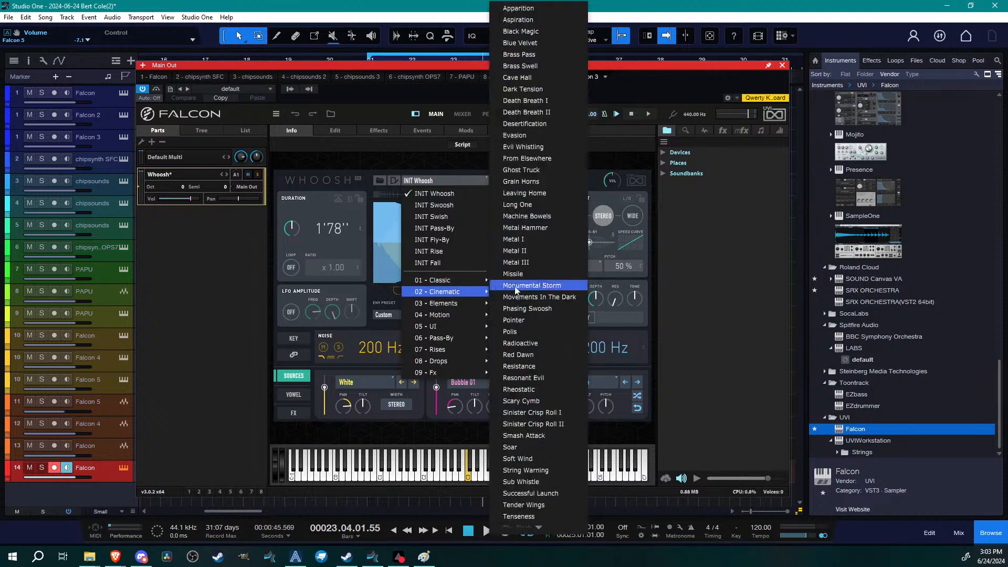
click(535, 171)
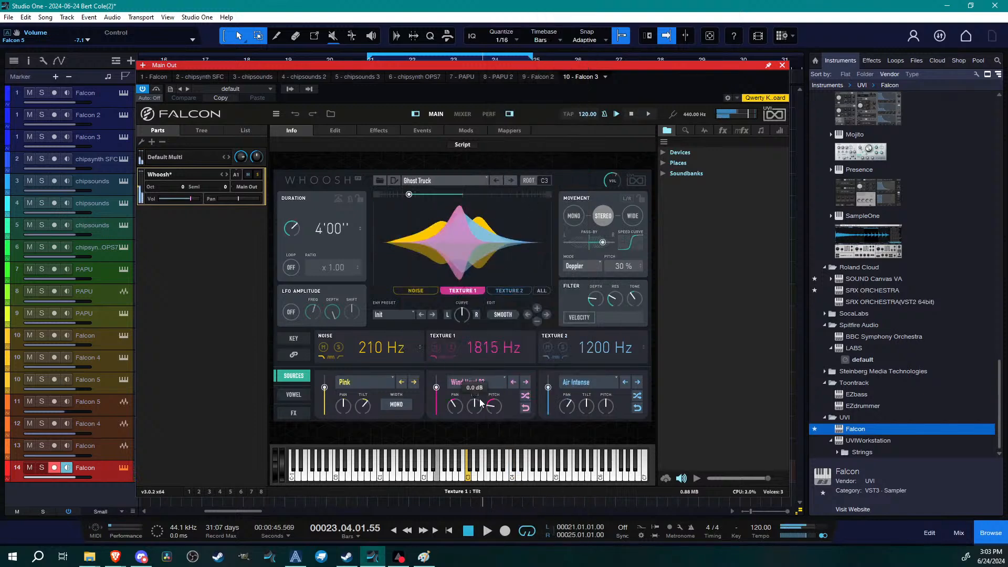
Load the FIRE Fire Bolt preset from the Elements category
click(472, 178)
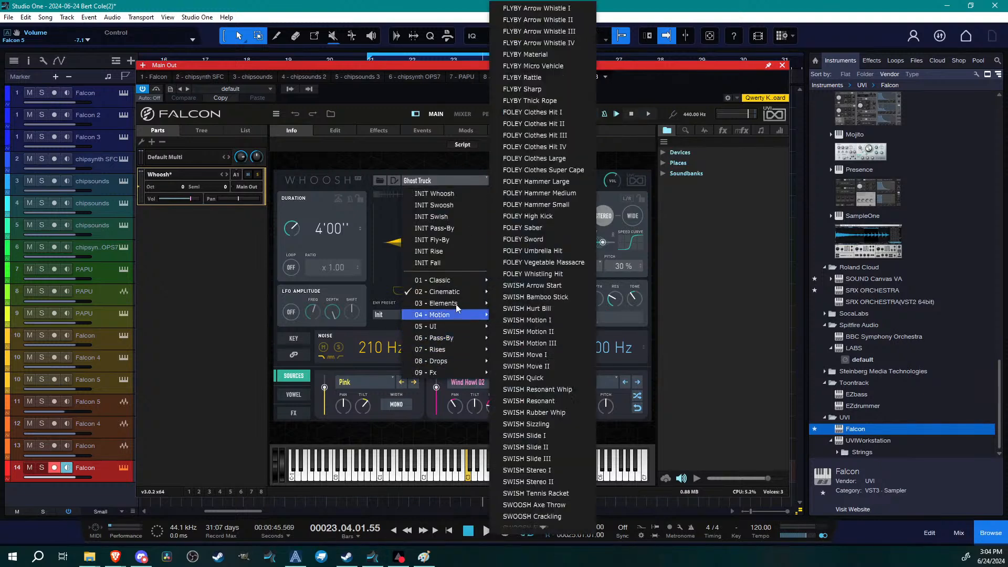
mouse_move(459, 304)
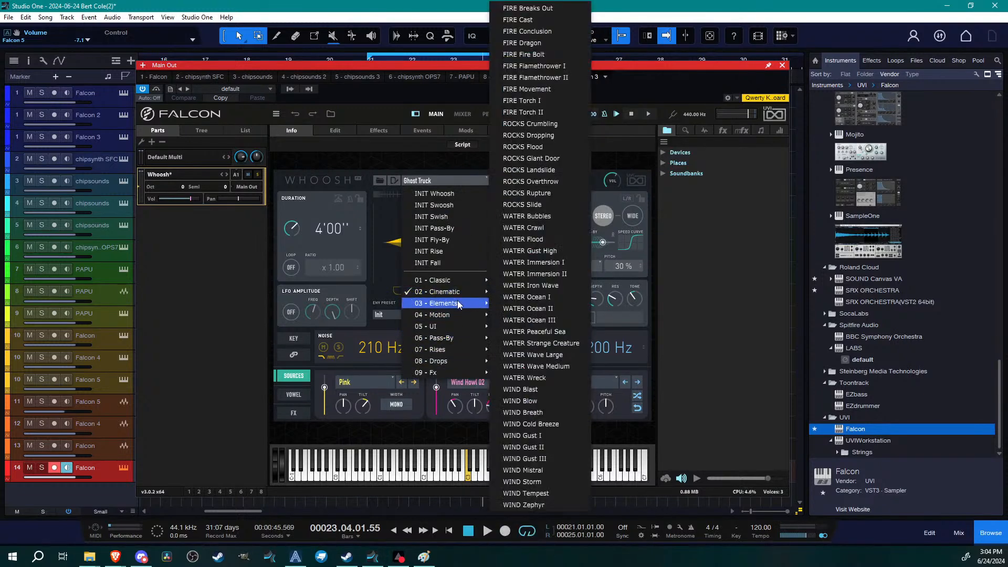
click(551, 55)
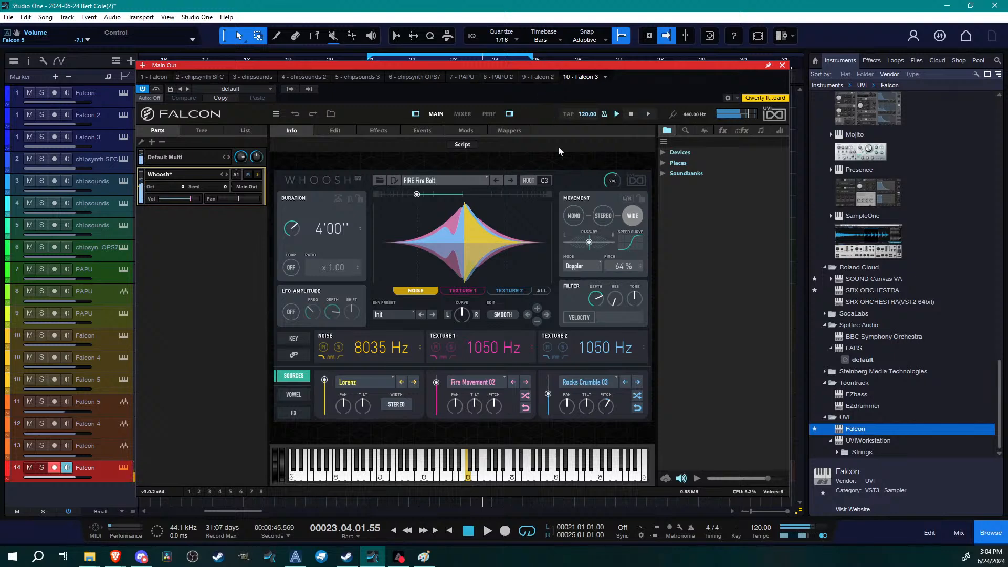
Solo Noise, Texture 1 and Texture 2 one at a time to audition each layer, and display Texture 2's envelope
click(339, 347)
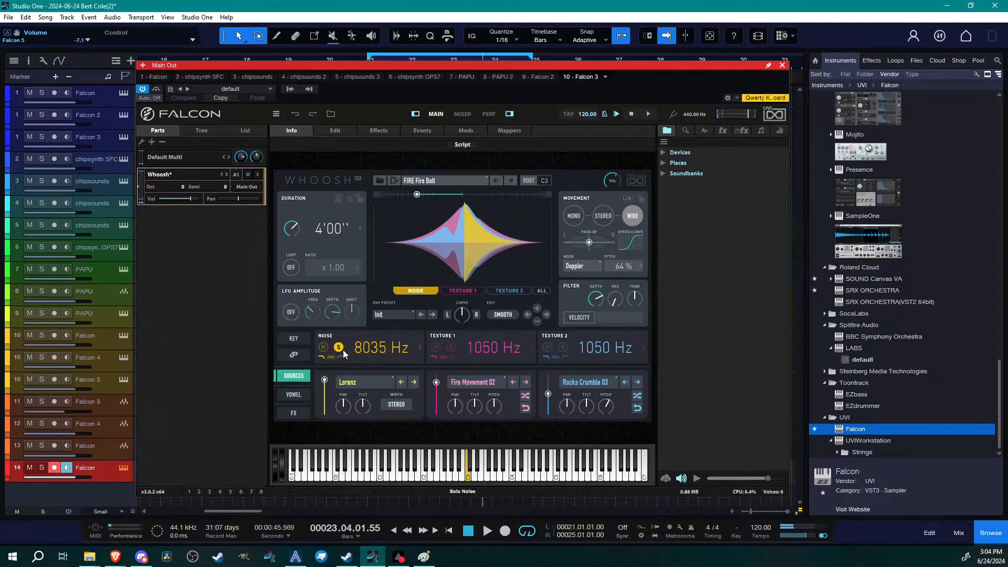
click(340, 347)
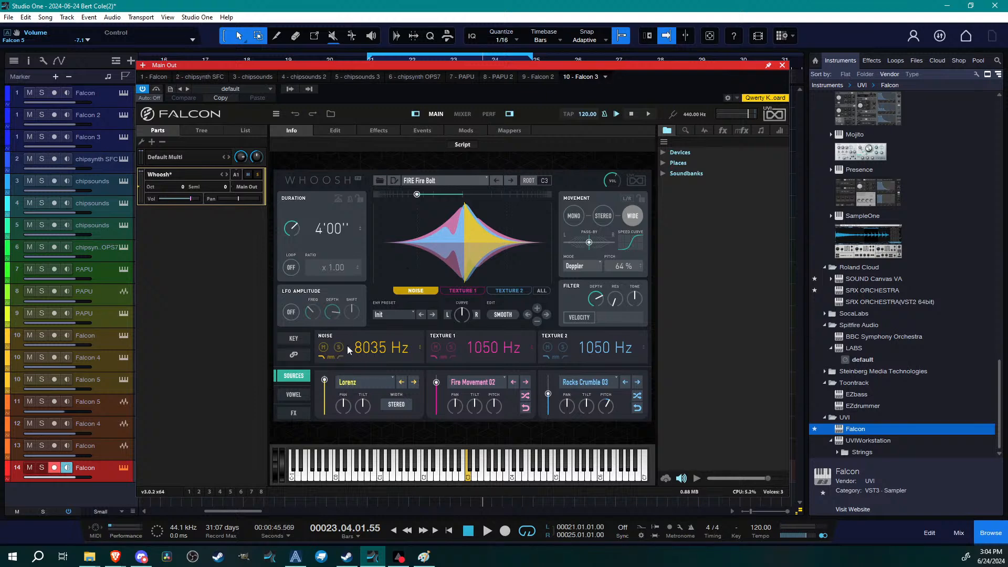
click(453, 346)
click(452, 347)
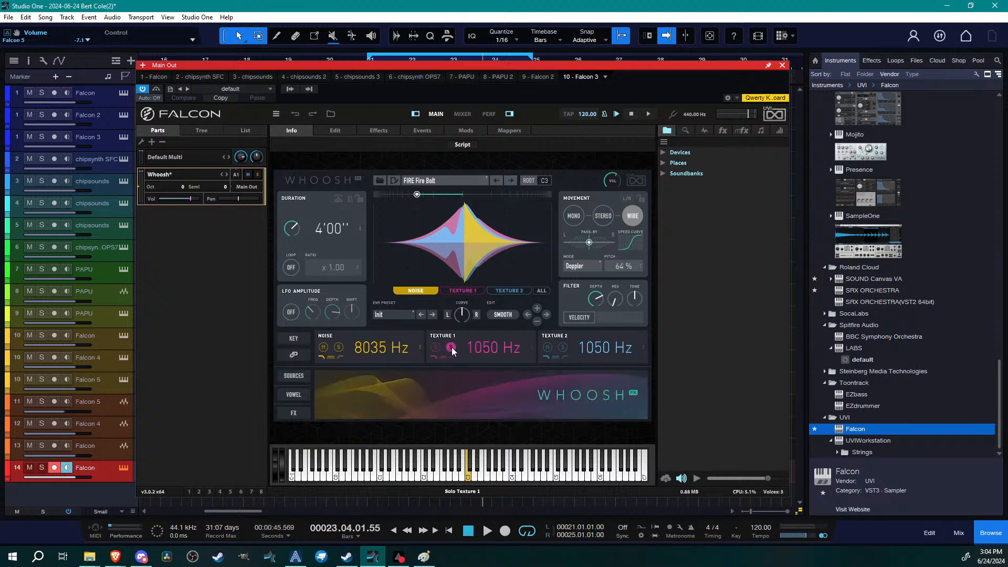
click(303, 376)
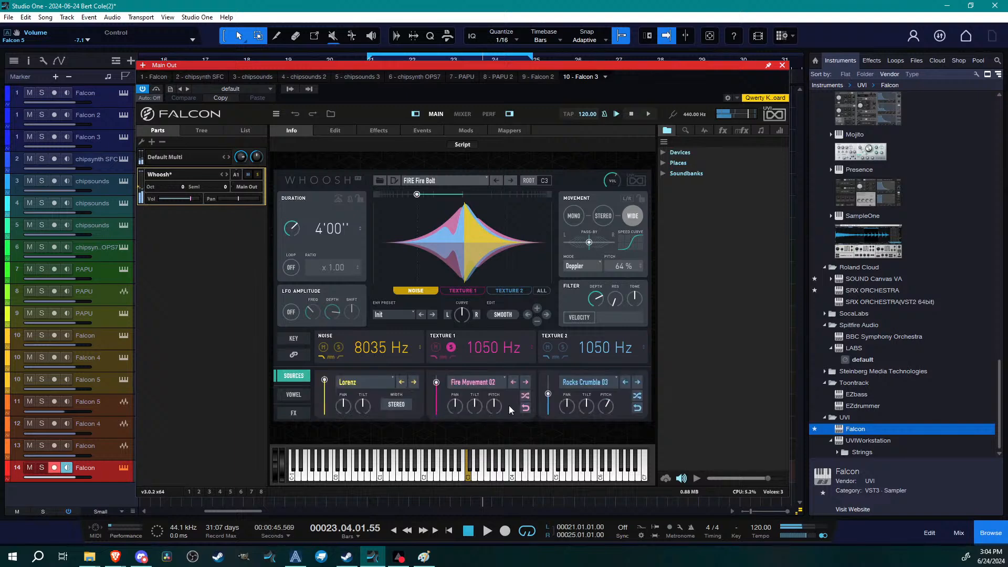
click(451, 347)
click(562, 349)
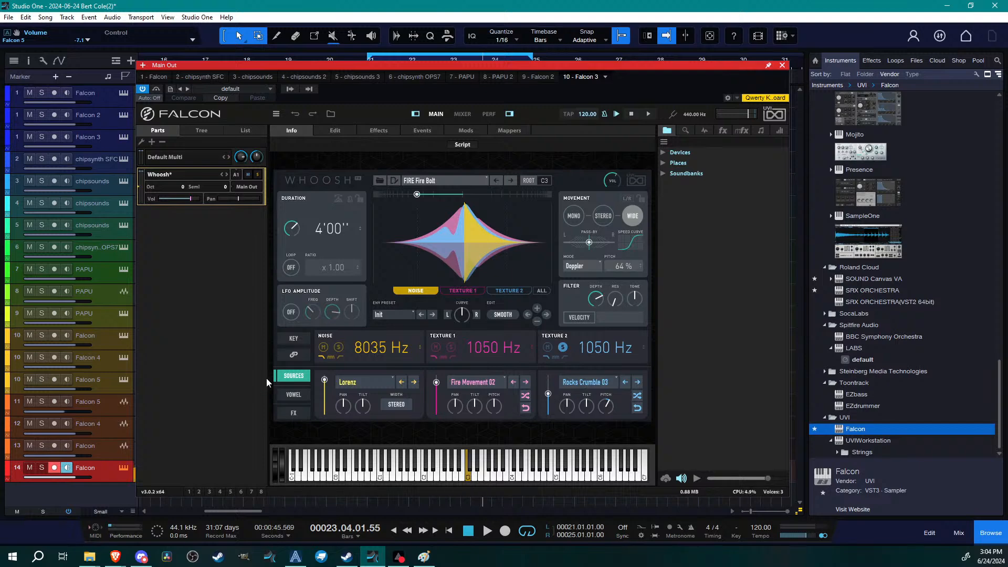
click(509, 290)
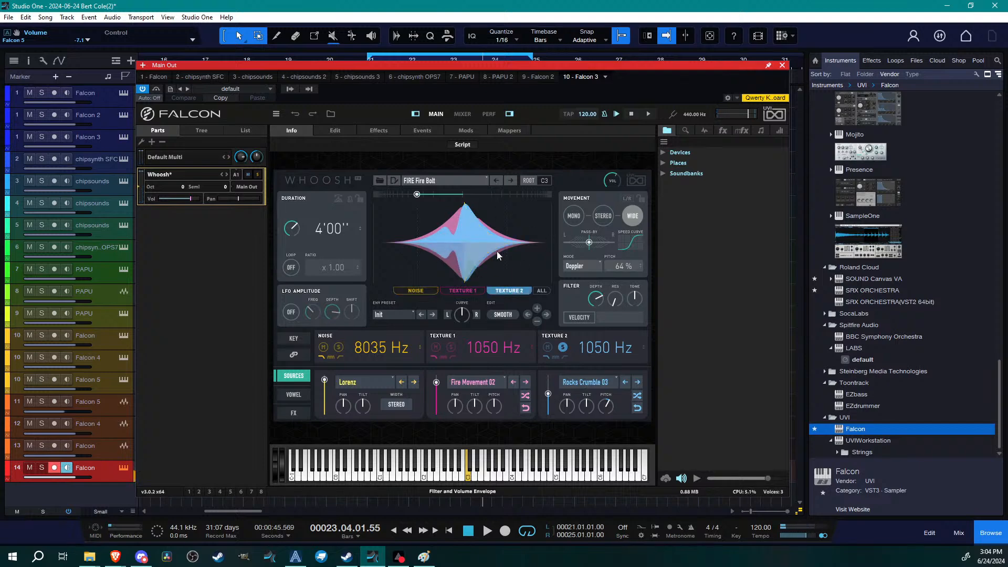
Try different warp positions on the soloed Noise envelope, and move the warp marker toward the end with solo off
click(339, 347)
click(296, 377)
click(413, 293)
key(a)
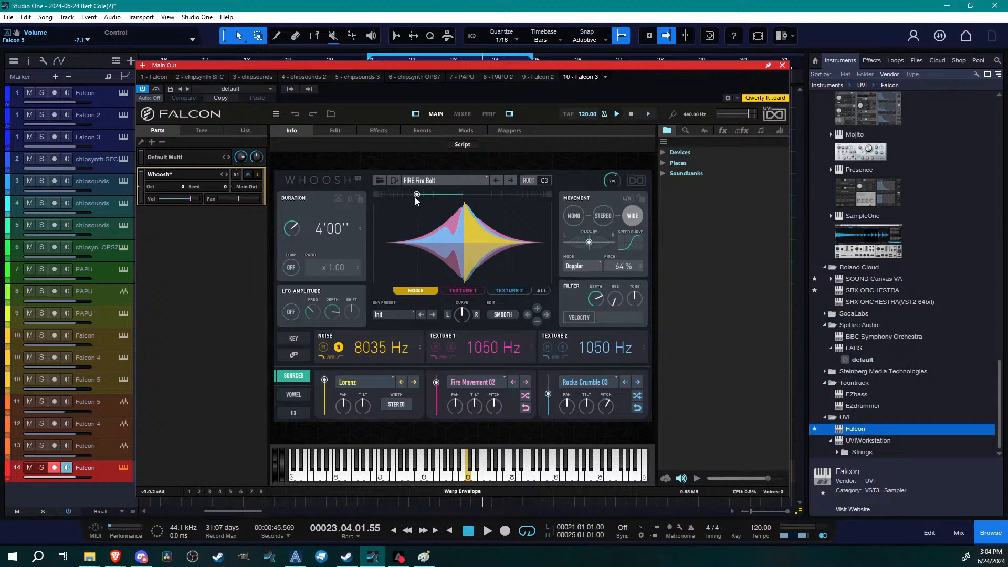
drag(418, 196, 540, 202)
drag(395, 197, 396, 197)
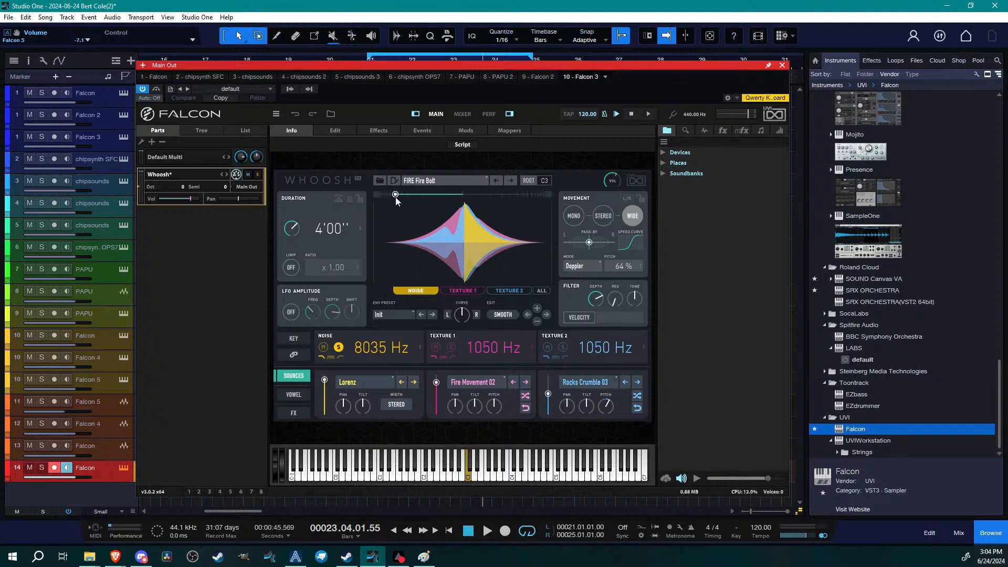
click(339, 347)
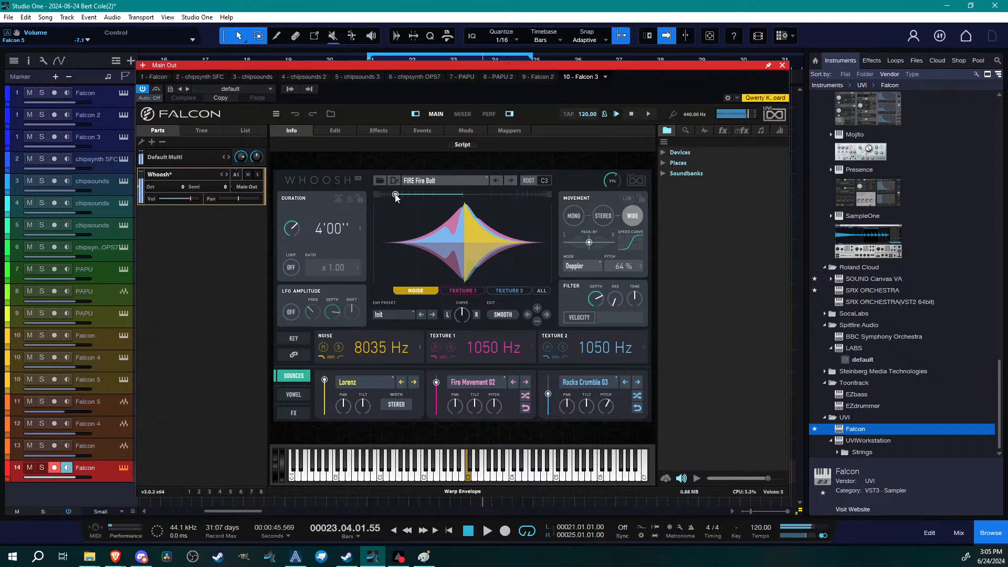
drag(396, 196, 492, 203)
Lower the Noise layer's level and set the whoosh duration to 0'32''
drag(329, 378, 328, 391)
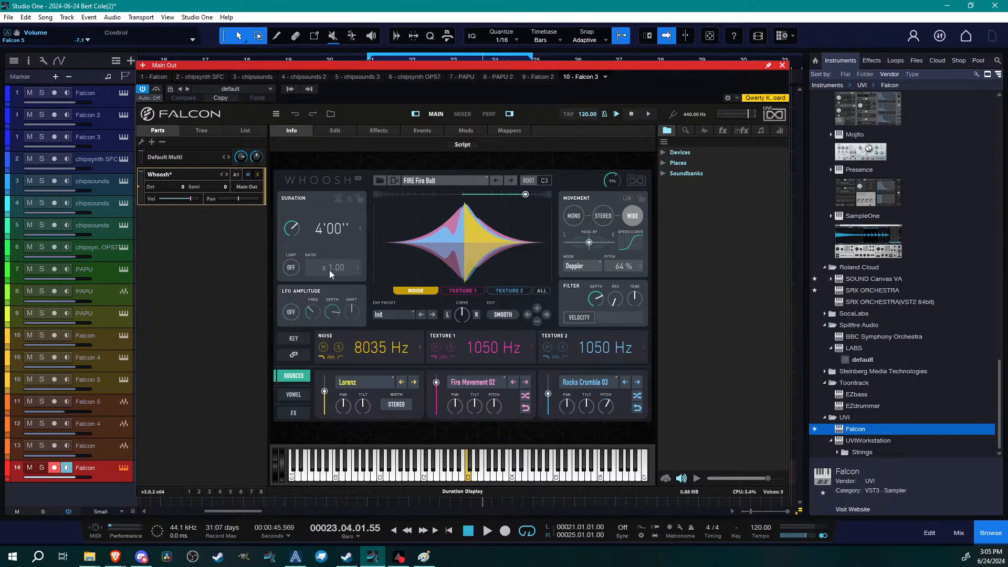
drag(293, 227, 293, 285)
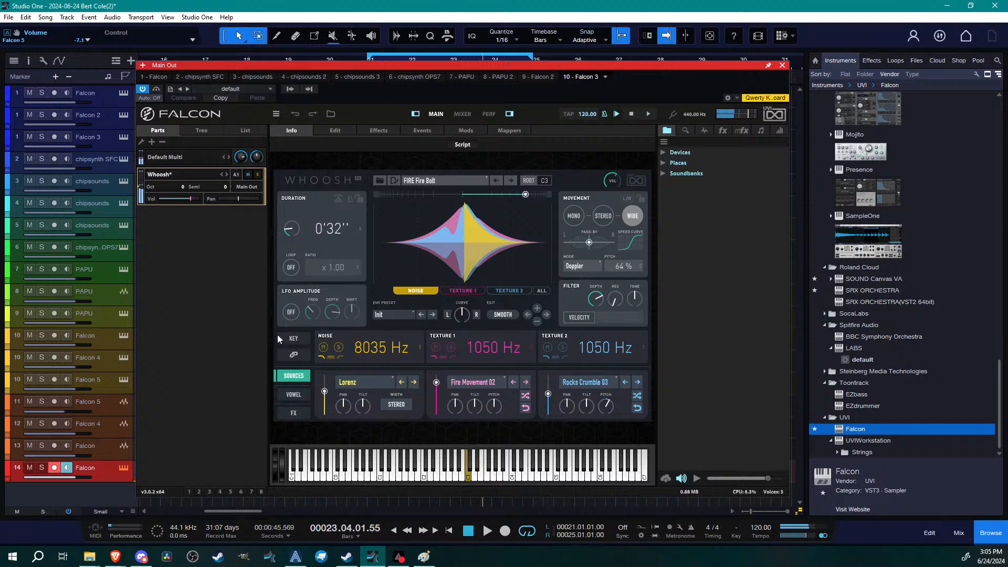
Show the effects settings and try adjusting the reverb send while auditioning with repeated notes
click(295, 414)
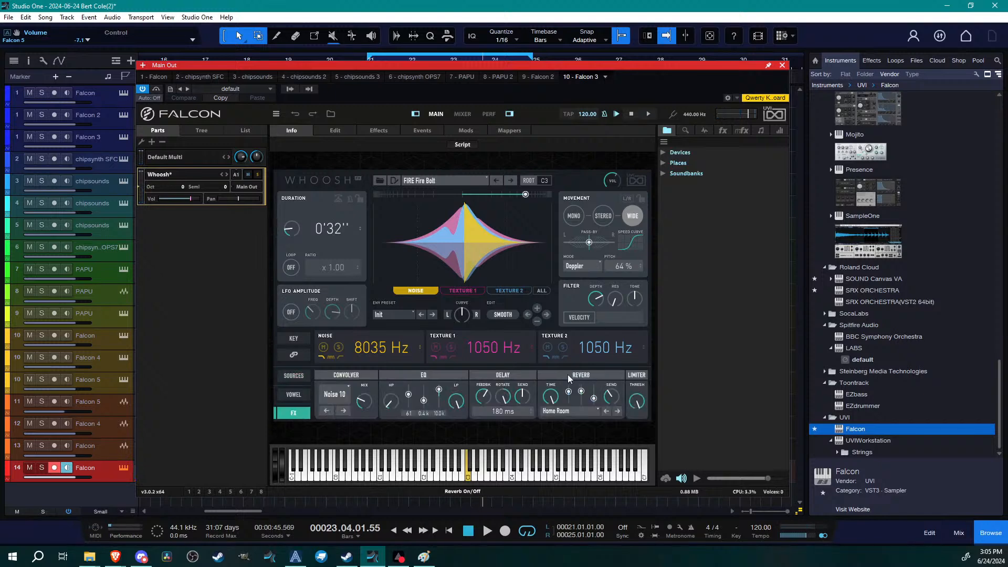
key(a)
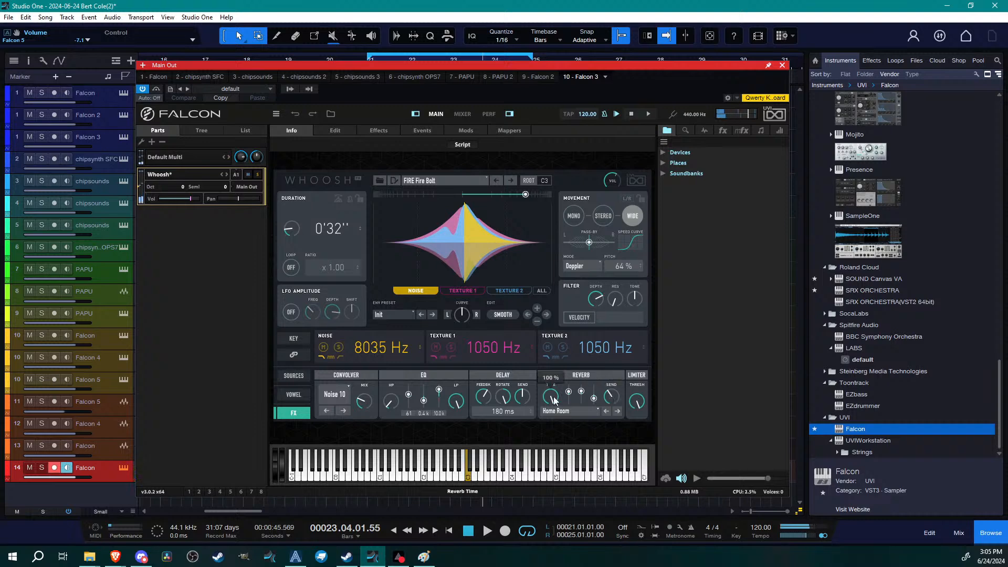
key(a)
drag(613, 398, 550, 352)
key(a)
key(a)
key(a)
key(a)
key(a)
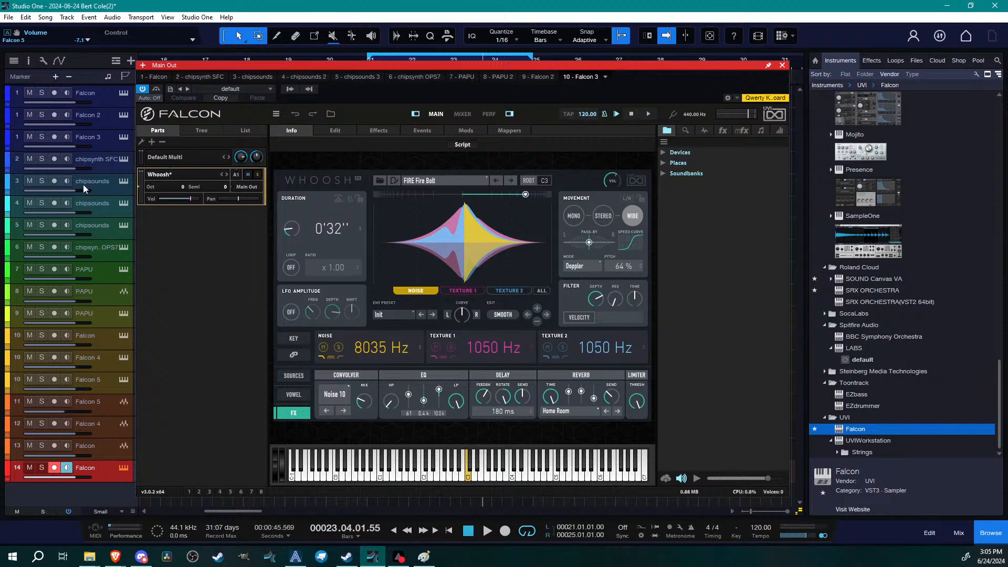
Replace the Whoosh sound with the Chillin preset from LoFi Dreams' Pads category and adjust its LoFi Dream macro
double_click(158, 174)
scroll(309, 265, down, 8)
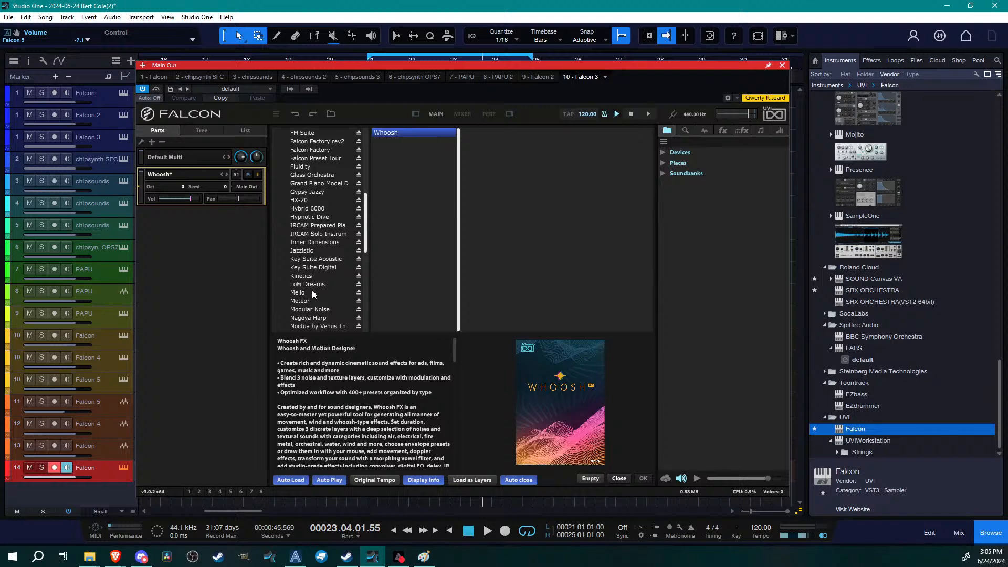
click(313, 284)
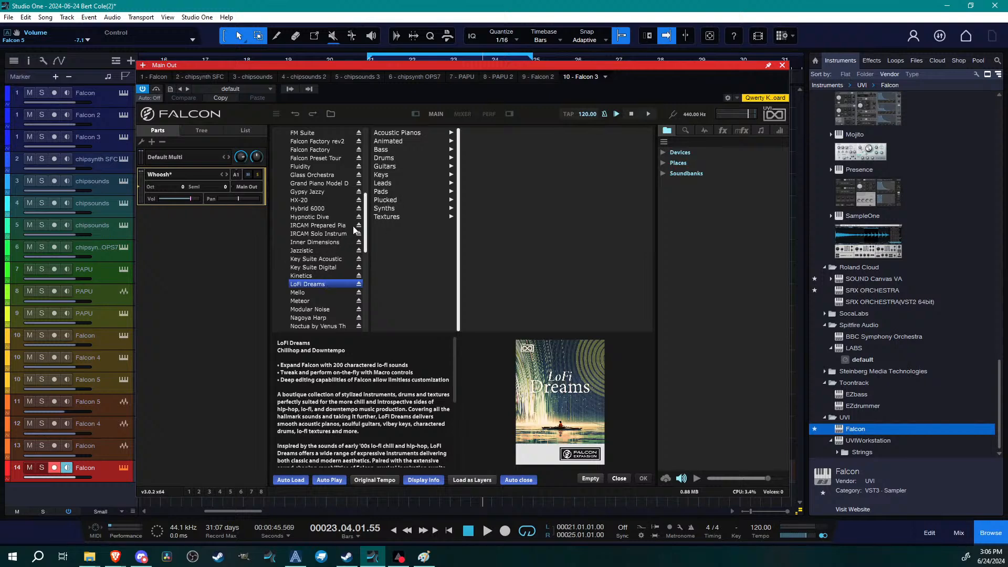
scroll(307, 236, up, 4)
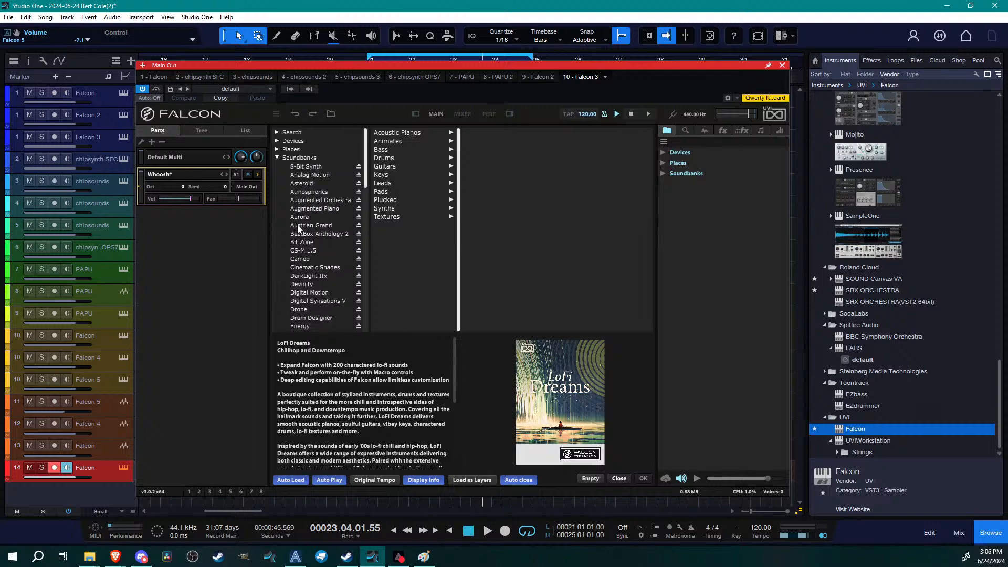
scroll(298, 226, up, 2)
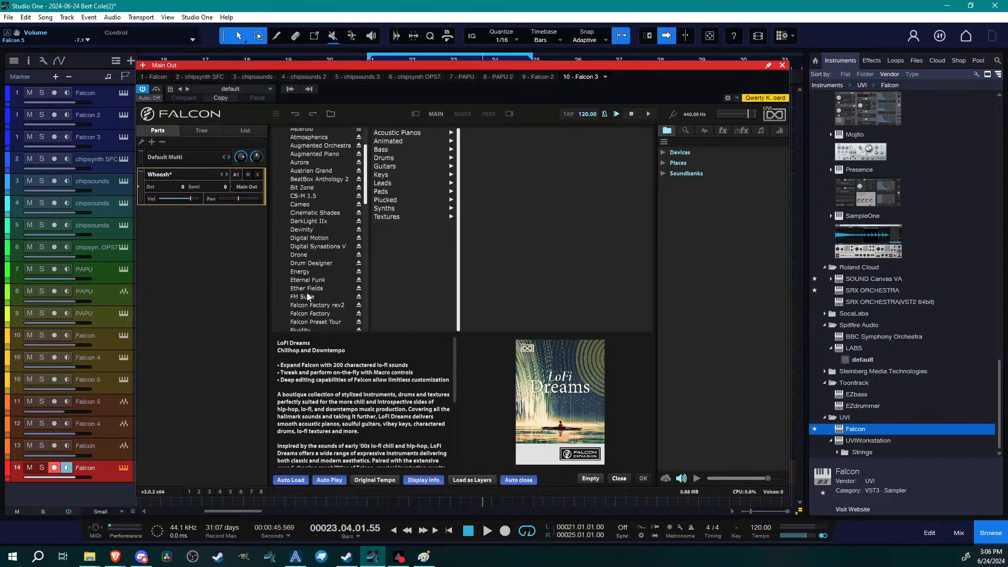
scroll(308, 289, down, 9)
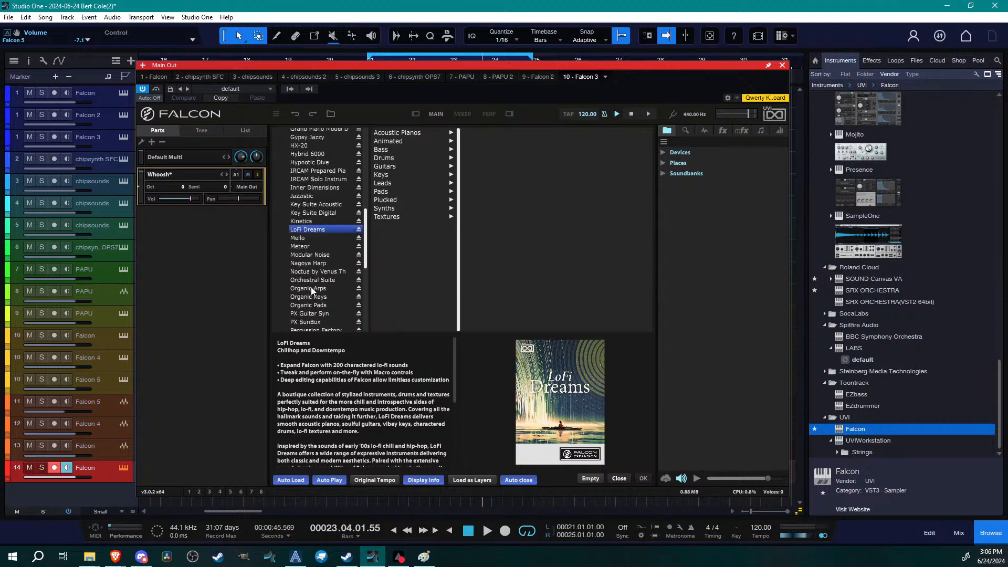
scroll(321, 282, up, 4)
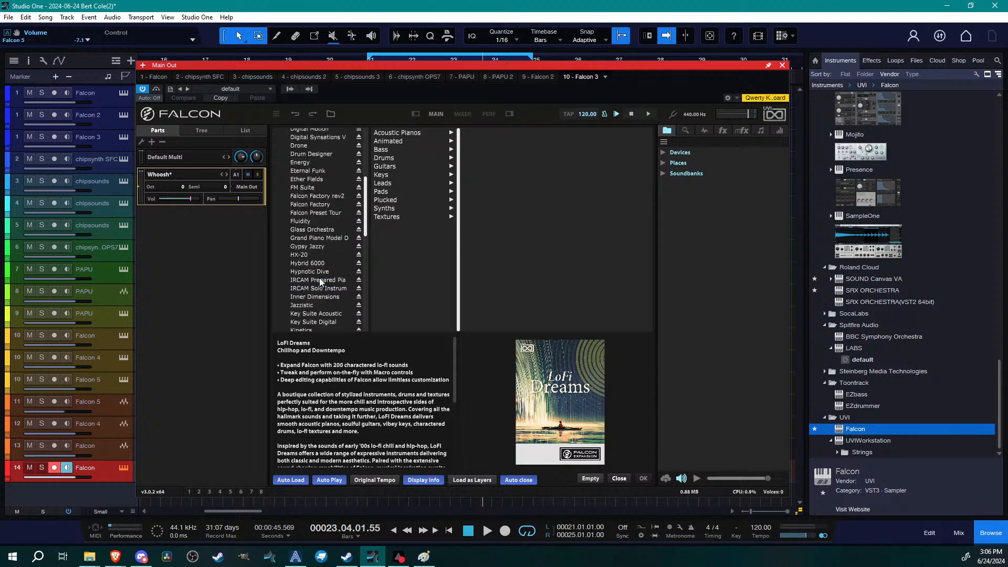
scroll(322, 282, up, 6)
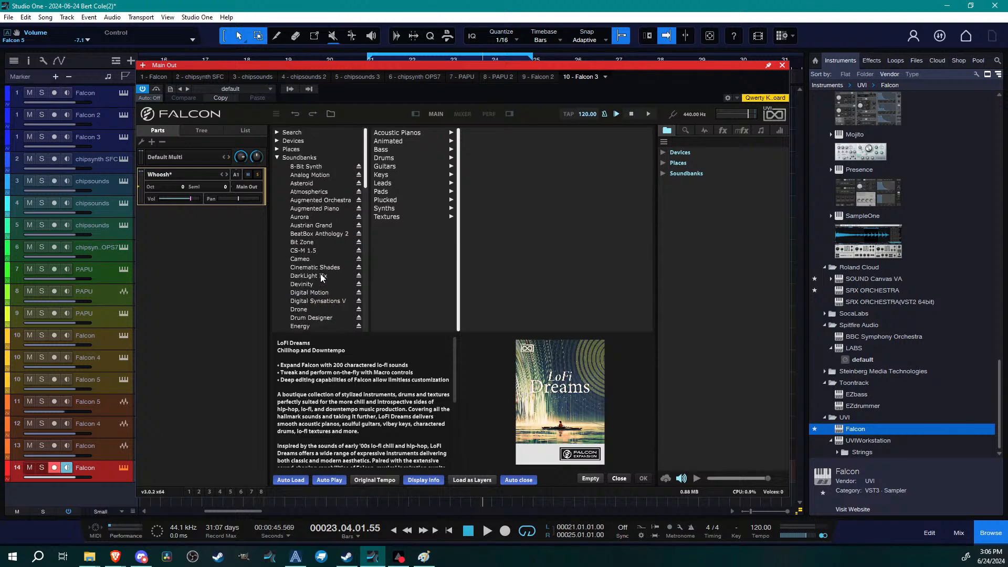
click(389, 193)
click(473, 133)
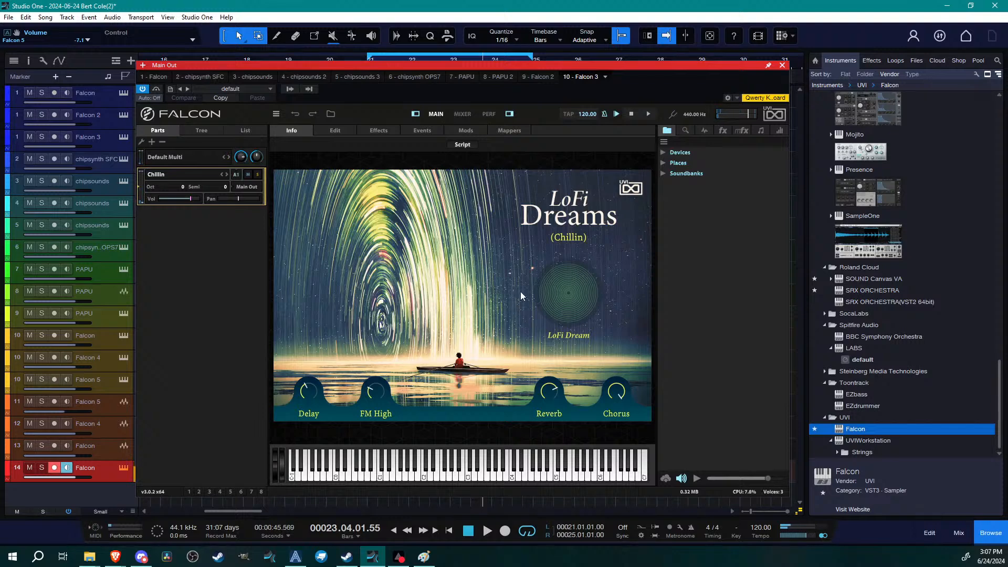
drag(574, 303, 575, 280)
Replace the Chillin preset with Klasm Piano from the Key category of the Inner Dimensions soundbank
double_click(182, 175)
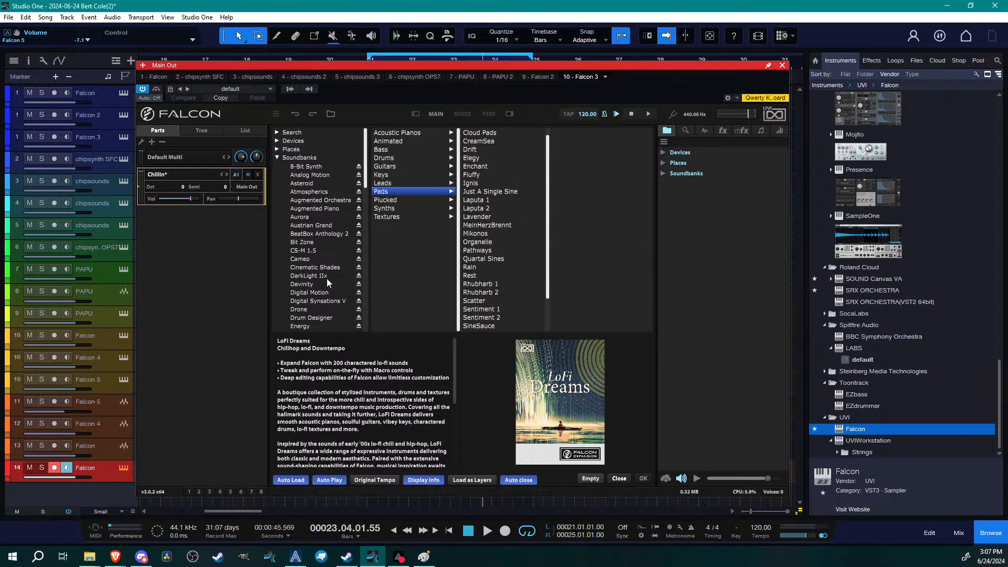
scroll(325, 302, down, 10)
scroll(325, 304, up, 4)
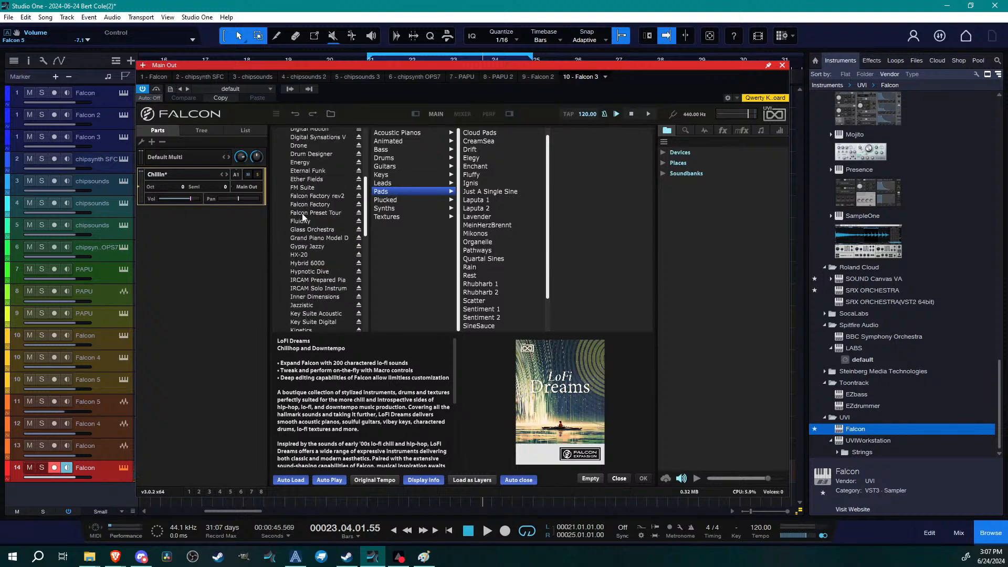
click(309, 297)
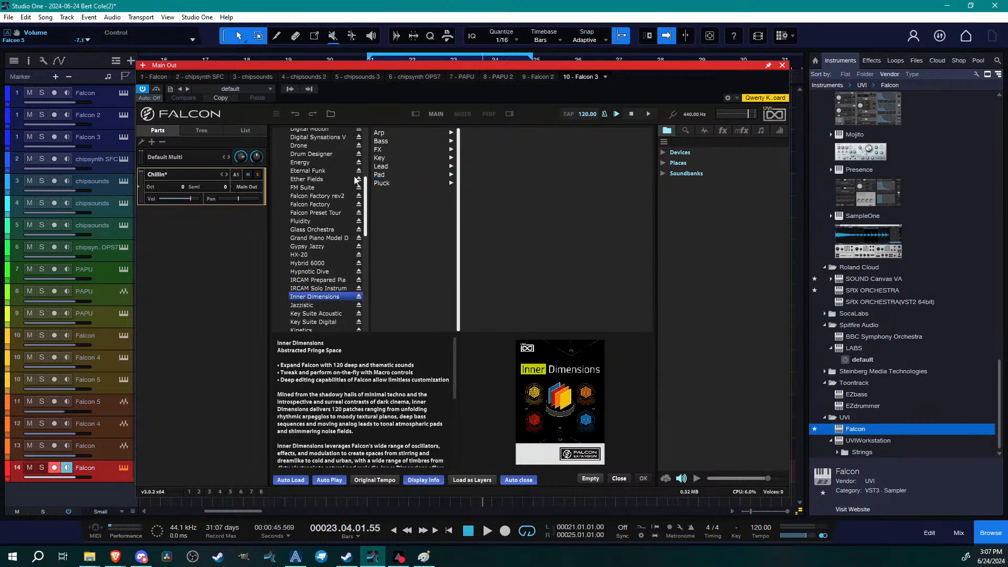
click(392, 158)
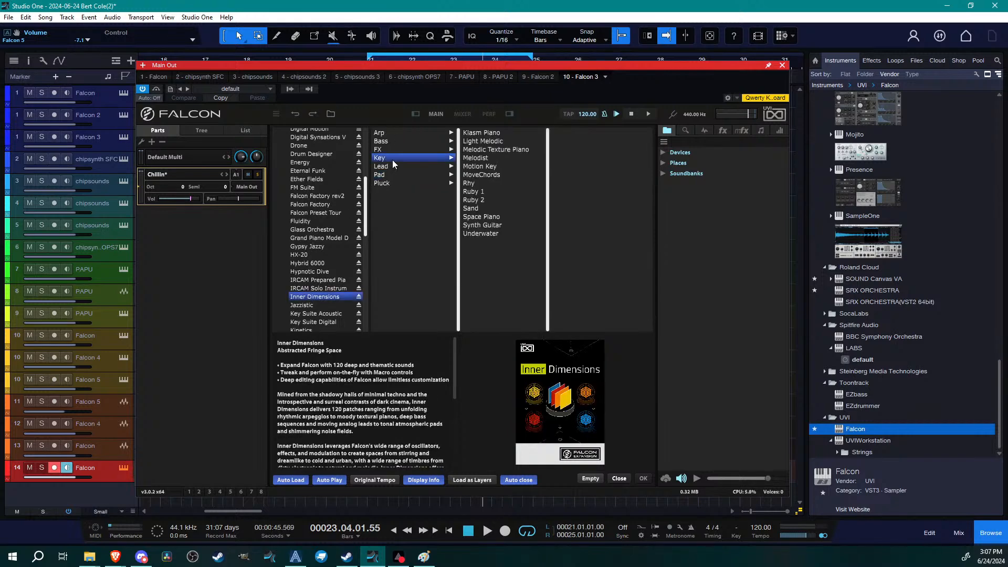
click(495, 134)
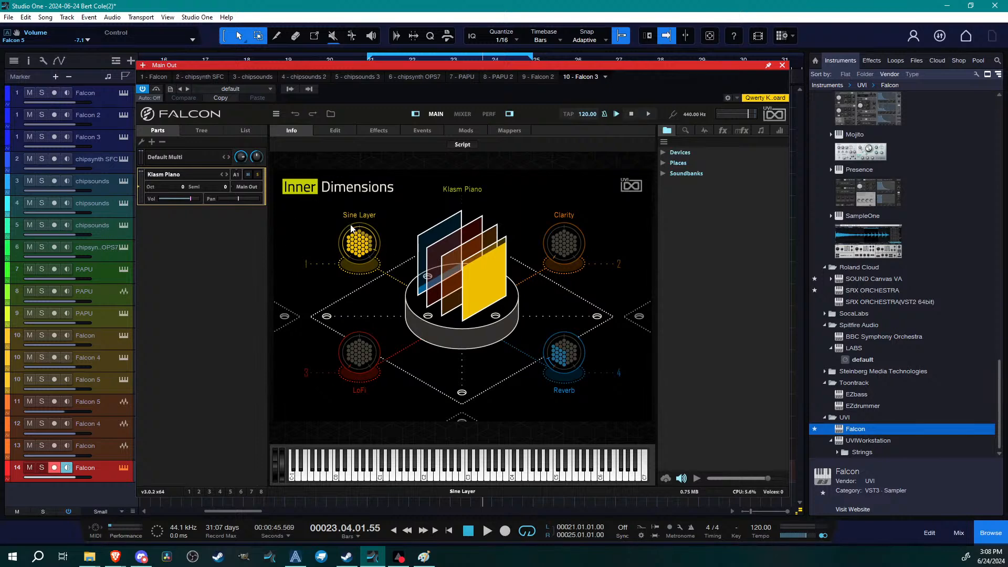
Audition Klasm Piano with a few notes, lower its Sine Layer, and raise the Clarity and Reverb amounts
key(w)
key(w)
drag(367, 242, 361, 323)
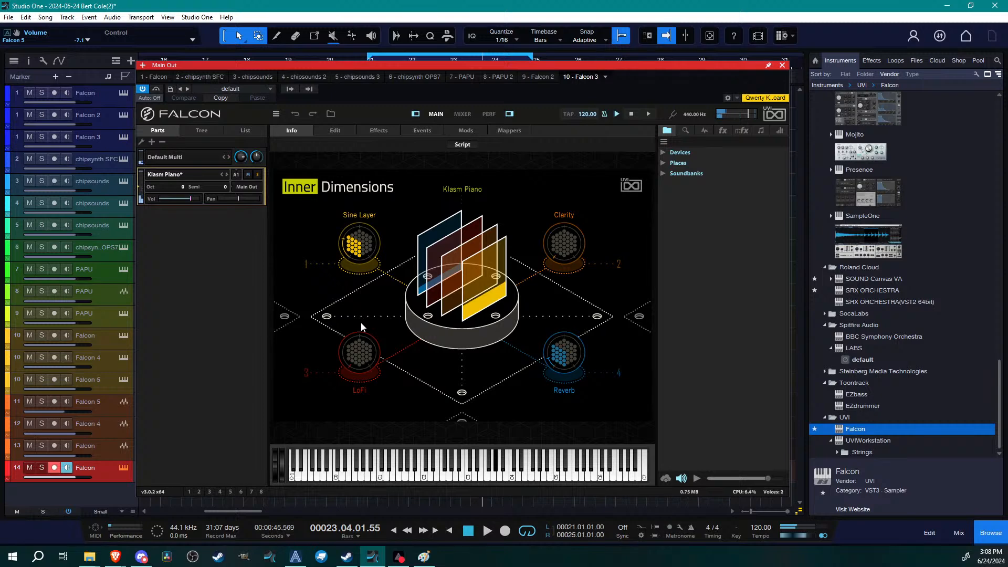
drag(569, 248, 591, 187)
drag(564, 352, 572, 318)
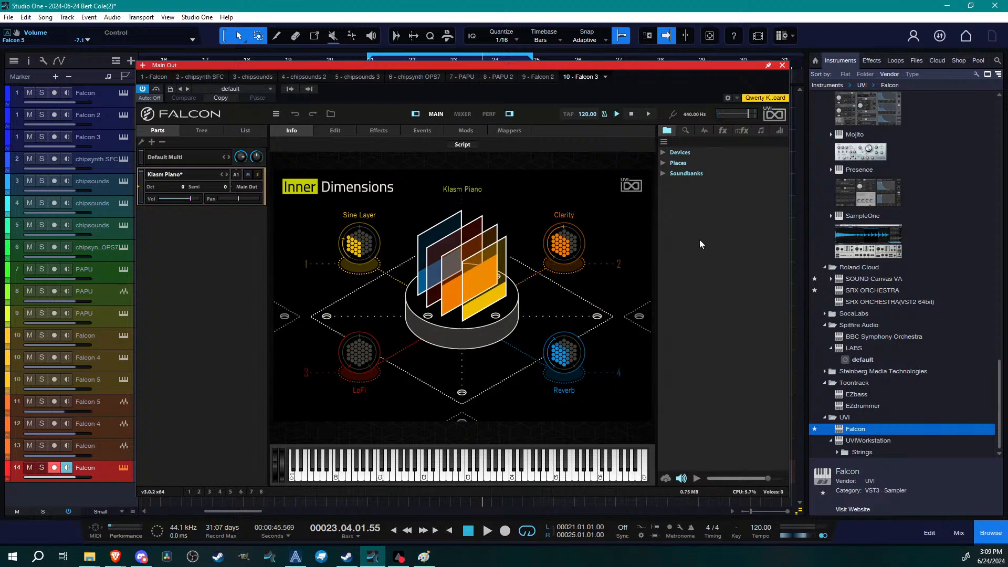
Close the Falcon window, zoom the arrangement out to show the whole song, and save the song
click(782, 66)
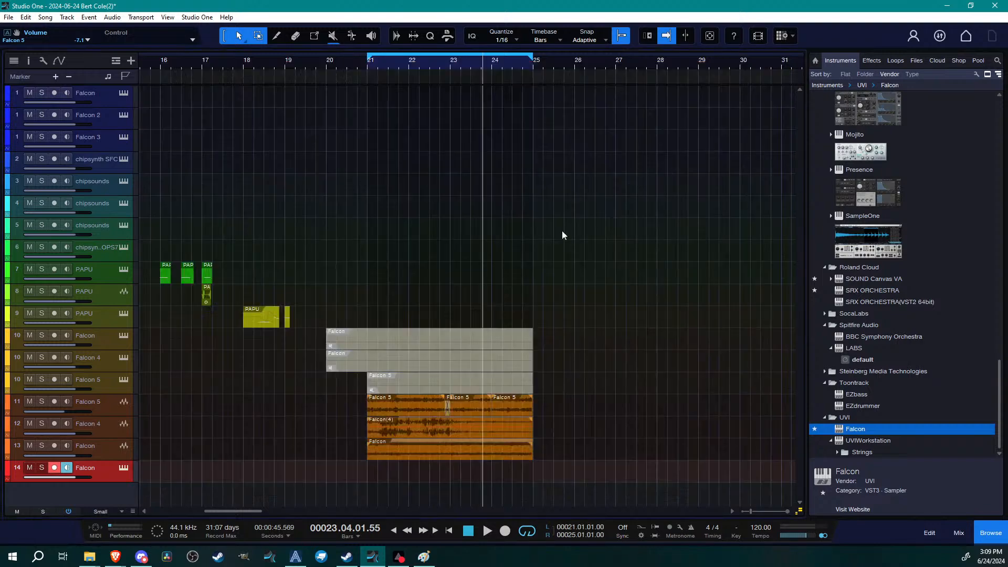
drag(196, 71, 508, 48)
scroll(337, 173, down, 5)
scroll(339, 184, up, 5)
scroll(341, 198, down, 3)
key(ctrl+s)
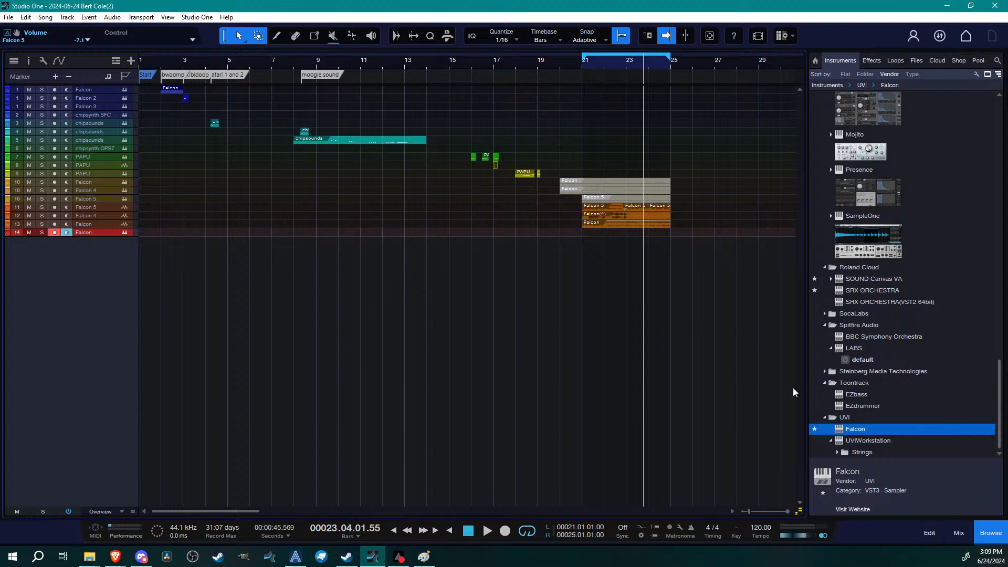
Find the Plogue instruments in the browser and add chipsynth PortaFM as a new instrument track
scroll(881, 374, up, 6)
scroll(880, 370, down, 6)
drag(999, 400, 1000, 223)
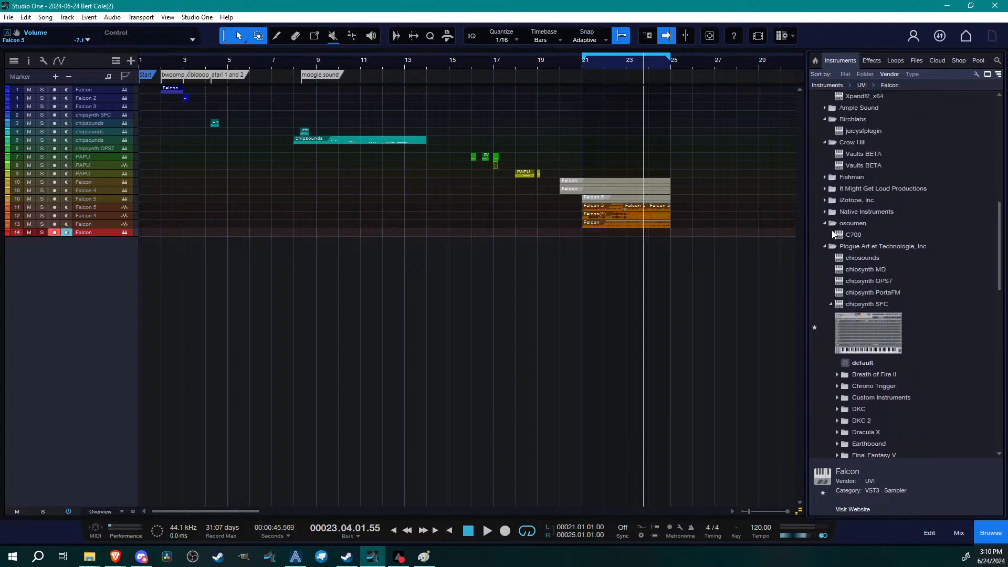
click(845, 258)
click(861, 269)
click(866, 292)
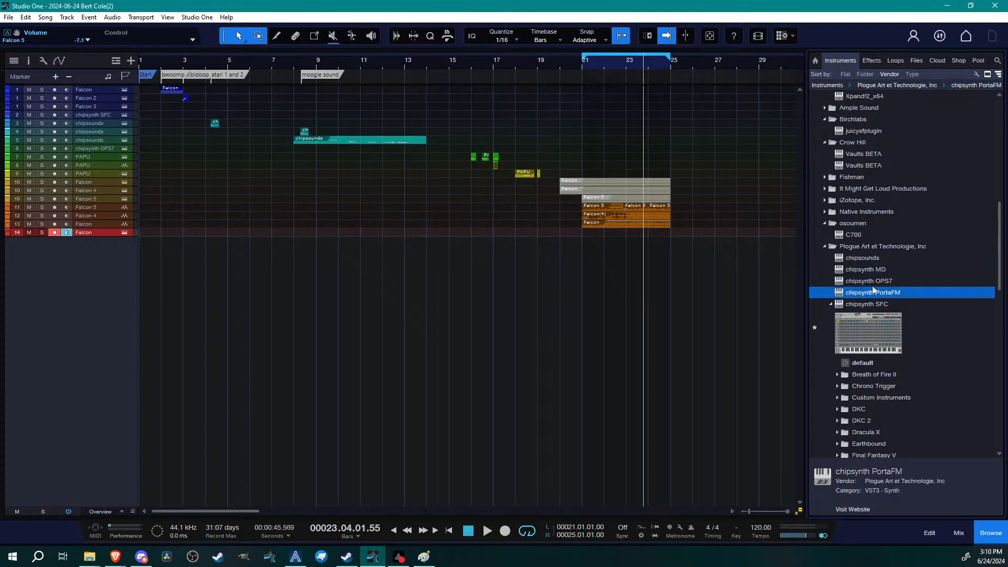
click(870, 303)
click(859, 293)
drag(859, 293, 476, 338)
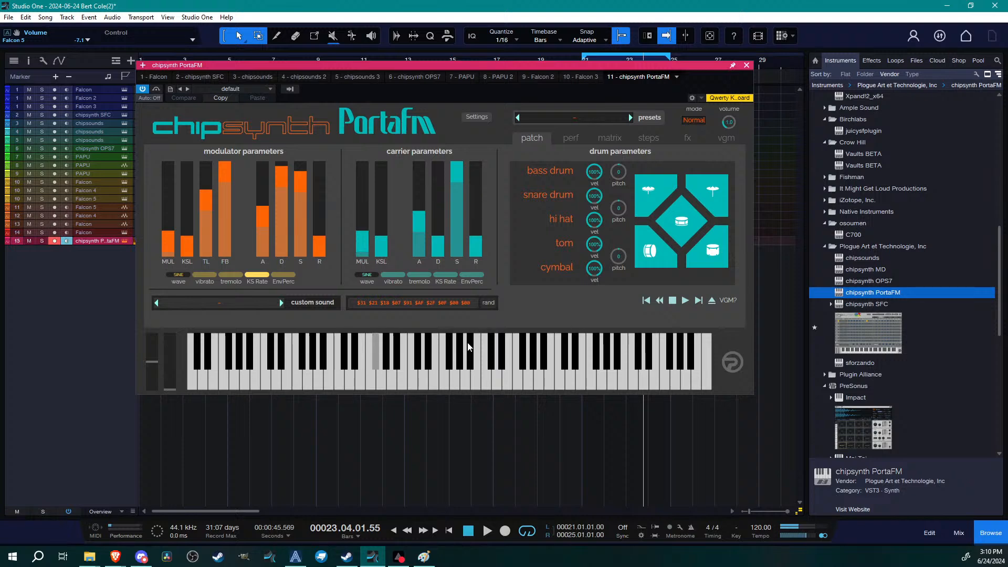
Load the Bells 01 preset from PortaFM's BellsMallets category and close the instrument window
click(630, 117)
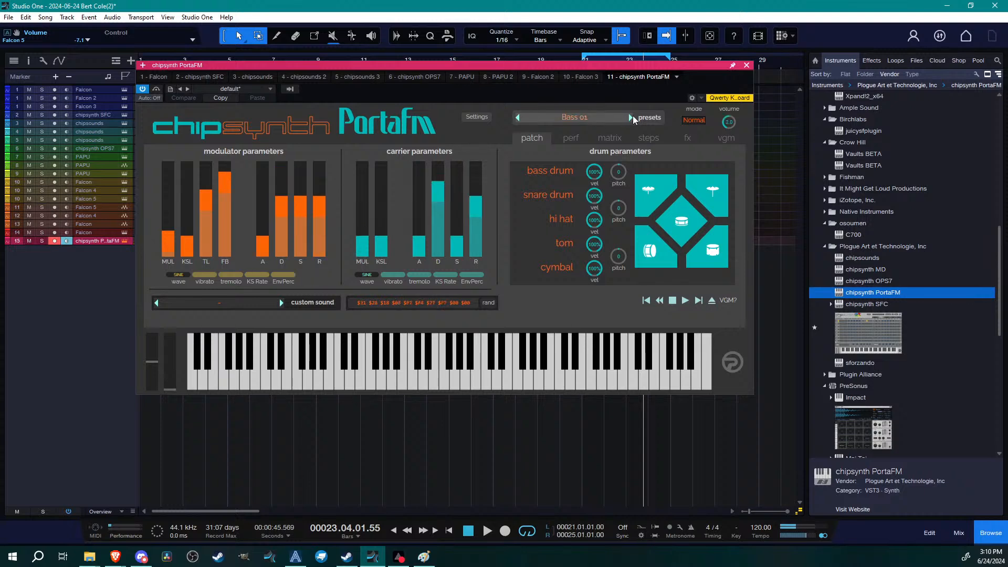
click(601, 116)
mouse_move(668, 219)
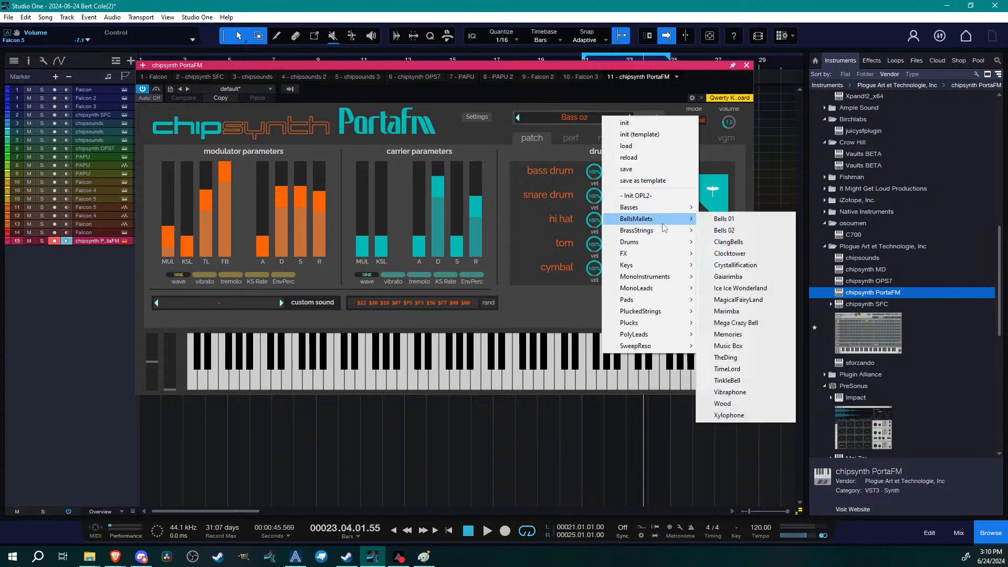
click(741, 219)
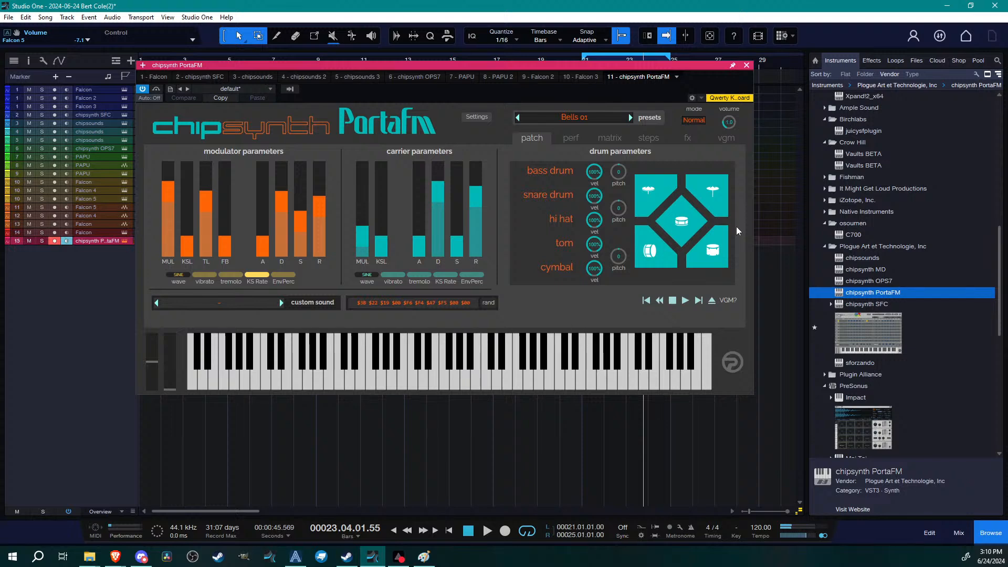
click(562, 117)
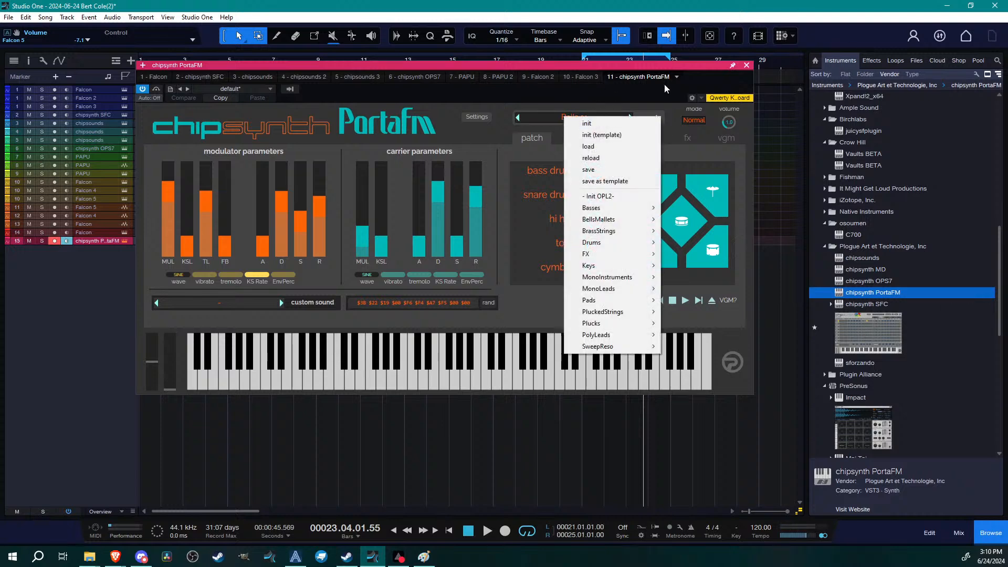
click(747, 66)
Add Koji 64bit from It Might Get Loud Productions as a new instrument track and reposition its window
scroll(887, 322, up, 1)
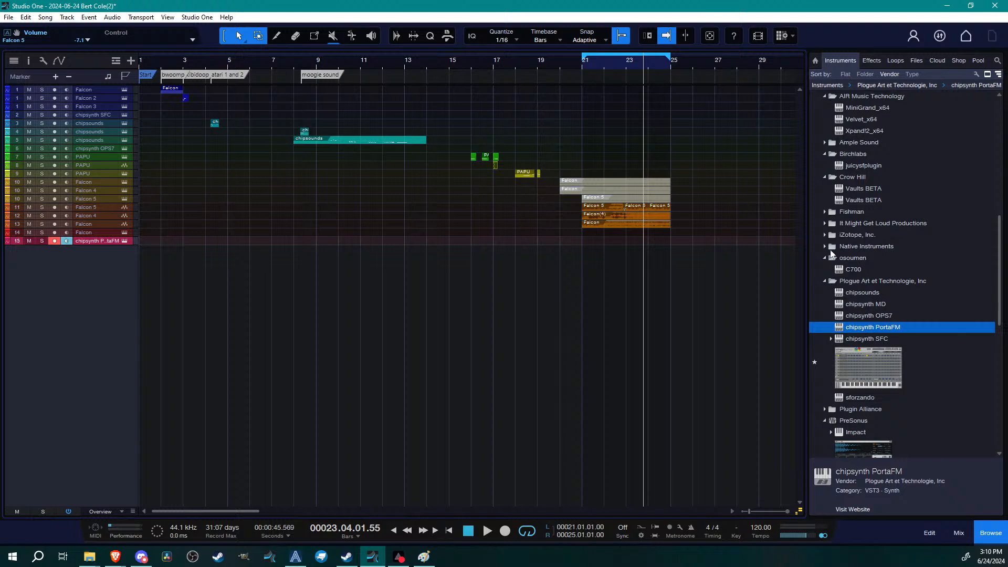
click(825, 223)
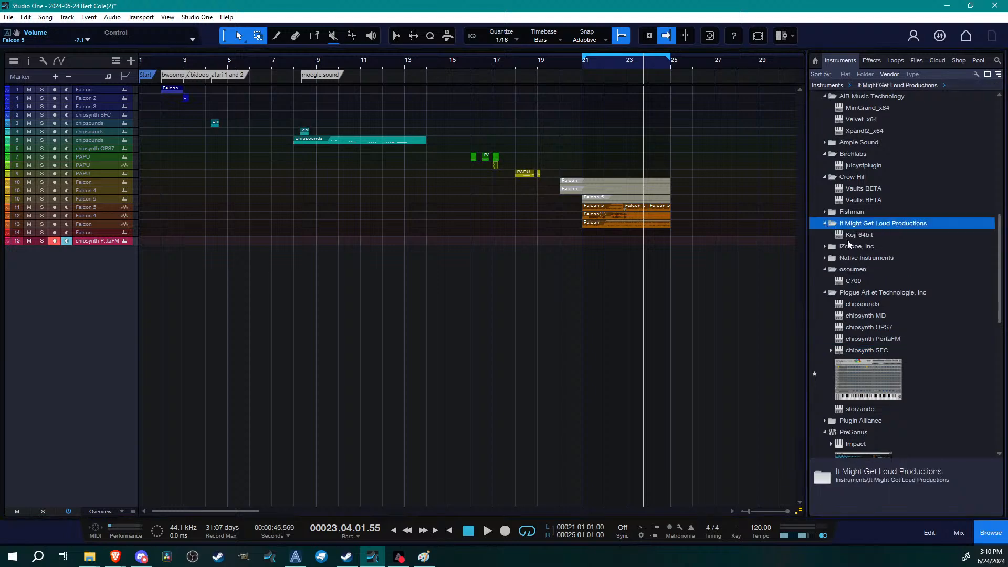
drag(870, 236, 522, 302)
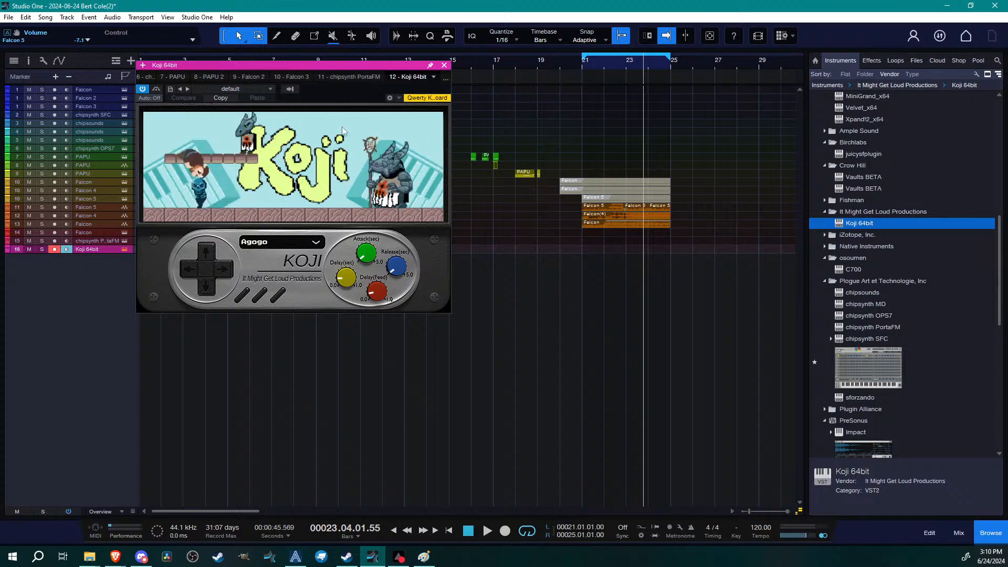
drag(340, 67, 455, 173)
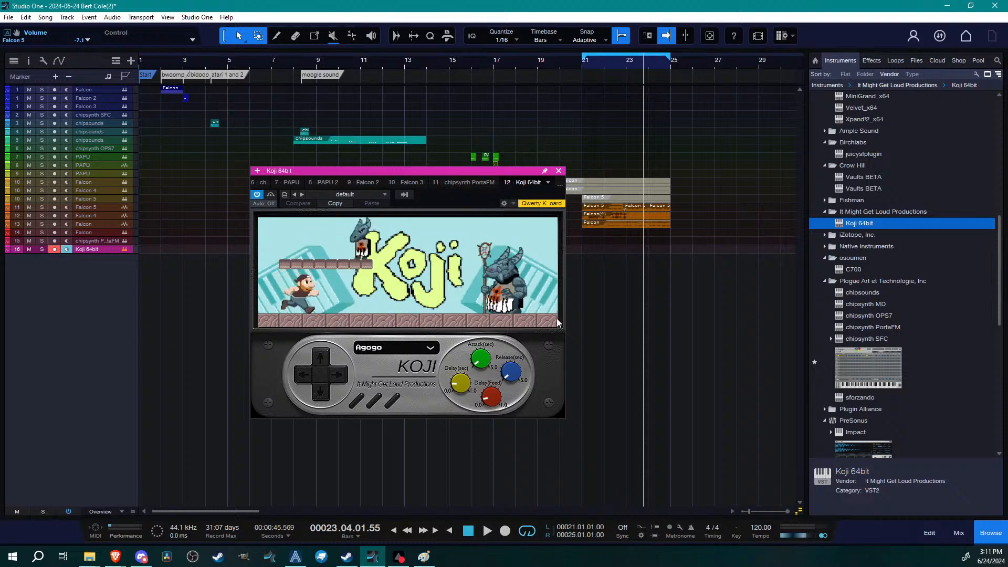
Try the Banjo sound in Koji, and switch the instrument to Cowbell
click(433, 349)
click(344, 426)
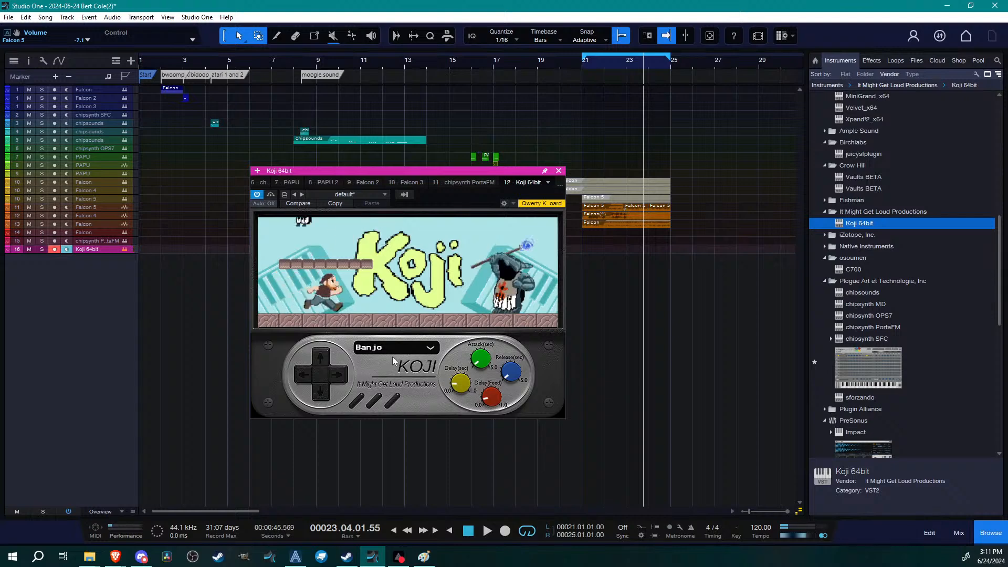
click(403, 348)
click(418, 445)
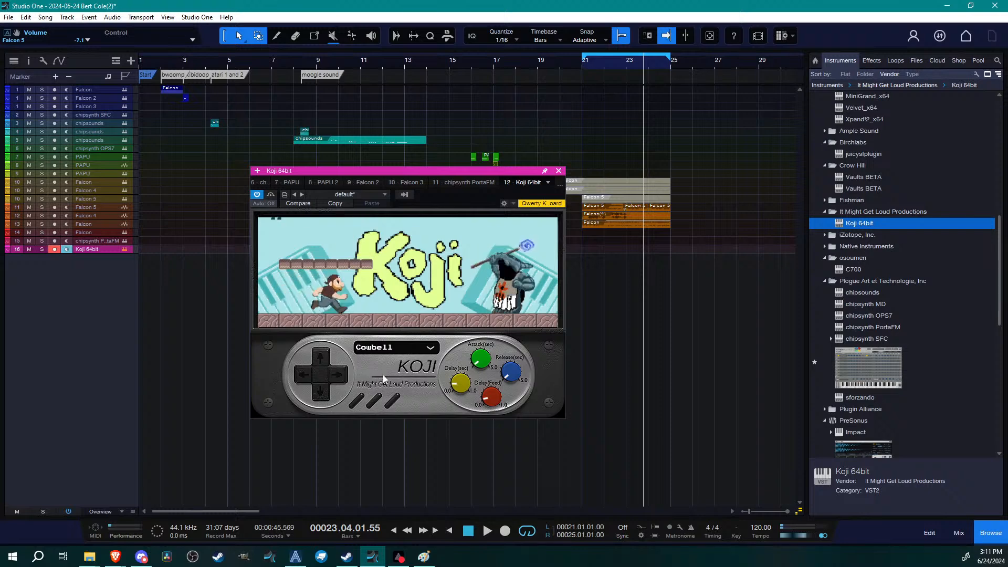
Record a Cowbell part on the Koji track from bar 27, close the instrument window, and stop the transport
click(704, 58)
key(KP_Multiply)
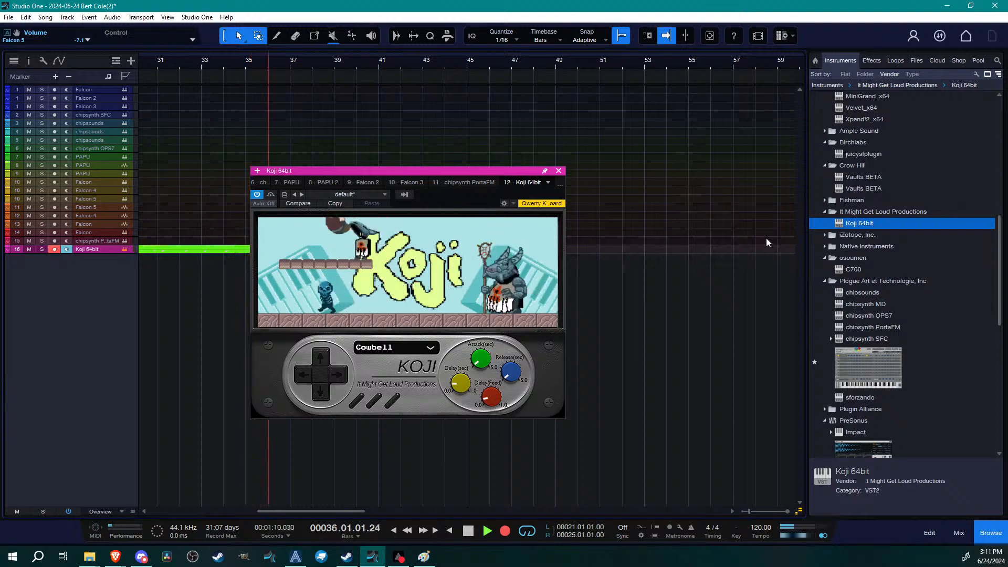
click(559, 170)
scroll(400, 328, up, 5)
key(space)
scroll(367, 349, down, 5)
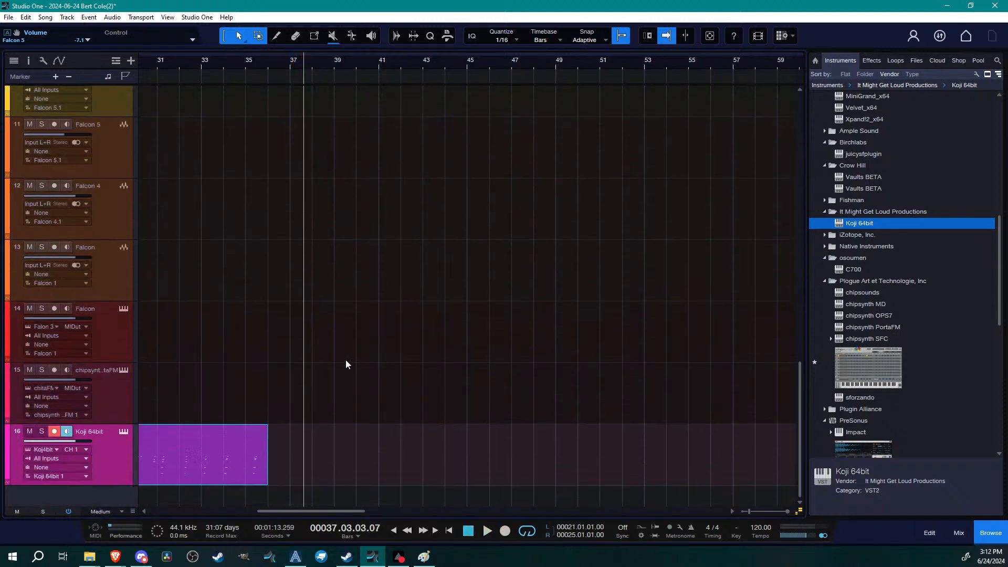
Open the recorded Koji part in the note editor and play back its ending around bar 35
drag(213, 70, 446, 72)
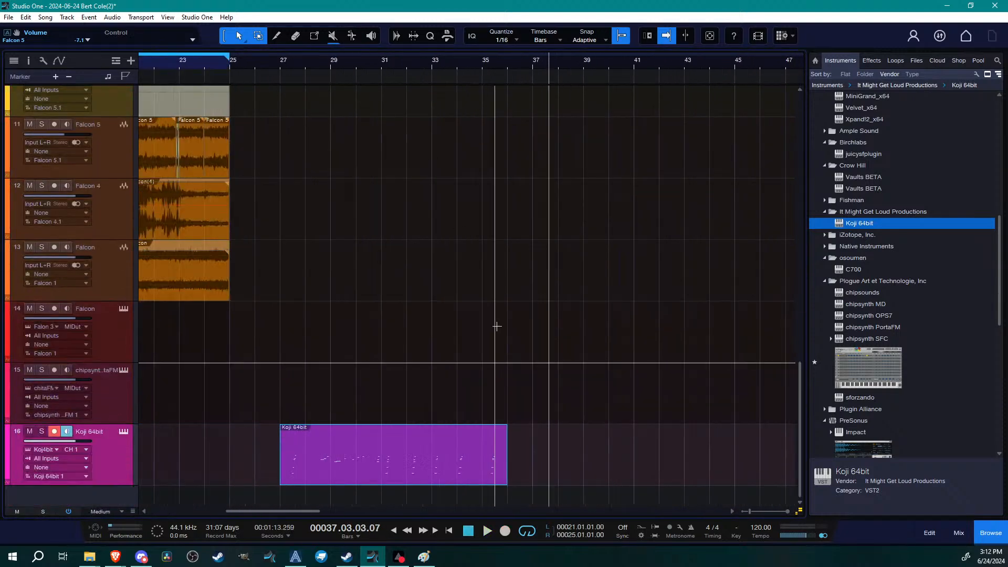
click(491, 65)
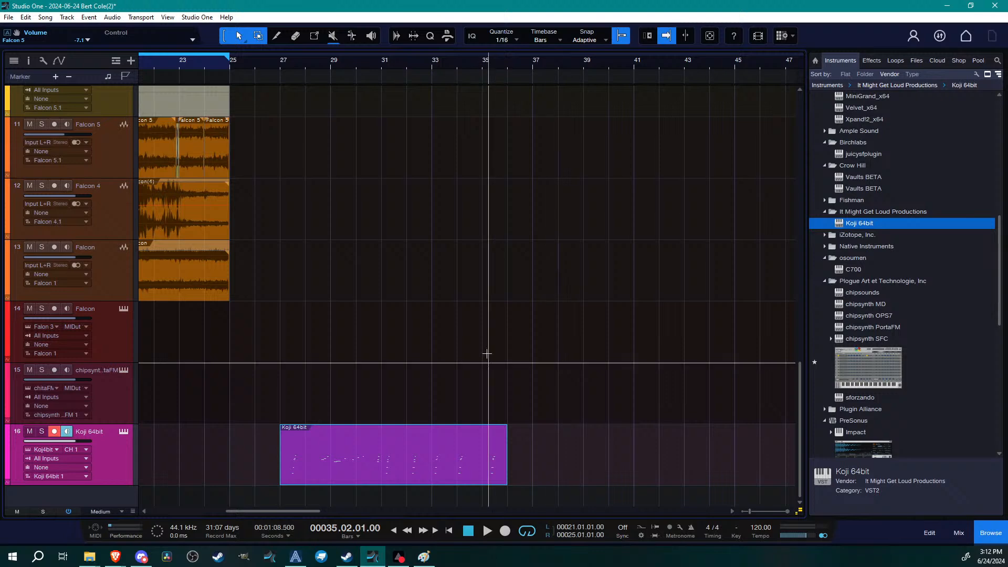
double_click(492, 475)
drag(650, 308, 463, 313)
key(space)
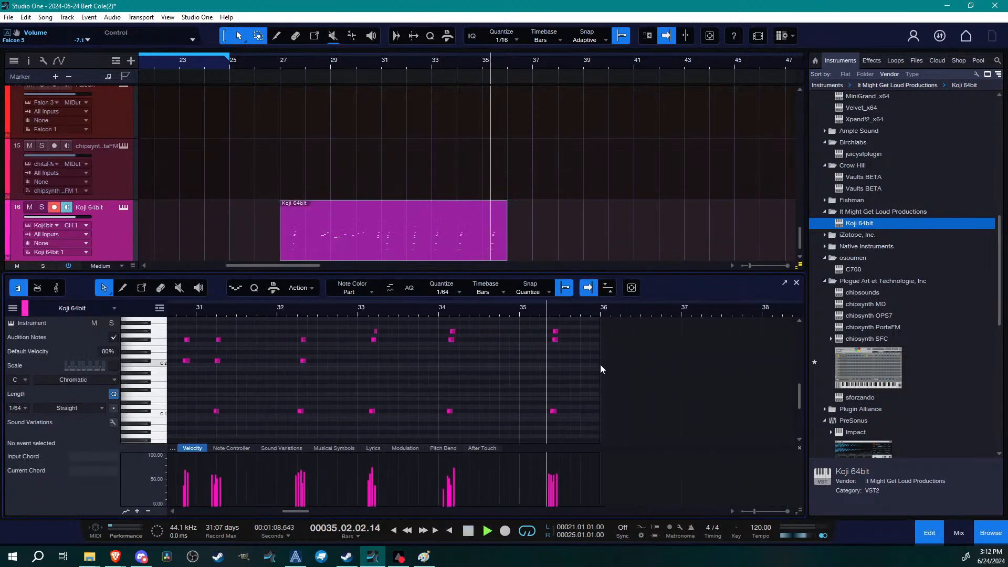
scroll(574, 368, down, 1)
scroll(572, 372, up, 1)
click(442, 321)
scroll(509, 373, down, 3)
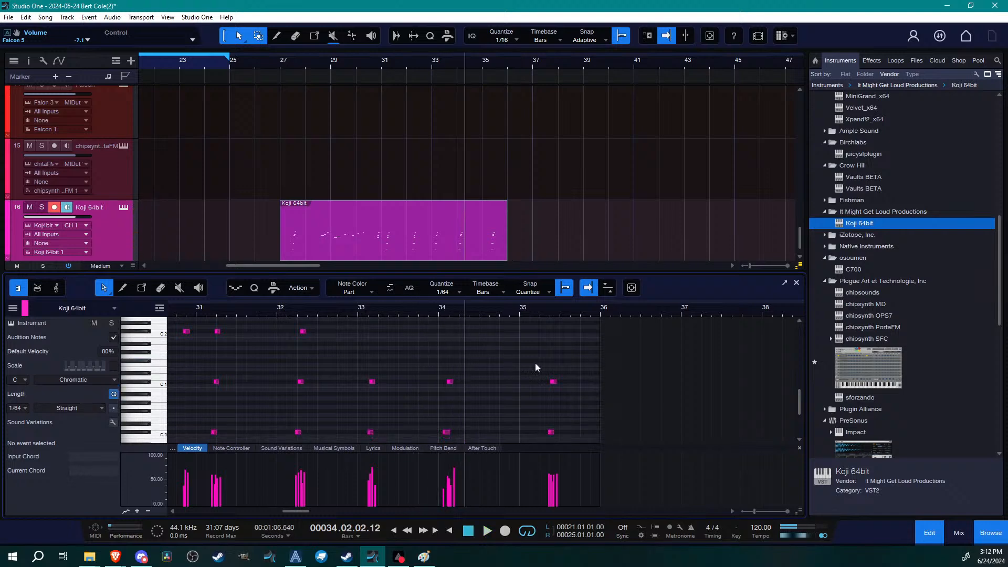
Quantize the notes of the final rolled chord in bar 35 one by one to the 1/64 grid
drag(559, 316, 549, 362)
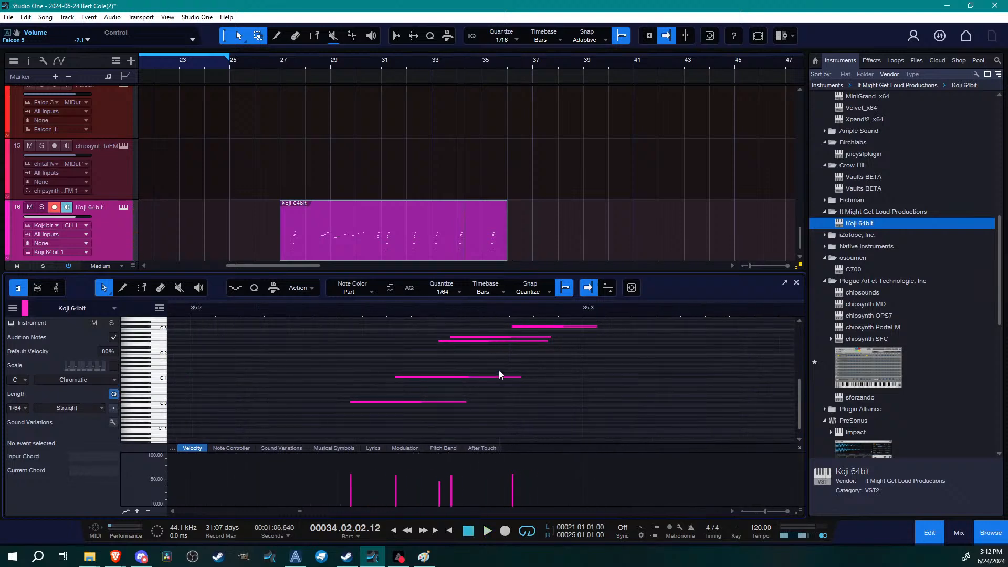
drag(391, 402, 403, 404)
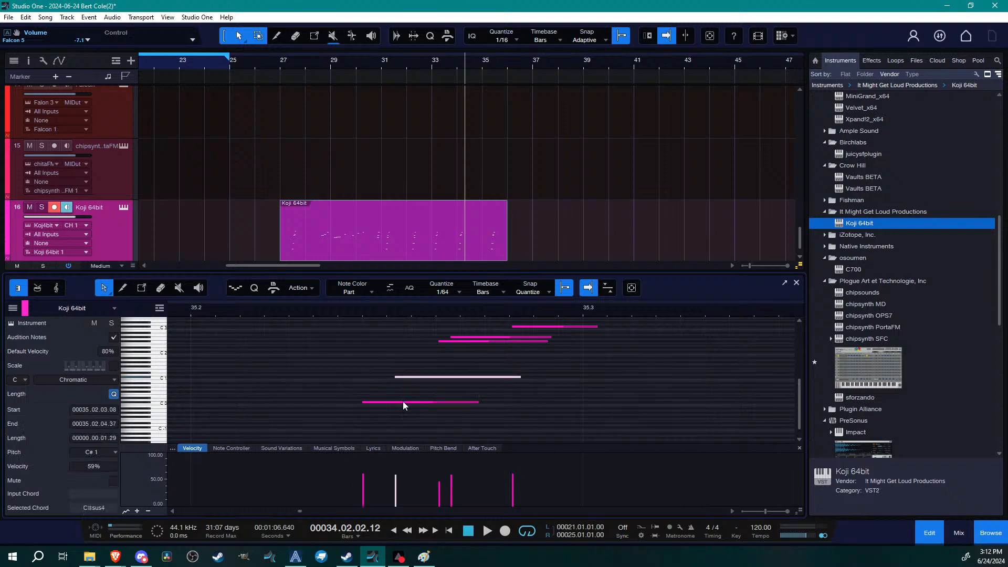
key(Right)
key(q)
key(Right)
key(q)
key(Right)
key(q)
key(Right)
key(q)
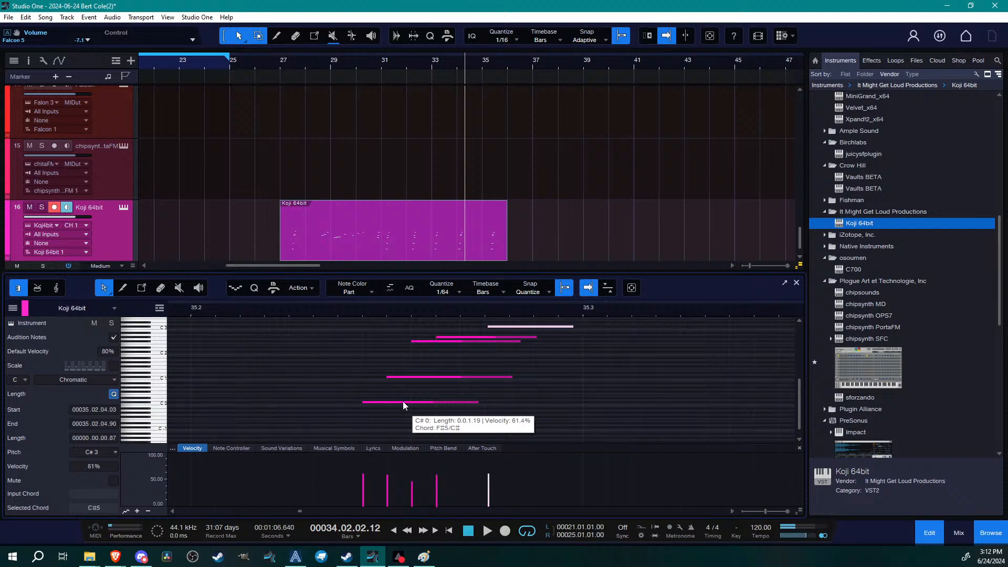
Shift the third and fourth notes of the bar 35 chord one 1/64 grid step later and play the chord back
scroll(399, 378, up, 1)
drag(411, 364, 462, 332)
key(alt+Right)
click(363, 313)
key(space)
key(space)
click(307, 314)
key(space)
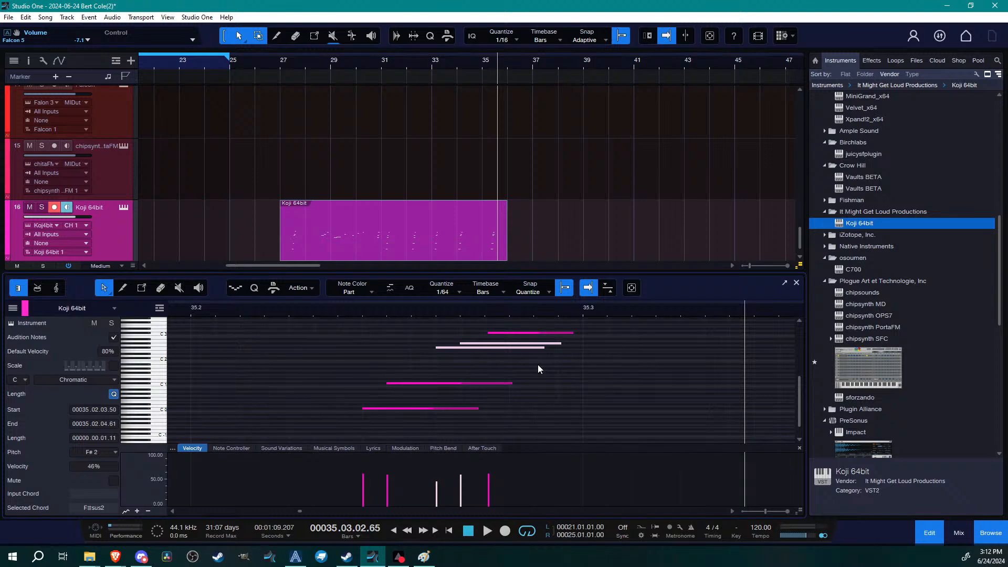
Play the whole Koji part from bar 27 and review its notes through bar 36
click(329, 383)
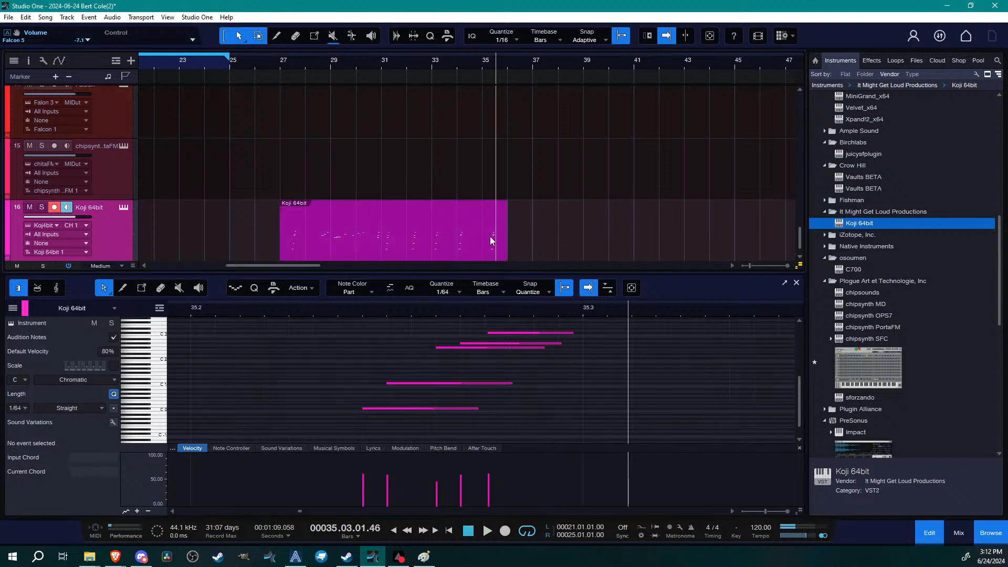
click(285, 63)
key(space)
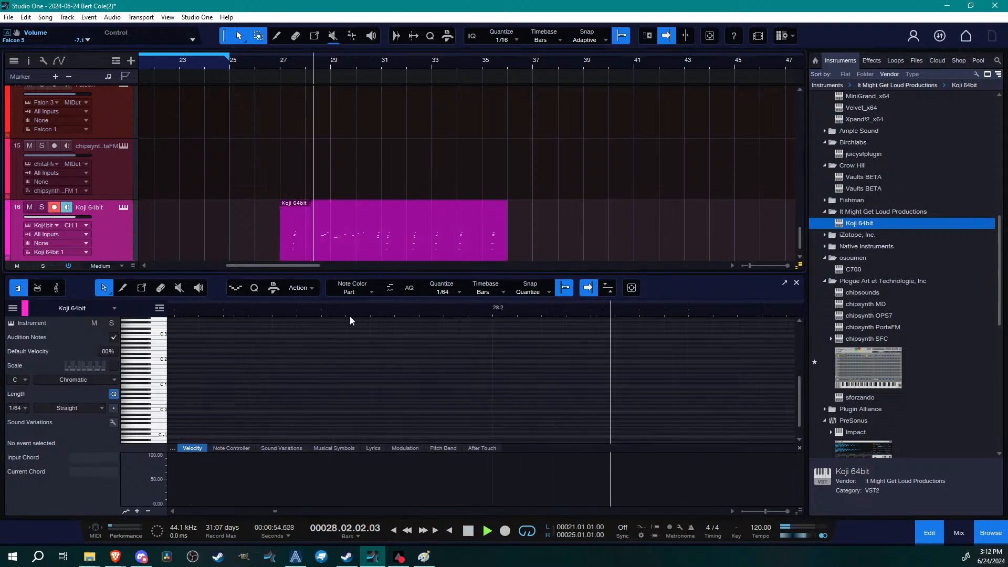
drag(353, 311, 197, 284)
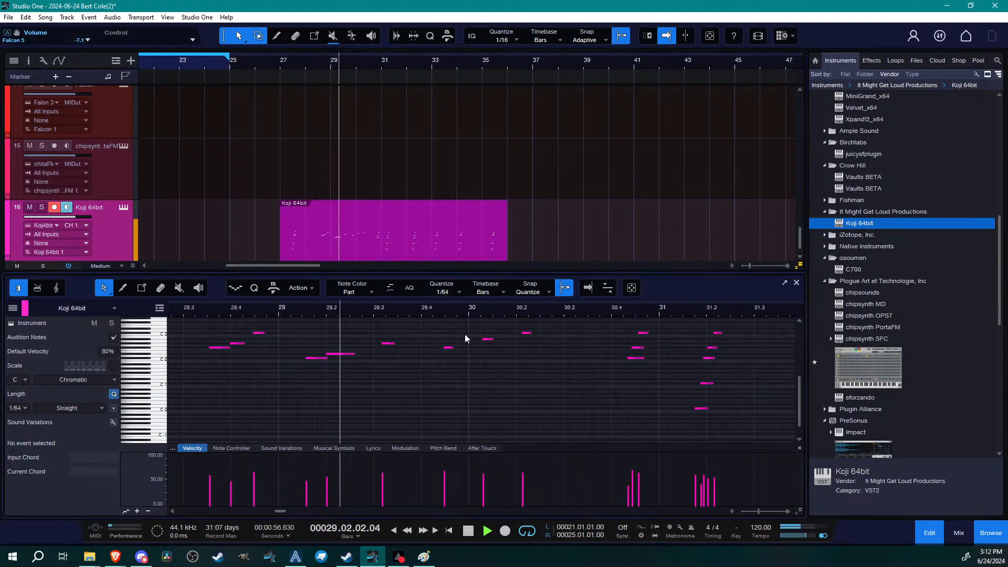
drag(575, 314, 284, 310)
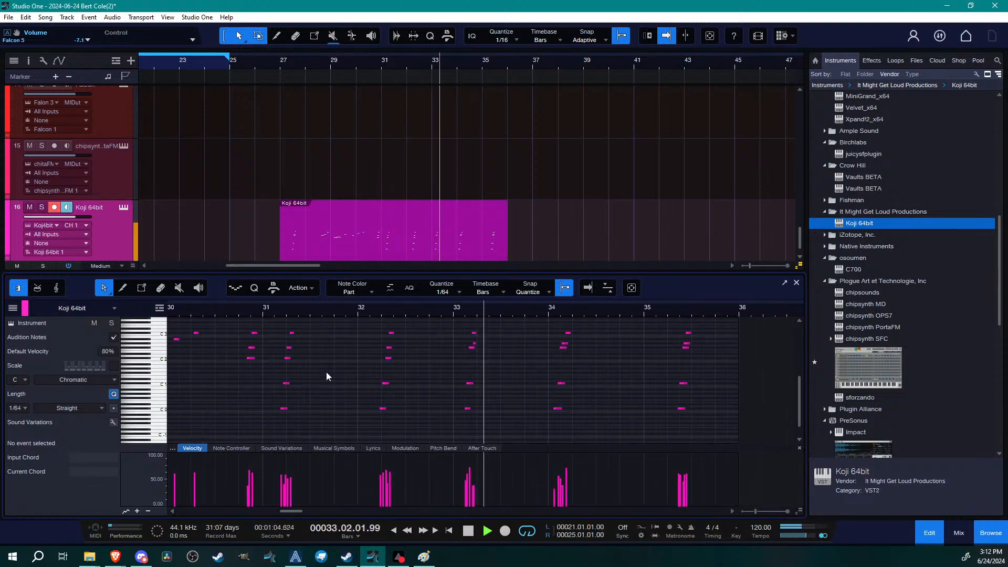
Delete the rolled chords in bars 33 and 34 of the Koji part
drag(455, 327, 485, 432)
key(Delete)
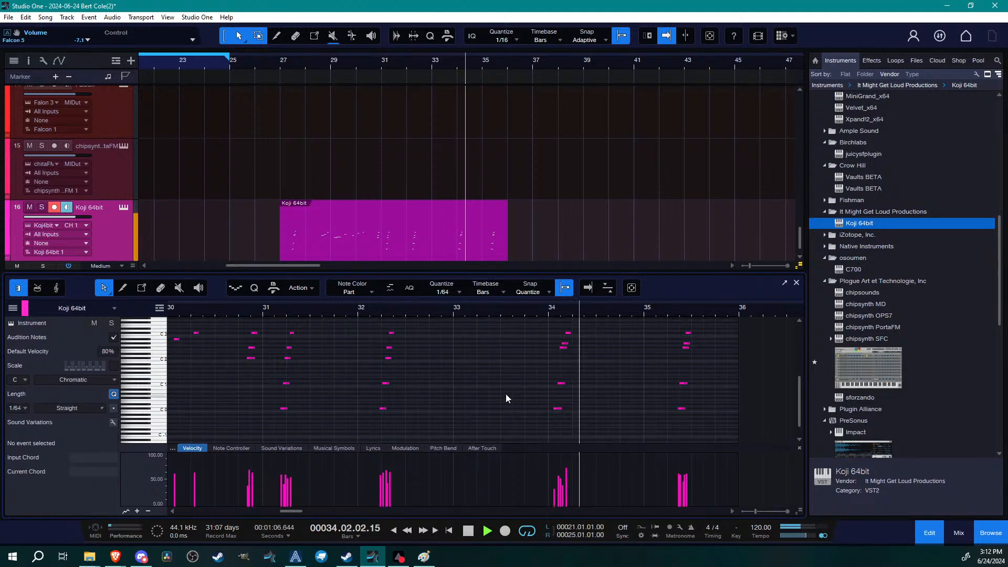
drag(540, 326, 588, 436)
key(Delete)
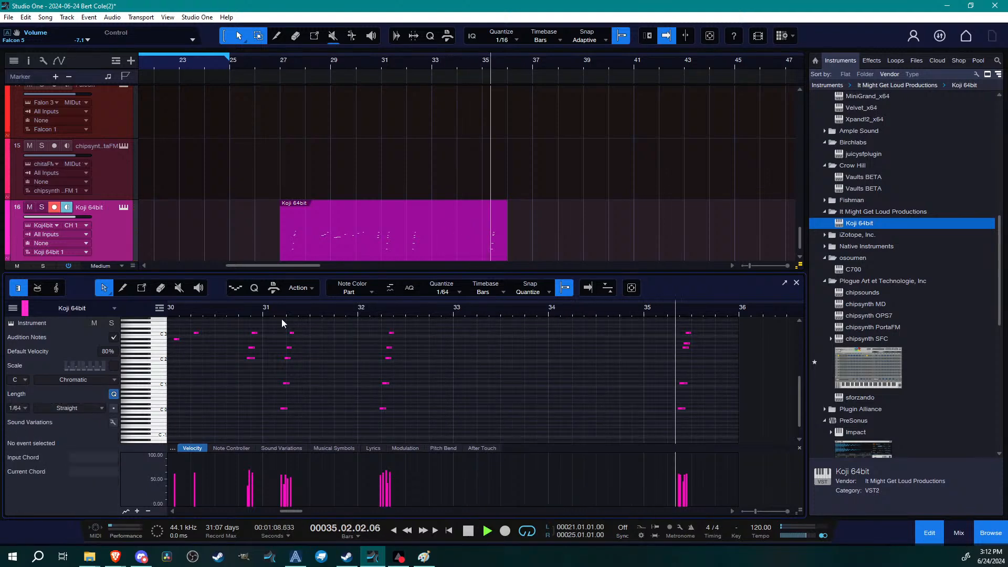
Play back the recorded Koji 64bit chords from bar 31 onward and delete the note group shortly after bar 32
key(space)
click(276, 311)
key(space)
key(space)
drag(288, 311, 458, 295)
click(308, 312)
key(space)
key(space)
click(492, 315)
drag(528, 326, 637, 424)
key(Delete)
Fine-tune the timing of individual notes in the rolled chord shortly after bar 31
click(258, 315)
drag(303, 316, 467, 332)
drag(410, 421, 565, 312)
click(386, 411)
click(421, 383)
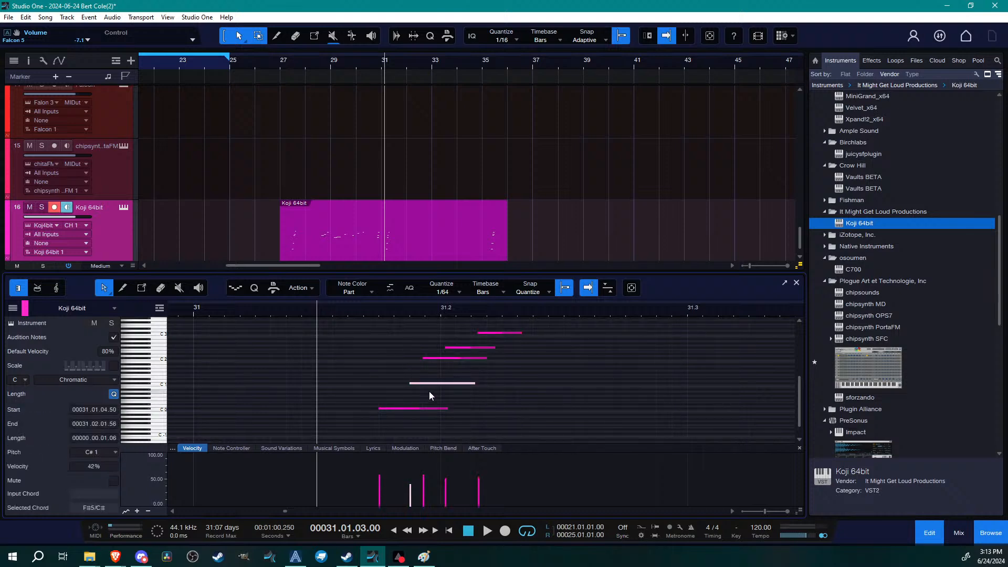
click(433, 358)
drag(451, 357, 457, 358)
drag(440, 323, 522, 348)
click(426, 332)
click(522, 349)
drag(377, 310, 353, 295)
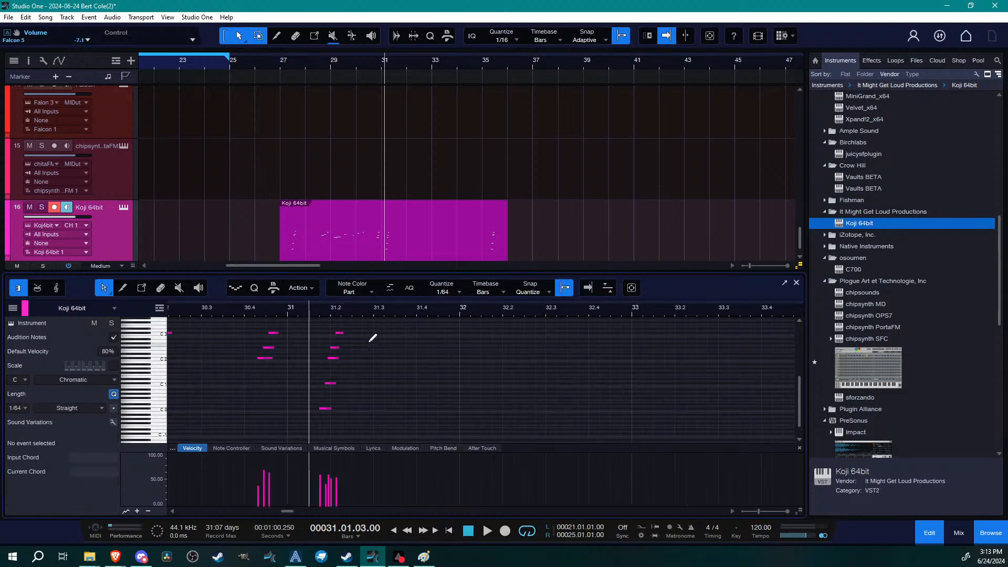
Select all five notes of the rolled chord after bar 31 and move them later to start at 31.02.01.00
drag(360, 309, 493, 415)
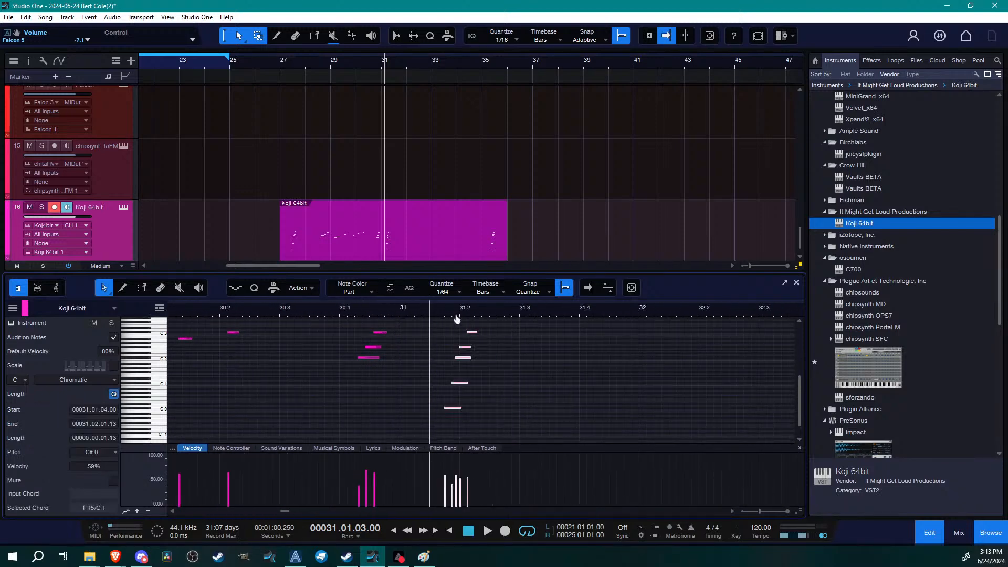
drag(456, 310, 452, 413)
key(alt+Right)
key(alt+Right)
key(alt+Right)
key(alt+Right)
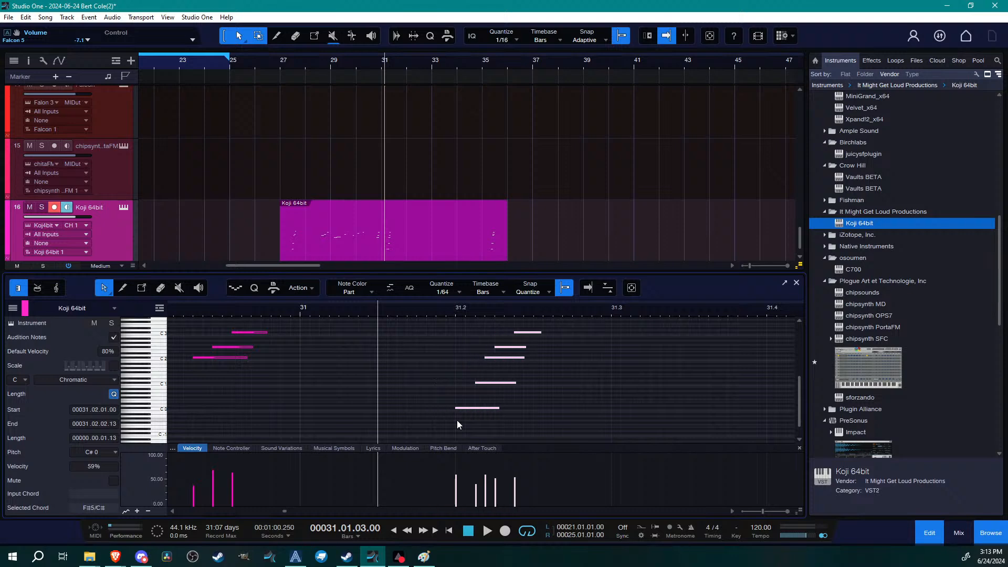
click(457, 424)
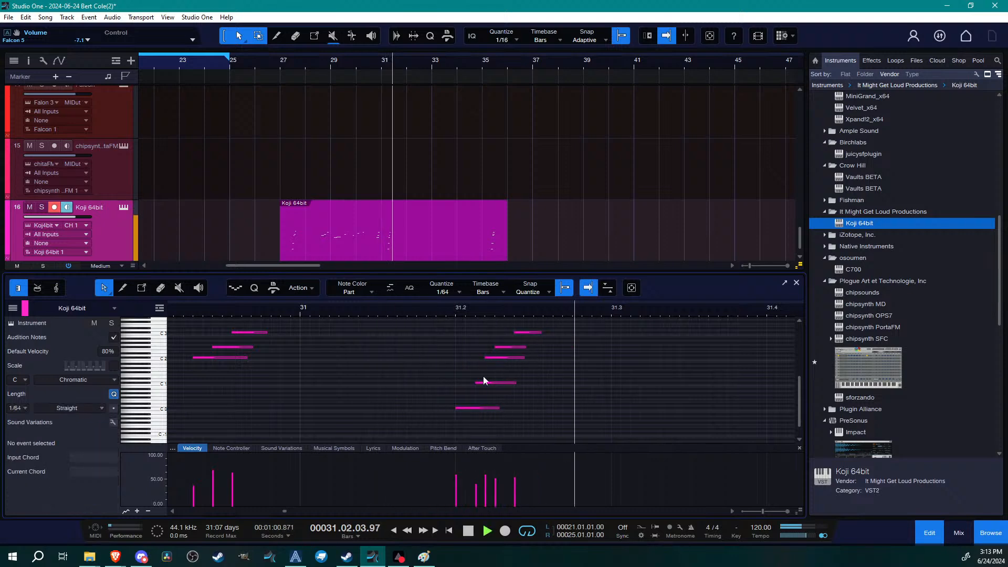
Split the Koji 64bit event at 31.2 and 31.3, and move the isolated chord to beat 3 of bar 37
drag(436, 311, 315, 291)
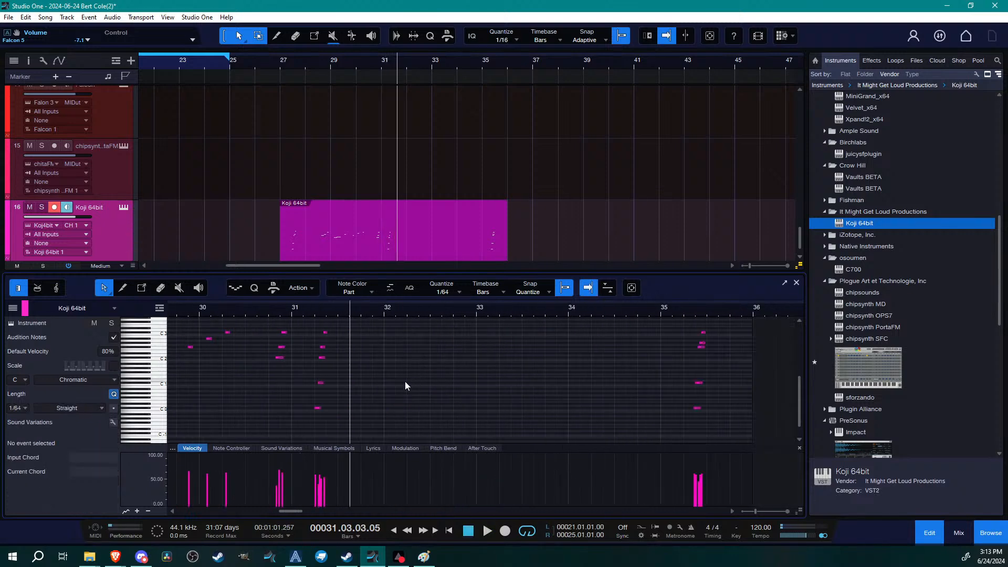
alt+click(386, 212)
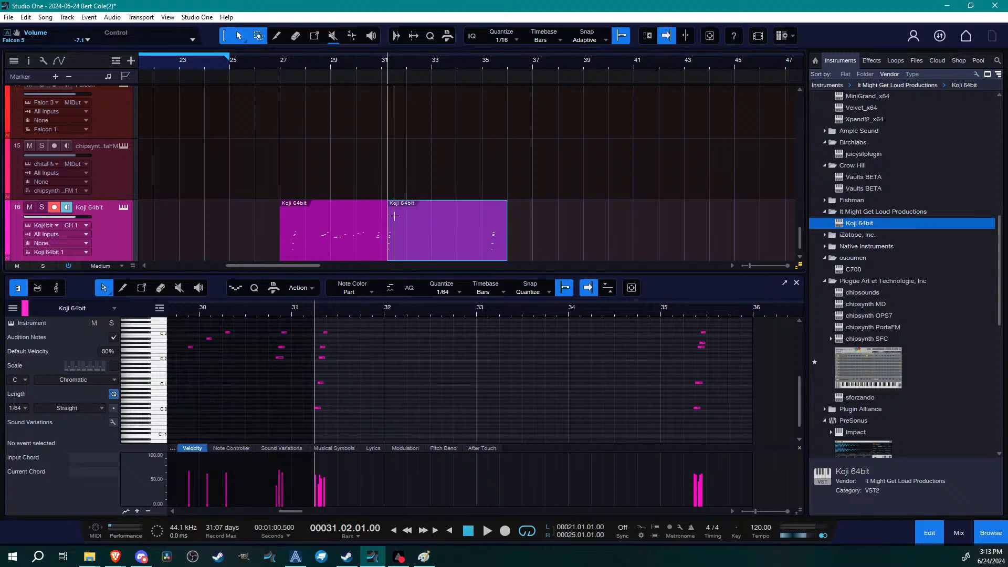
double_click(395, 213)
drag(389, 250, 545, 246)
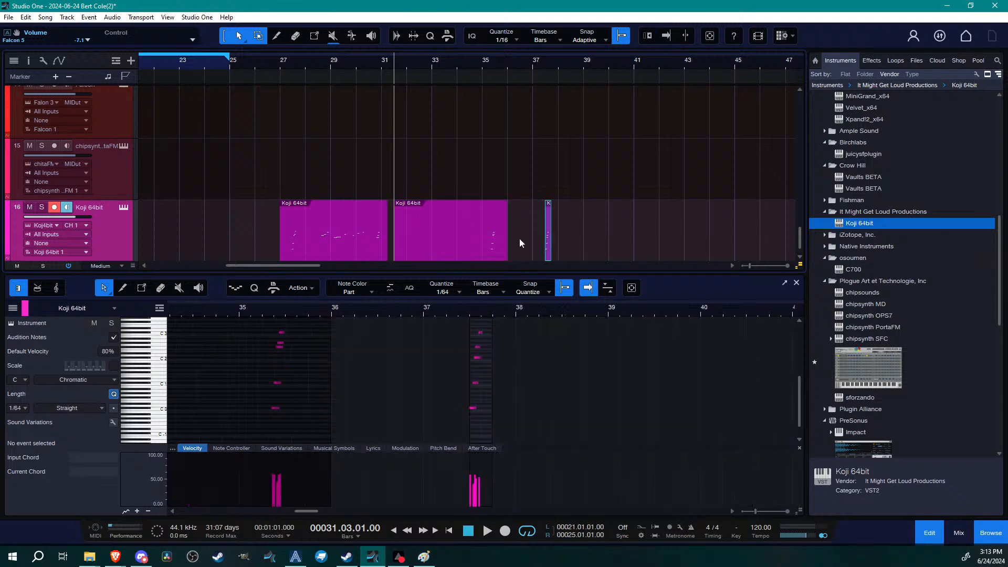
Isolate the chord between 35.2 and 35.3 as its own trimmed event and move it to the start of bar 37
alt+click(494, 215)
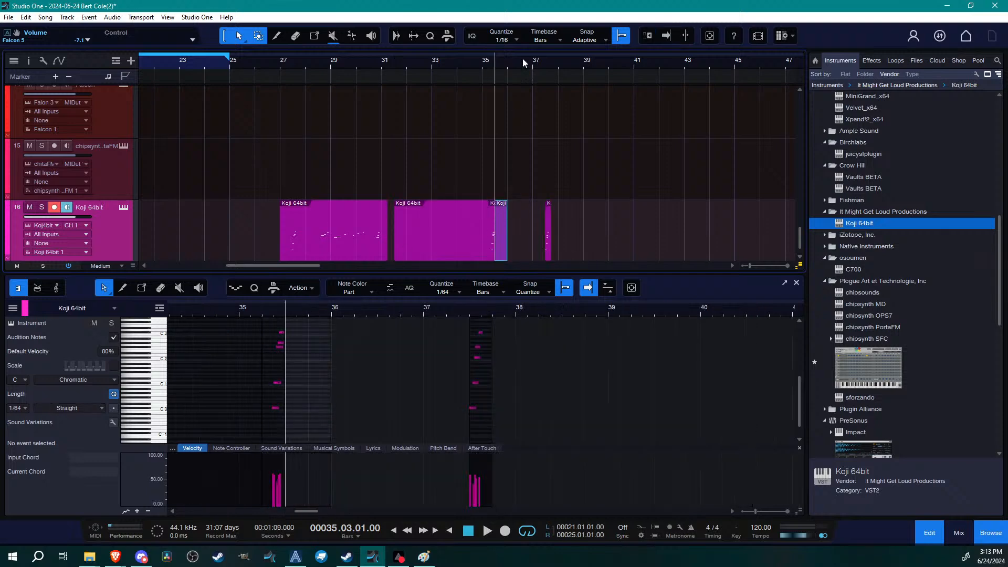
drag(505, 62, 443, 248)
click(406, 235)
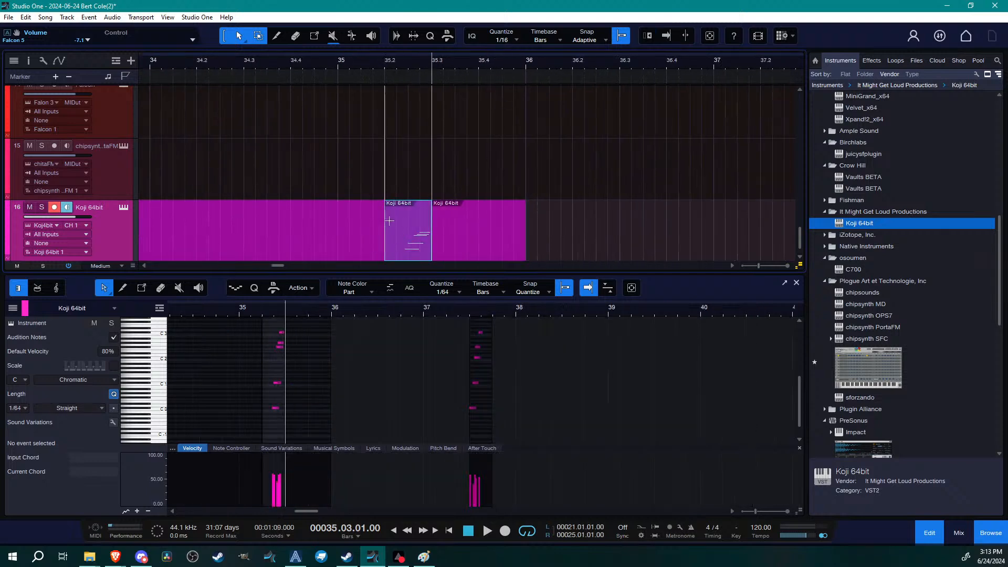
drag(385, 223, 647, 246)
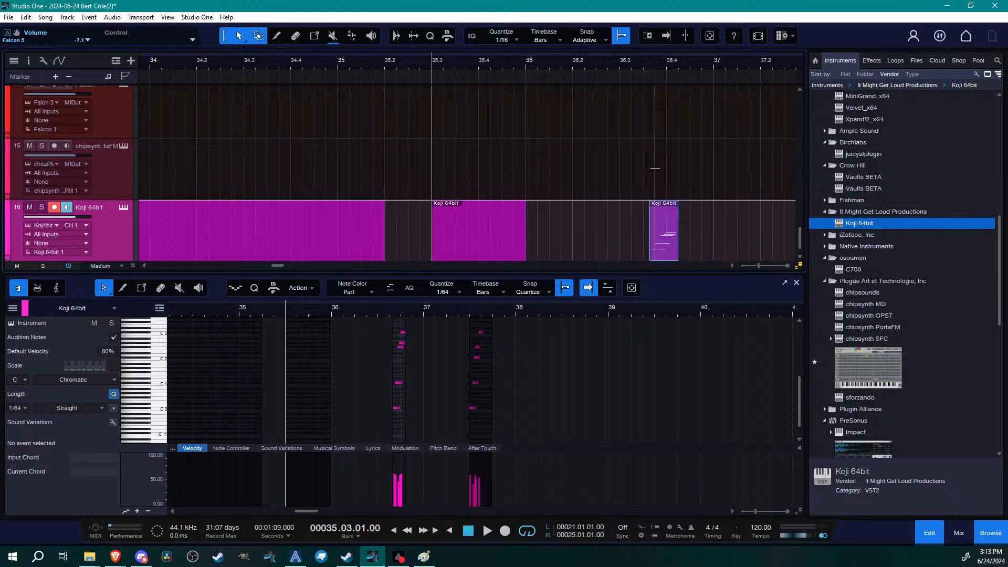
scroll(619, 59, right, 4)
drag(442, 236, 507, 236)
Delete the leftover Koji 64bit events between bars 27 and 36
drag(261, 61, 423, 32)
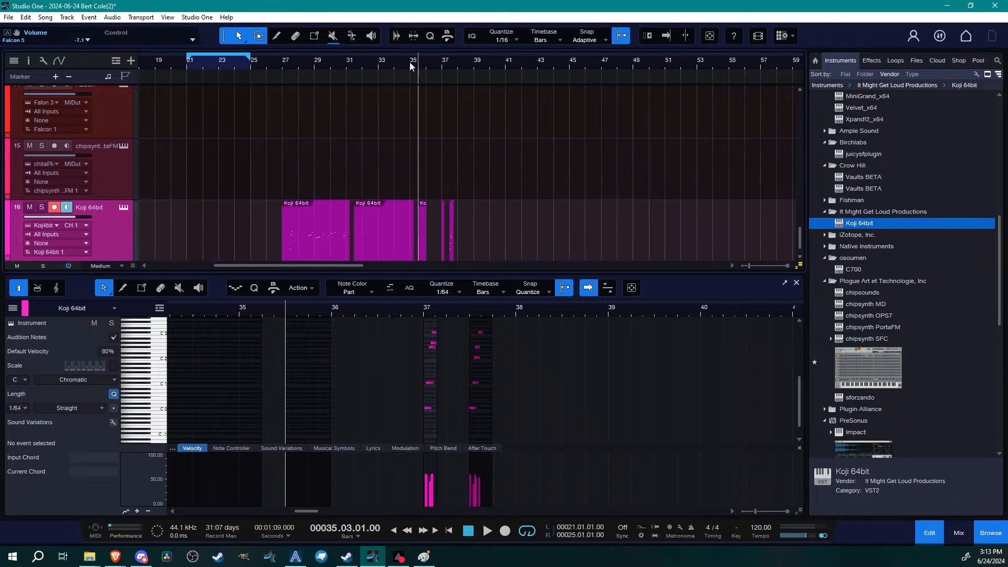
drag(271, 253, 431, 237)
key(Delete)
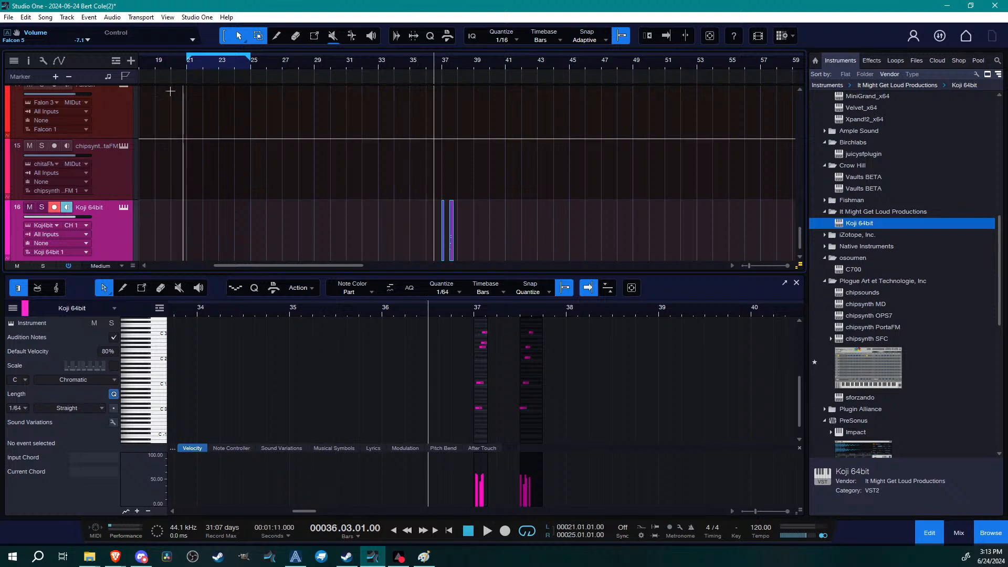
Add a marker at 36.03, just before the two chord clips, and name it "Confirmation Doots"
click(55, 78)
double_click(439, 78)
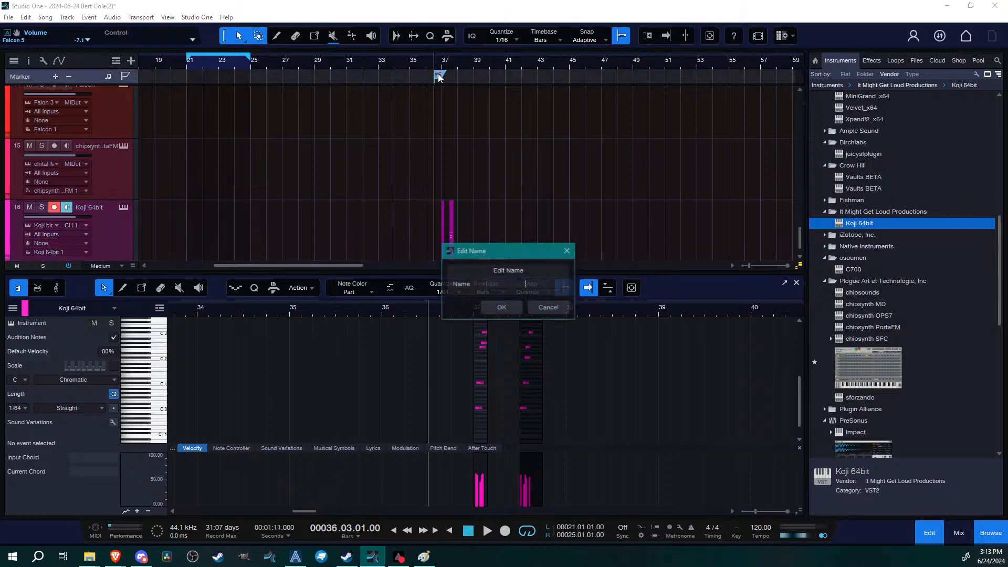
text(Confirmation )
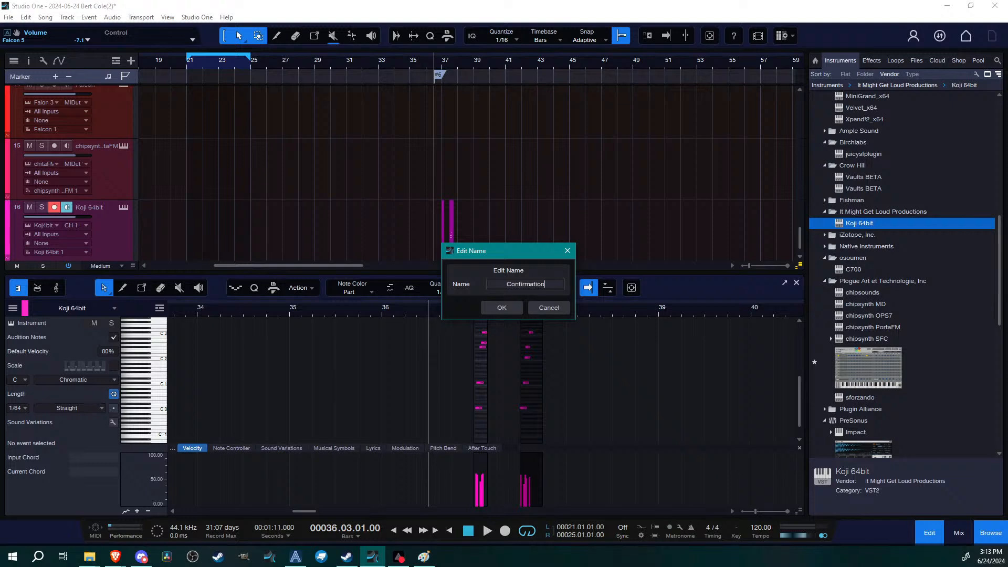
text(Doots)
key(Return)
Look through the available instruments and highlight PAPU among the recent ones
drag(457, 57, 387, 58)
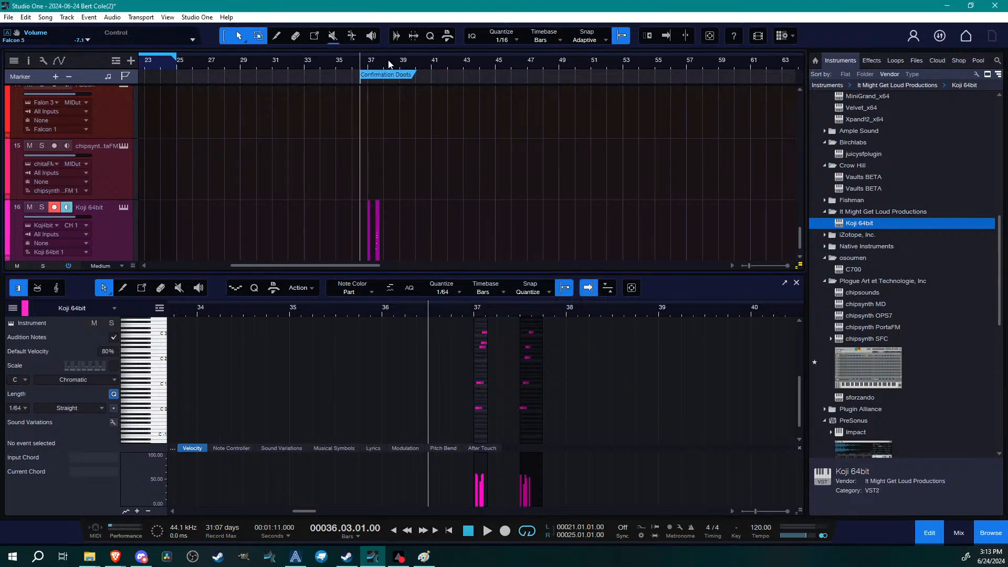
scroll(473, 188, down, 2)
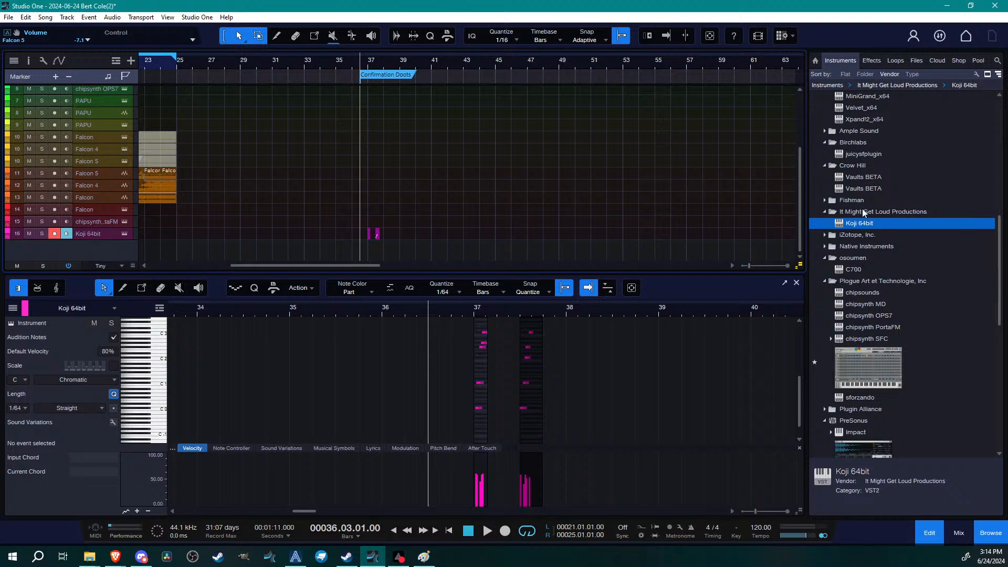
scroll(882, 283, up, 4)
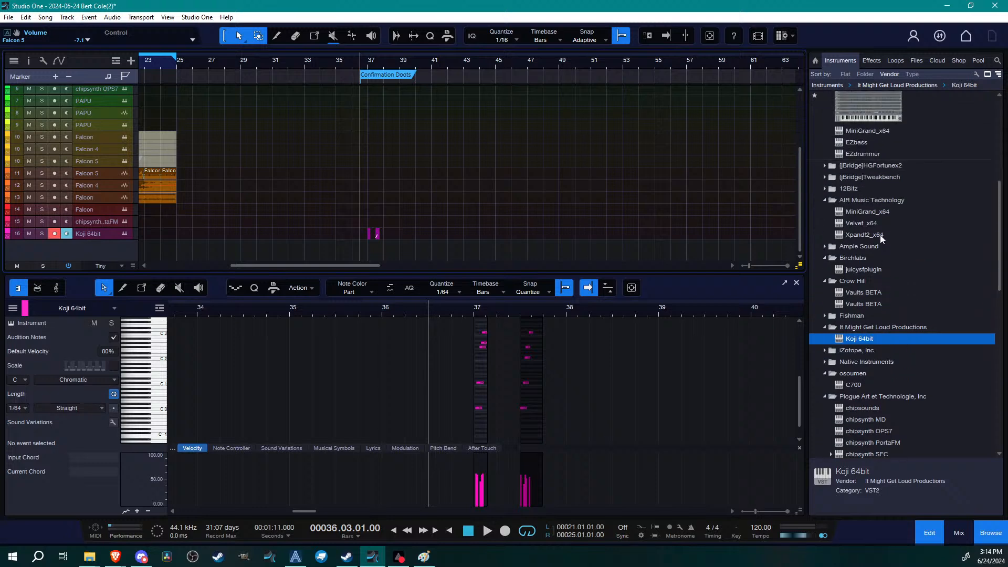
scroll(880, 235, up, 4)
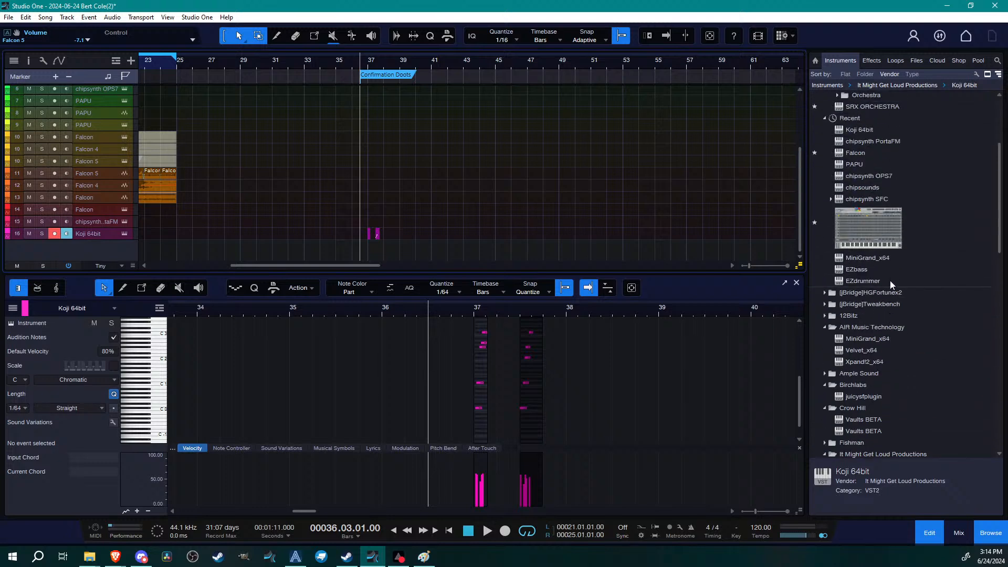
scroll(890, 281, up, 2)
click(854, 222)
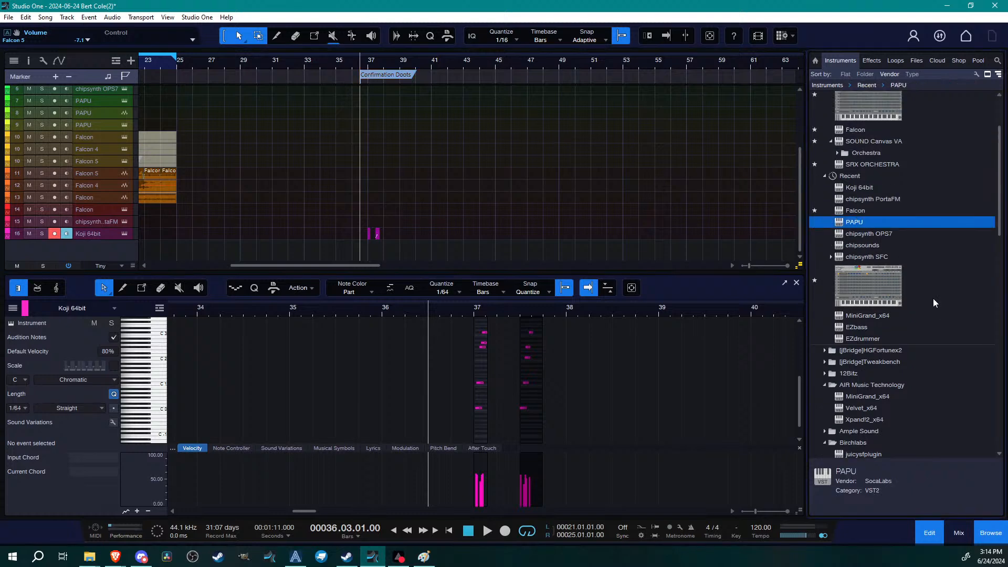
Open the Falcon instrument on track 14 and load the Typical Blip preset from the 8-Bit Synth soundbank's 01-Chiptuning category
click(105, 210)
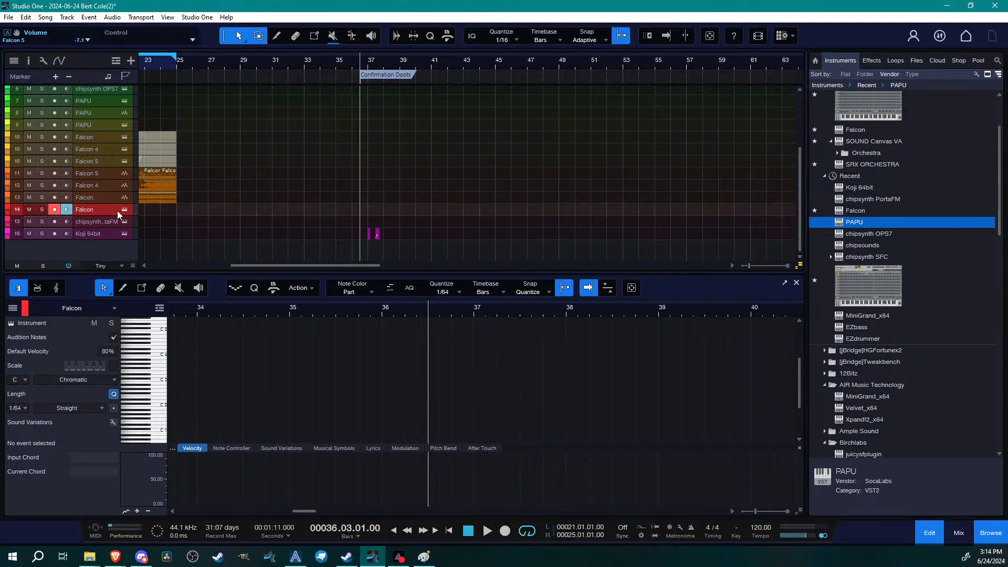
click(124, 210)
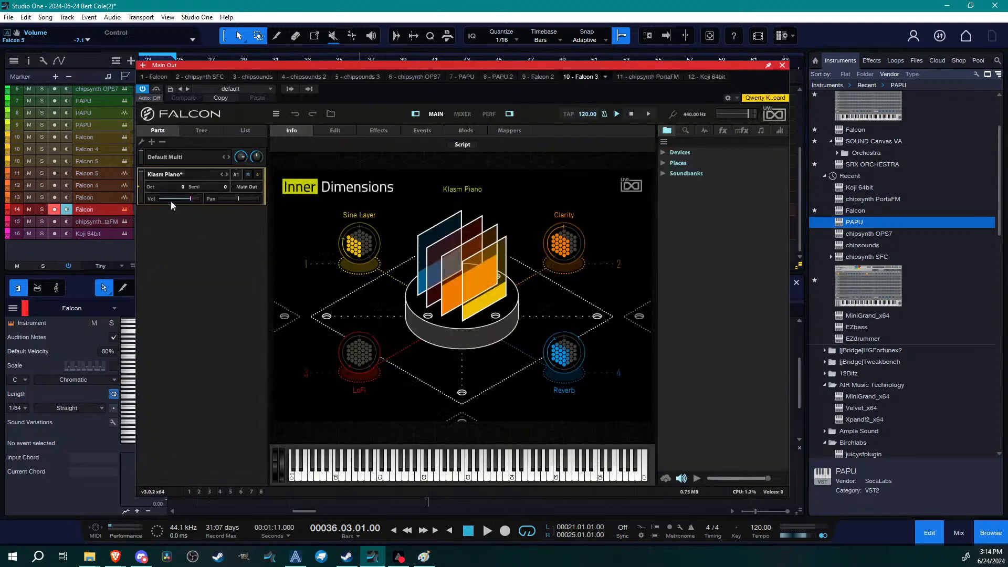
click(188, 175)
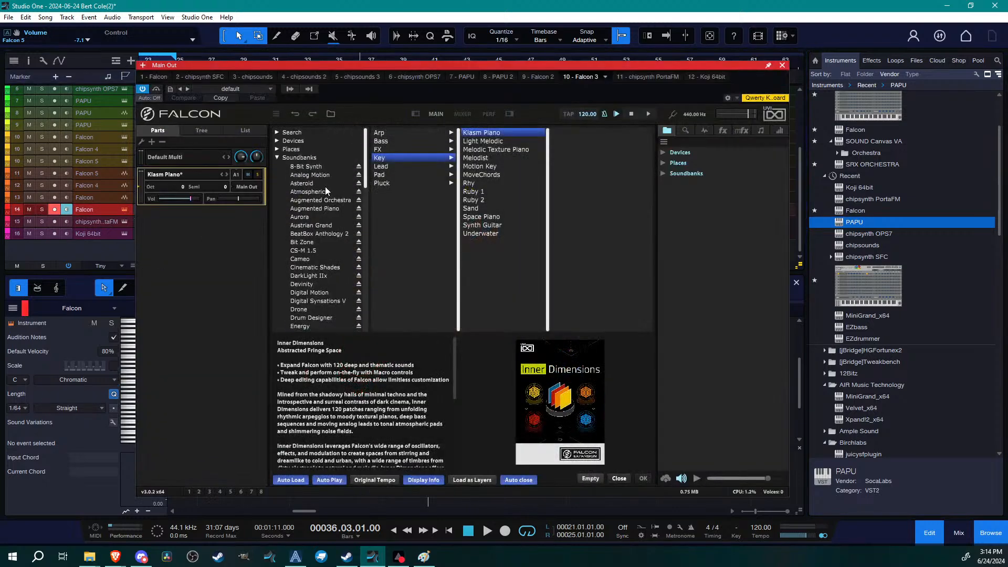
click(317, 166)
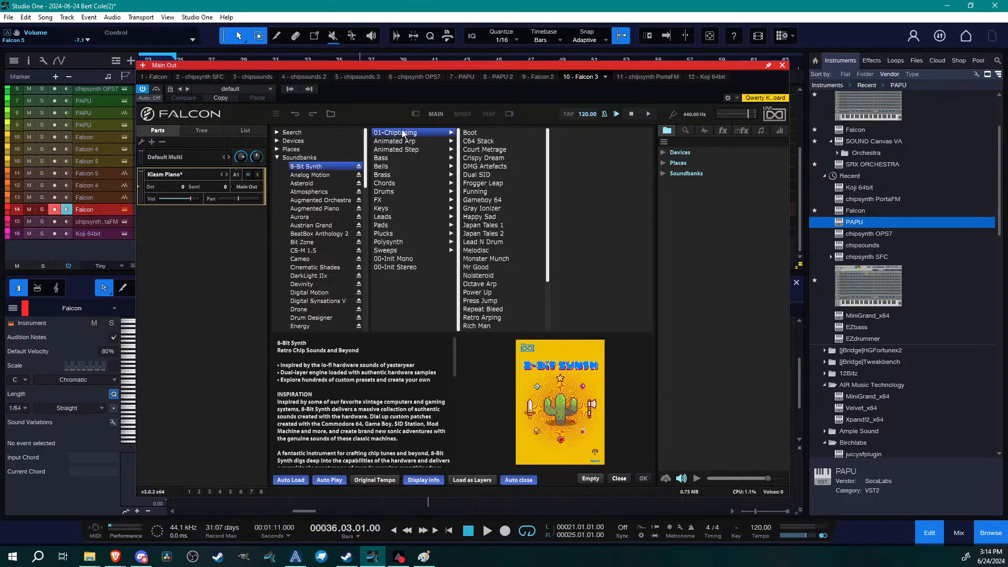
scroll(496, 244, down, 3)
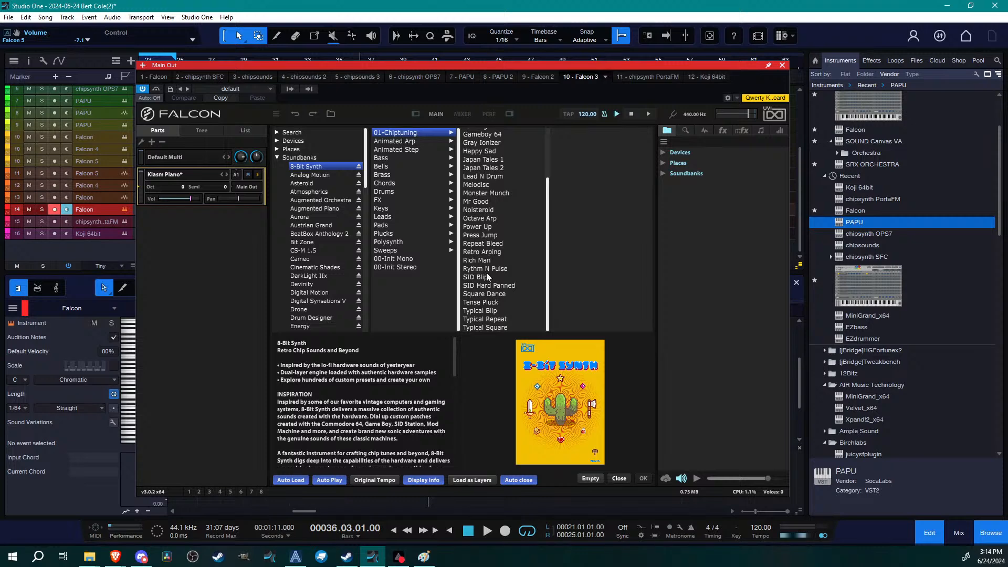
click(499, 314)
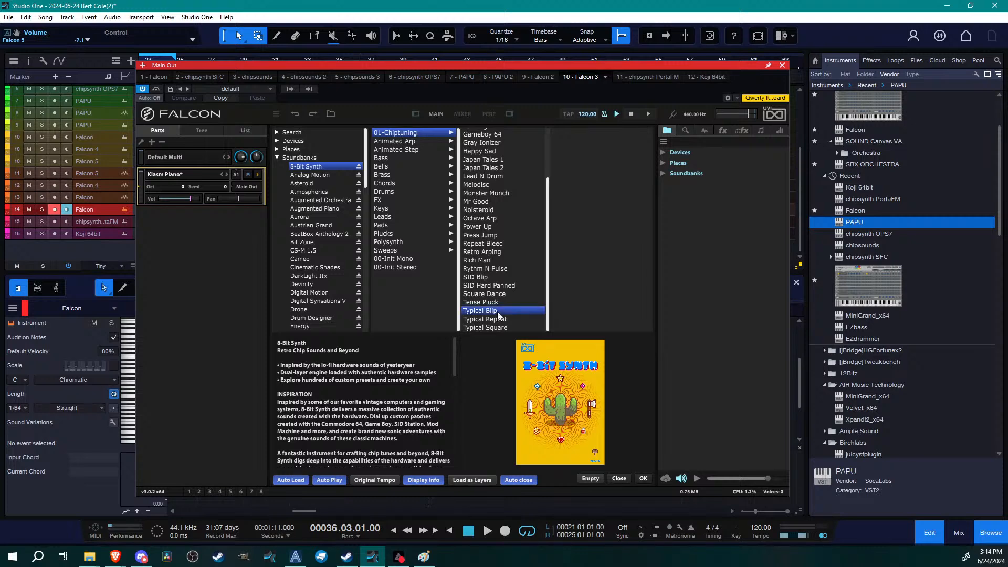
double_click(498, 313)
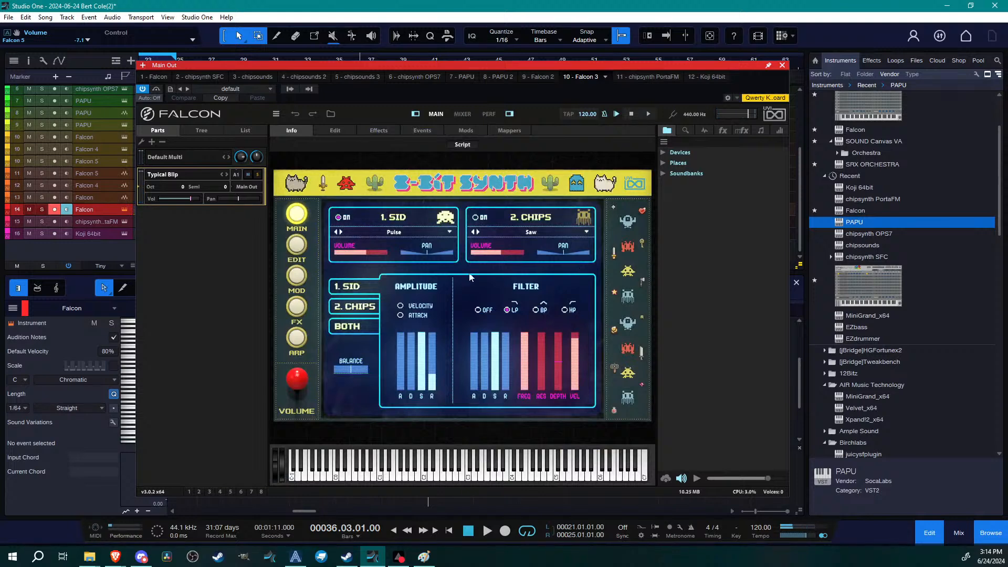
Switch off the Sparkverb and Delay effects of the Typical Blip preset, keeping that preset loaded
click(301, 310)
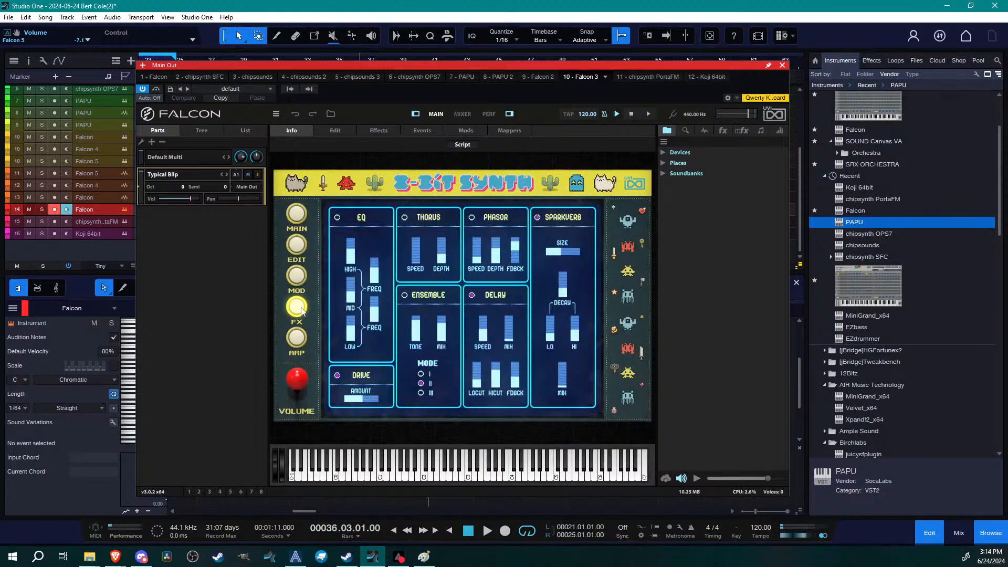
click(537, 217)
click(471, 294)
double_click(187, 174)
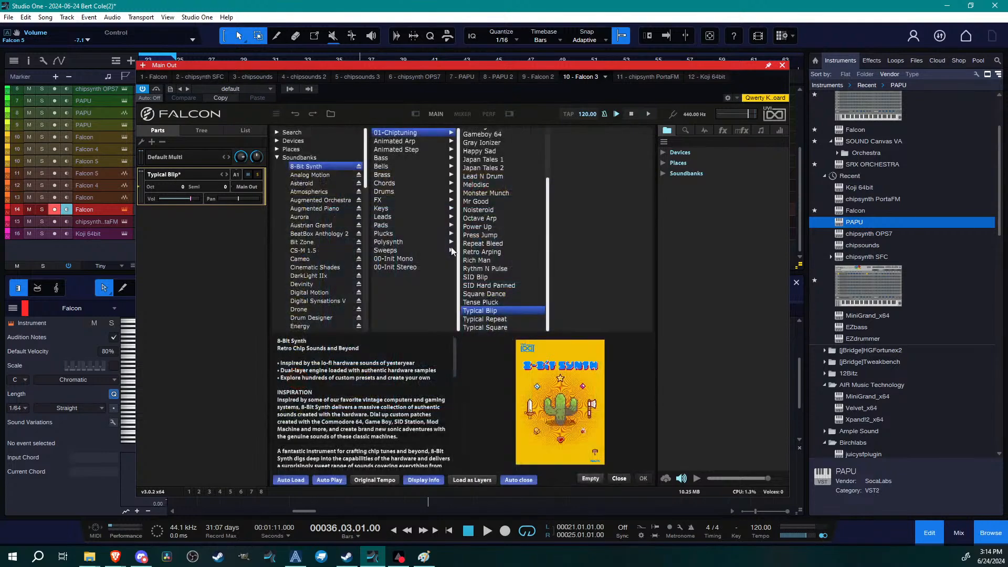
click(620, 478)
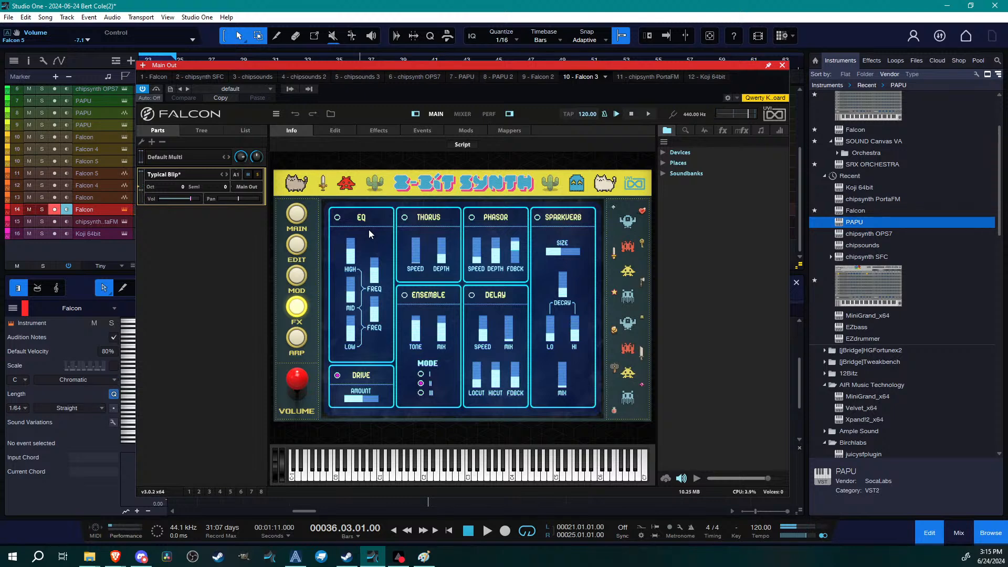
Record a short blip phrase on the Falcon track after the Koji chord clips and play it back
key(space)
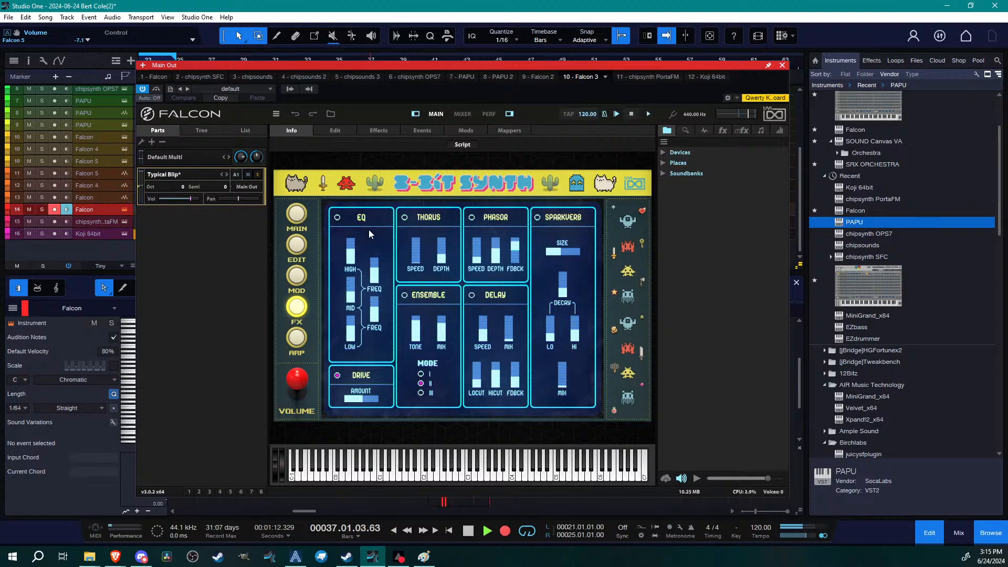
click(782, 65)
mouse_move(428, 169)
mouse_down()
mouse_move(357, 210)
mouse_move(392, 206)
mouse_up()
drag(401, 67, 456, 91)
click(428, 64)
key(space)
key(space)
Open the recorded Falcon event for note editing, shift its blip notes slightly earlier and audition the result
double_click(465, 213)
drag(699, 373, 672, 363)
click(527, 313)
key(space)
key(space)
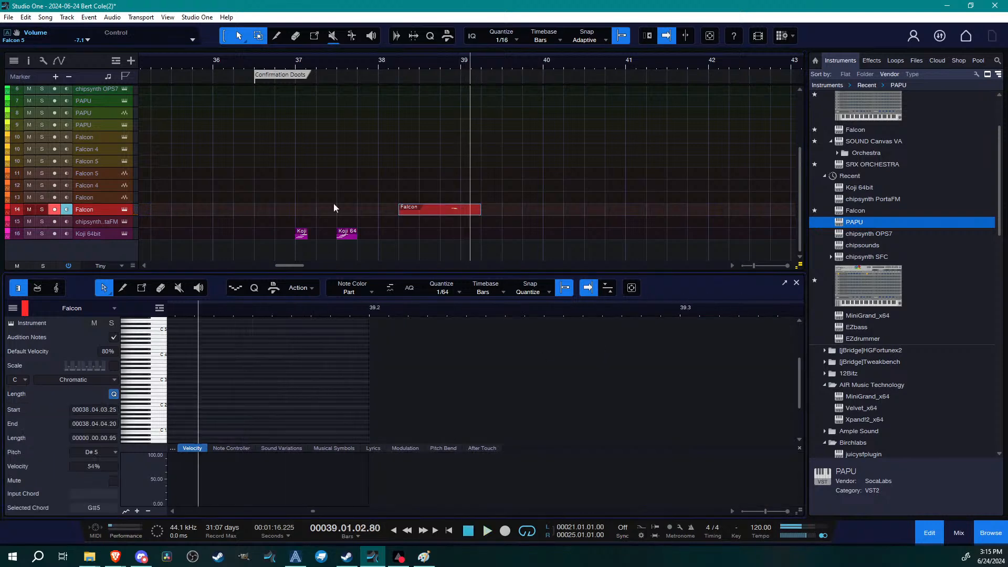
Move the recorded Falcon event earlier so its notes fall around beat 2 of bar 38
scroll(493, 208, up, 3)
scroll(510, 191, down, 2)
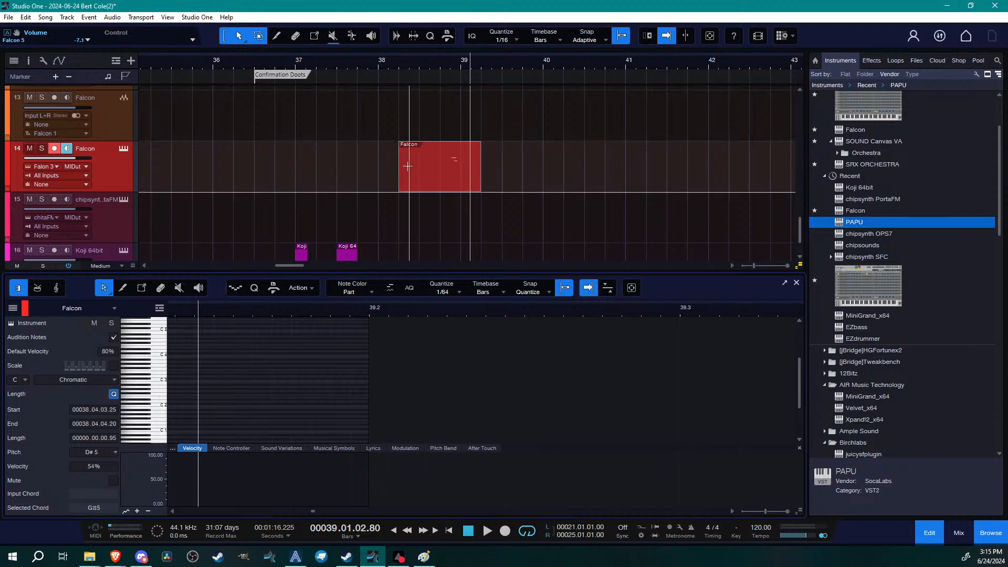
mouse_move(394, 167)
mouse_down()
mouse_move(451, 173)
mouse_move(401, 171)
mouse_up()
Duplicate the Falcon track and assign the copy to the Falcon 3 instrument
right_click(111, 178)
click(199, 241)
click(73, 190)
click(99, 212)
Open the Falcon 6 track's instrument, add a second part and load the Typical Square preset from 8-Bit Synth into it
click(123, 173)
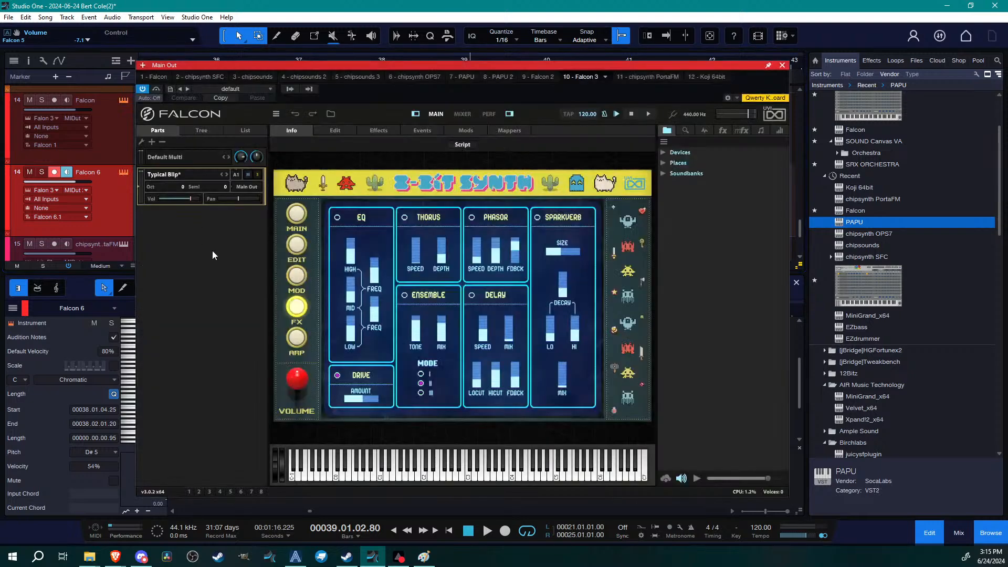
click(152, 141)
double_click(172, 214)
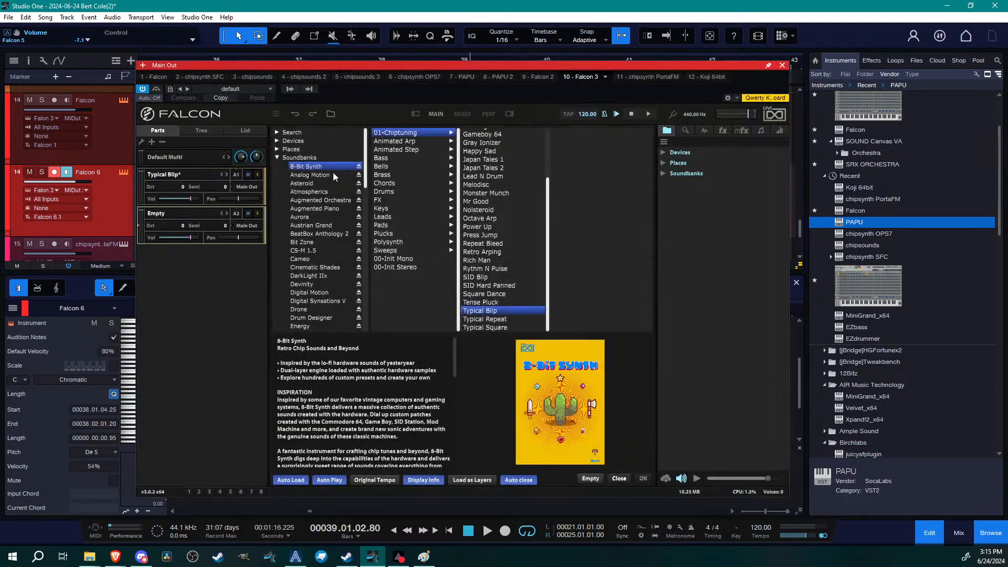
double_click(502, 329)
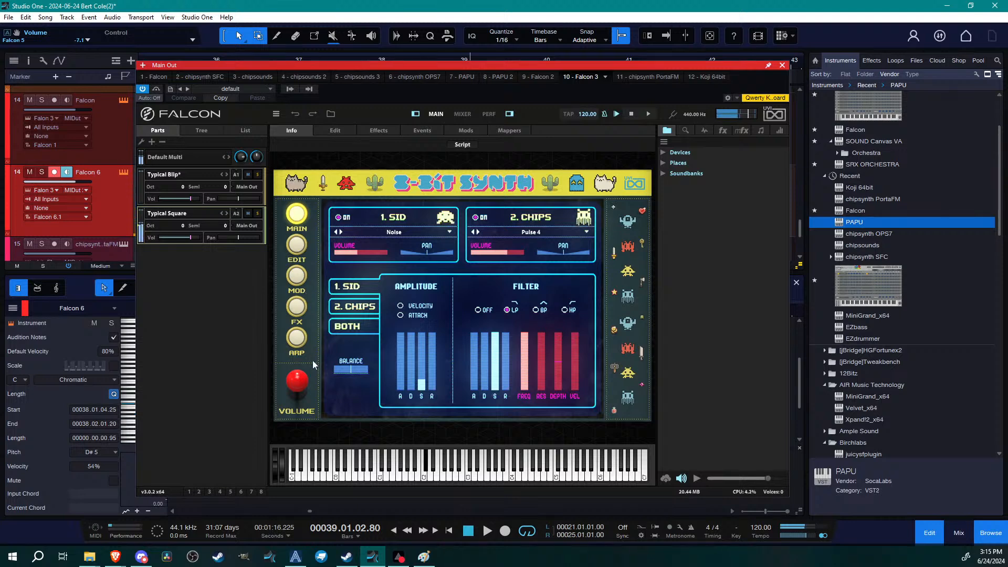
Switch off the Phasor, Drive and EQ effects of the Typical Square part
click(296, 308)
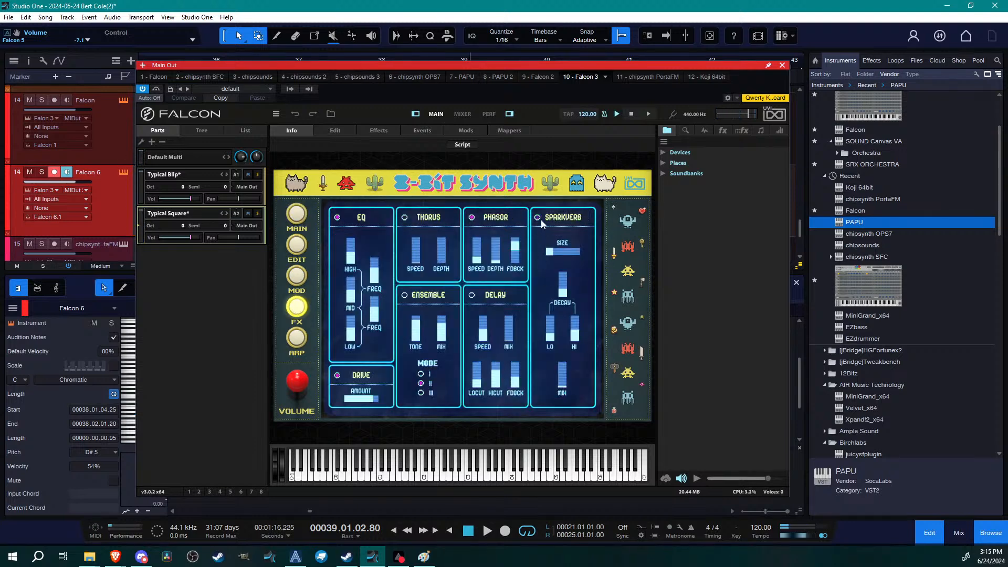
click(472, 218)
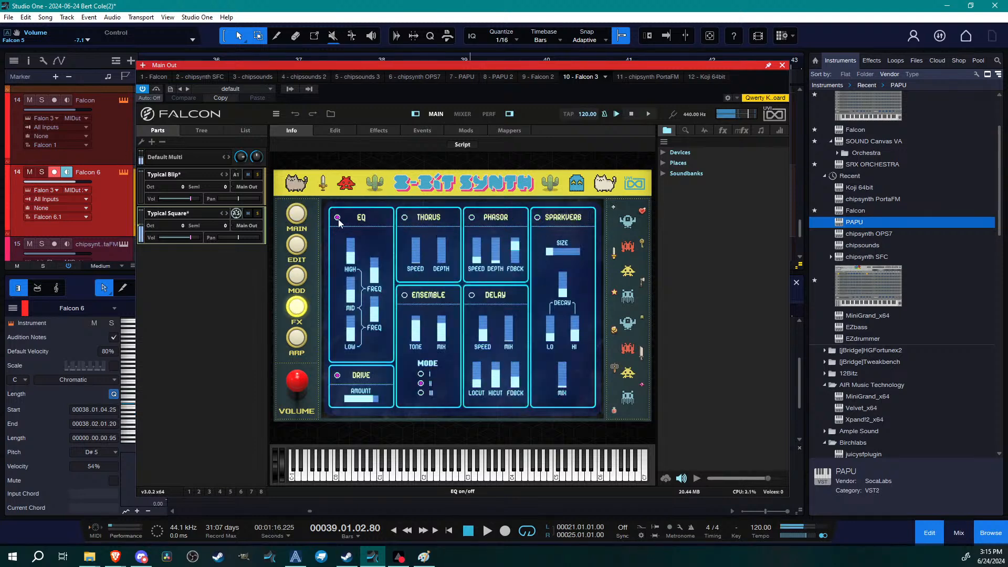
click(337, 377)
click(337, 218)
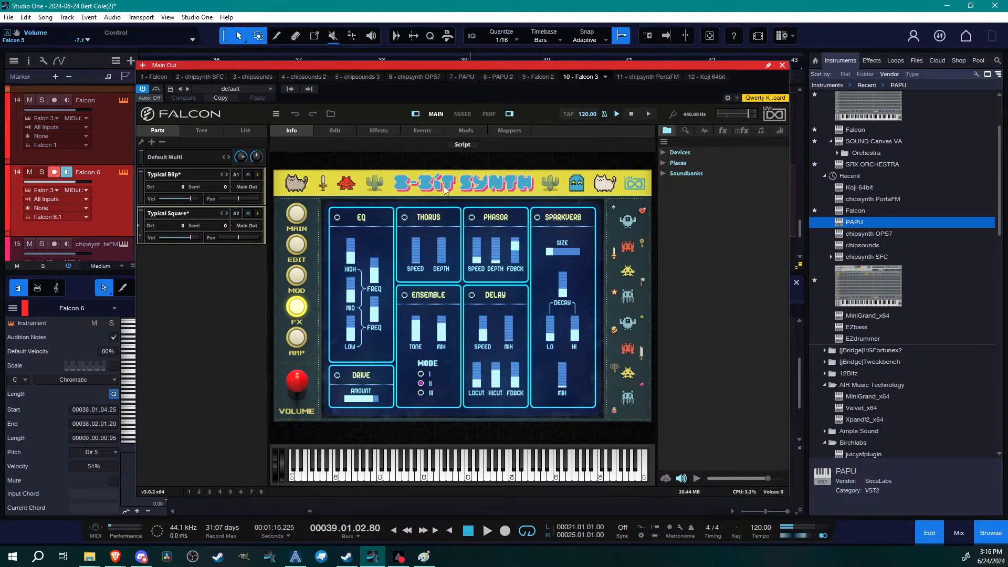
Change the waveform of the Typical Square part's SID oscillator to Pulse
click(296, 212)
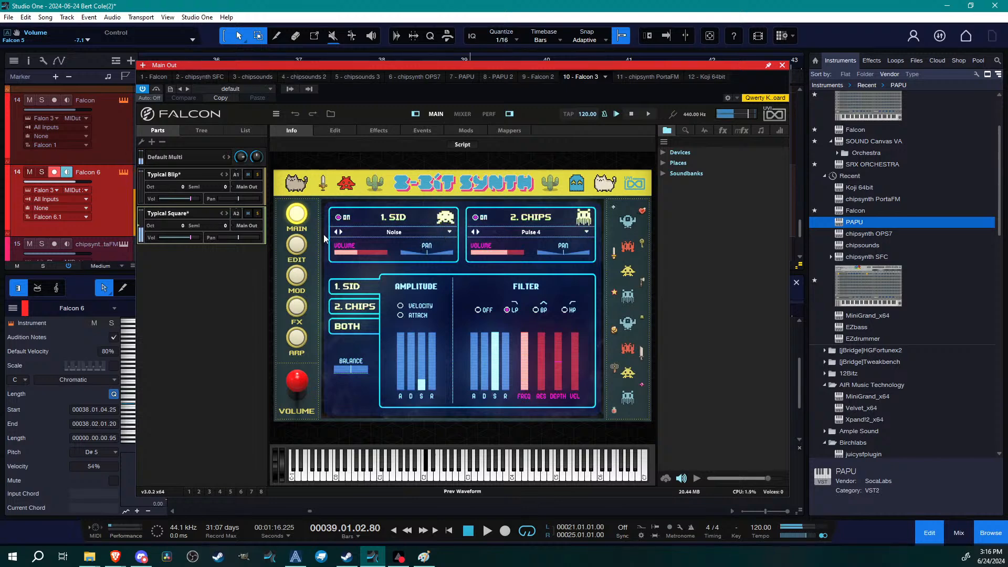
click(340, 217)
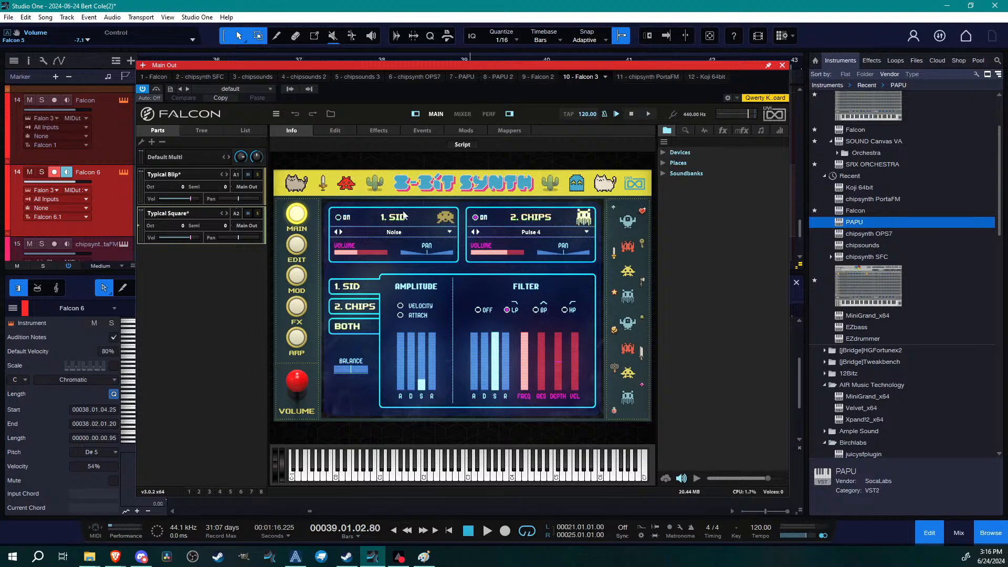
click(390, 233)
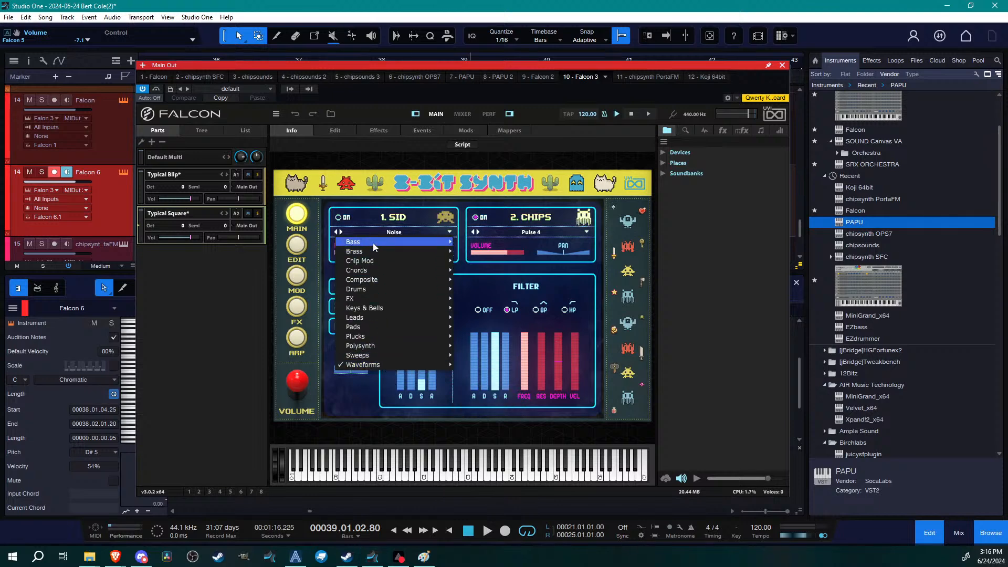
click(515, 230)
mouse_move(516, 357)
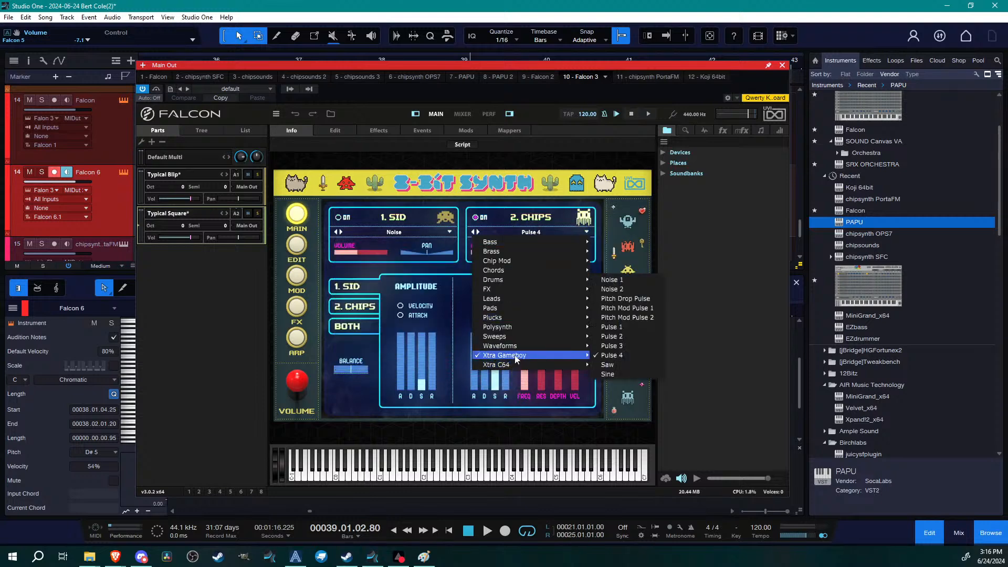
click(398, 234)
mouse_move(370, 352)
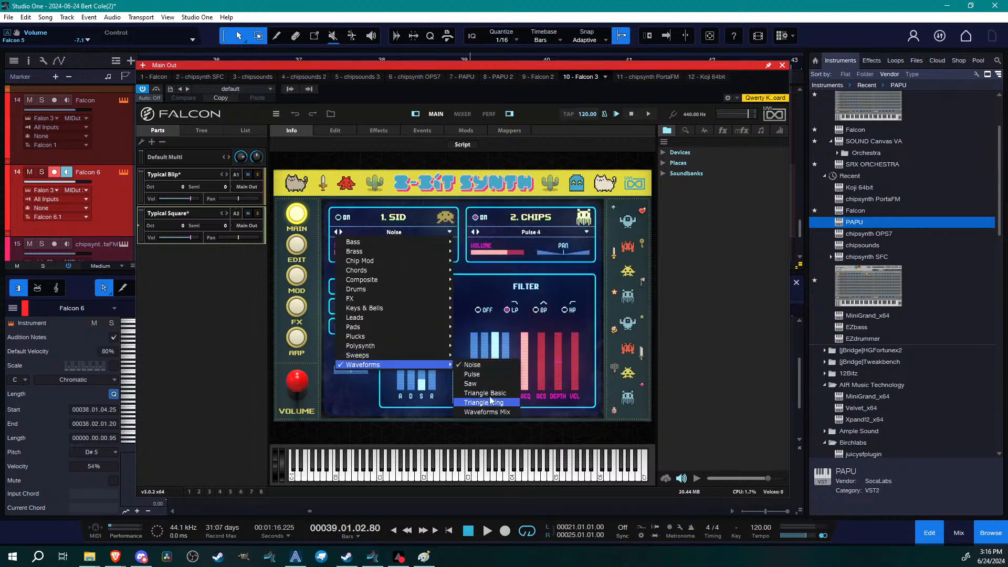
click(490, 374)
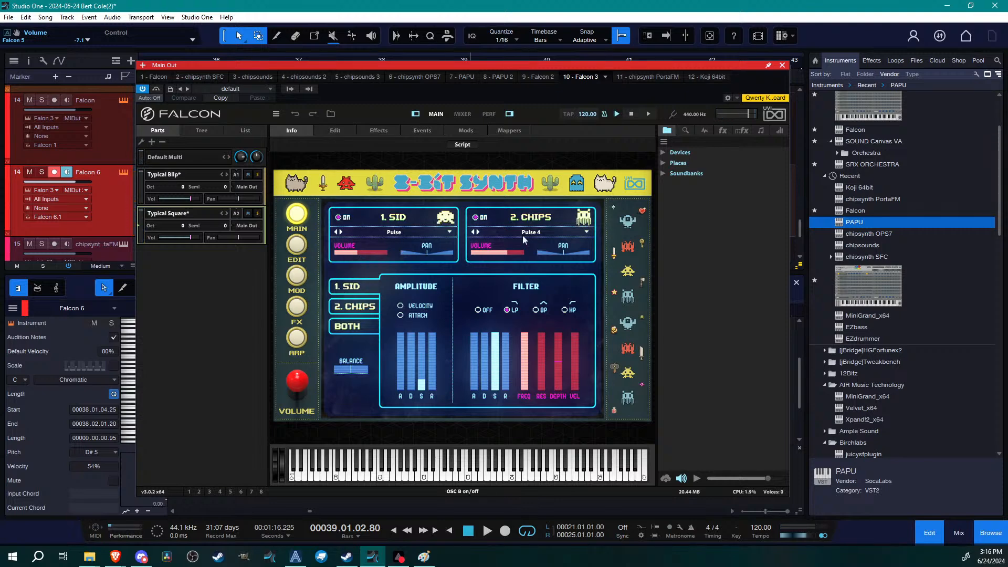
Compare the amplitude, filter and edit settings of the SID, Chips and combined layers
click(360, 307)
click(356, 288)
click(347, 323)
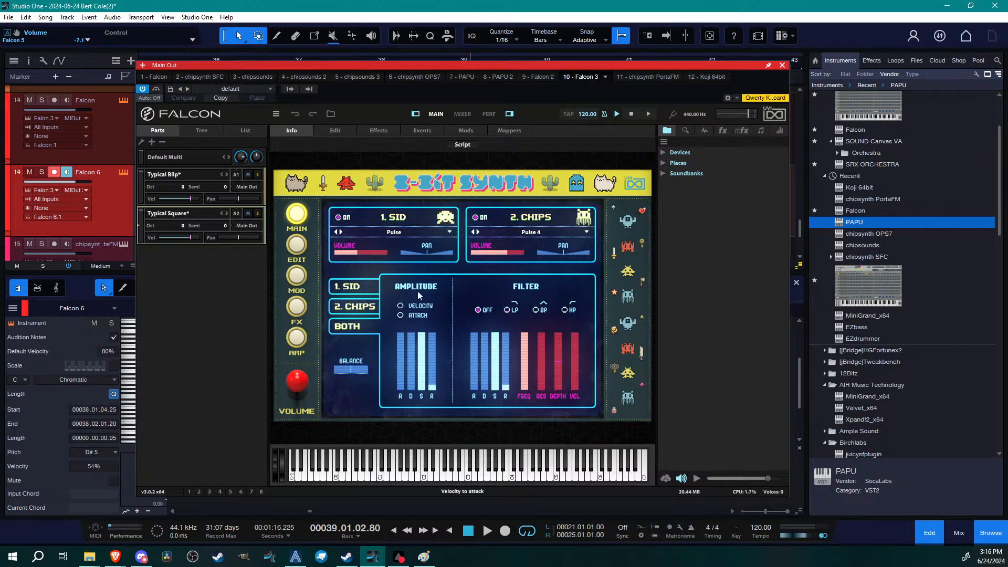
click(353, 292)
click(353, 305)
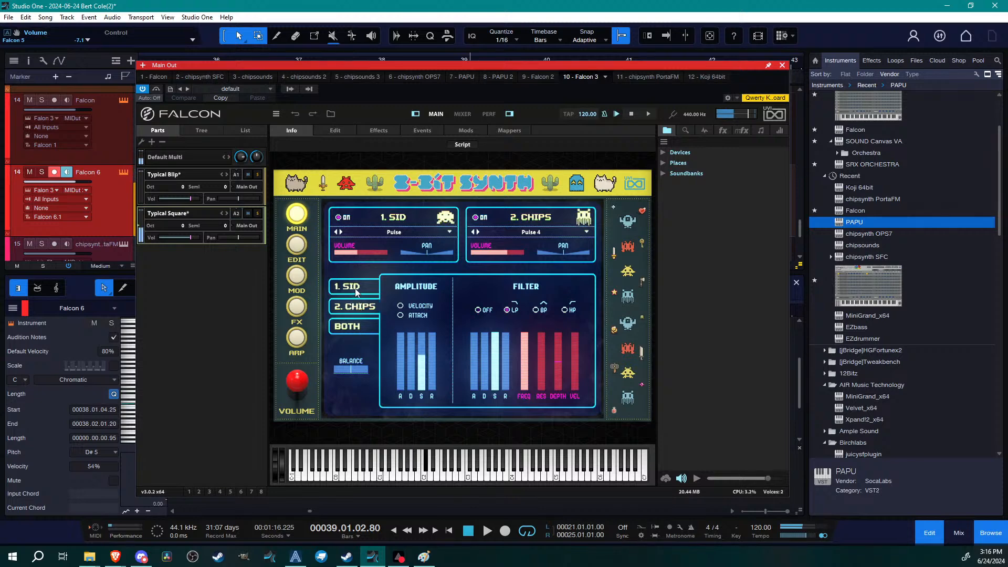
click(356, 292)
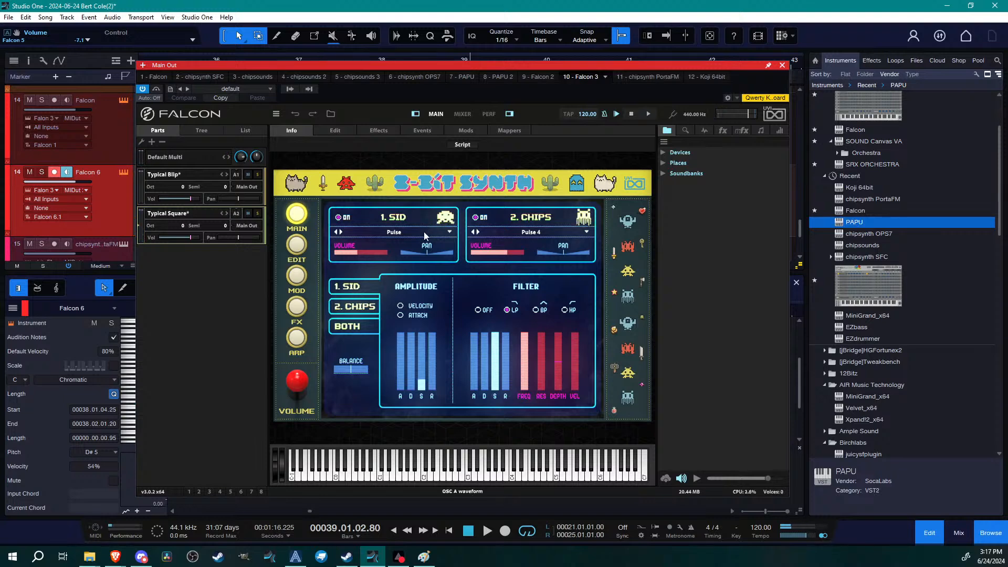
click(297, 249)
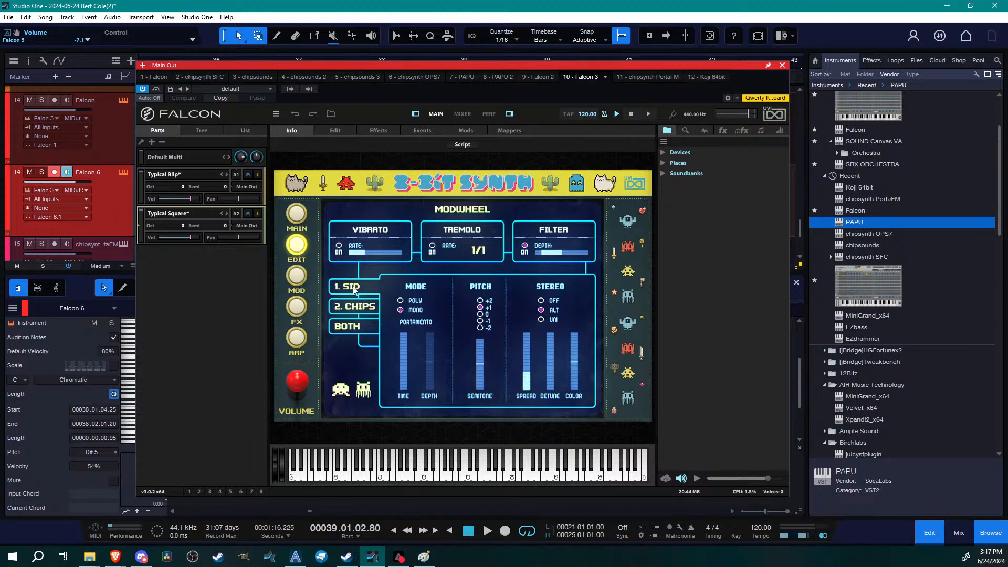
click(297, 213)
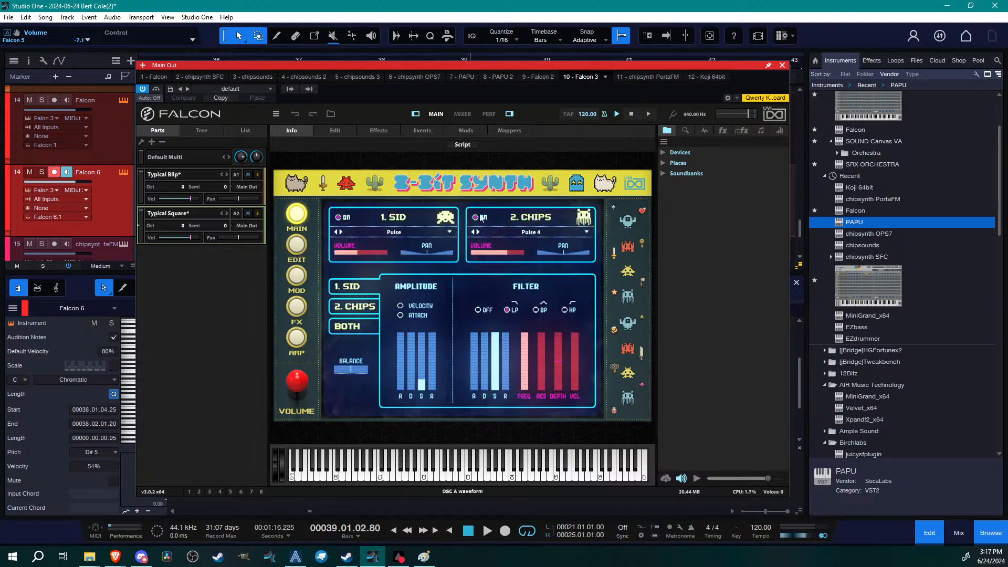
Switch off the Chips oscillator to hear SID alone and raise the SID volume slightly
click(474, 219)
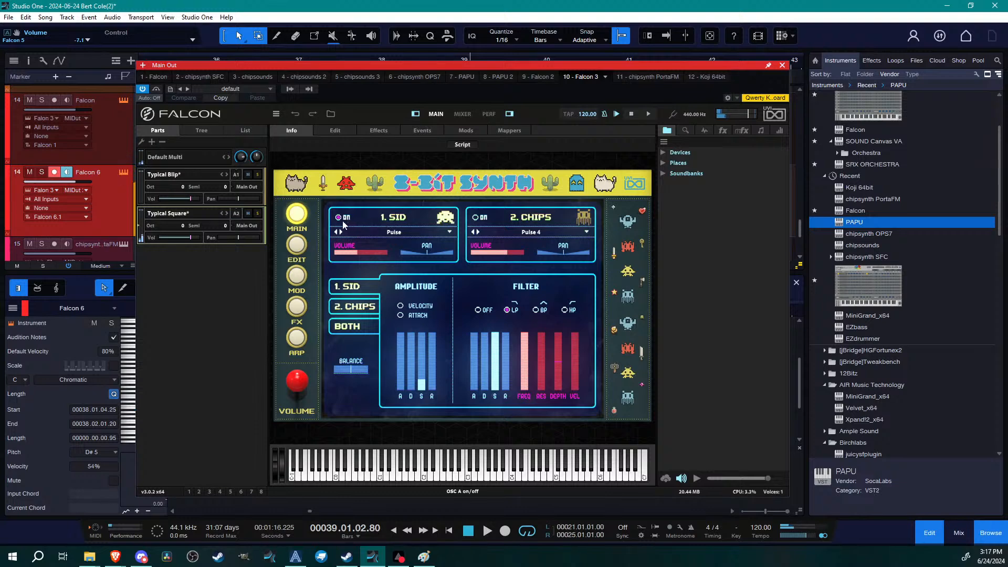
mouse_move(364, 251)
drag(364, 251, 370, 252)
Check the arpeggiator and effects settings and switch off the LFO's pitch modulation of the SID layer
click(297, 348)
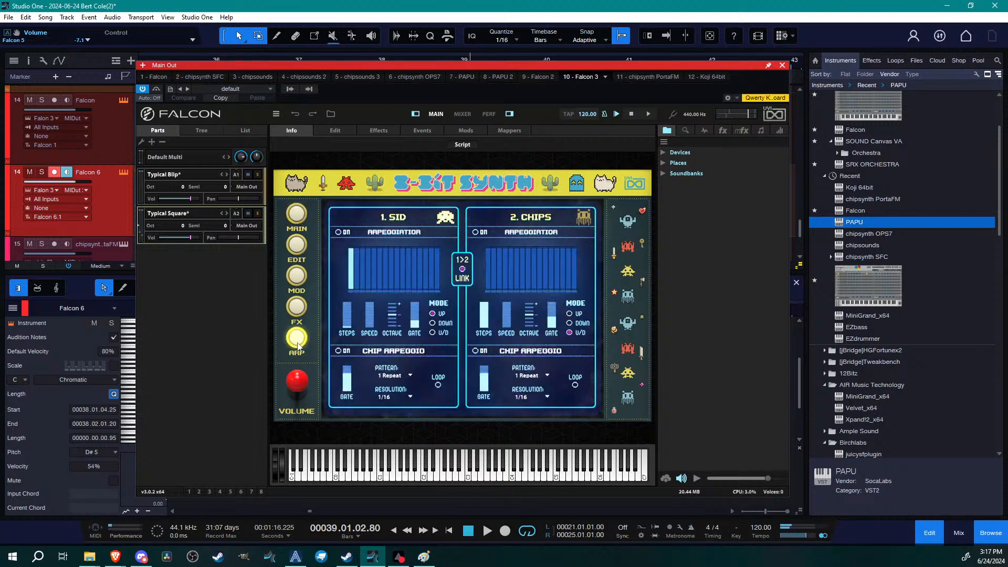
click(297, 307)
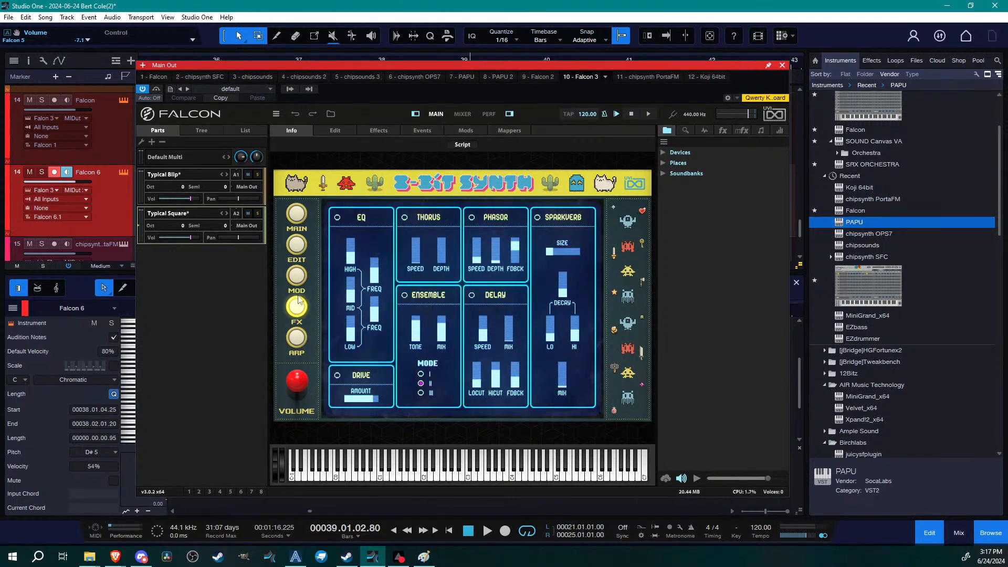
click(297, 277)
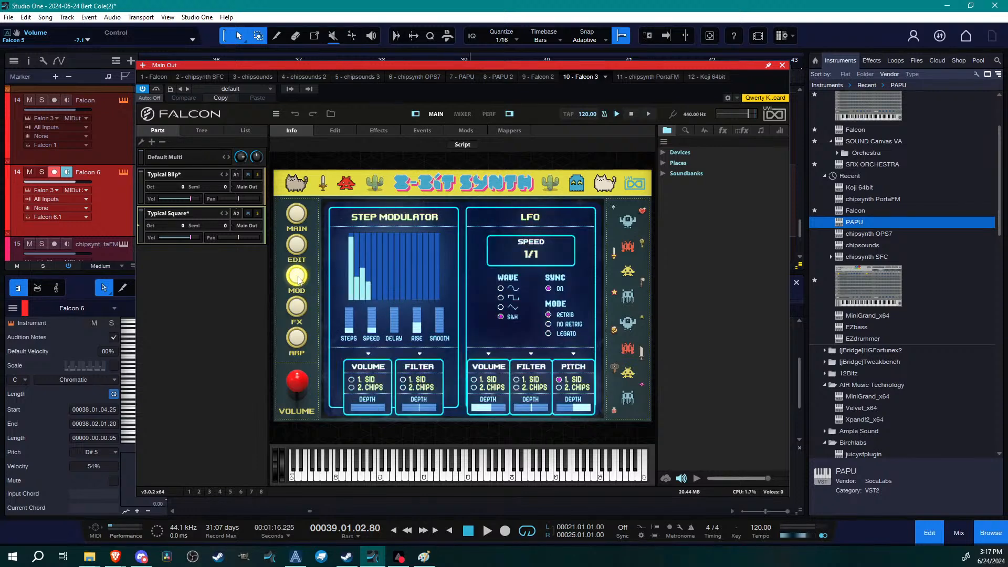
click(560, 381)
Switch the Chips oscillator back on and fine-tune the SID volume against it
click(300, 218)
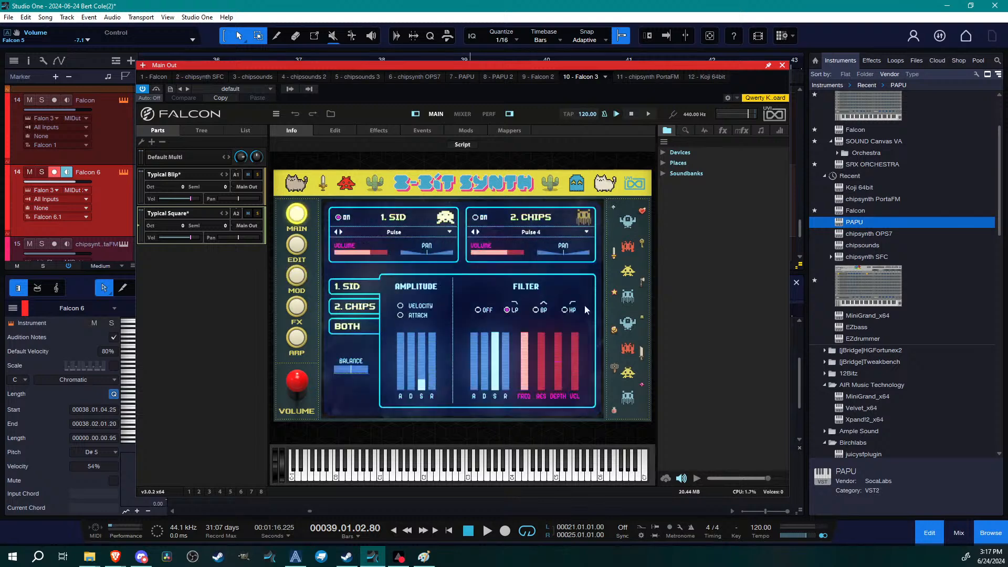
click(476, 219)
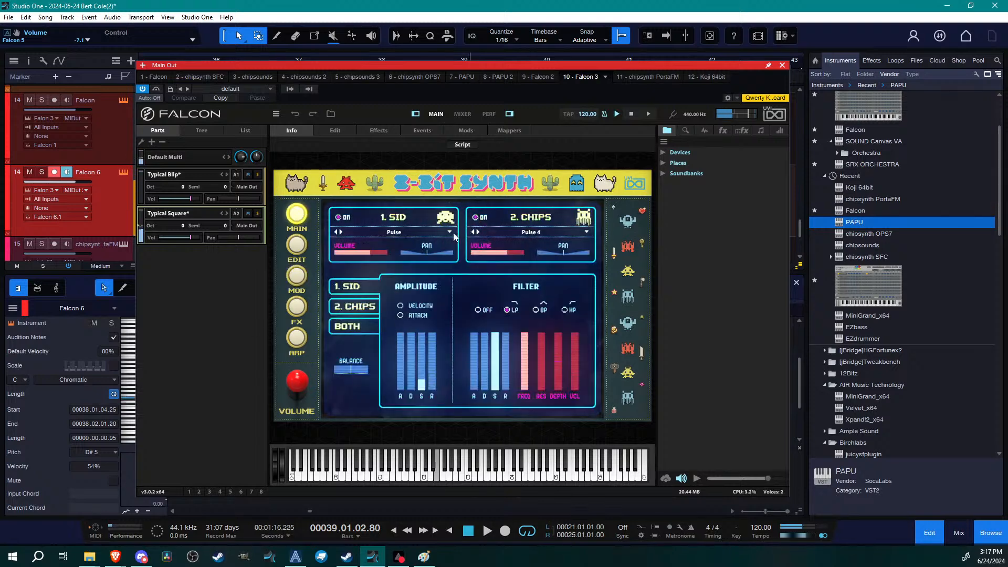
mouse_move(371, 258)
mouse_down()
mouse_move(357, 253)
mouse_move(370, 253)
mouse_up()
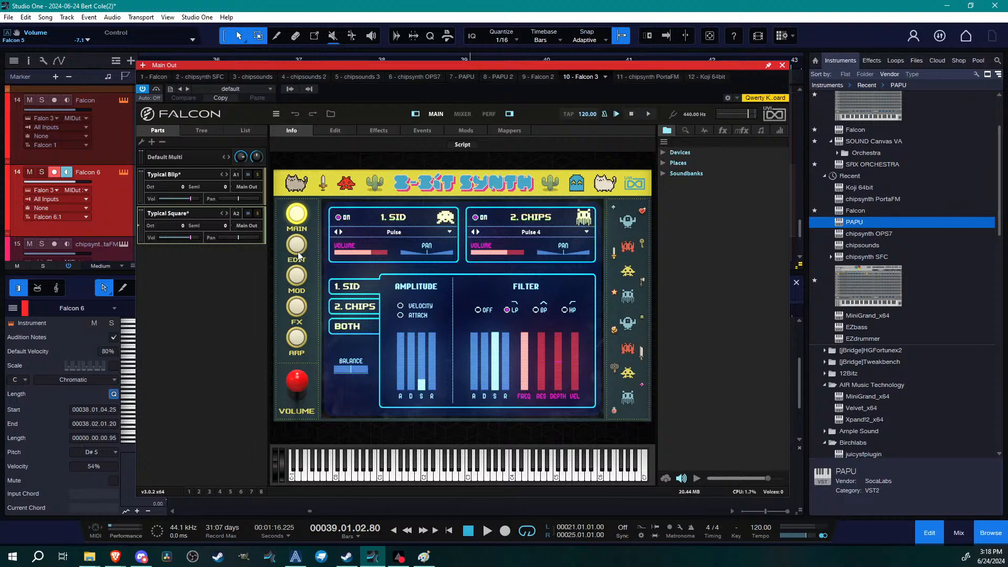
Try the octave pitch settings 0, -2 and -1 for the Typical Square part
click(299, 281)
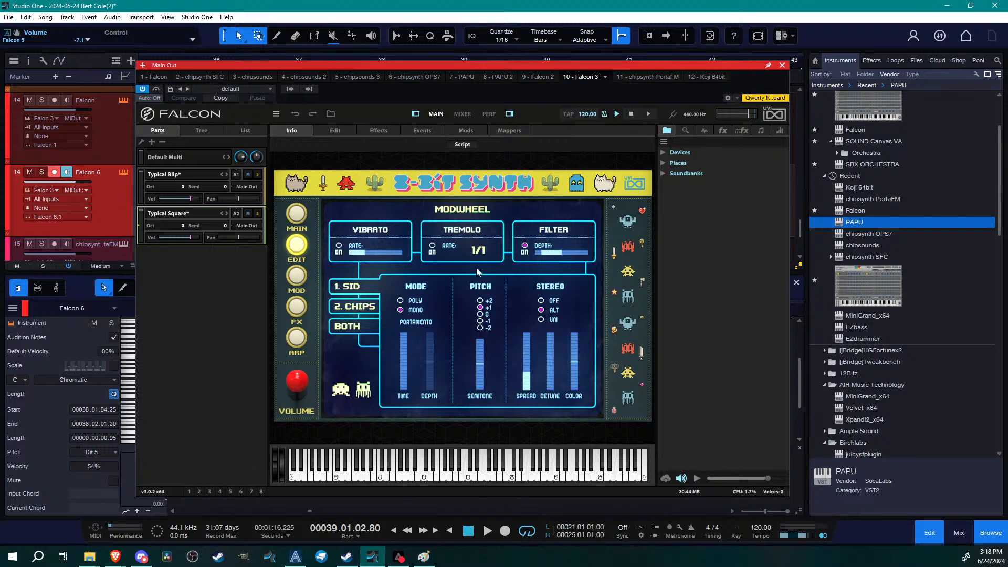
click(480, 314)
click(480, 328)
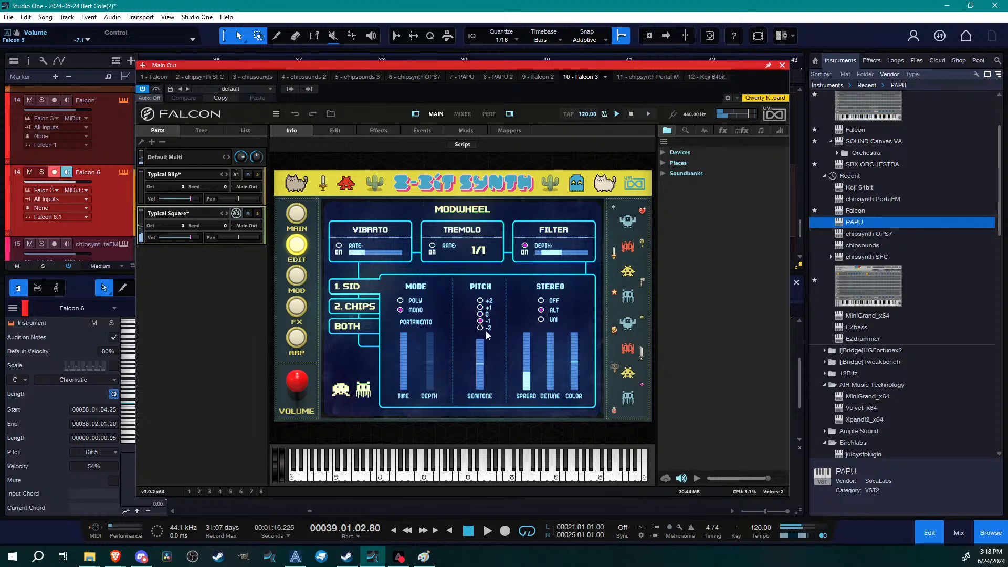
click(480, 320)
Try different semitone tunings for the Typical Square part and reset the semitone value to 0
mouse_move(480, 366)
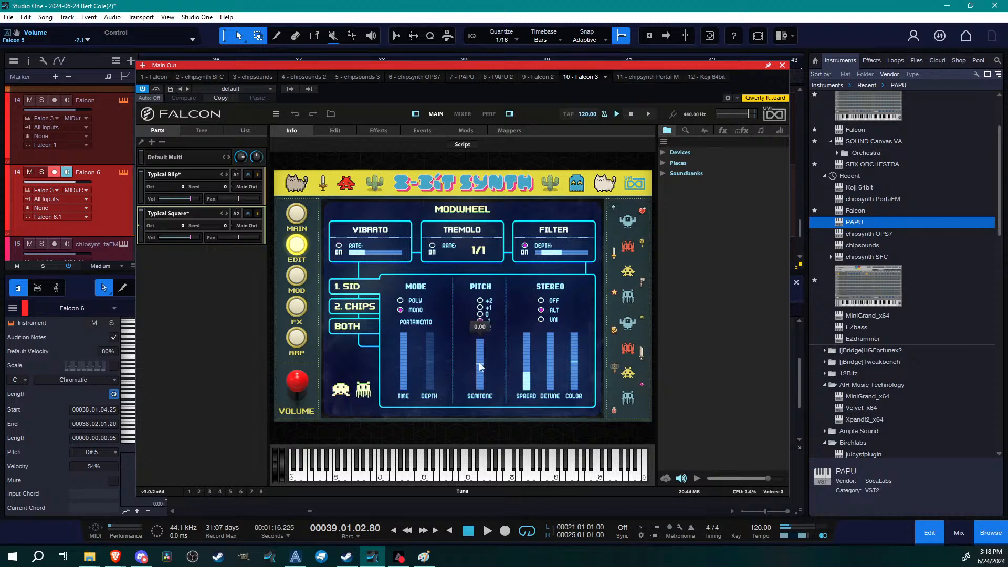
scroll(480, 366, up, 10)
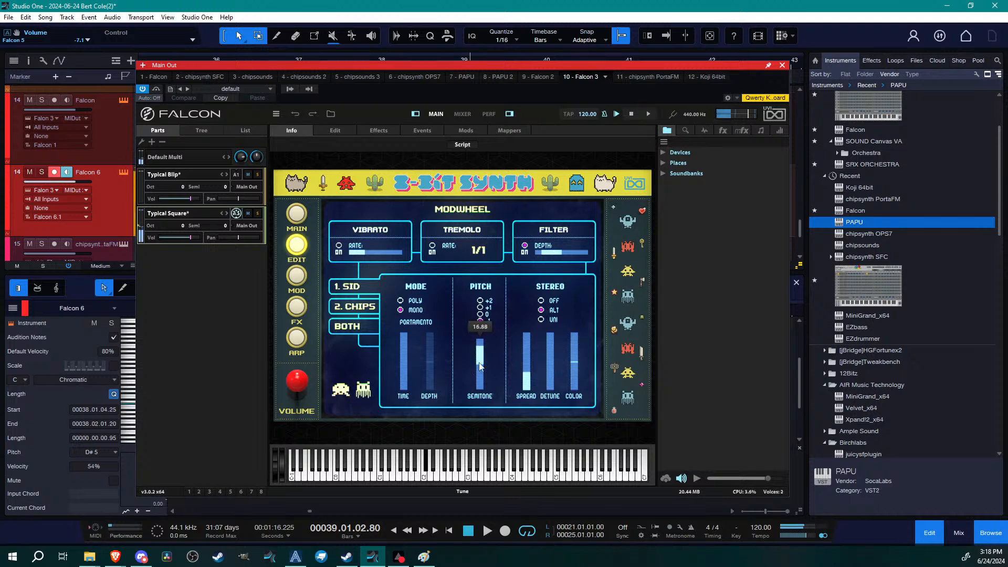
scroll(480, 363, down, 6)
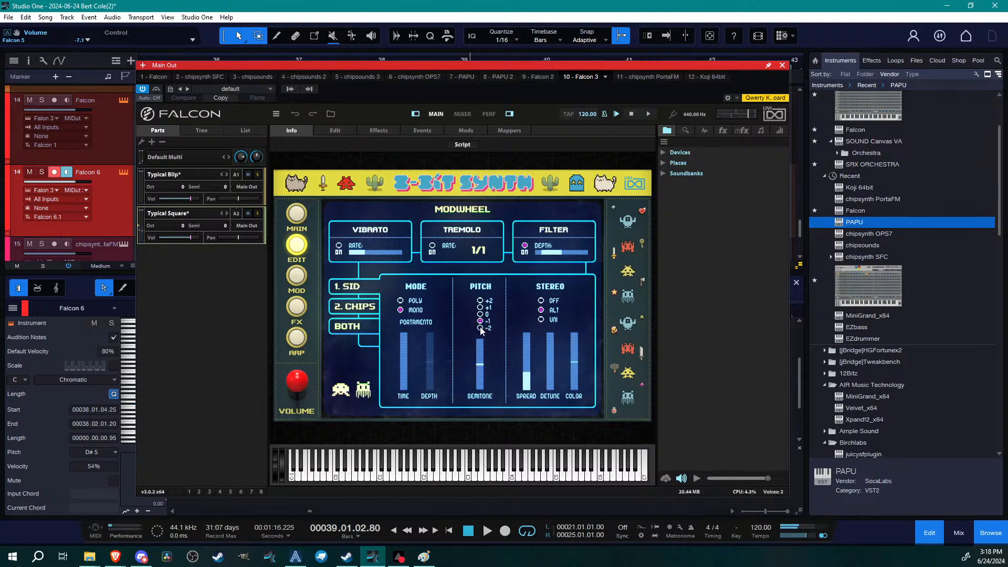
double_click(481, 364)
text(0)
key(Return)
Step the octave pitch setting up through 0 and +1 to +2
click(480, 314)
click(480, 307)
click(480, 302)
Adjust the amplitude decay and sustain for both layers and lower the filter envelope's sustain close to zero
click(296, 214)
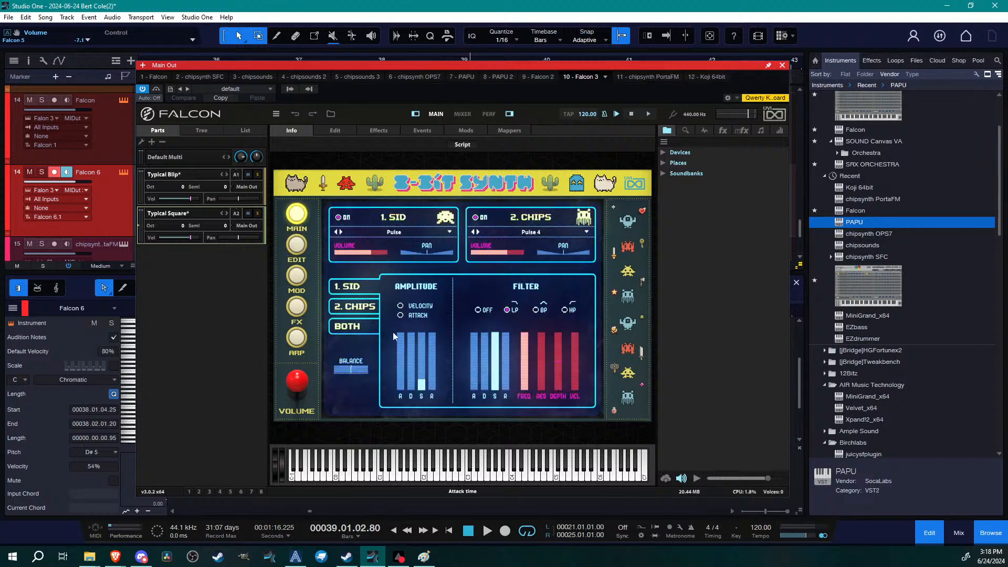
click(354, 327)
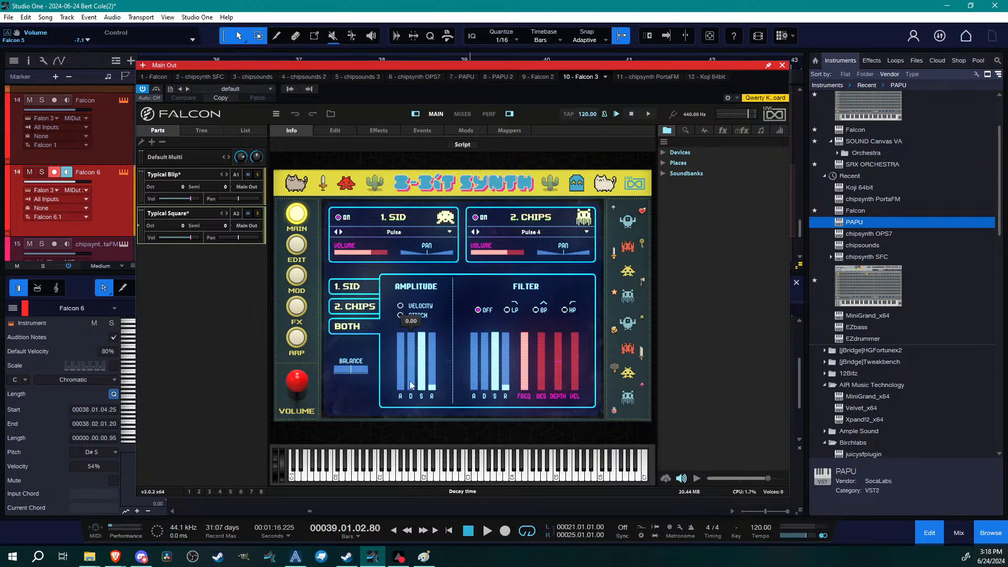
mouse_move(410, 380)
mouse_down()
mouse_move(411, 358)
mouse_move(413, 388)
mouse_move(425, 383)
mouse_move(412, 386)
mouse_move(417, 362)
mouse_move(423, 380)
mouse_move(424, 348)
mouse_move(412, 388)
mouse_up()
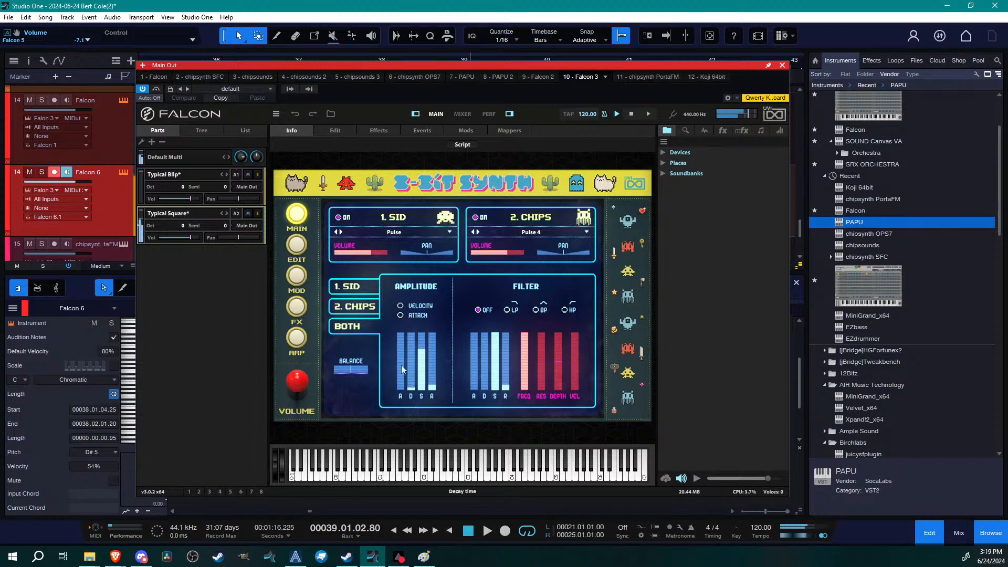
drag(495, 331, 494, 382)
click(507, 310)
drag(420, 353, 414, 383)
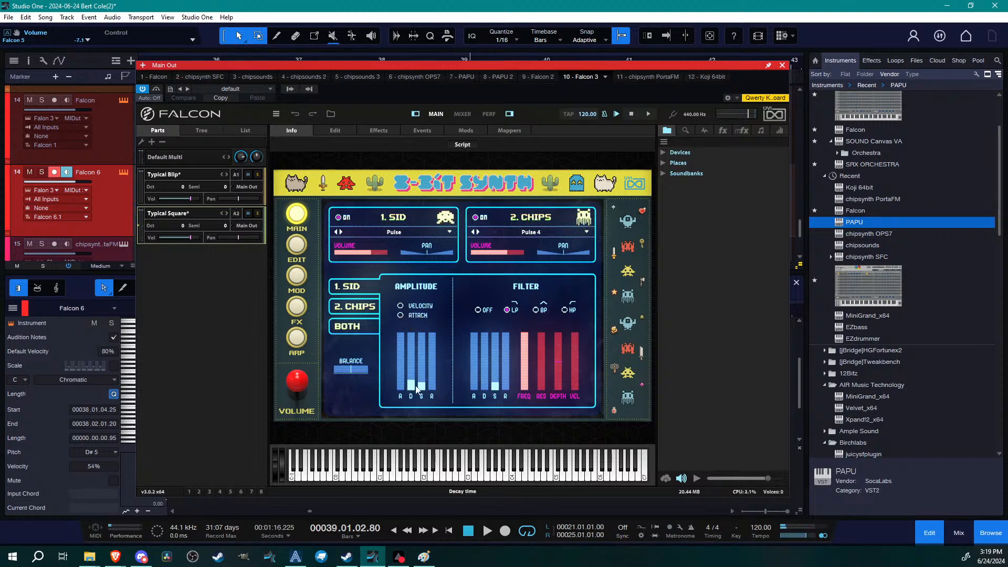
Shape the amplitude envelope of both layers with a slight attack, a moderate decay and no sustain or release
click(361, 329)
mouse_move(411, 376)
mouse_down()
mouse_move(435, 399)
mouse_move(422, 345)
mouse_move(424, 389)
mouse_move(424, 377)
mouse_up()
click(414, 392)
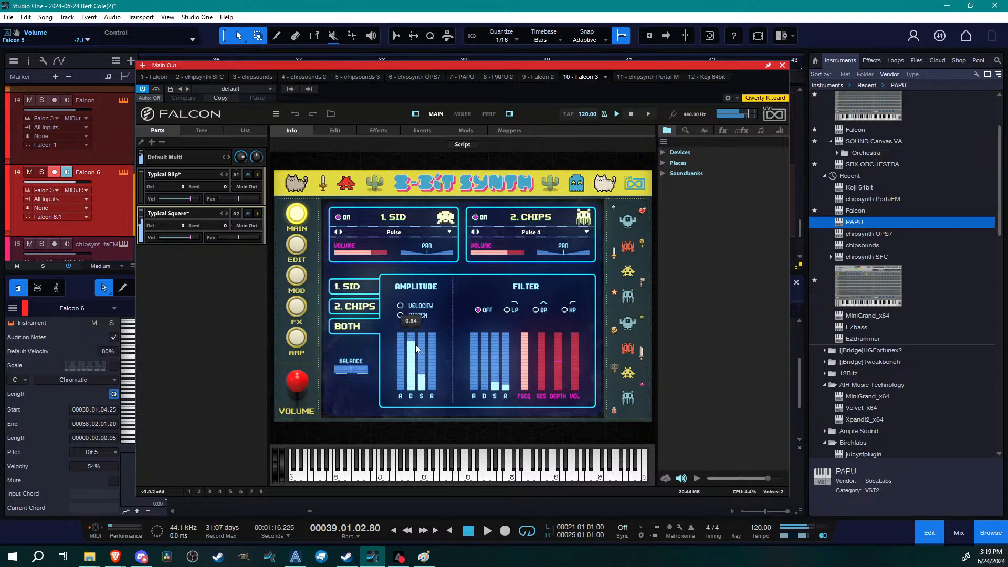
mouse_move(398, 389)
mouse_down()
mouse_move(414, 380)
mouse_move(401, 383)
mouse_up()
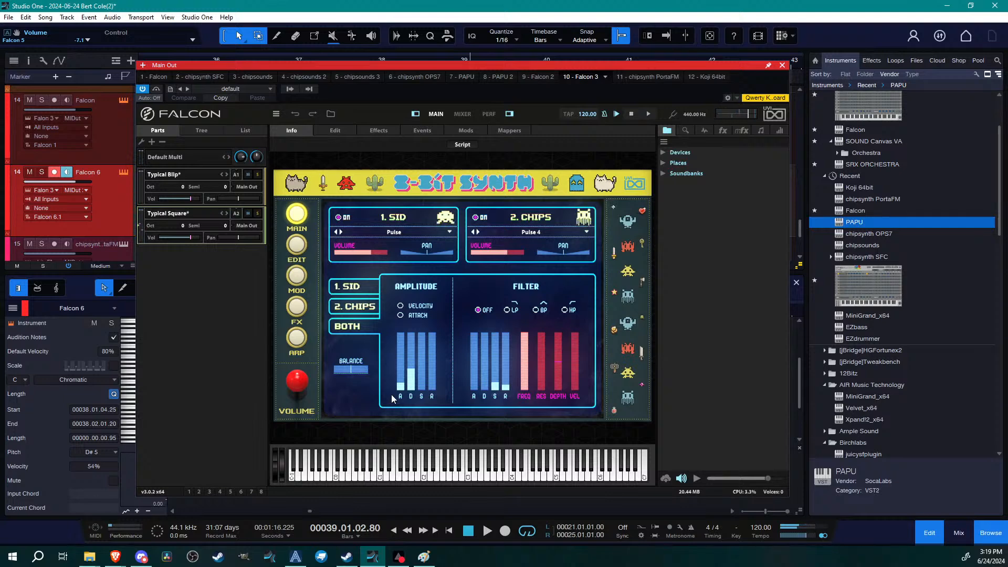
Close the Falcon editor, record a new performance on the Falcon 6 track and stop the transport
click(783, 65)
key(KP_Multiply)
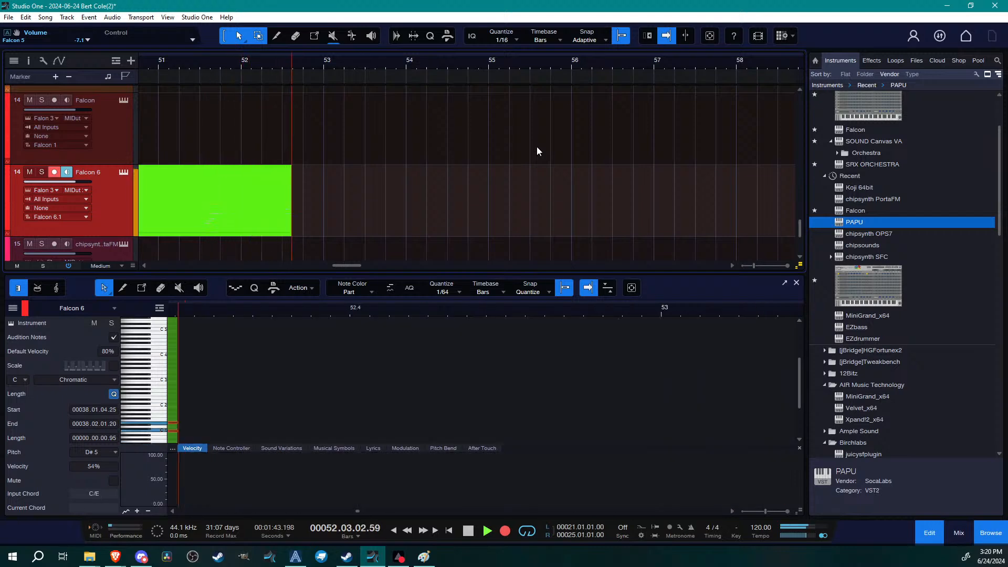
key(KP_Multiply)
key(space)
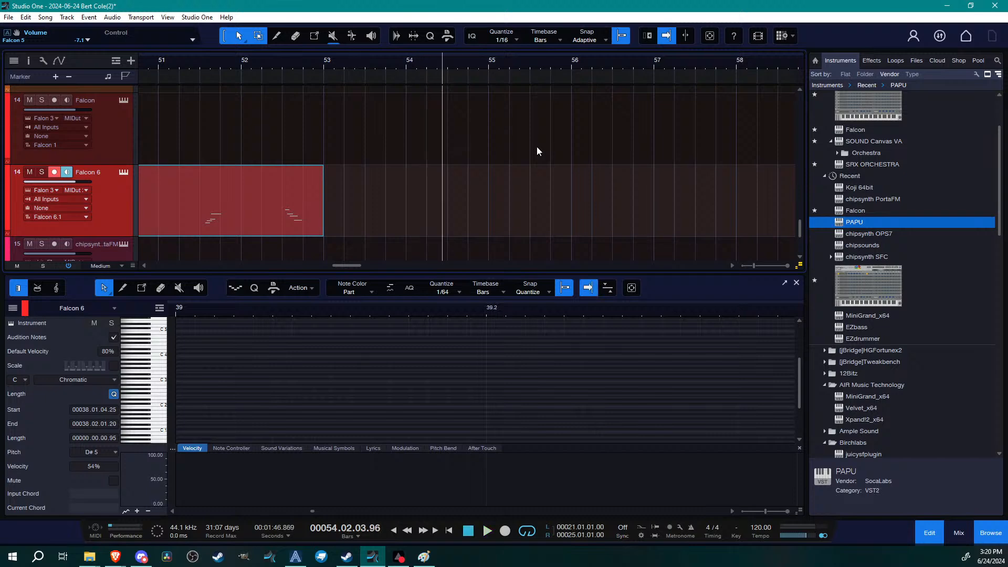
Rename the song, replacing the "(2)" at the end of its name with "RPGA Livestream SFX"
drag(382, 61, 465, 40)
scroll(489, 143, down, 3)
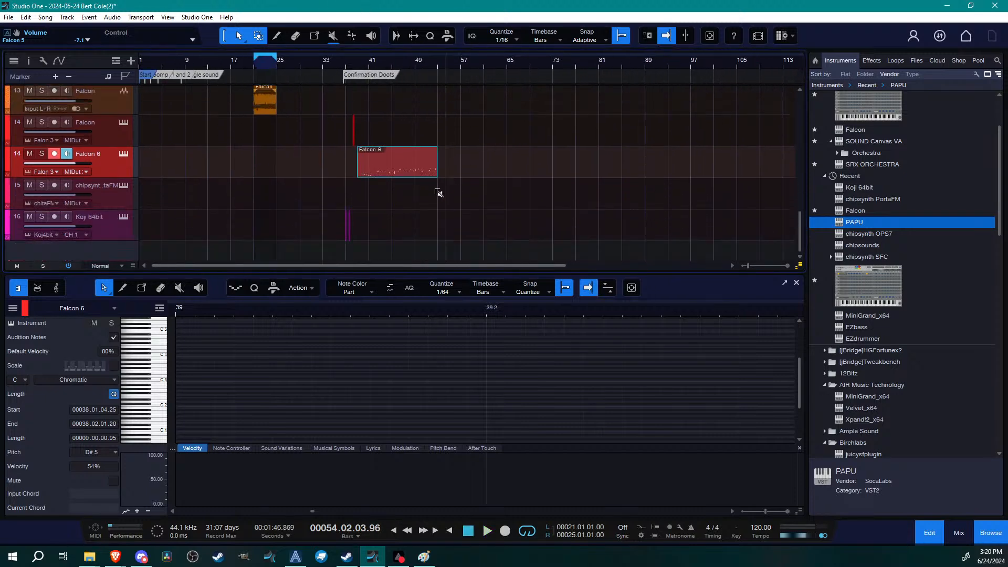
scroll(440, 188, up, 2)
scroll(440, 181, down, 2)
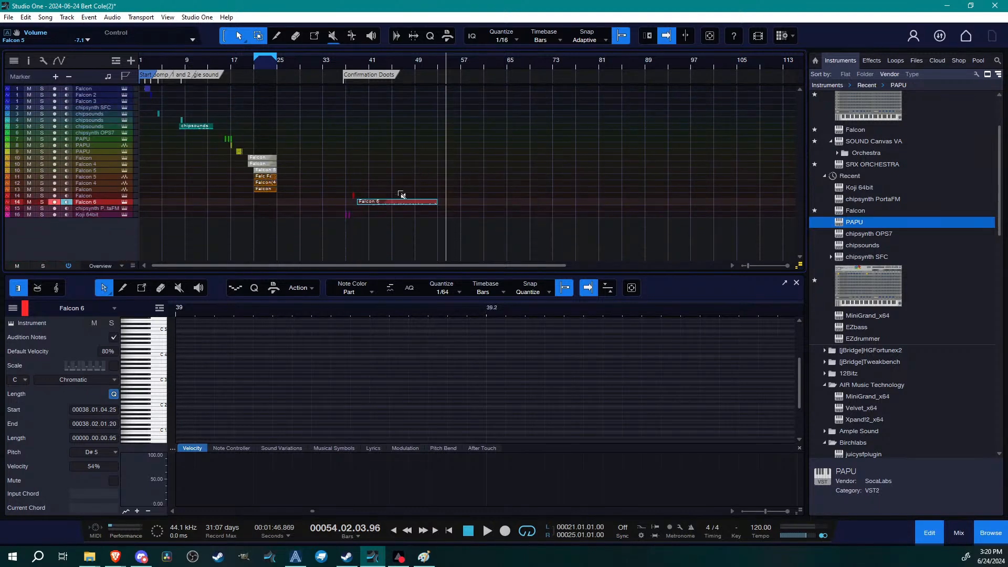
click(10, 21)
click(31, 96)
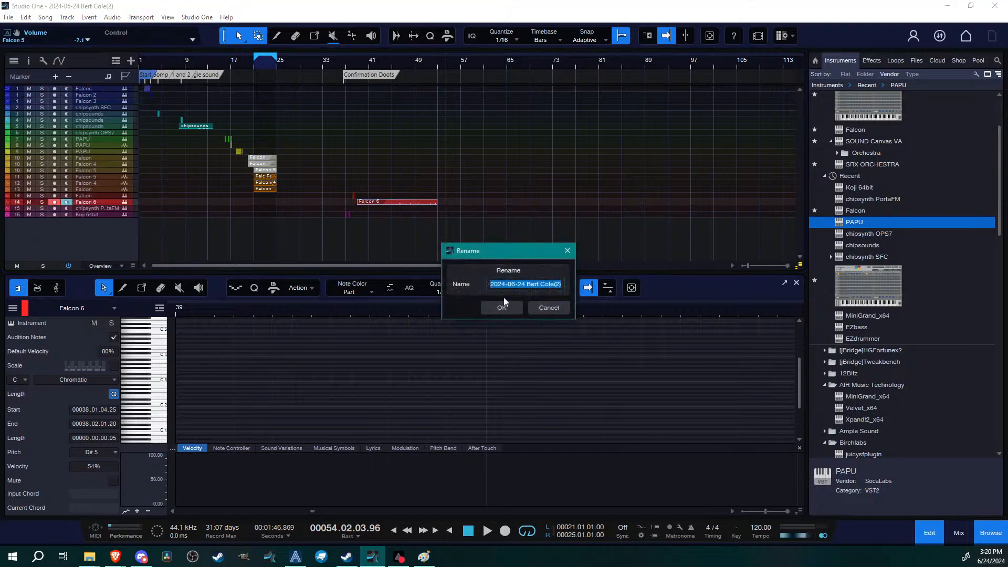
key(End)
key(BackSpace)
key(BackSpace)
key(BackSpace)
text(RPGA Livestream SFX)
key(Return)
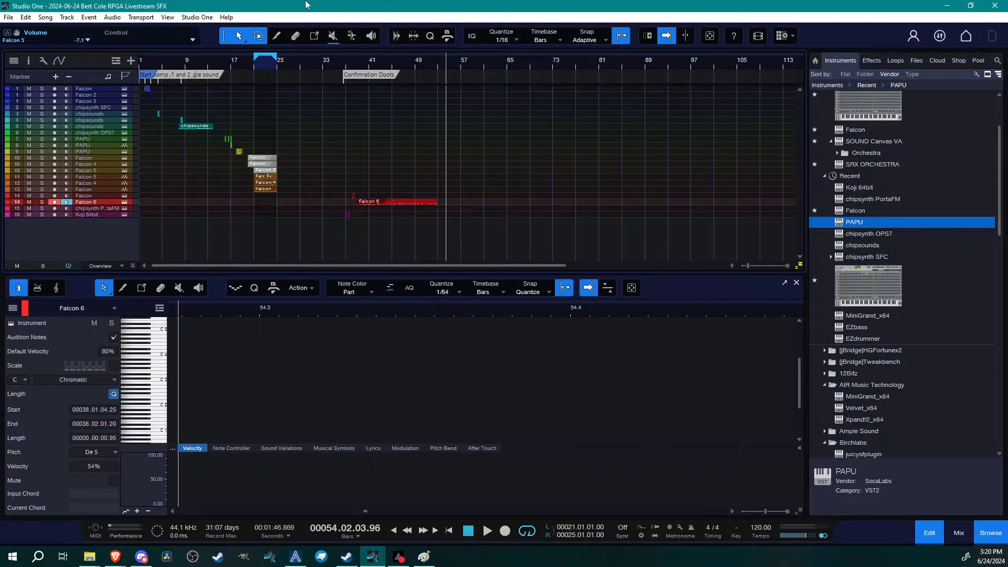
Start opening another song and go to the Songs folder
click(9, 18)
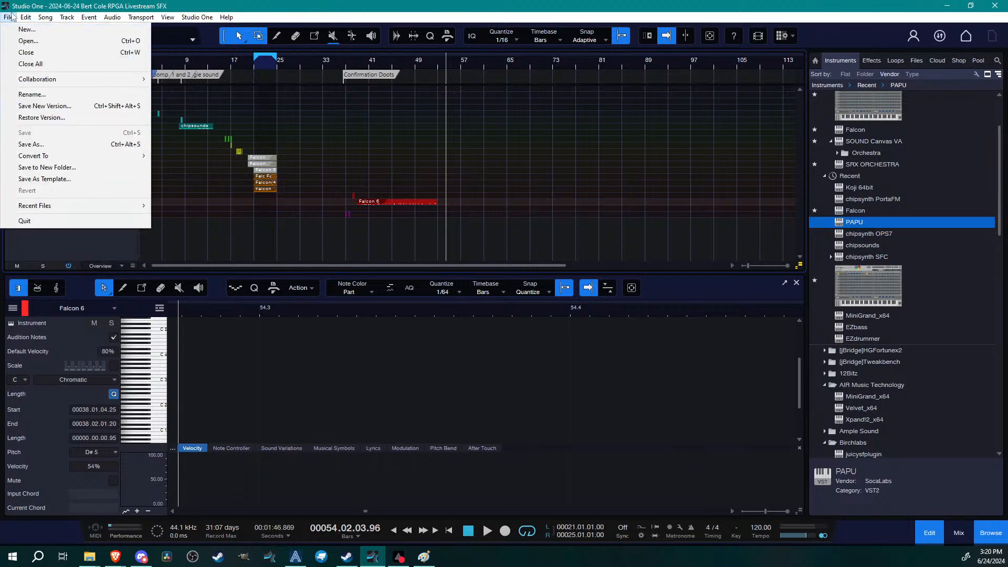
click(27, 41)
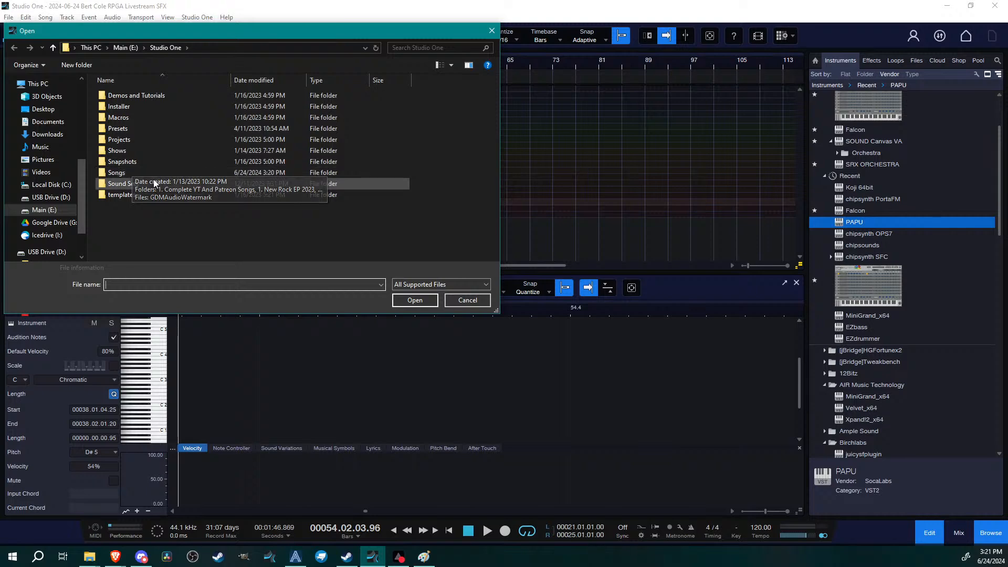
double_click(126, 177)
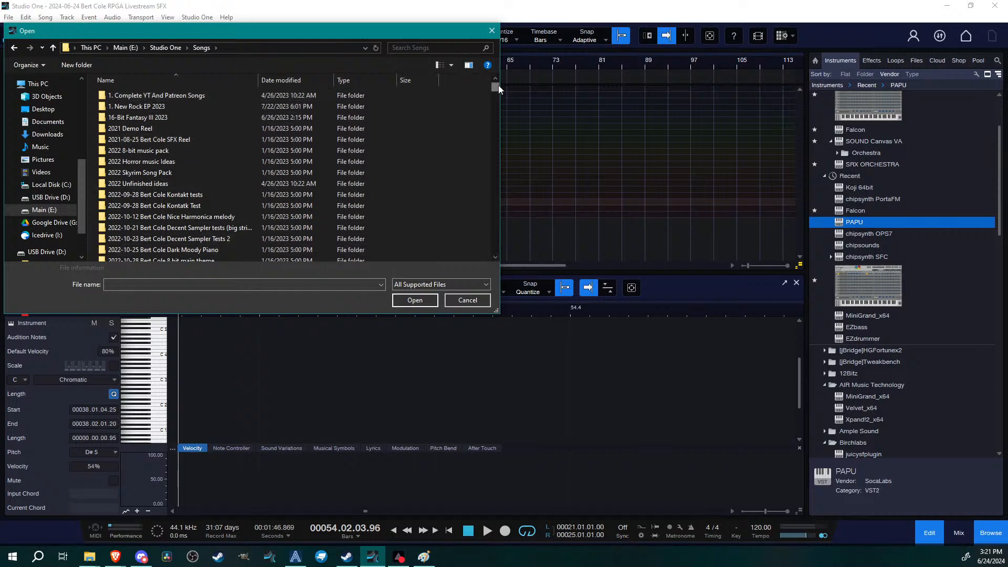
Look through the project folders in Songs and examine the contents of the RPG Architect folder
scroll(352, 134, down, 2)
scroll(351, 134, down, 4)
scroll(351, 134, down, 4)
click(496, 257)
scroll(496, 259, down, 3)
scroll(299, 143, down, 5)
scroll(298, 143, down, 10)
scroll(298, 144, down, 10)
scroll(298, 145, down, 10)
scroll(300, 146, down, 10)
scroll(300, 146, down, 10)
scroll(299, 147, down, 10)
scroll(299, 150, down, 10)
scroll(299, 149, down, 10)
scroll(298, 147, down, 10)
scroll(299, 148, down, 10)
scroll(299, 151, down, 10)
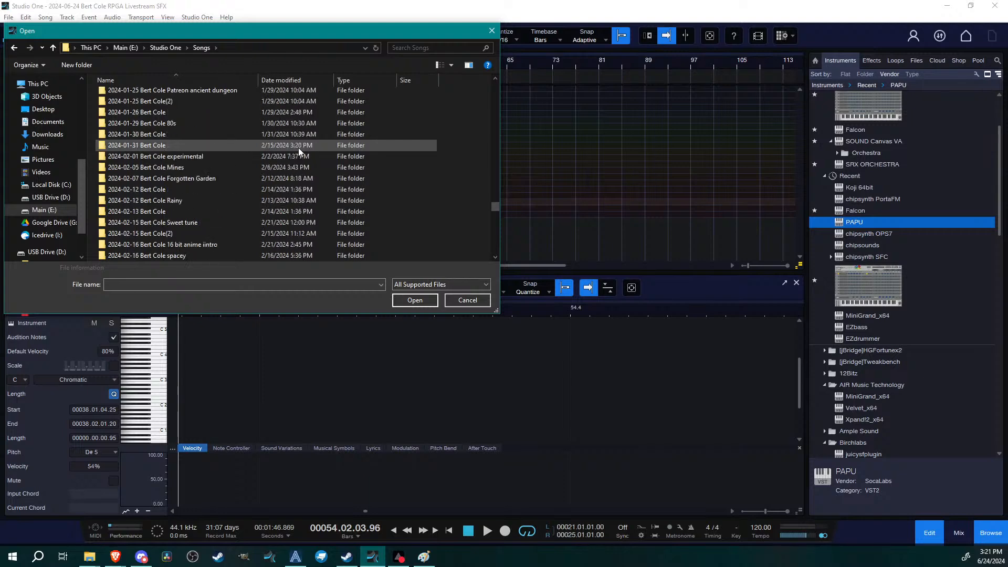
scroll(298, 149, down, 10)
scroll(298, 149, down, 10)
scroll(294, 156, down, 10)
scroll(293, 154, down, 5)
scroll(293, 153, down, 5)
scroll(293, 153, down, 3)
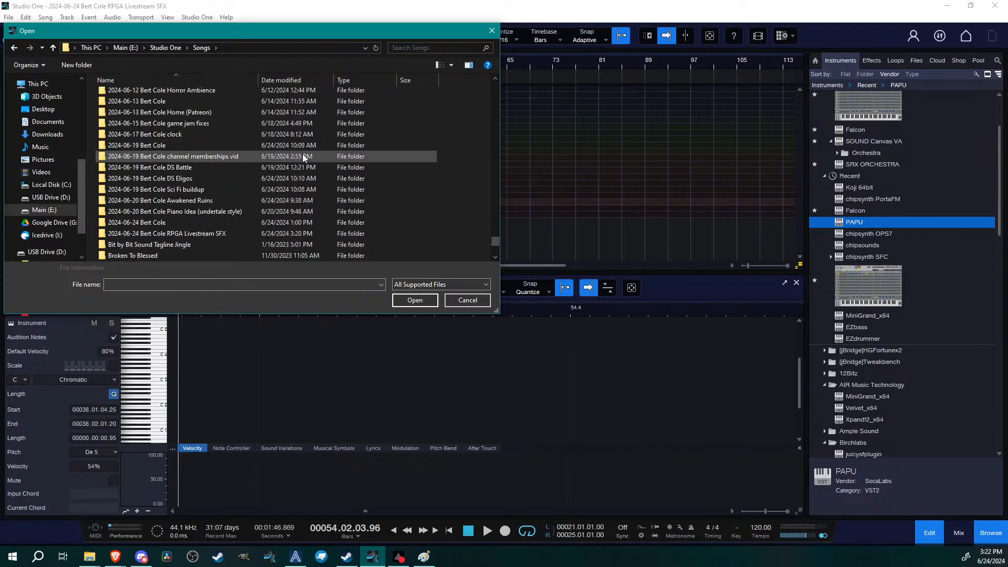
scroll(185, 172, down, 3)
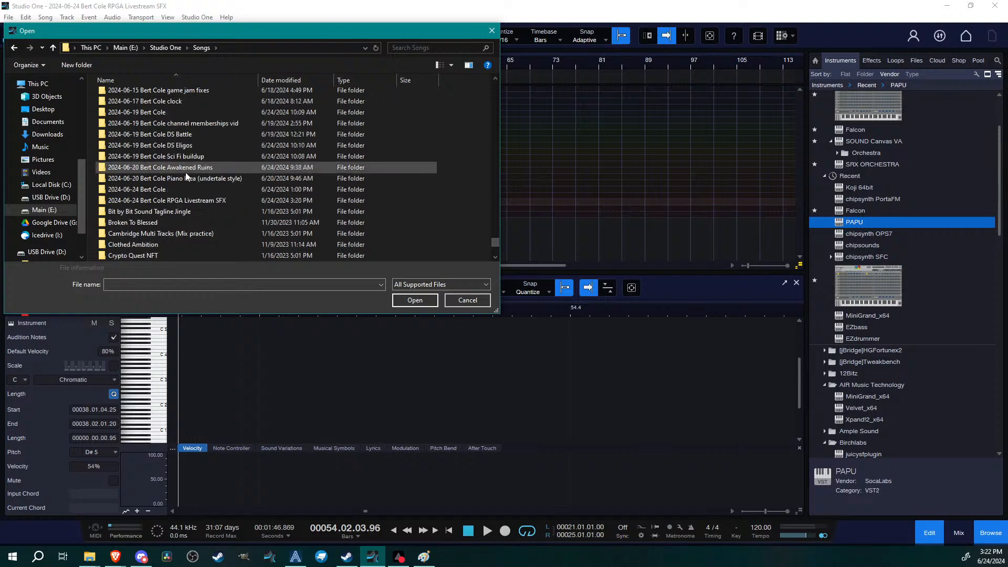
scroll(164, 162, down, 1)
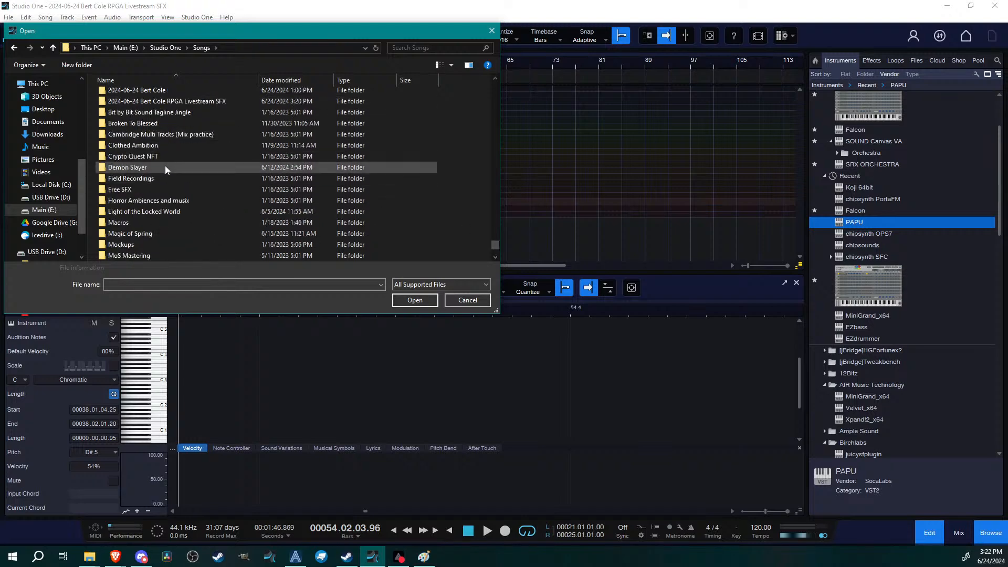
scroll(215, 200, down, 2)
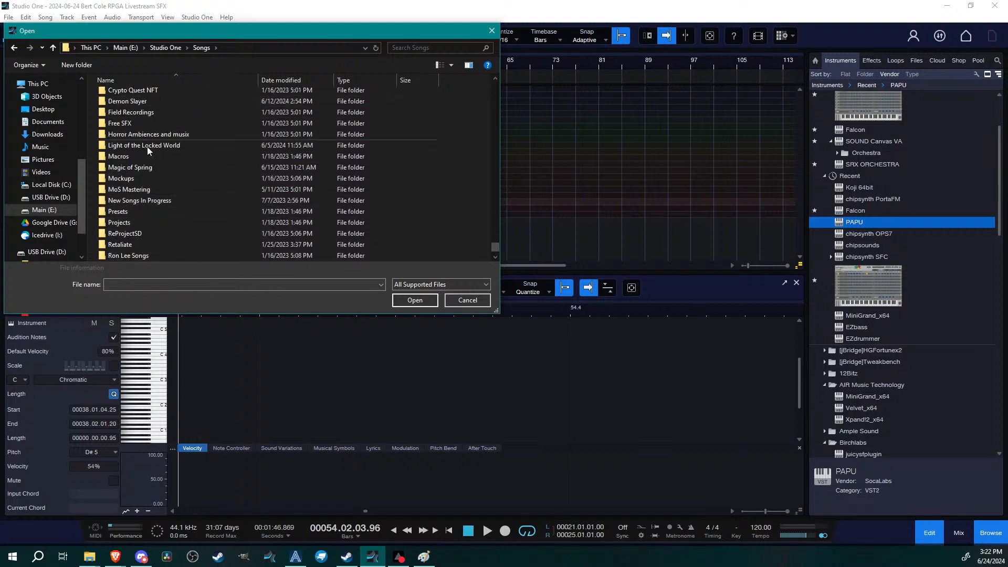
scroll(147, 247, down, 1)
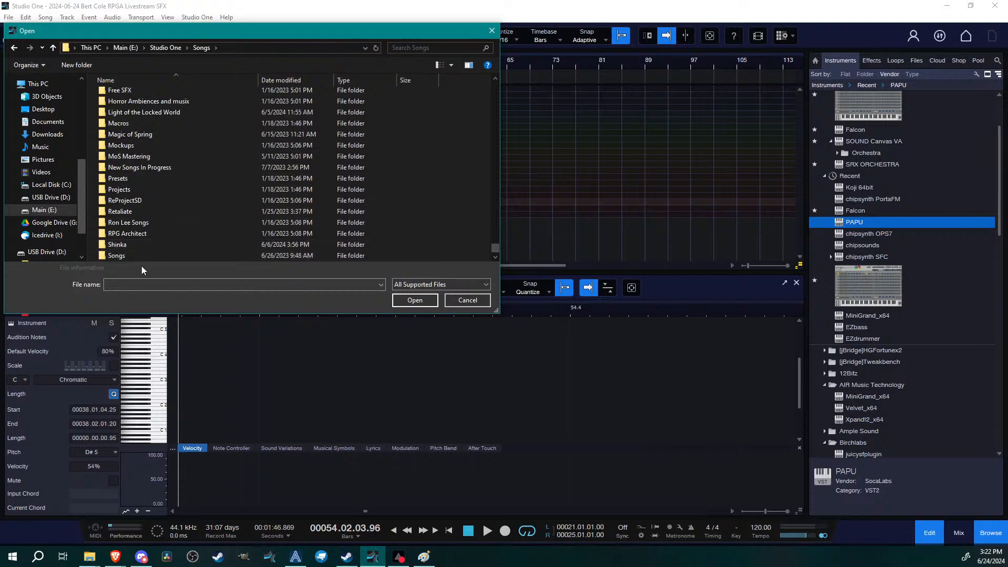
double_click(128, 234)
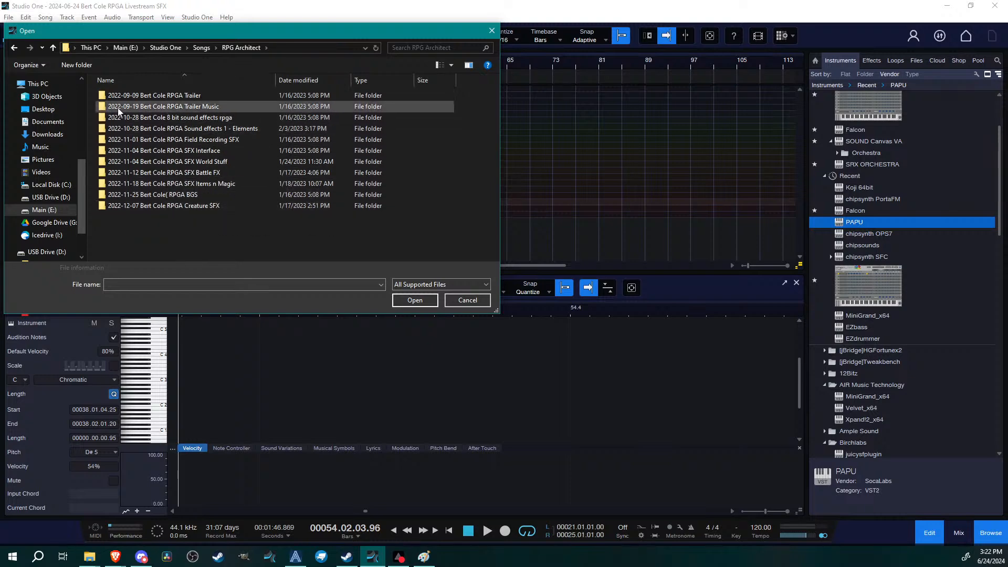
click(202, 49)
scroll(199, 221, down, 1)
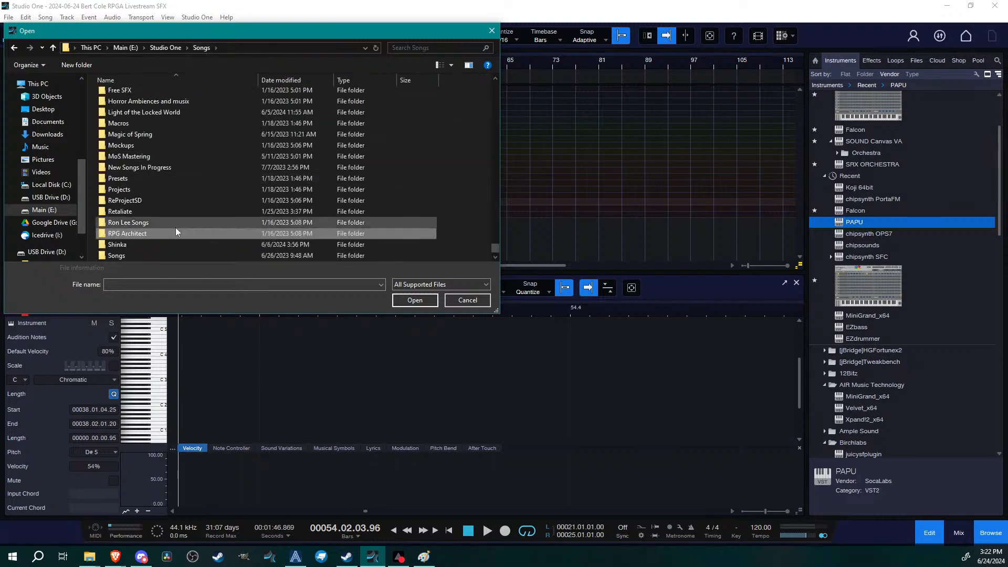
double_click(148, 233)
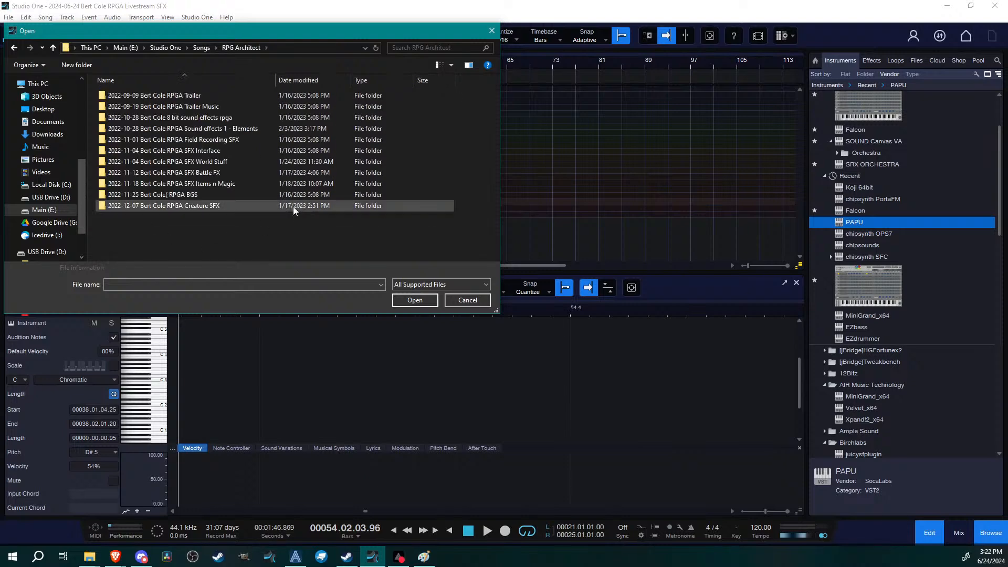
Return to the Songs folder and open the Awakened Ruins song dated 2024-06-20 from its project folder
click(200, 49)
scroll(213, 231, up, 6)
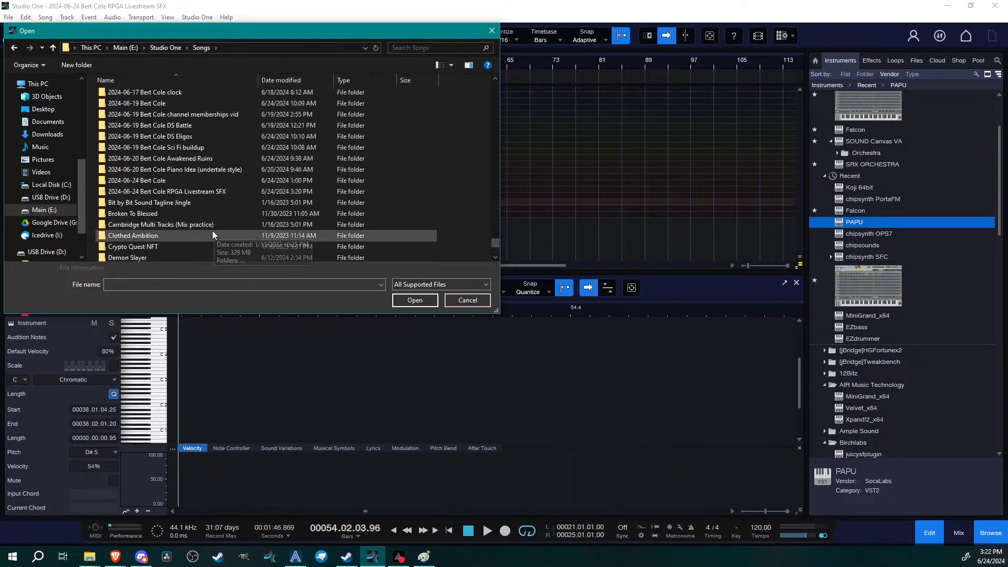
scroll(223, 218, up, 4)
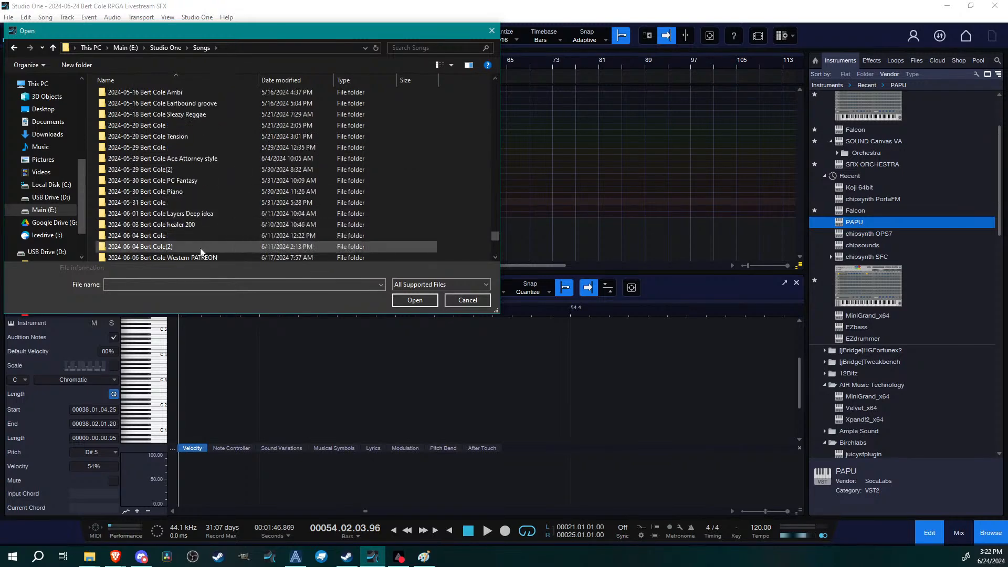
scroll(207, 241, up, 4)
scroll(207, 237, down, 10)
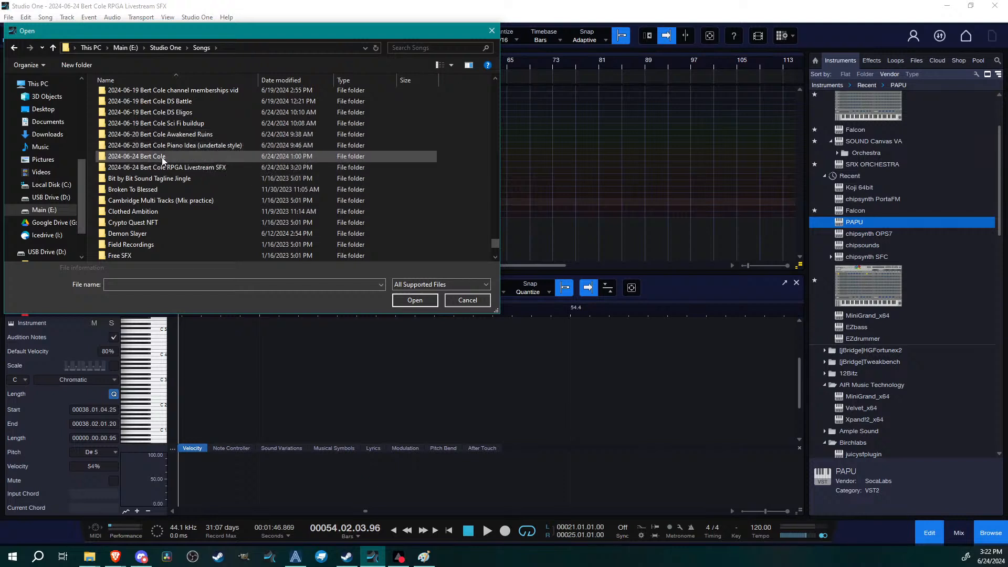
double_click(171, 133)
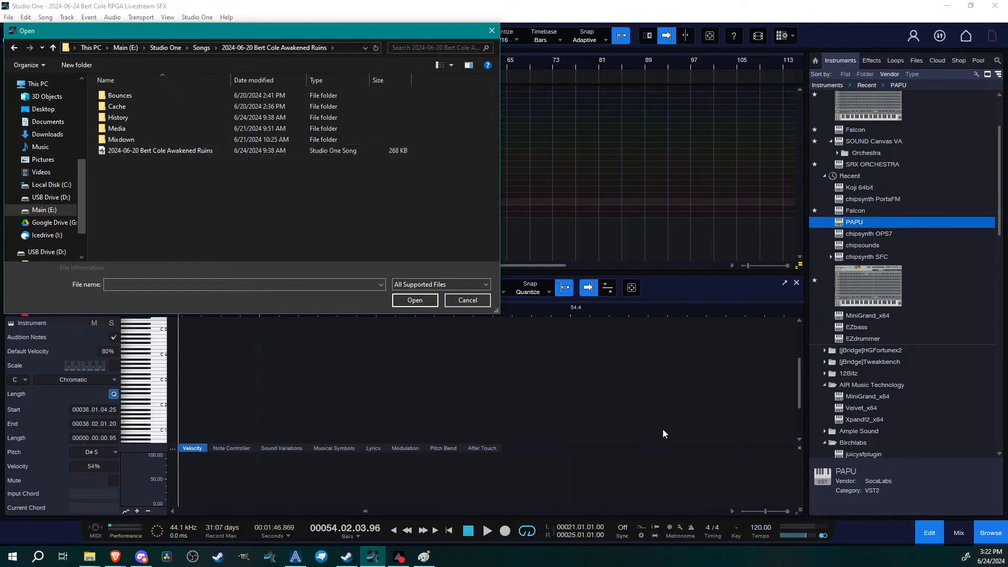
double_click(166, 152)
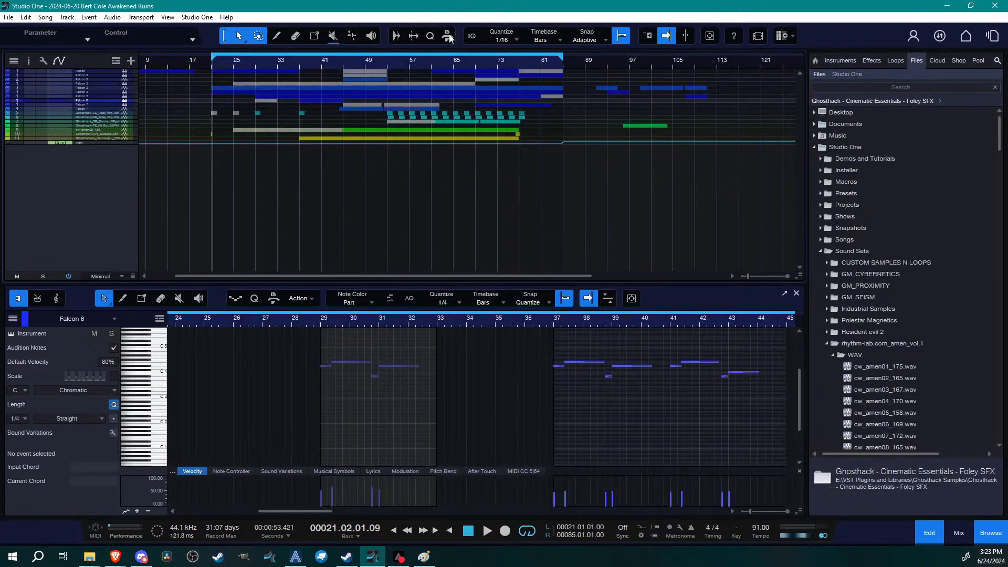
Place the playback cursor at bar 21 of the arrangement and view the mixer console's channels
scroll(363, 197, down, 2)
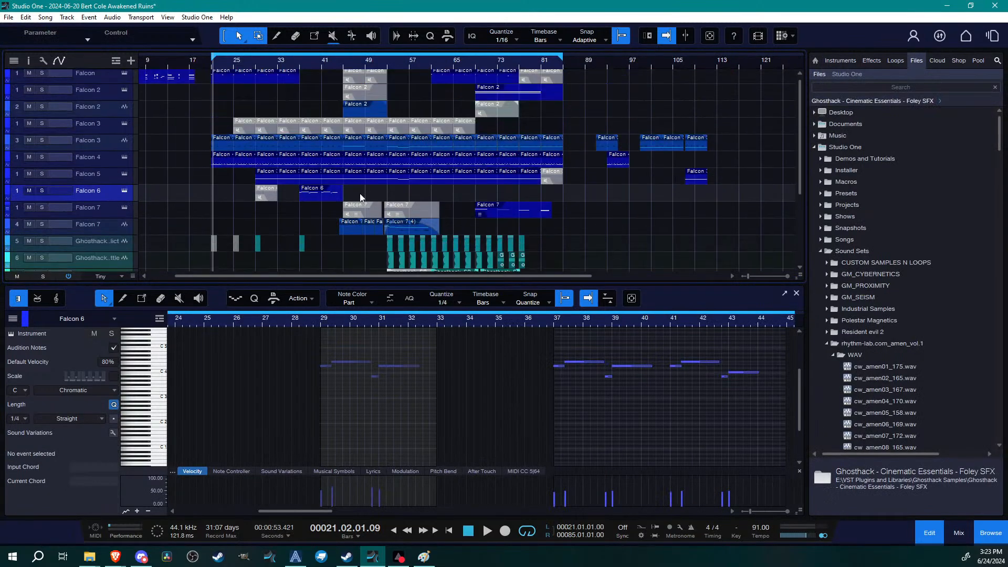
mouse_move(221, 61)
mouse_down()
mouse_move(235, 73)
mouse_move(219, 66)
mouse_up()
scroll(475, 155, up, 1)
scroll(456, 161, down, 1)
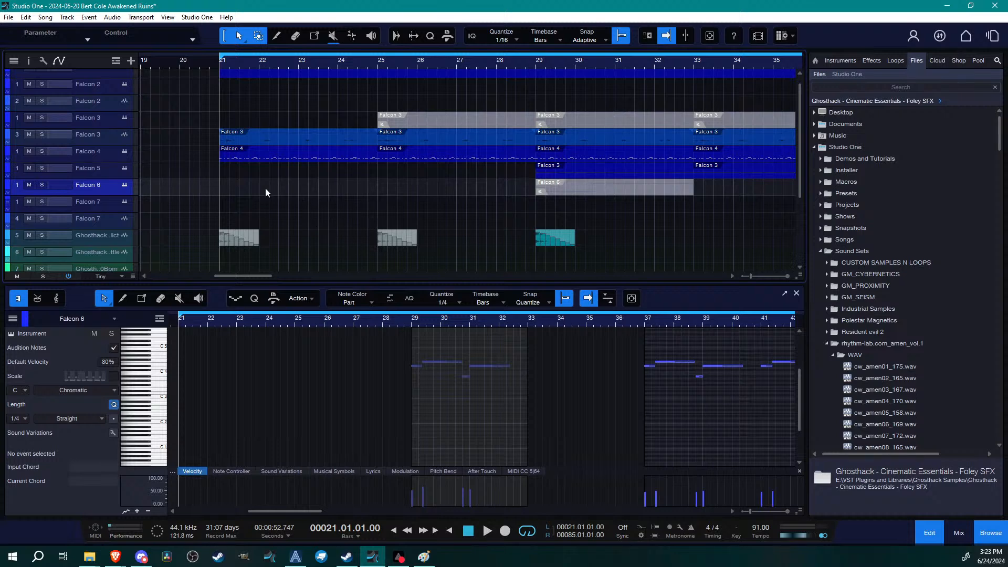
scroll(283, 194, up, 1)
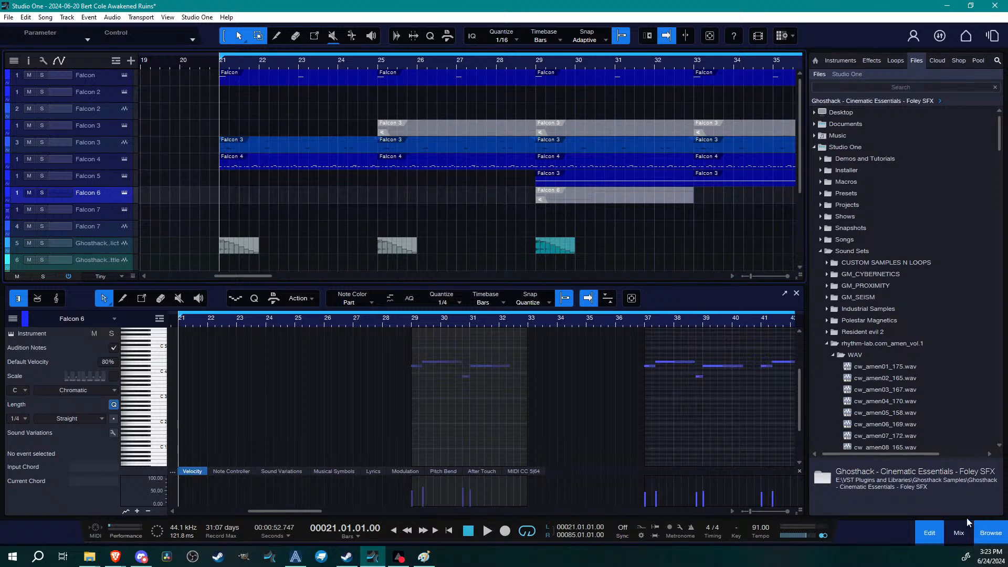
click(962, 534)
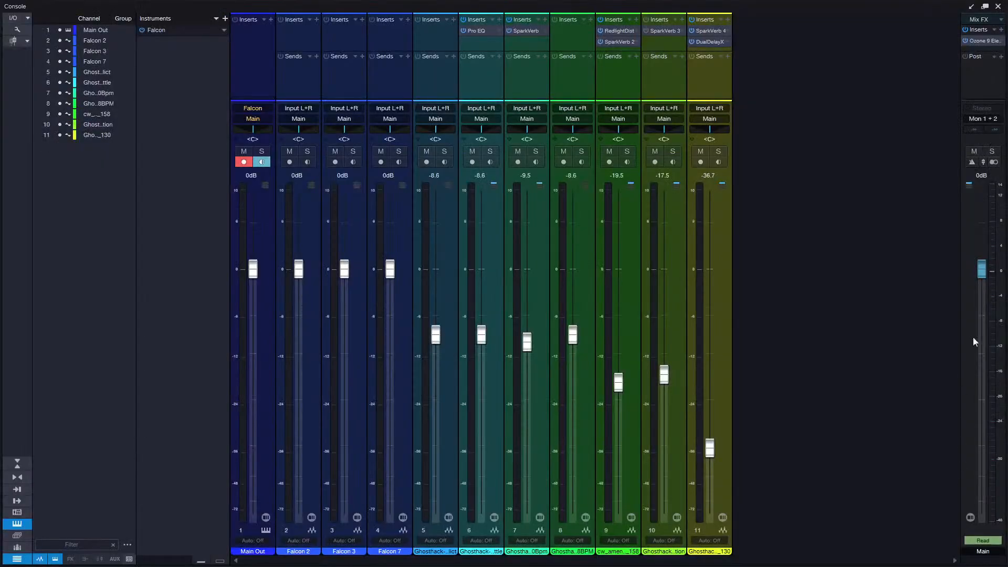
click(1001, 7)
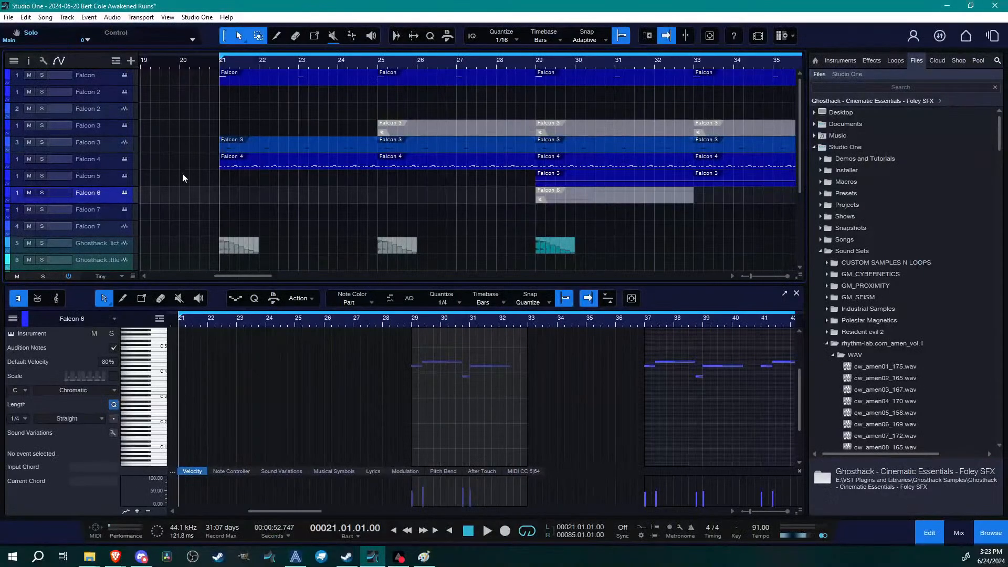
Play the song from just before bar 21 and view the Falcon instrument's PFM Vibes 1 and Microscopy parts
click(203, 63)
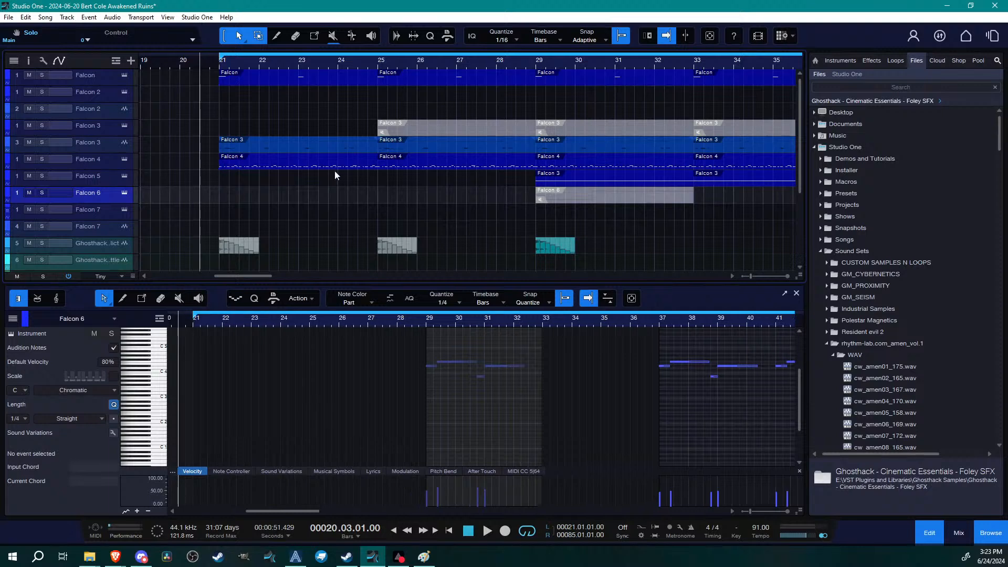
key(space)
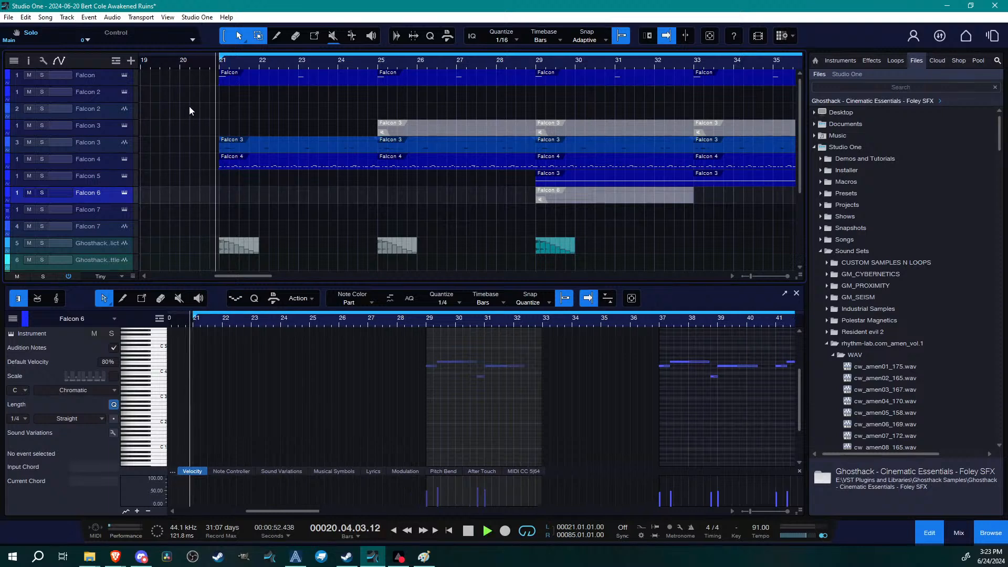
click(124, 75)
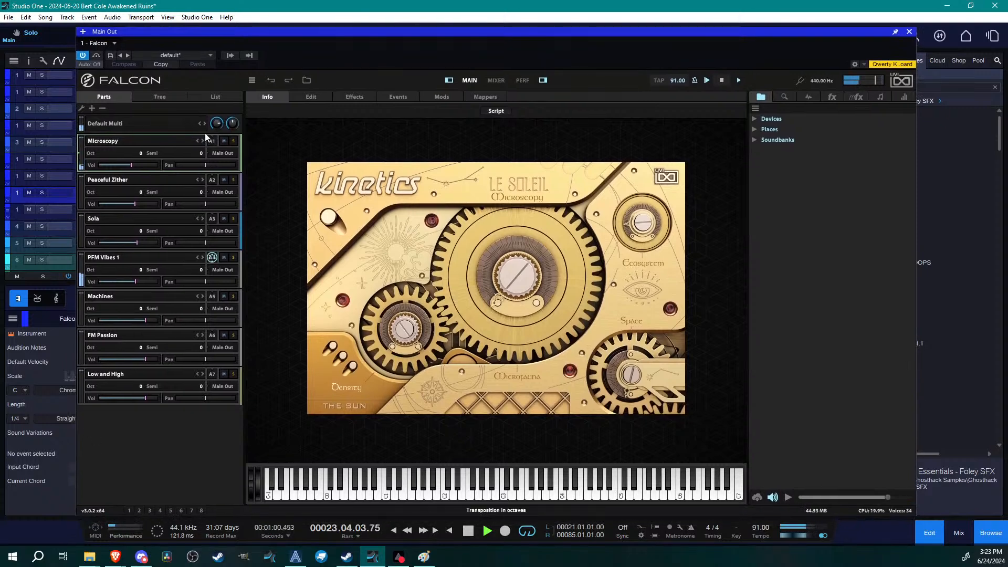
click(134, 258)
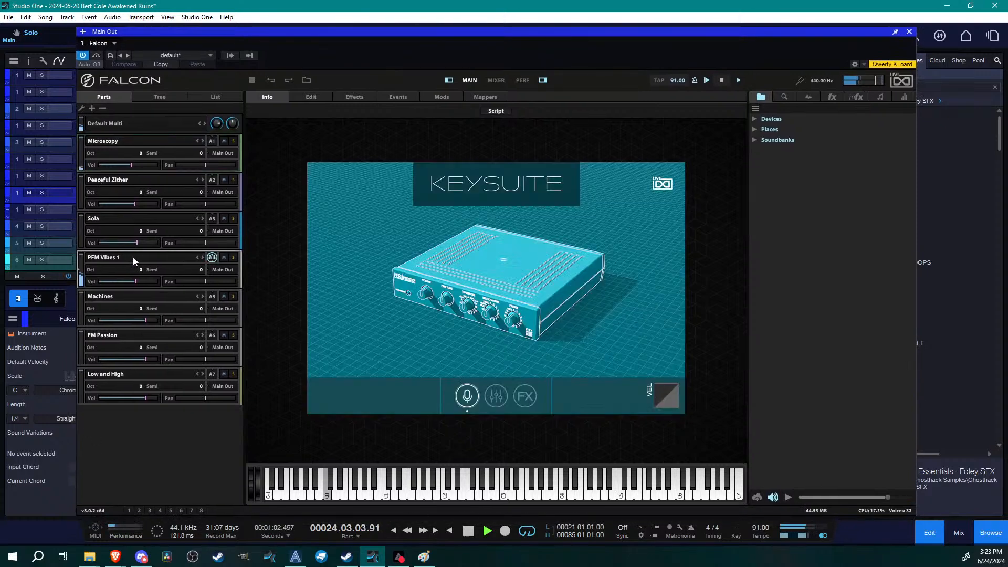
click(114, 146)
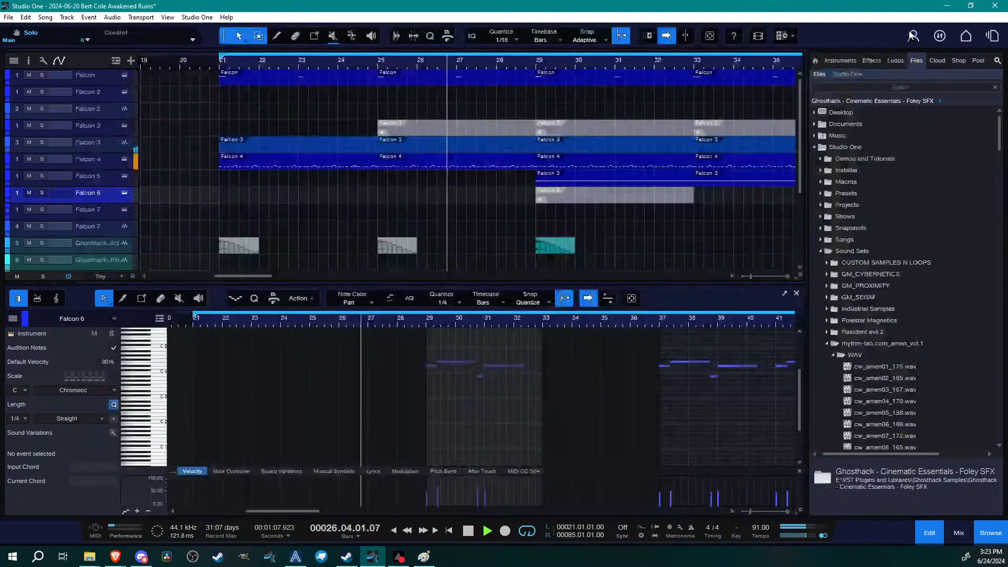
click(909, 33)
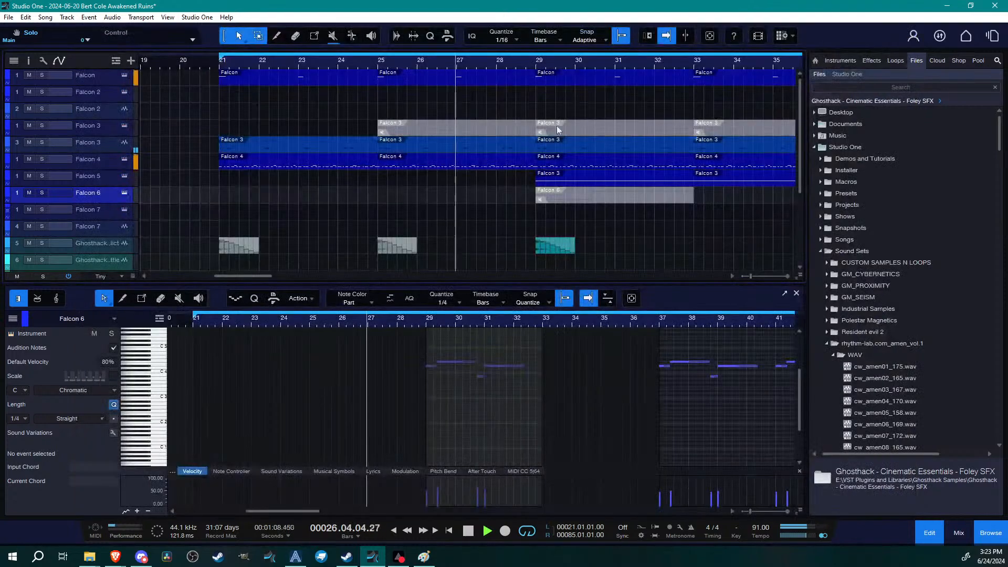
drag(482, 66, 454, 65)
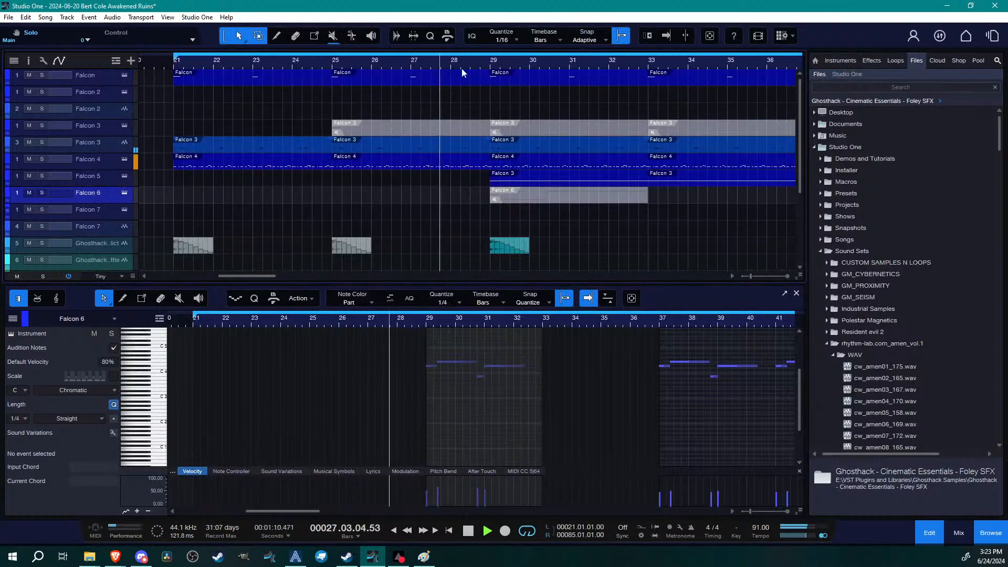
Follow the playing song through the Falcon tracks from about bar 27 to bar 45 of the arrangement
scroll(599, 245, up, 3)
scroll(598, 245, down, 1)
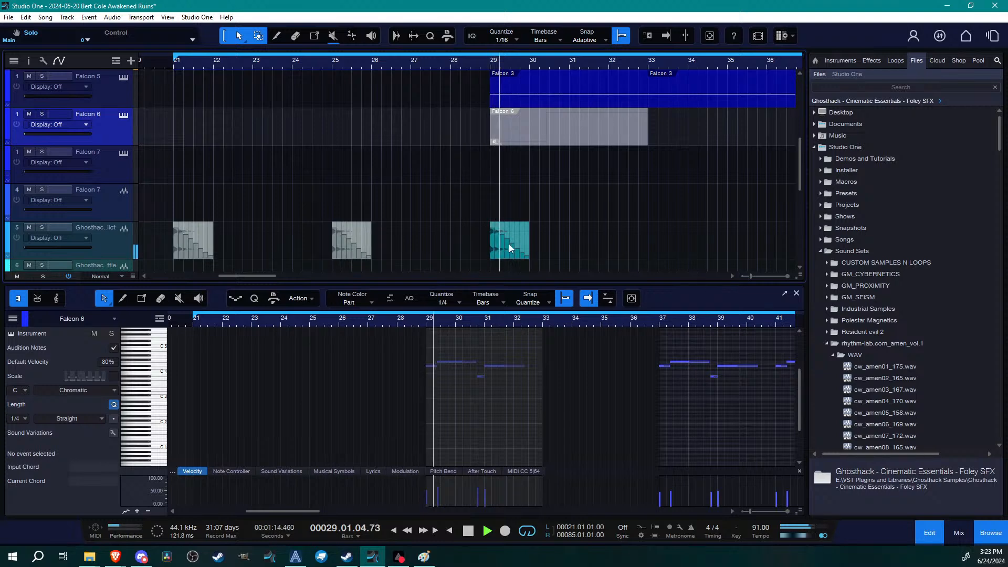
scroll(633, 183, up, 3)
drag(546, 64, 325, 65)
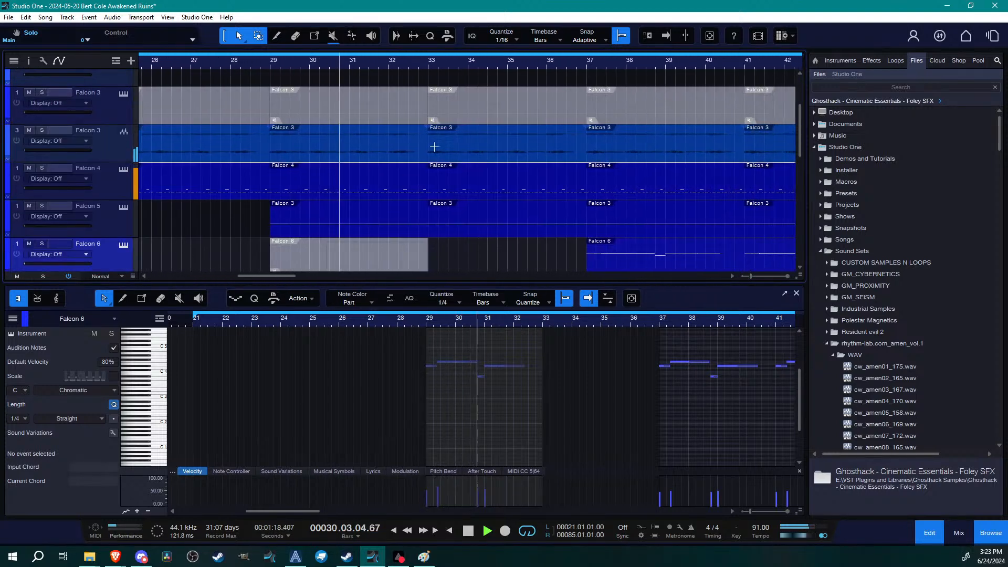
scroll(519, 219, down, 2)
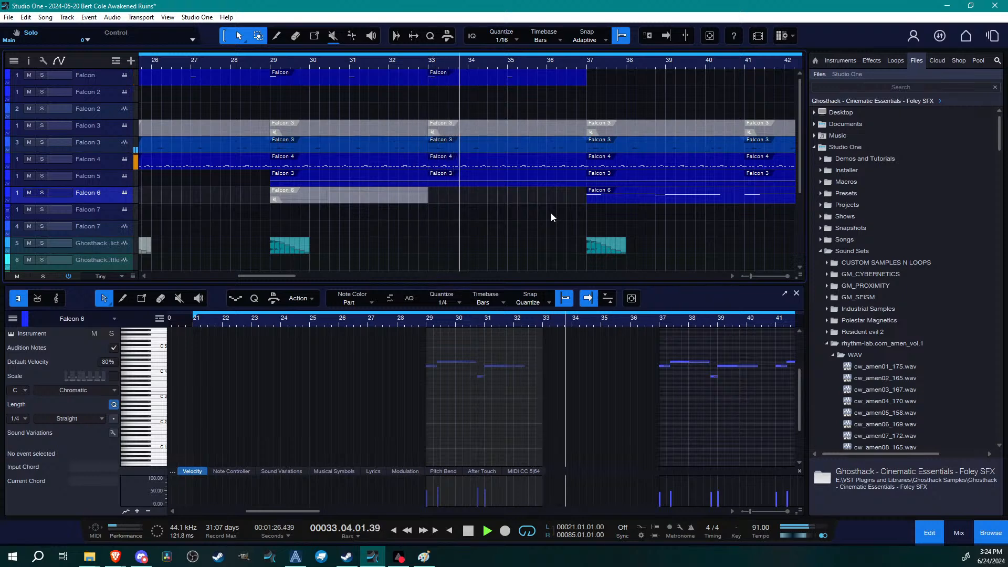
drag(600, 68, 420, 71)
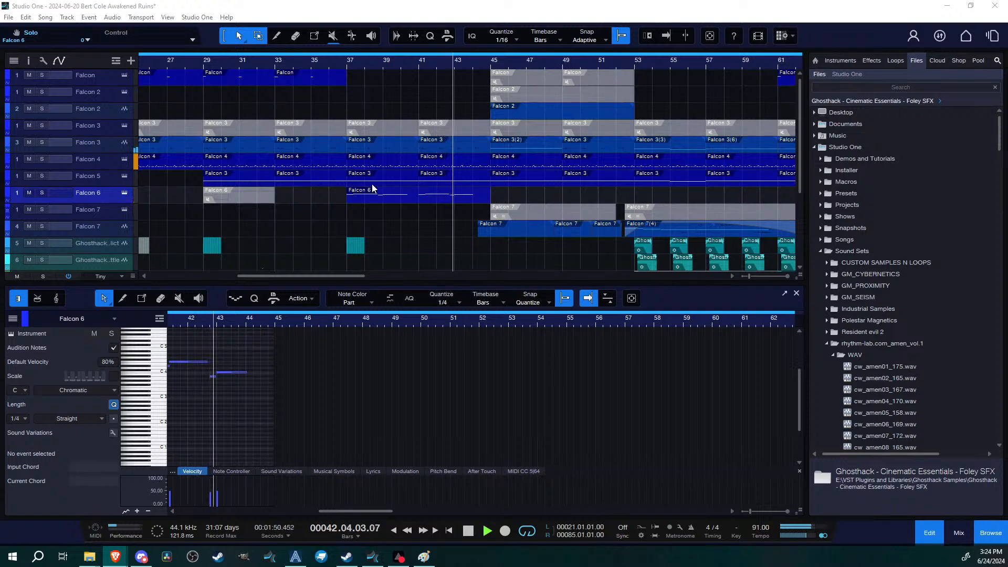
drag(350, 275, 380, 276)
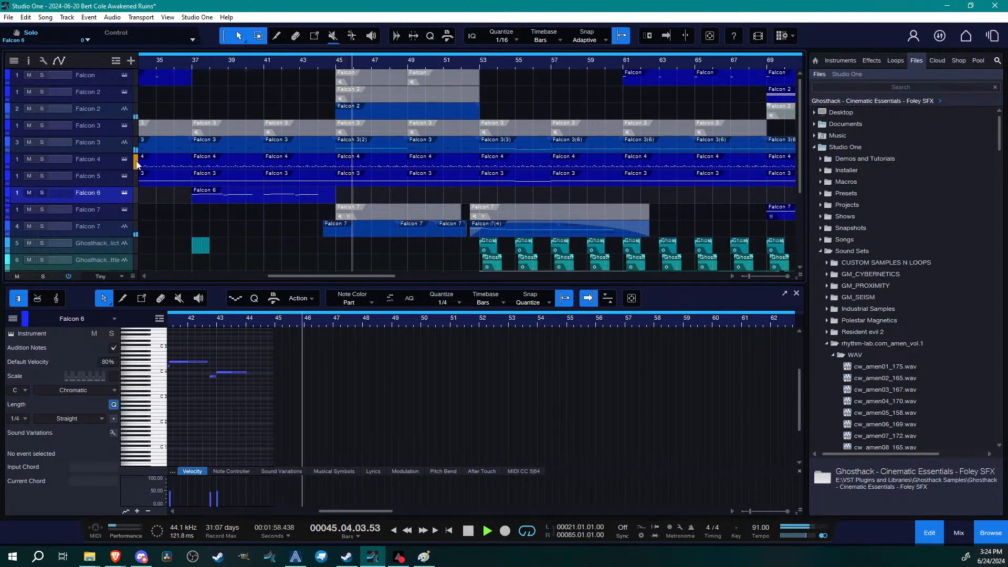
Close the note editor to give the arrangement full height and follow playback across all tracks toward the song's end at bar 85
key(shift+w)
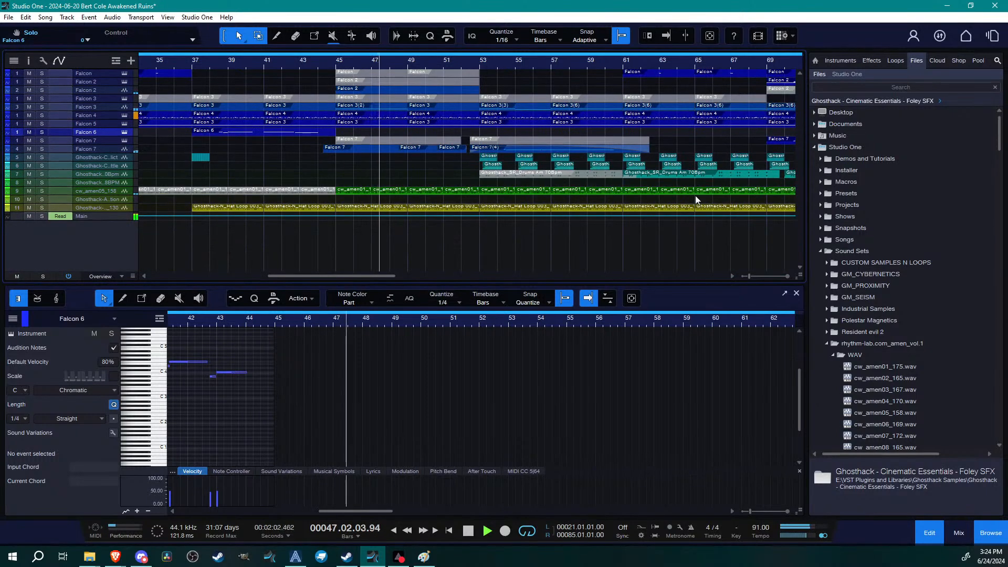
key(e)
key(e)
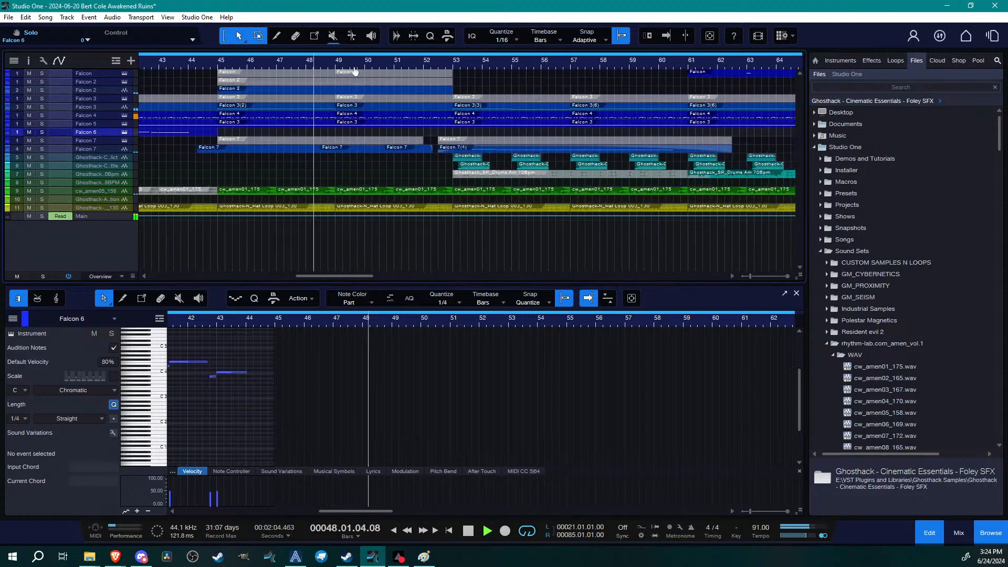
click(931, 531)
key(shift+w)
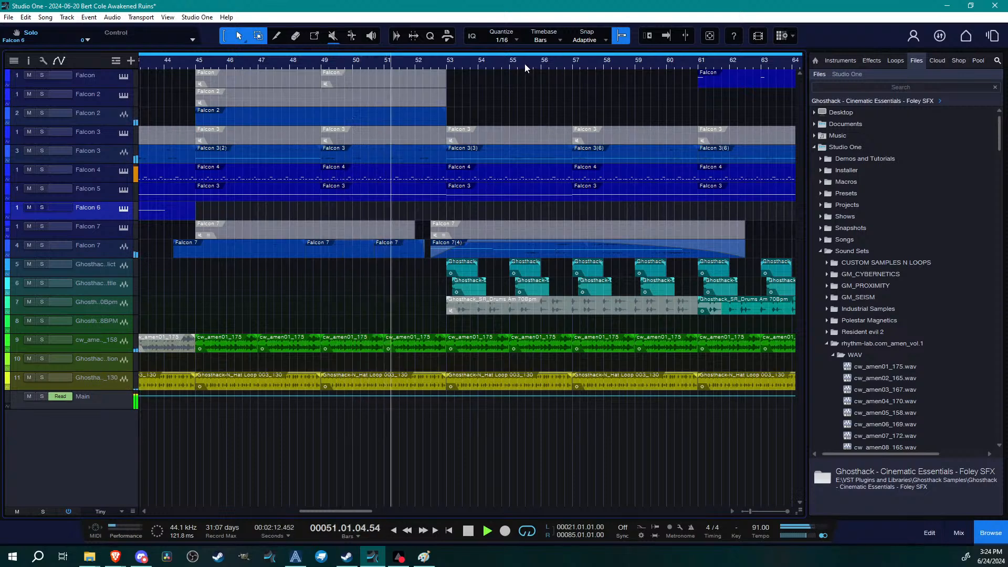
drag(514, 65, 293, 64)
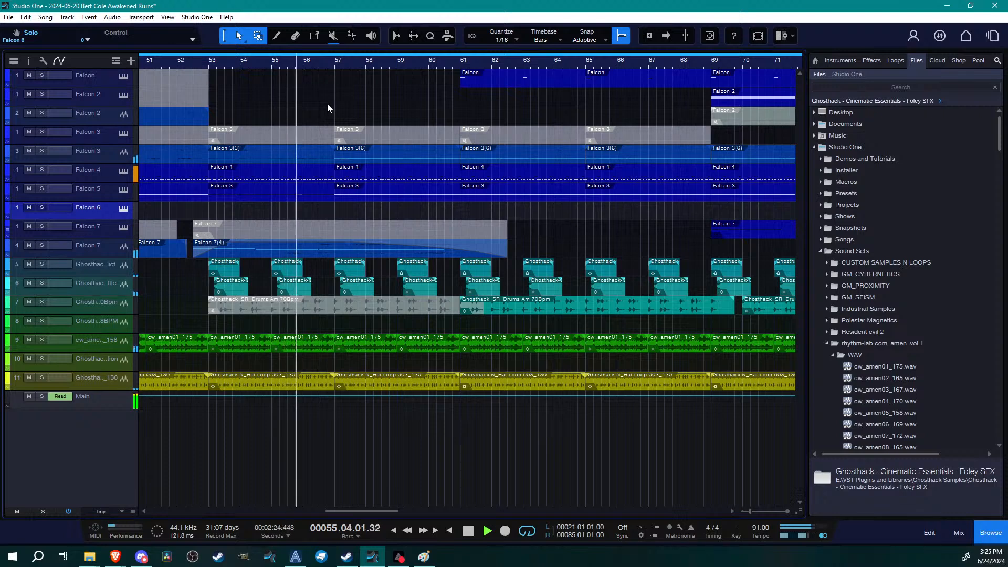
drag(457, 61, 310, 58)
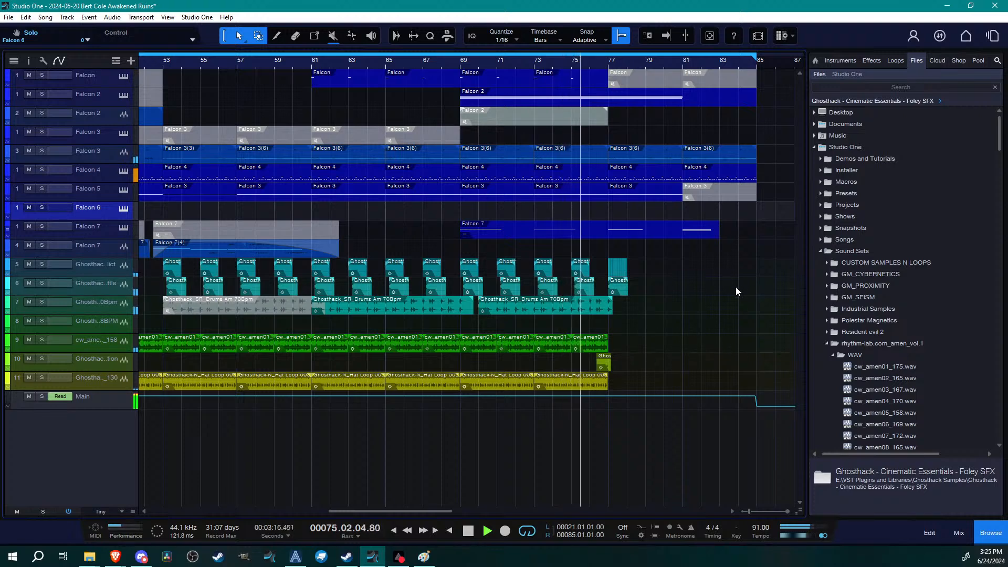
Dock the mixer console below the arrangement, raise the Main output volume, and stop playback
click(965, 540)
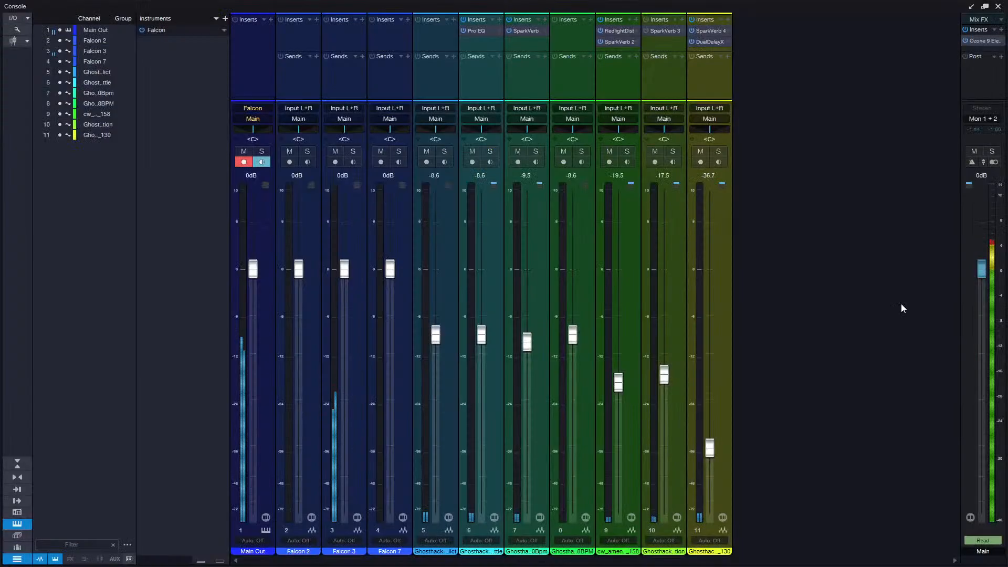
click(973, 6)
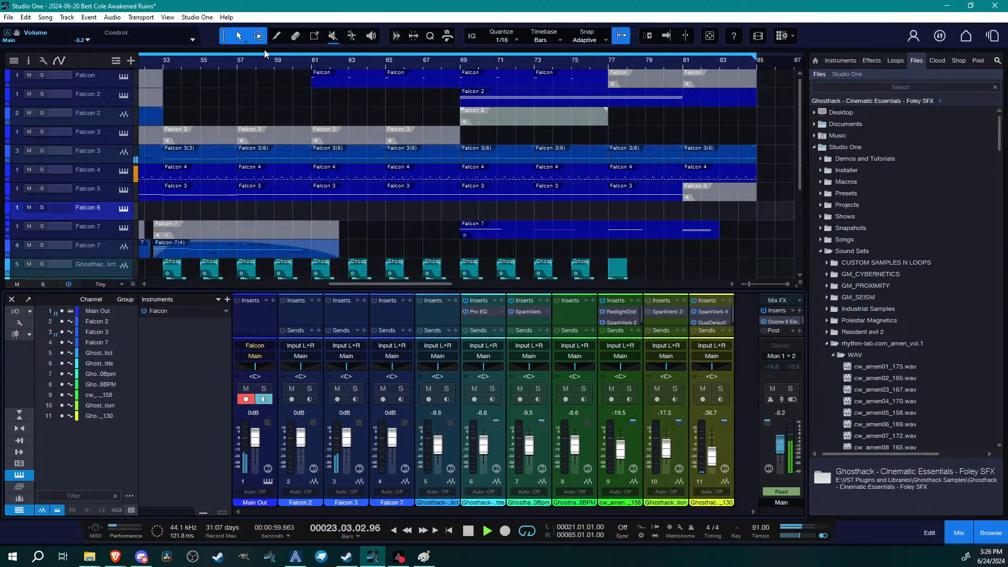
drag(269, 58, 386, 37)
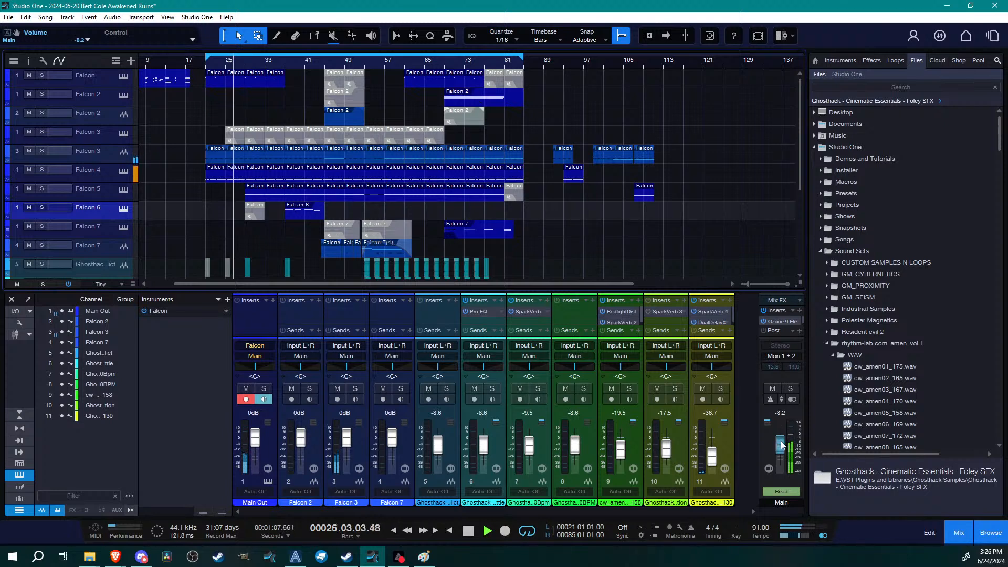
drag(782, 445, 783, 437)
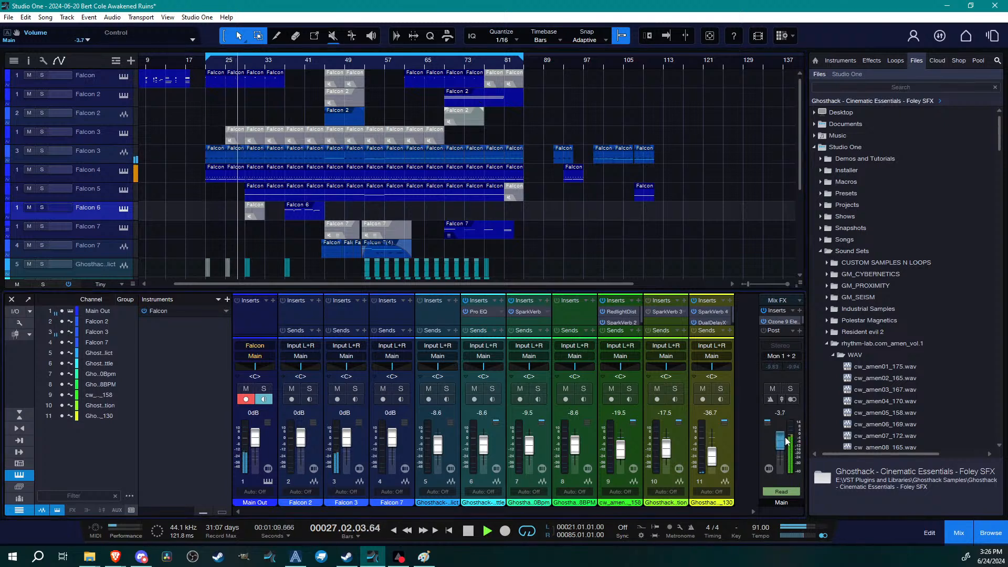
key(space)
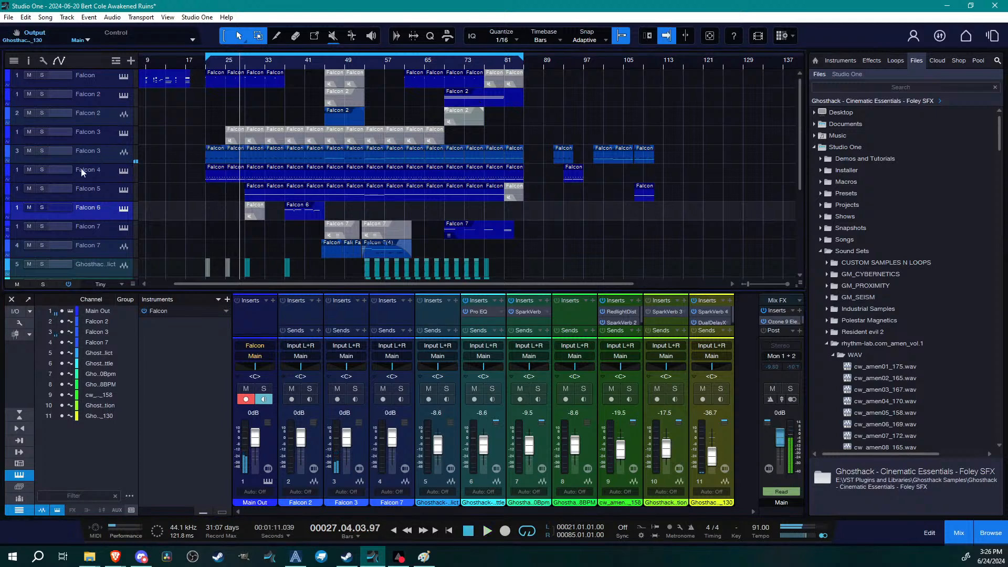
Play the Falcon 4 track soloed, view its PFM Vibes 1 part in the Falcon instrument, and remove the solo
click(42, 169)
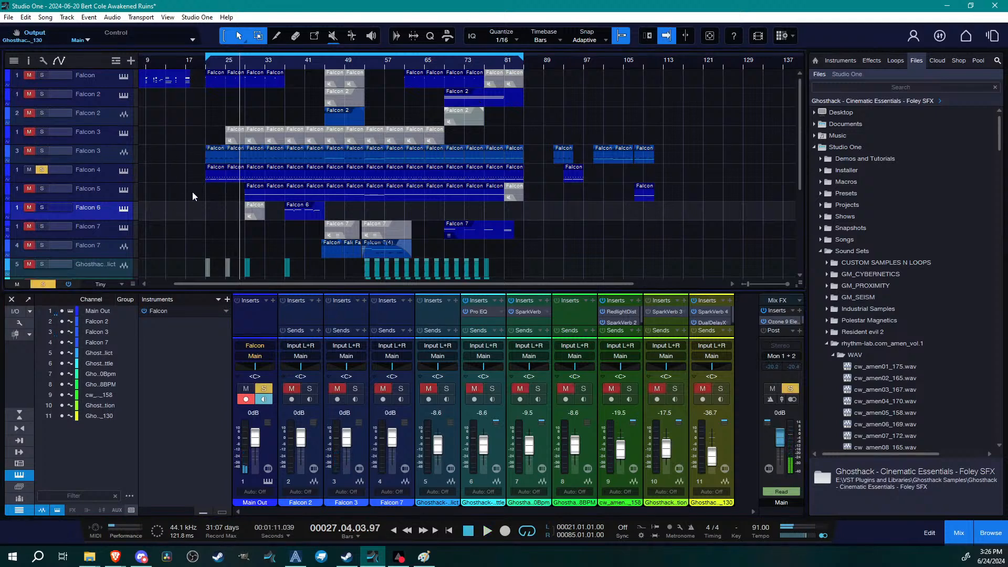
key(space)
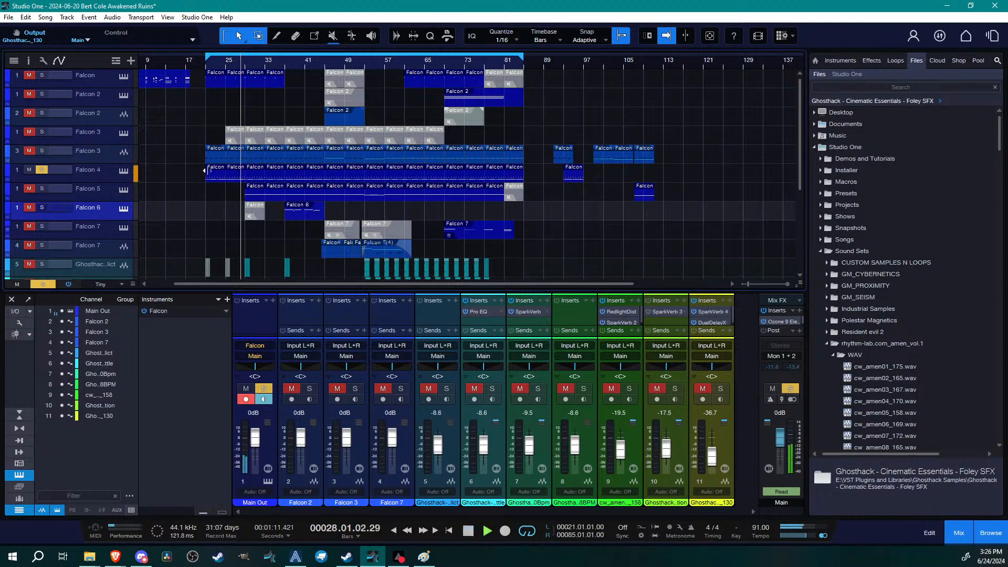
click(118, 173)
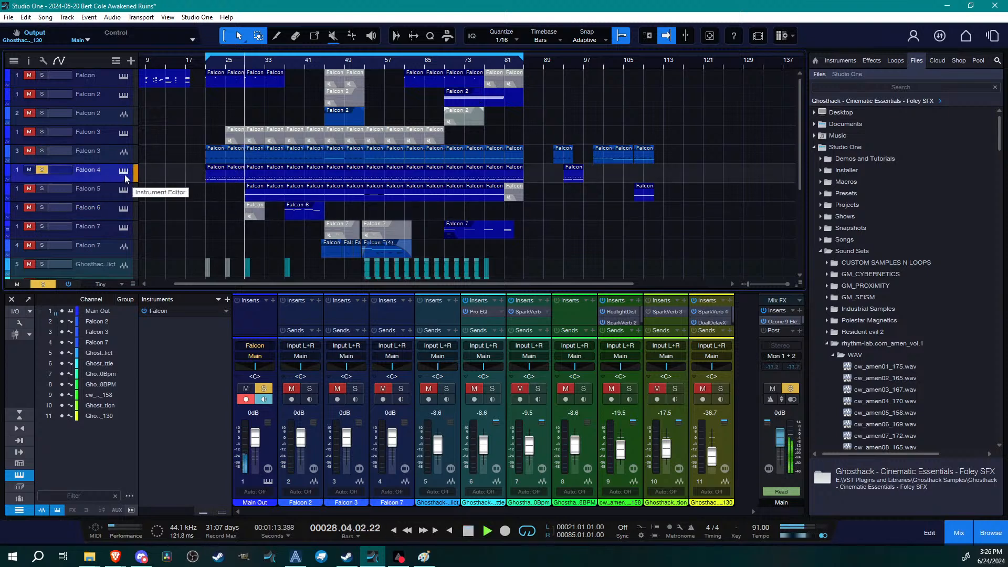
click(126, 174)
click(127, 269)
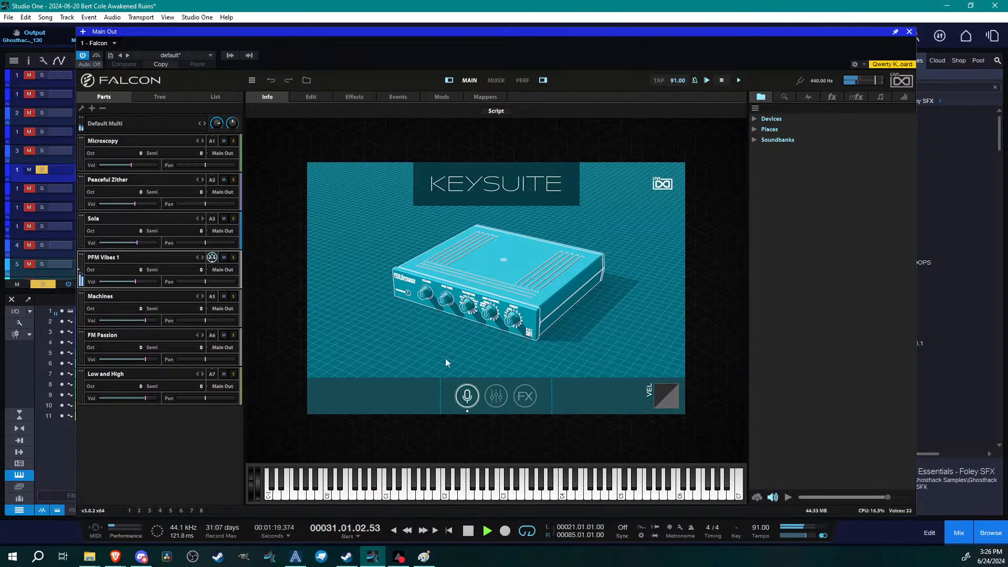
key(space)
click(909, 32)
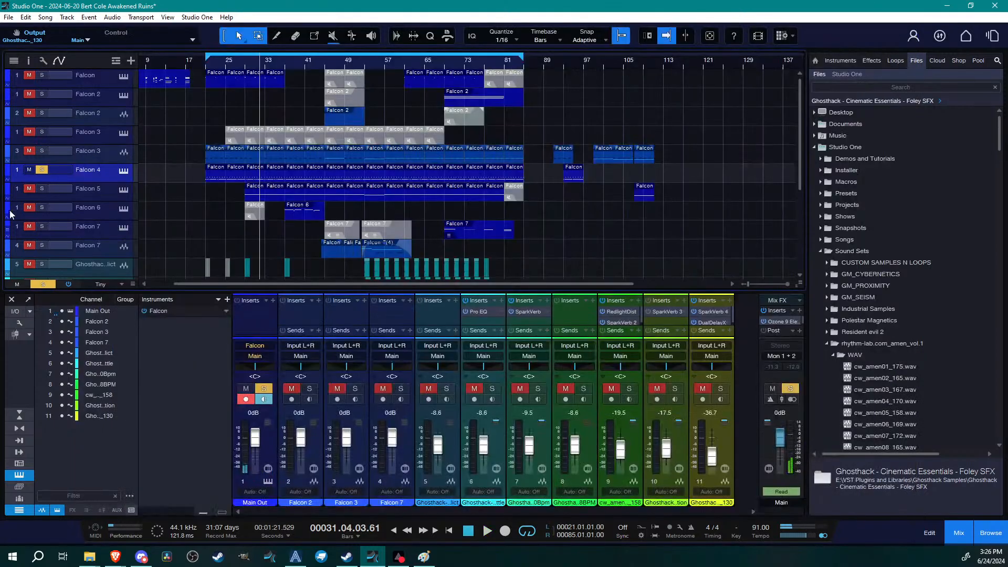
click(42, 170)
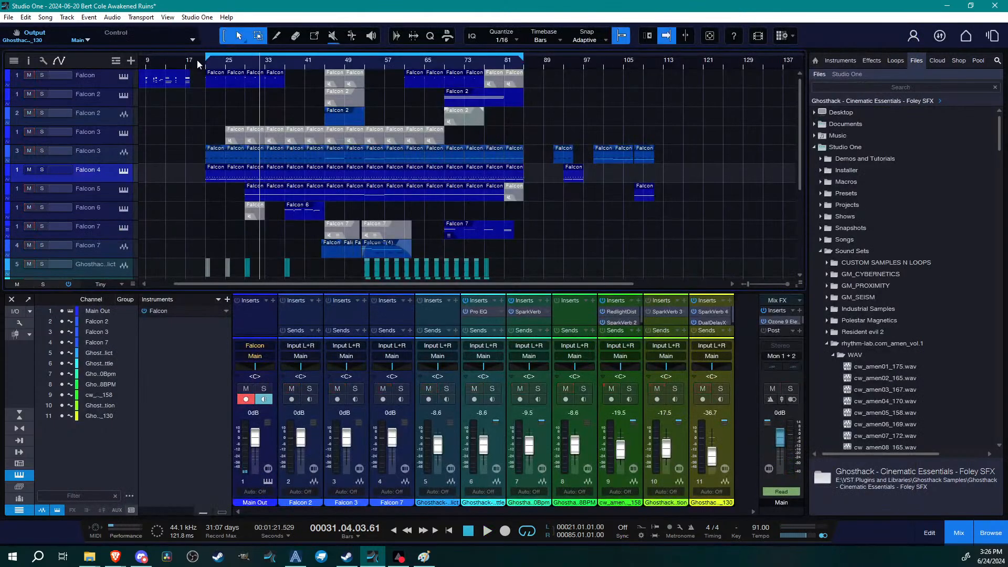
Play the full mix briefly and compare it with the Falcon 3 audio track soloed, ending with the solo off
key(space)
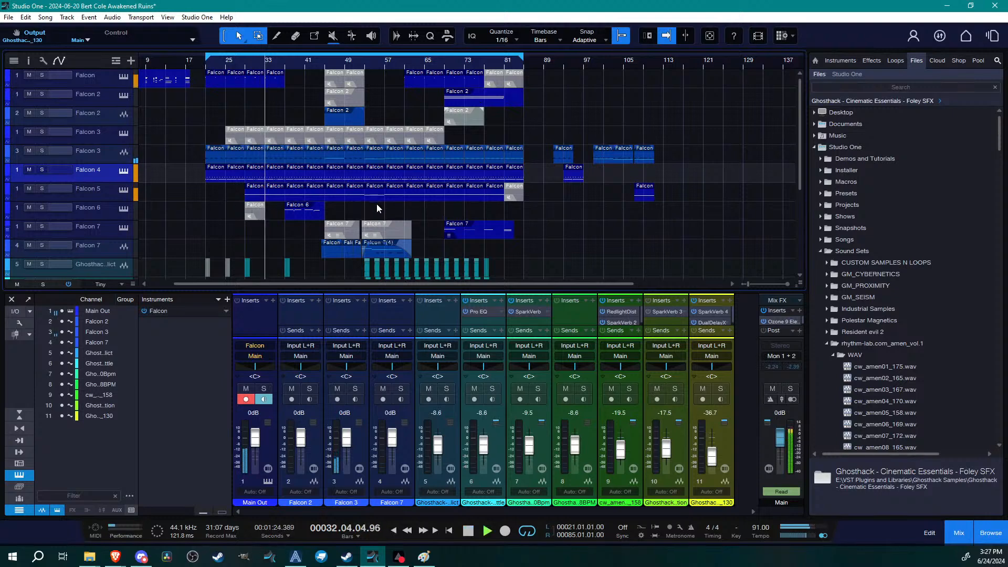
key(space)
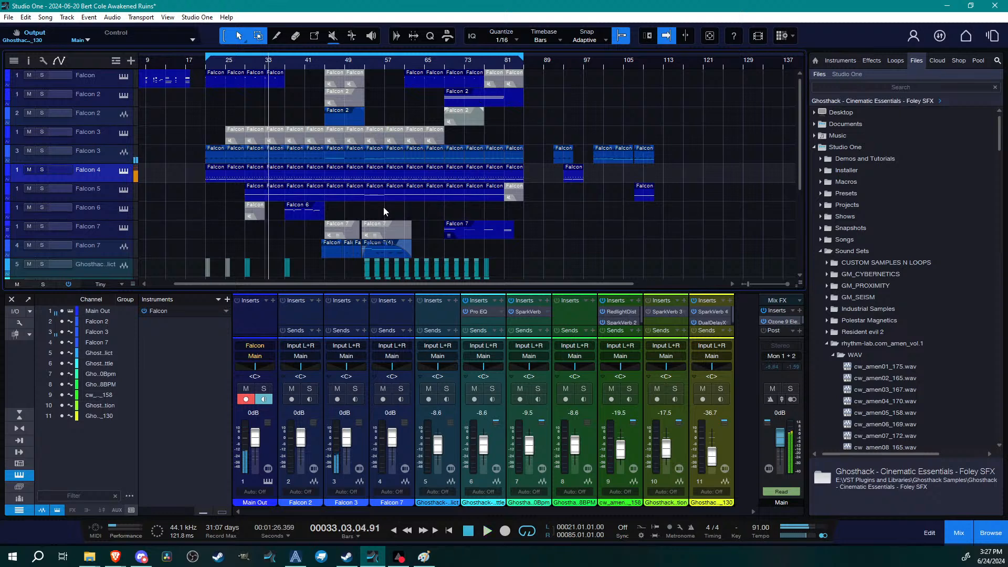
click(41, 151)
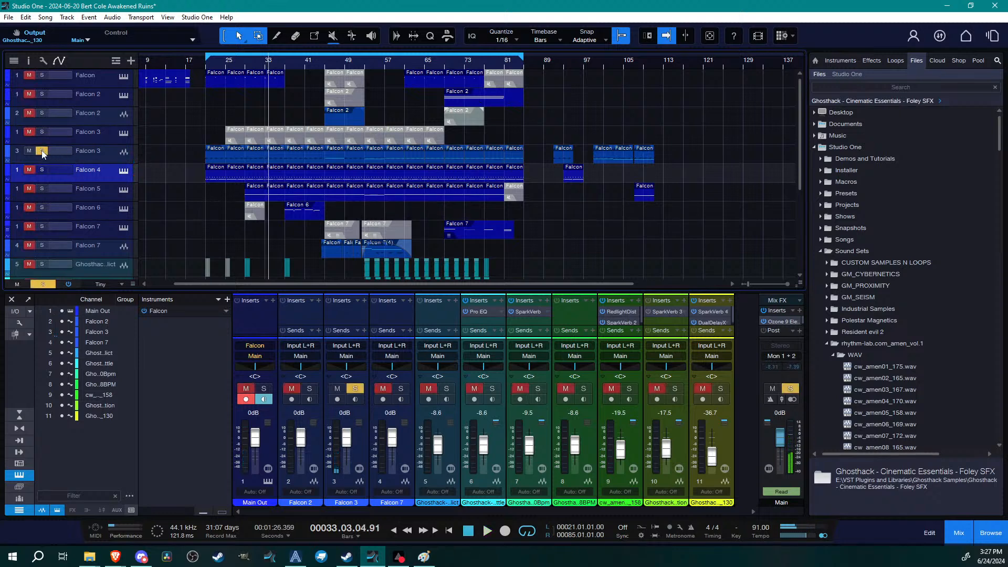
key(space)
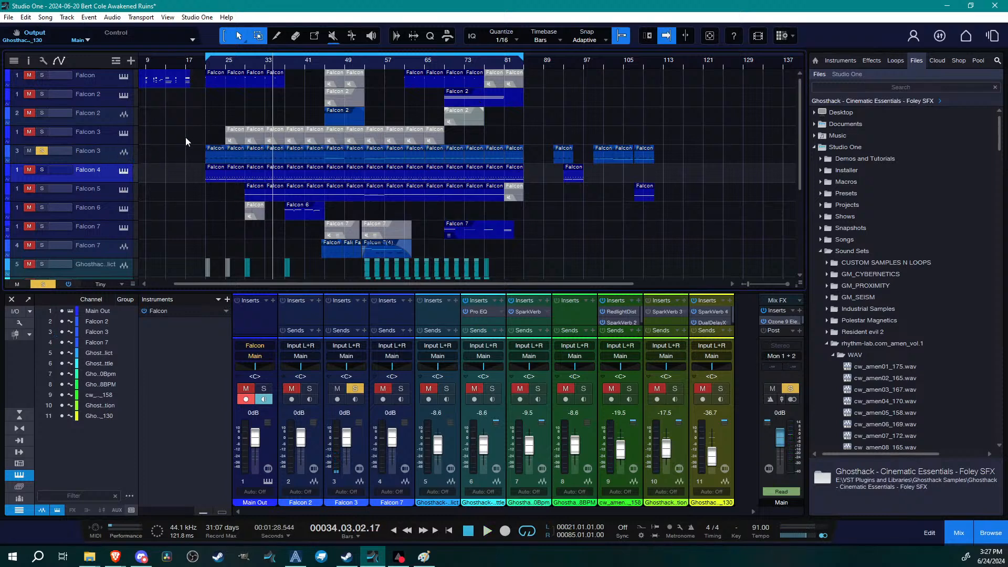
click(42, 151)
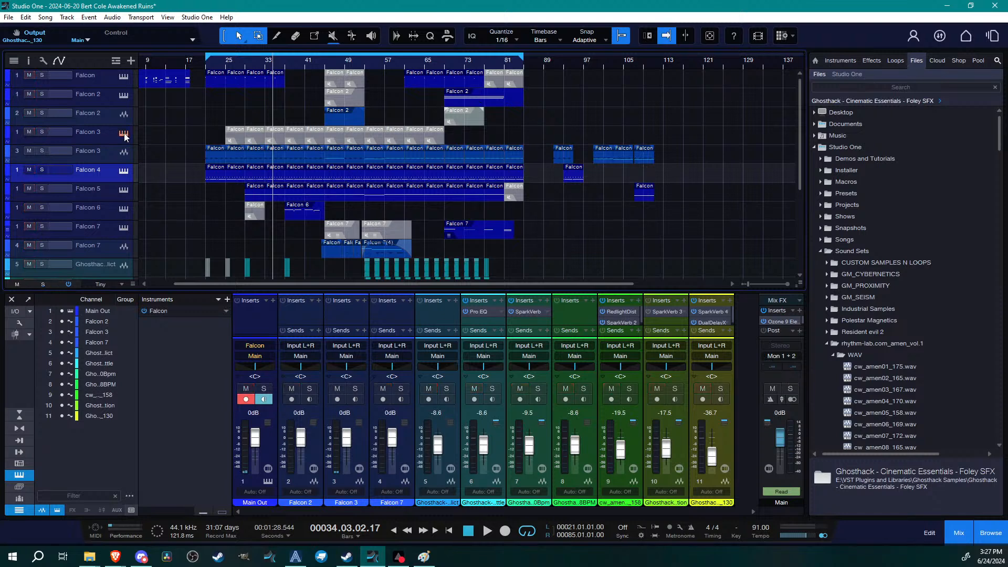
Inspect the Sola part in the Falcon instrument behind the Falcon 3 instrument track, and close the instrument window
click(124, 135)
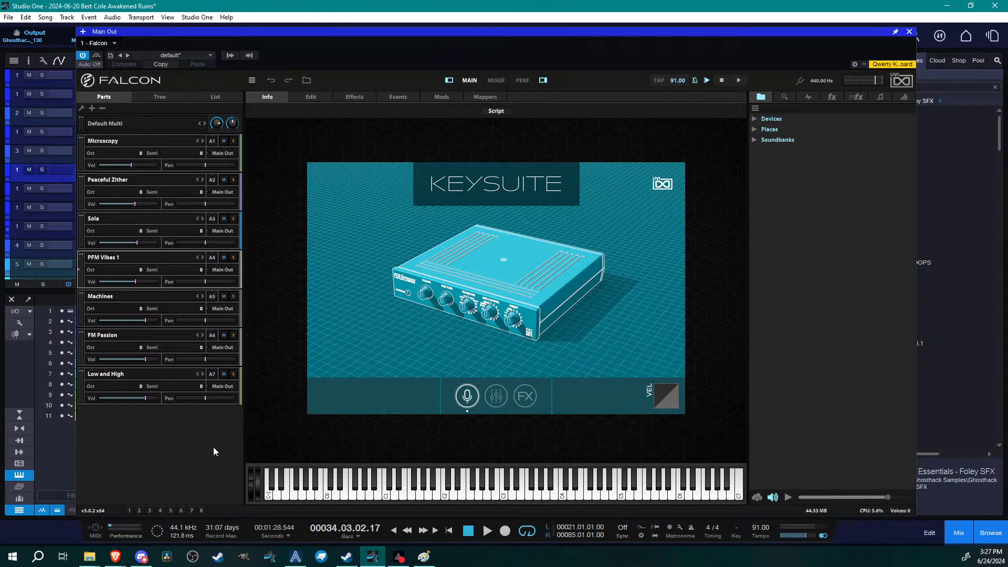
click(909, 31)
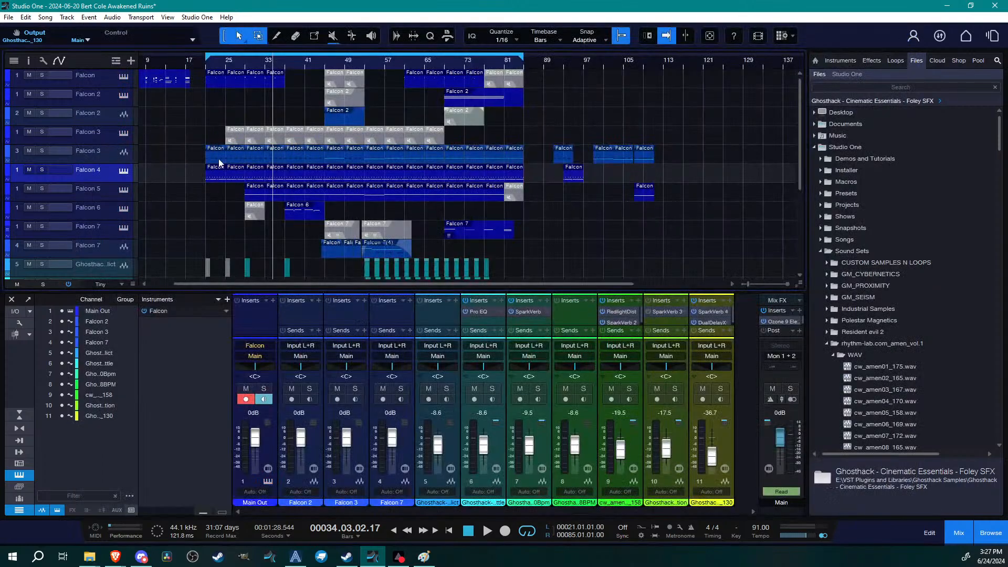
click(113, 155)
double_click(98, 136)
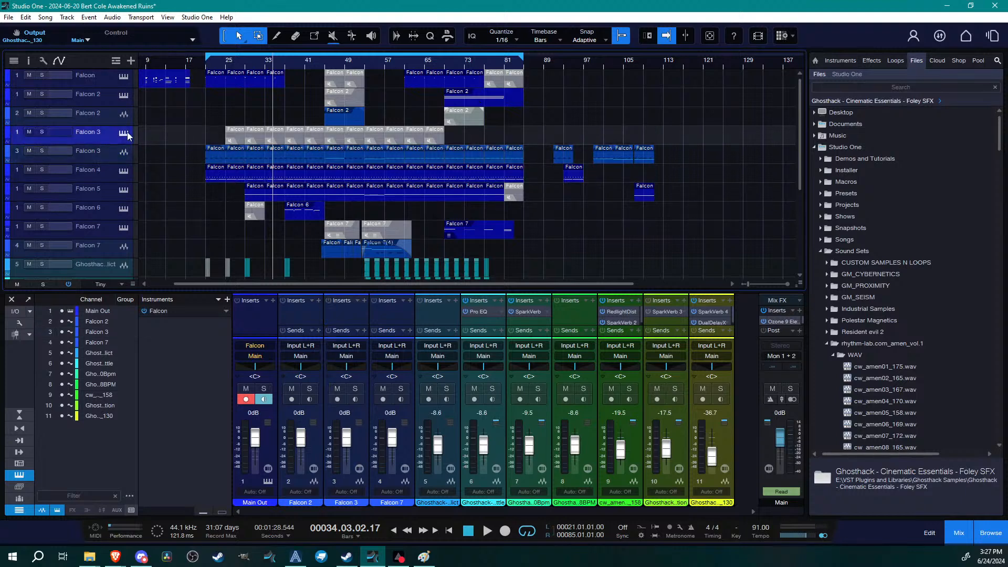
click(115, 225)
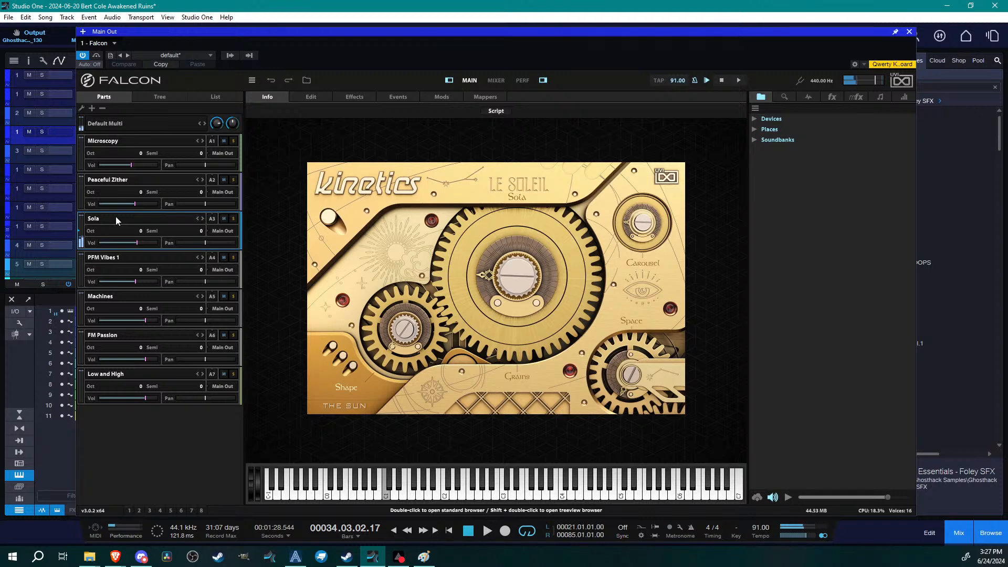
click(910, 31)
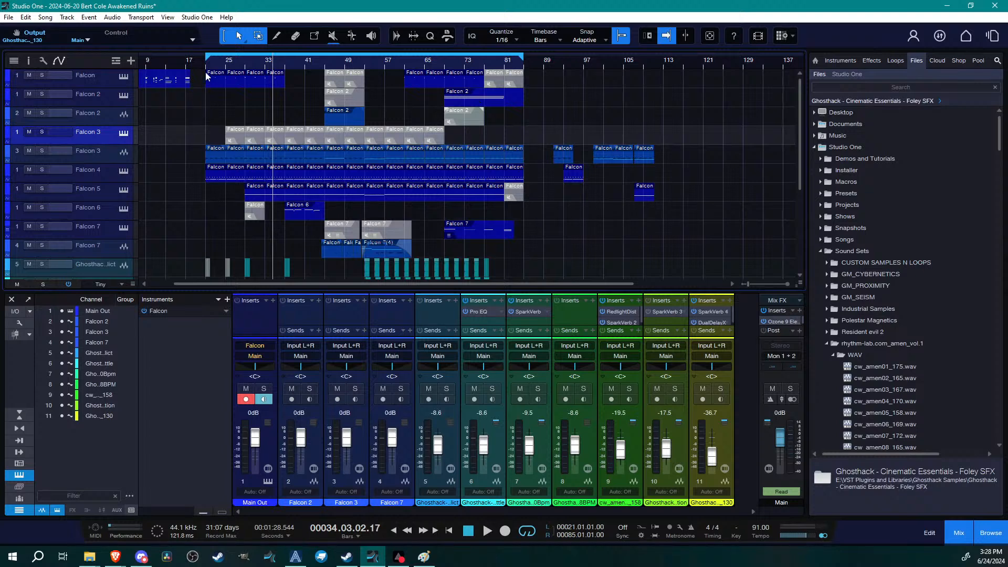
Solo the first Falcon track, play it from bar 21, and bring the arrangement from bar 1 to bar 85 into view
click(101, 81)
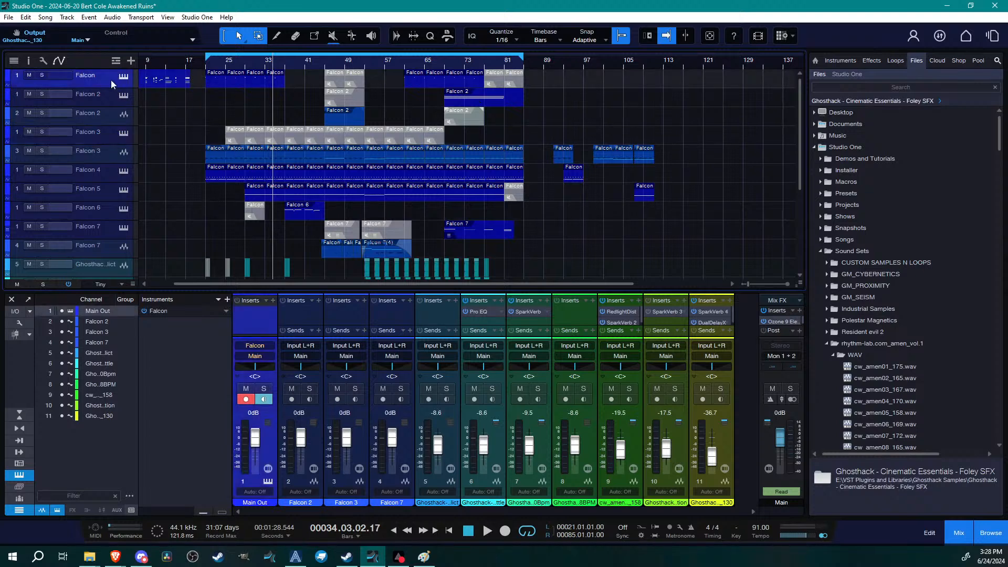
click(41, 75)
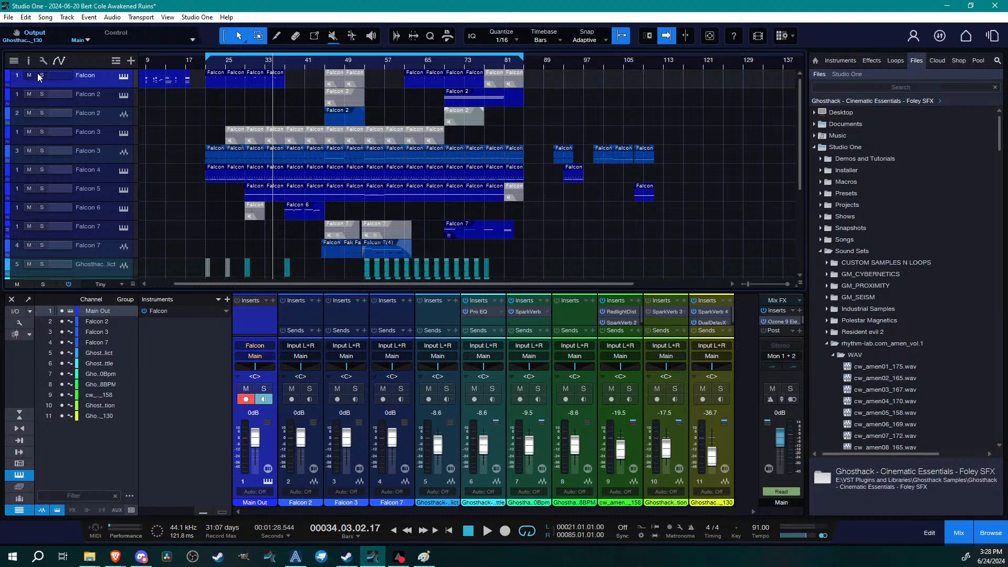
click(202, 60)
key(space)
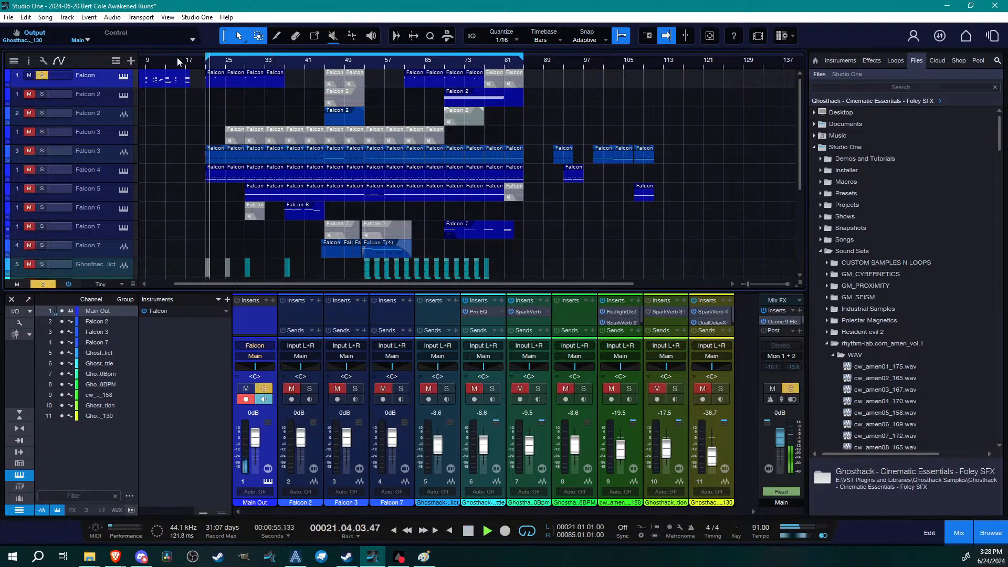
key(e)
key(shift+f)
key(f)
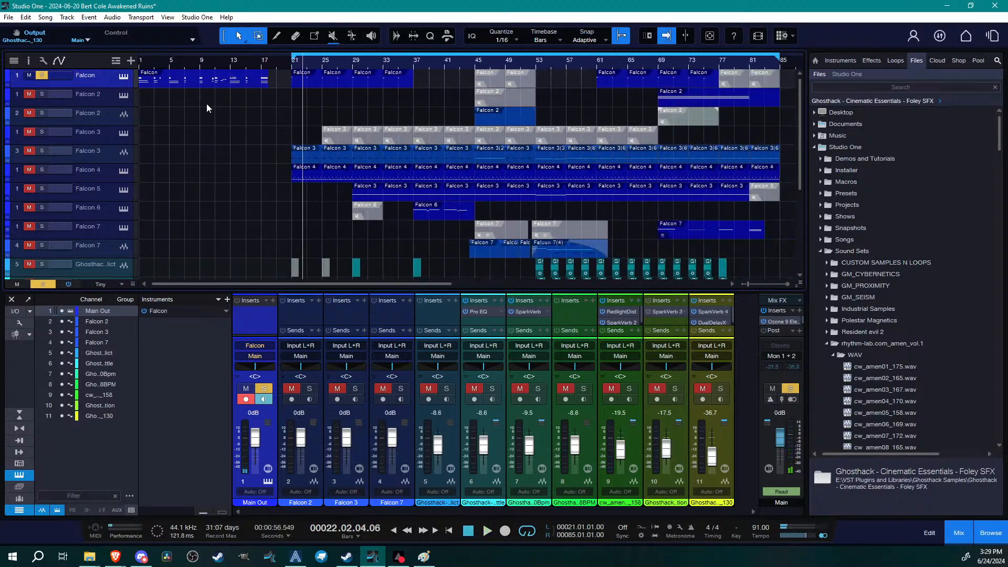
Examine the separate clip at bars 1 to 17 on the first Falcon track, ahead of the main arrangement
click(202, 79)
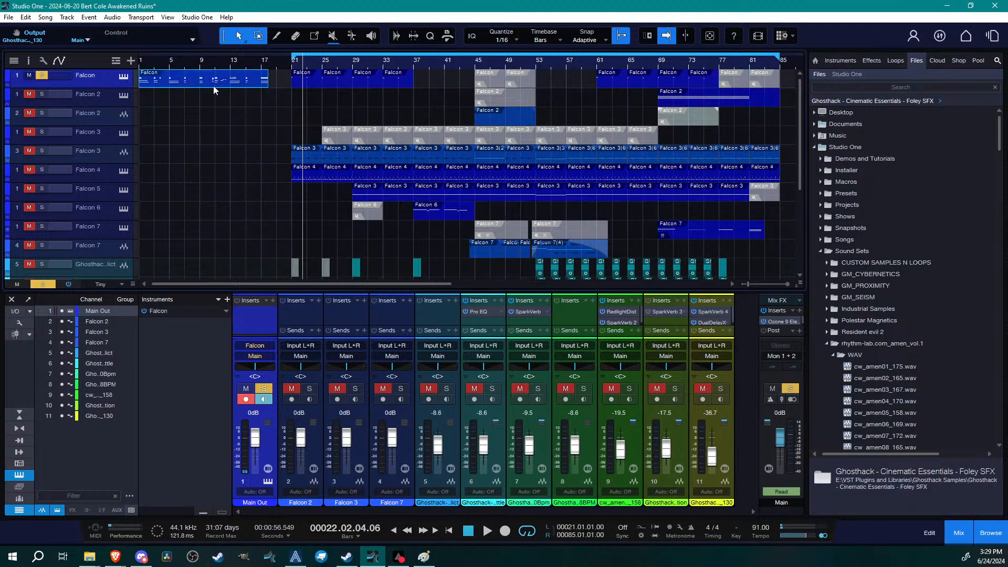
scroll(337, 65, down, 3)
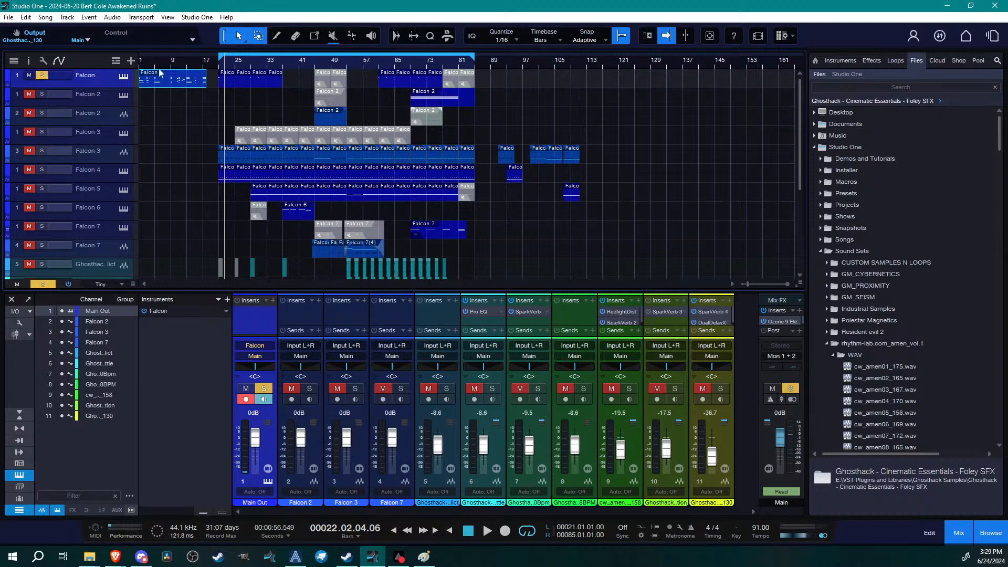
scroll(161, 62, up, 4)
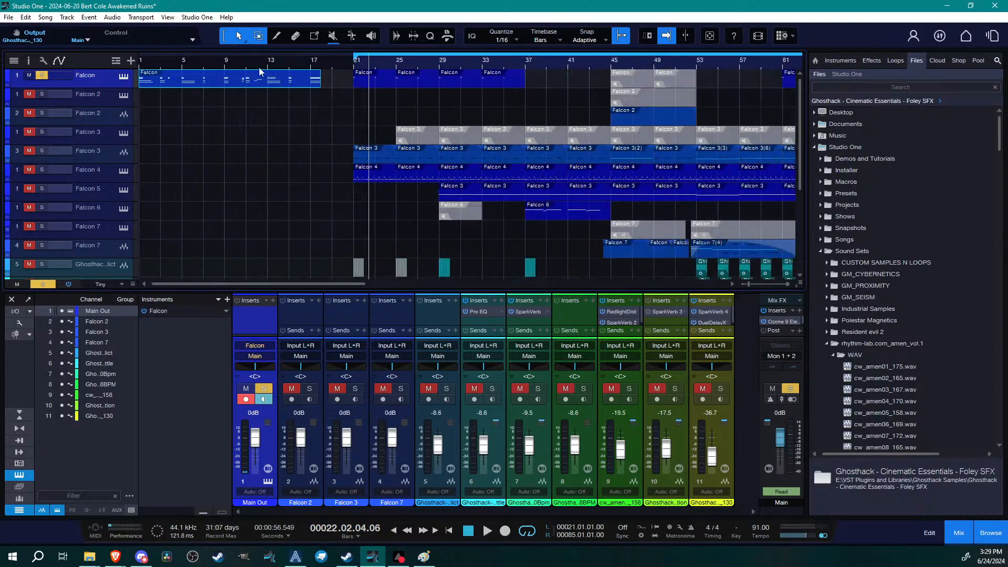
scroll(259, 72, down, 3)
Examine the leftover clips after bar 85, selecting the Falcon 4 one, and look over the remaining tracks down to track 11
scroll(263, 75, right, 5)
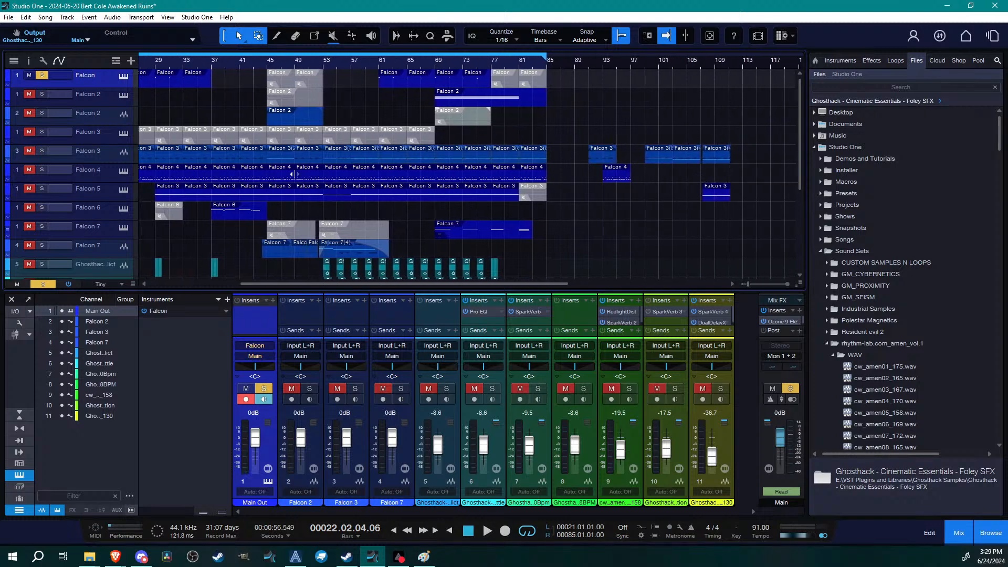
mouse_move(615, 173)
mouse_down()
mouse_move(788, 171)
mouse_move(616, 180)
mouse_up()
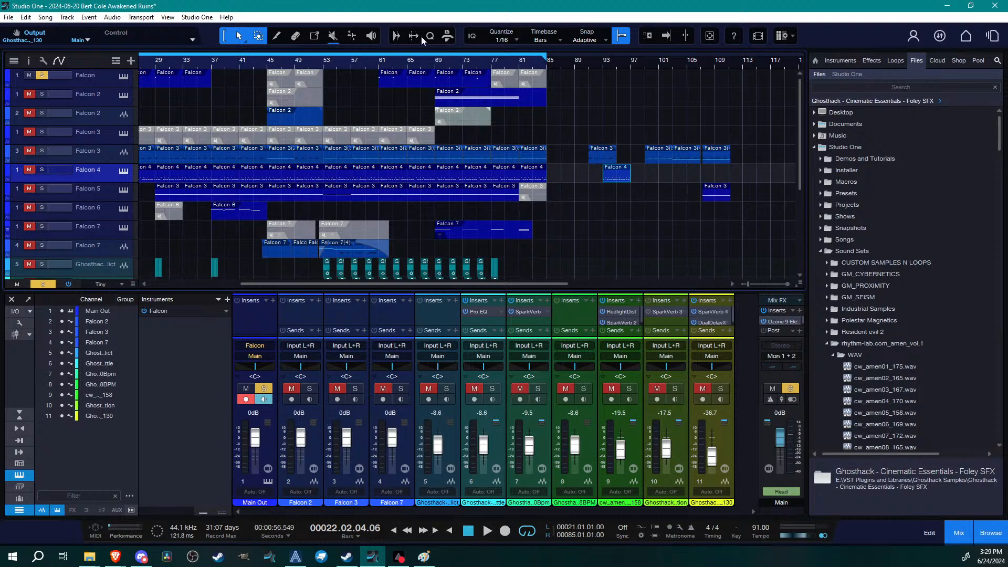
drag(417, 64, 539, 56)
scroll(153, 196, down, 6)
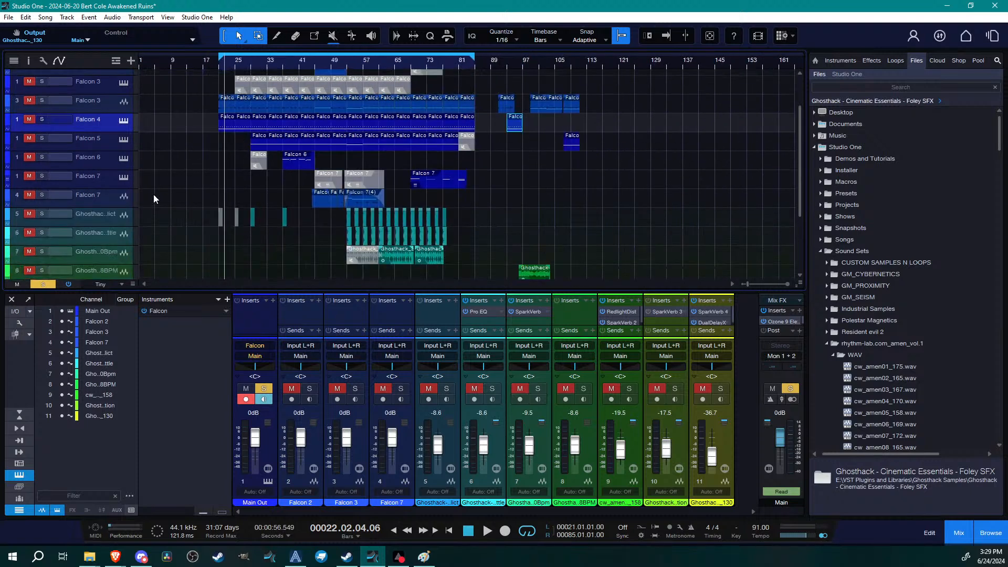
scroll(273, 195, up, 2)
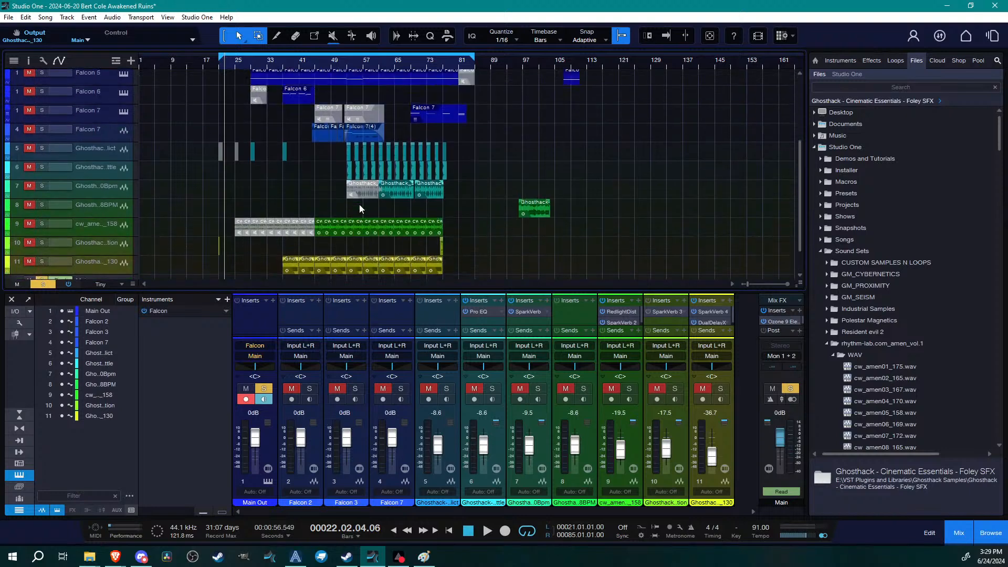
scroll(237, 210, up, 4)
scroll(238, 210, up, 2)
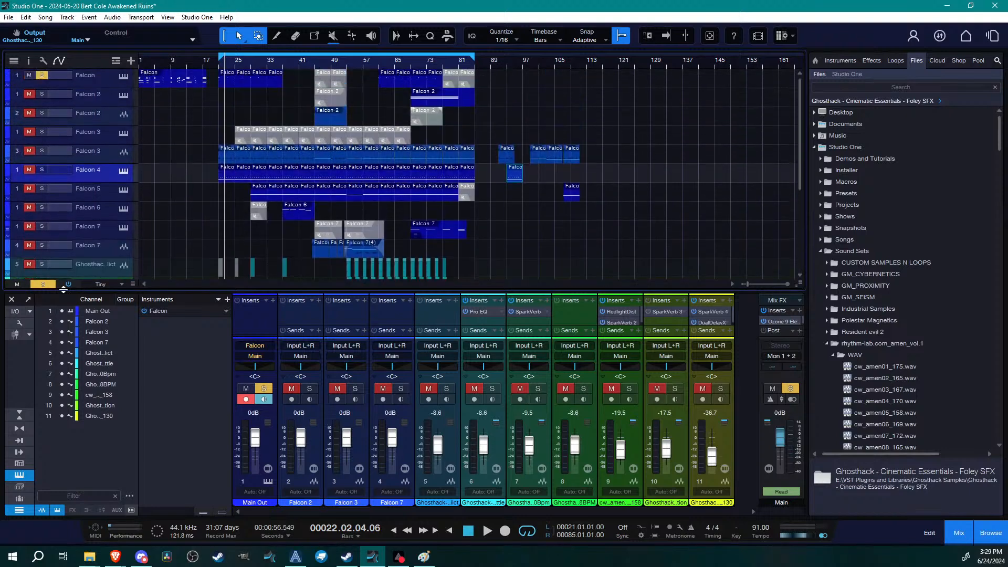
Clear the active solo and close the Awakened Ruins song without saving its changes
click(45, 285)
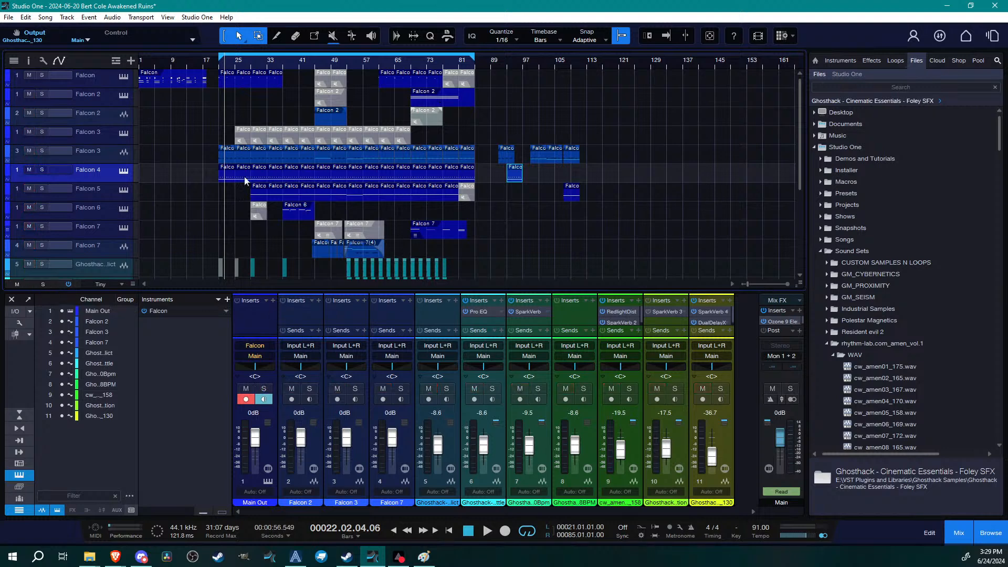
click(8, 17)
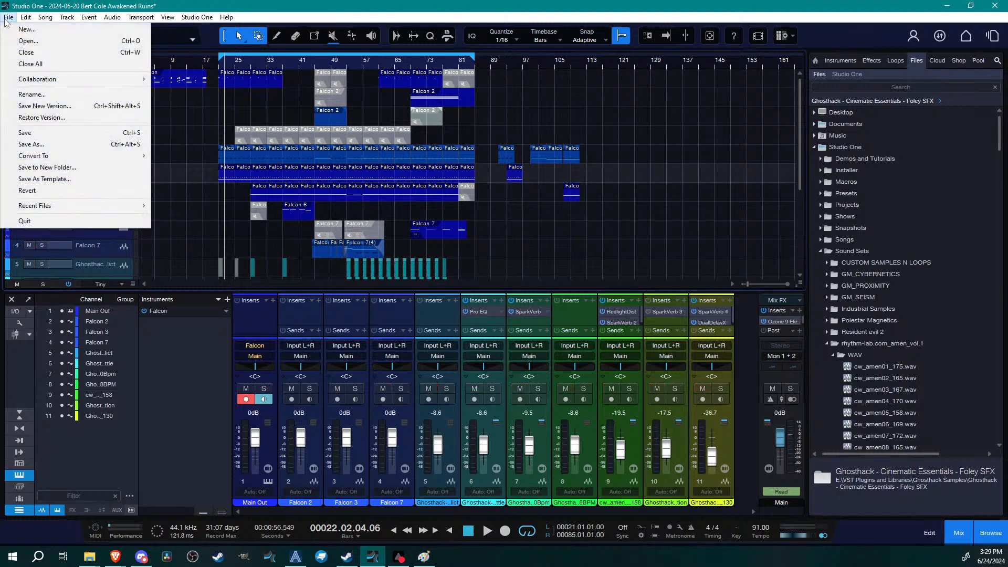
click(17, 54)
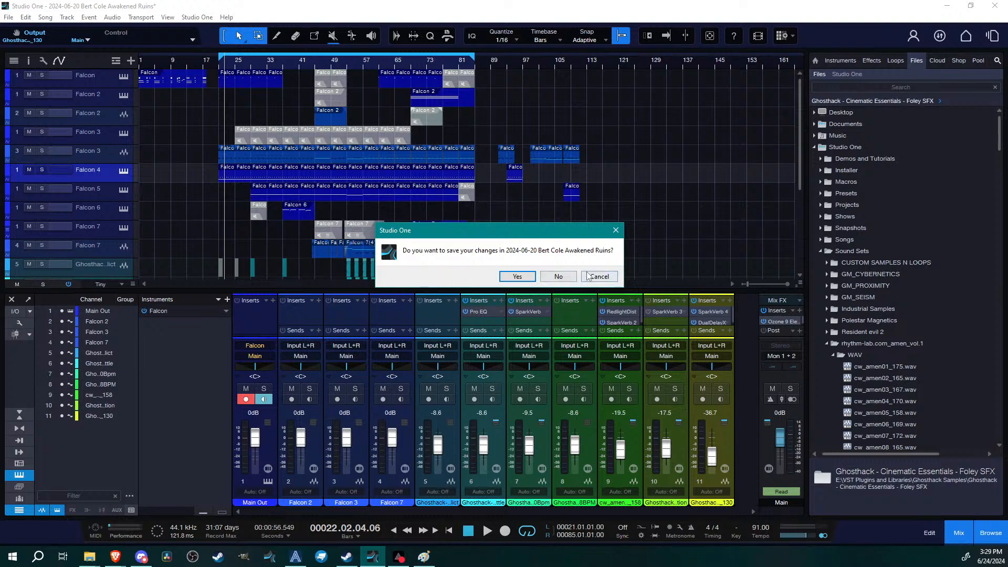
click(571, 277)
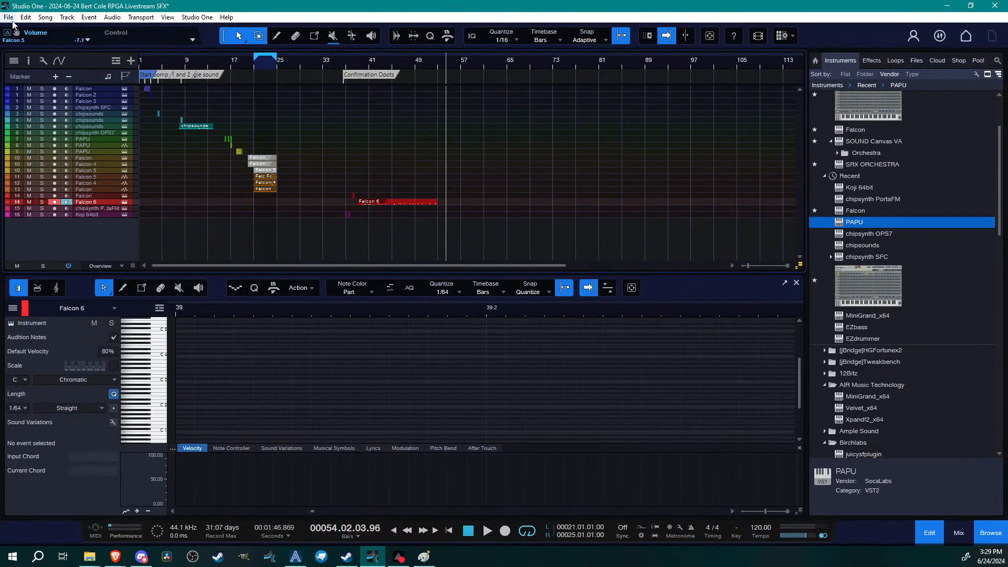
Browse the dated song projects in the Songs folder for another song to open, and leave without opening one
click(9, 17)
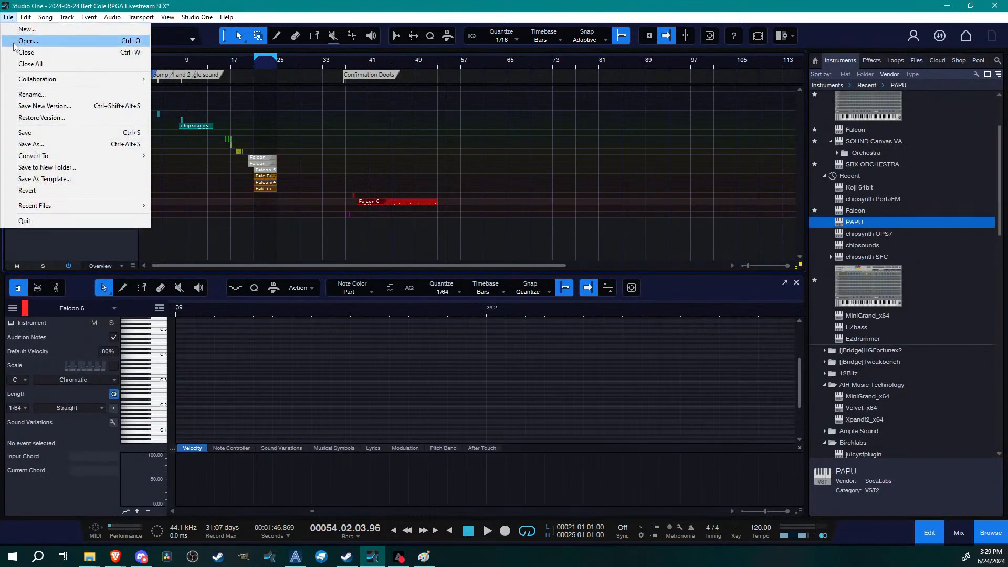
click(26, 40)
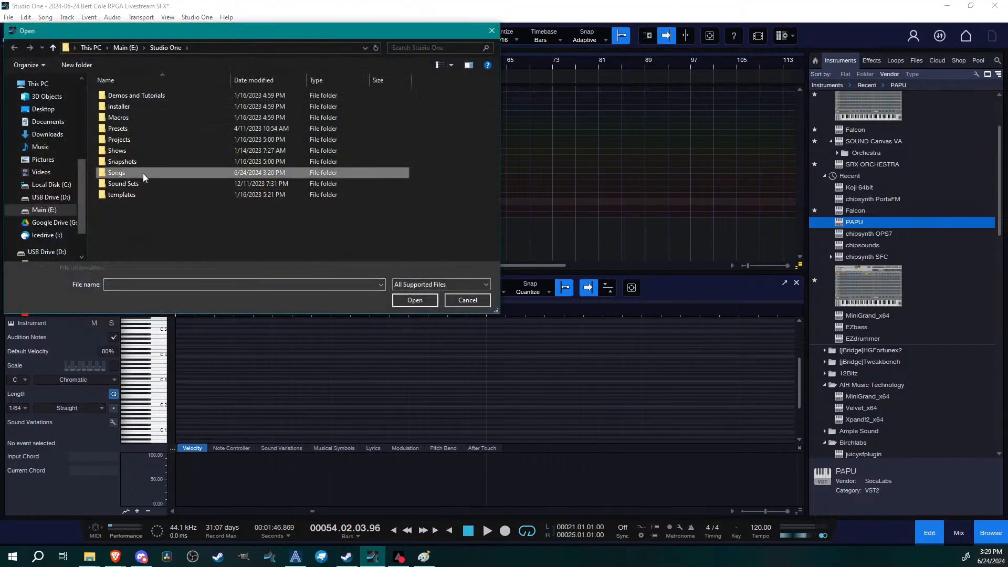
double_click(143, 173)
drag(496, 88, 504, 222)
scroll(247, 192, down, 5)
scroll(244, 195, down, 5)
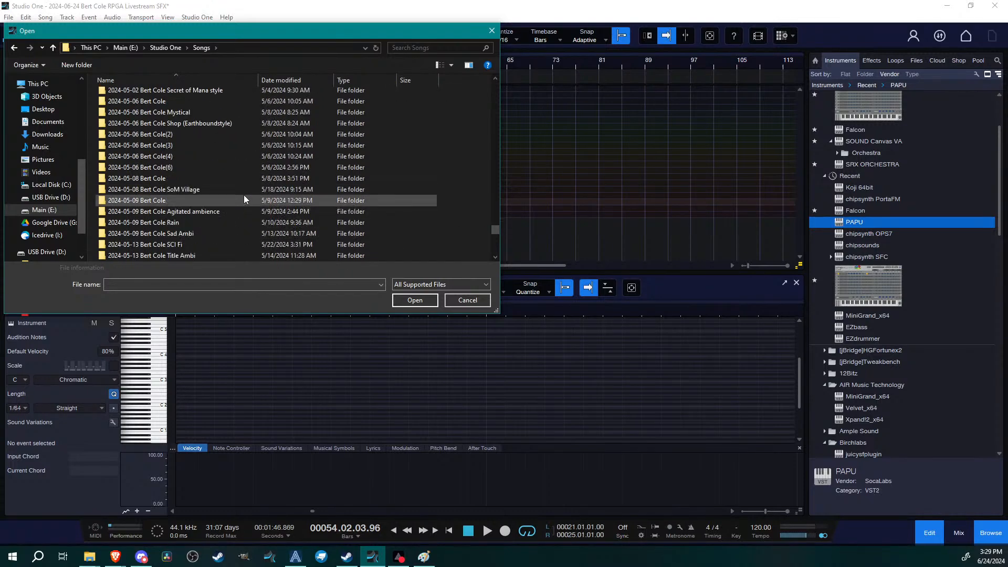
scroll(244, 200, down, 2)
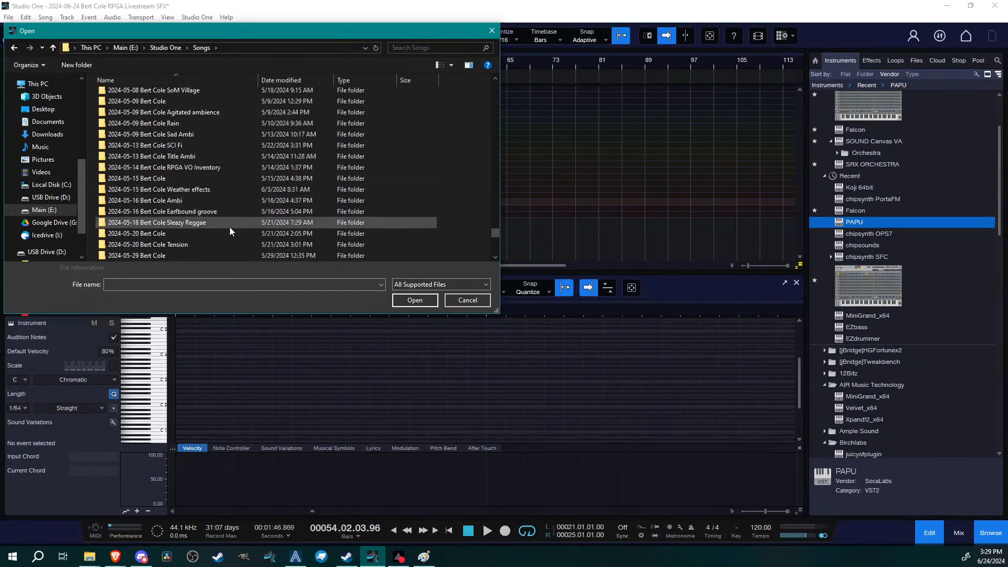
scroll(229, 227, down, 4)
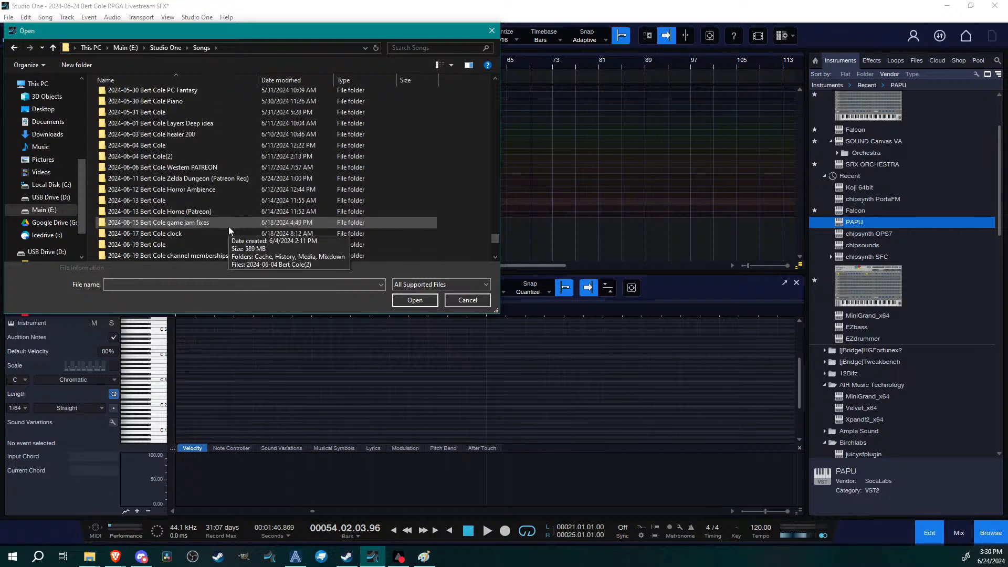
scroll(190, 194, down, 5)
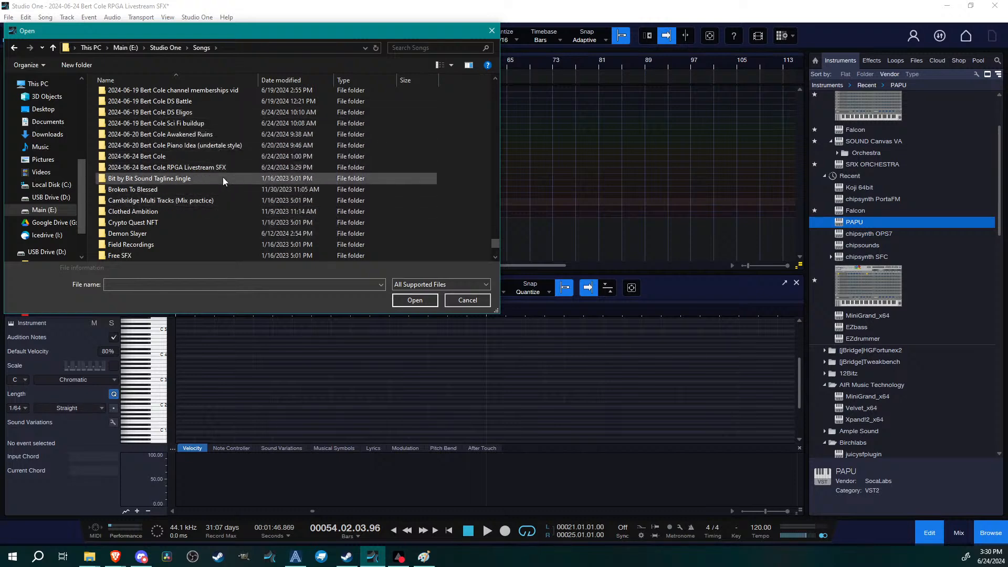
scroll(166, 164, up, 1)
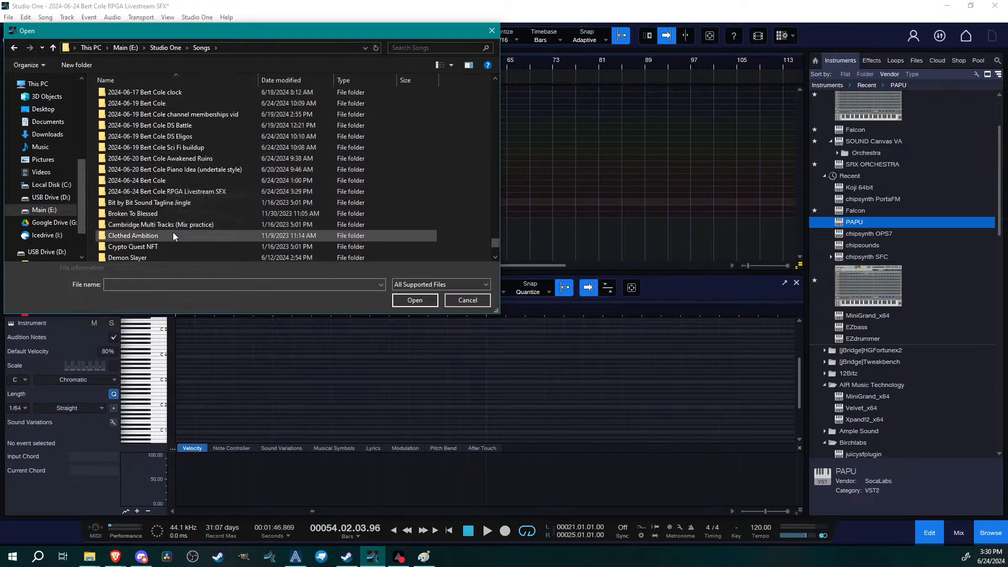
scroll(190, 169, up, 1)
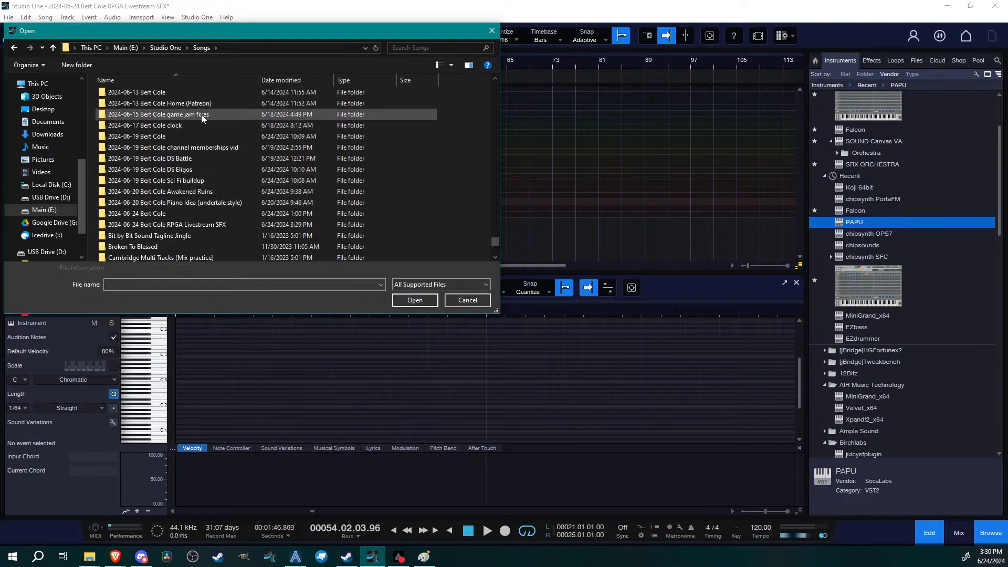
scroll(197, 168, up, 1)
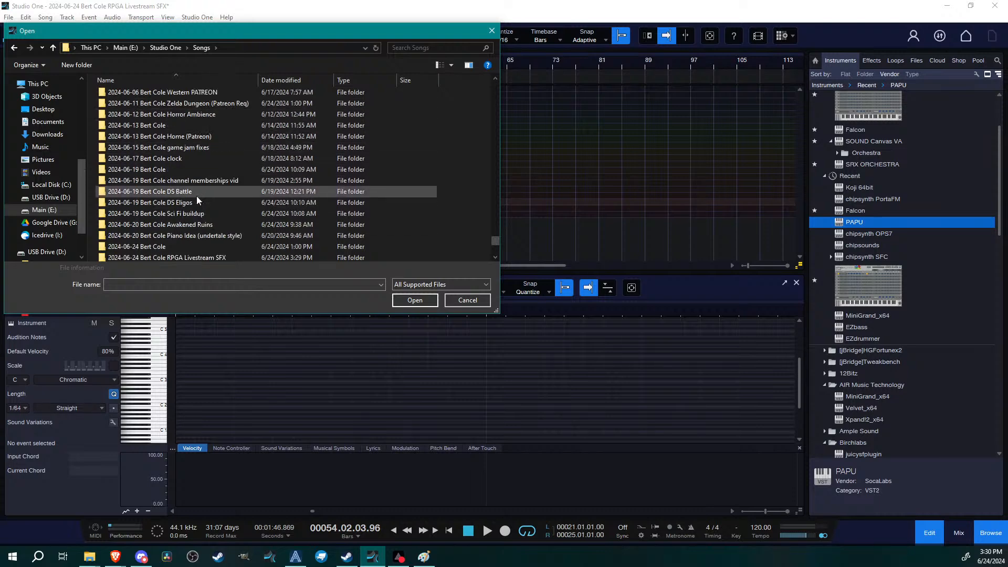
scroll(197, 189, up, 1)
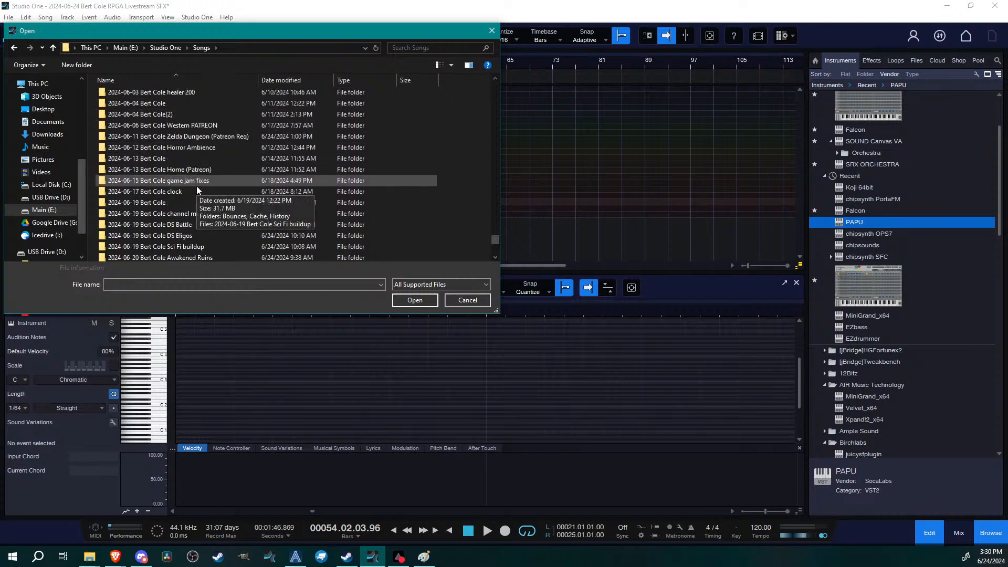
scroll(197, 220, up, 1)
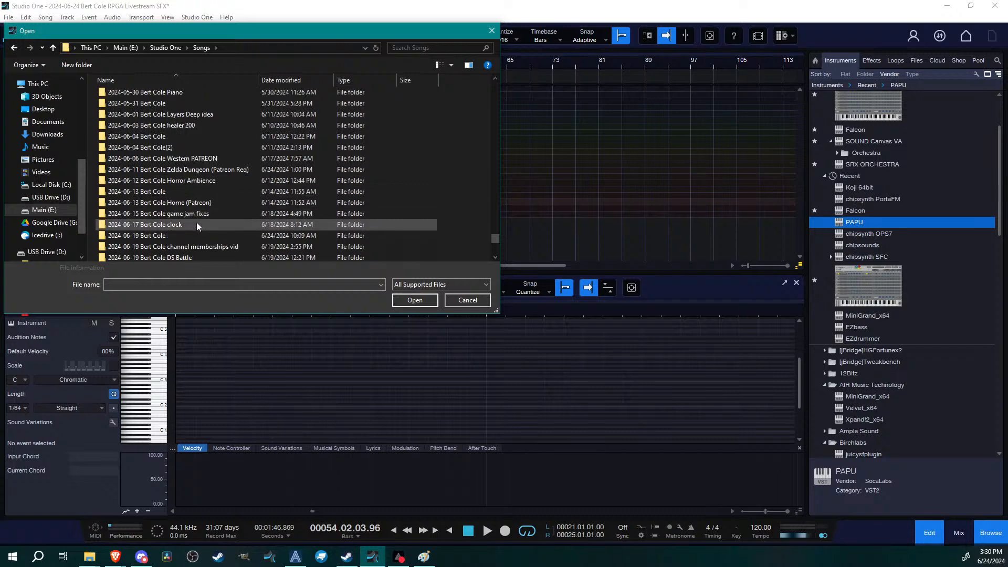
scroll(196, 226, up, 1)
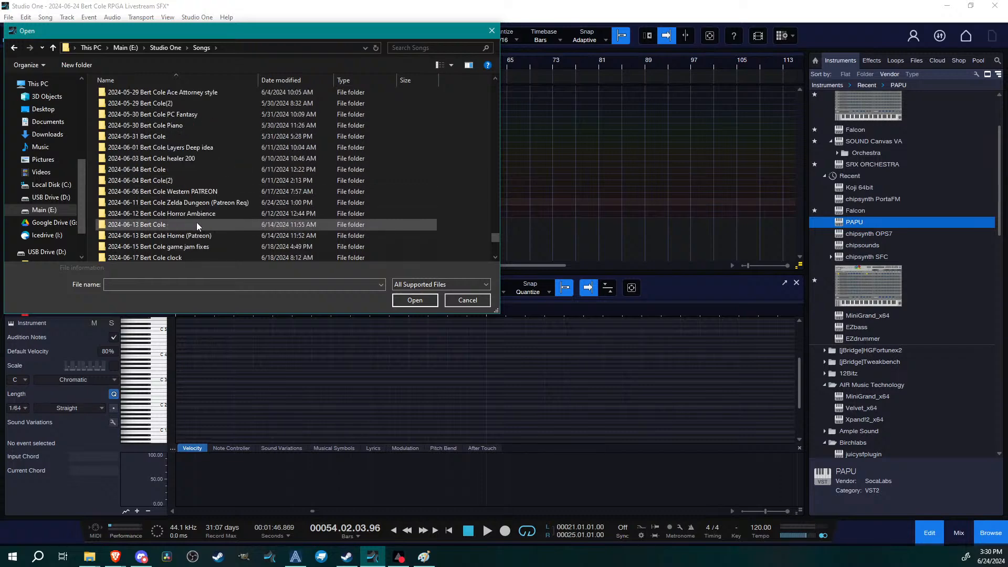
scroll(197, 222, up, 1)
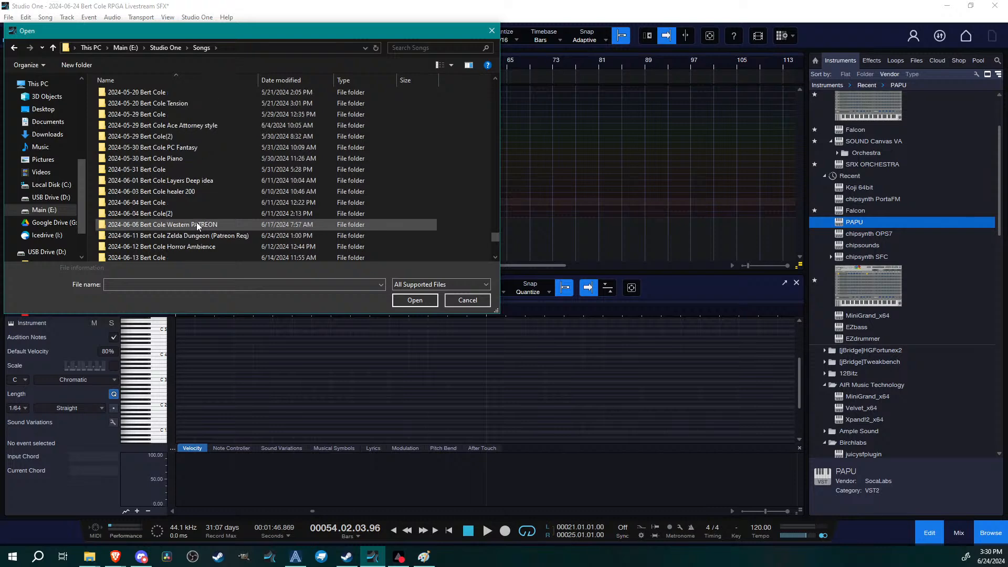
scroll(197, 222, down, 3)
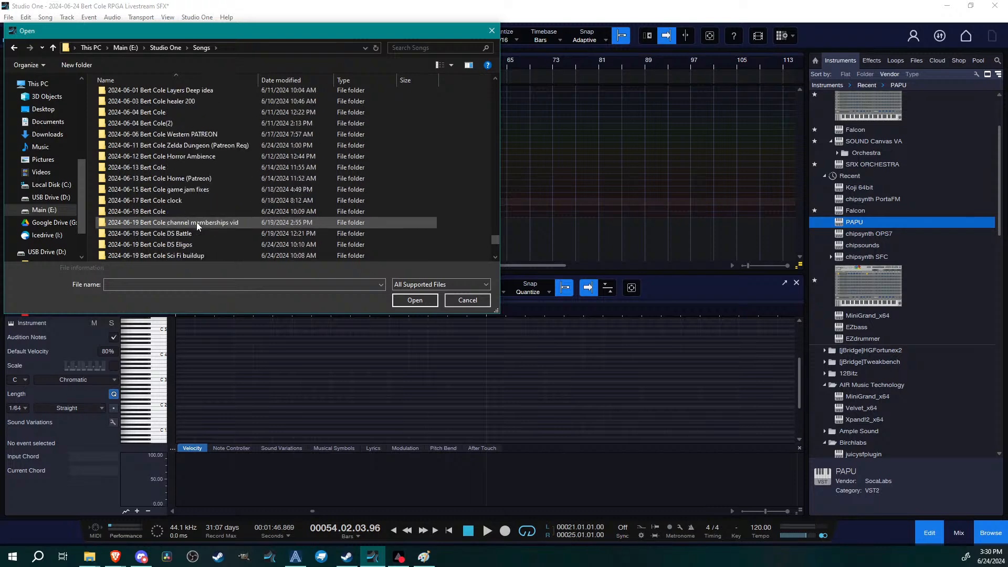
click(467, 300)
Switch to the Brave browser, bring up the Bit By Bit Sound Patreon page, and find the Healer #202 Dungeon post
mouse_move(116, 557)
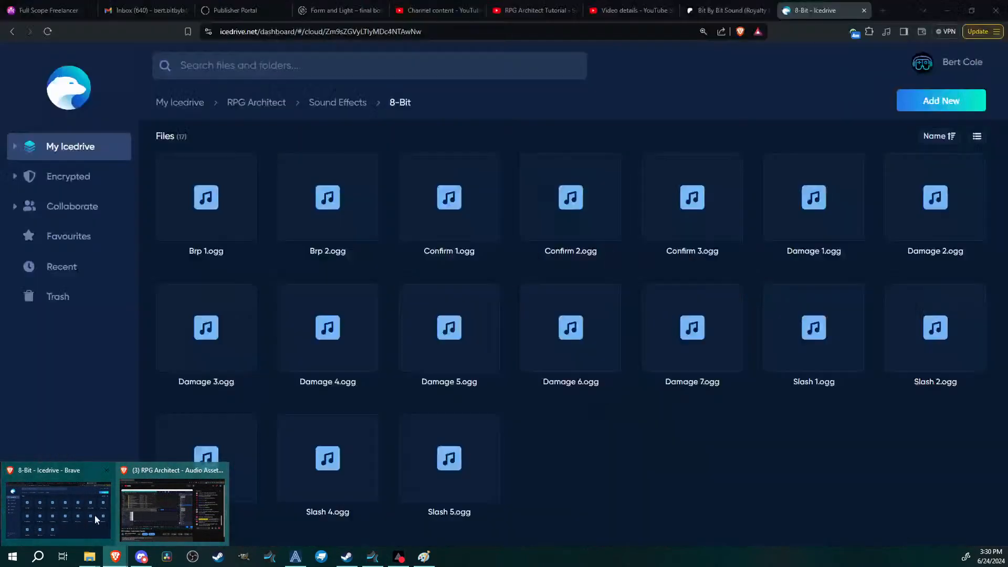
click(68, 512)
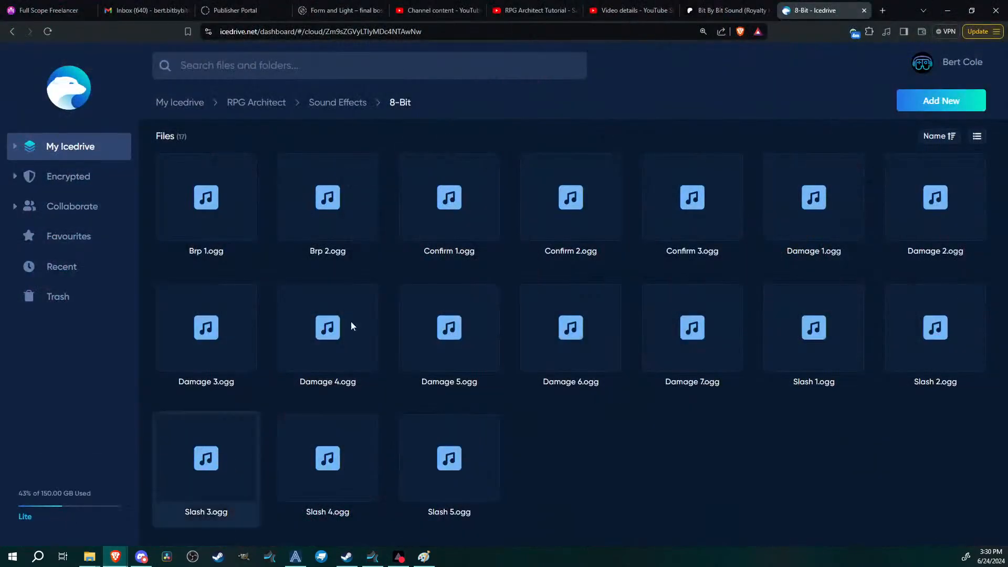
click(719, 8)
scroll(539, 359, down, 2)
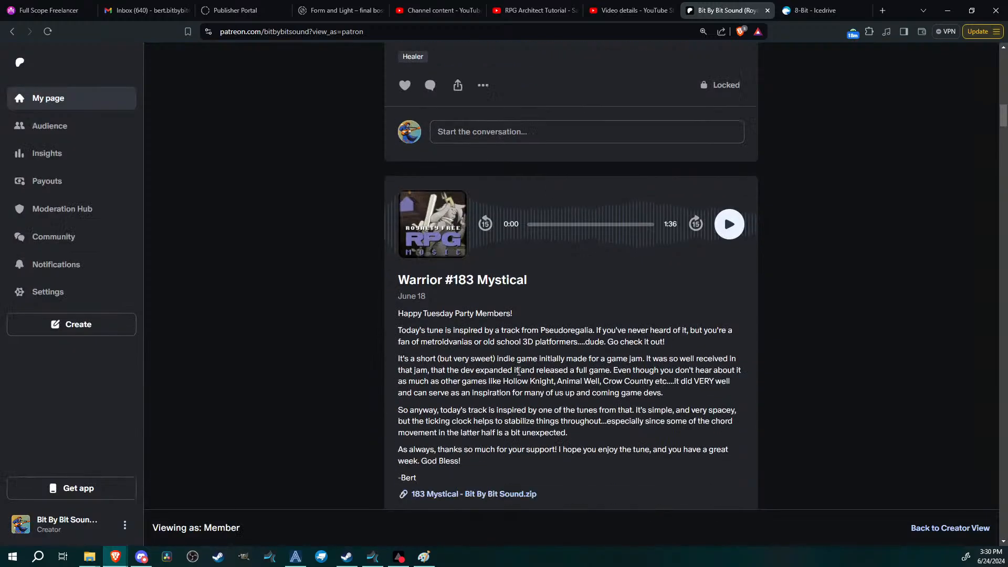
scroll(650, 378, up, 5)
scroll(630, 326, up, 4)
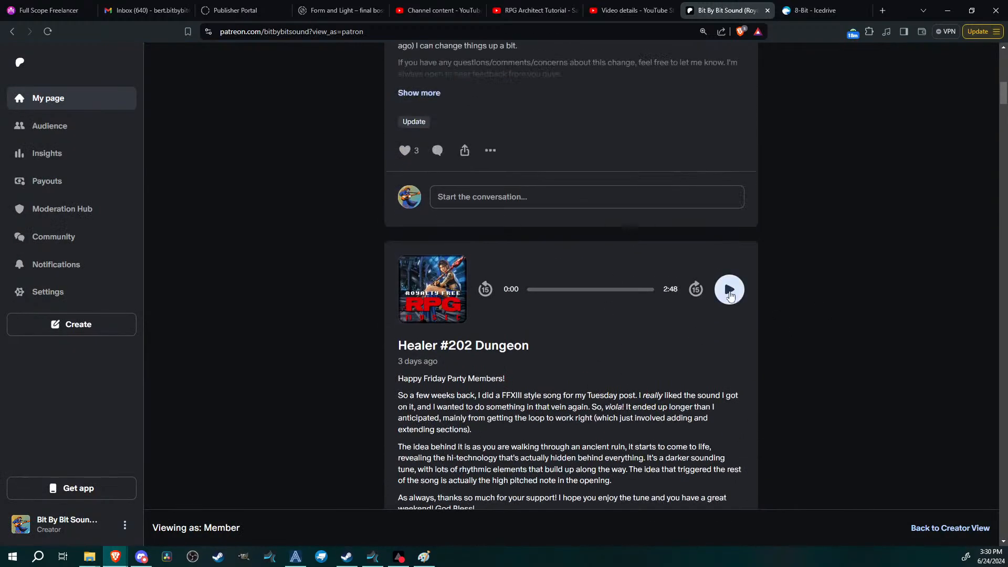
Look through the older music posts down to Warrior #182 Swamp, and return to the Warrior #183 Mystical post
scroll(720, 263, down, 2)
scroll(729, 211, down, 8)
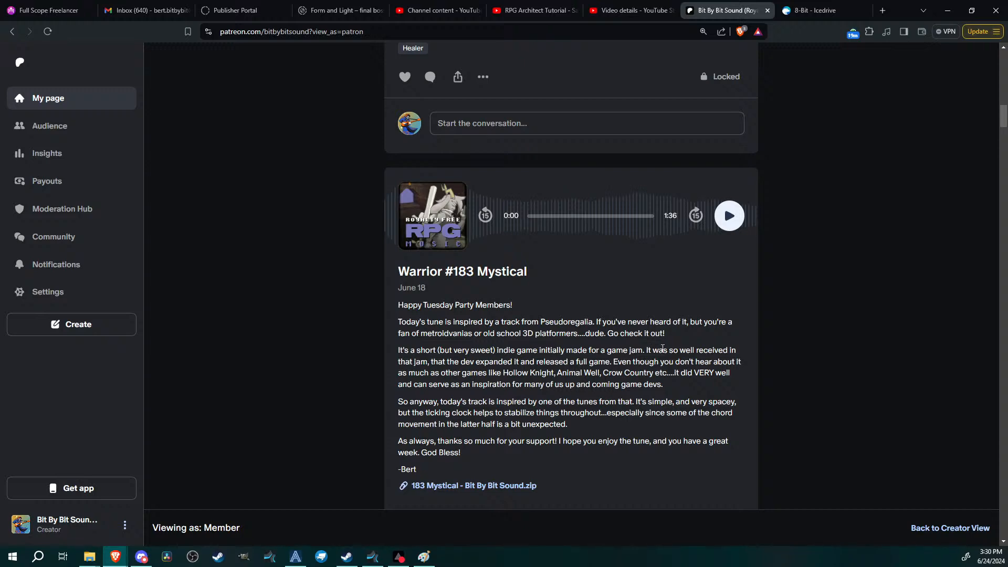
scroll(345, 226, down, 9)
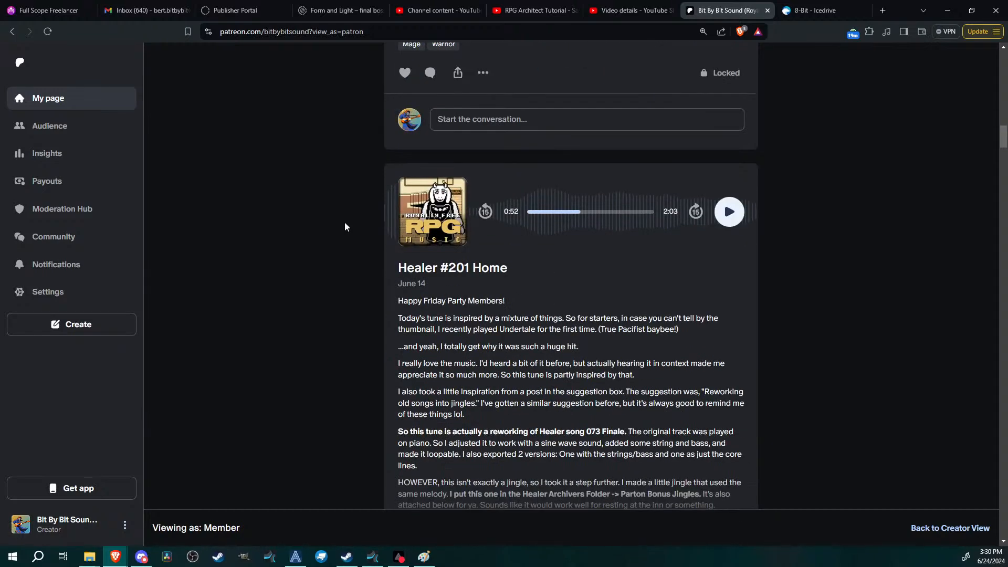
scroll(345, 222, down, 9)
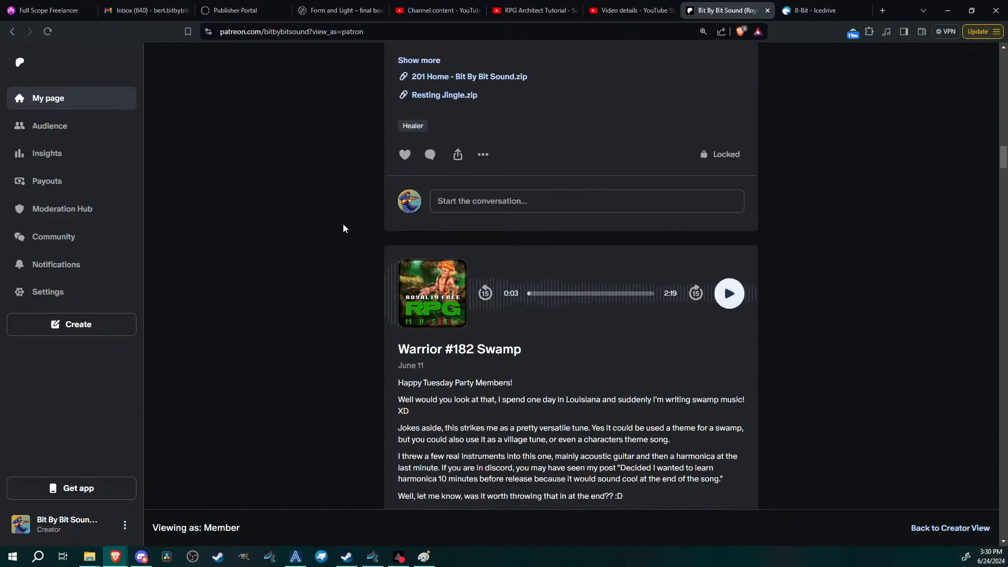
scroll(344, 228, down, 2)
scroll(343, 229, up, 12)
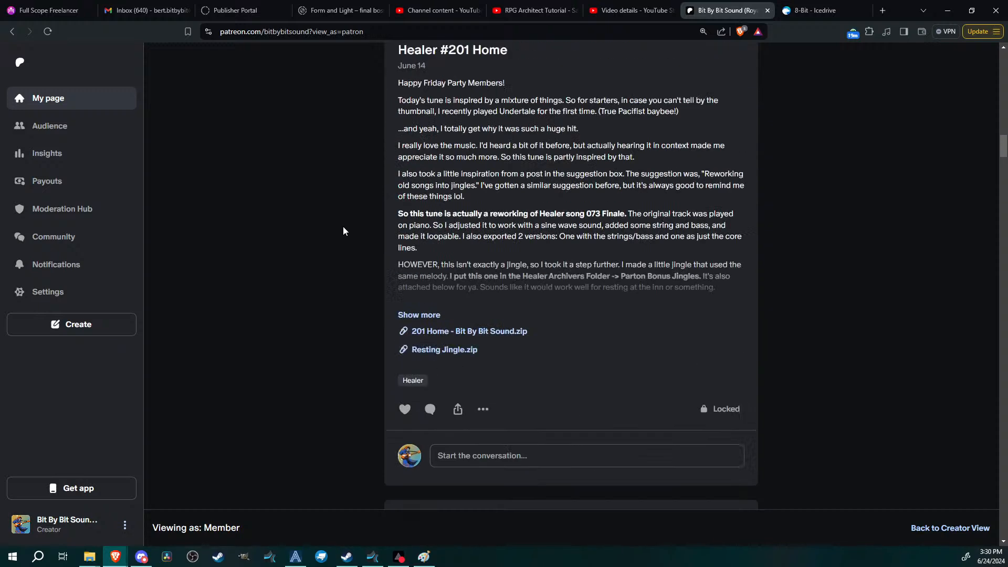
scroll(587, 304, up, 8)
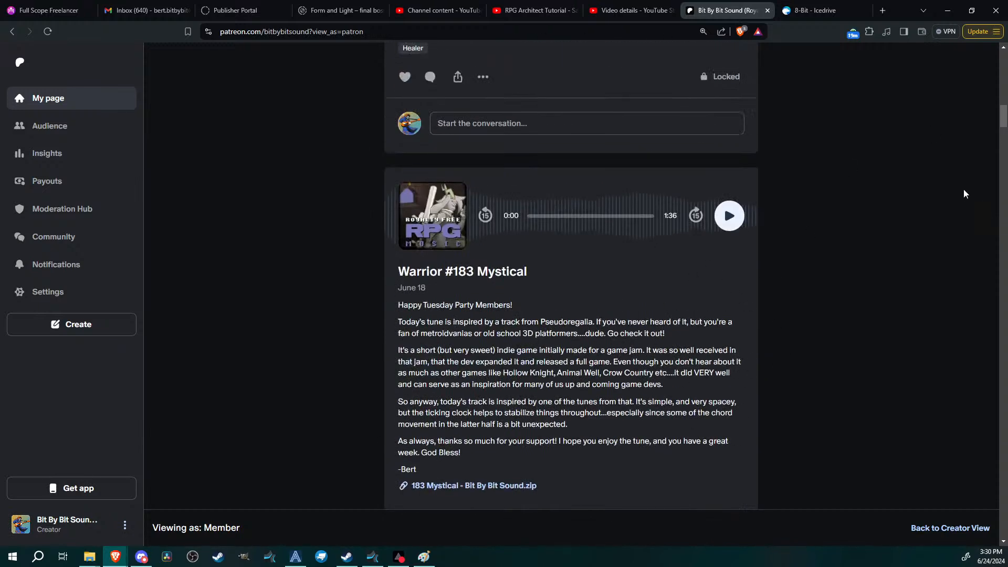
Switch to Studio One, browse the Songs folder for another song to open, and check the 2024-06-19 Sci Fi buildup project folder
click(373, 556)
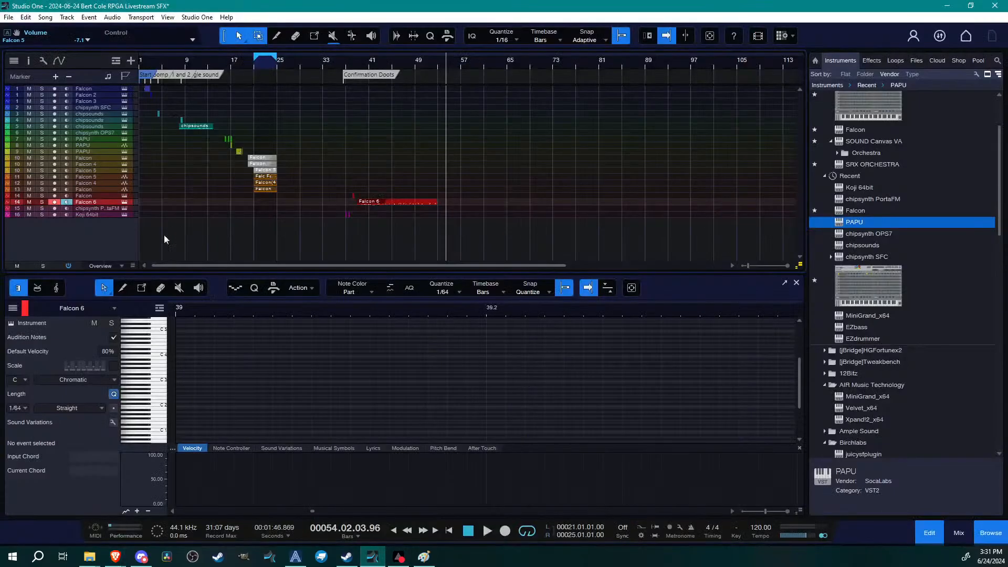
click(9, 16)
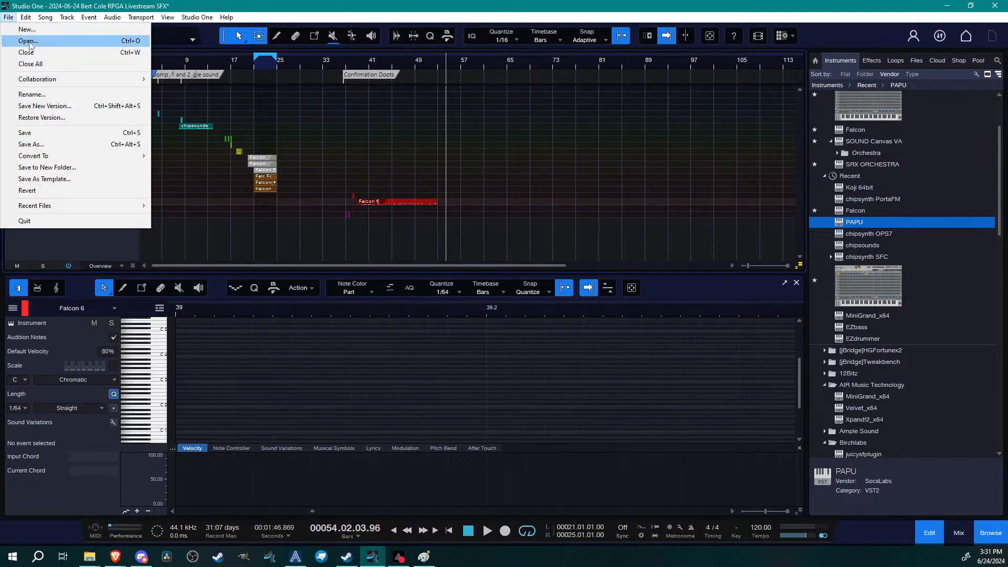
click(21, 38)
double_click(126, 171)
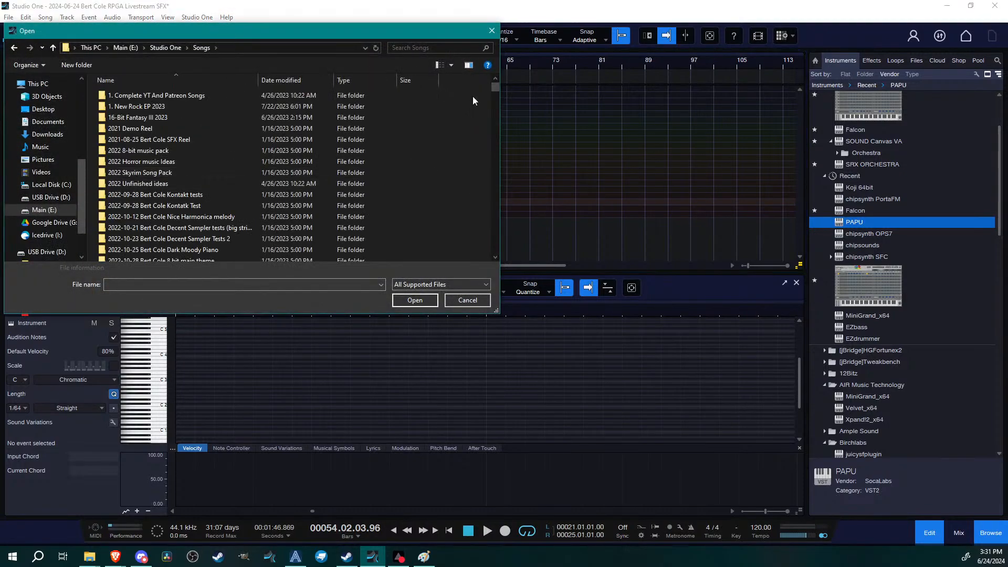
drag(497, 87, 509, 200)
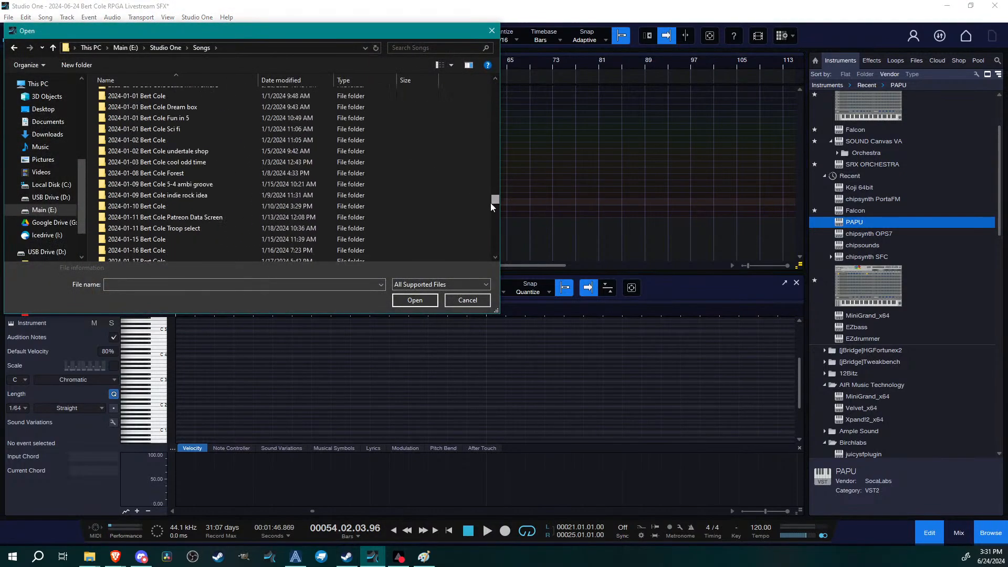
scroll(229, 212, down, 10)
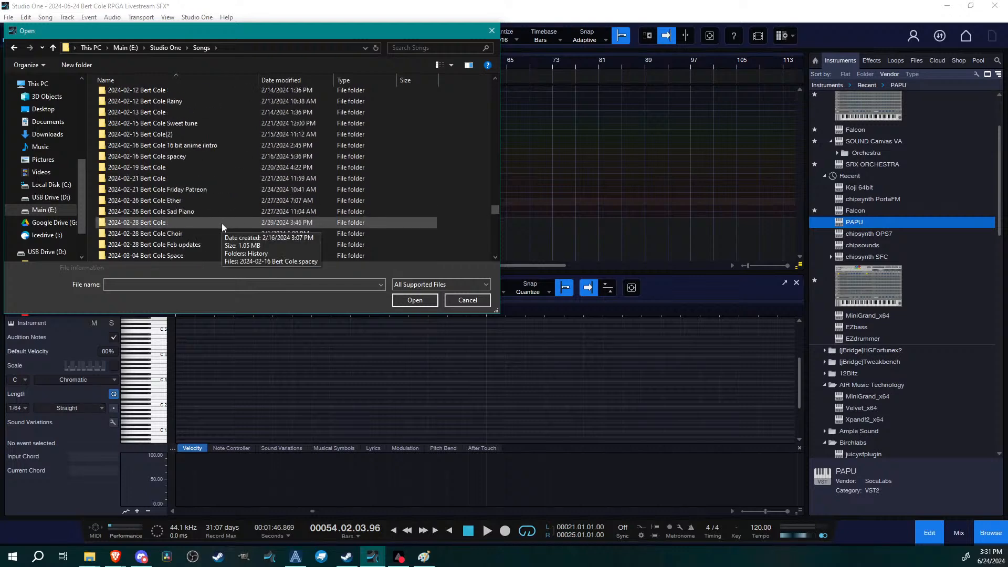
scroll(221, 223, down, 15)
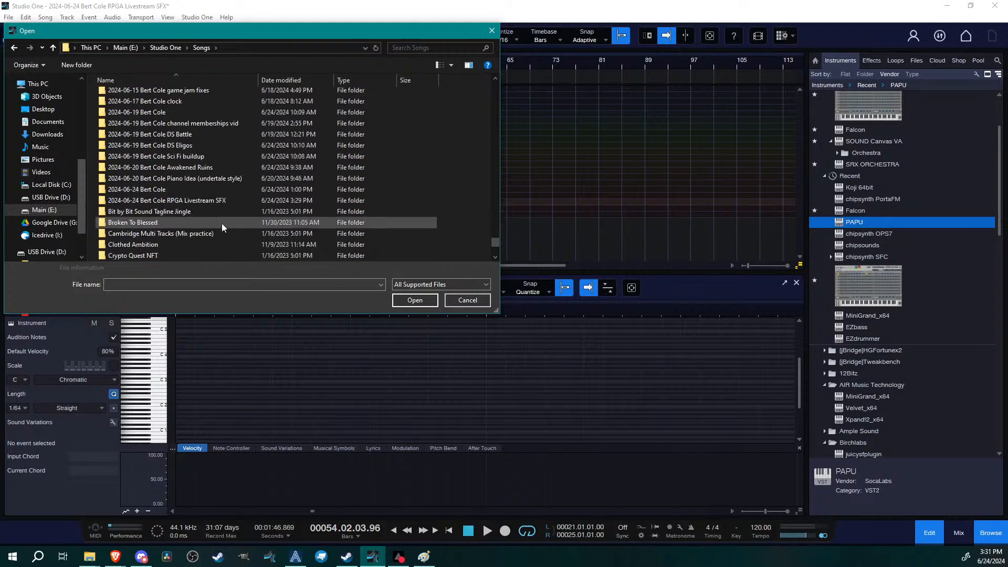
scroll(222, 222, down, 1)
scroll(221, 223, up, 6)
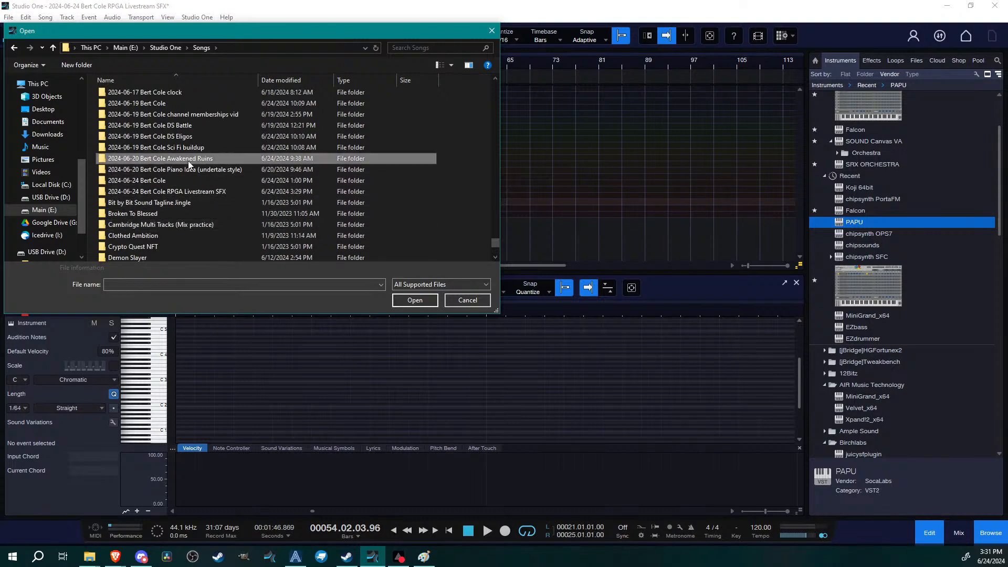
double_click(177, 149)
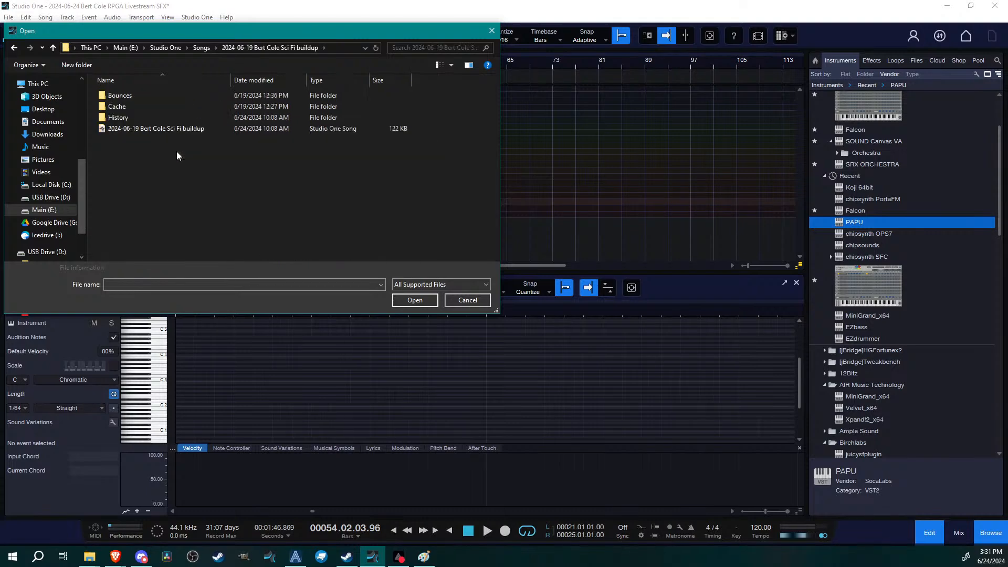
click(203, 49)
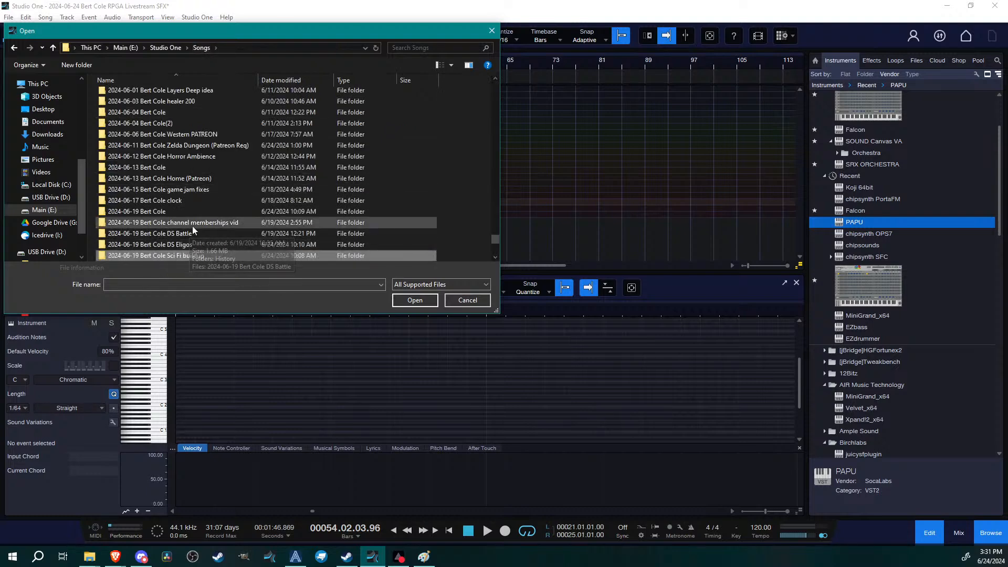
Check the 2024-06-17 clock project folder and its Mixdown folder, and return to the Songs folder
double_click(184, 200)
double_click(149, 117)
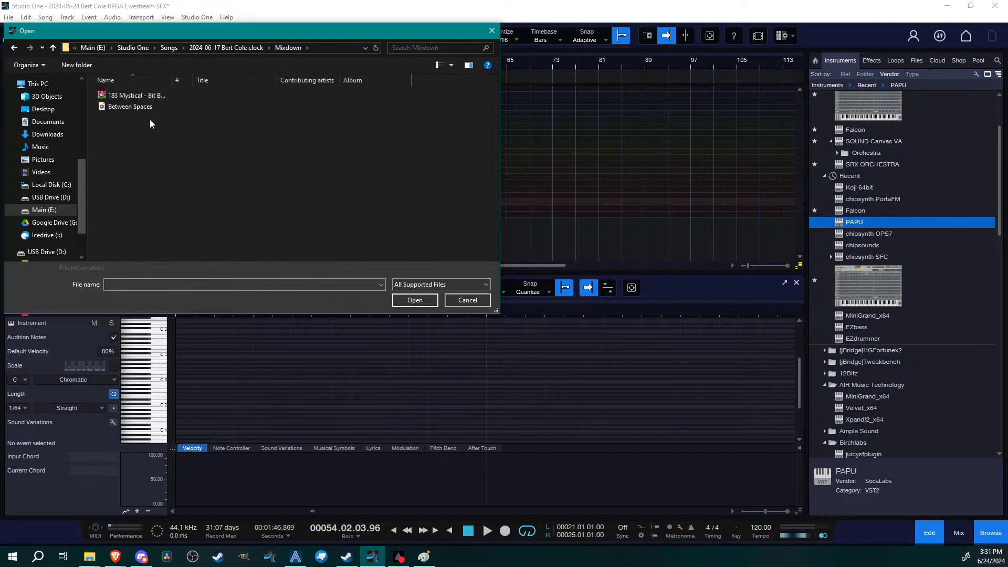
click(231, 47)
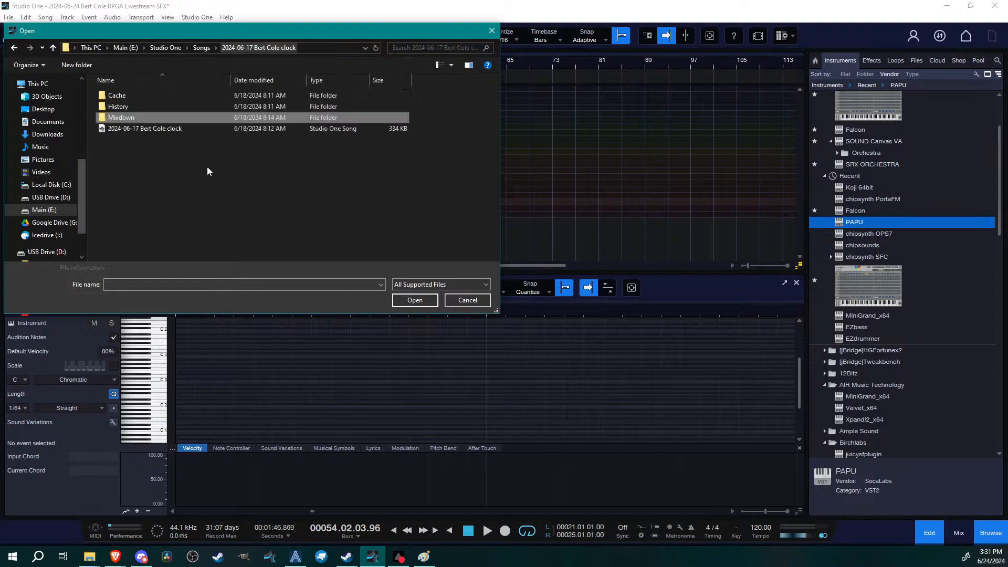
click(201, 47)
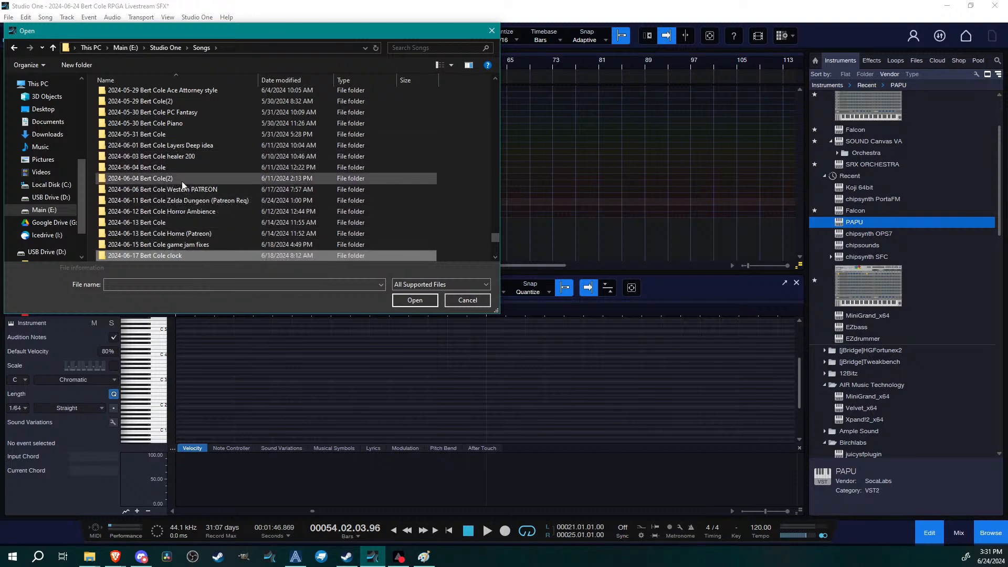
Open the 2024-06-03 healer 200 song and close its detached Console window
scroll(182, 189, up, 2)
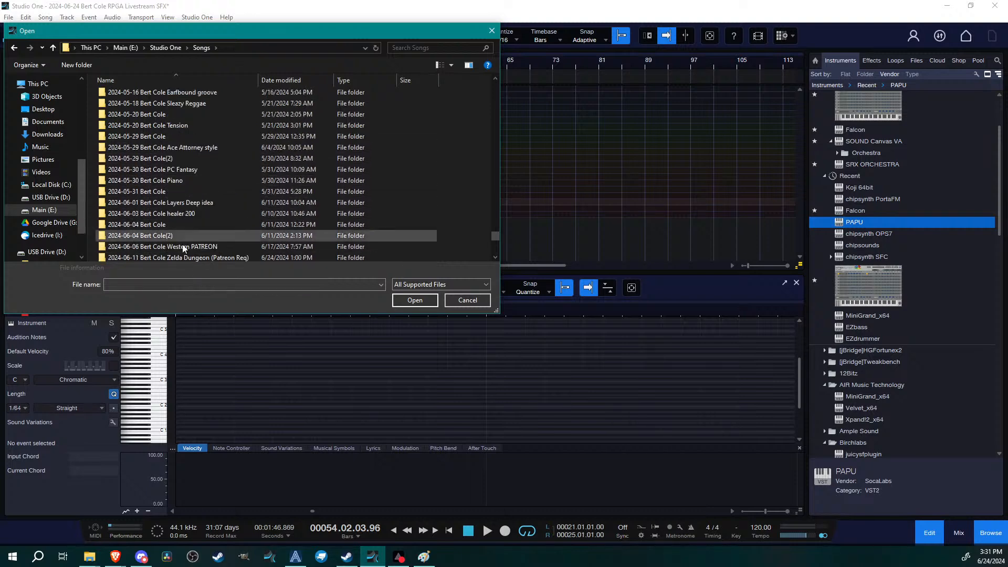
double_click(181, 214)
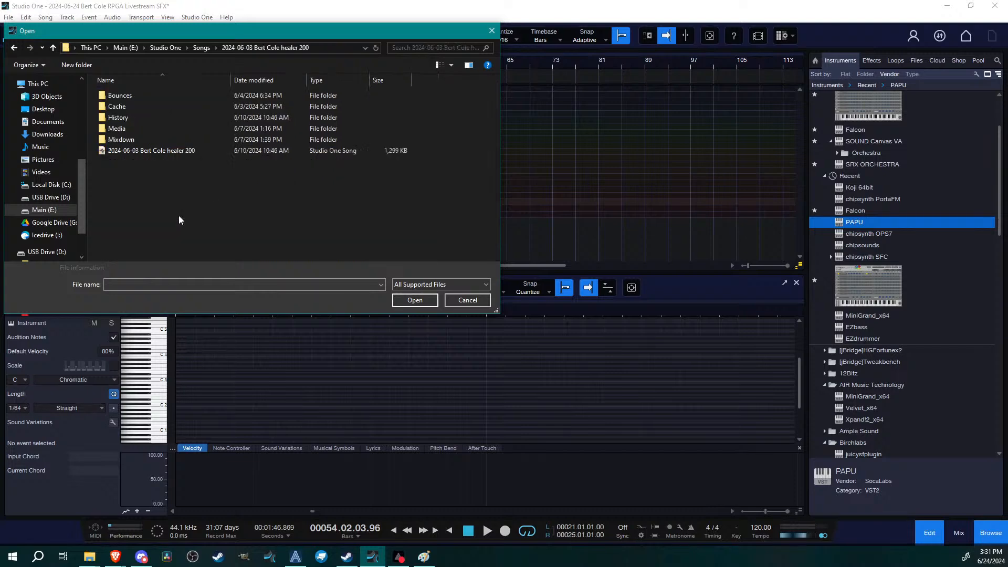
double_click(163, 152)
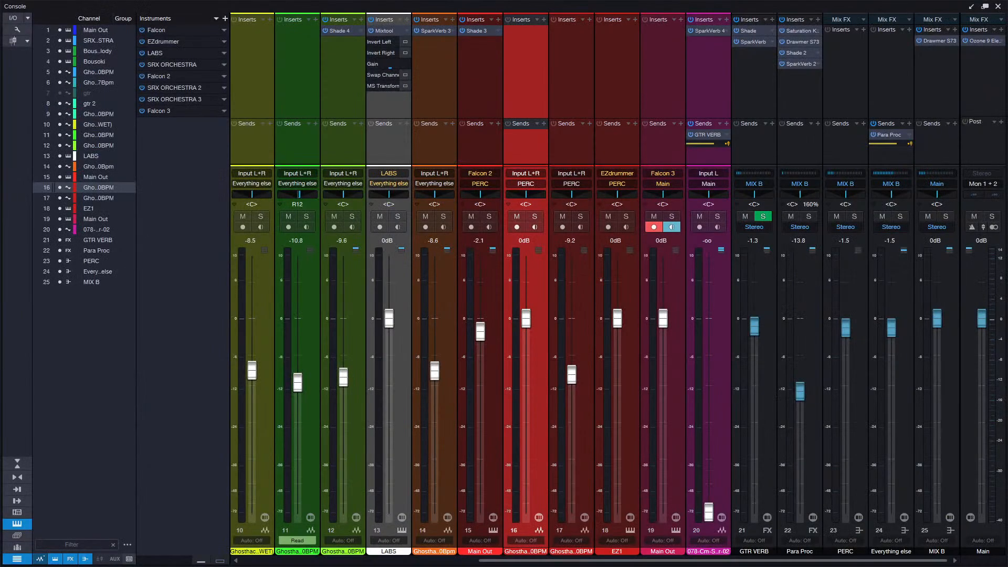
click(999, 6)
Review the song's track list at a reduced track height and start playback from bar 2
drag(381, 64, 340, 78)
click(260, 62)
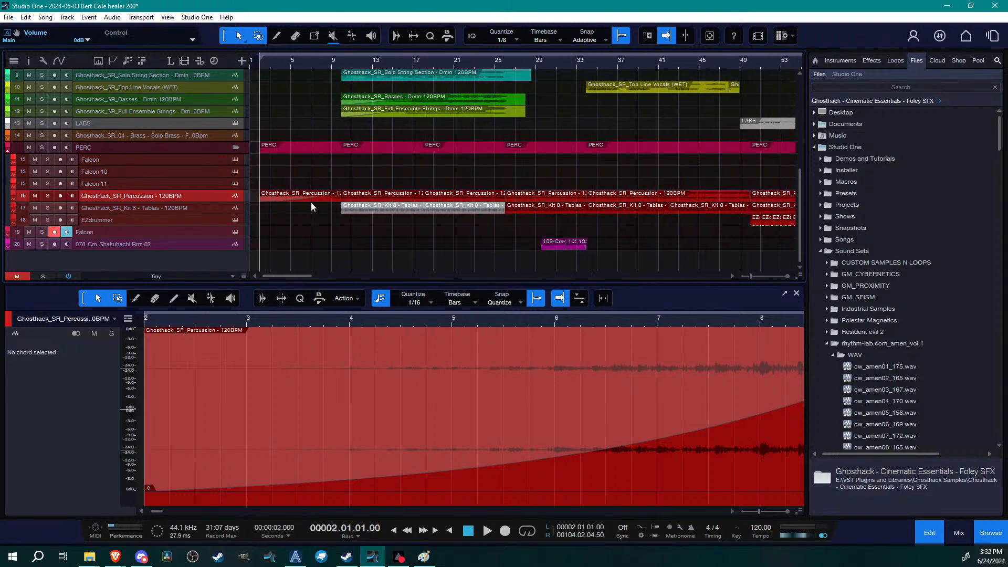
scroll(297, 233, up, 5)
scroll(298, 232, up, 3)
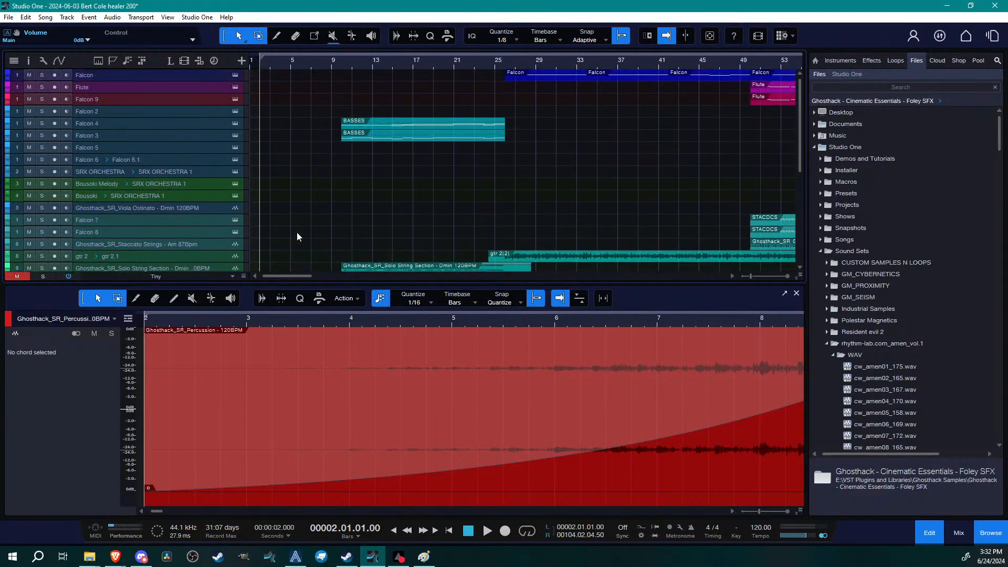
scroll(298, 232, down, 5)
scroll(297, 232, up, 2)
key(space)
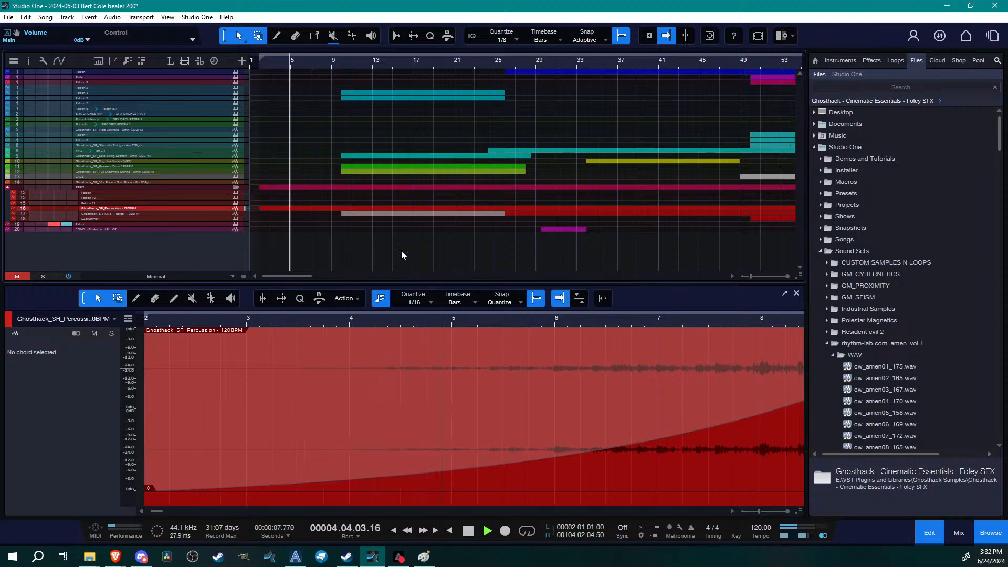
Show the mix console docked below the arrangement and enlarge it to include the channels' sends
click(959, 532)
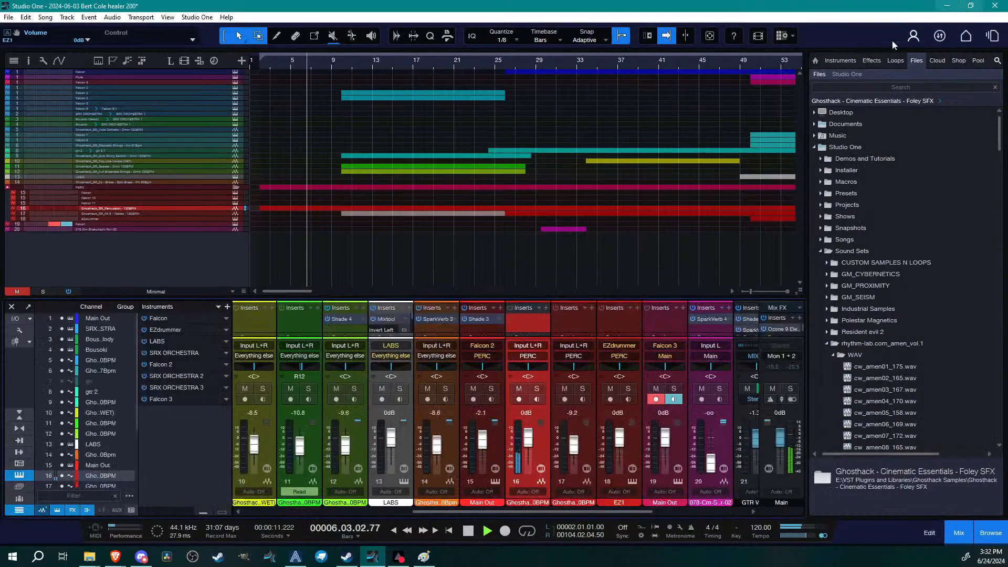
click(971, 6)
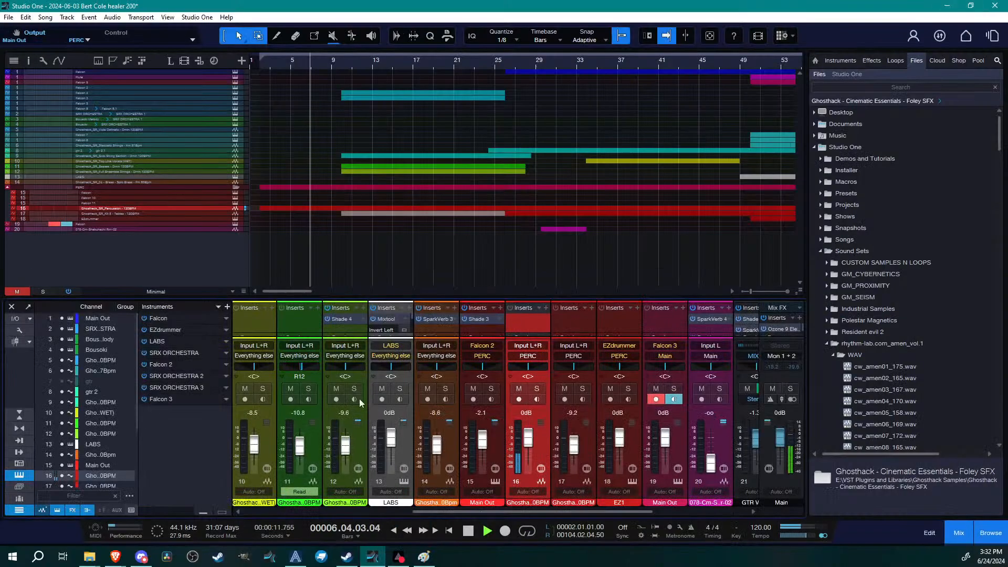
drag(202, 299, 204, 241)
drag(459, 515, 511, 515)
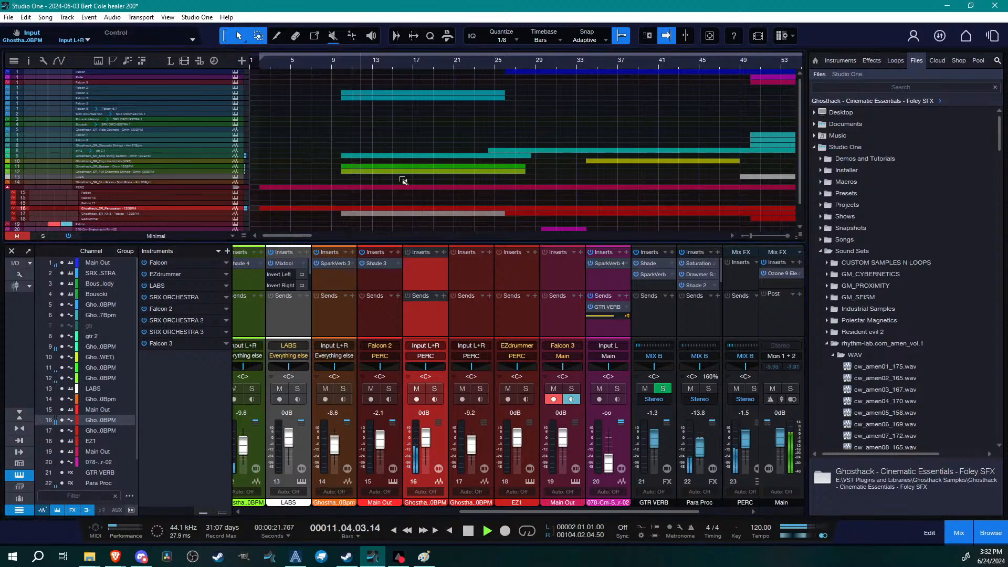
Examine the string, vocal, guitar and LABS tracks across the whole arrangement while the song plays
scroll(401, 179, up, 4)
scroll(402, 180, up, 4)
scroll(483, 169, down, 1)
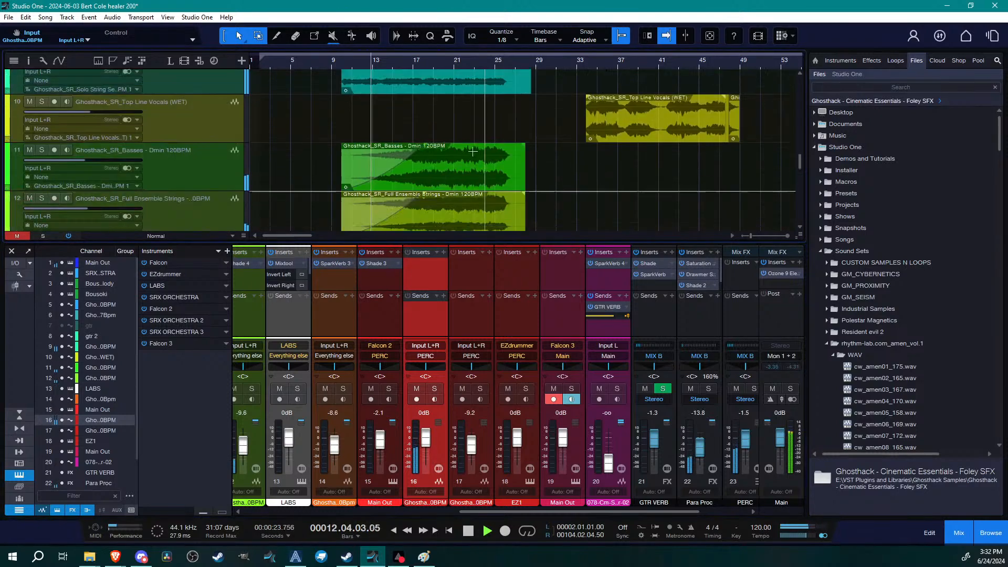
scroll(610, 190, down, 1)
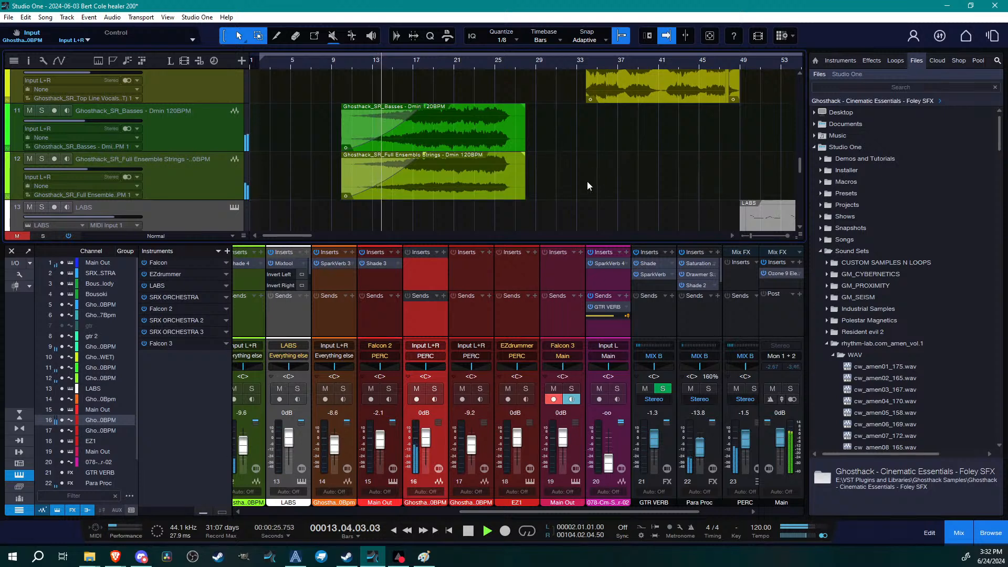
scroll(577, 194, up, 2)
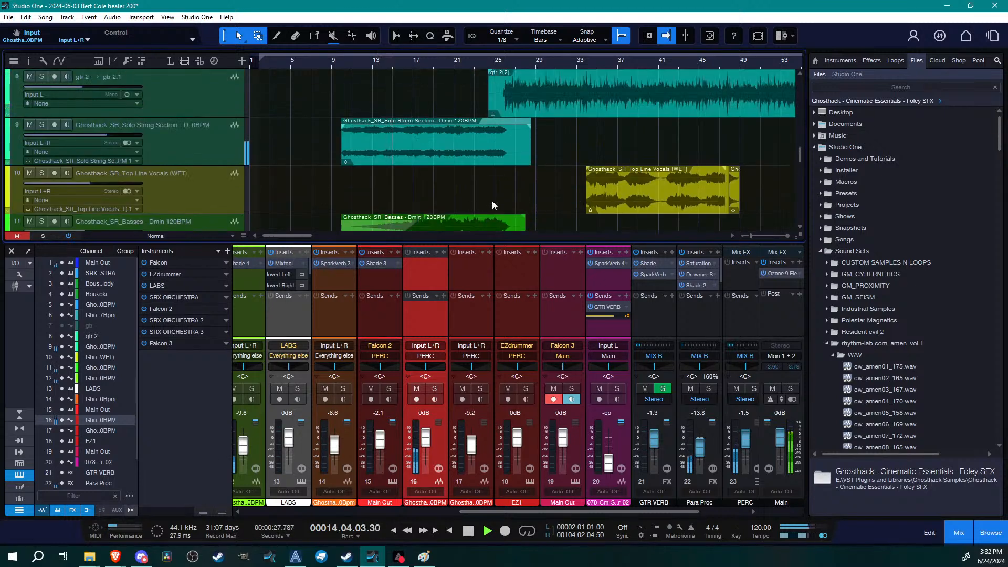
scroll(492, 205, up, 2)
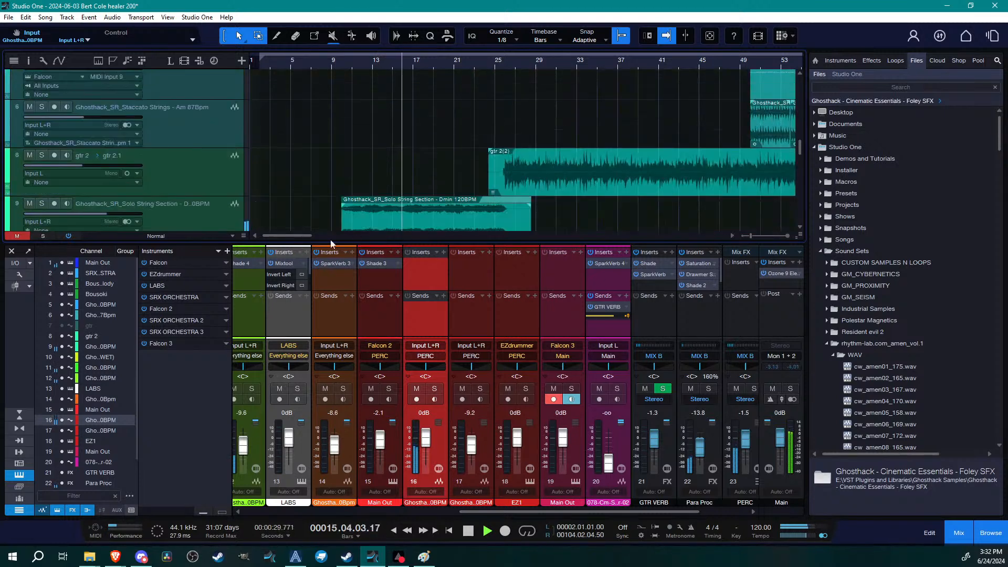
drag(286, 236, 308, 237)
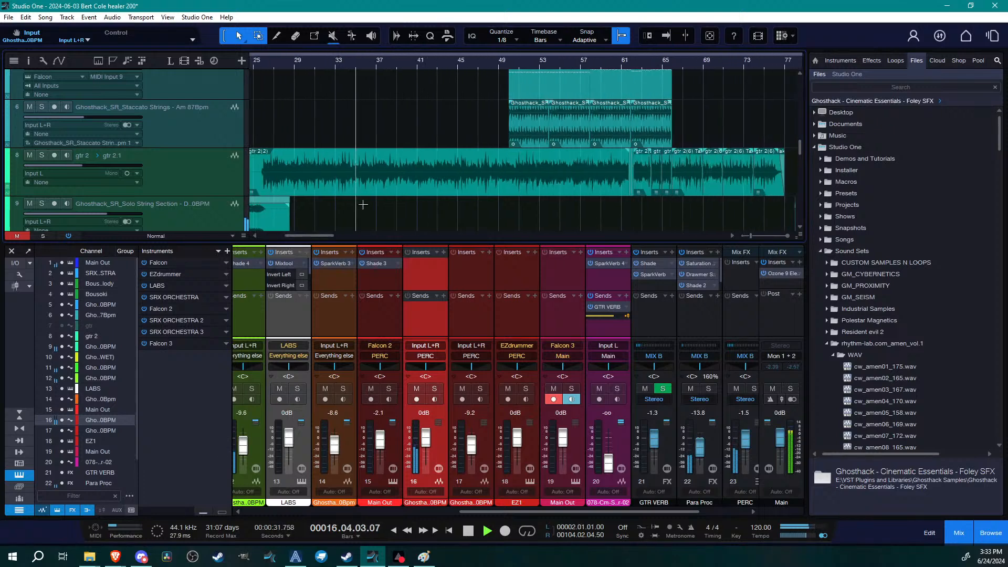
scroll(343, 213, down, 1)
scroll(381, 198, down, 4)
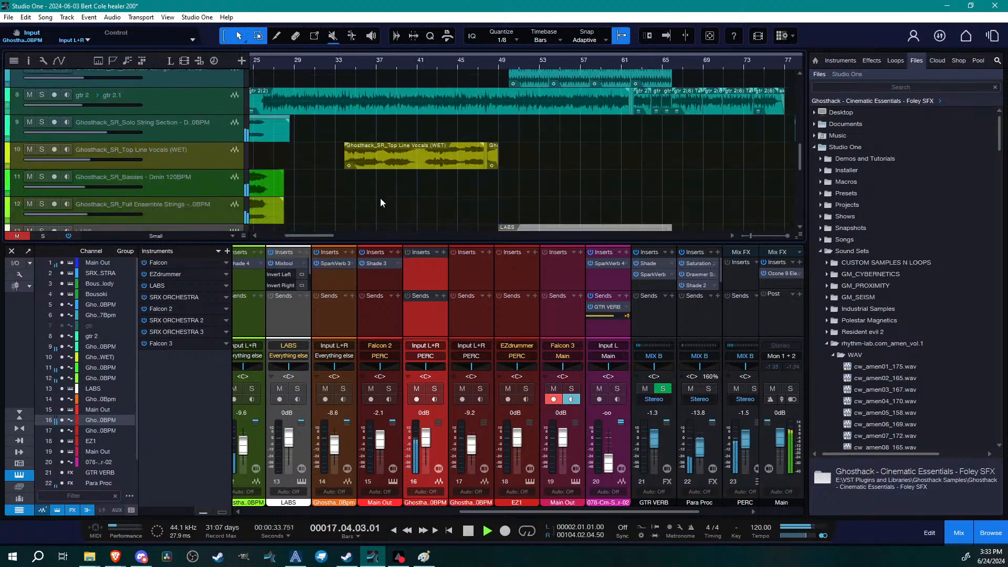
scroll(380, 201, down, 1)
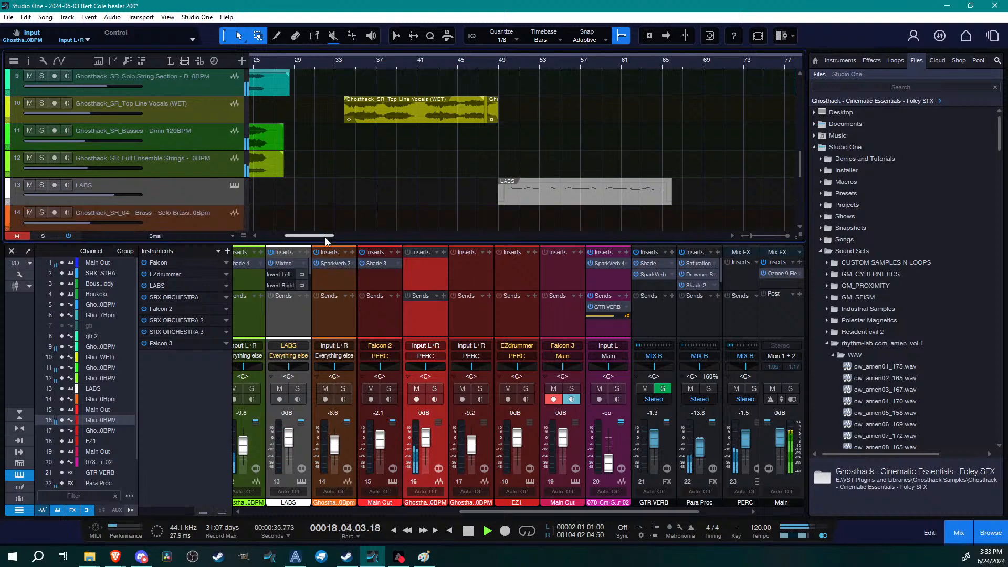
scroll(384, 197, down, 1)
drag(364, 62, 430, 55)
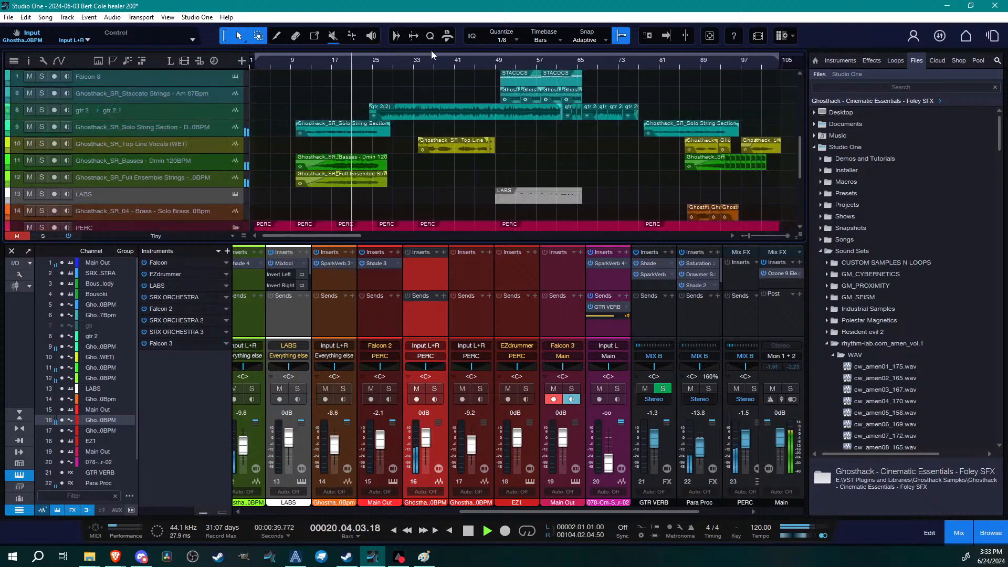
Widen the arrangement and console by hiding the browser, narrowing the track list, and hiding the console's instrument and channel lists
click(992, 533)
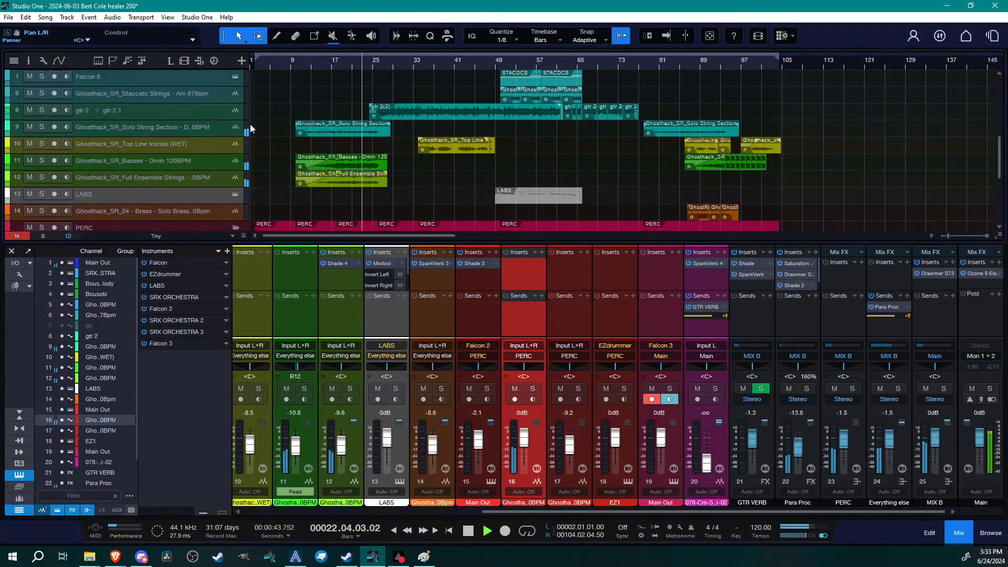
drag(247, 124, 156, 123)
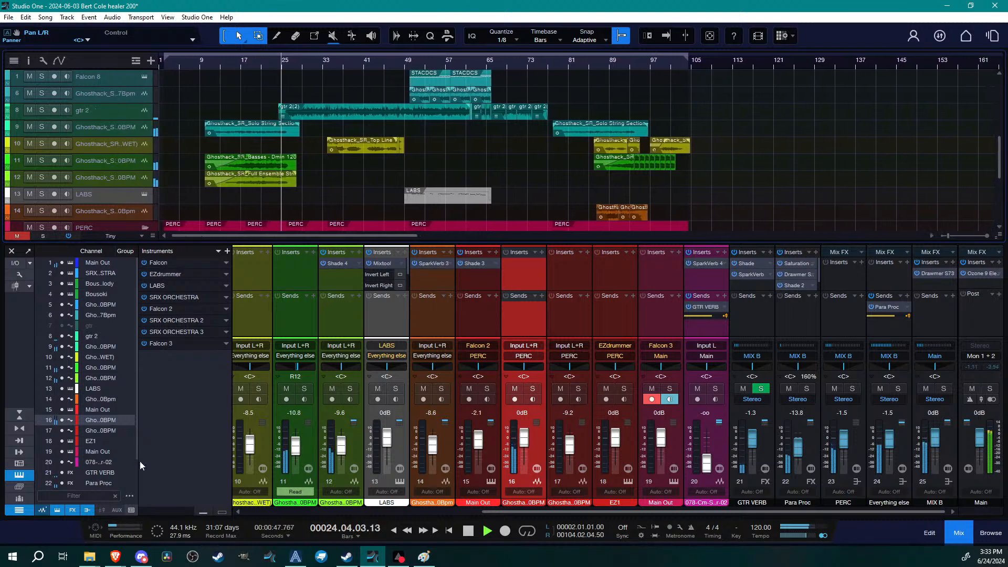
click(17, 475)
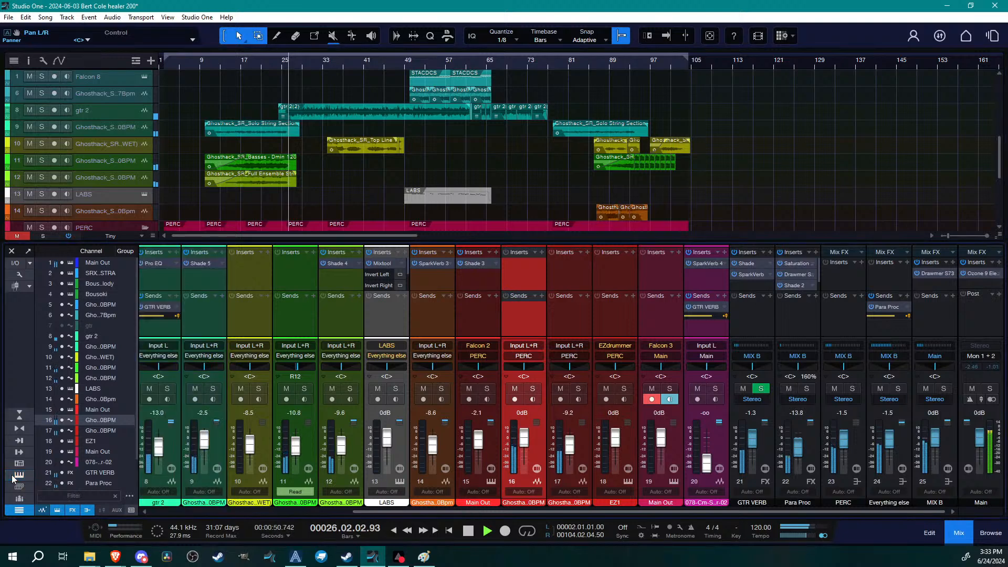
click(14, 513)
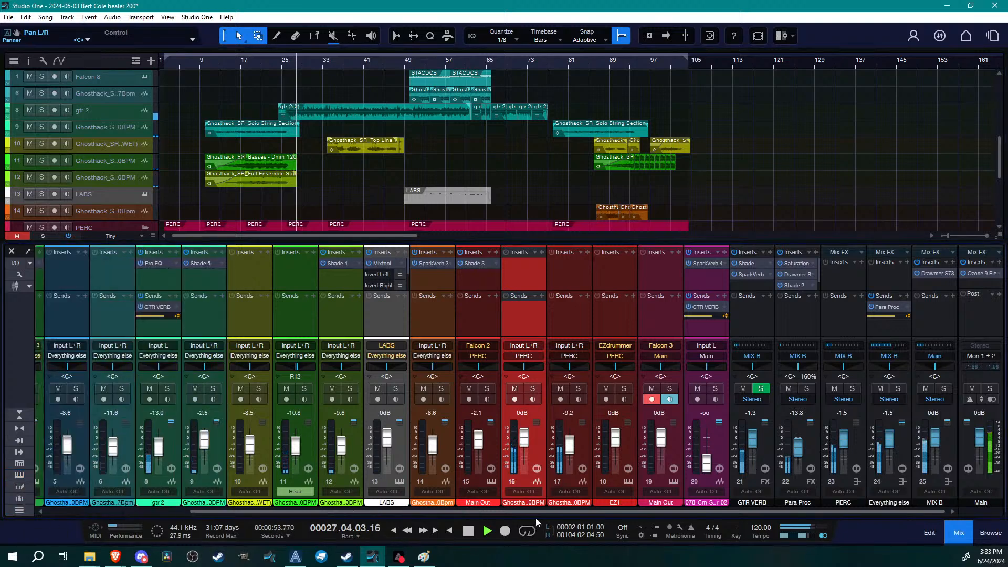
drag(536, 512, 370, 513)
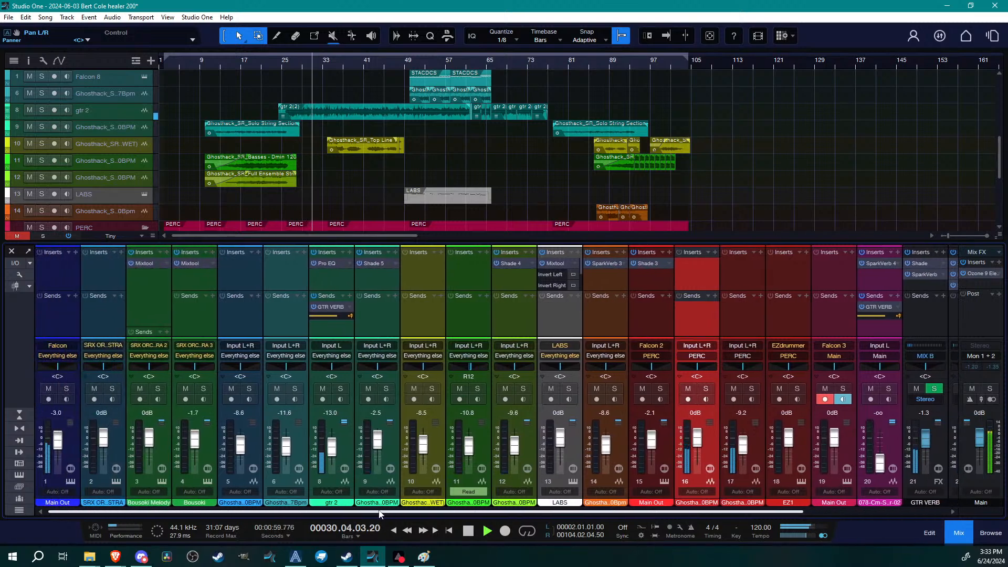
mouse_move(380, 514)
mouse_down()
mouse_move(554, 521)
mouse_move(367, 528)
mouse_up()
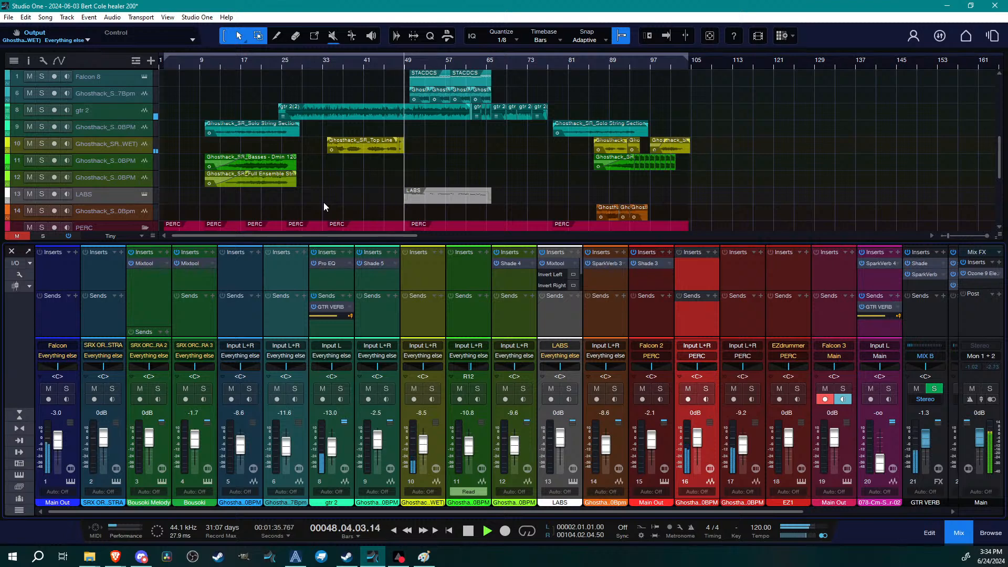
Stop the song's playback past its end and turn on Autoscroll in the arrangement
click(116, 556)
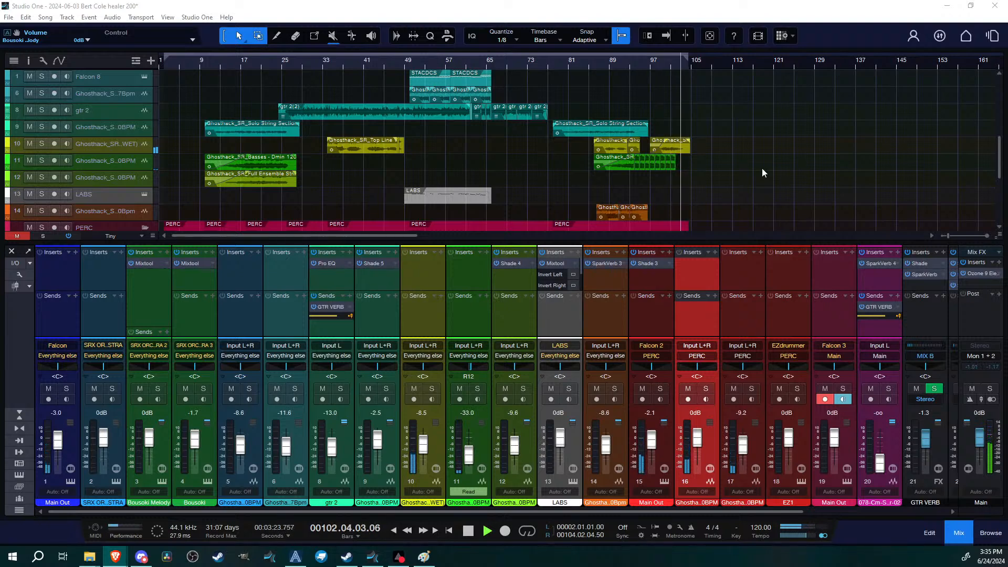
click(766, 190)
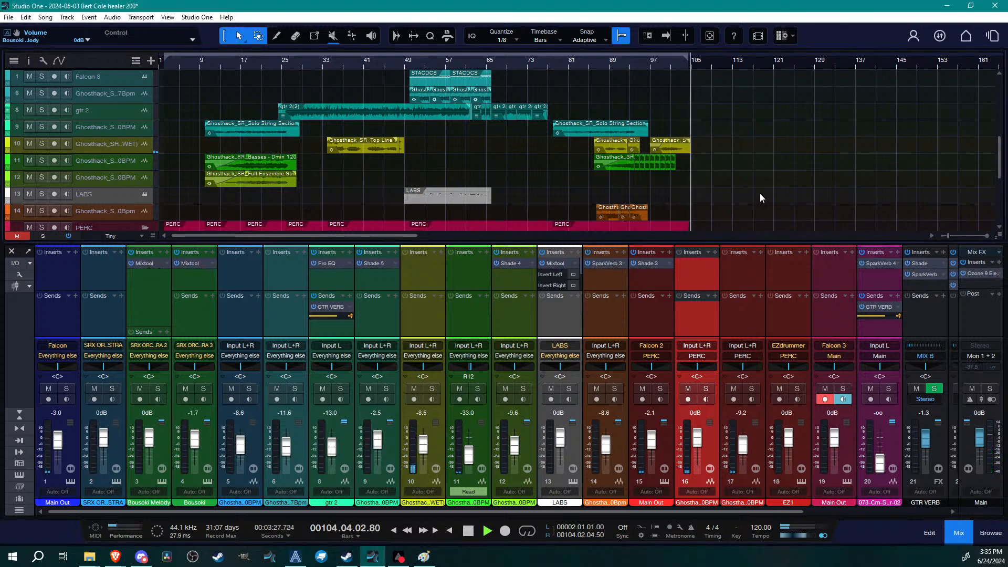
key(space)
key(f)
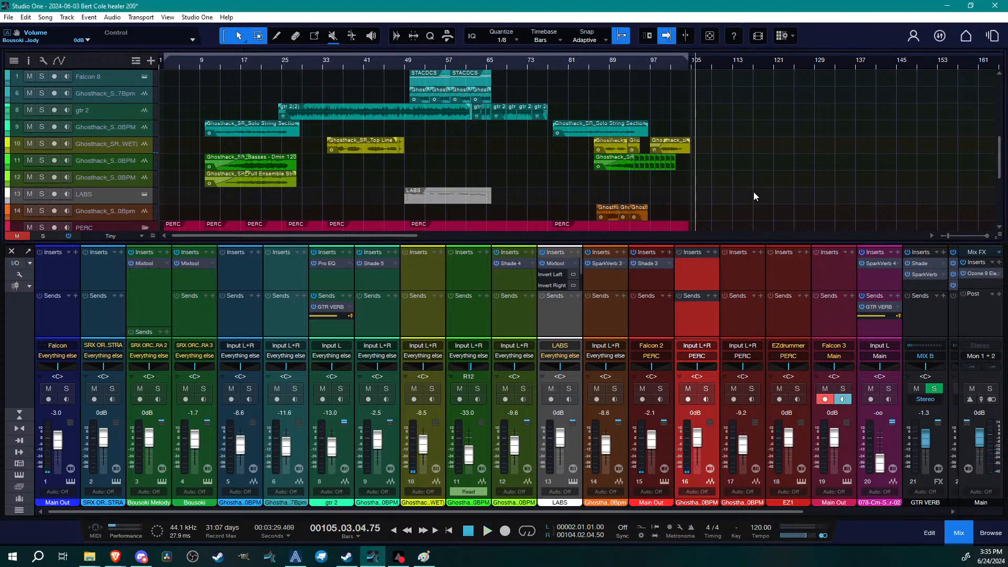
drag(285, 62, 347, 71)
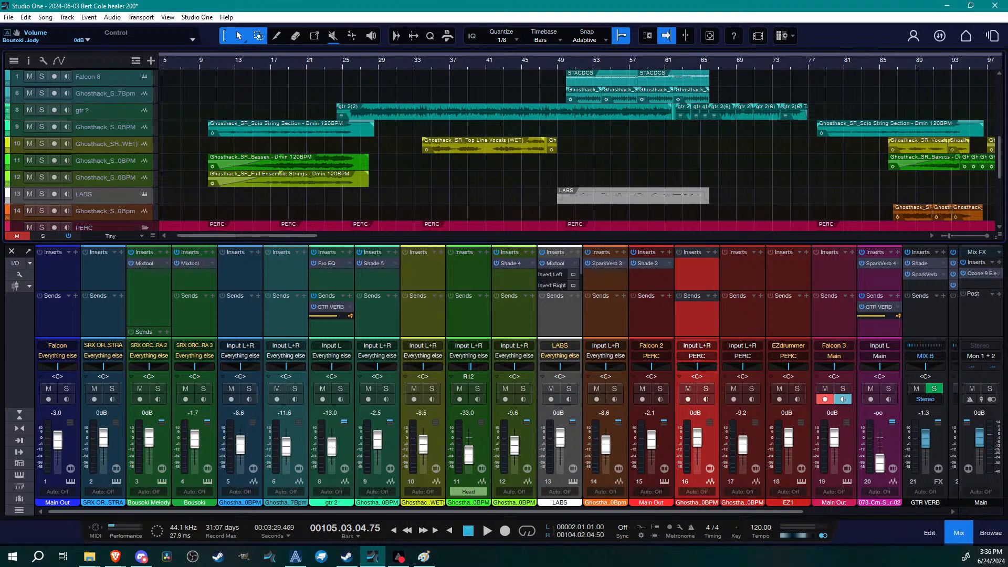
Reduce the docked console's height and hide its input and output routing so more tracks fit in the arrangement
key(alt+Tab)
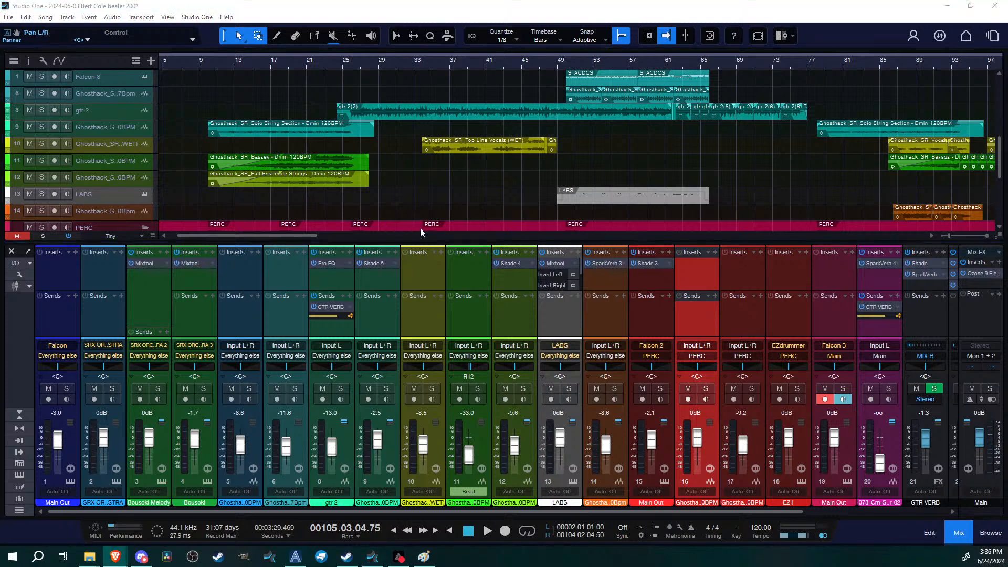
drag(440, 243, 455, 273)
mouse_move(418, 339)
mouse_down()
mouse_move(419, 370)
mouse_move(423, 341)
mouse_up()
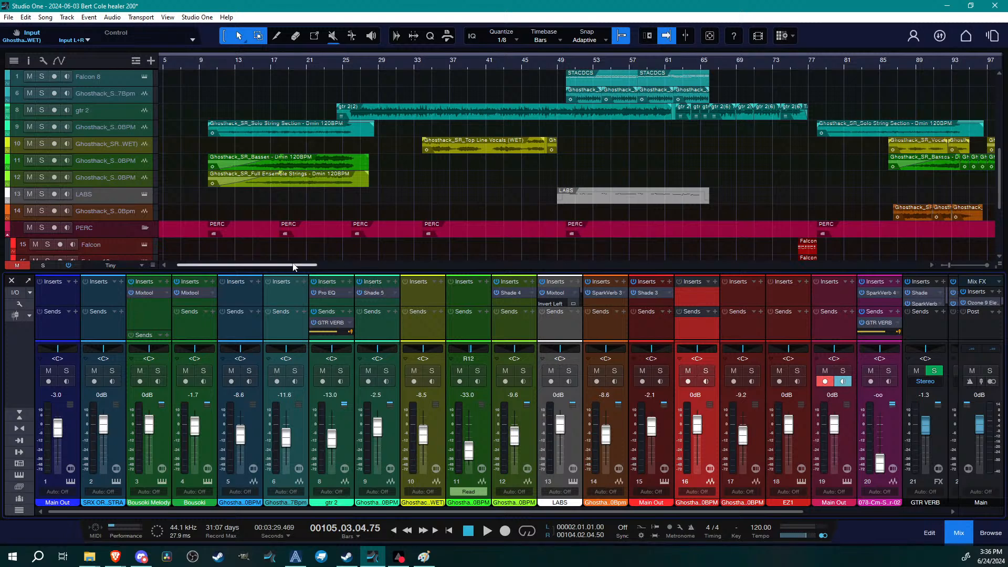
drag(295, 266, 282, 267)
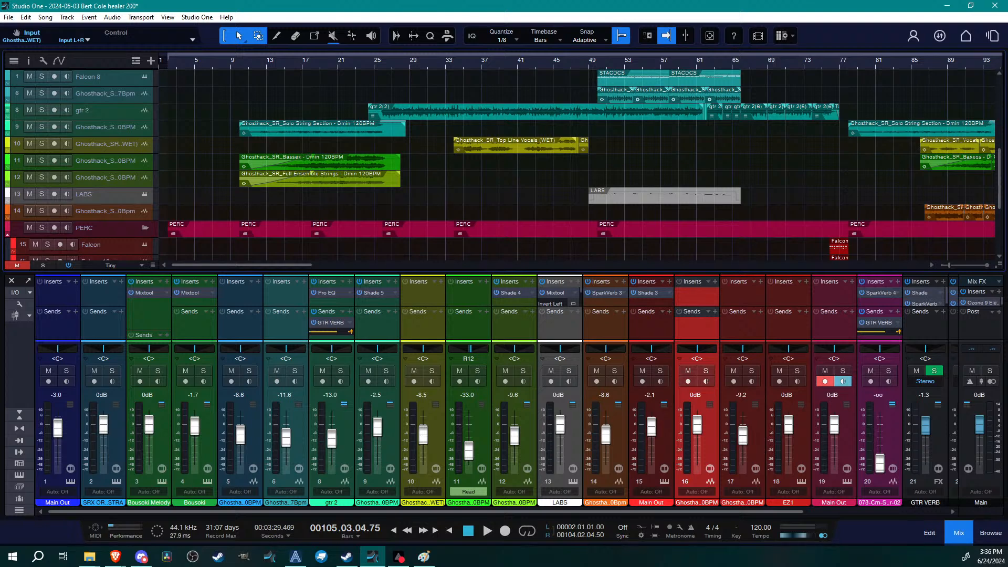
Examine the arrangement across its full length, down to the percussion tracks in the PERC folder
key(alt+Tab)
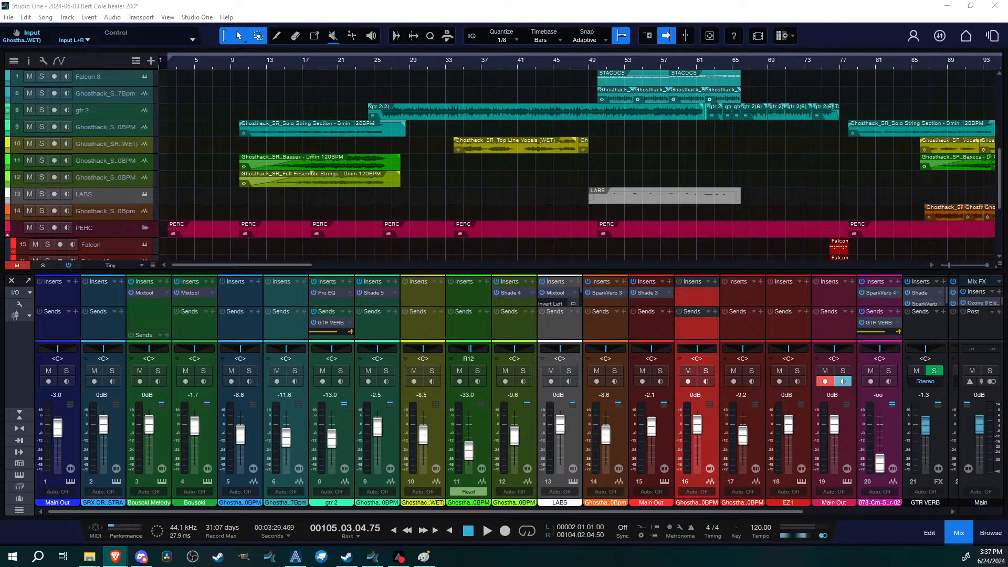
click(52, 531)
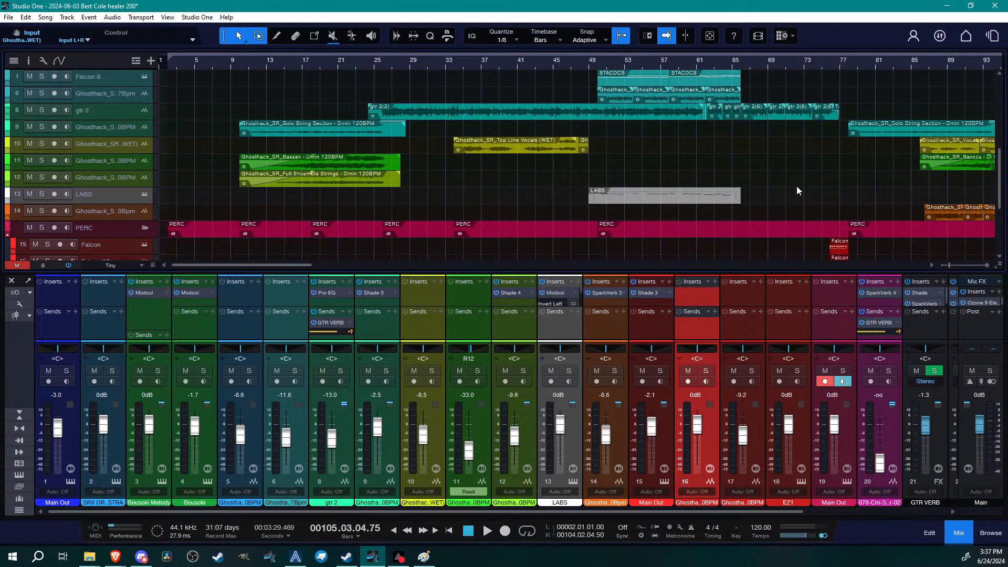
drag(486, 67, 507, 59)
scroll(367, 142, down, 4)
scroll(368, 156, up, 3)
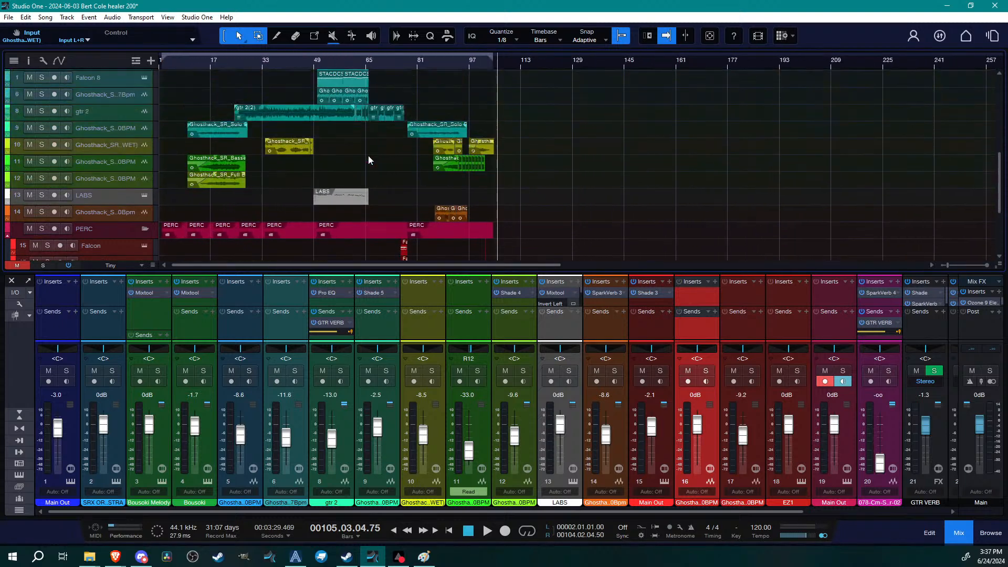
scroll(559, 149, down, 2)
scroll(560, 148, down, 1)
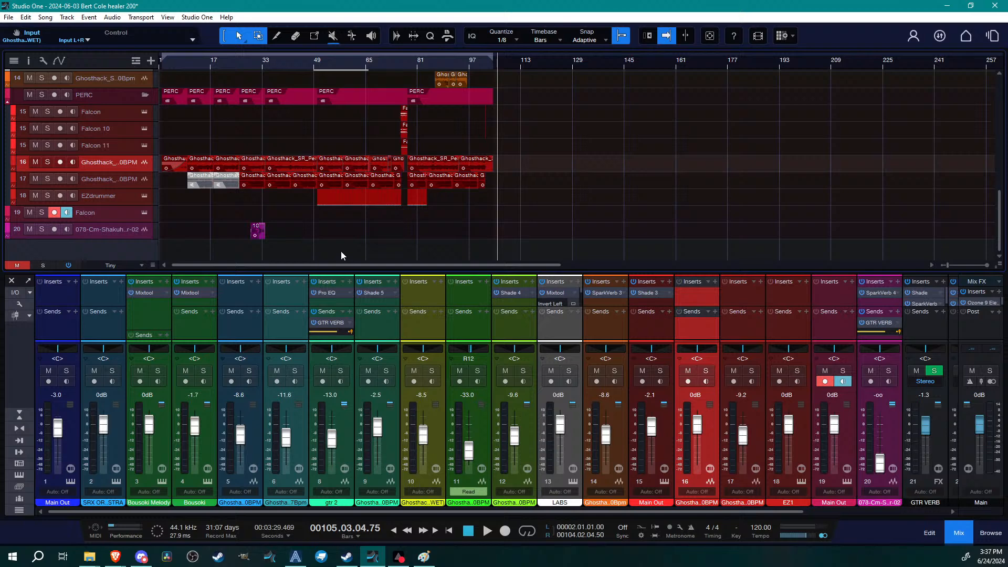
drag(210, 70, 302, 84)
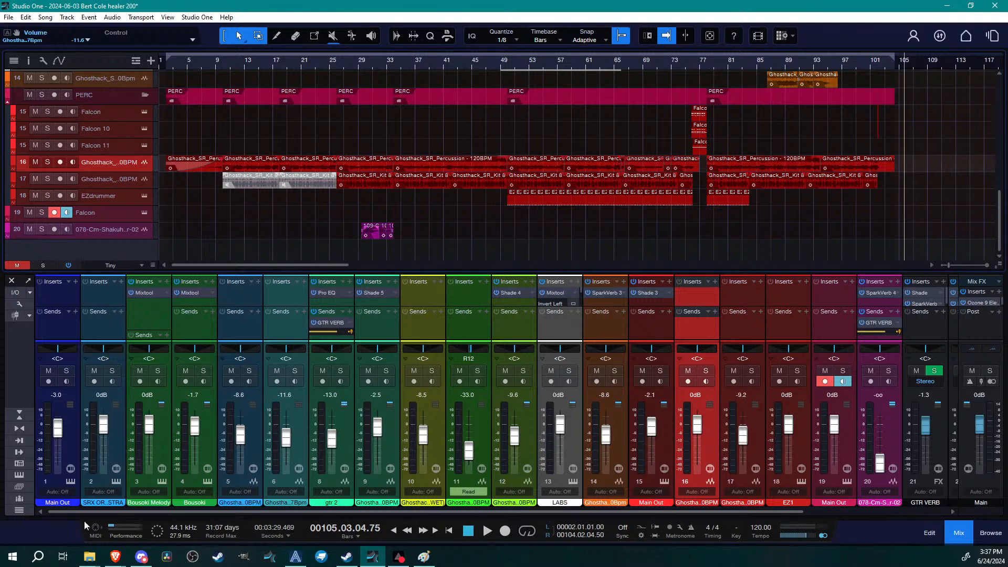
Switch to the browser and review the recent posts on the Bit By Bit Sound Patreon page, including Healer #202 Dungeon and Healer #201 Home
mouse_move(120, 564)
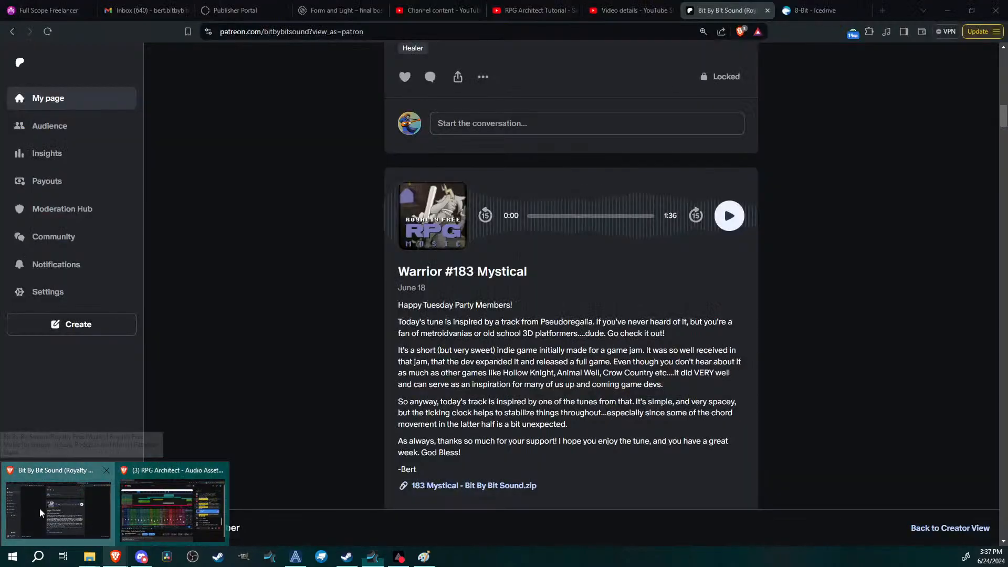
click(39, 509)
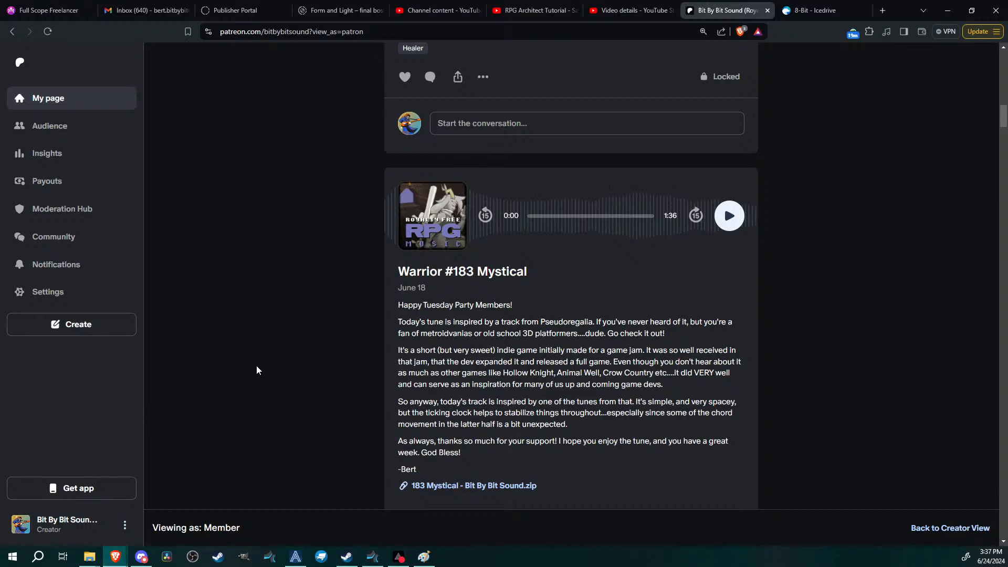
scroll(247, 452, up, 20)
scroll(247, 452, up, 9)
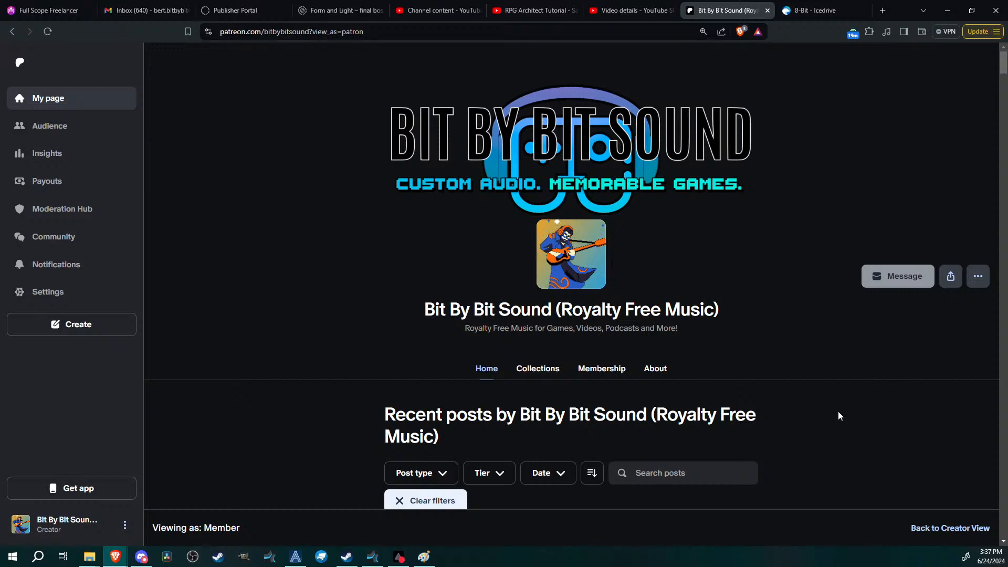
scroll(839, 408, down, 3)
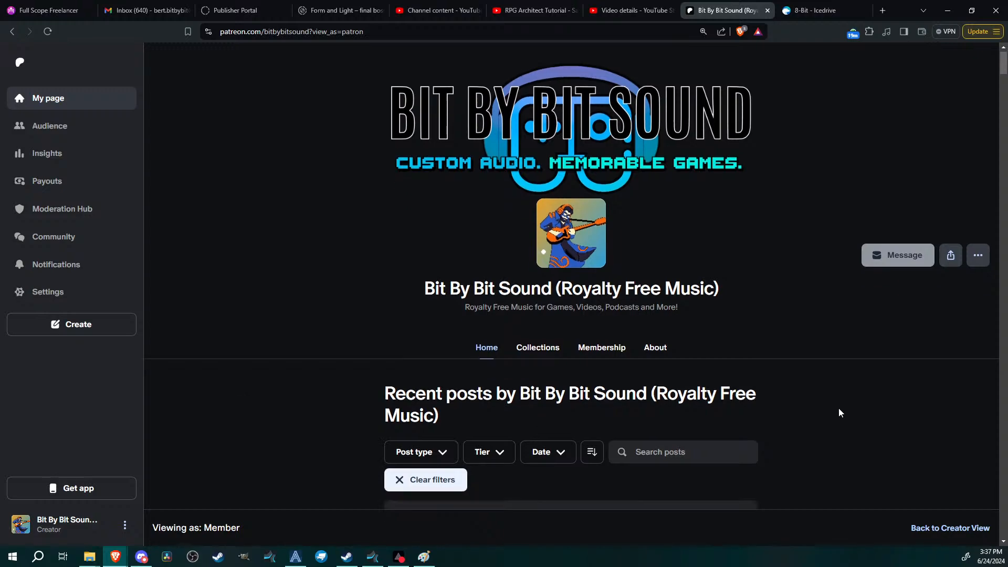
scroll(786, 351, down, 10)
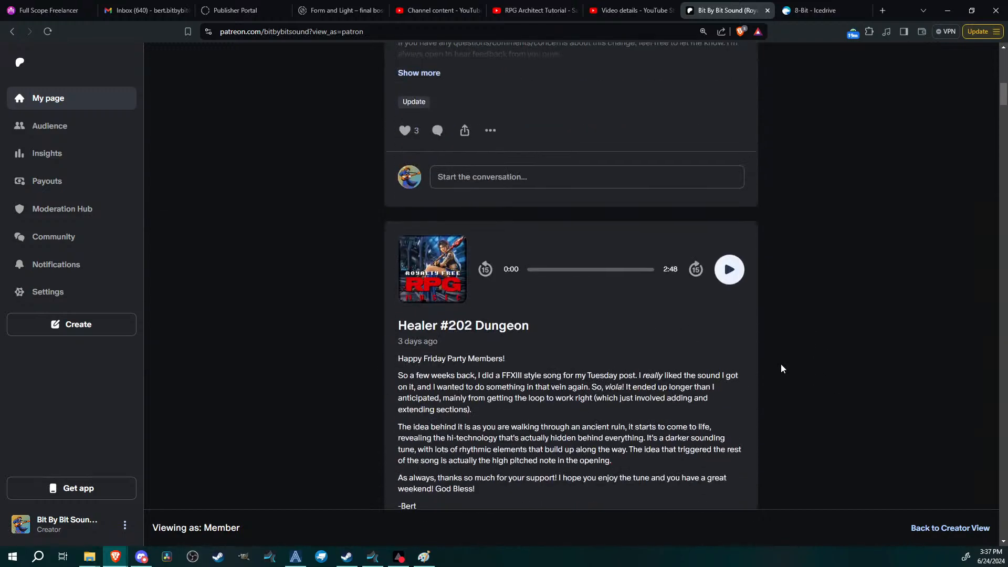
scroll(926, 294, down, 4)
scroll(588, 426, up, 4)
scroll(868, 273, down, 7)
scroll(509, 324, up, 6)
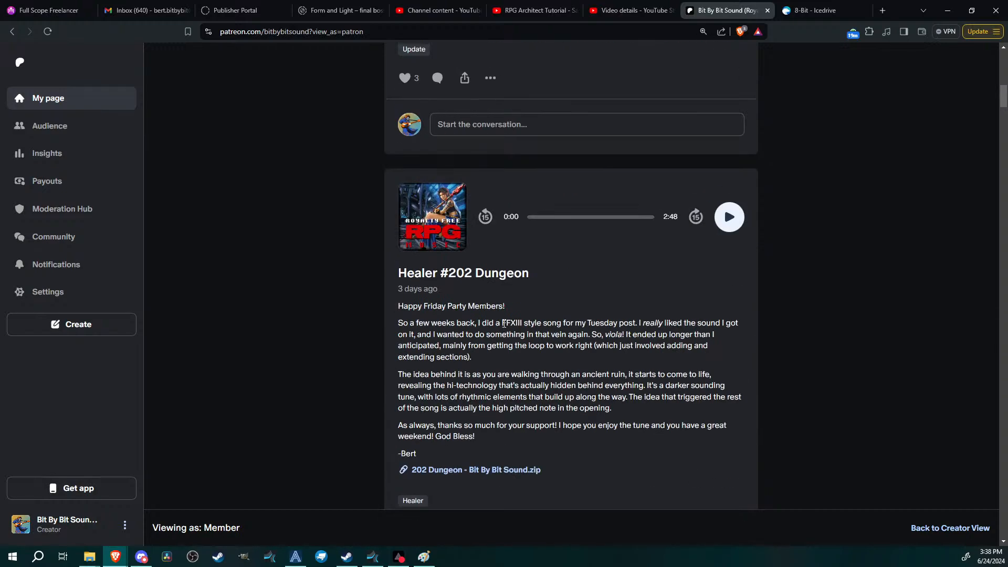
scroll(553, 308, down, 10)
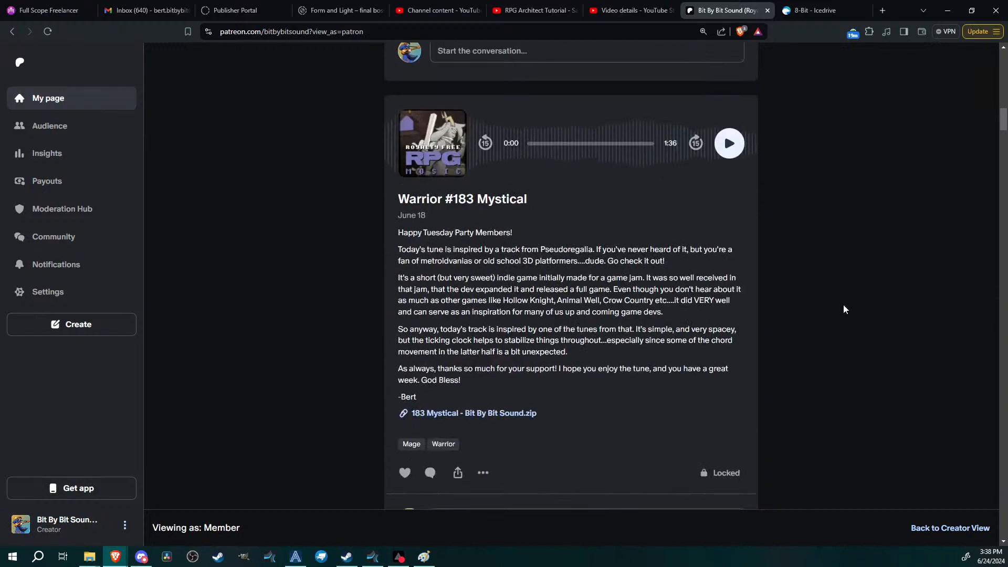
scroll(840, 310, up, 5)
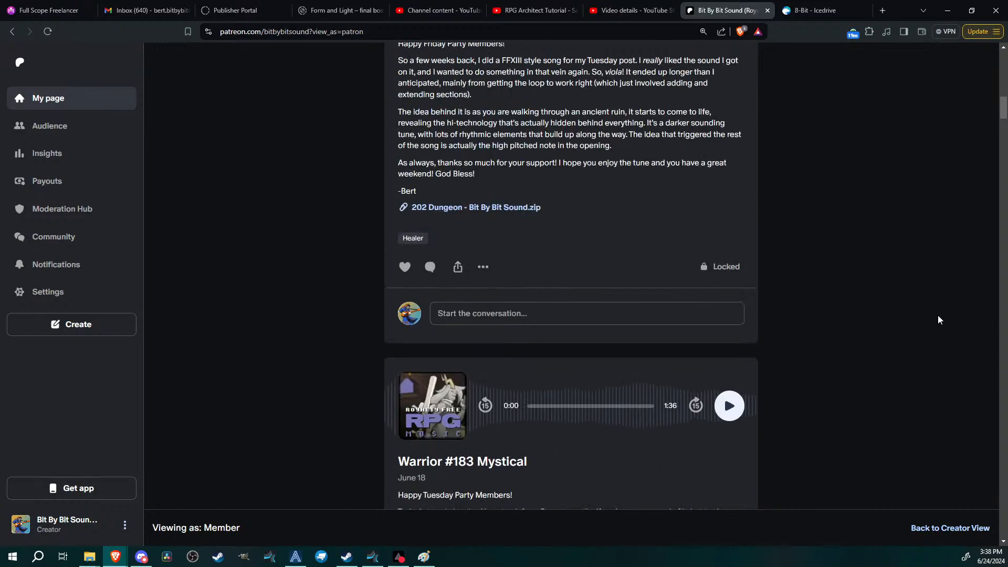
scroll(363, 392, down, 3)
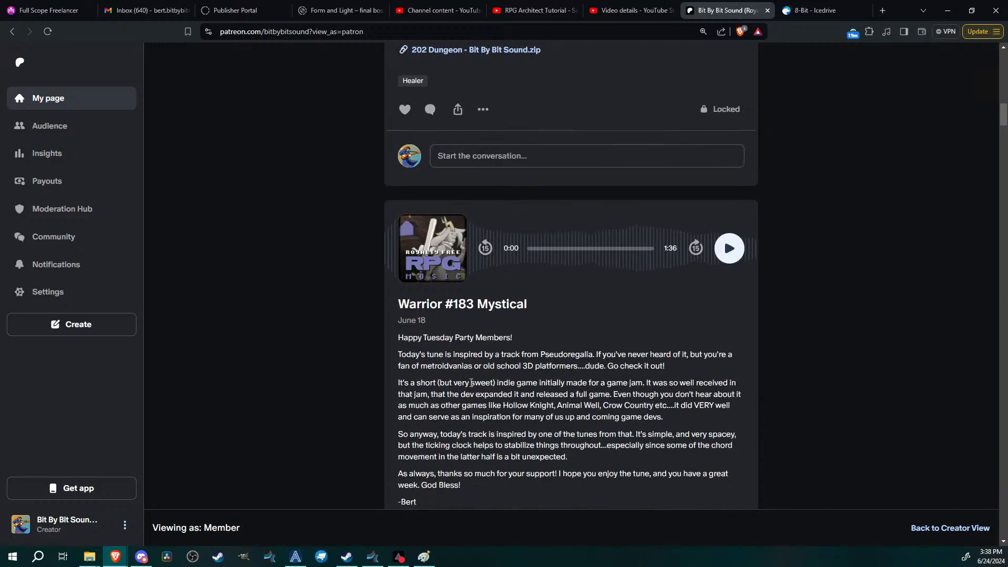
scroll(349, 324, up, 4)
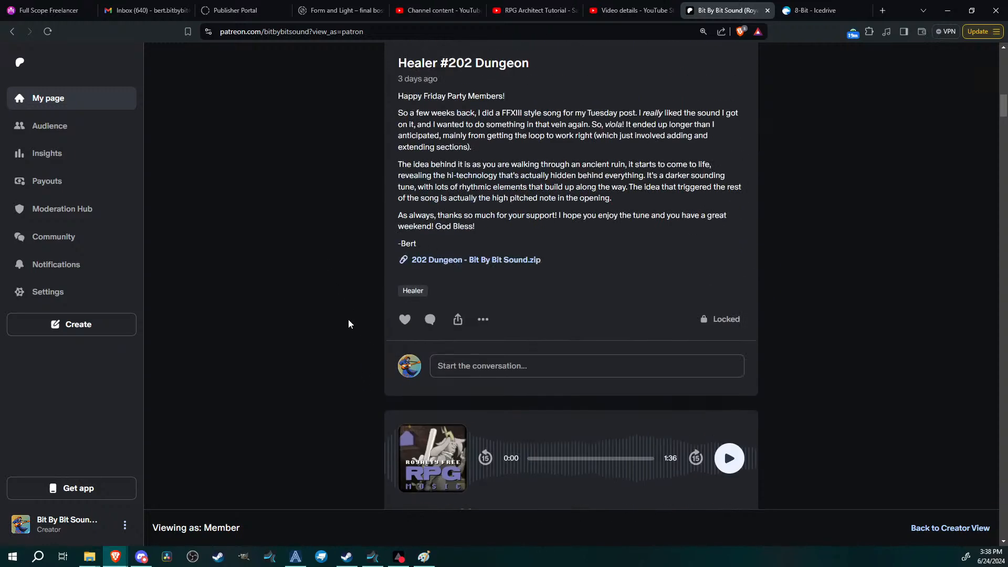
scroll(771, 370, down, 15)
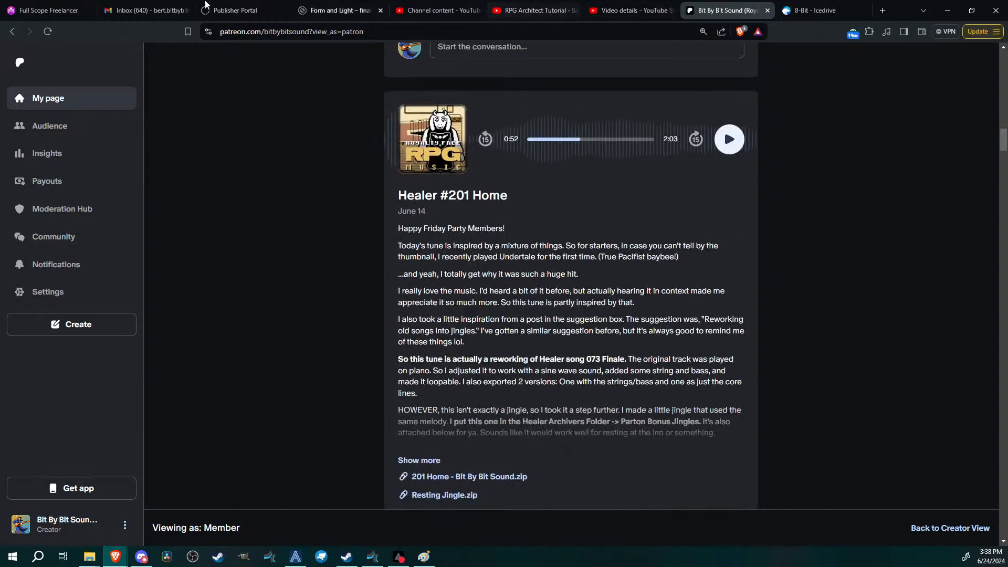
Switch to Icedrive and look through the Healer 2024 - 1st Half folder under Supporters, 1. Healer's Tunes
click(814, 10)
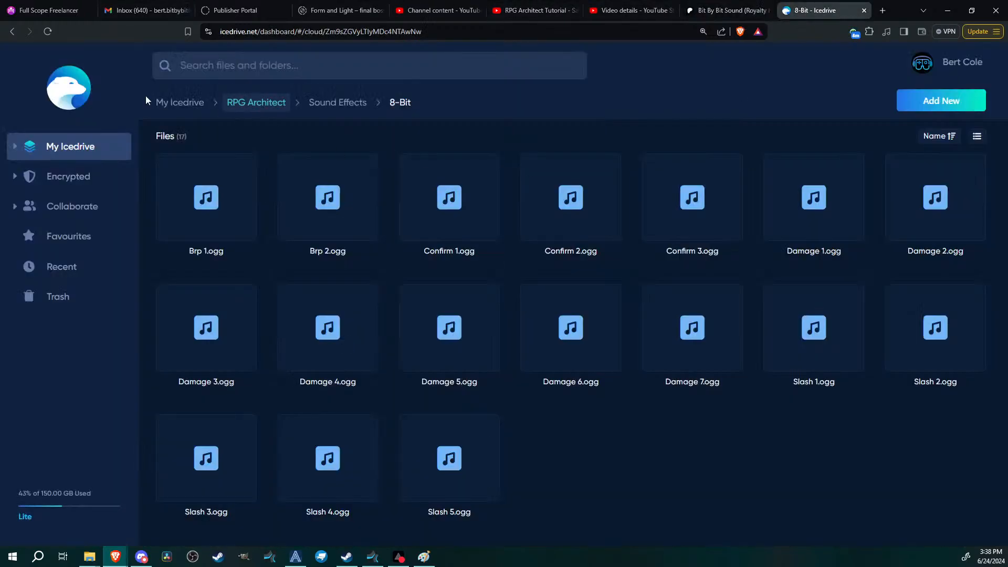
click(178, 102)
click(332, 355)
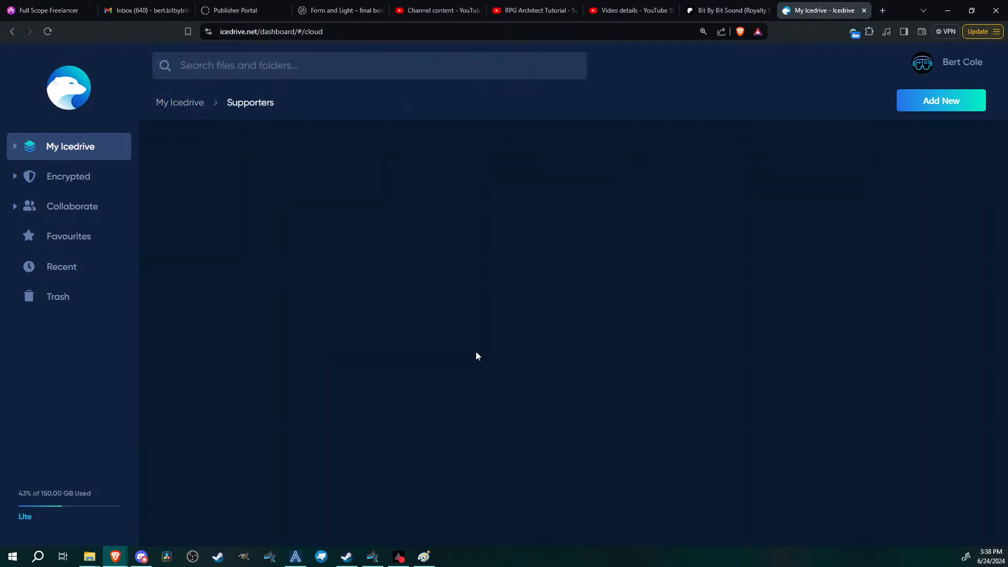
double_click(217, 207)
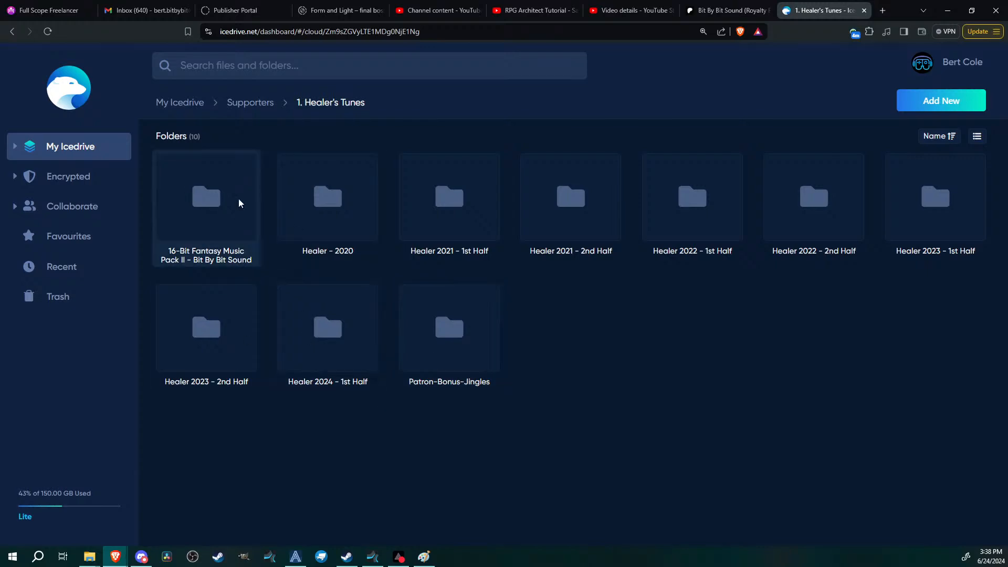
double_click(318, 382)
scroll(448, 280, down, 3)
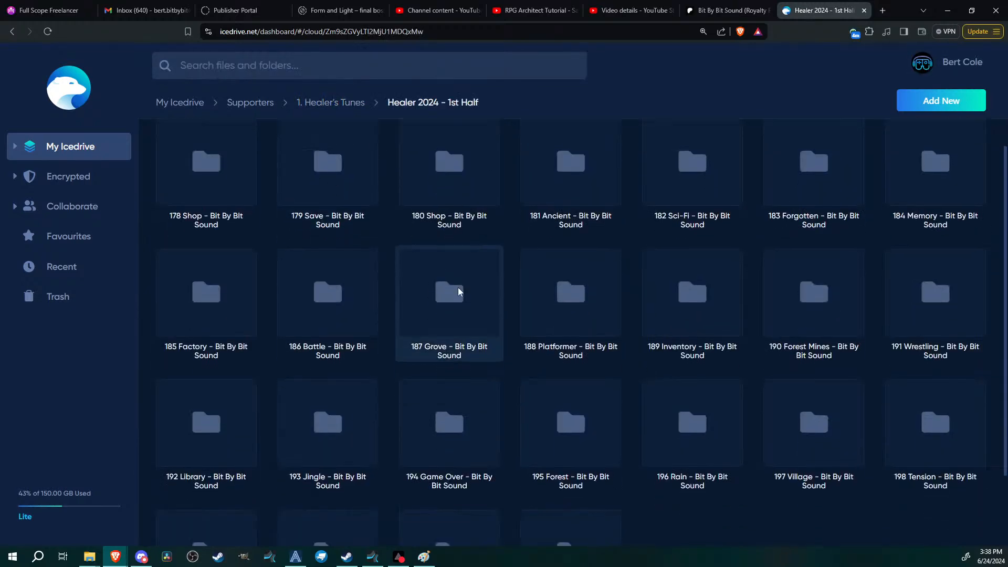
scroll(655, 368, up, 3)
Look through the song folders in Healer 2022 - 1st Half under 1. Healer's Tunes
click(337, 102)
click(645, 210)
double_click(645, 210)
scroll(542, 300, down, 2)
scroll(541, 300, up, 2)
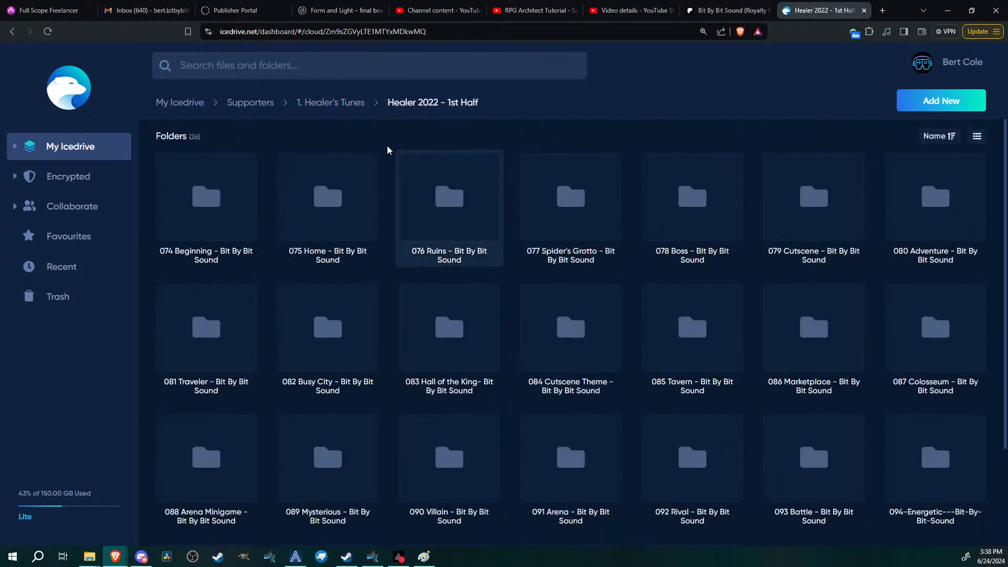
Look through Warrior 2022 - 2nd Half under 2. Warrior's Tunes, and open the 3. Mage's Song Packs folder
click(355, 101)
click(266, 105)
double_click(342, 212)
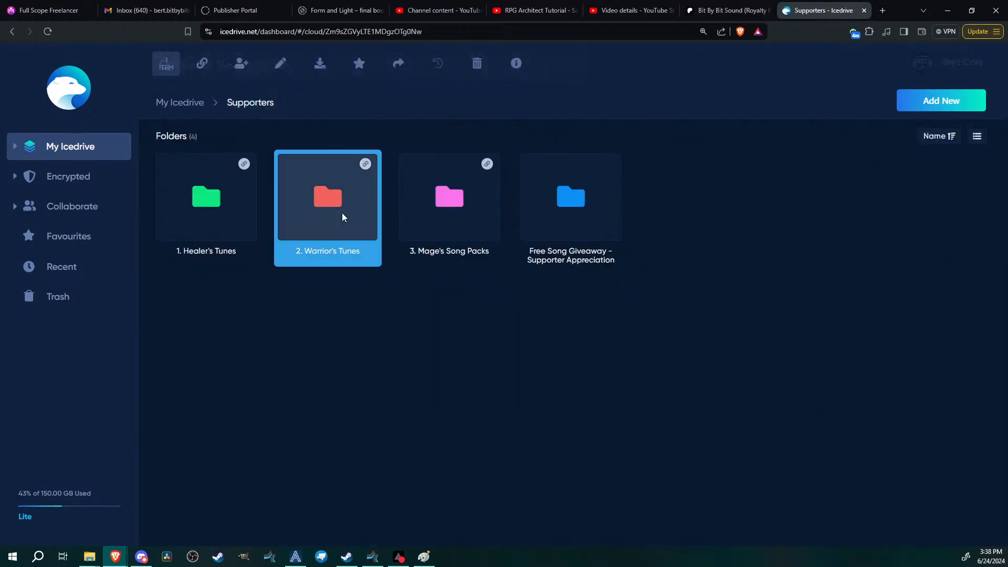
double_click(648, 205)
scroll(545, 289, down, 3)
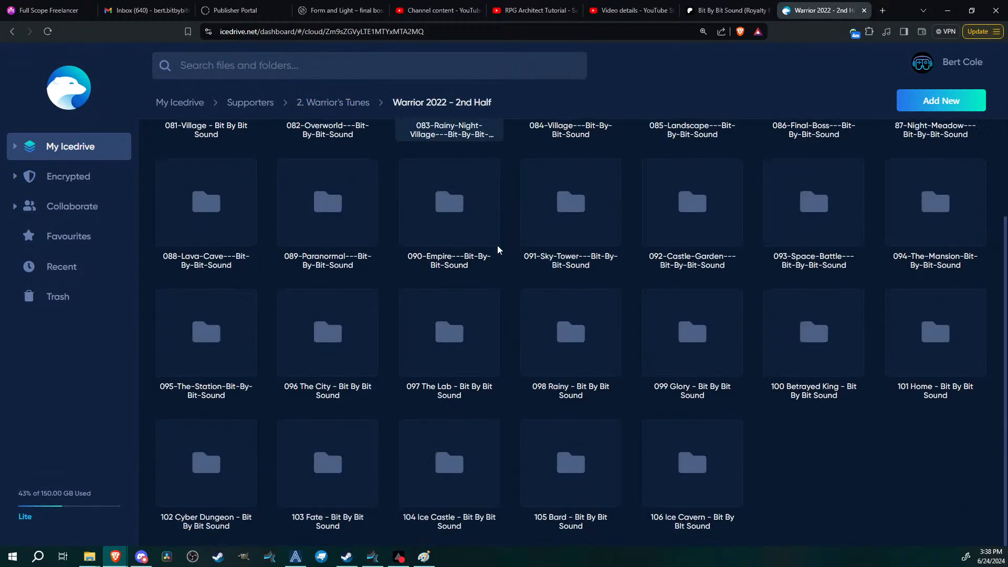
click(320, 108)
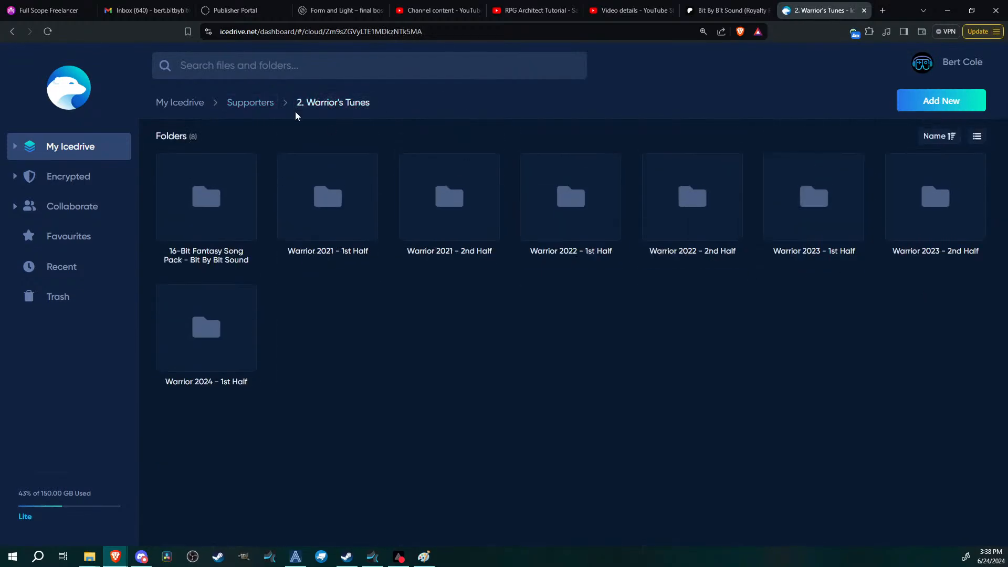
click(272, 104)
double_click(445, 228)
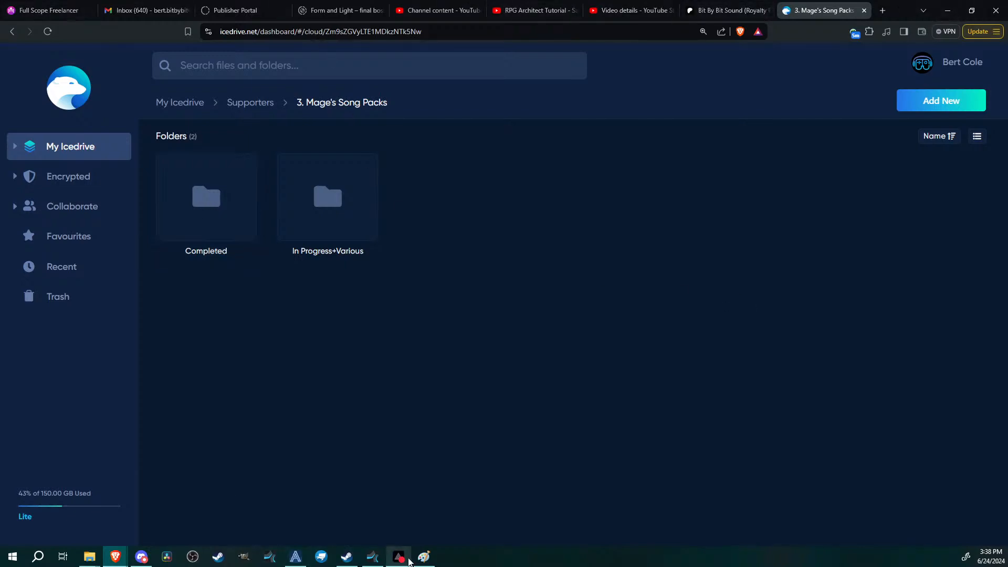
Return to the healer 200 song in Studio One and further reduce the console's height below the arrangement
click(374, 558)
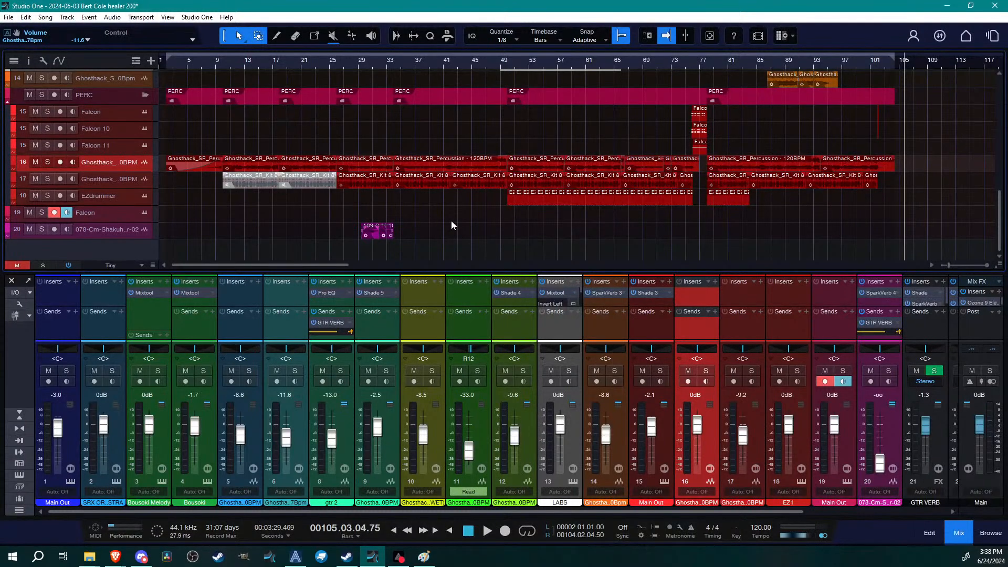
click(115, 557)
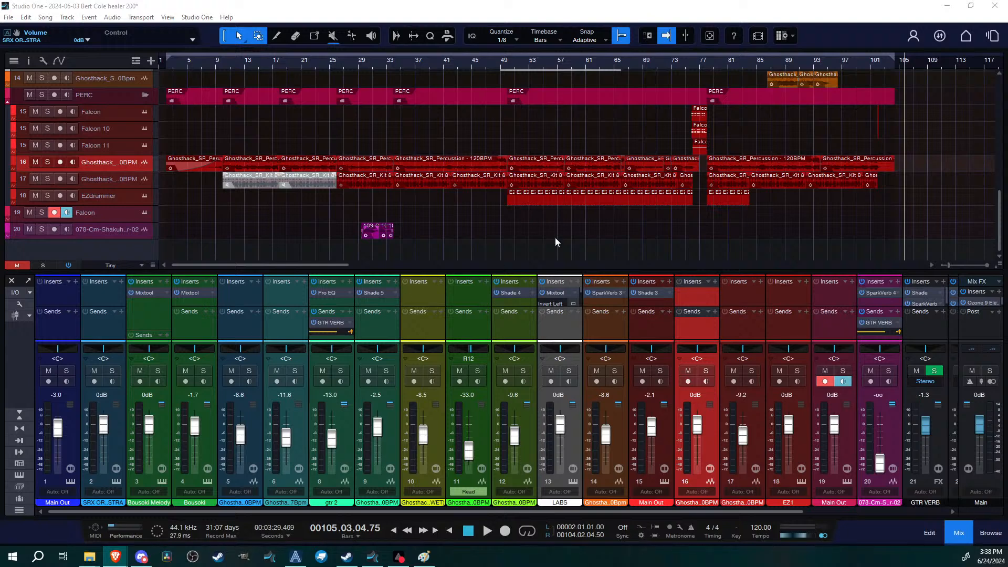
drag(602, 273, 609, 292)
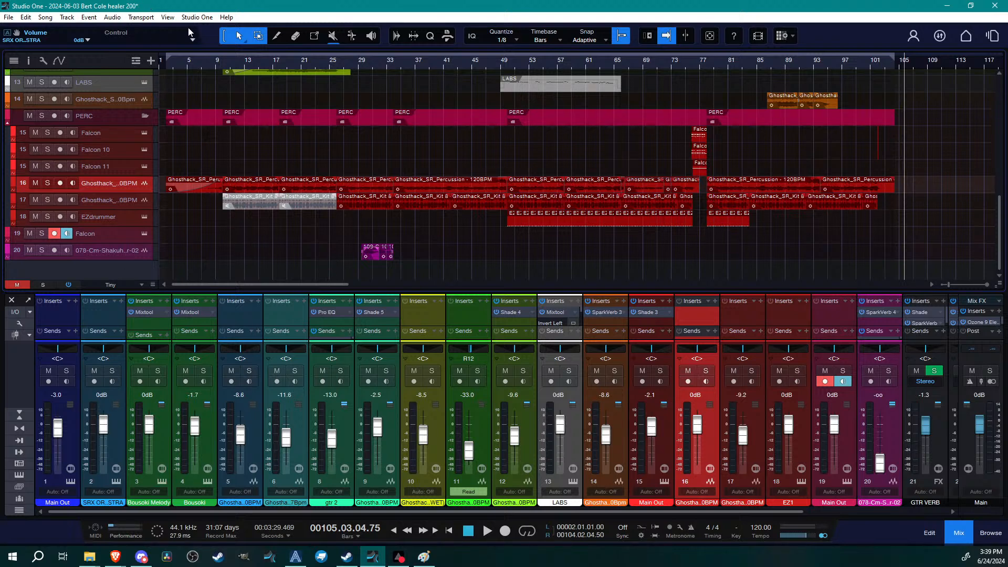
Bring up the Songs folder for opening a song and look through its 2024 song folders down to the latest entries
click(8, 17)
click(21, 39)
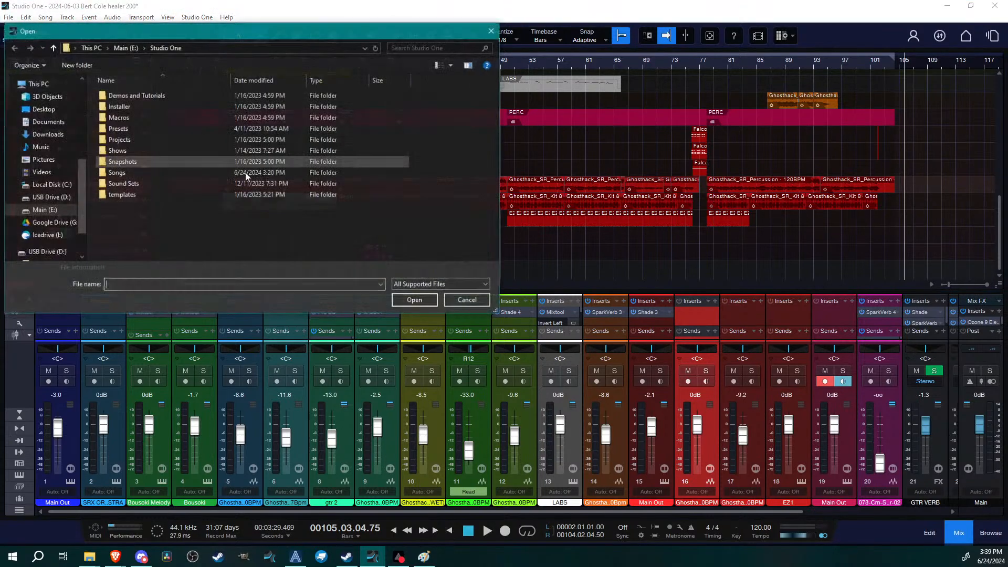
double_click(146, 172)
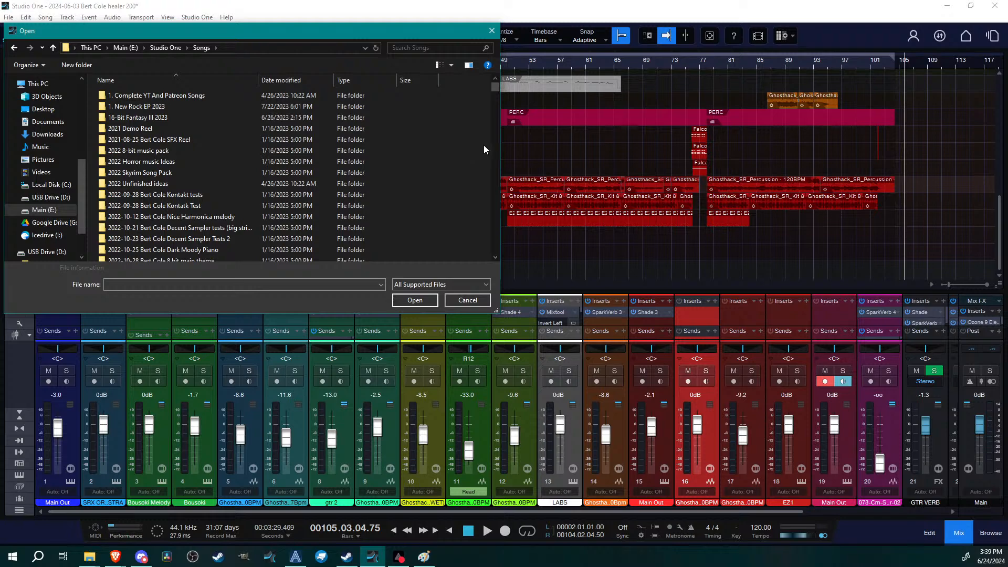
drag(495, 87, 521, 230)
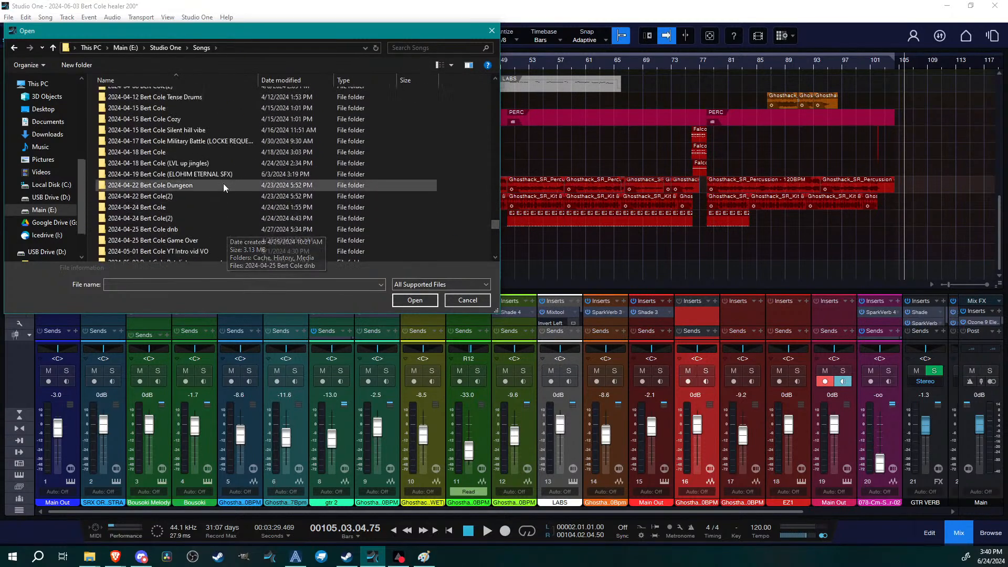
scroll(261, 198, down, 3)
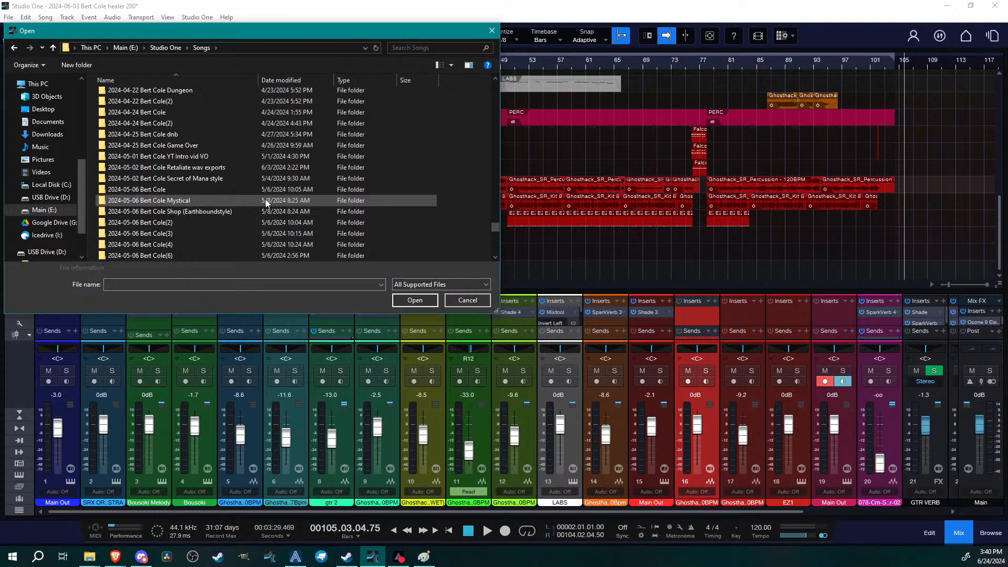
scroll(266, 202, down, 3)
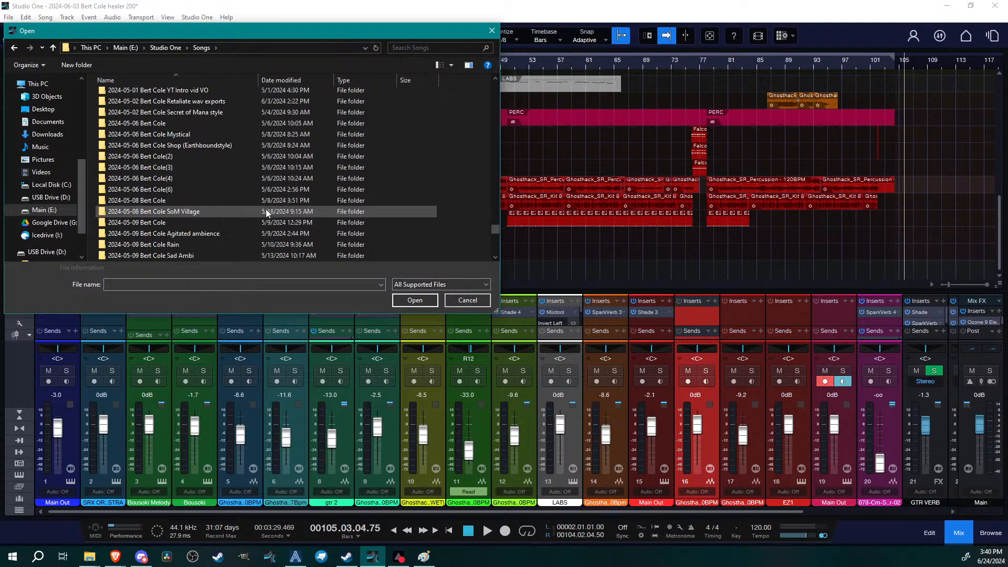
scroll(268, 212, down, 2)
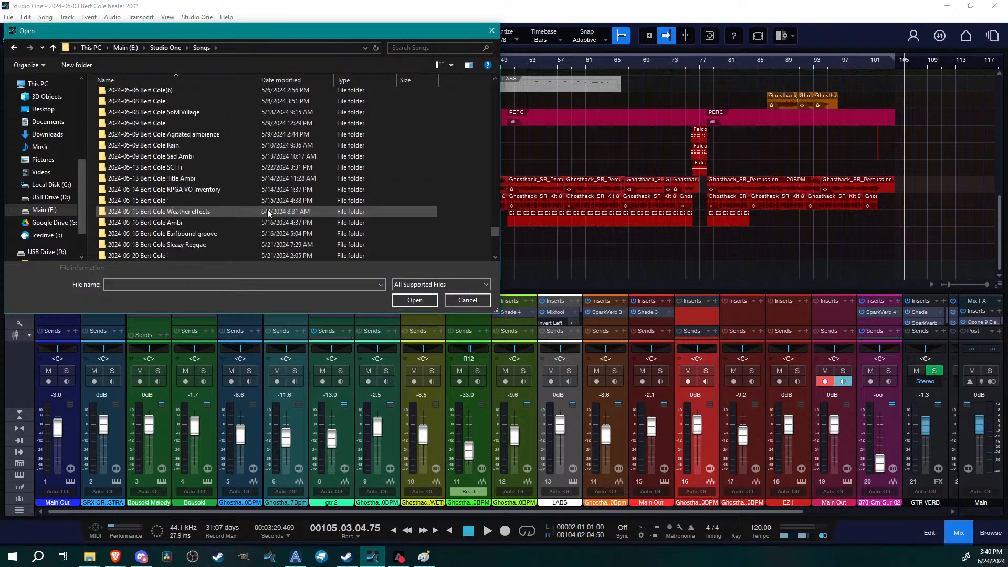
scroll(267, 210, down, 1)
scroll(278, 214, down, 1)
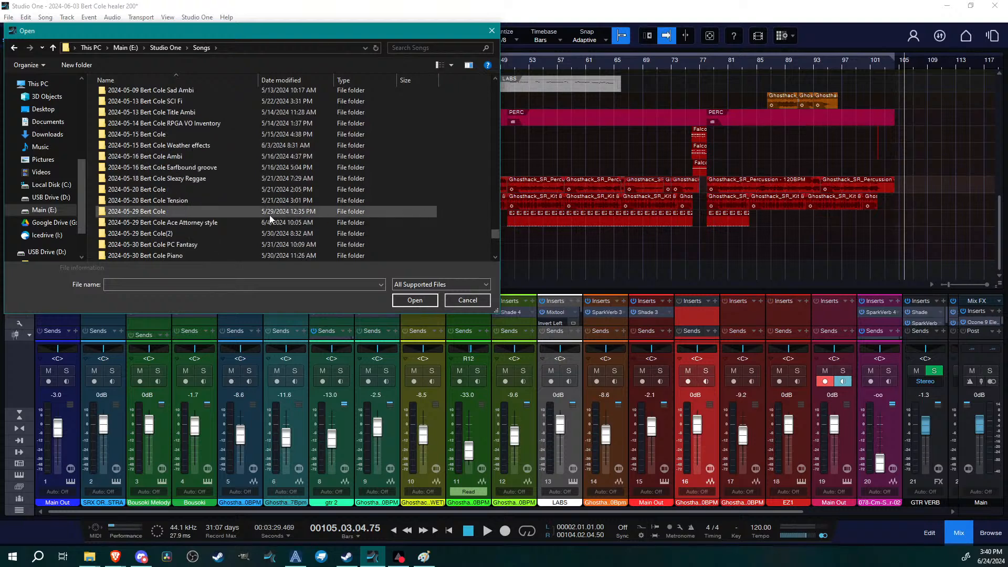
scroll(216, 199, down, 1)
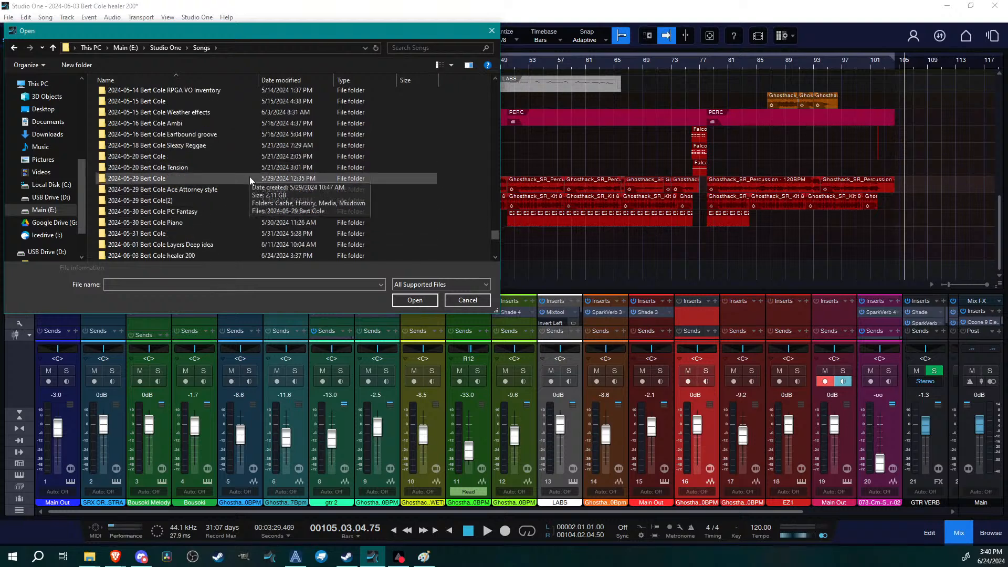
scroll(250, 180, down, 1)
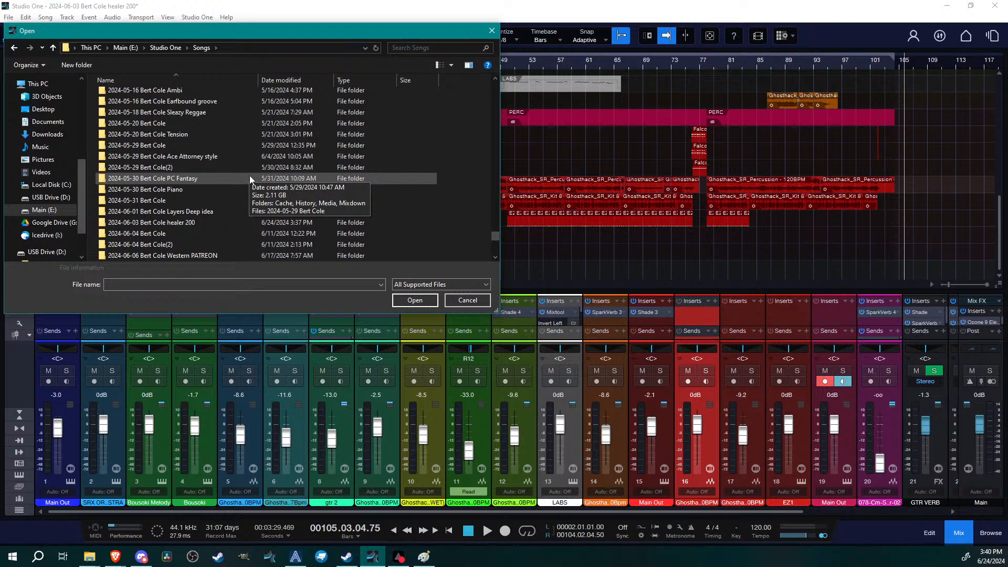
scroll(250, 177, down, 1)
scroll(250, 179, down, 2)
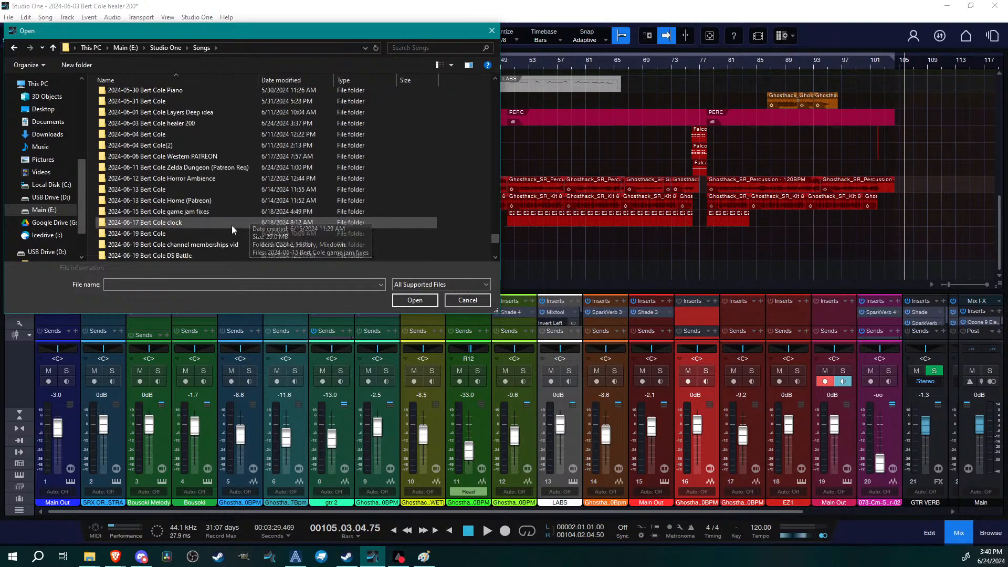
scroll(222, 210, down, 2)
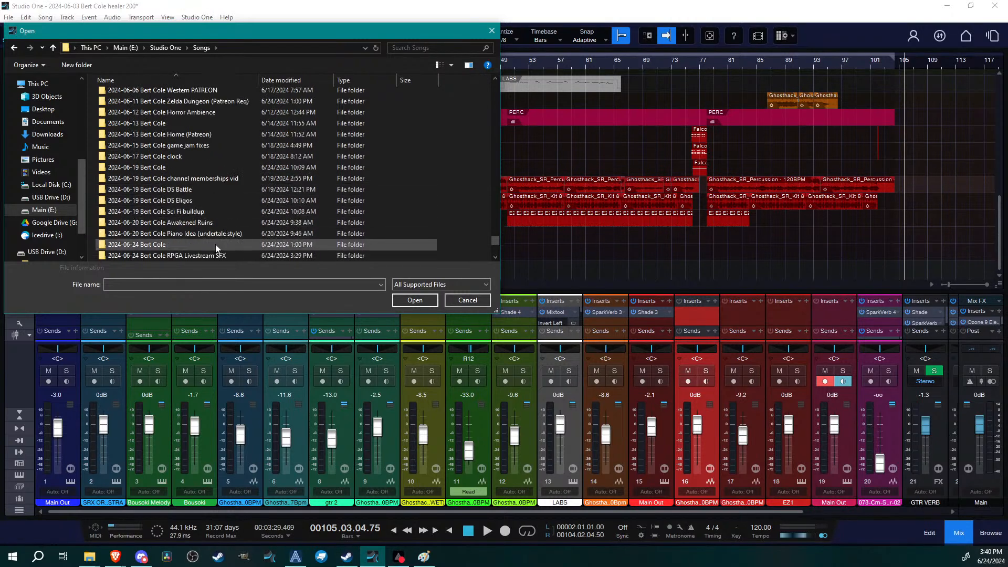
scroll(192, 232, down, 2)
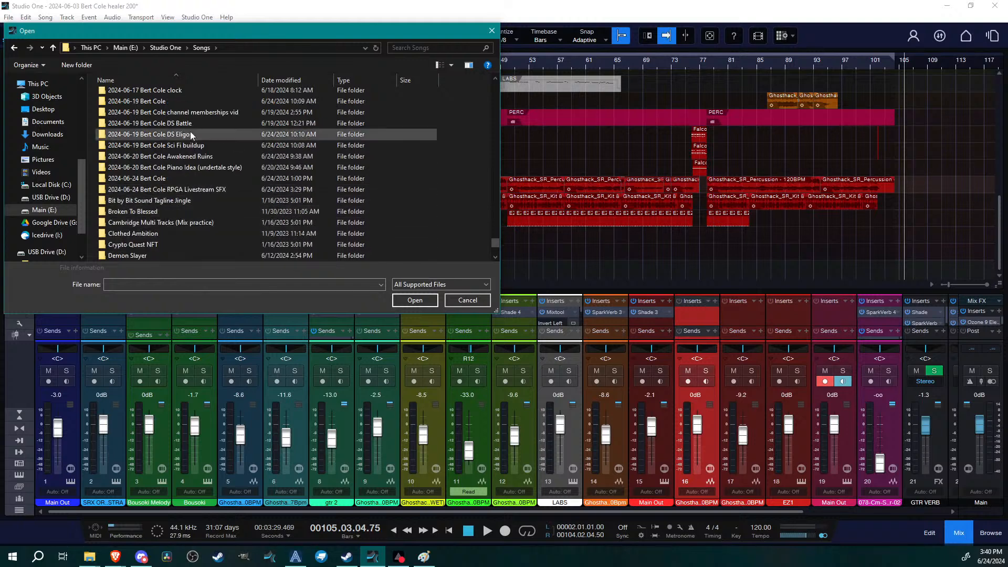
scroll(180, 223, down, 1)
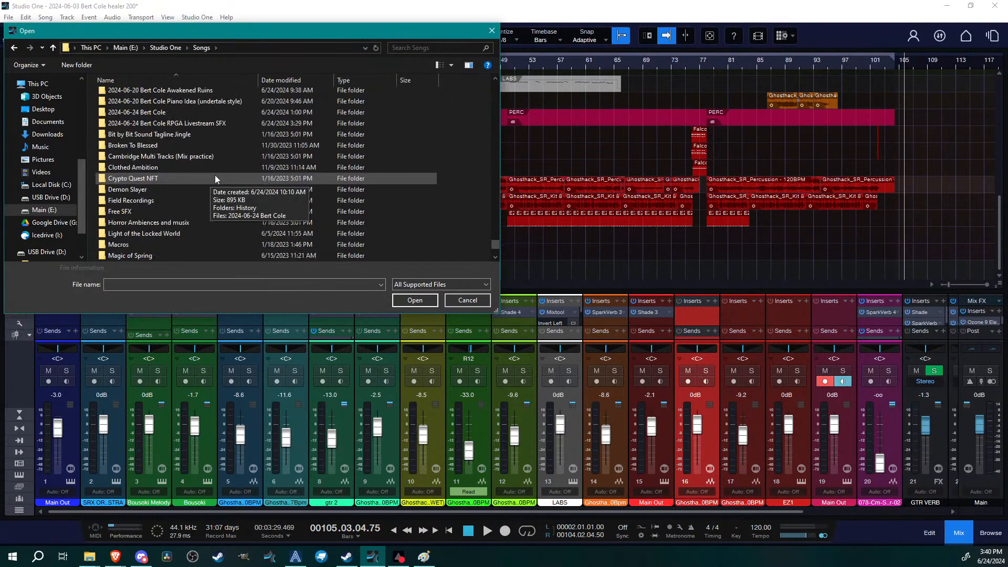
Open the 2024-06-20 Piano Idea (undertale style) song and close its Falcon instrument window to view the arrangement
double_click(218, 159)
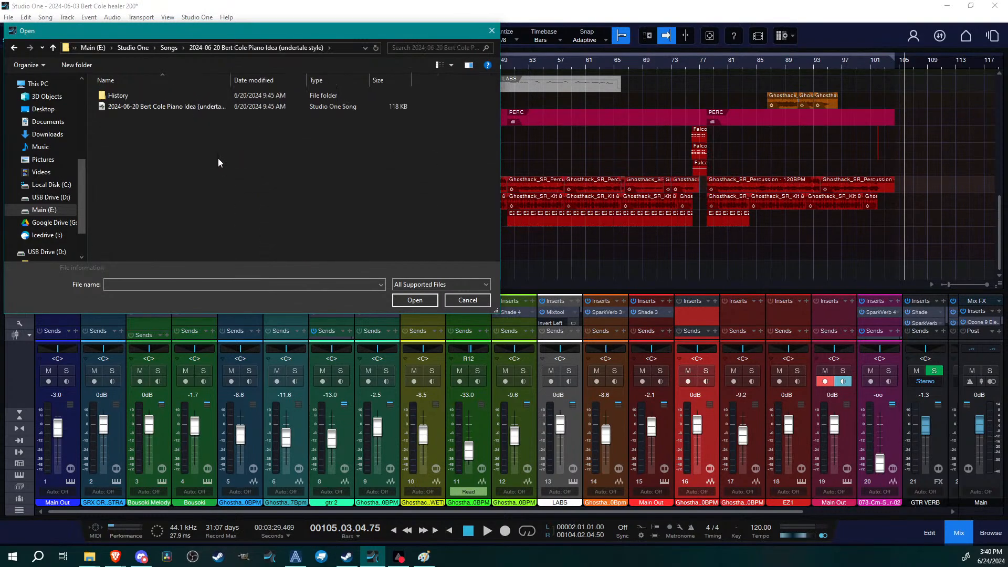
double_click(182, 107)
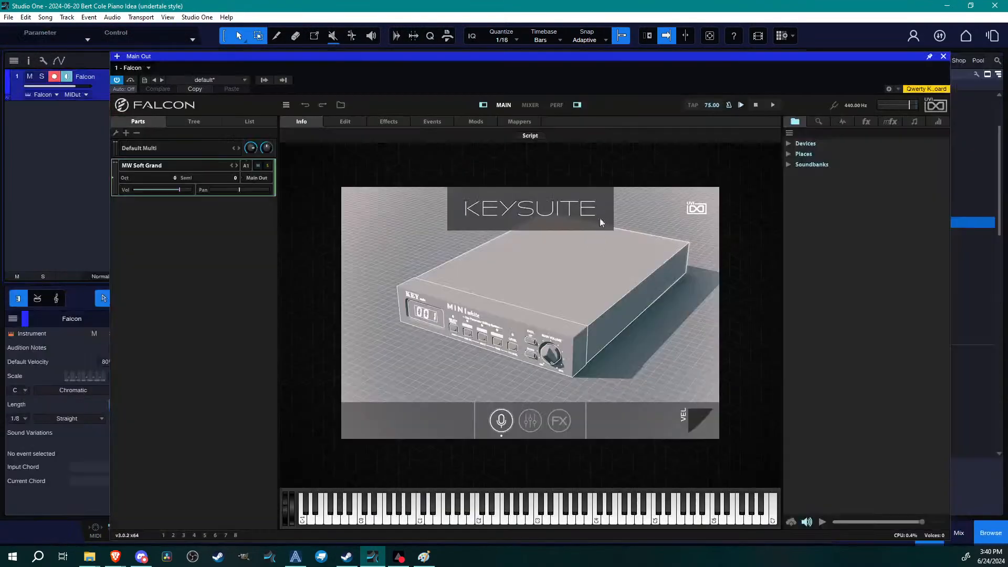
click(944, 56)
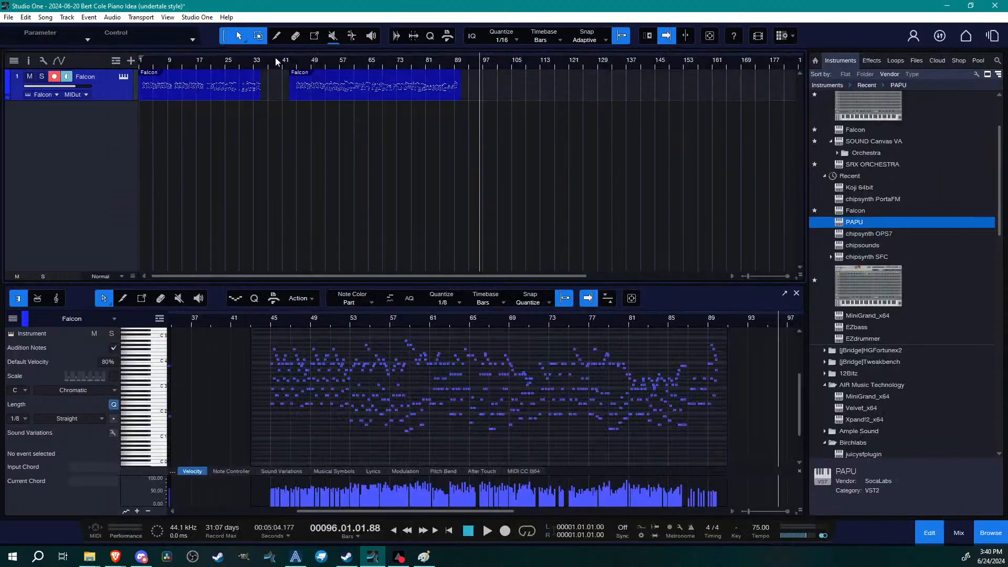
Close the Piano Idea (undertale style) song without saving its changes
click(9, 17)
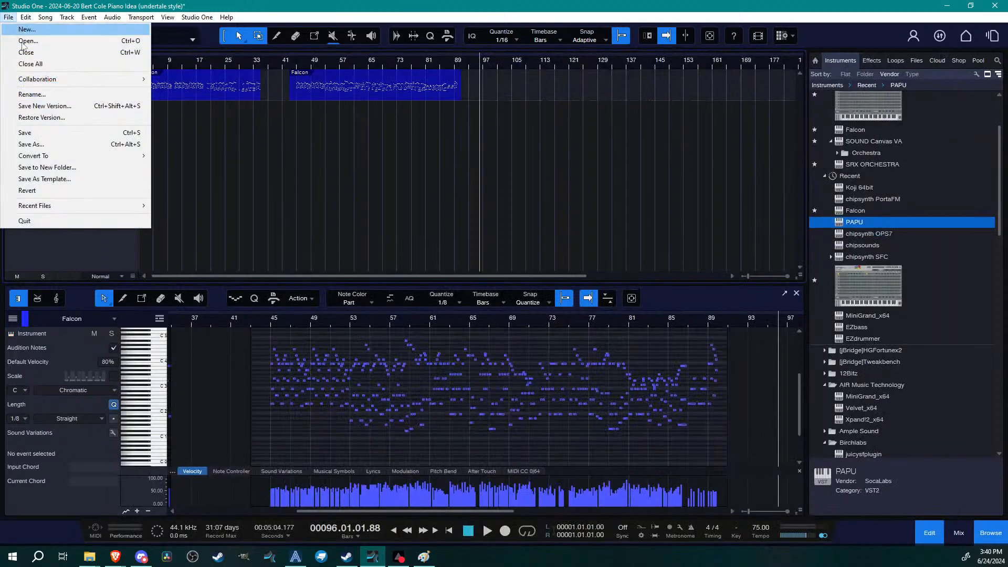
click(26, 53)
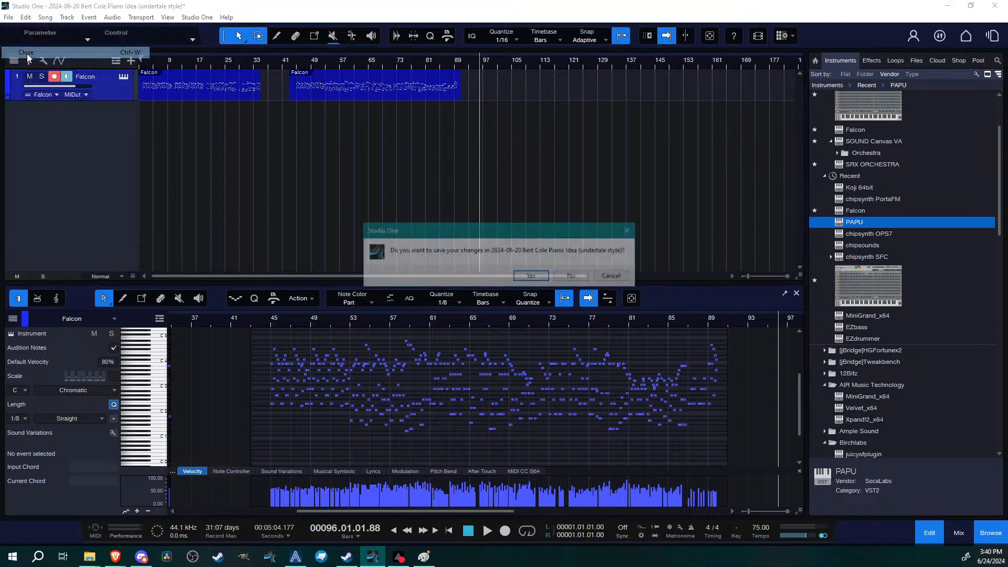
click(573, 277)
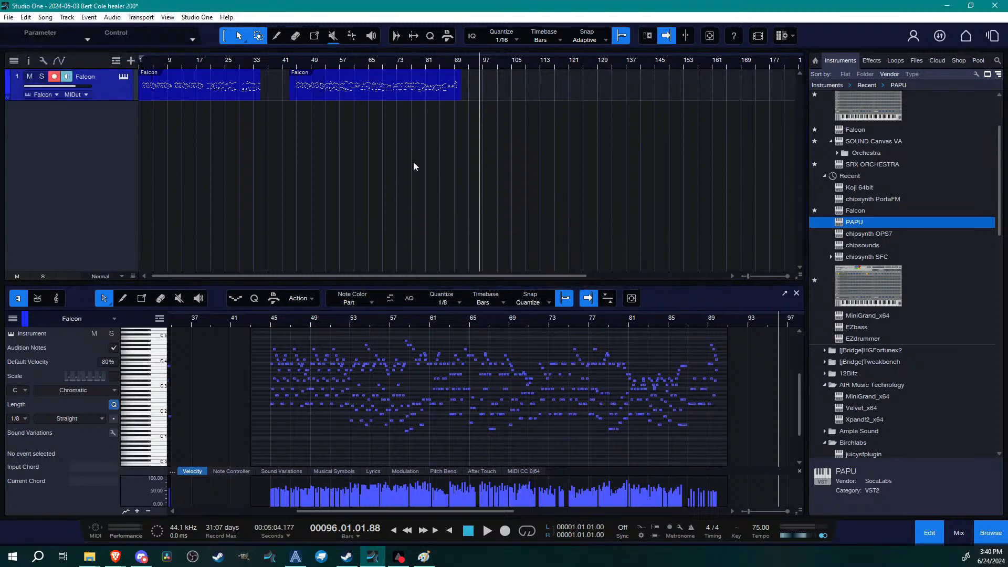
Bring up the Songs folder again for opening a song and look through the song folders from 2022 to mid-2023
click(8, 17)
click(28, 40)
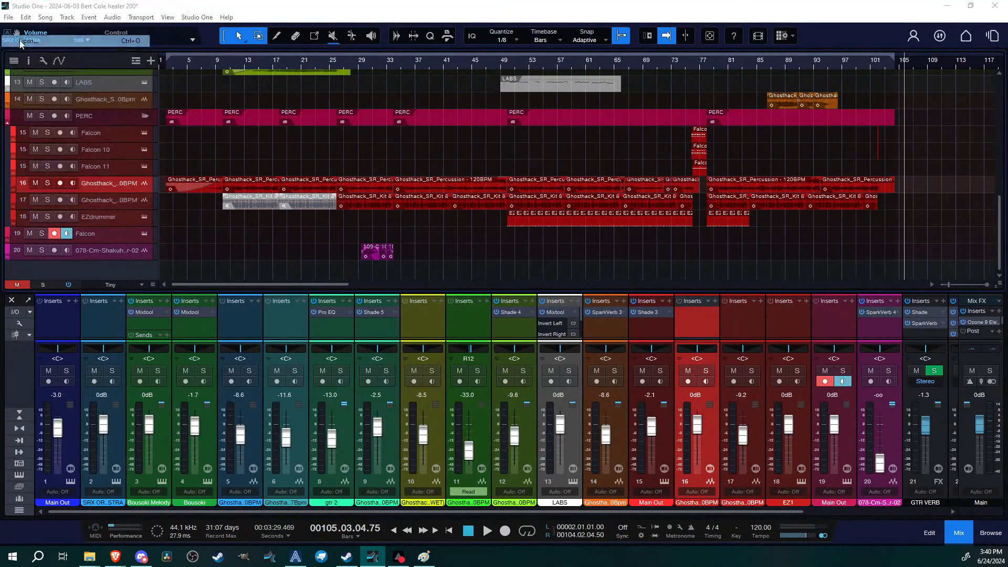
double_click(132, 172)
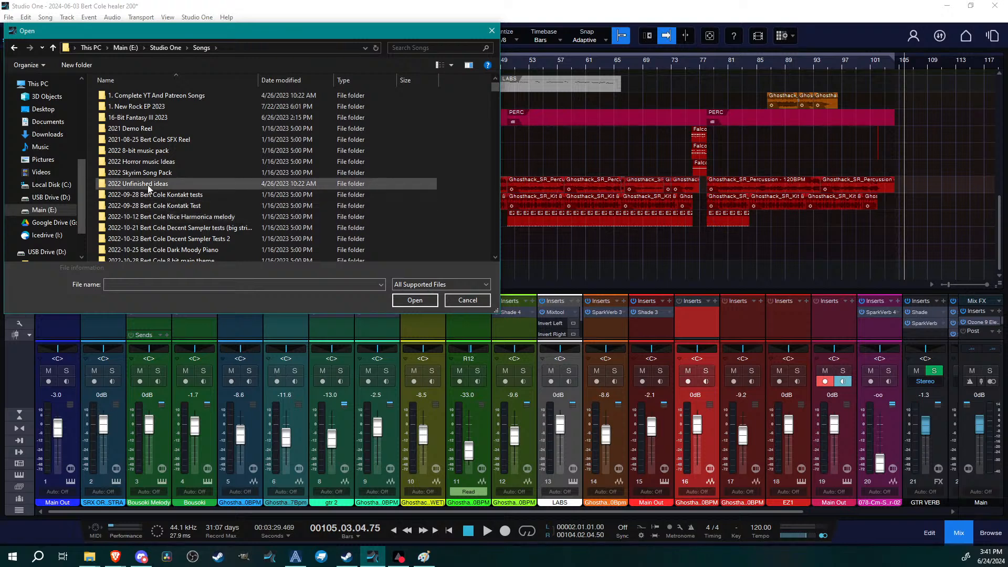
scroll(271, 189, down, 1)
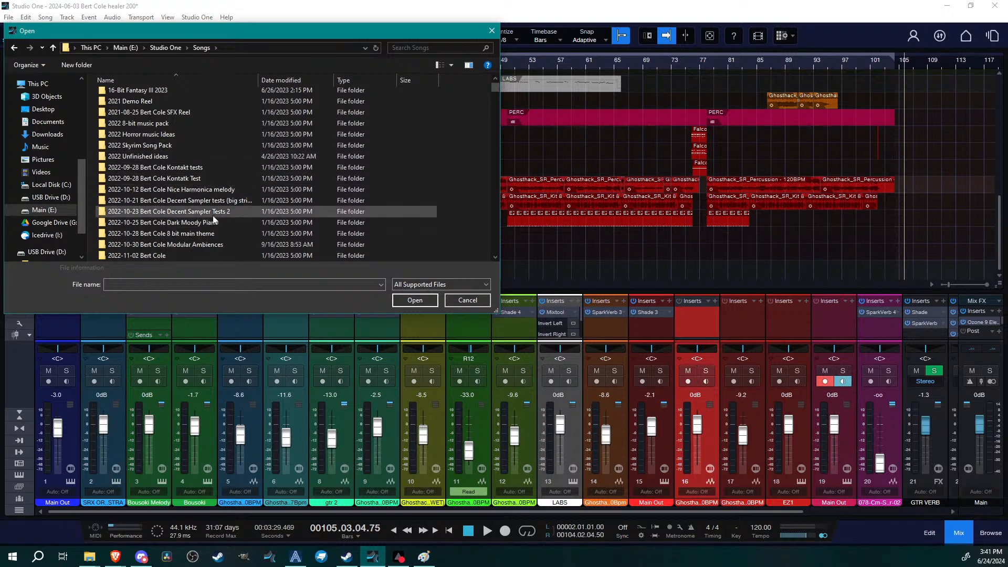
scroll(213, 215, down, 1)
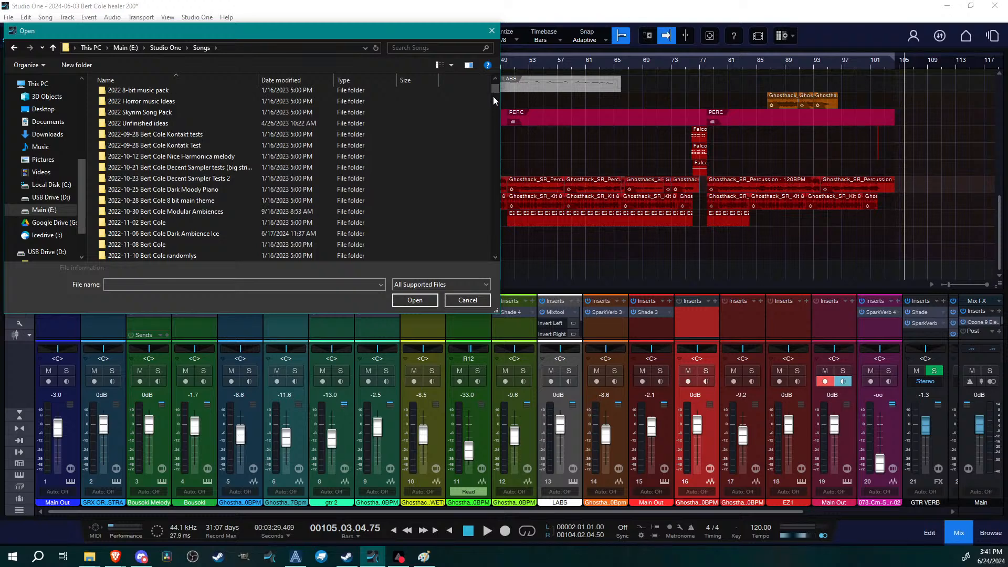
scroll(376, 166, down, 2)
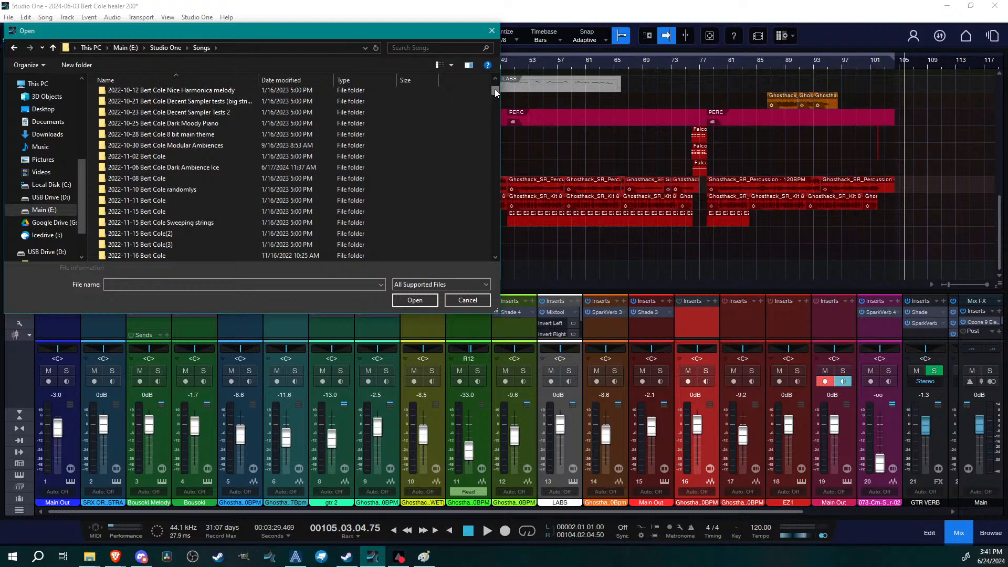
drag(494, 89, 504, 94)
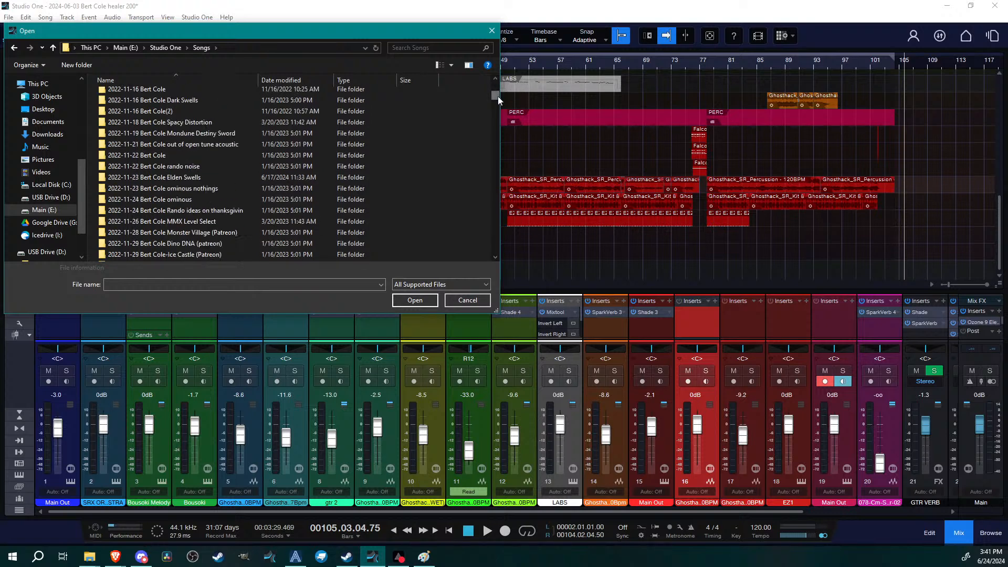
drag(496, 97, 527, 128)
scroll(293, 214, down, 6)
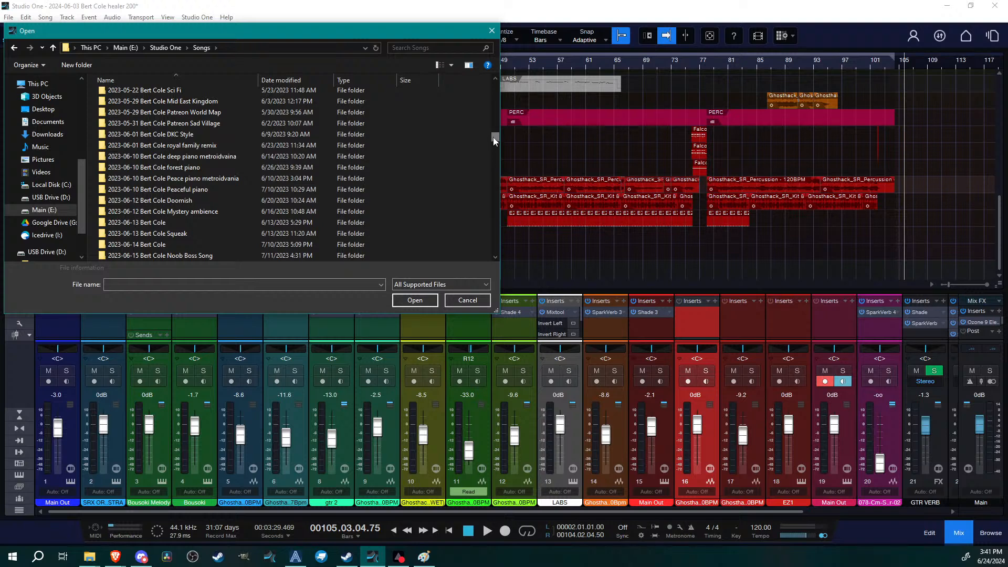
scroll(244, 199, down, 2)
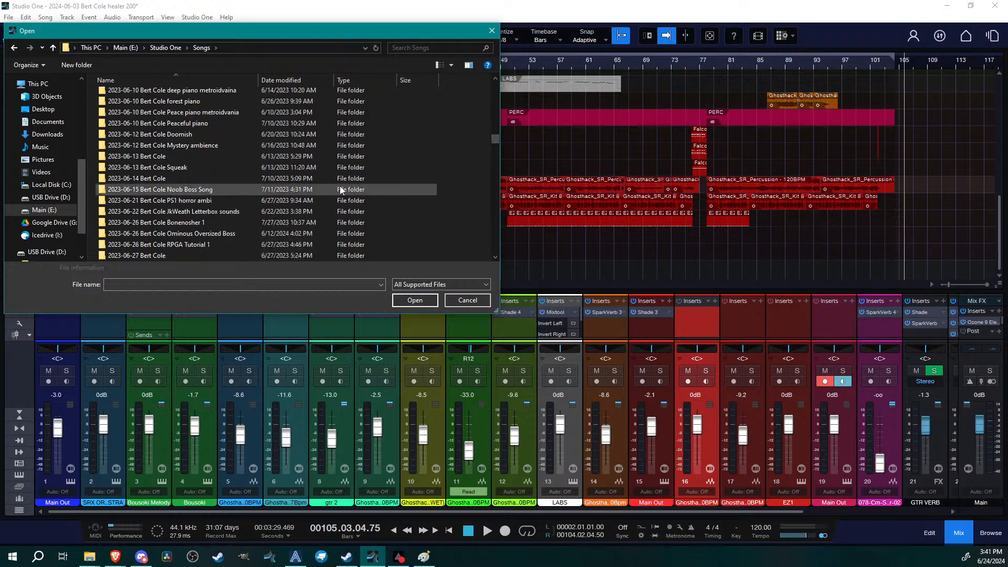
scroll(253, 202, down, 1)
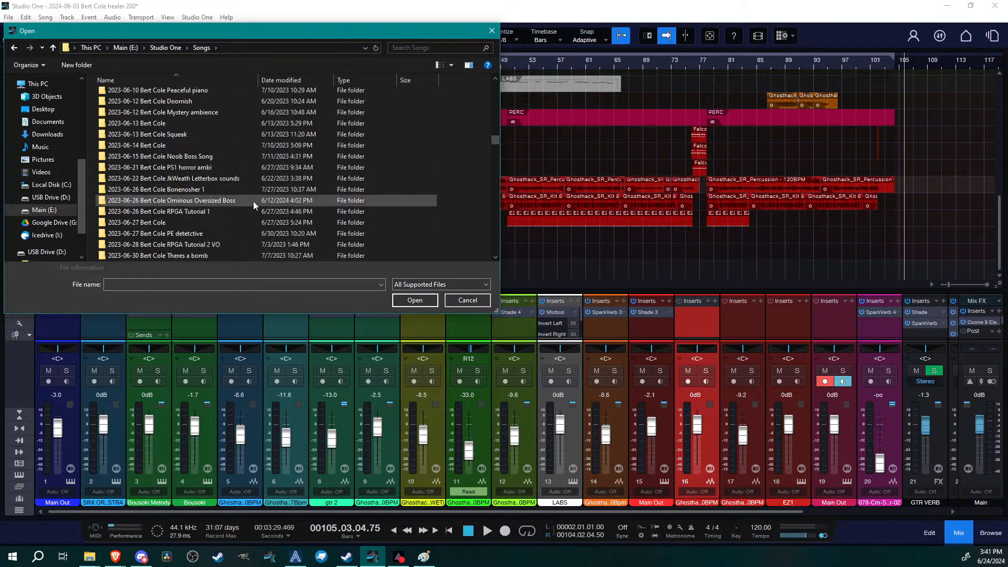
scroll(257, 222, down, 2)
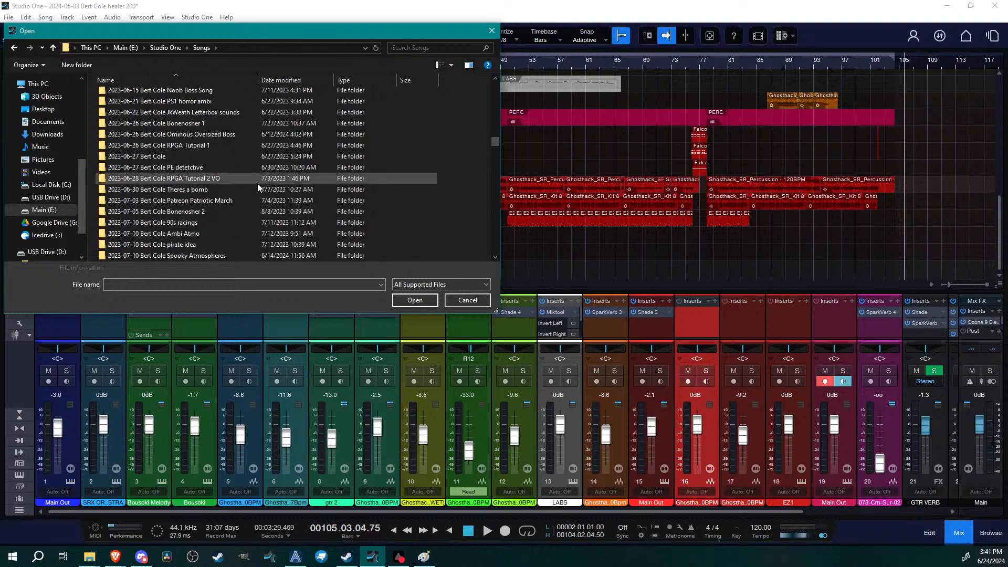
Check the Mixdown folder of the 2023-06-27 PE detetctive song, and return to the Songs folder
double_click(193, 167)
double_click(123, 129)
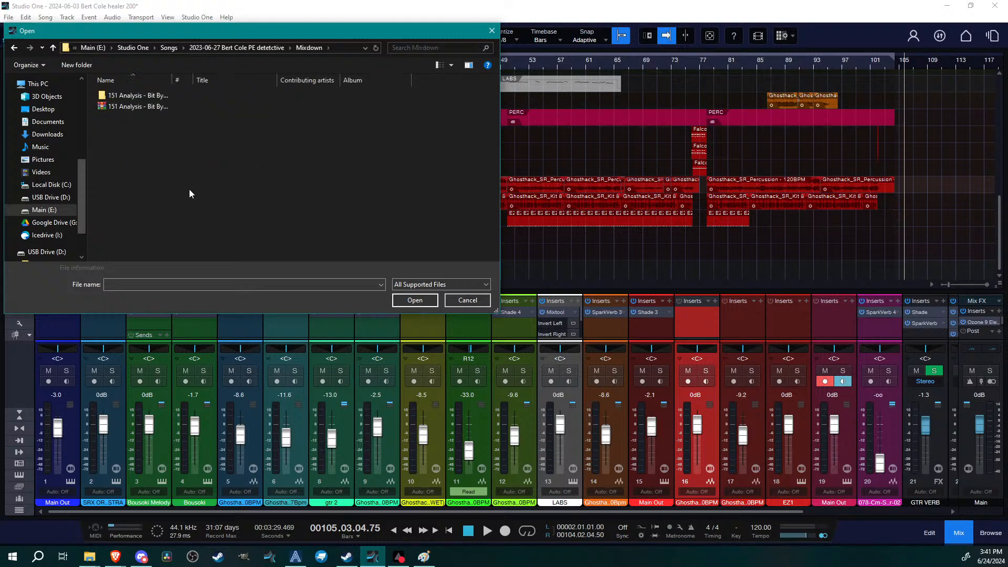
click(233, 50)
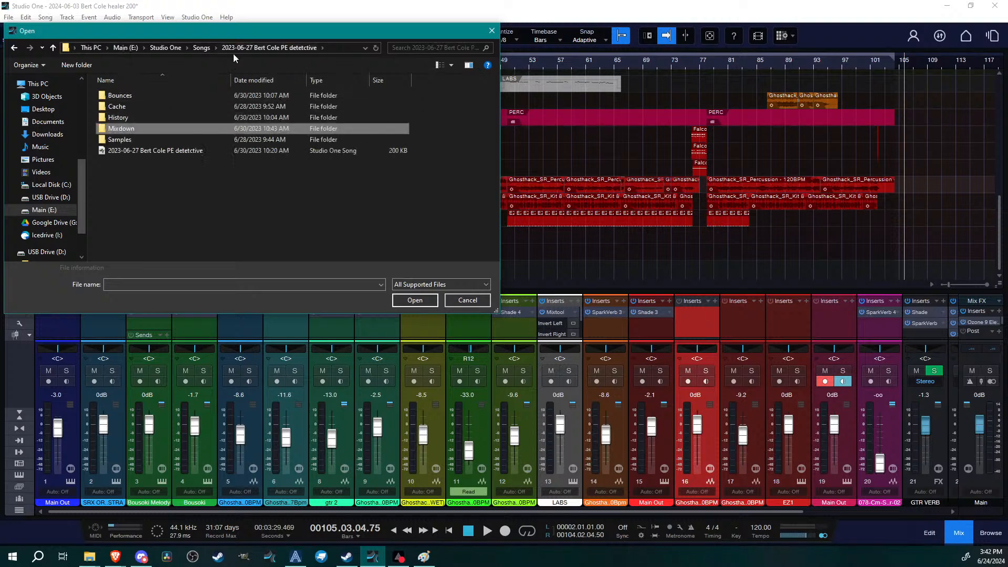
click(204, 48)
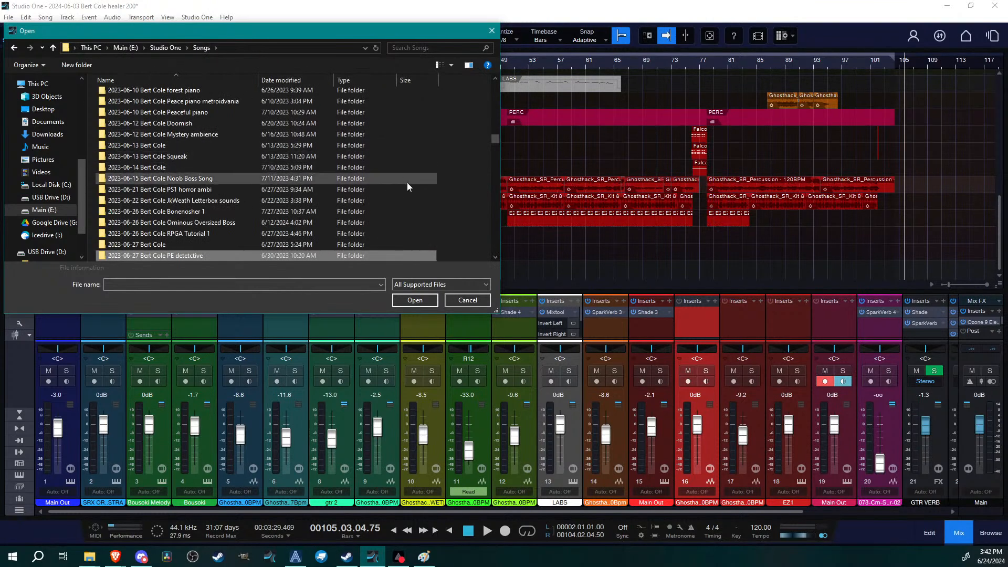
Look through the song folders from late June to late August 2023
scroll(414, 197, down, 3)
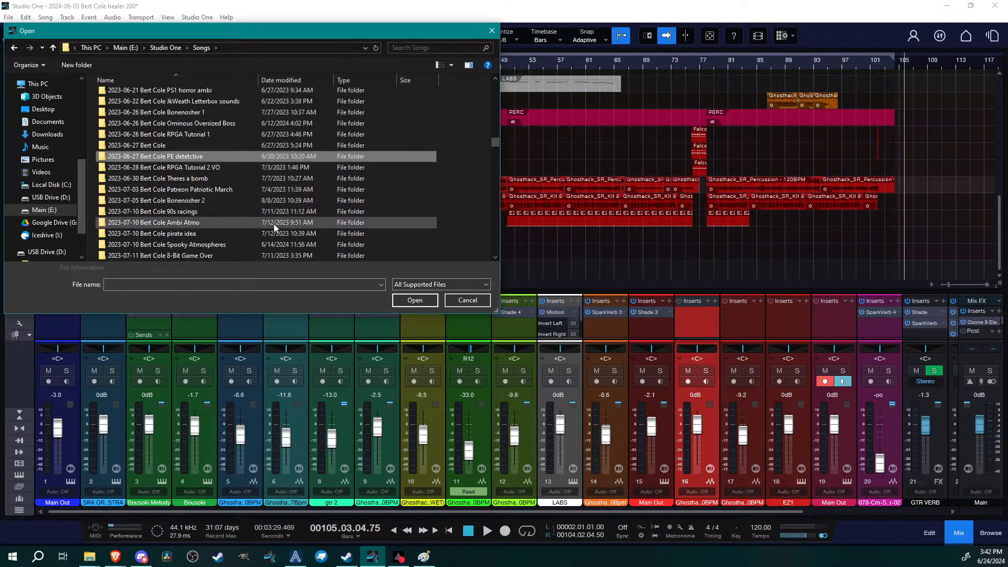
scroll(209, 250, down, 3)
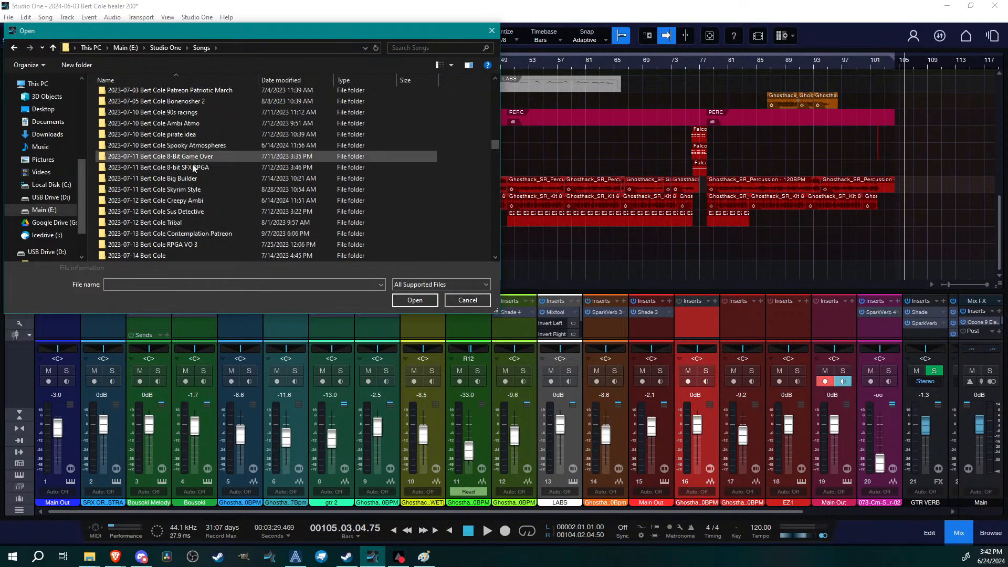
scroll(204, 174, down, 2)
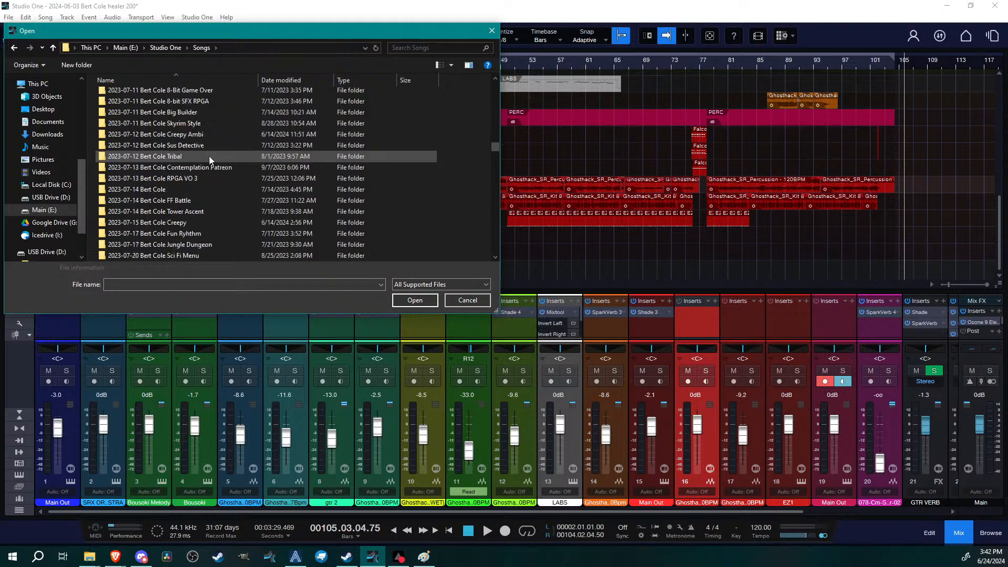
scroll(209, 156, down, 1)
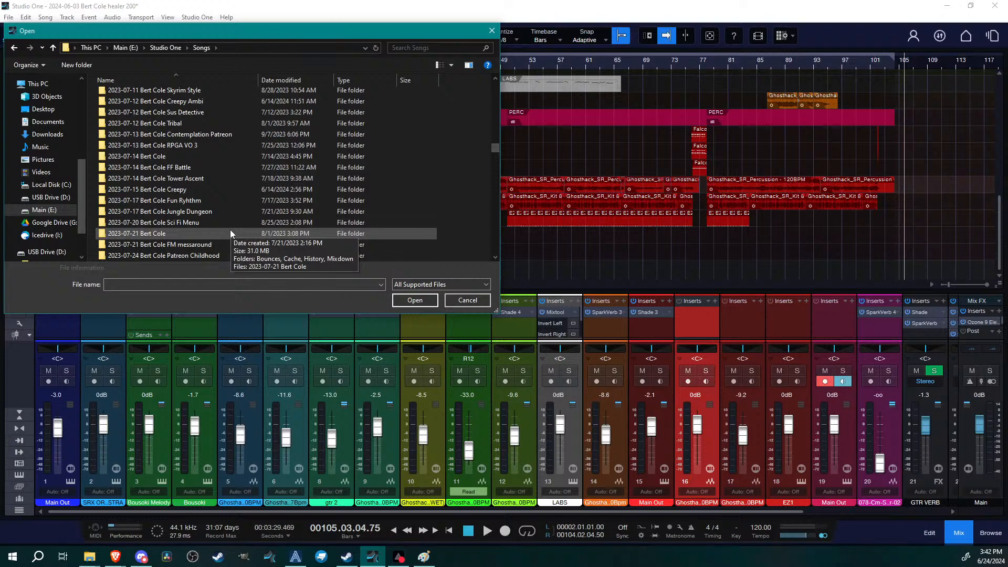
scroll(231, 233, down, 2)
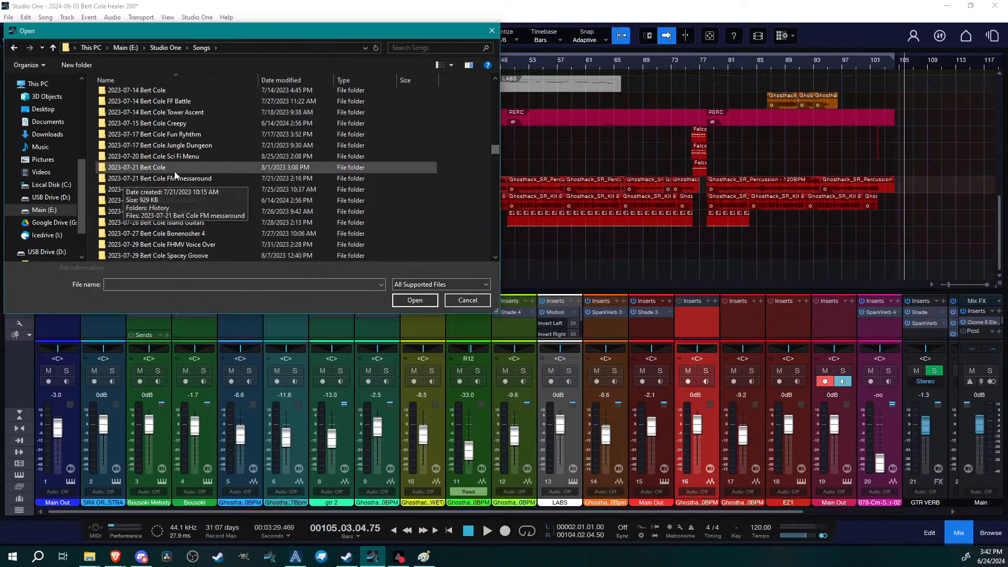
scroll(185, 180, down, 2)
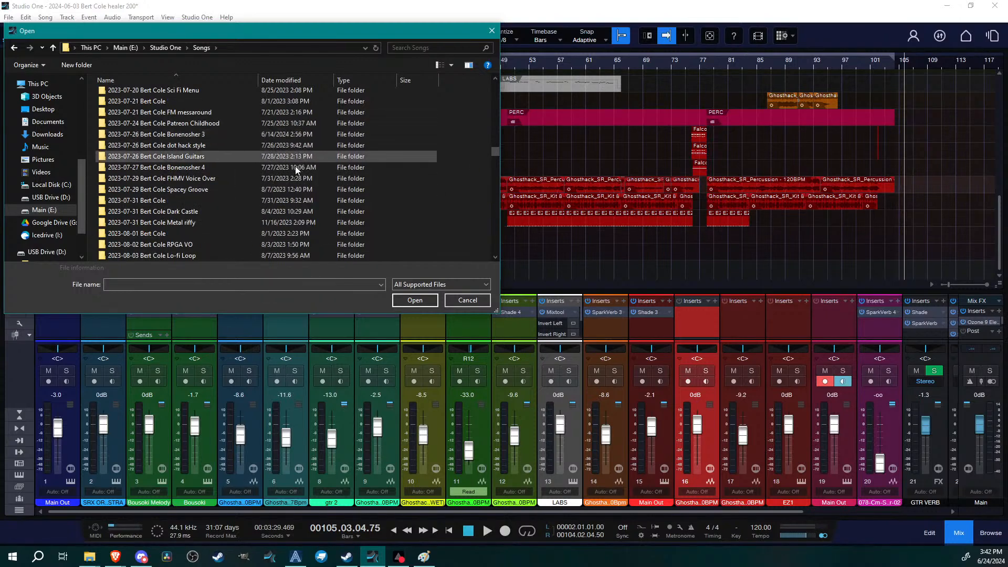
scroll(219, 209, down, 3)
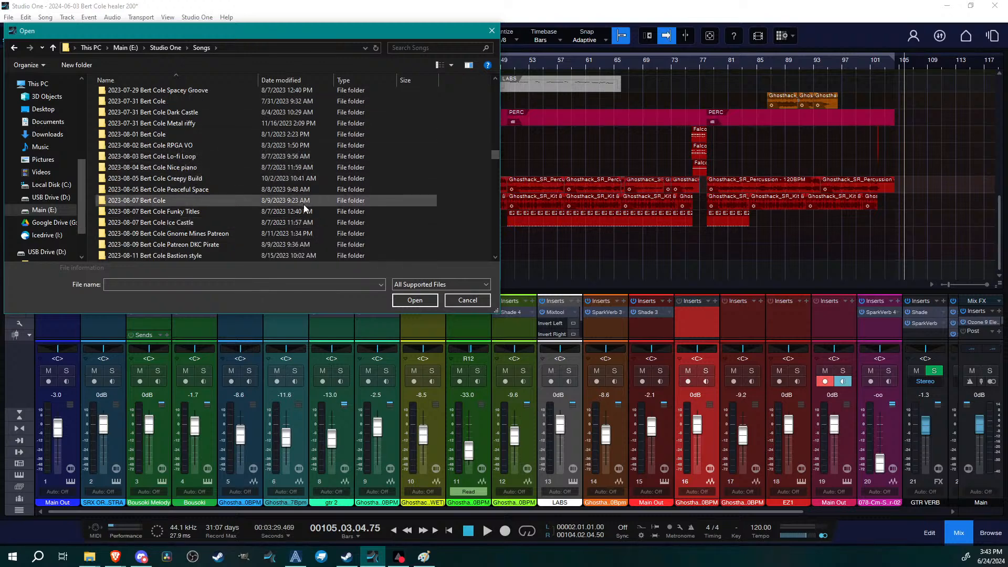
scroll(303, 208, down, 2)
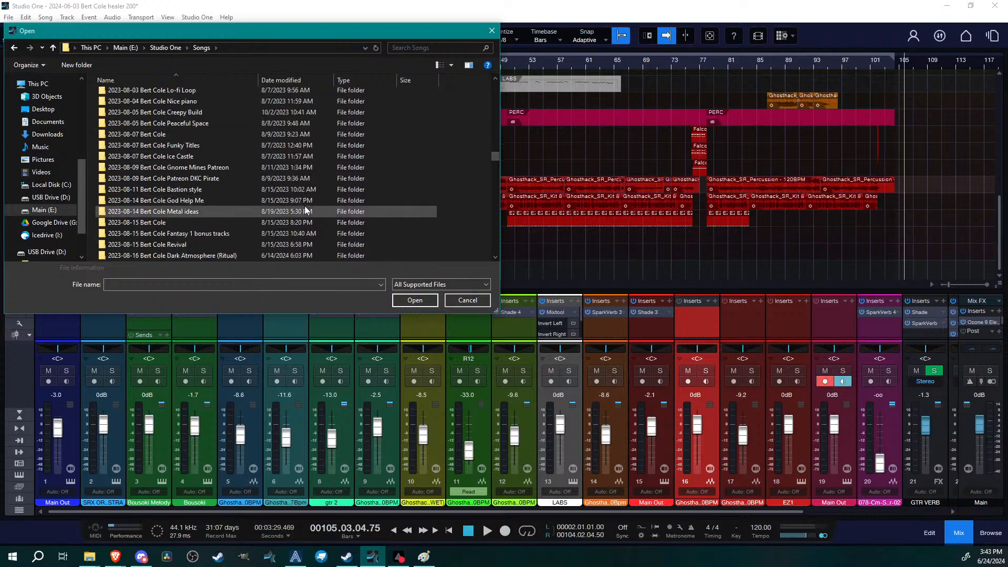
scroll(307, 200, down, 2)
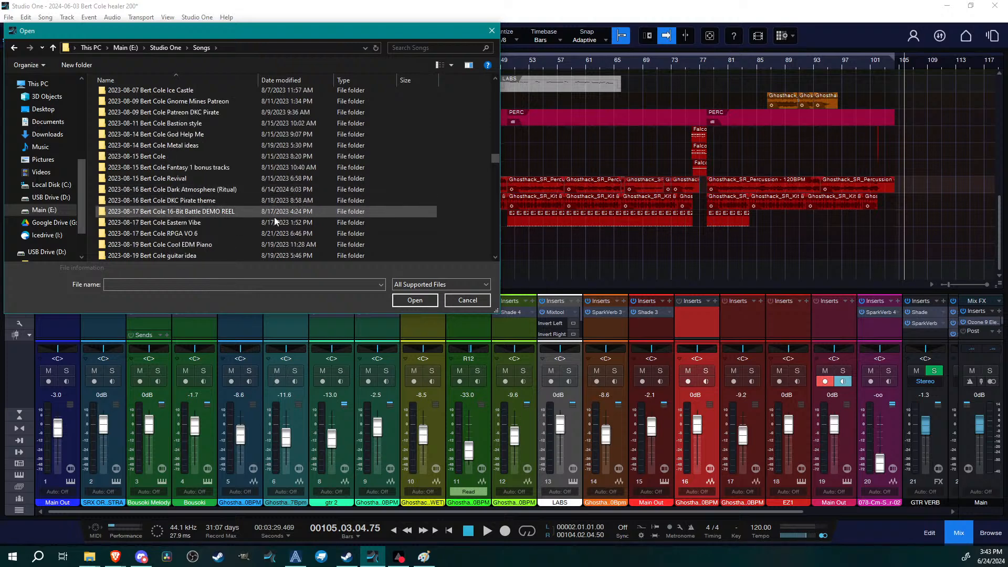
scroll(272, 225, down, 1)
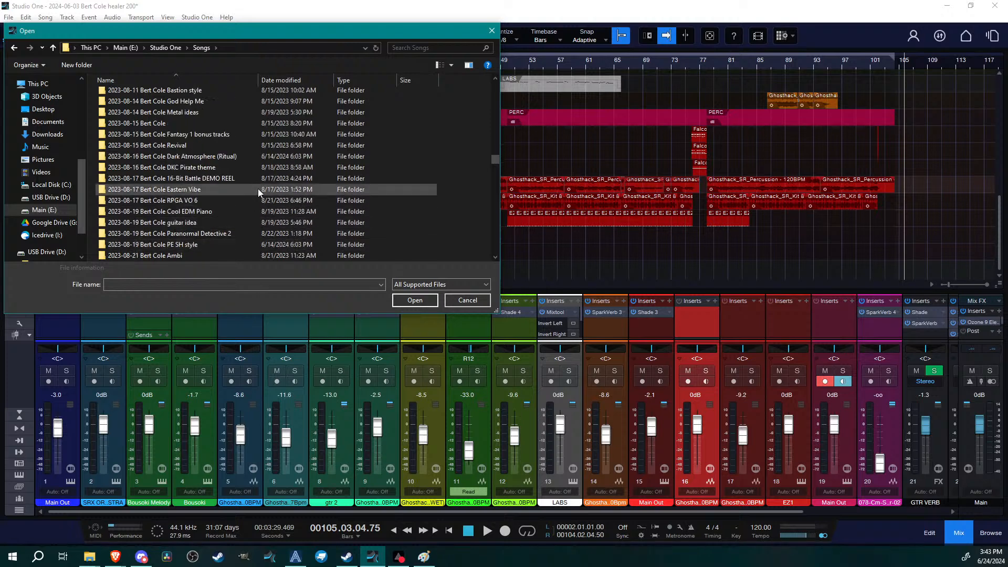
scroll(260, 190, down, 1)
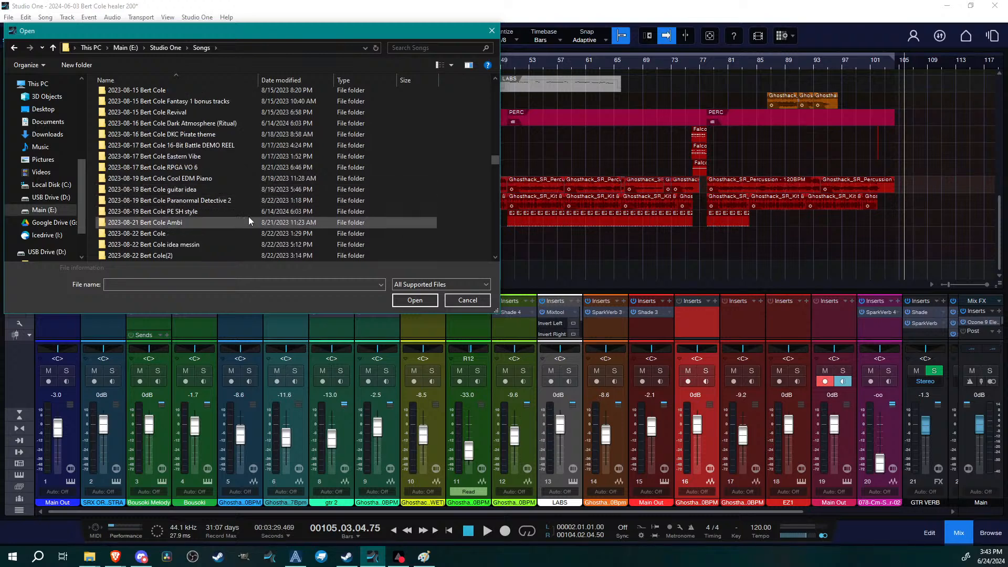
Check the Mixdown folder of the 2023-08-19 Paranormal Detective 2 song, and return to the Songs folder
double_click(206, 202)
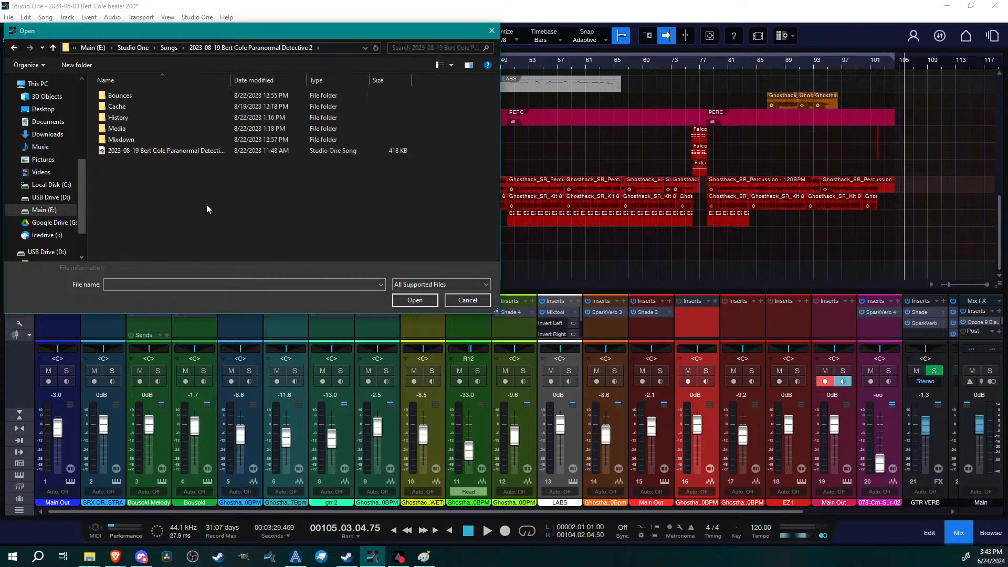
double_click(128, 139)
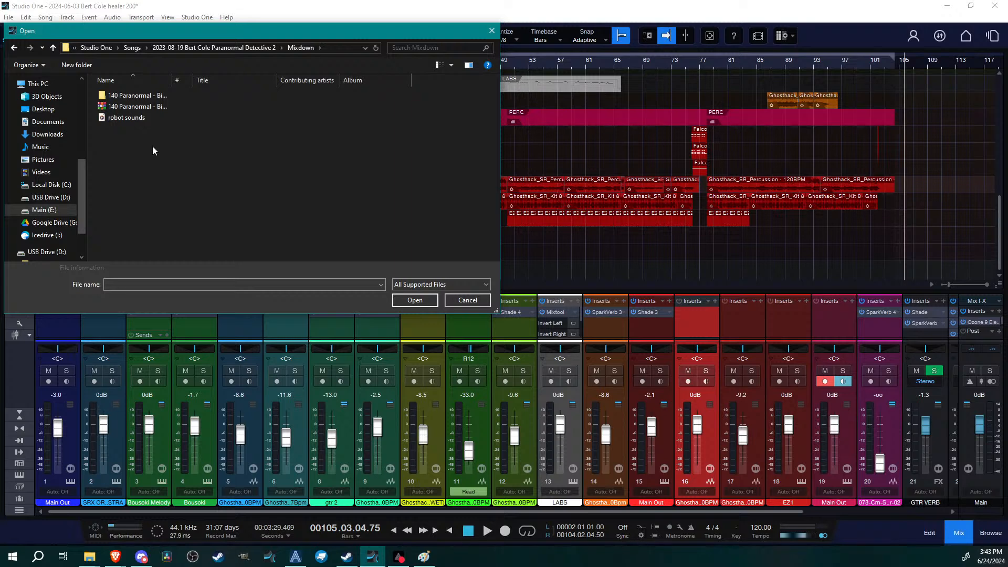
click(192, 48)
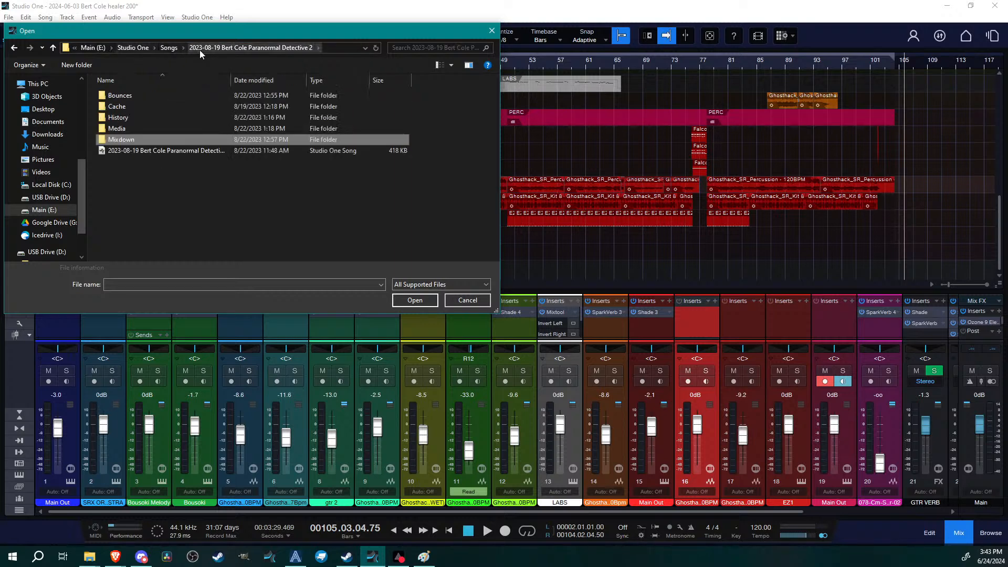
click(167, 48)
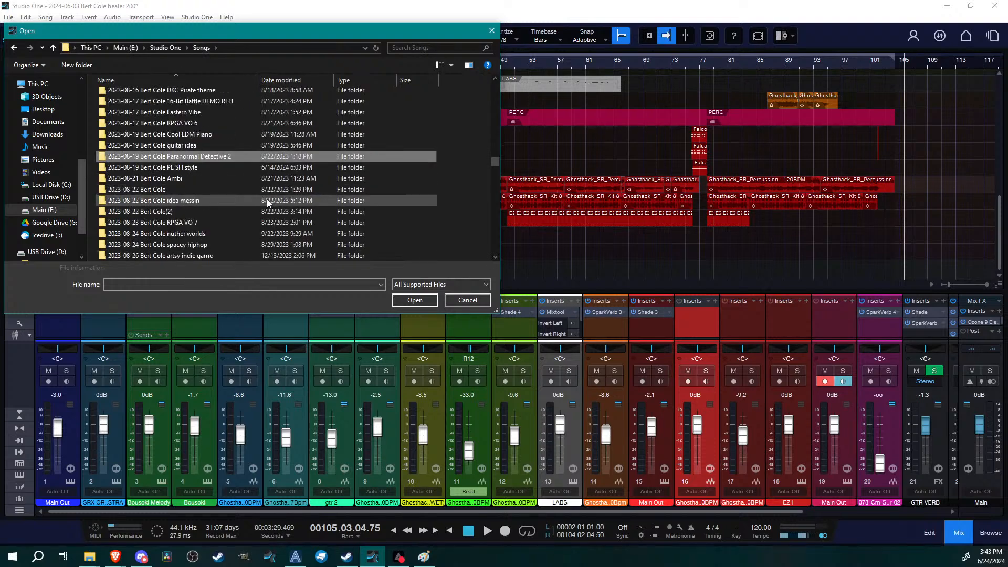
Look through the song folders from late August to October 2023
scroll(247, 215, down, 1)
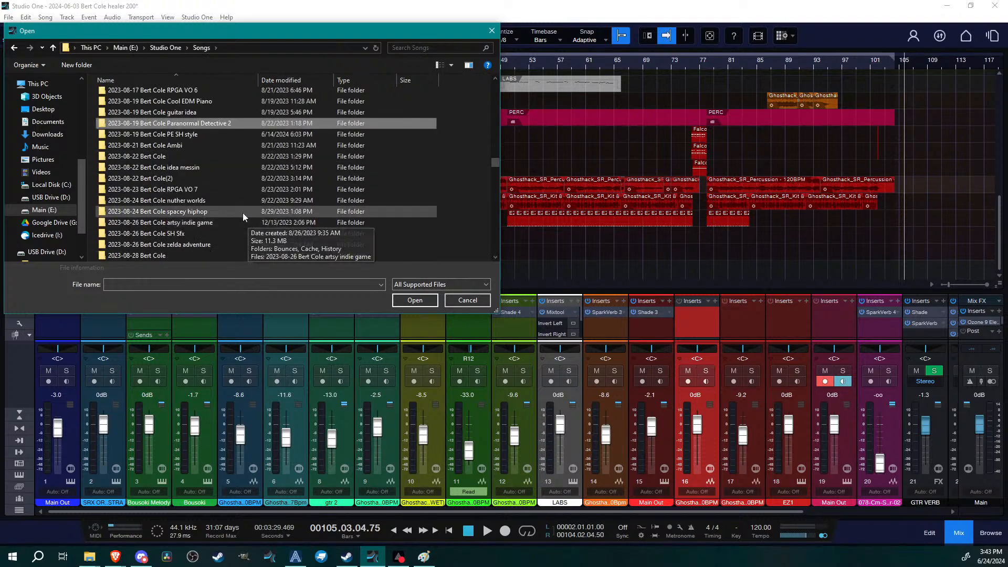
scroll(249, 215, down, 1)
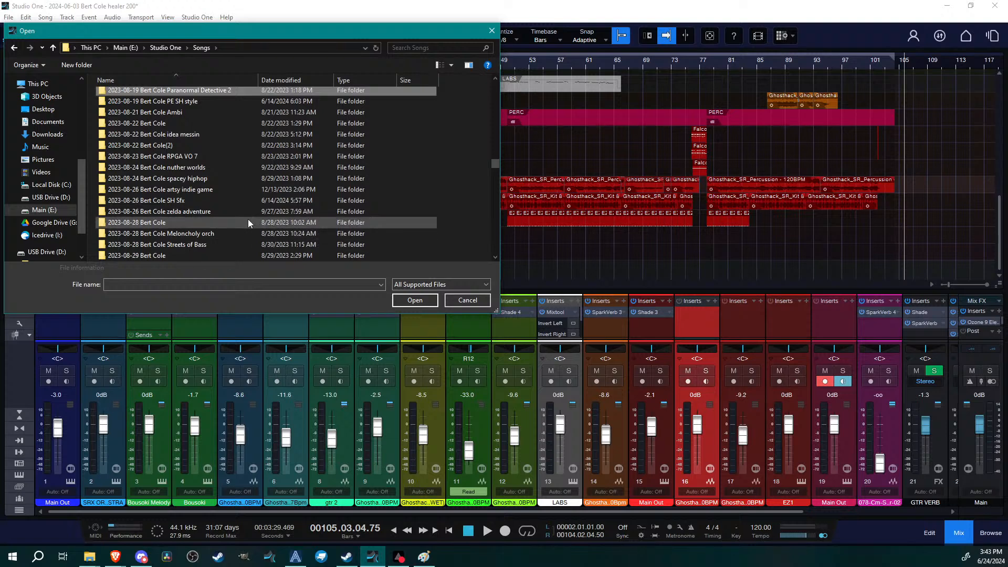
scroll(252, 241, down, 1)
scroll(252, 239, down, 1)
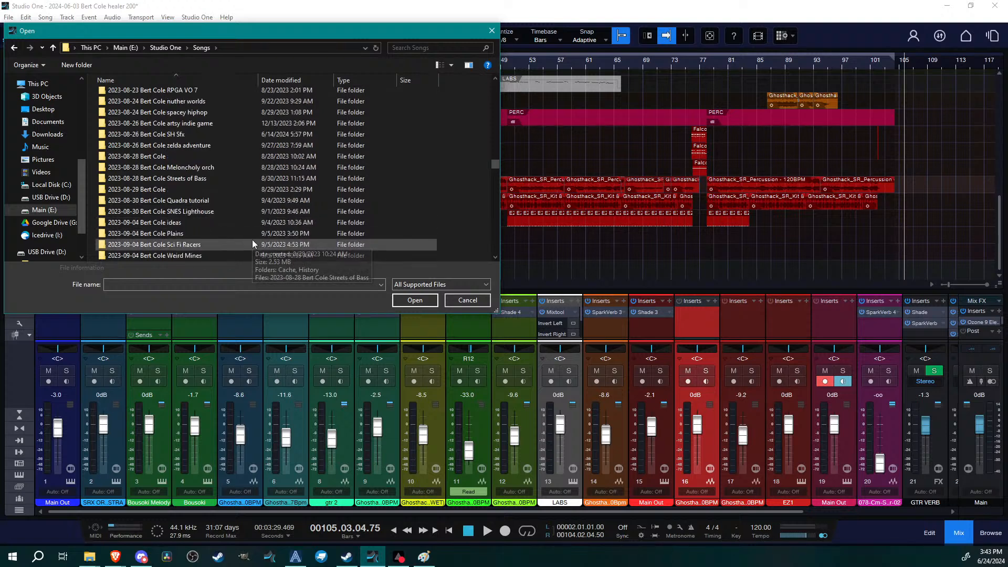
scroll(252, 239, down, 2)
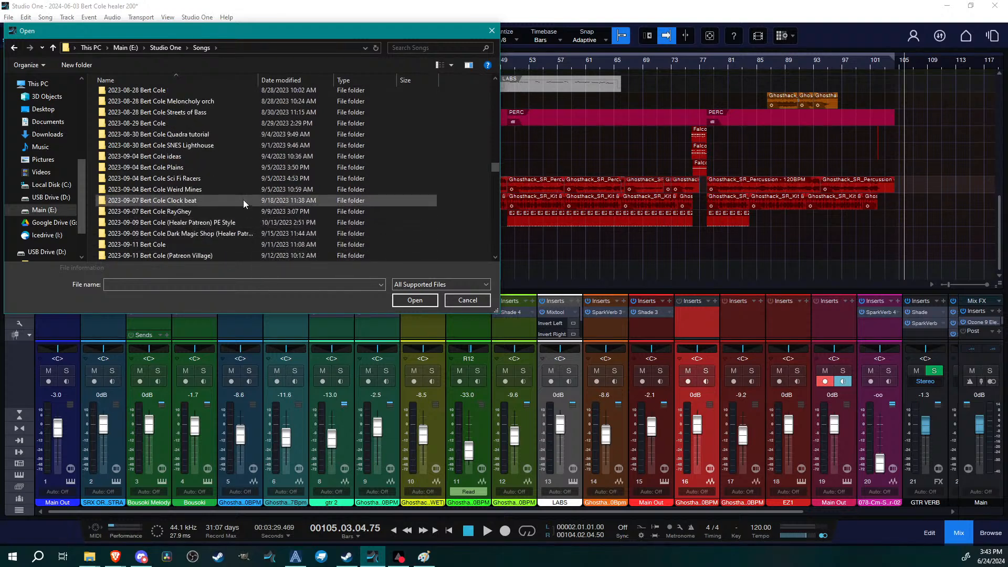
scroll(255, 172, down, 1)
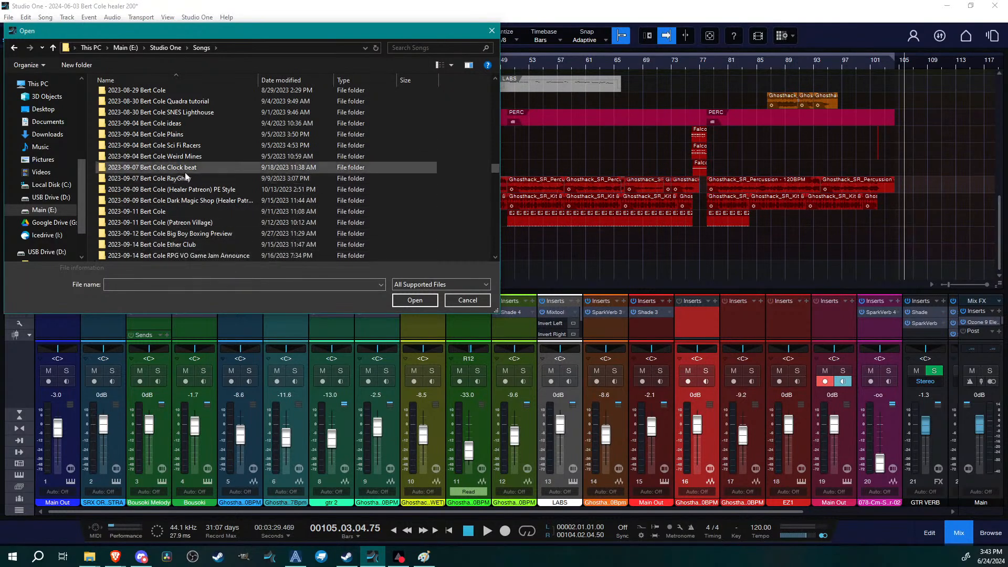
scroll(216, 201, down, 2)
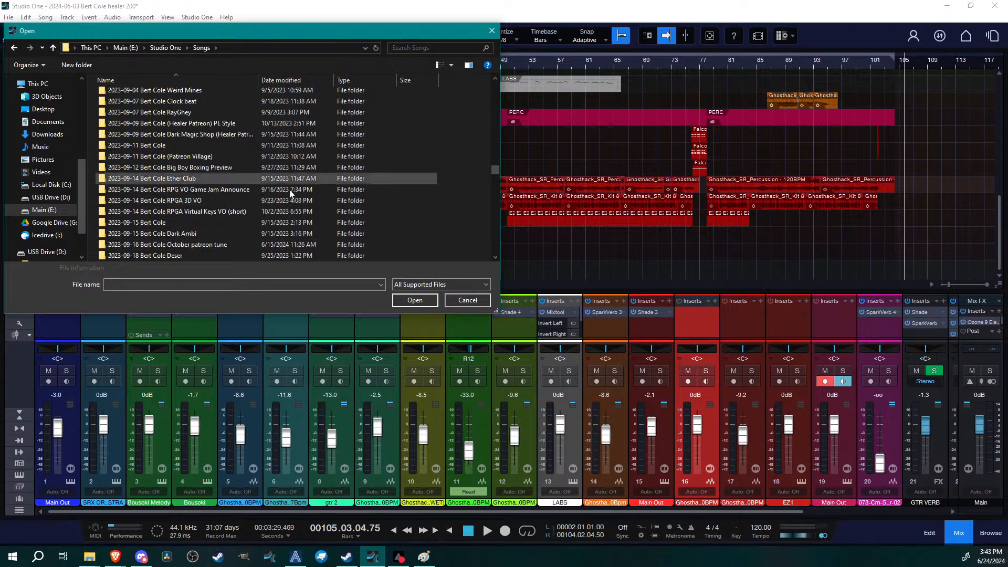
scroll(307, 190, down, 1)
scroll(307, 190, down, 1)
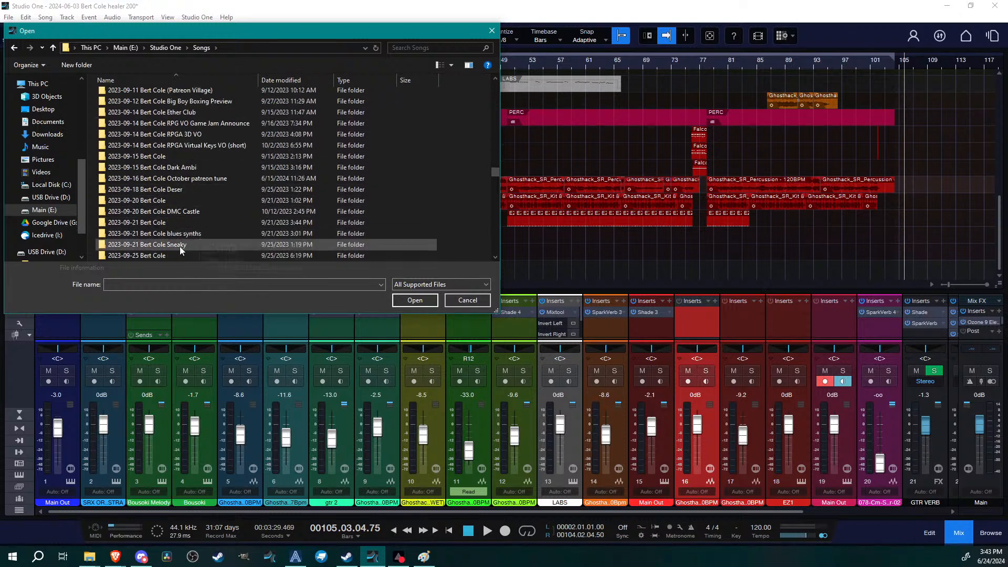
scroll(213, 181, down, 1)
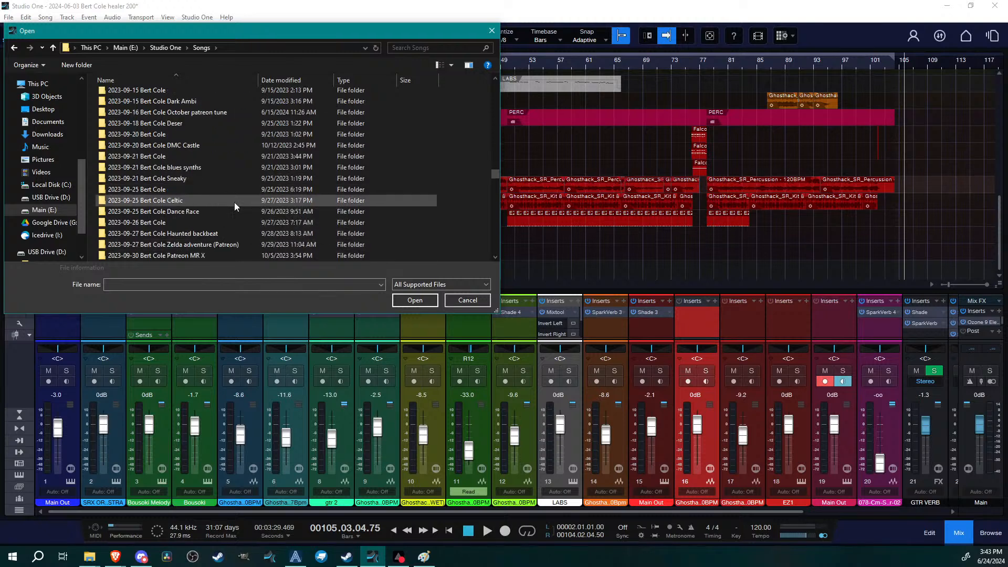
scroll(234, 211, down, 2)
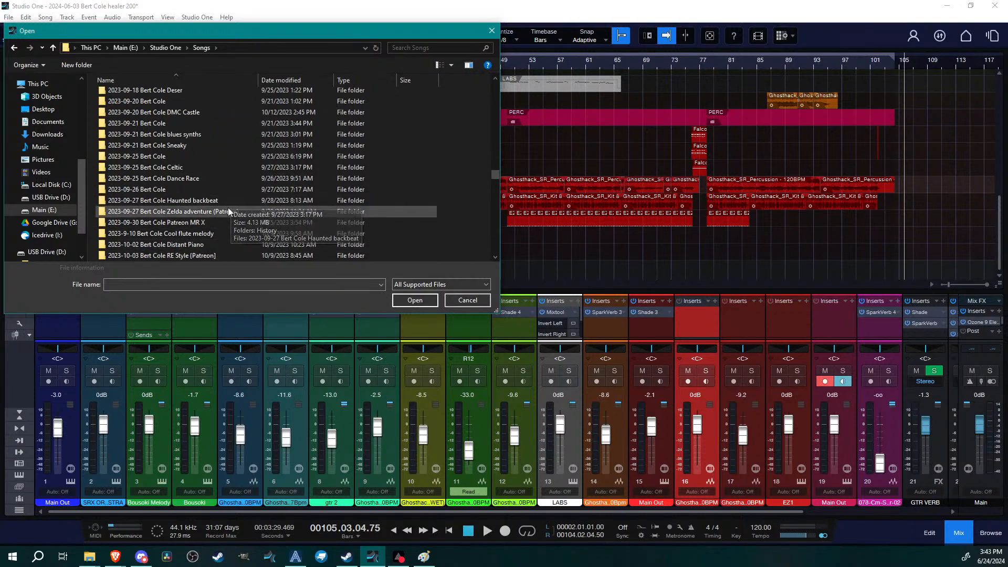
scroll(210, 256, down, 1)
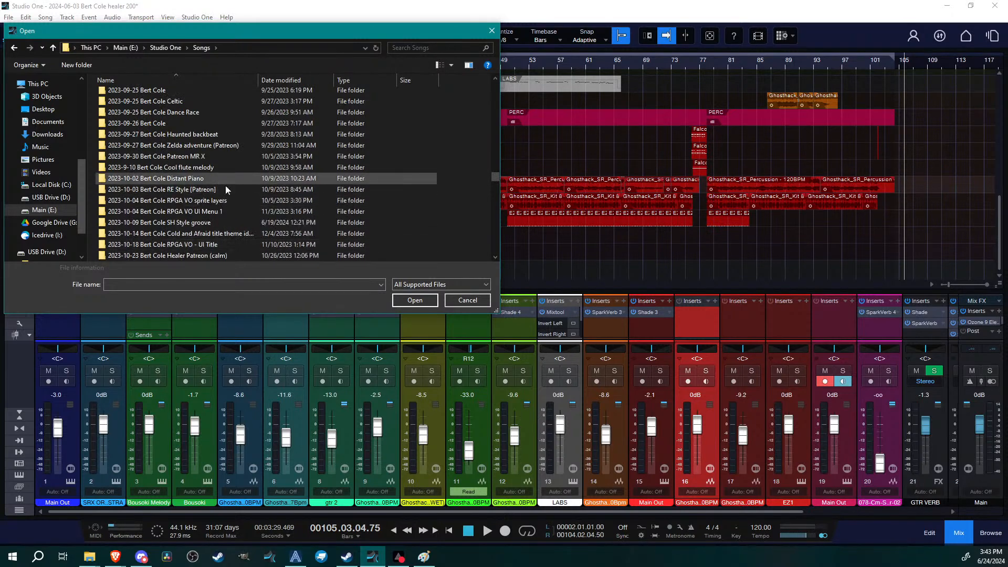
scroll(178, 254, down, 1)
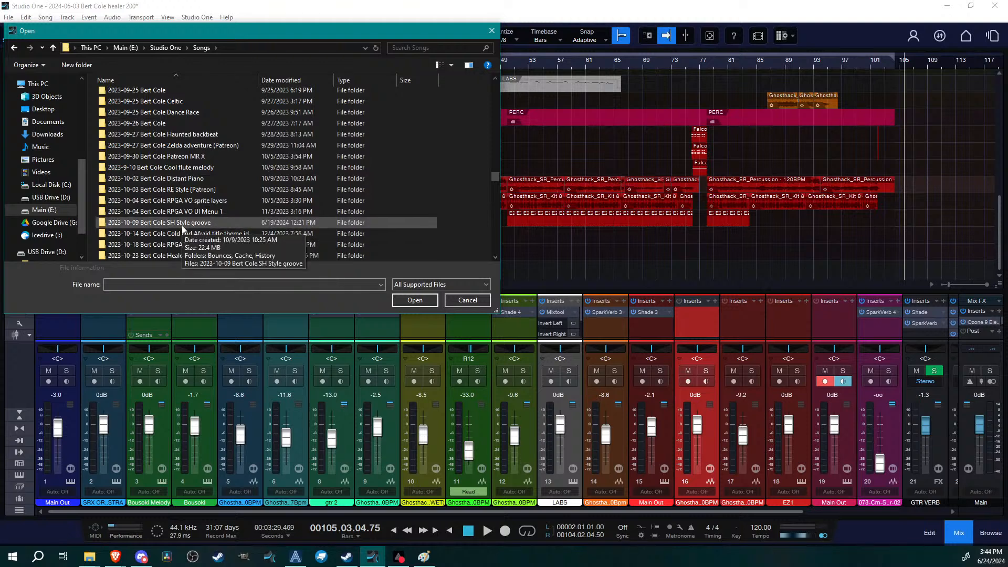
Open the 2023-10-03 RE Style [Patreon] song and close its Falcon instrument window to view the arrangement
double_click(189, 192)
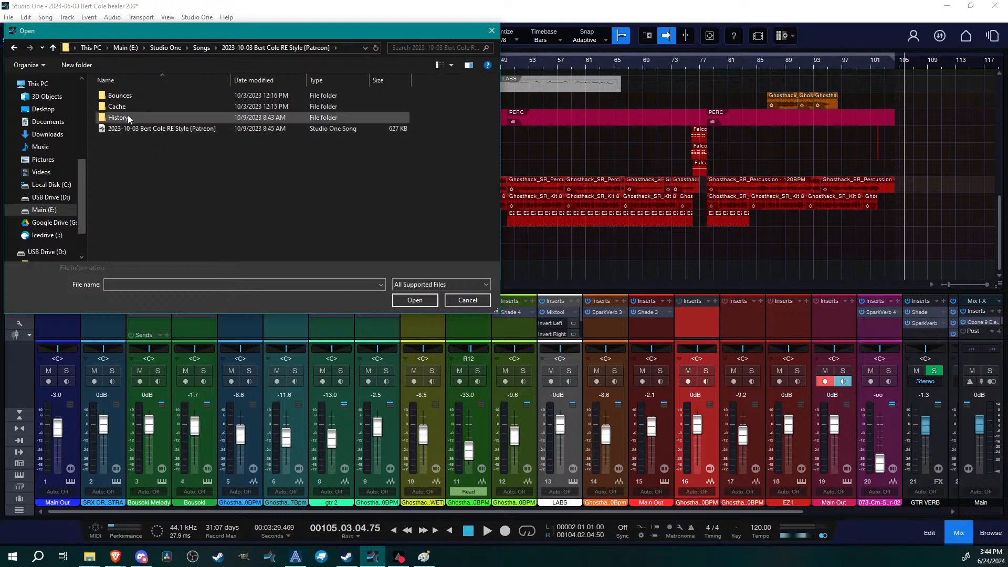
double_click(179, 130)
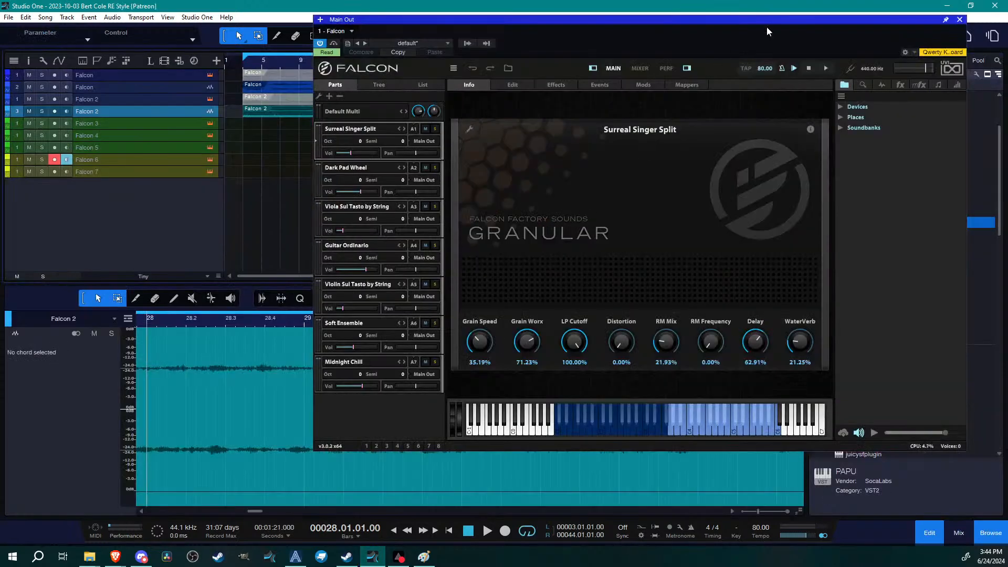
click(960, 20)
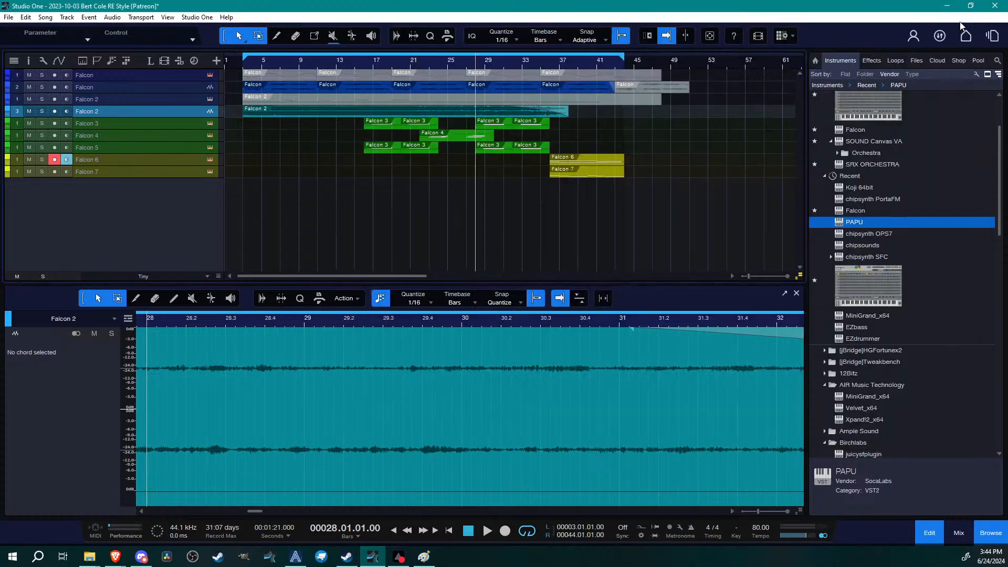
Play the RE Style song from bar 3 and show a taller mixer console below the arrangement during playback
click(244, 68)
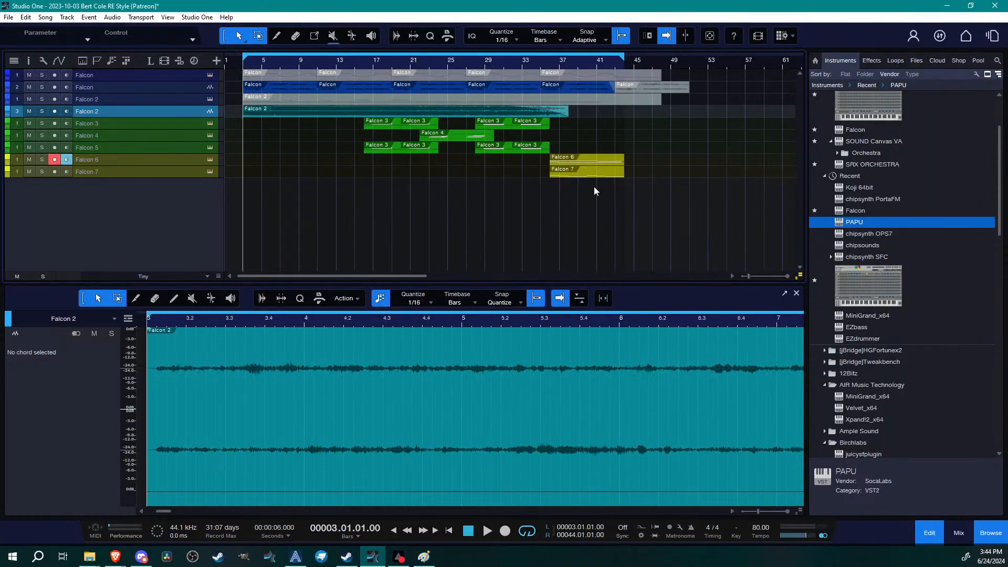
key(space)
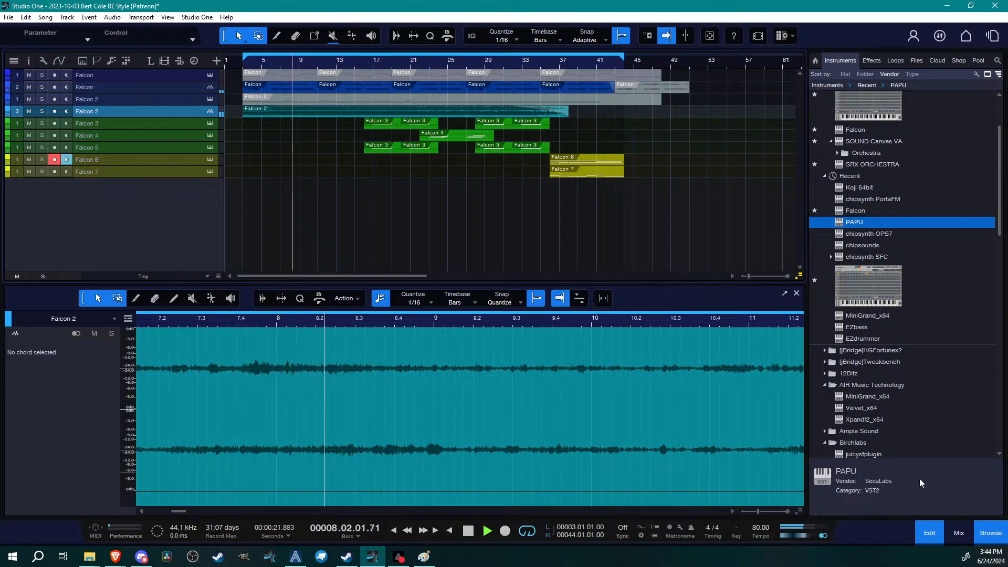
click(959, 532)
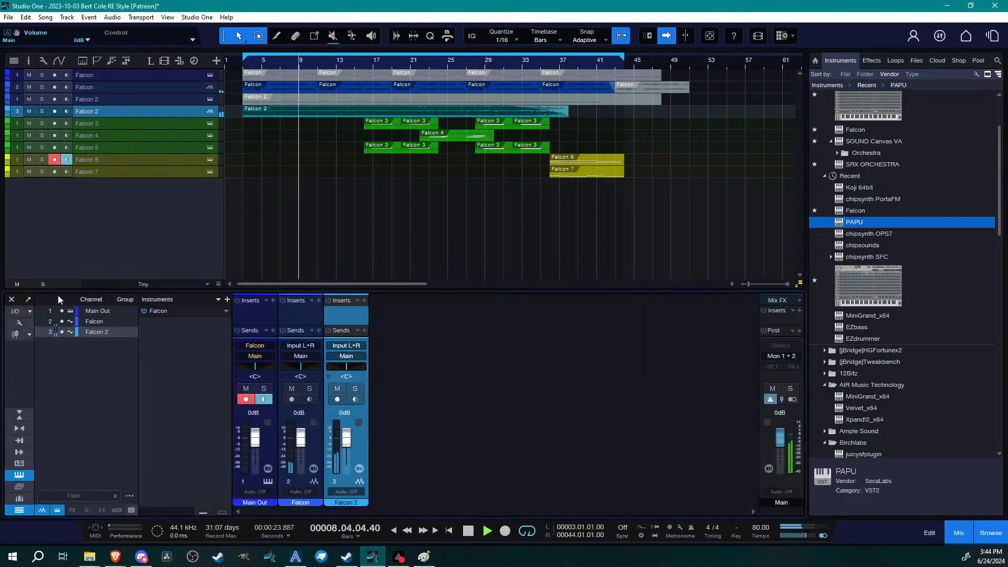
drag(114, 291, 120, 261)
click(959, 542)
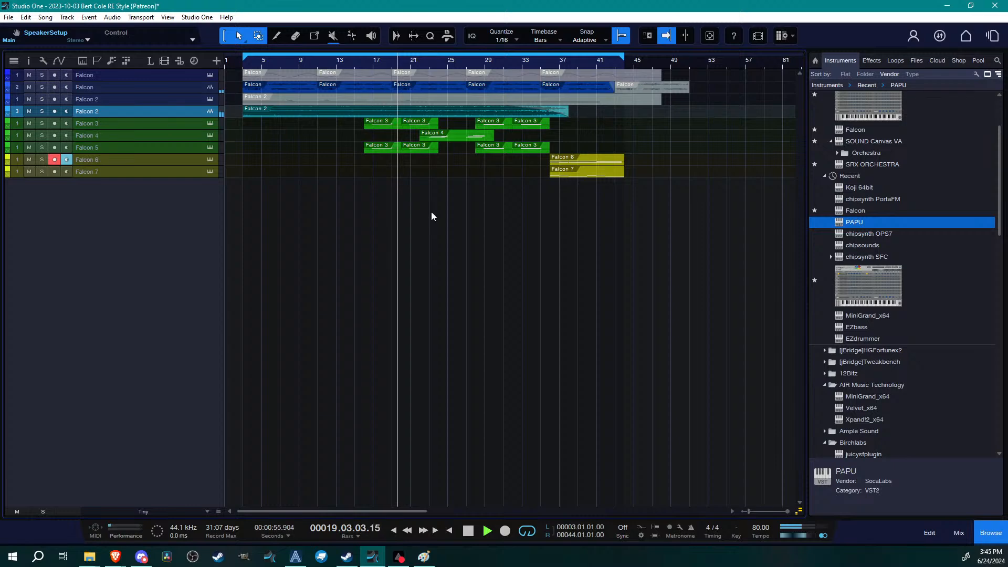
click(959, 532)
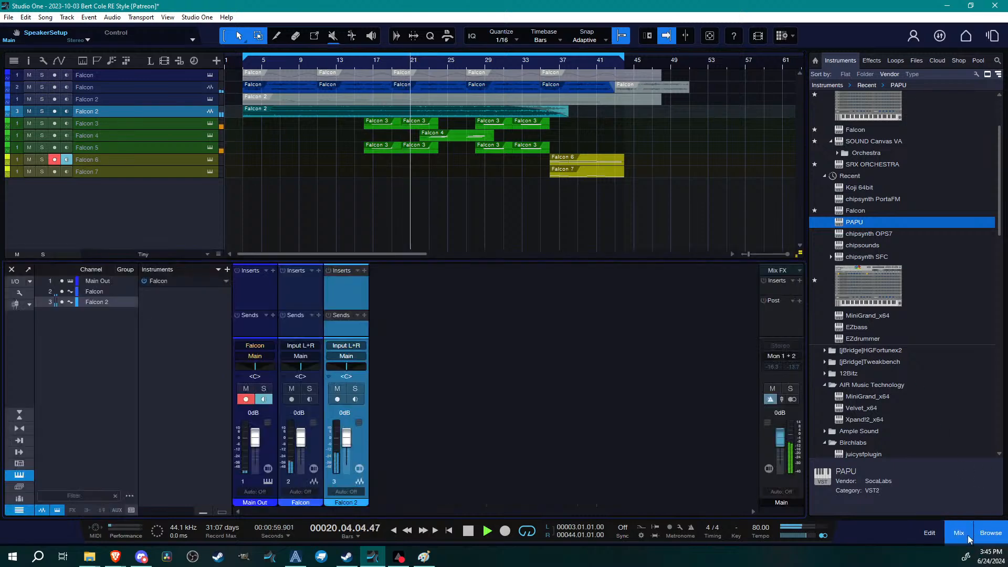
mouse_move(789, 435)
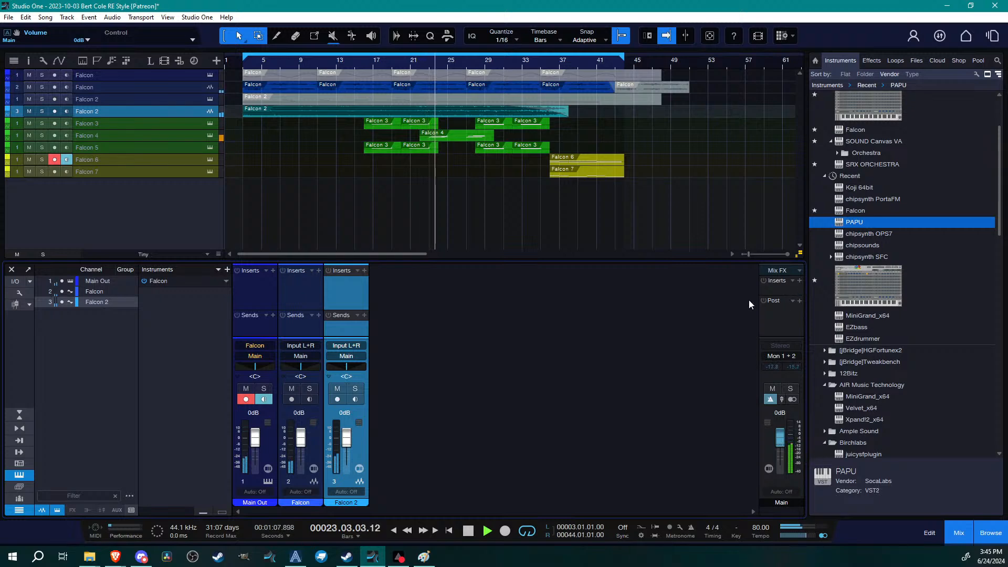
Adjust the Main output level of the RE Style song during playback, bringing it to -1.7 dB
drag(782, 449, 781, 443)
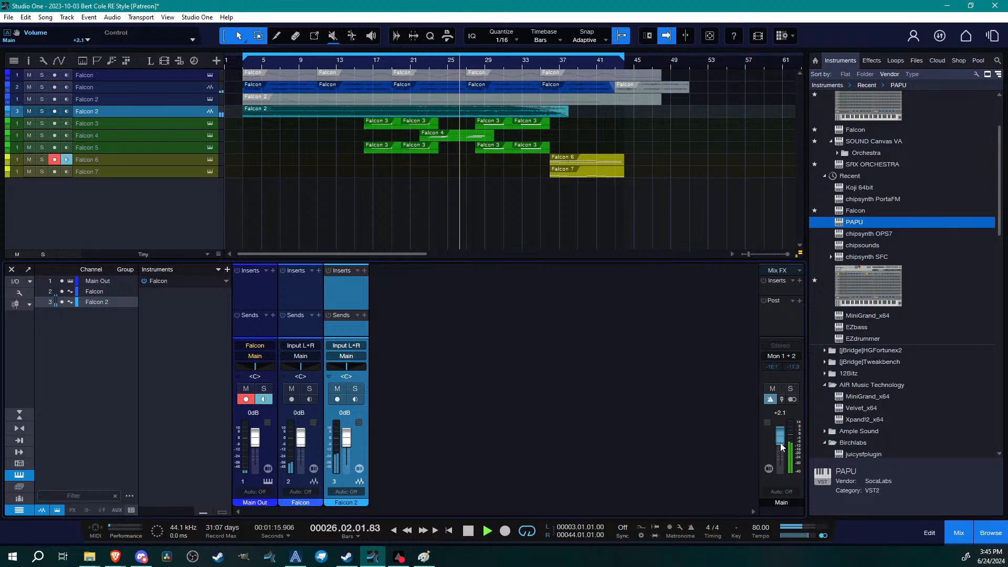
drag(781, 447, 783, 442)
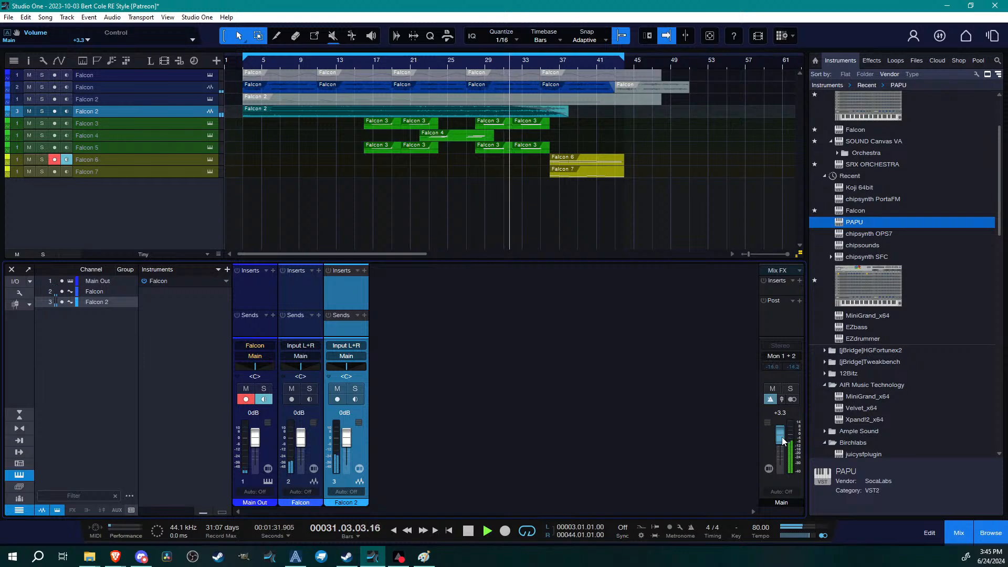
scroll(785, 436, up, 2)
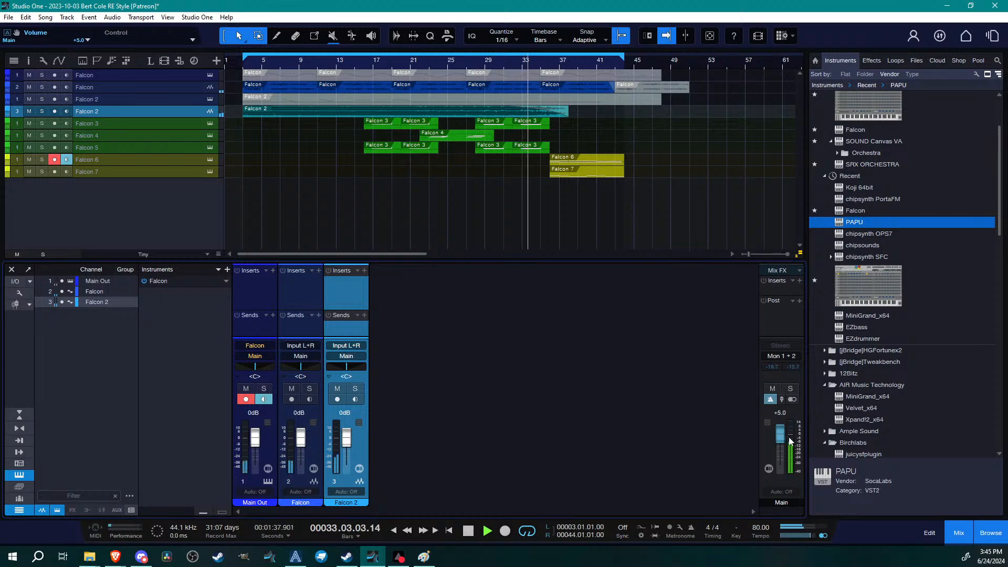
scroll(786, 441, up, 1)
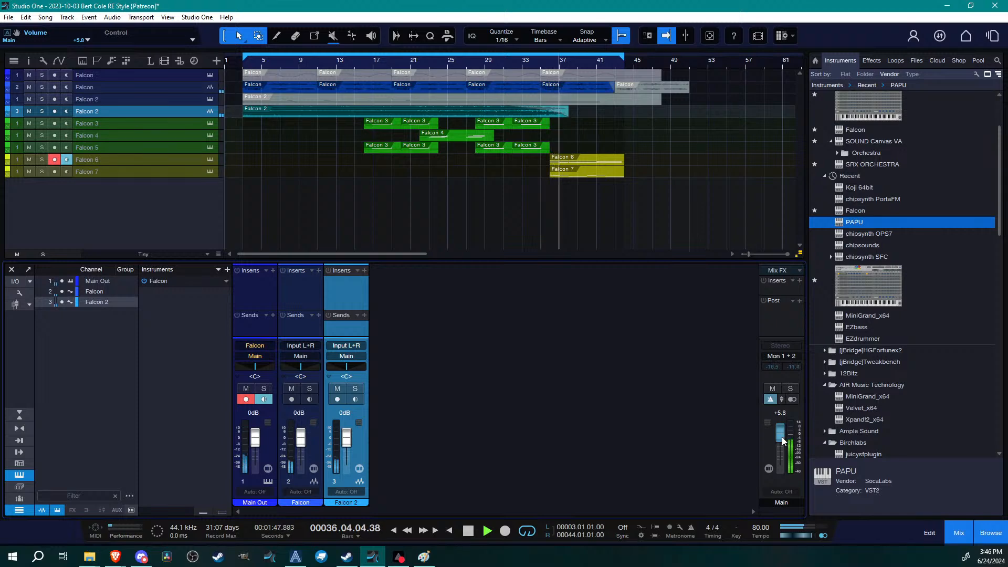
scroll(780, 439, down, 1)
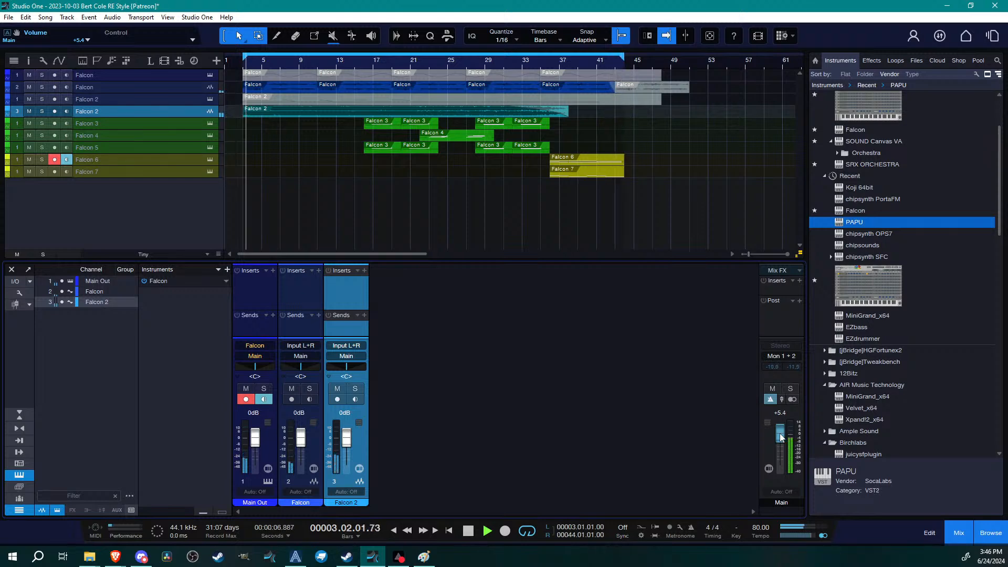
scroll(781, 437, down, 3)
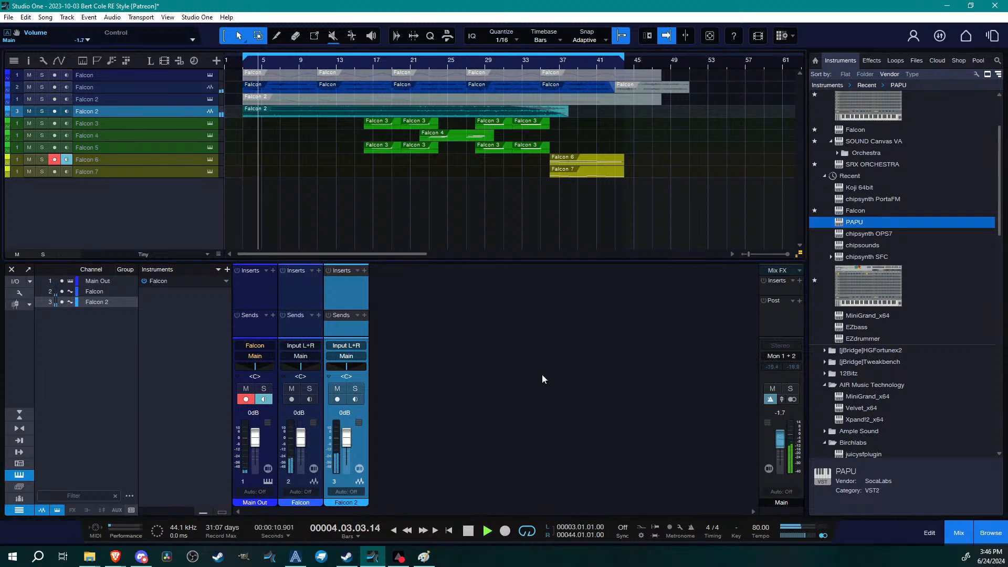
Stop playback and close the RE Style song without saving its changes
key(space)
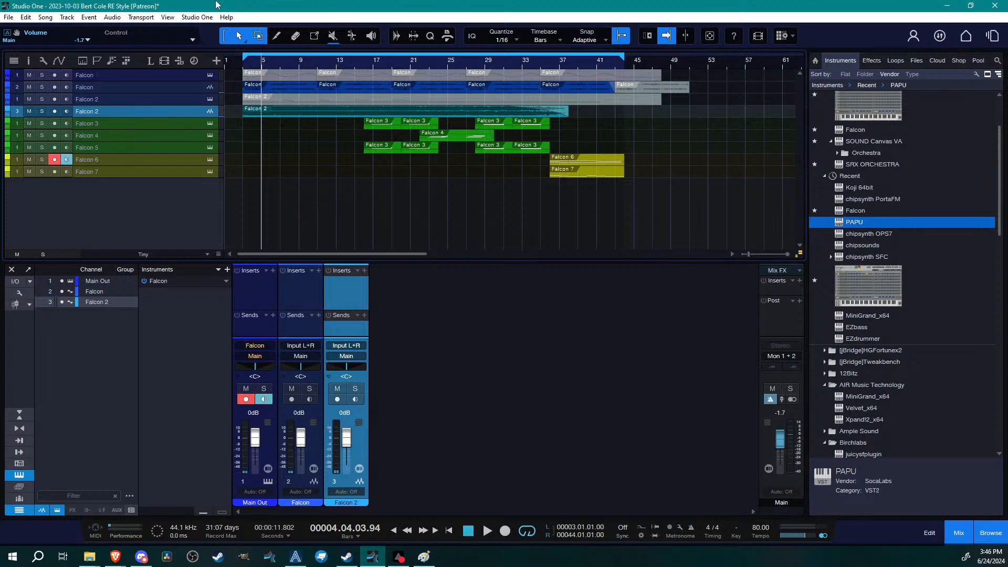
click(9, 17)
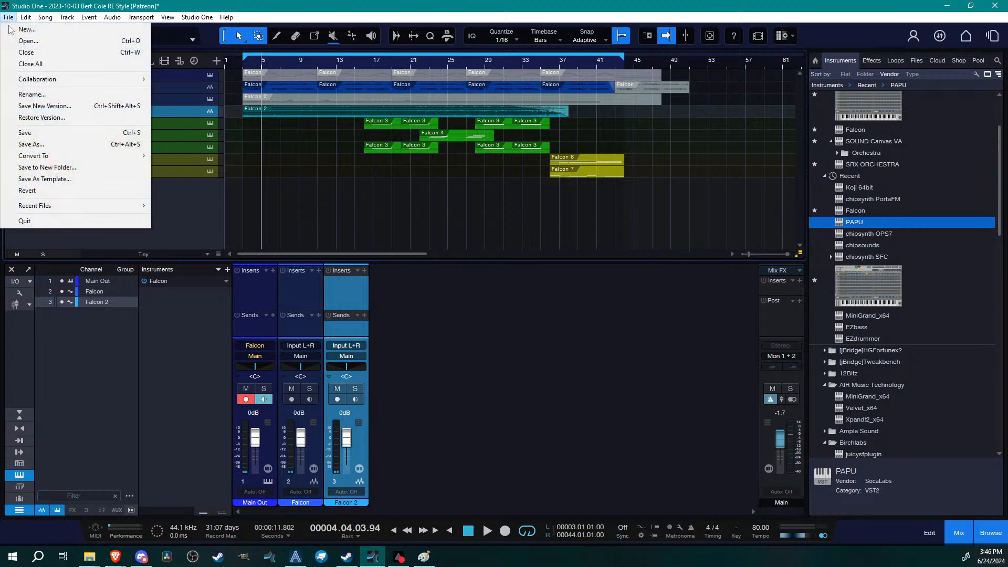
click(27, 52)
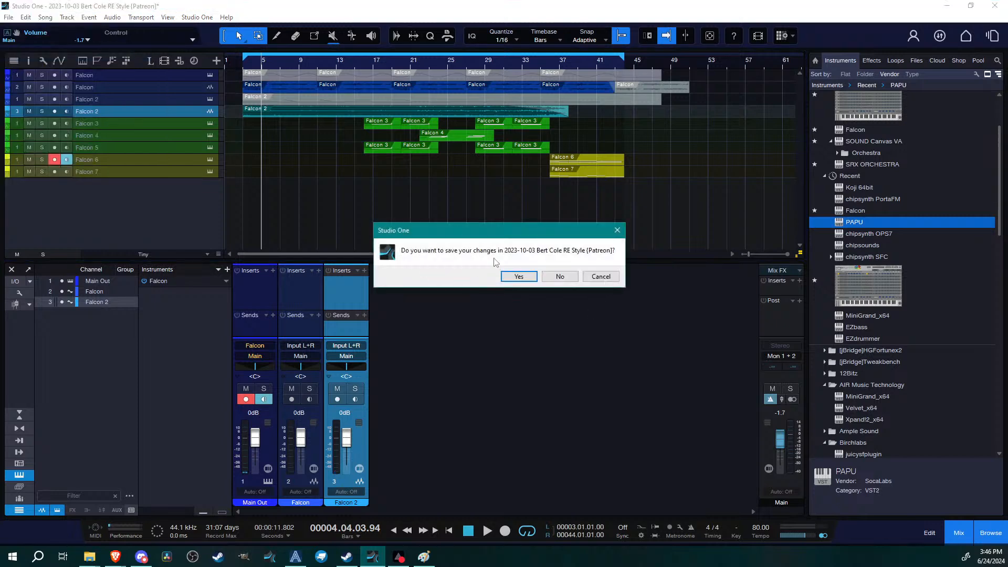
click(559, 277)
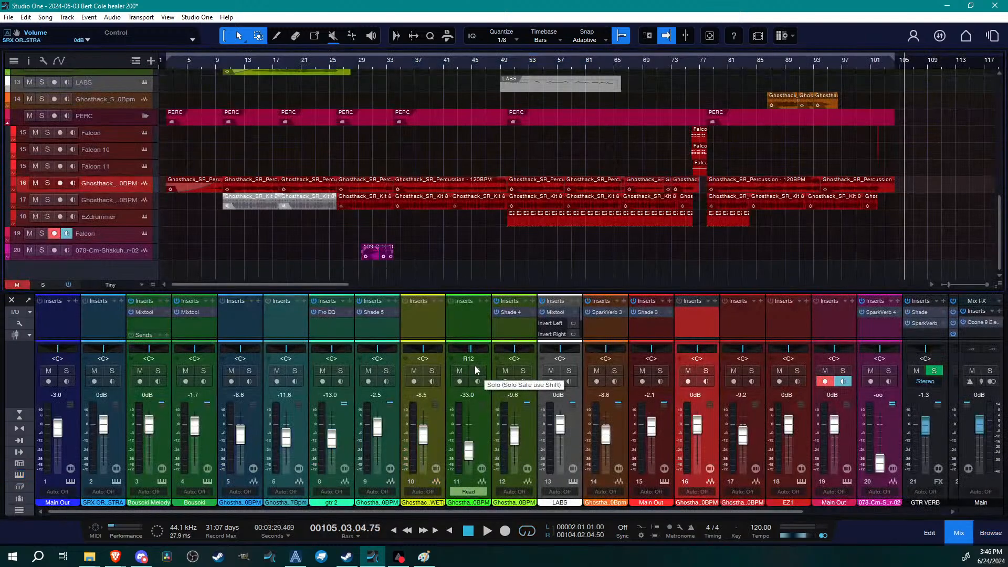
Open the 2023-09-30 Patreon MR X song from its folder in the Studio One Songs directory
click(9, 16)
click(25, 41)
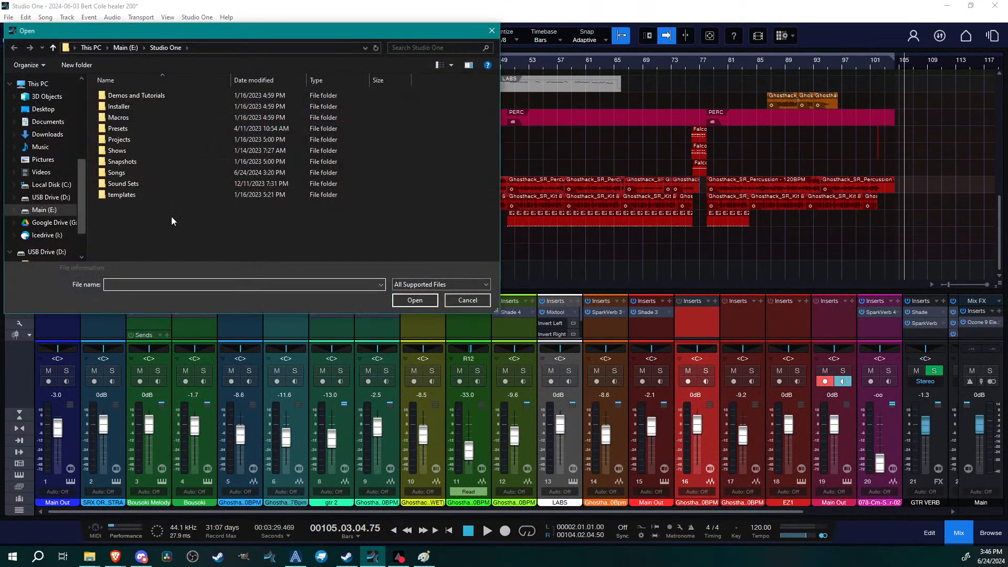
double_click(133, 172)
drag(491, 89, 498, 160)
scroll(298, 192, down, 5)
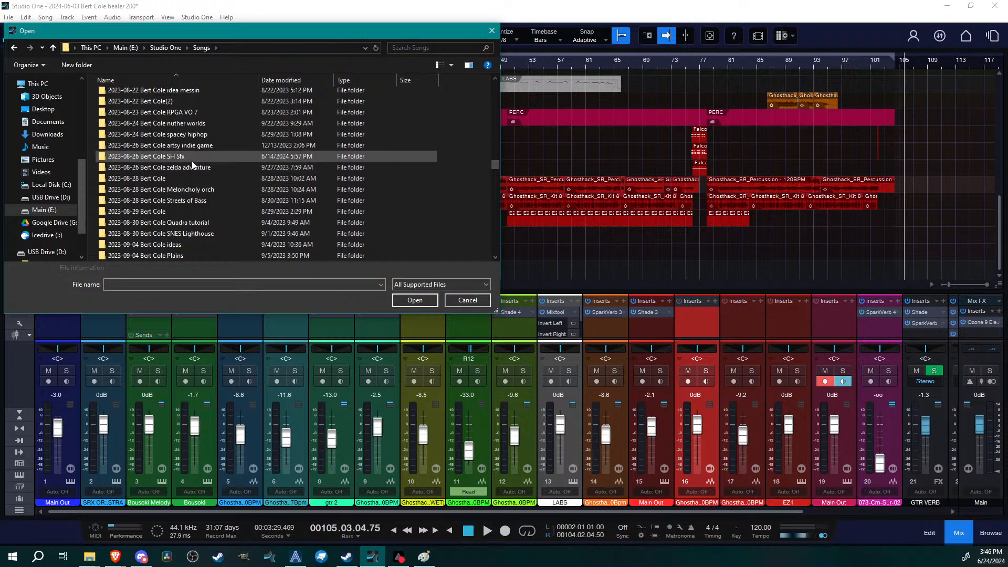
scroll(232, 198, down, 2)
scroll(232, 210, down, 2)
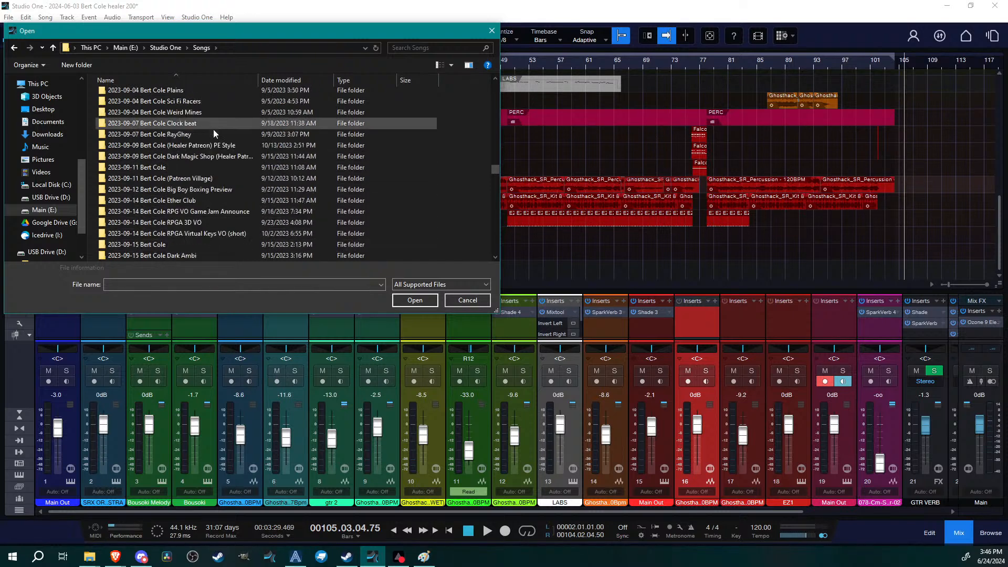
scroll(211, 136, down, 5)
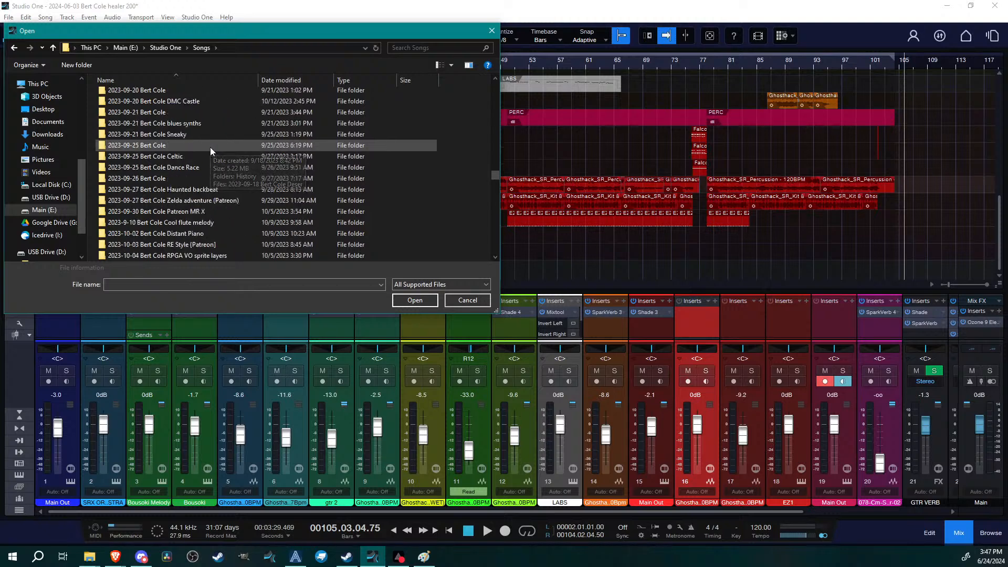
scroll(212, 163, down, 2)
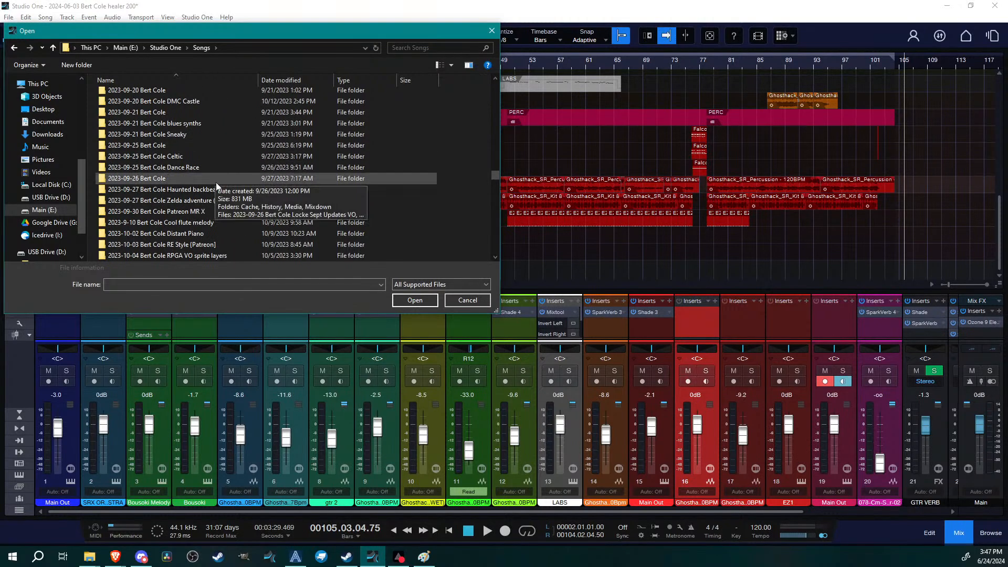
double_click(160, 211)
double_click(173, 145)
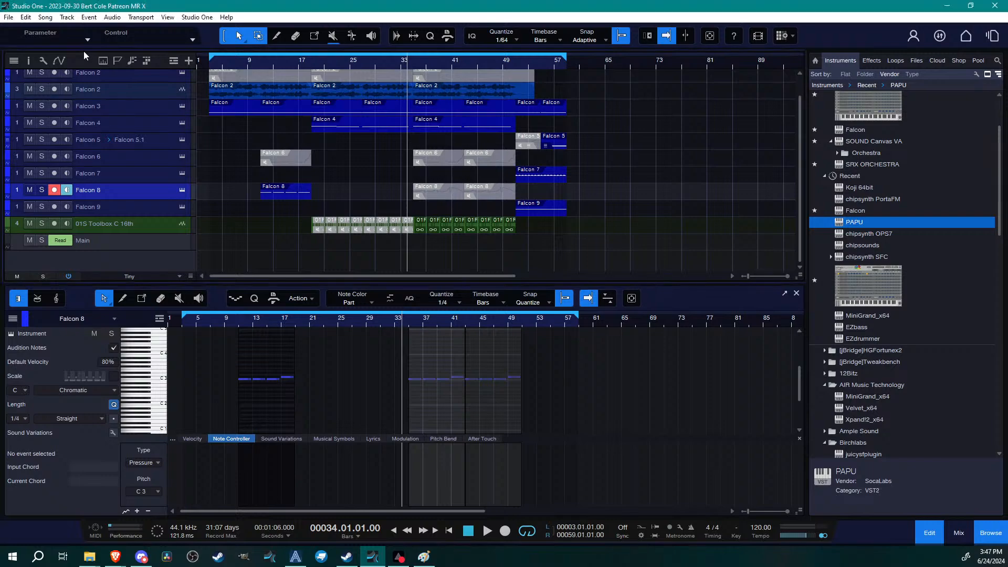
Check the mixer console of the MR X song and play the arrangement from bar 3
click(207, 61)
click(953, 535)
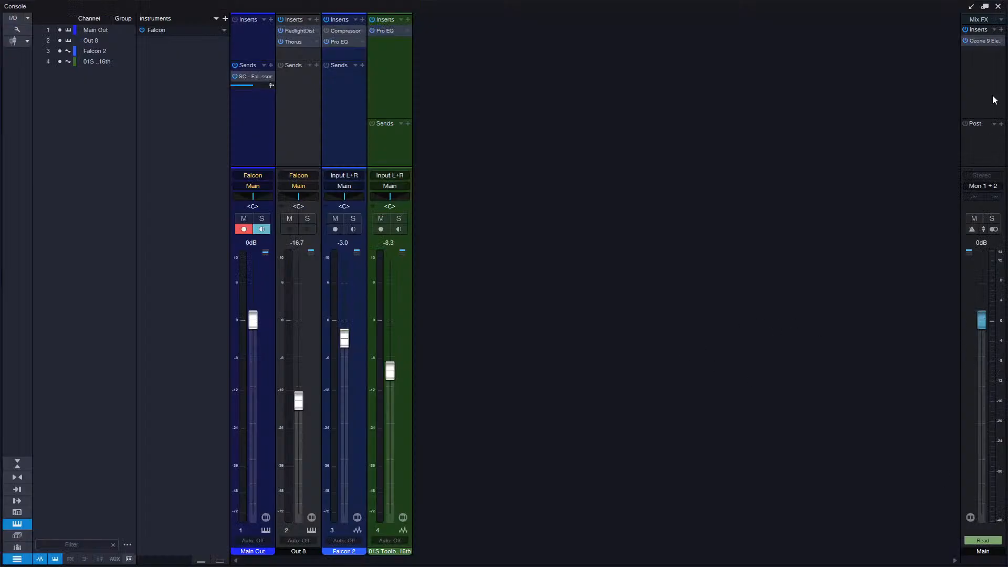
click(999, 7)
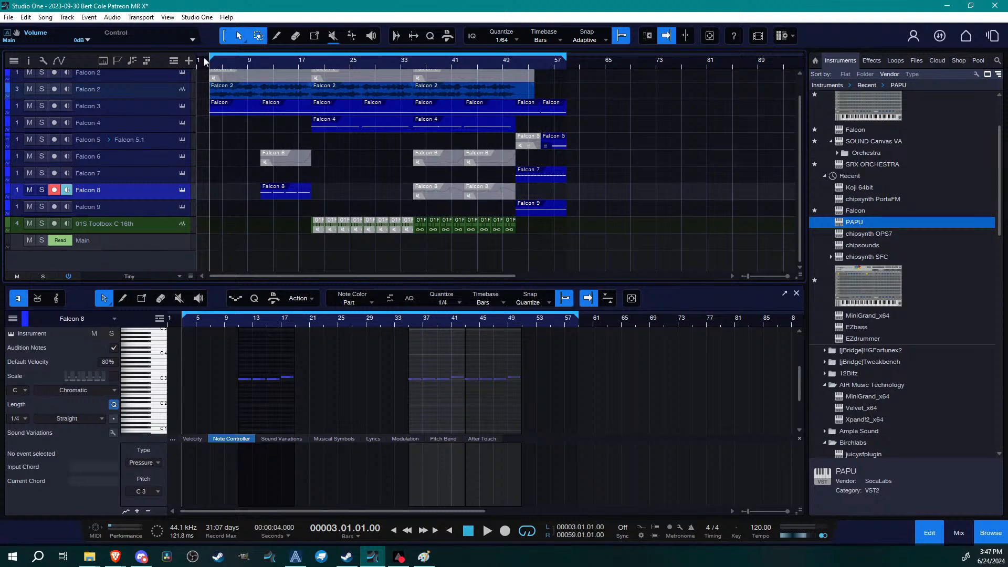
key(space)
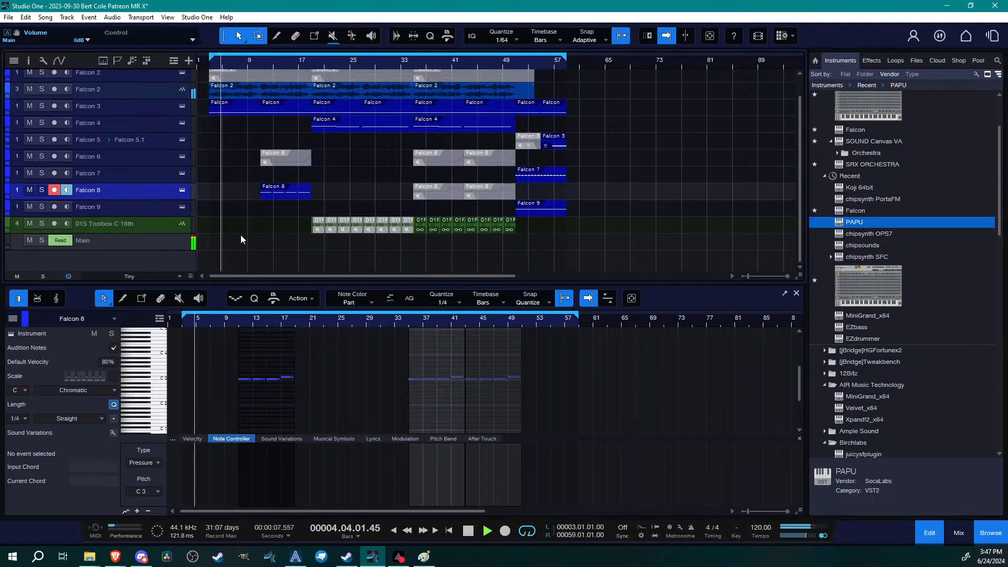
scroll(240, 234, up, 2)
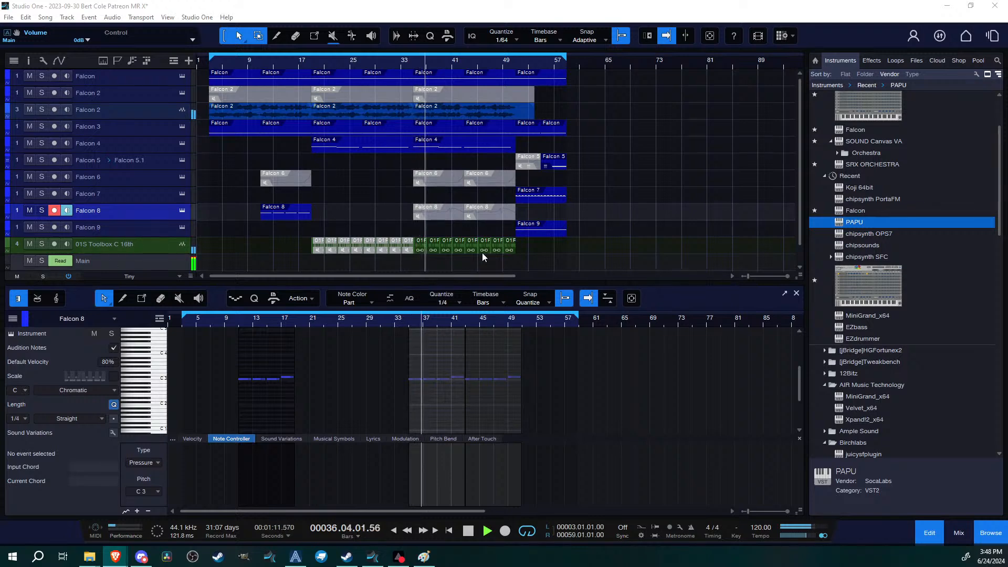
click(610, 255)
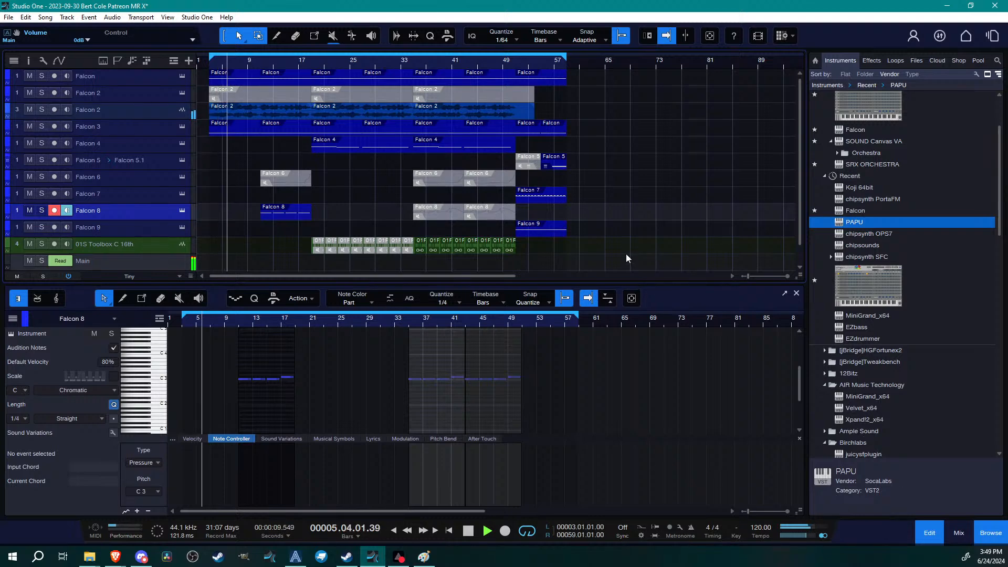
Lower the Main output level to -7.4 dB in the mixer console and stop playback in bar 12
click(949, 536)
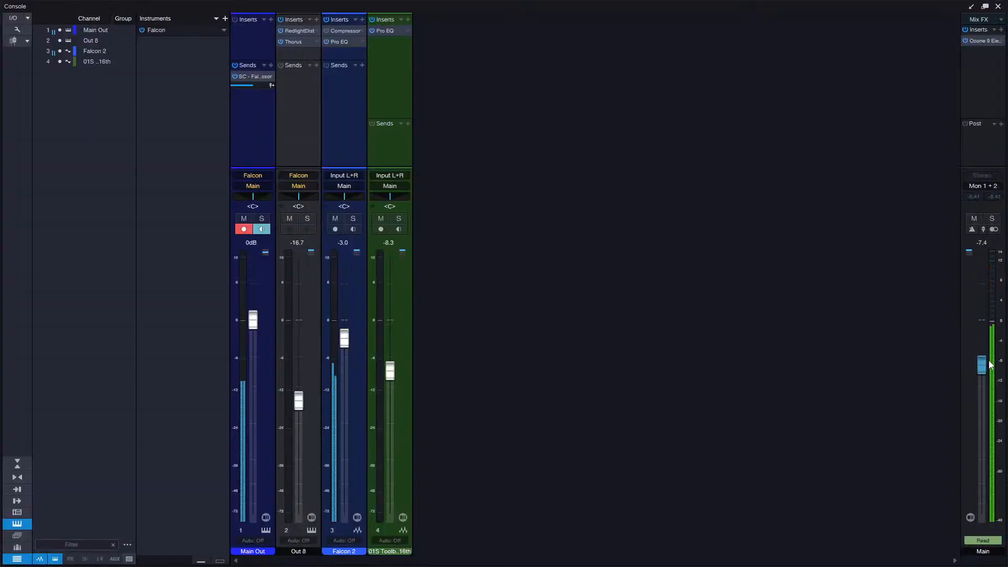
click(998, 6)
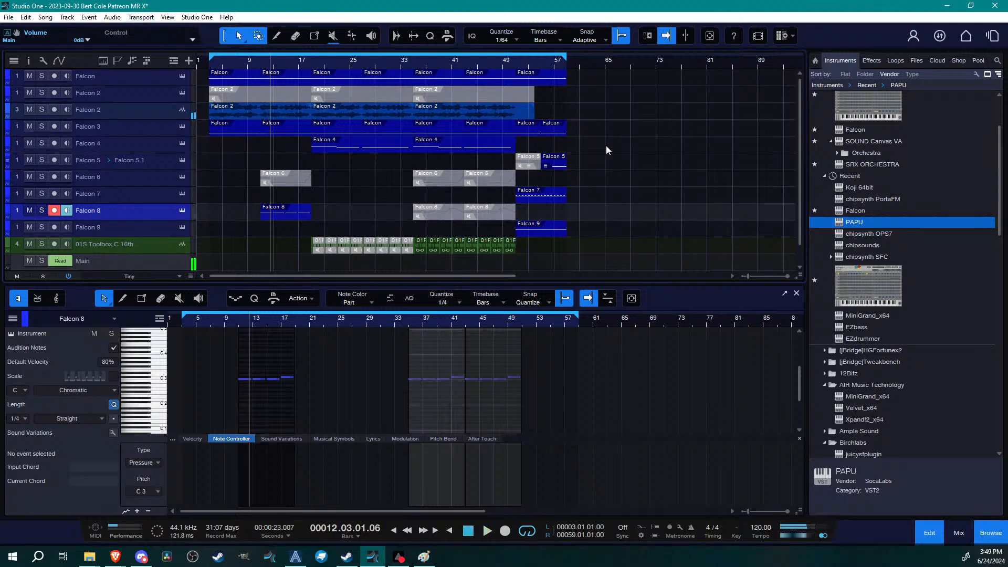
drag(271, 64, 359, 74)
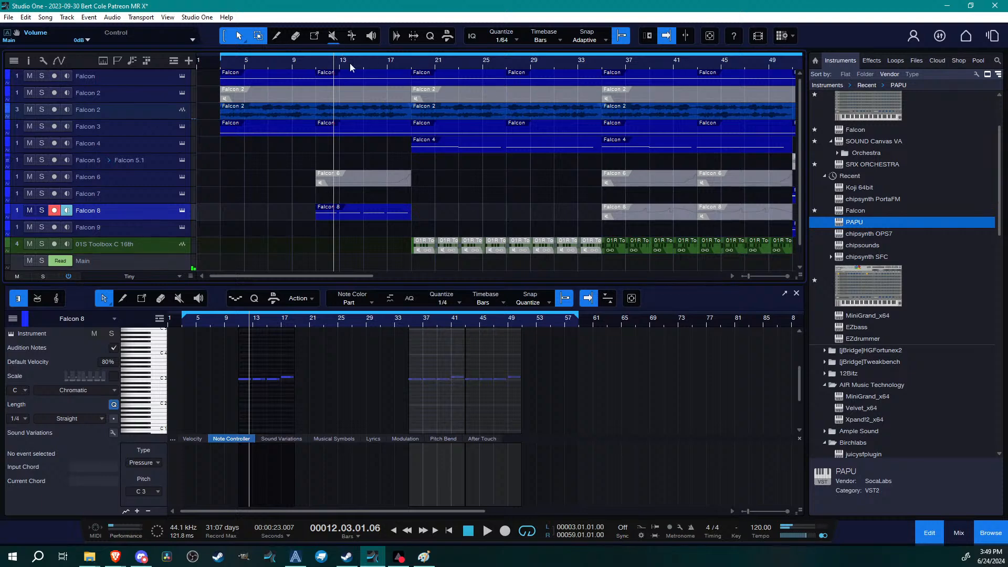
drag(348, 61, 333, 50)
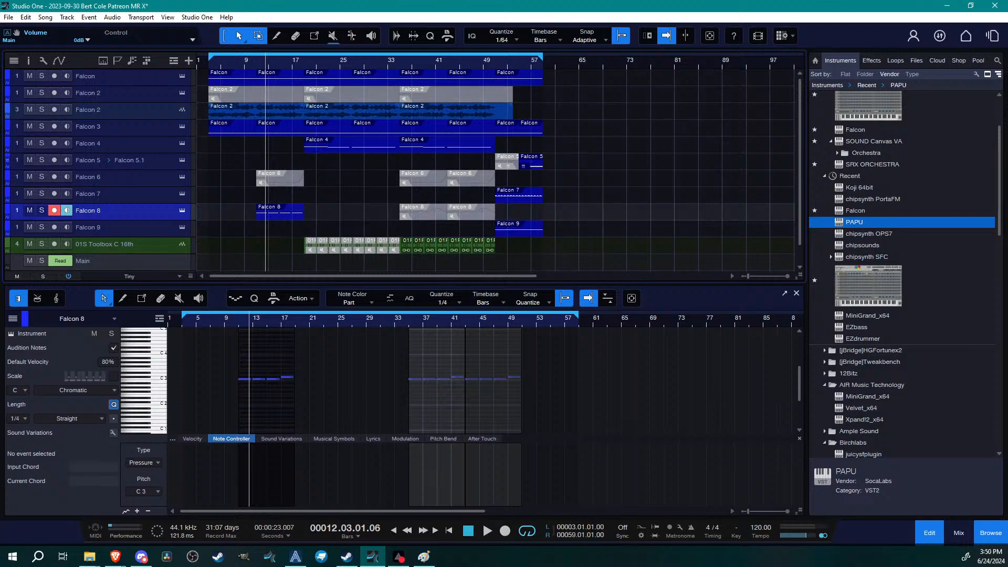
click(89, 557)
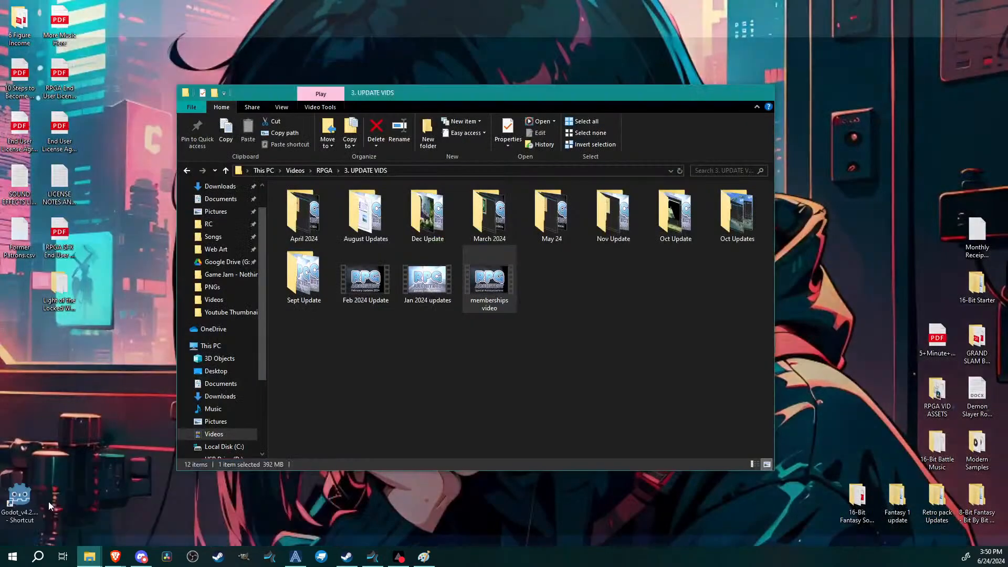
click(48, 502)
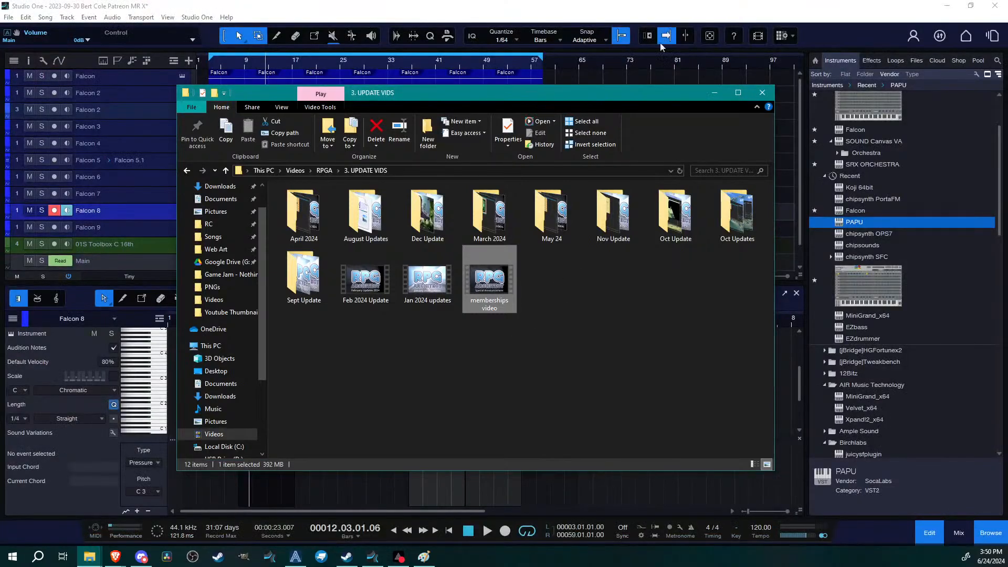
click(762, 93)
Switch to Icedrive in the Brave browser and open the WAV folder under Products > PS1 Survival Horror Music
mouse_move(115, 556)
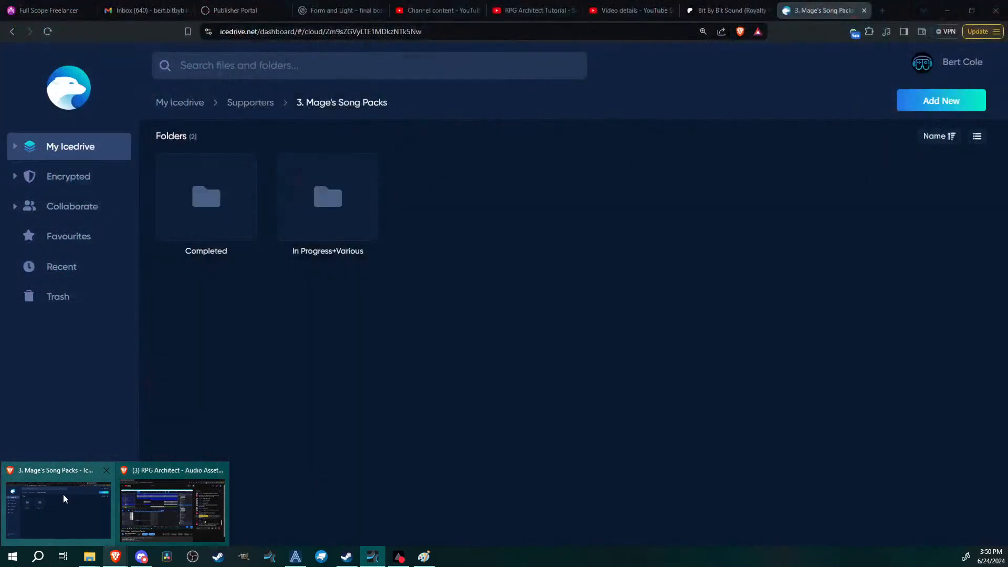
click(63, 494)
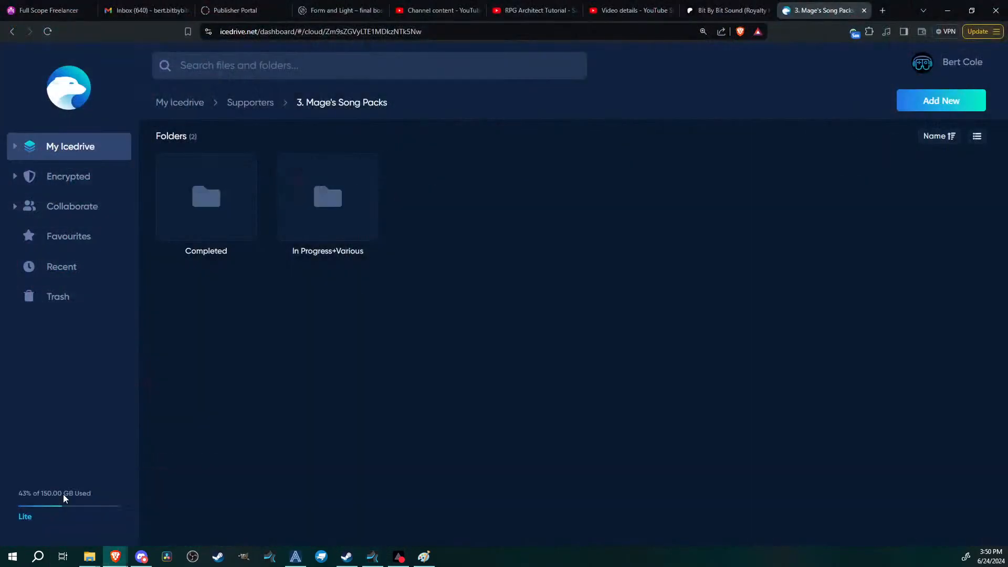
click(198, 105)
click(815, 209)
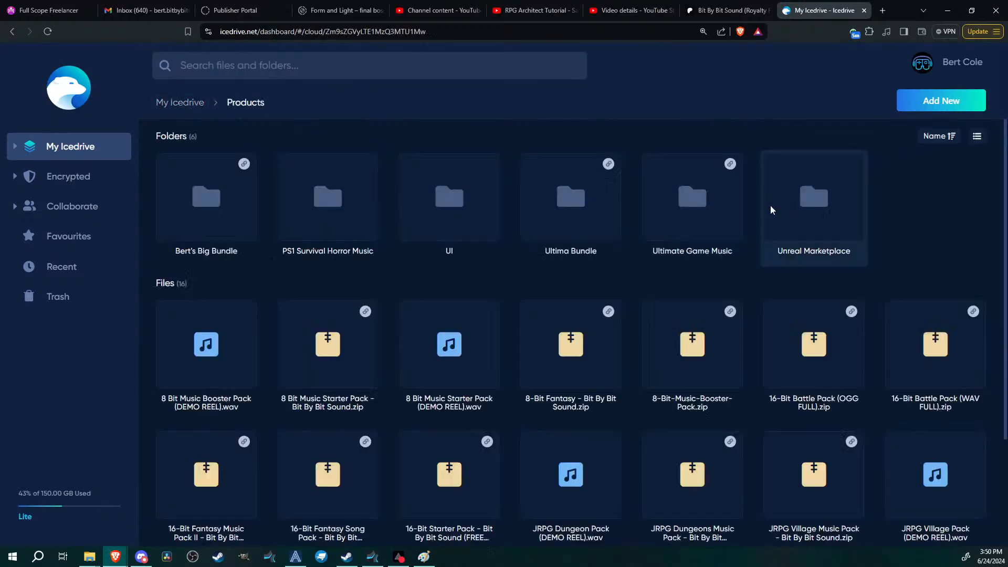
click(338, 206)
click(329, 207)
double_click(339, 213)
Look through the WAV tracks of the PS1 Survival Horror Music pack
scroll(625, 297, down, 1)
scroll(625, 298, down, 1)
scroll(638, 331, up, 3)
scroll(927, 294, down, 3)
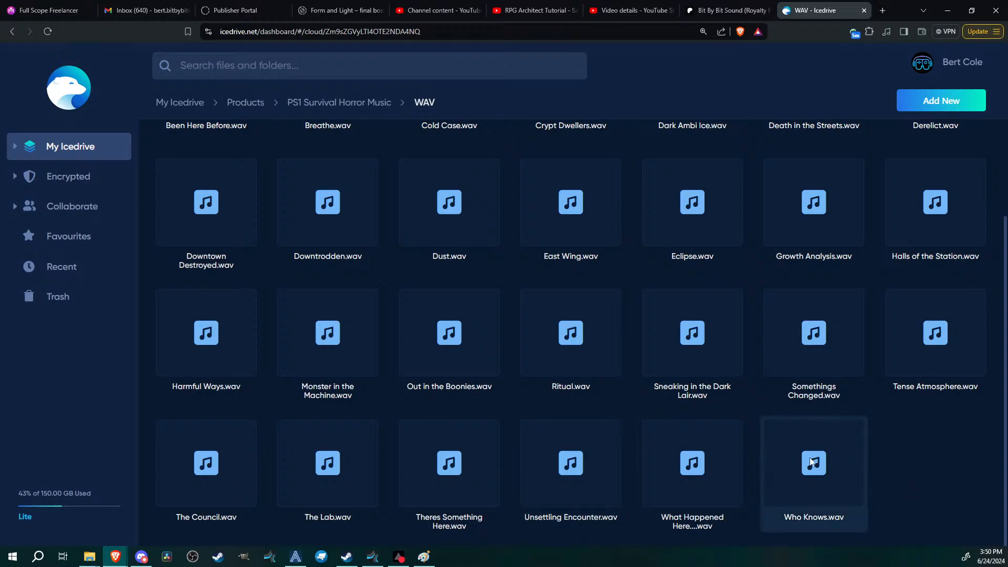
scroll(930, 485, up, 3)
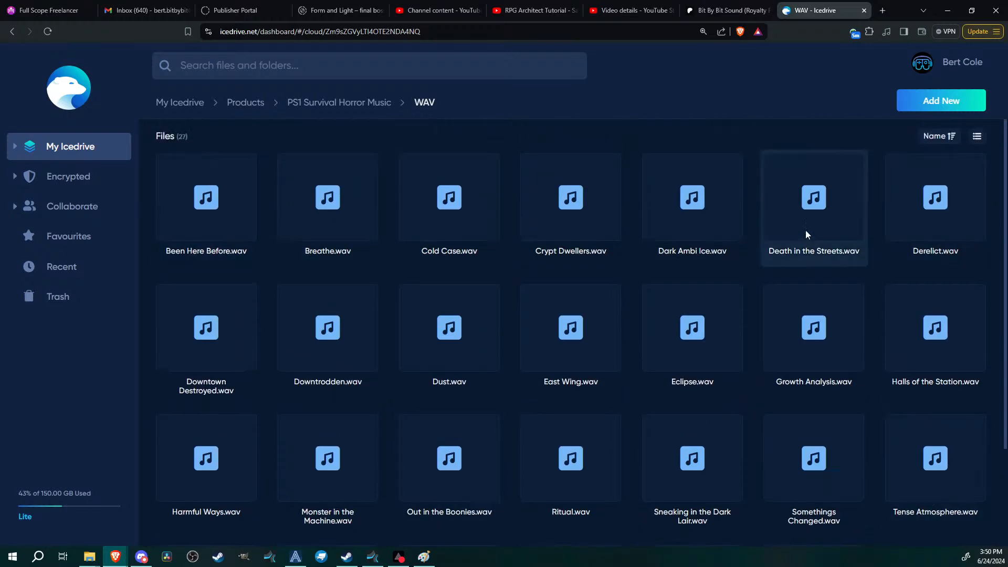
scroll(861, 294, down, 3)
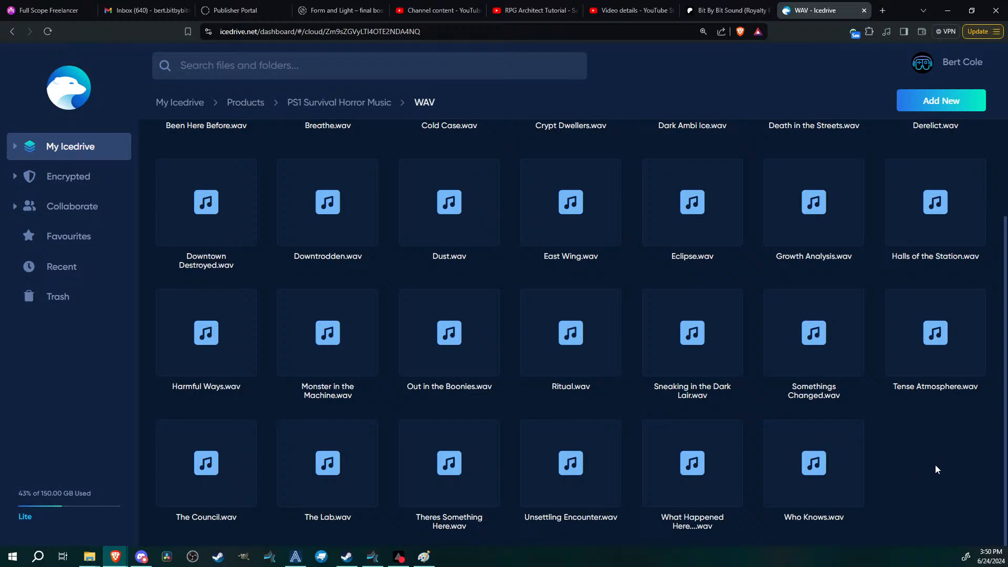
scroll(943, 465, up, 3)
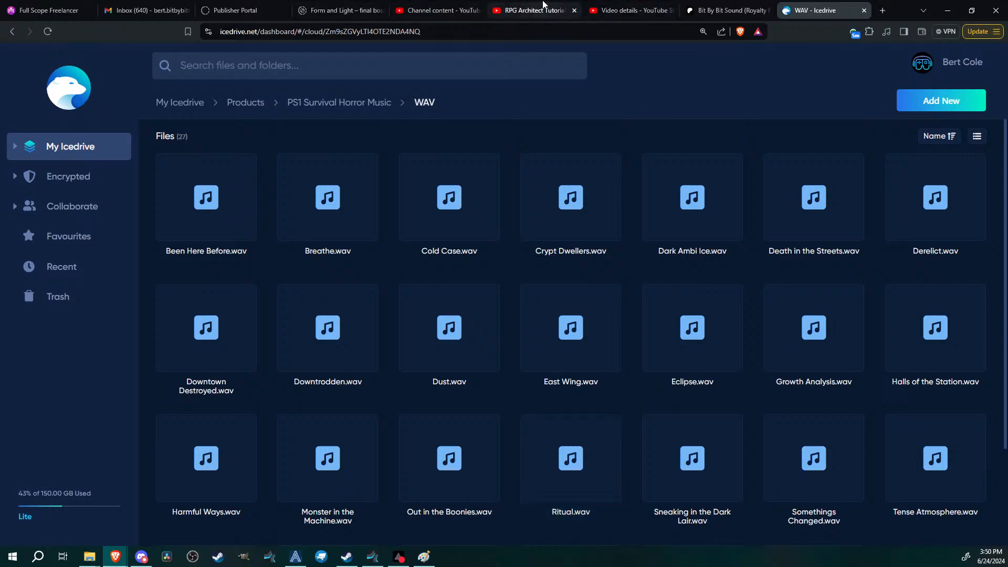
Show the Bit By Bit Sound Patreon page and look over its Warrior #183 Mystical post
click(762, 10)
scroll(884, 413, down, 10)
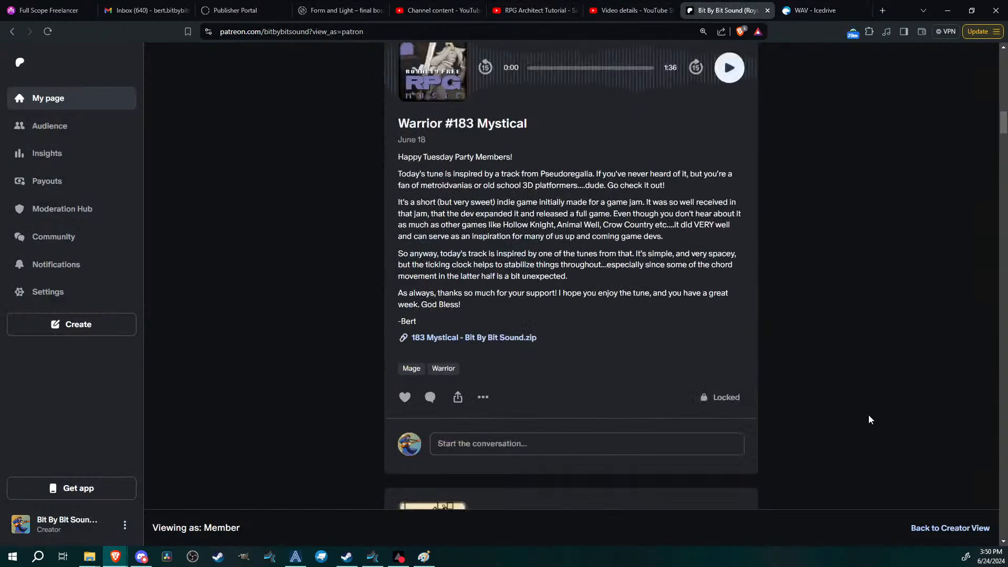
scroll(868, 421, up, 1)
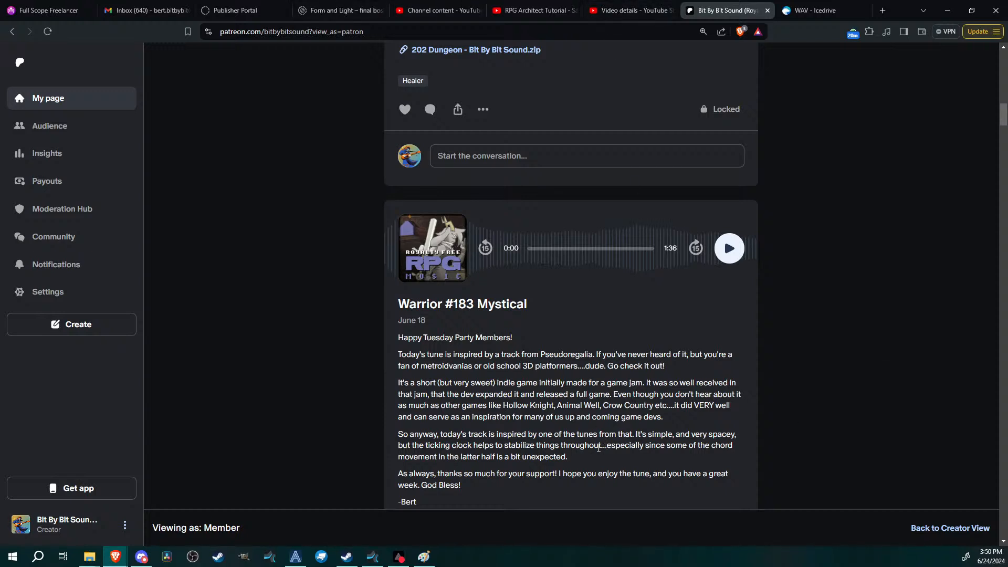
Open the RPG Architect Official YouTube channel page from the Save/Load System tutorial video
click(530, 10)
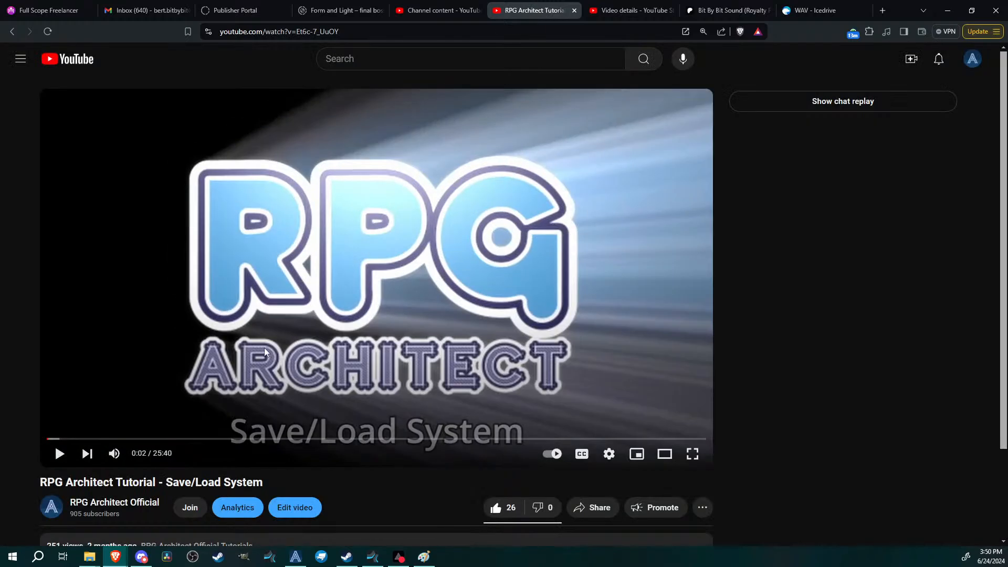
click(113, 502)
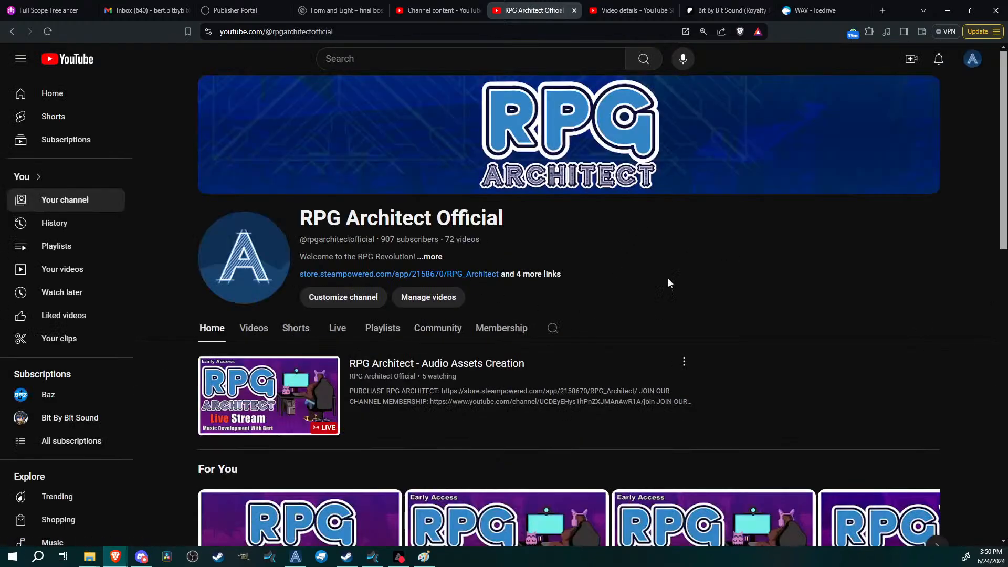
scroll(776, 285, down, 1)
scroll(777, 286, up, 1)
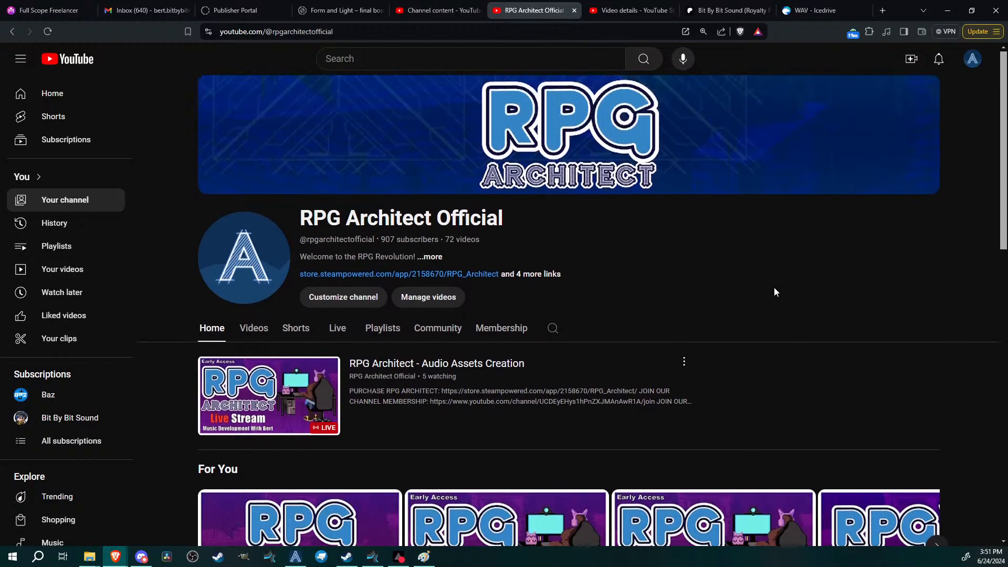